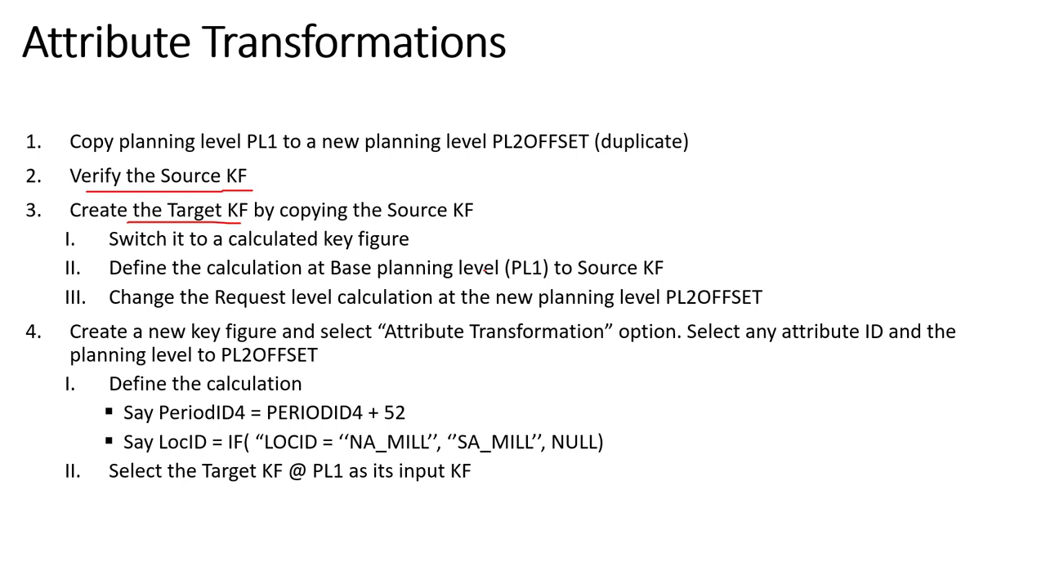
- End the Attribute Transformations slide show so the keep-ink-annotations prompt appears
key("Escape")
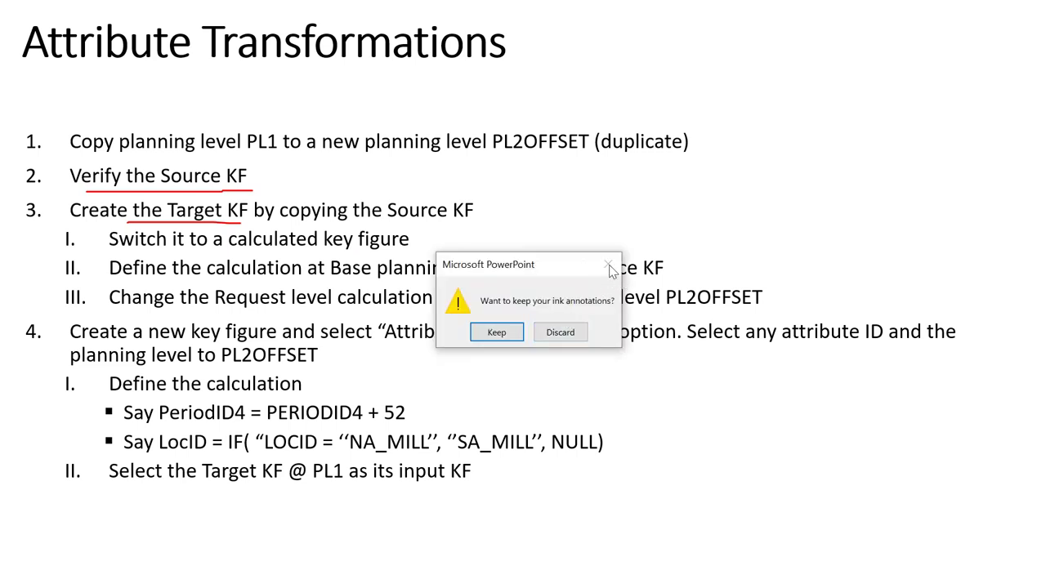
- Keep the ink annotations, then open IBP Configuration's Key Figures view for planning area AKIBP100
left_click(515, 337)
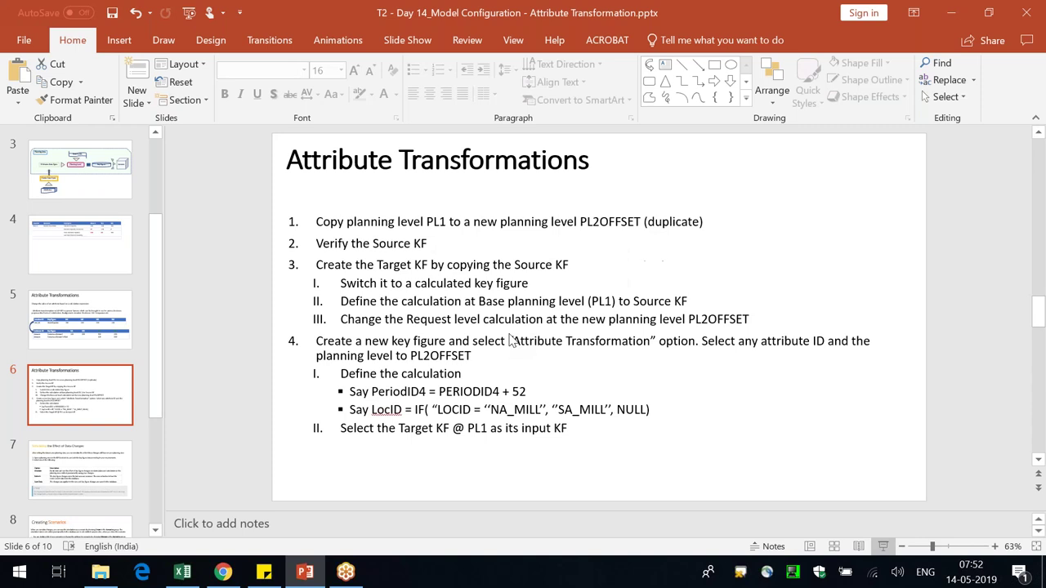
key("alt+Tab")
key("alt+Tab")
key("alt+Tab")
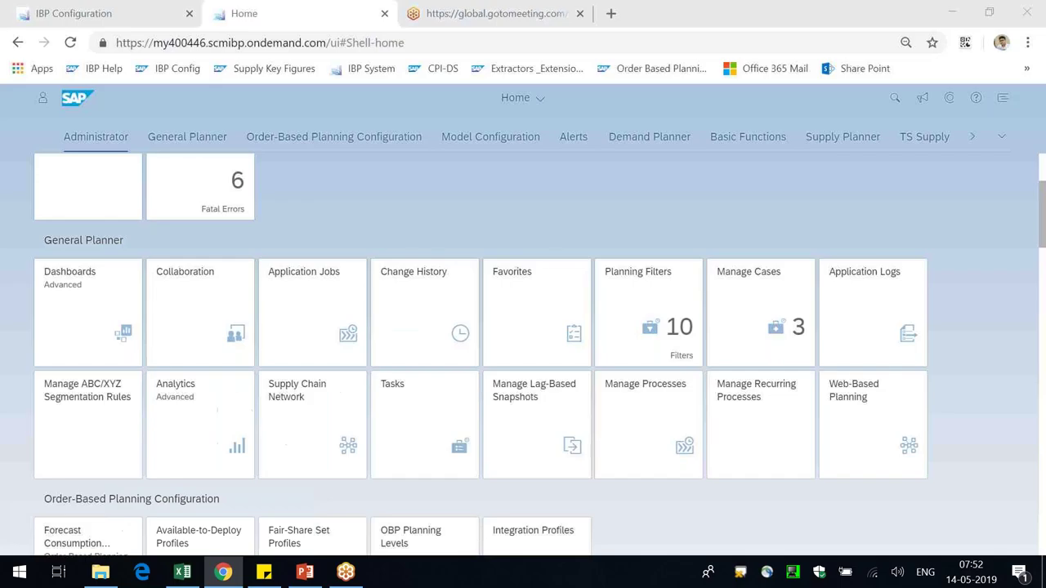
scroll(548, 290, "up", 2)
scroll(627, 344, "down", 5)
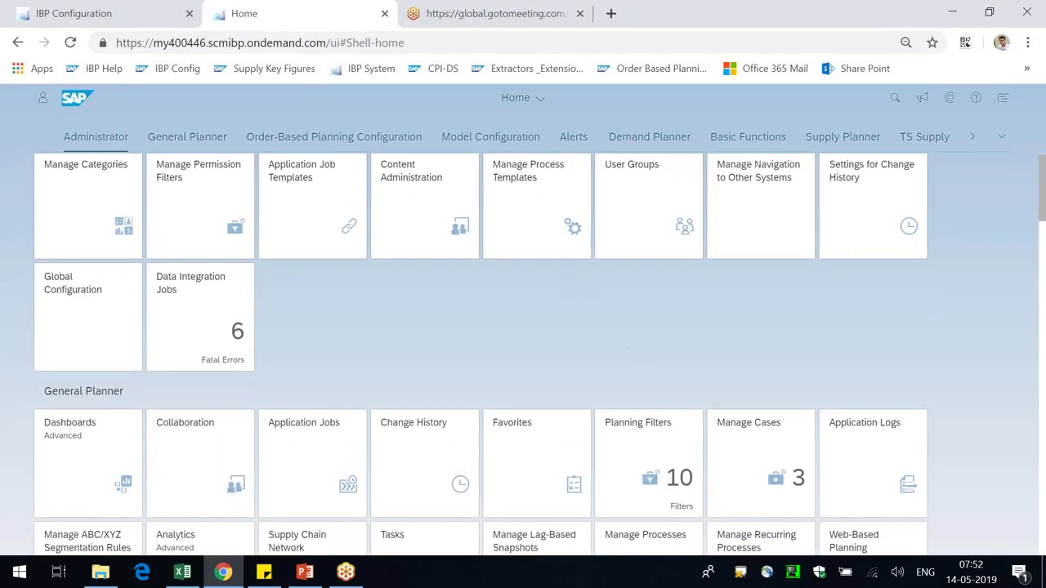
left_click(486, 139)
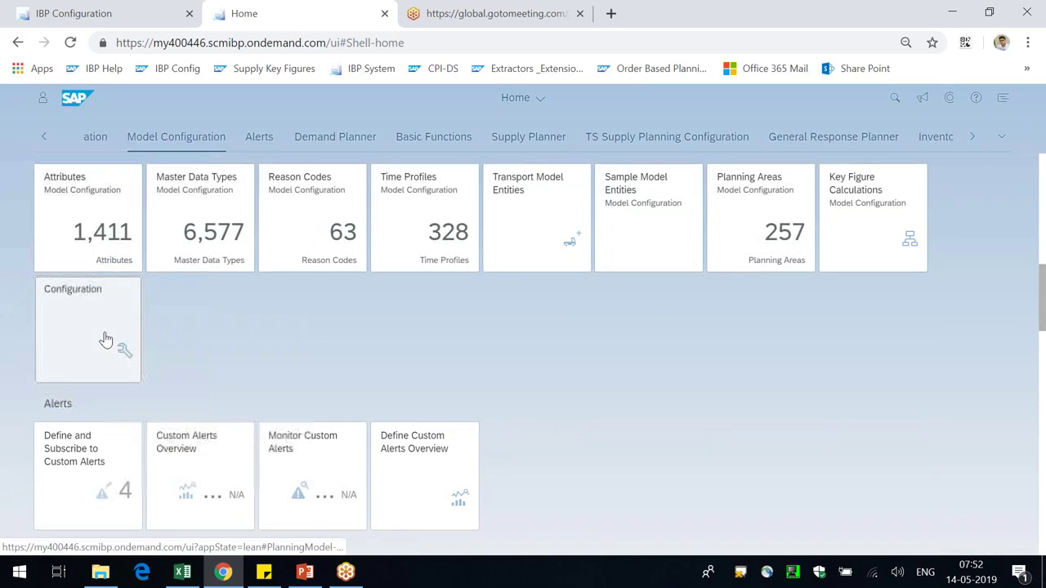
left_click(104, 340)
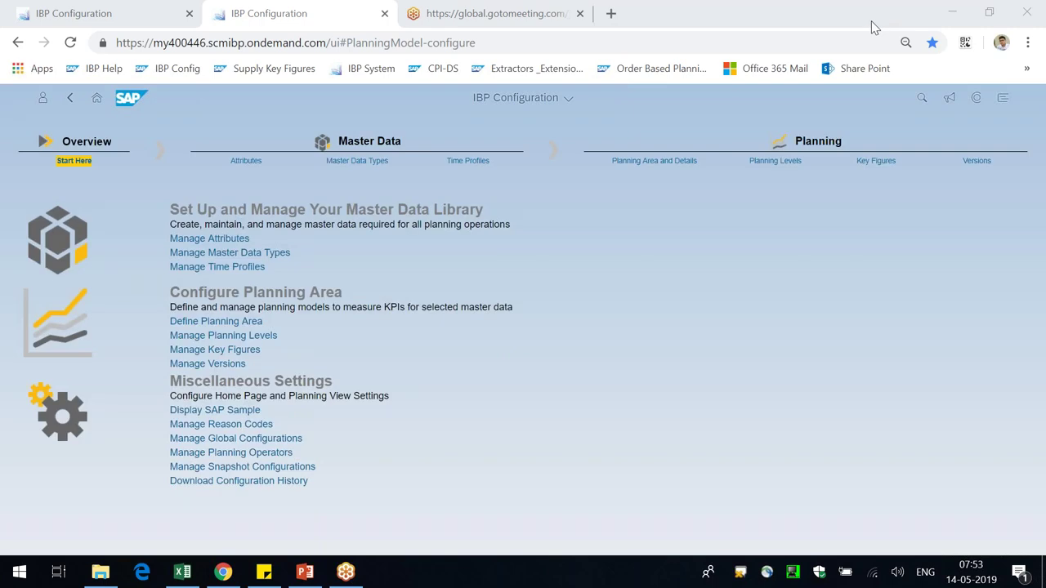
left_click(879, 161)
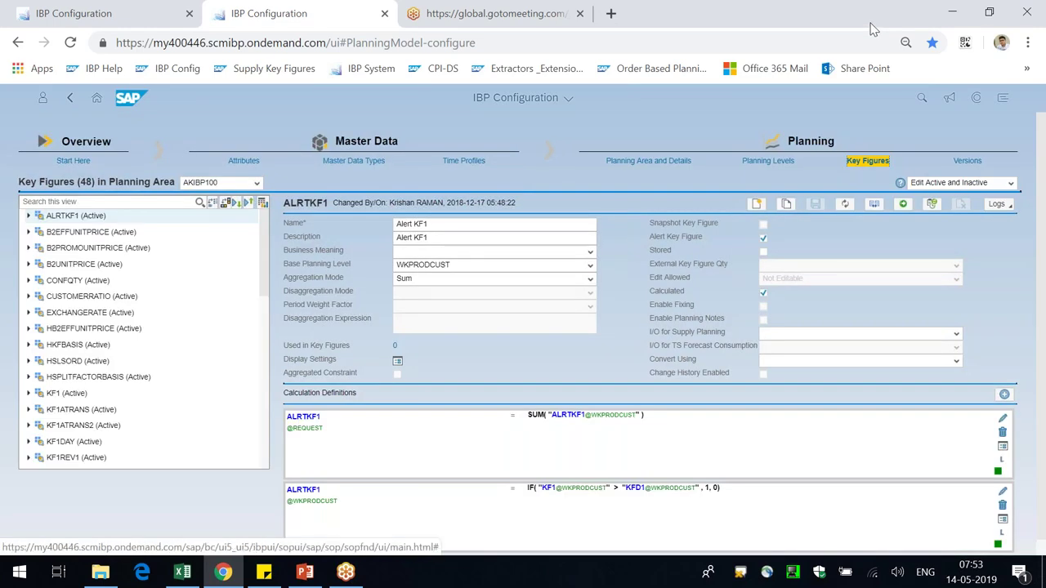
- Switch the planning area to TESTCONFIG and filter the key figures to zmain
left_click(257, 184)
type("TESTCONFIG")
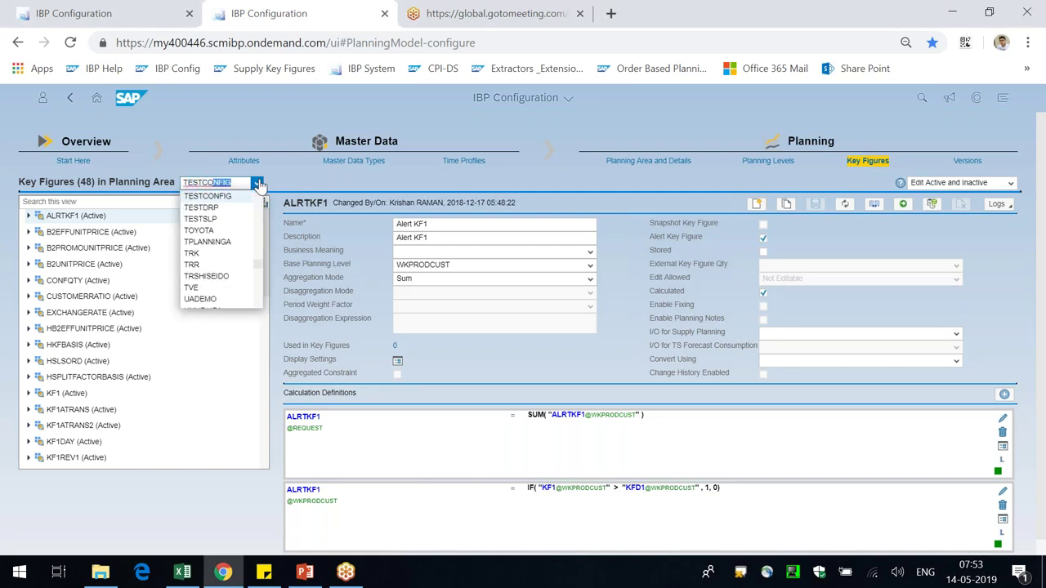
key("Return")
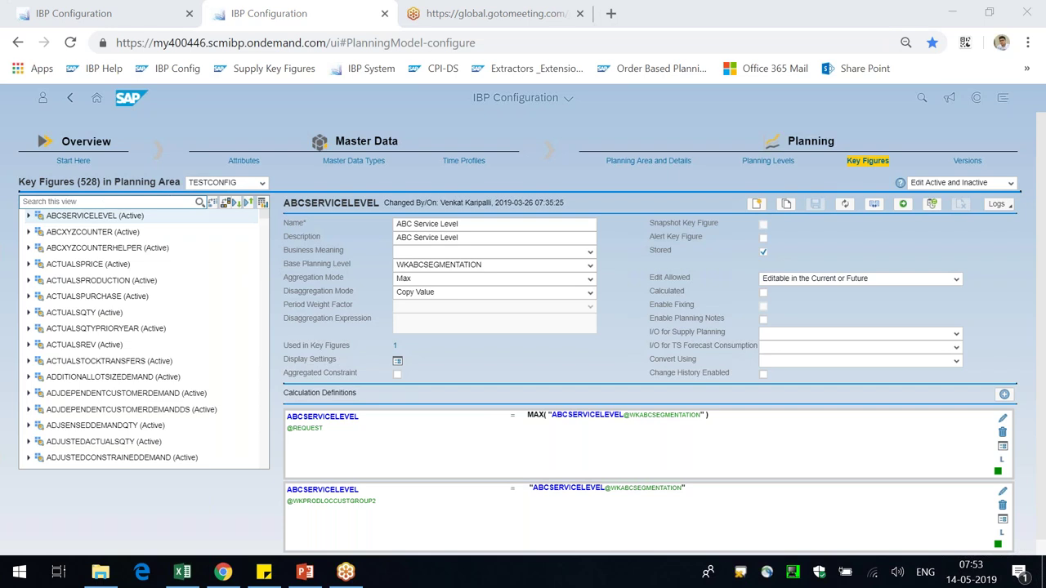
left_click(118, 201)
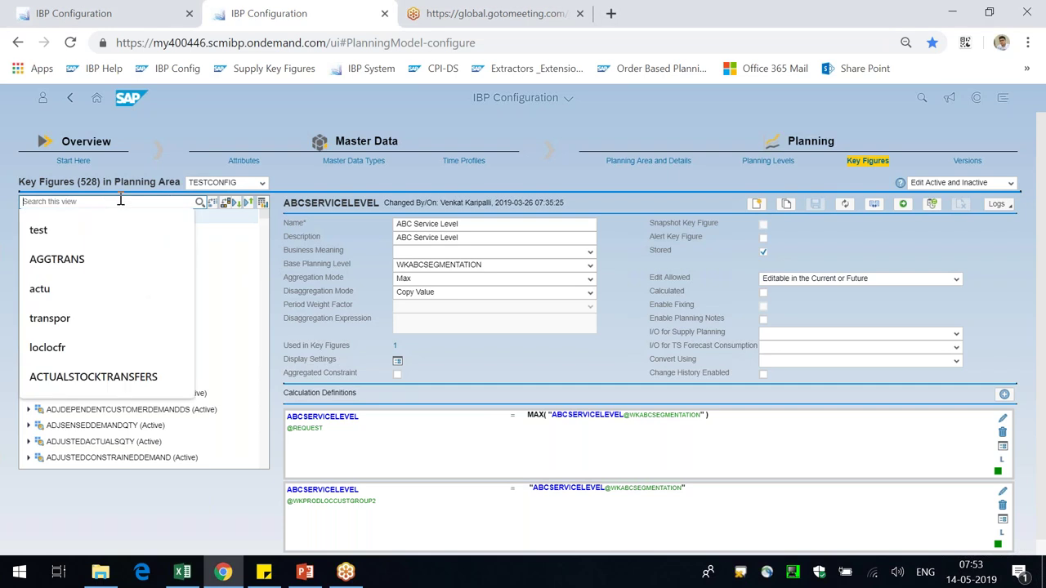
type("zmain")
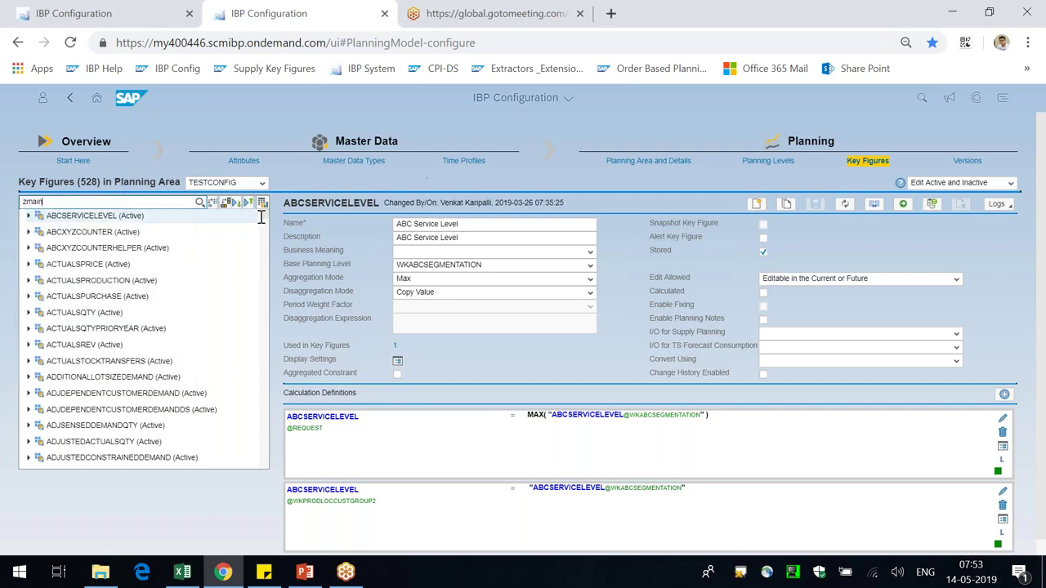
left_click(199, 202)
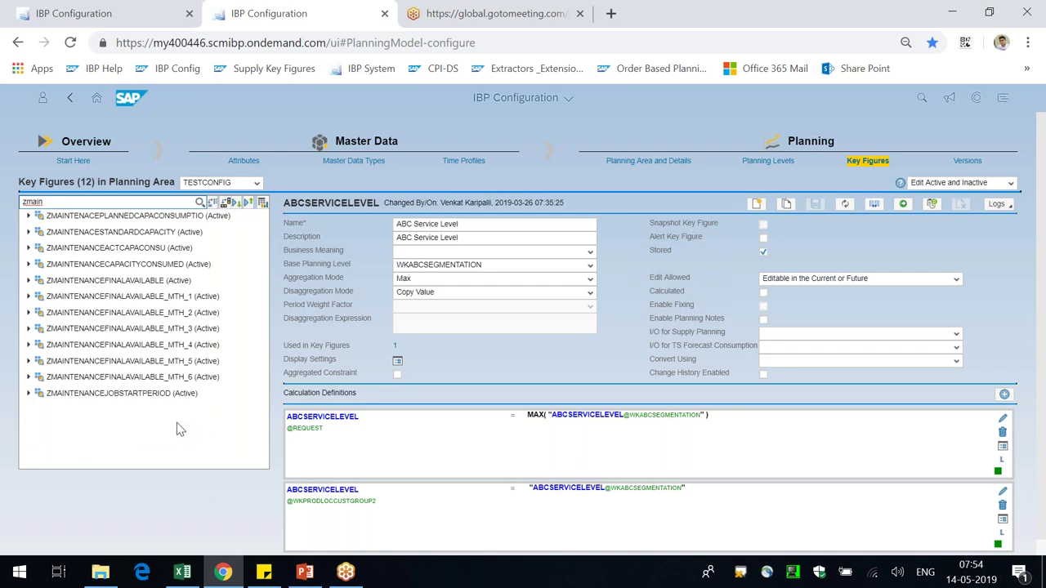
- Open ZMAINTENANCEFINALAVAILABLE, check its name Final Available Capacity, and return to PowerPoint
left_click(216, 515)
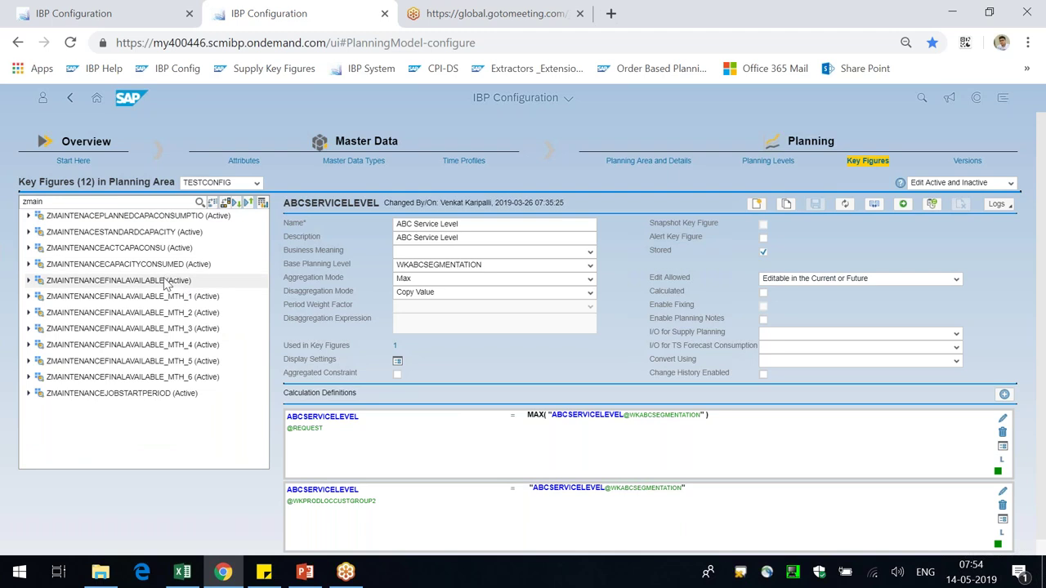
left_click(131, 283)
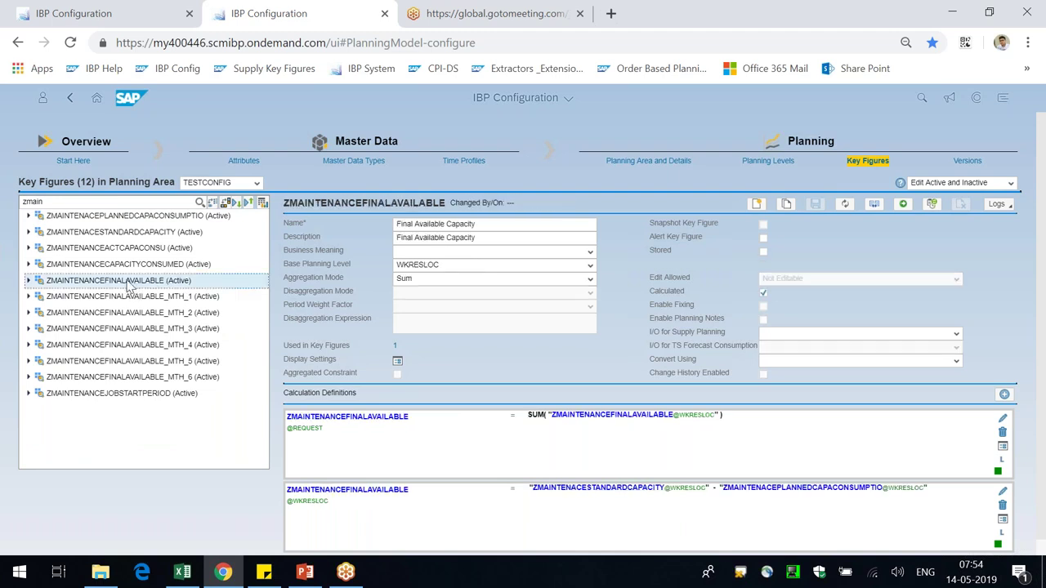
left_click_drag(490, 224, 395, 224)
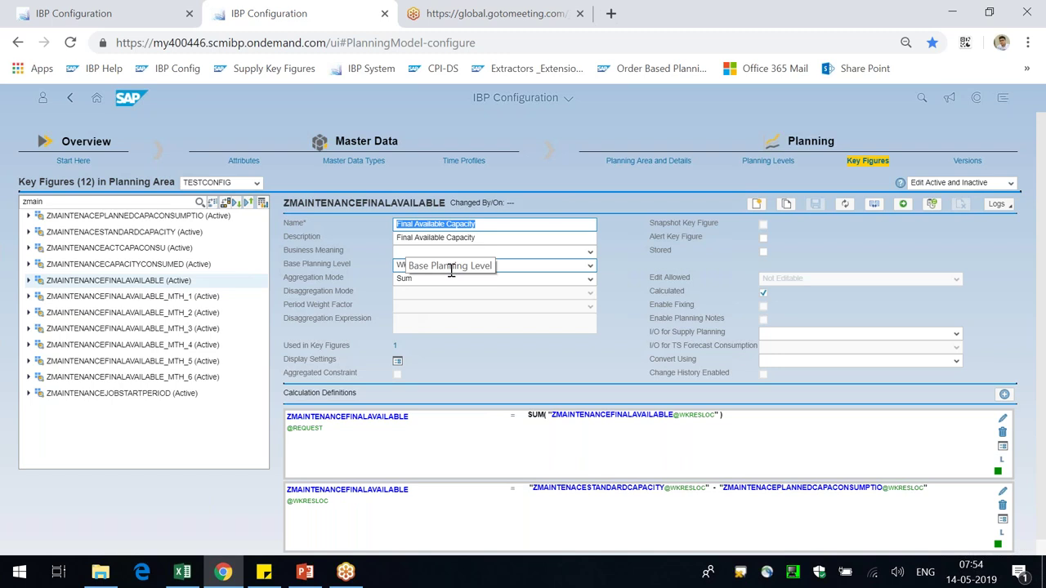
left_click(638, 359)
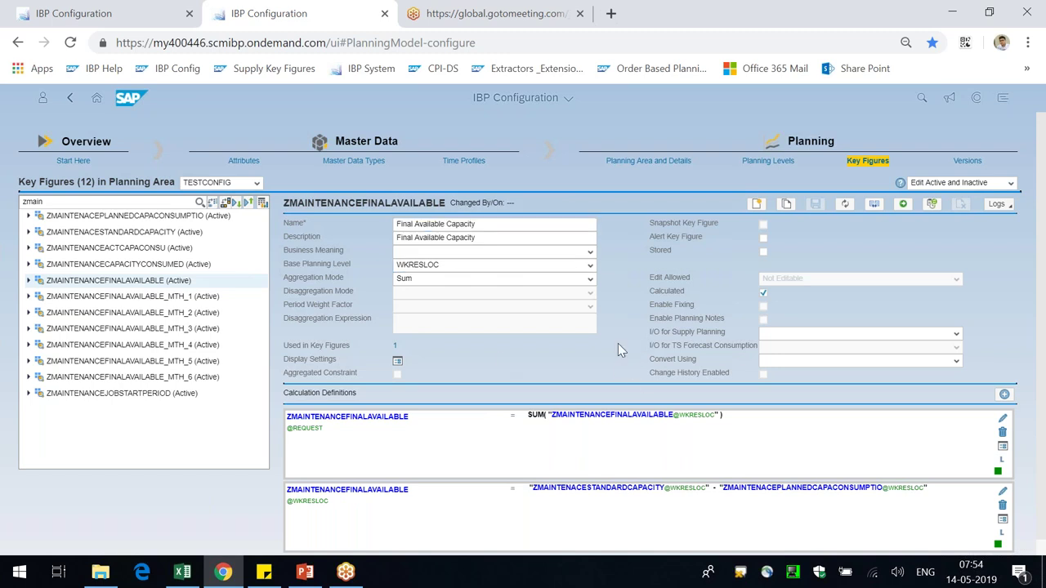
key("alt+Tab")
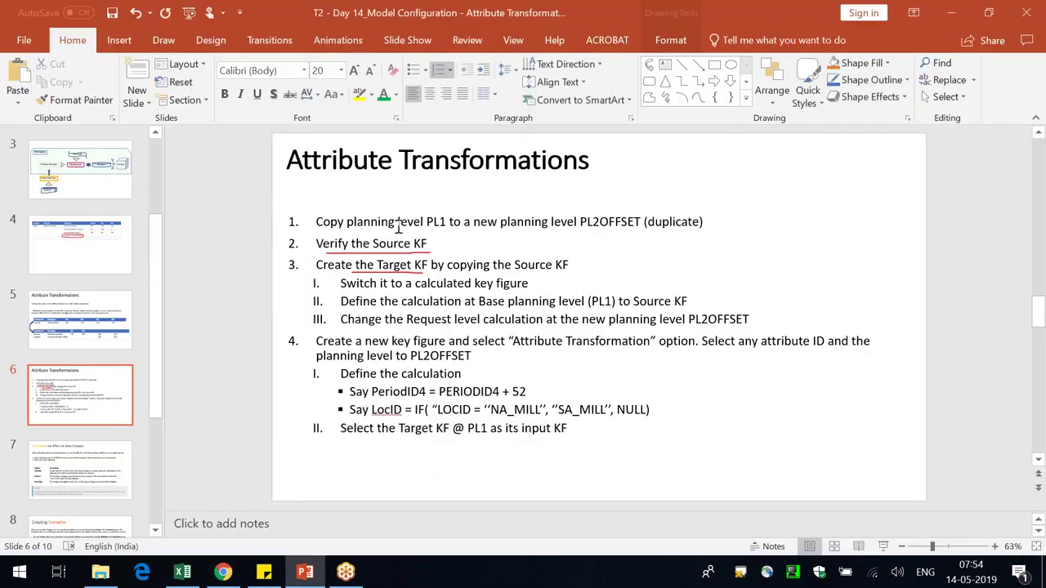
- Highlight 'planning level PL1' and 'planning level PL2OFFSET' in step 1, then return to IBP
left_click(398, 224)
left_click_drag(446, 221, 346, 222)
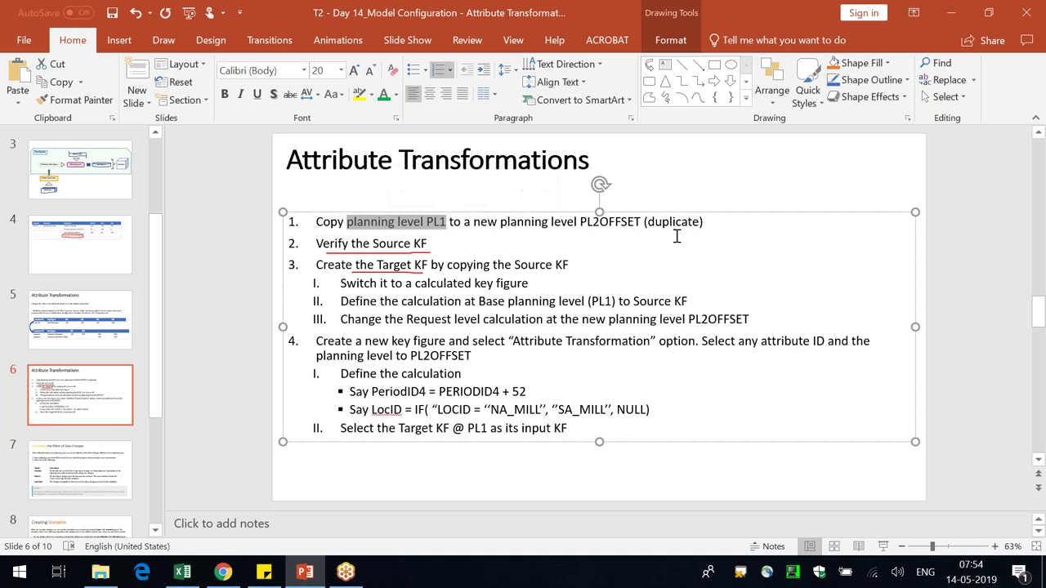
left_click_drag(641, 222, 501, 223)
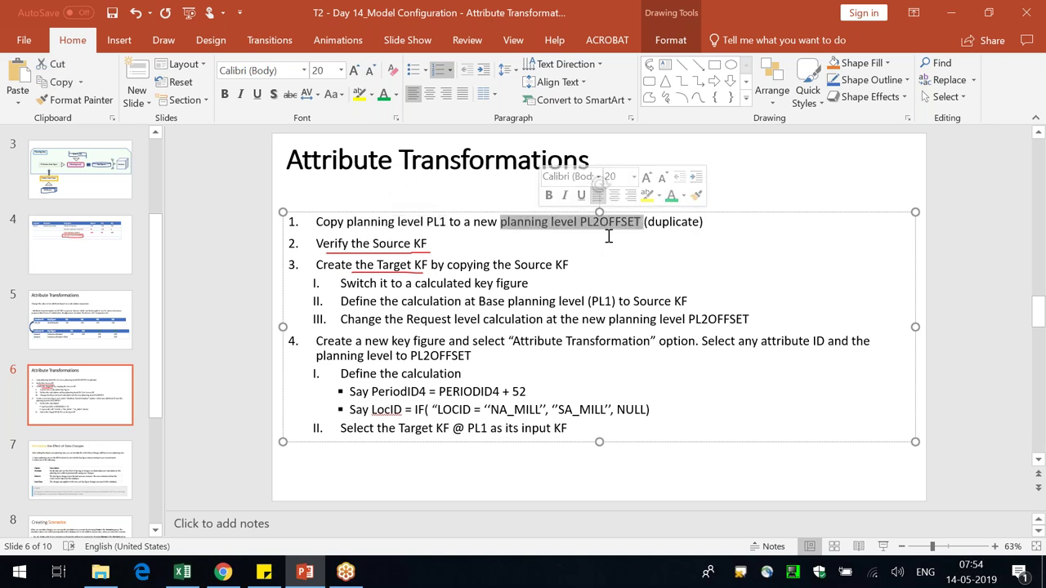
key("alt+Tab")
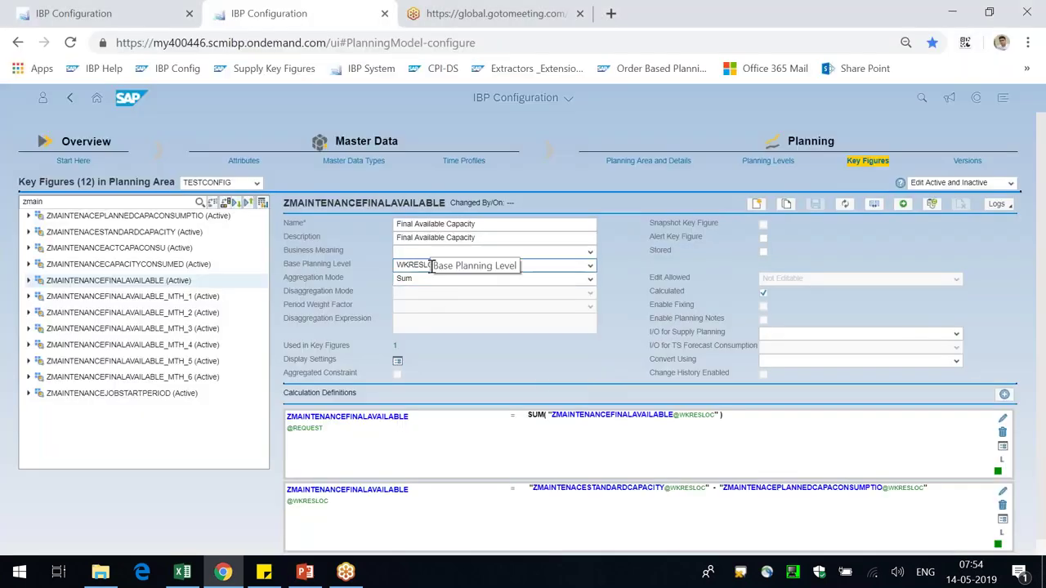
- Load planning area TESTCONFIG in the Planning Levels configuration tab
left_click(102, 12)
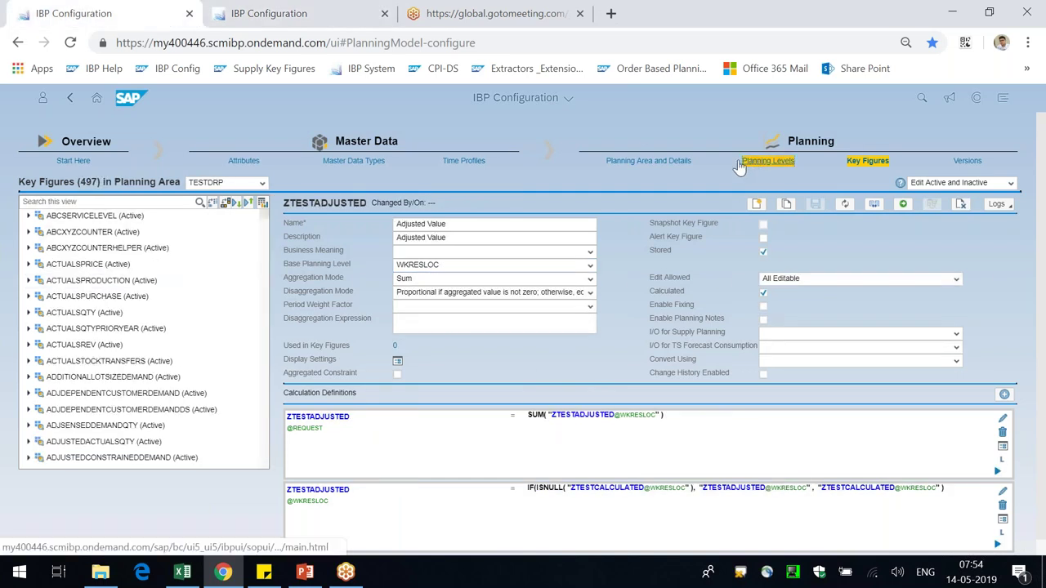
left_click(311, 13)
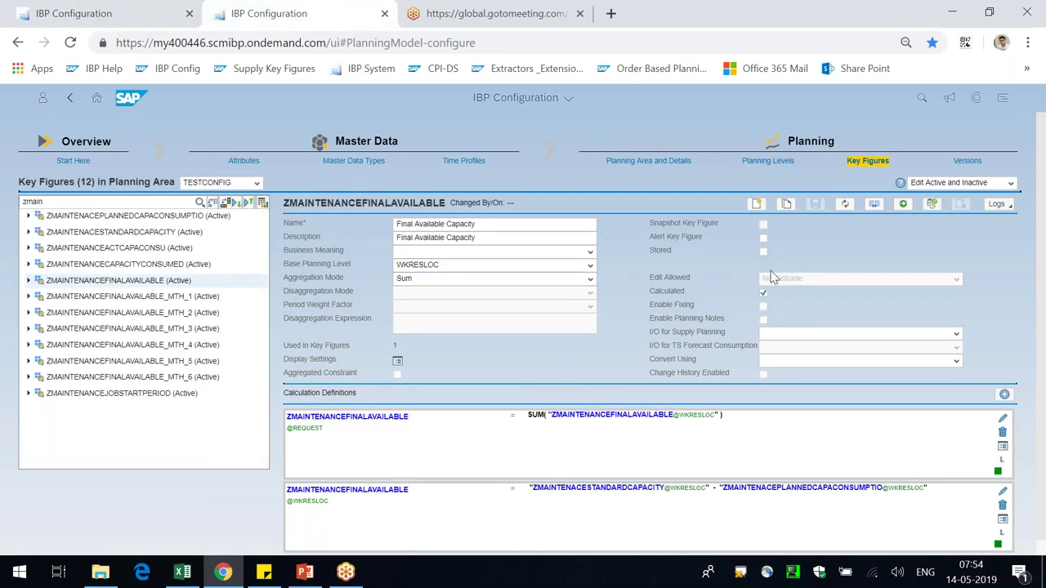
left_click(123, 15)
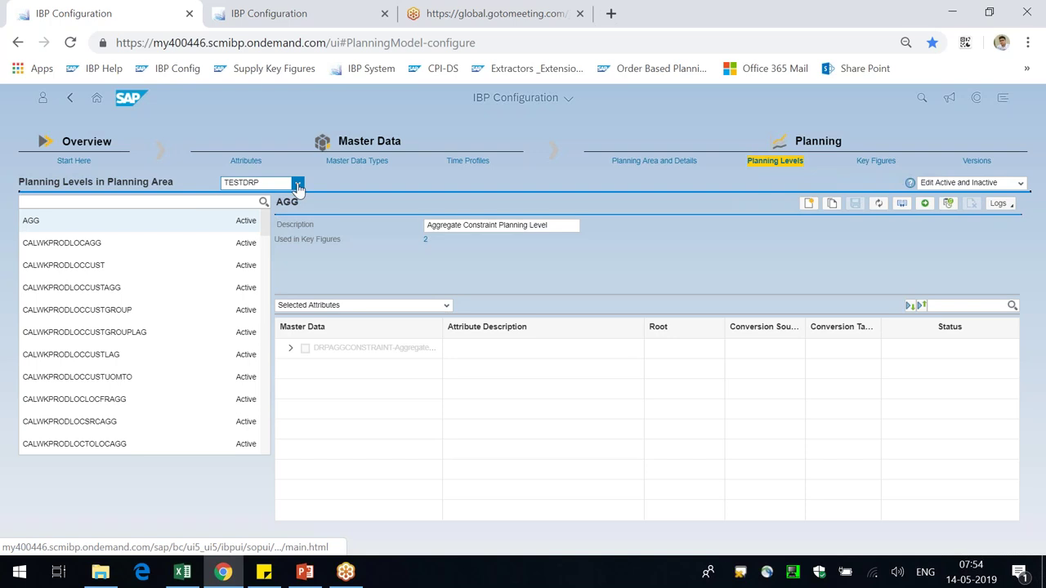
left_click(290, 184)
type("TESTCONFIG")
key("Return")
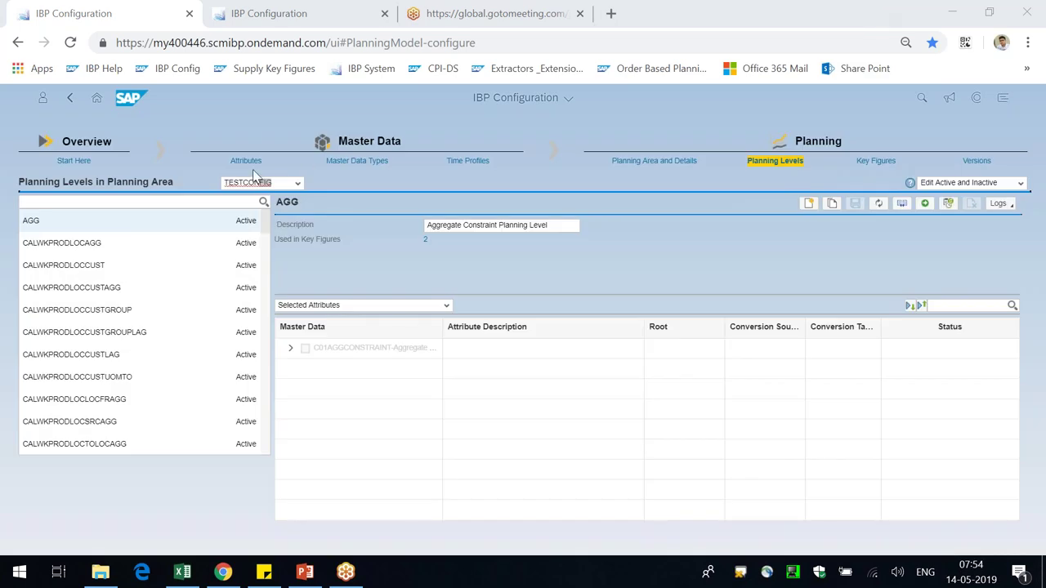
- Open planning level WKRESLOC and review its attribute groups, collapsing the 12-W2M time group
left_click(226, 201)
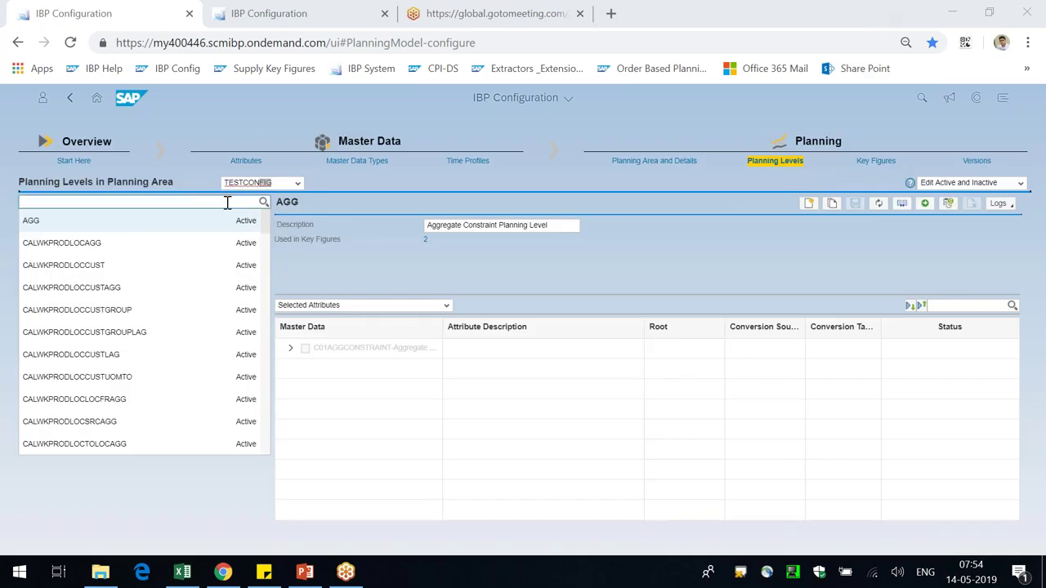
type("wkresloc")
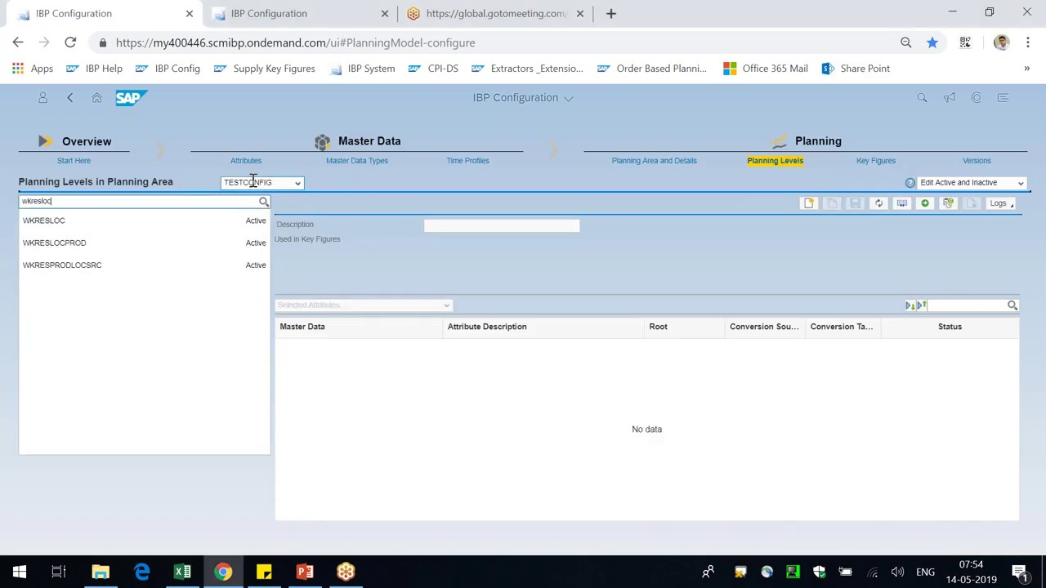
left_click(165, 221)
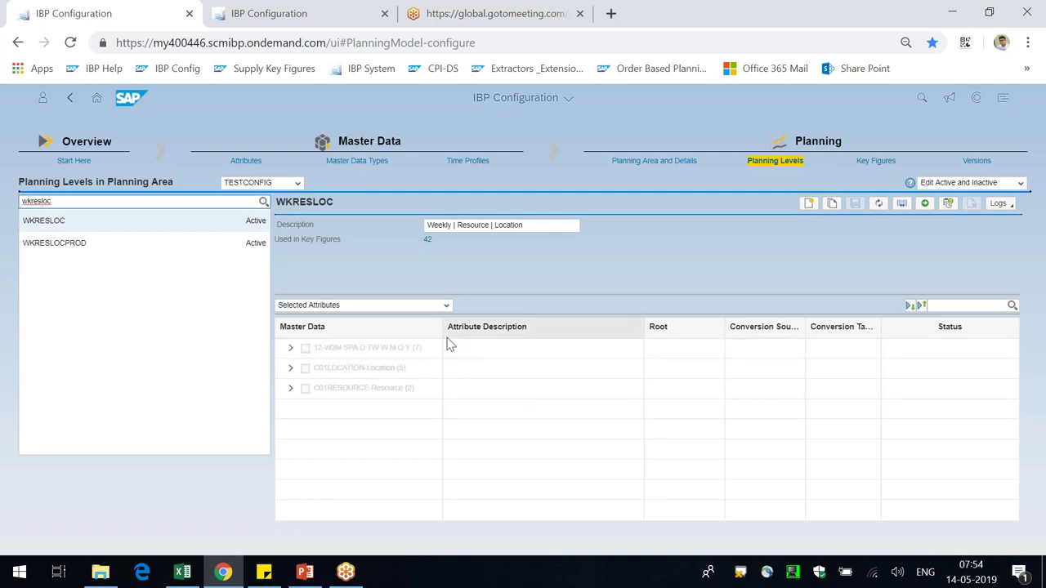
left_click_drag(443, 329, 541, 327)
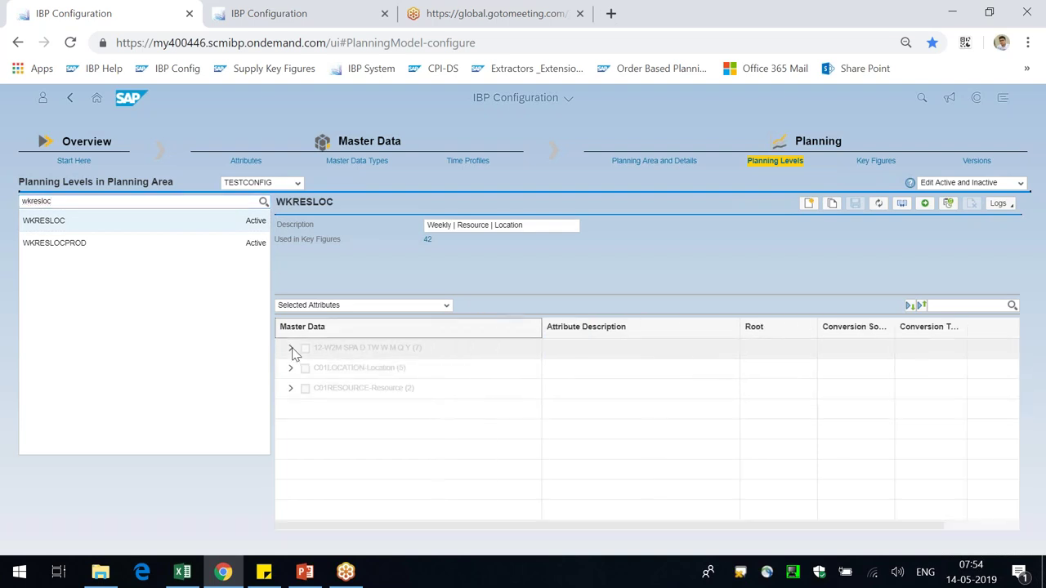
left_click(290, 347)
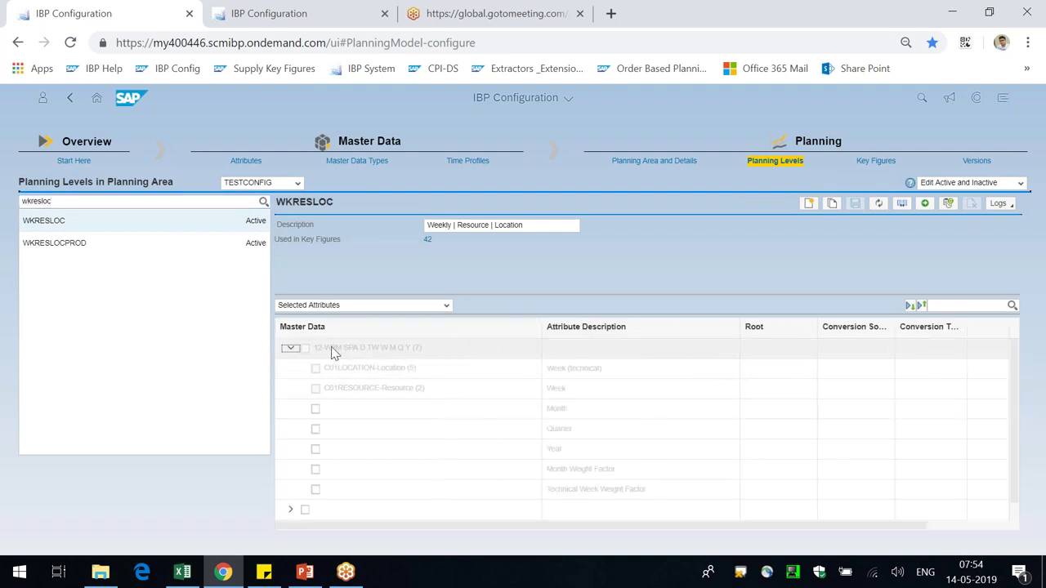
left_click(290, 347)
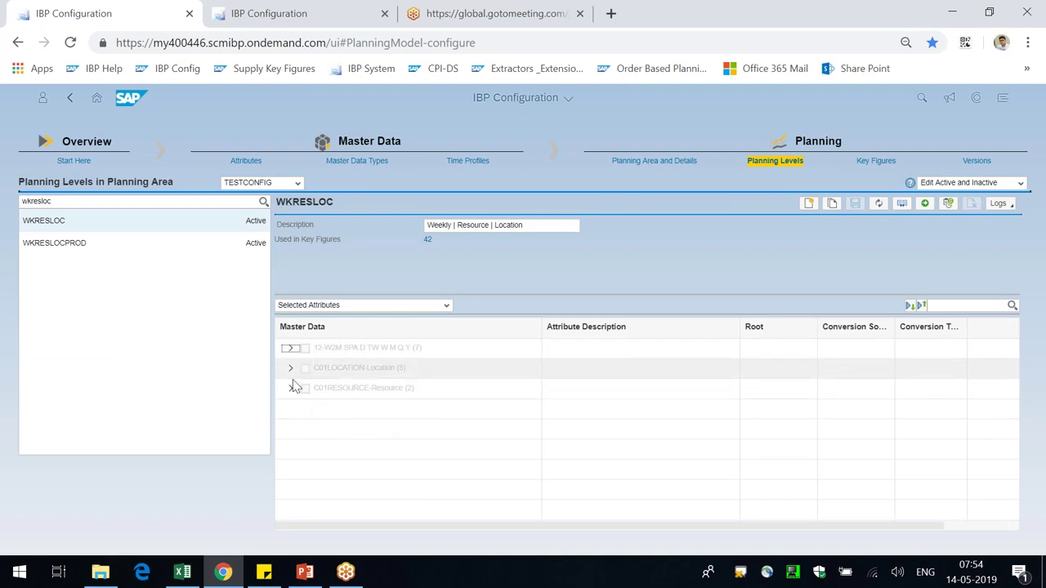
- Copy WKRESLOC into a new planning level named WKRESLOCYOYOFFSET
left_click(832, 206)
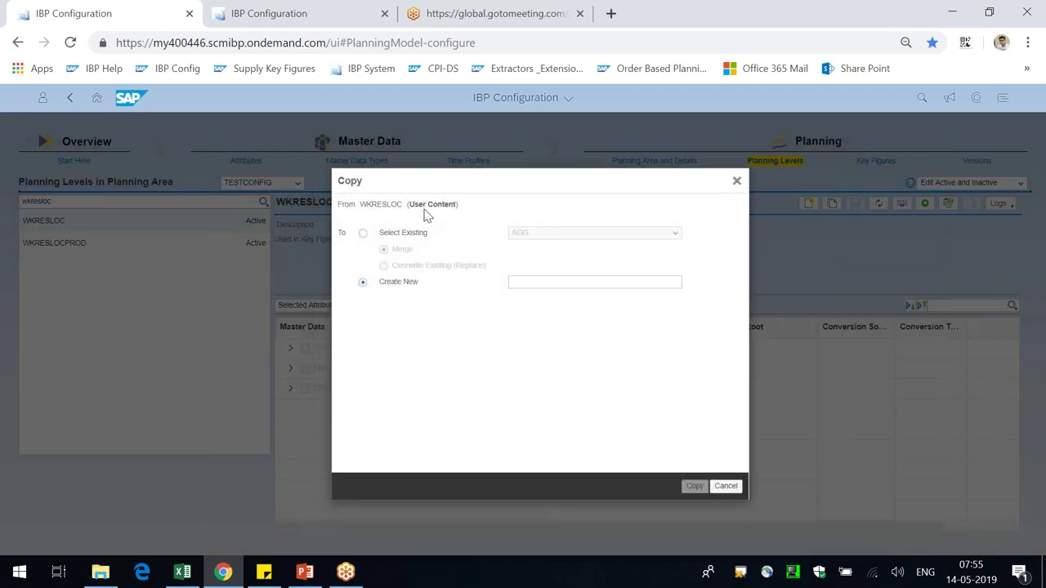
triple_click(400, 284)
left_click(549, 283)
type("WKRESLOCOFFSET")
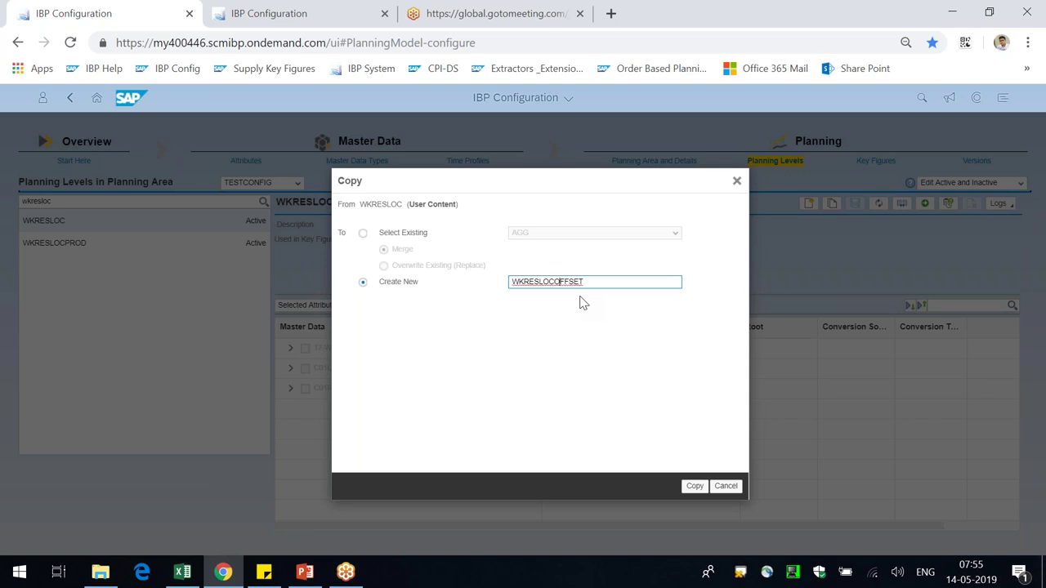
type("YOY")
left_click(694, 487)
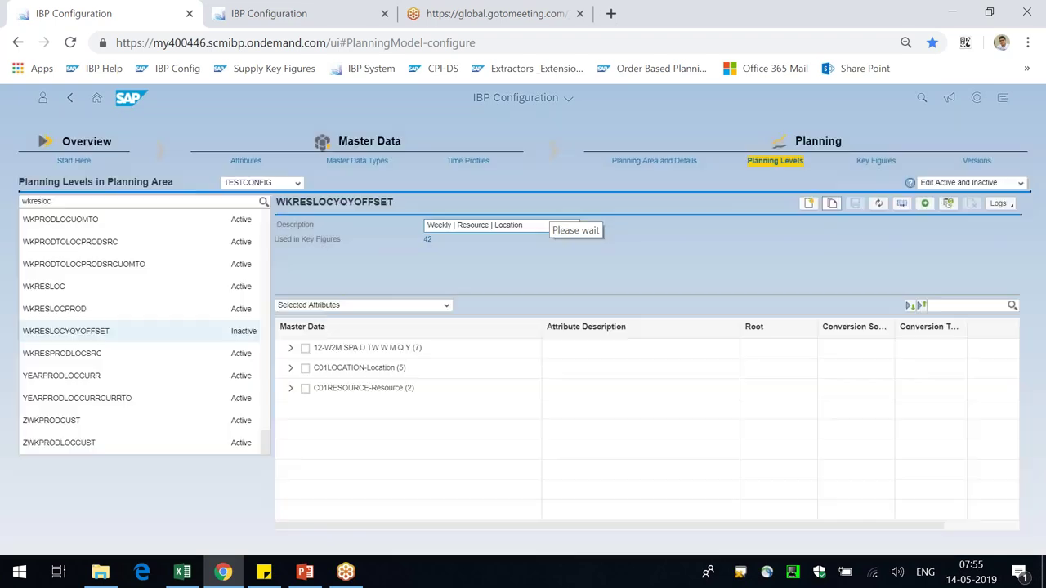
- Append '| Offset' to WKRESLOCYOYOFFSET's description, save, and return to the Key Figures tab
type("| Offset")
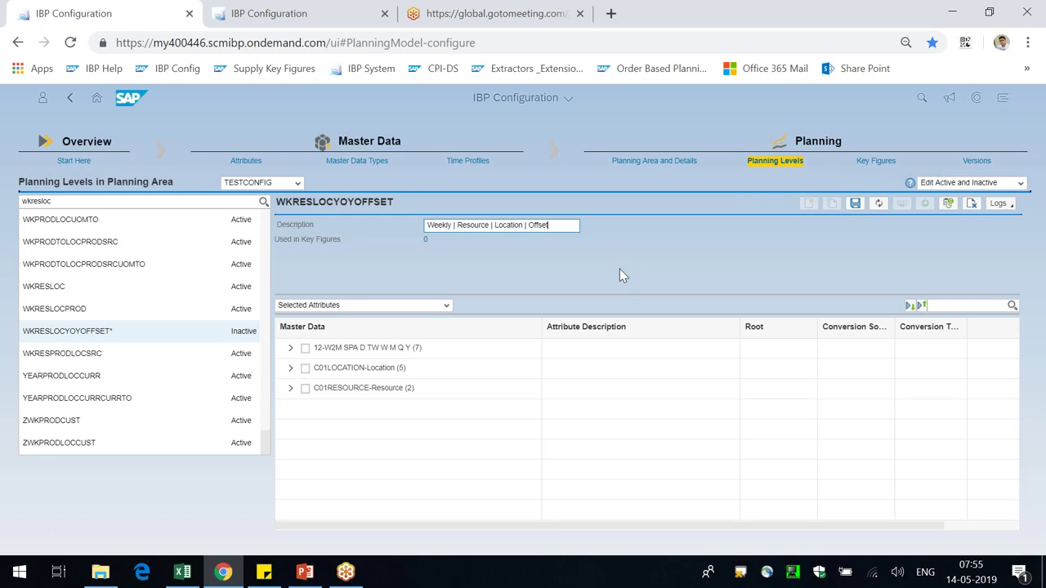
left_click(854, 204)
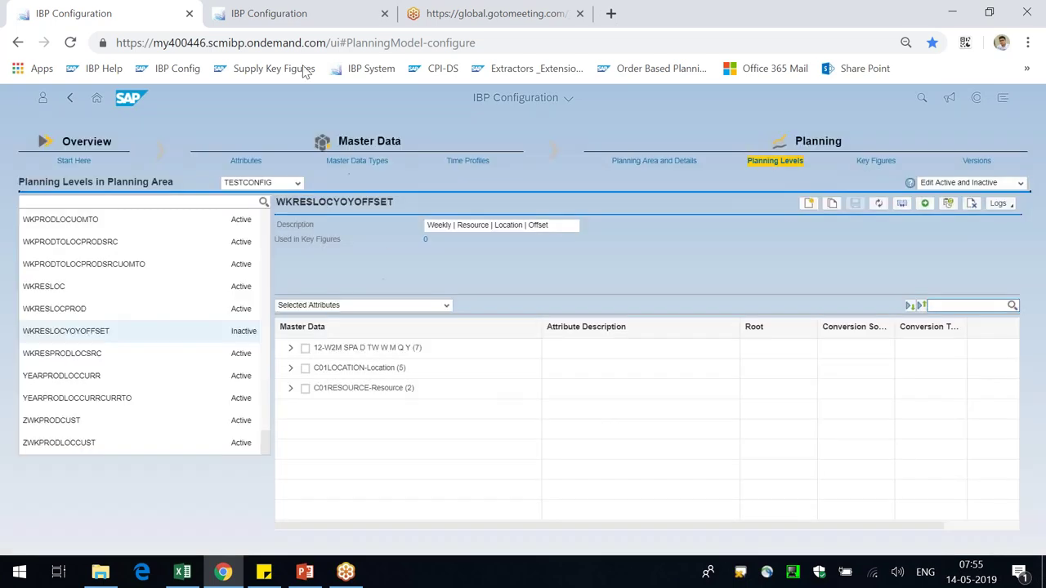
left_click(294, 13)
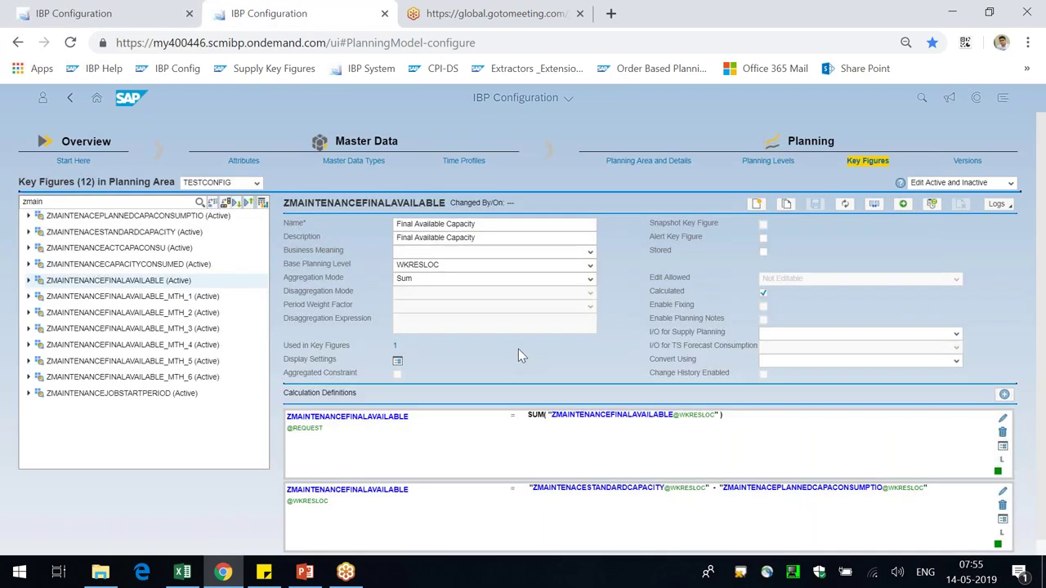
key("alt+Tab")
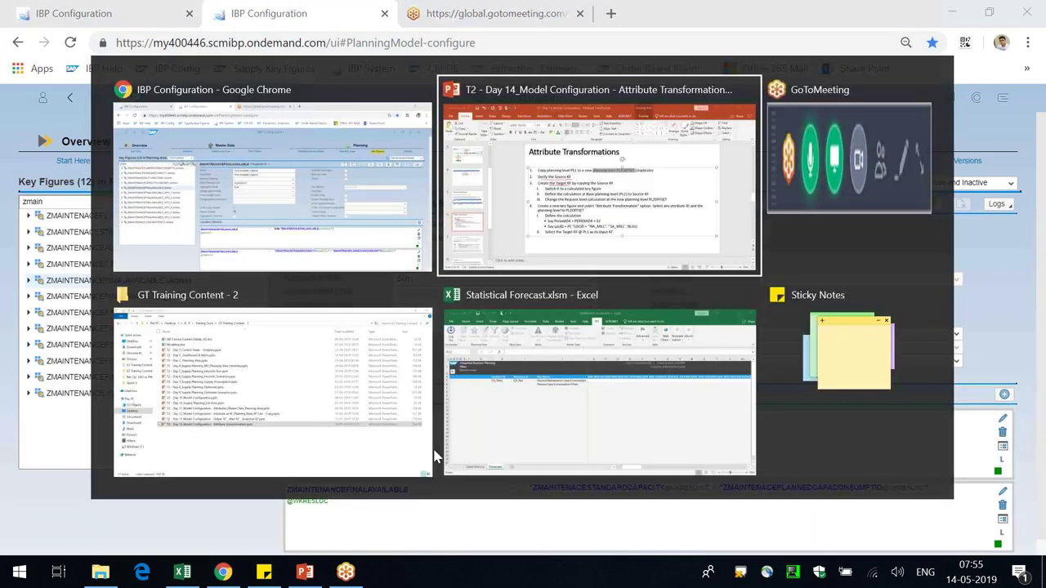
key("End")
key("ctrl+shift+Left")
key("ctrl+shift+Left")
key("ctrl+shift+Left")
key("ctrl+shift+Left")
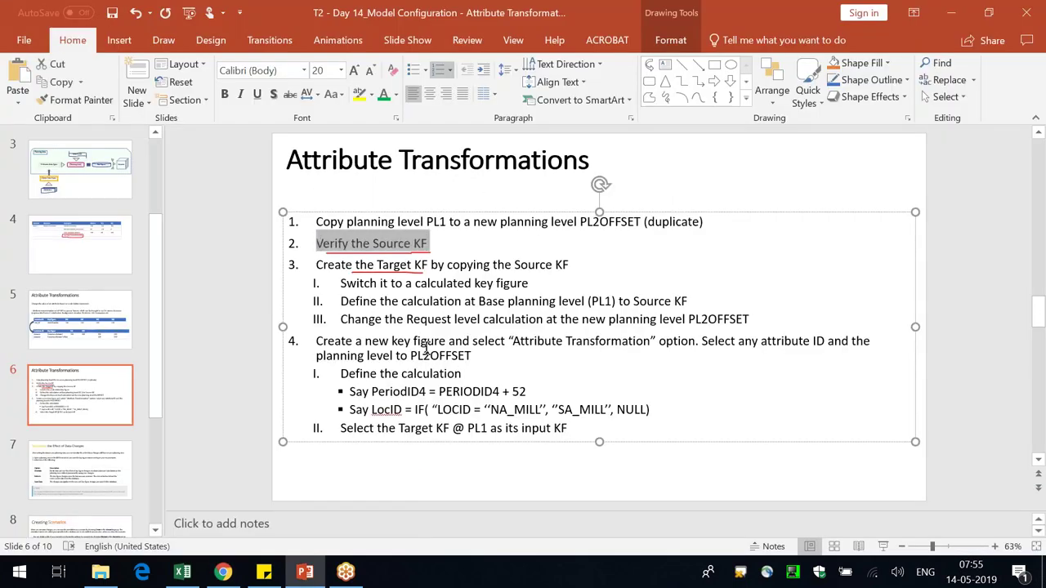
key("alt+Tab")
left_click_drag(288, 202, 436, 199)
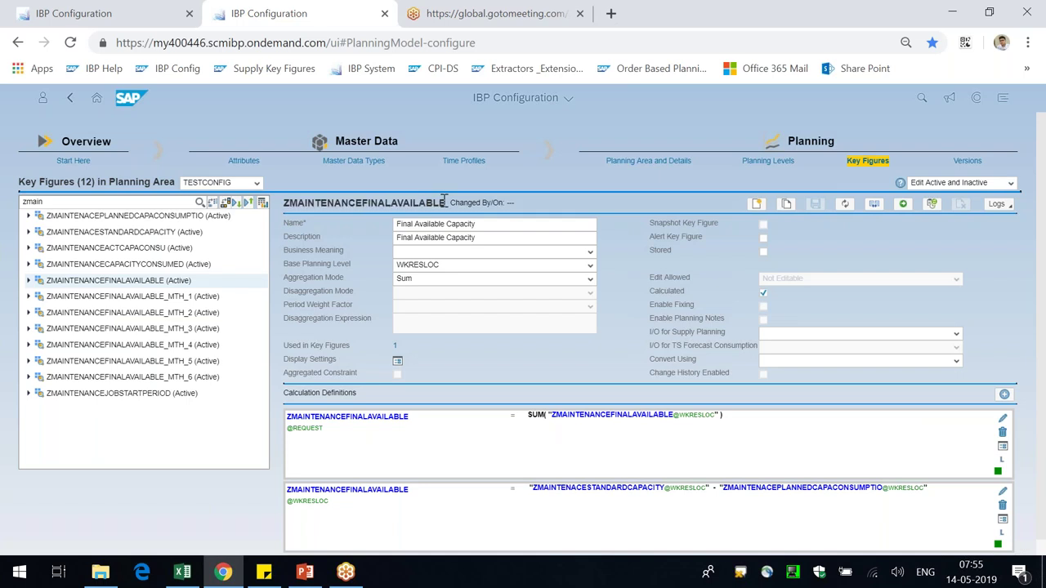
key("alt+Tab")
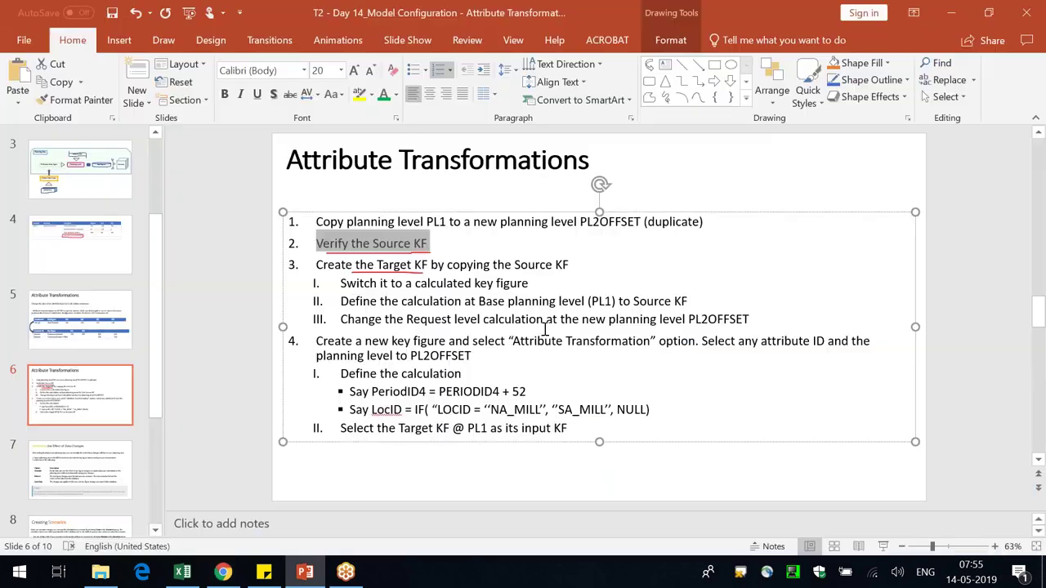
left_click(358, 271)
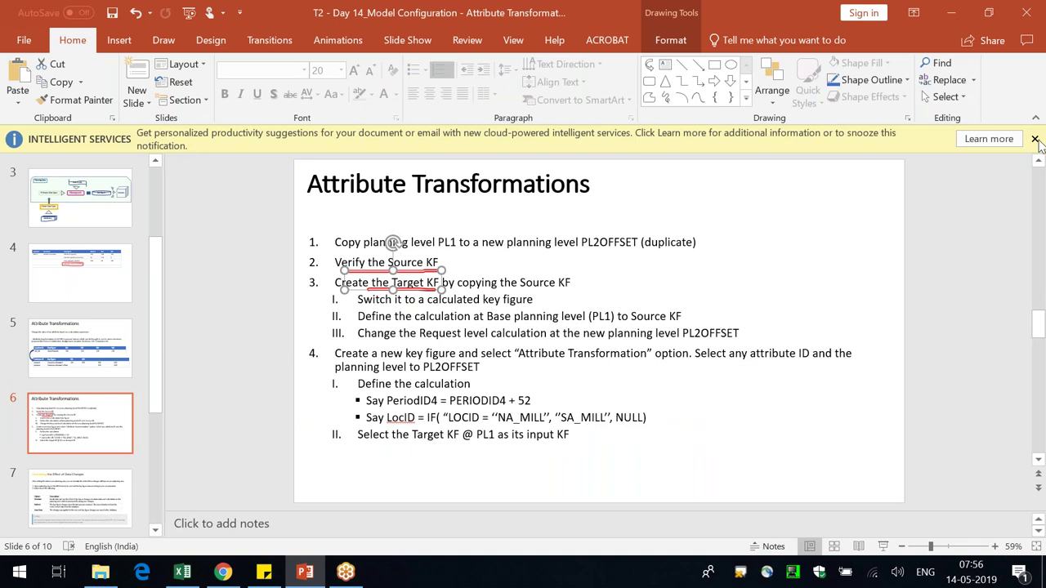
left_click(1035, 139)
left_click(474, 265)
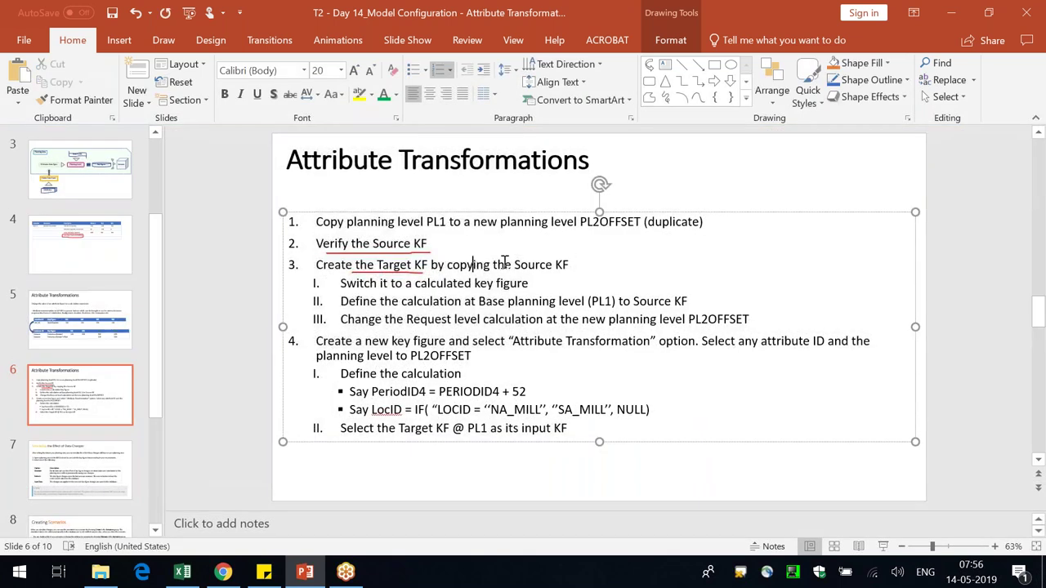
left_click_drag(572, 265, 305, 269)
left_click(236, 317)
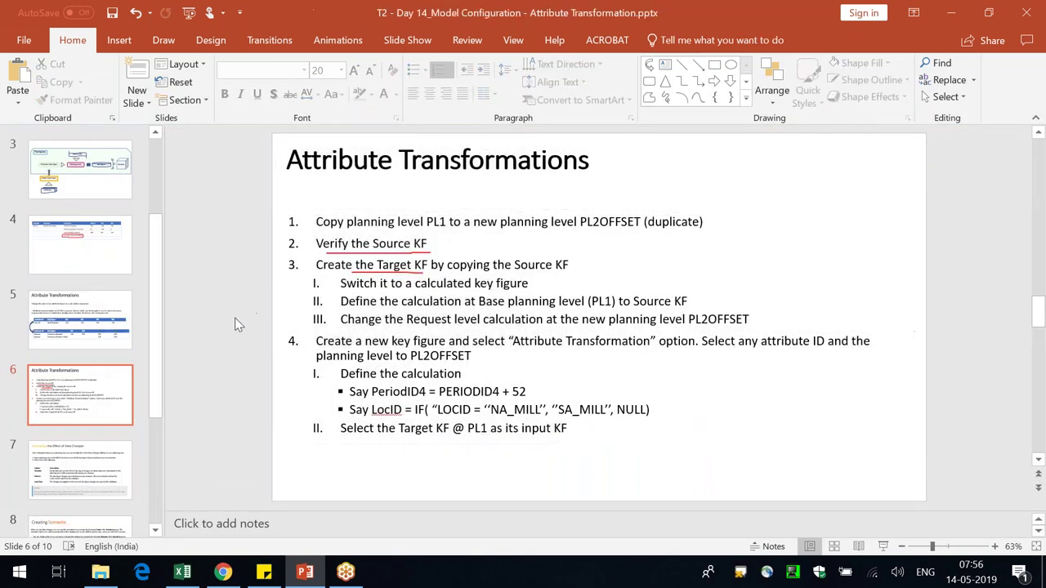
key("alt+Tab")
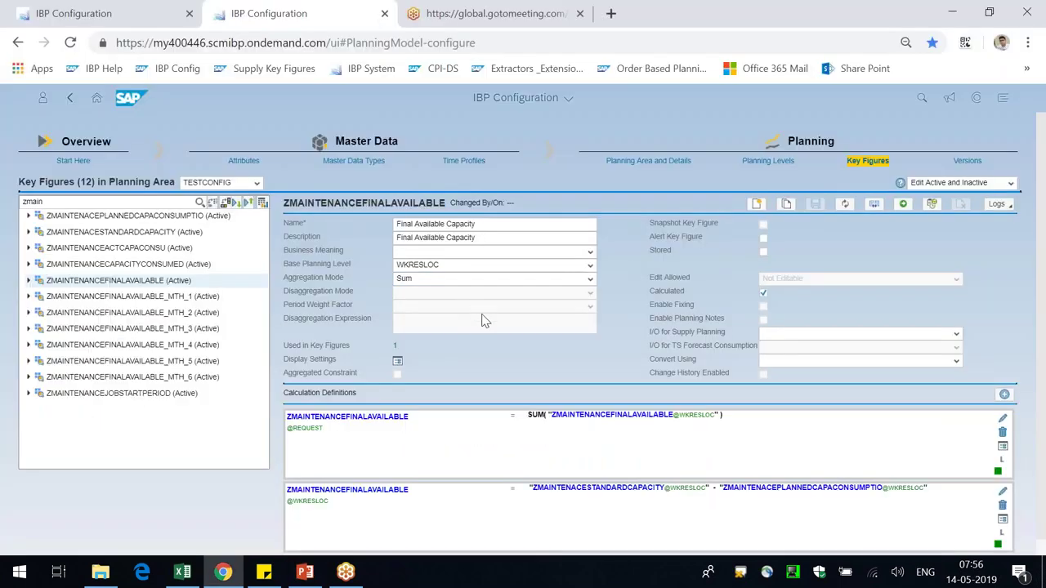
- Copy ZMAINTENANCEFINALAVAILABLE as new key figure ZMAINTENANCELASTYRAVAILABLE, then bring PowerPoint forward
left_click(786, 204)
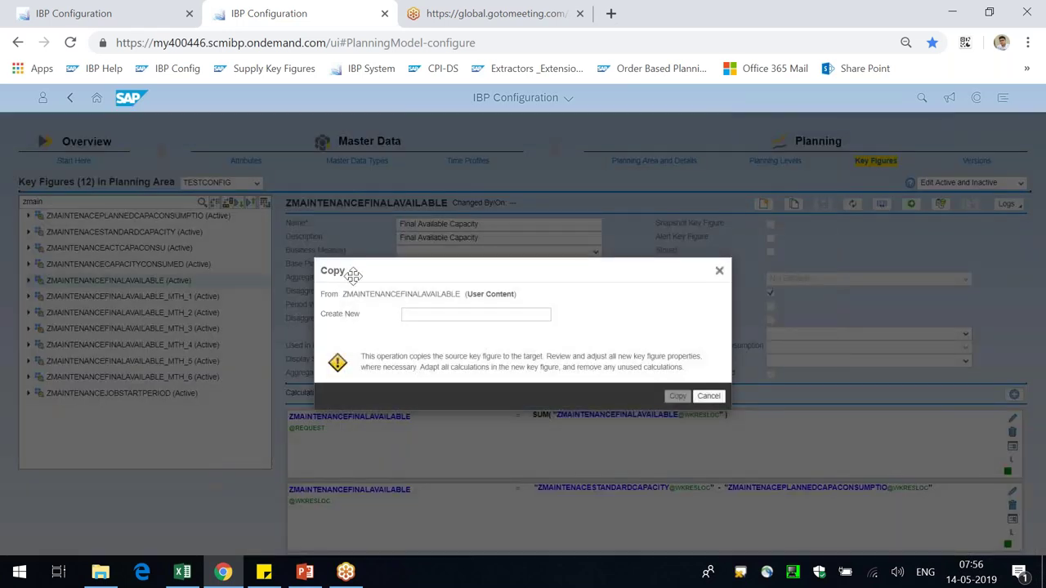
left_click_drag(343, 294, 433, 304)
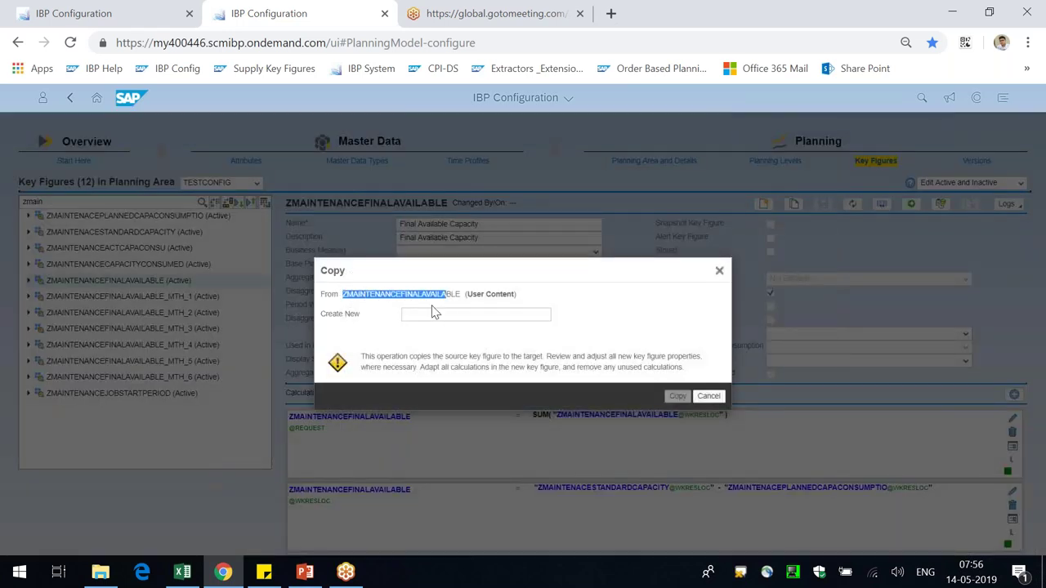
left_click(450, 315)
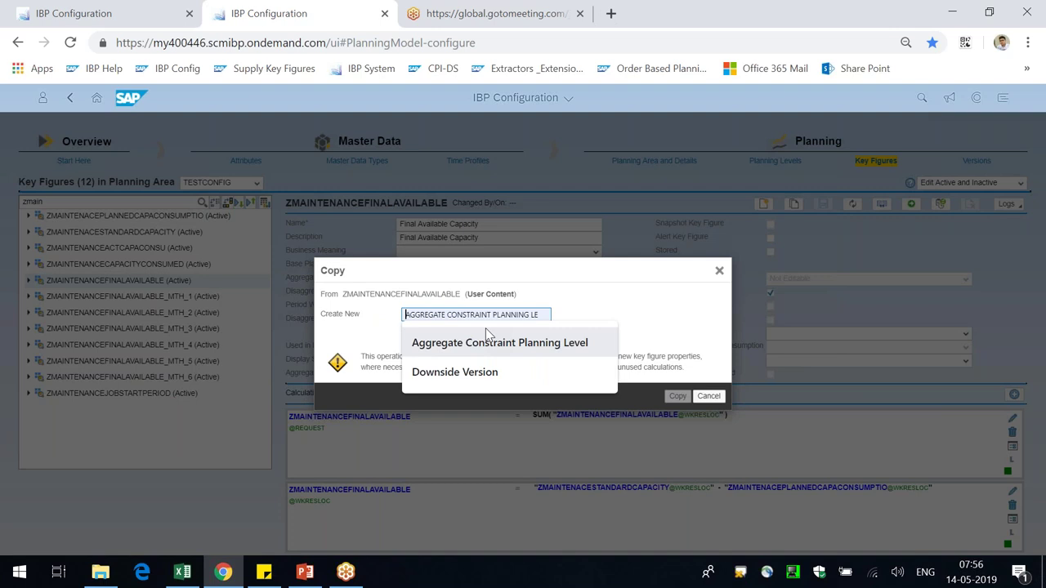
type("Z")
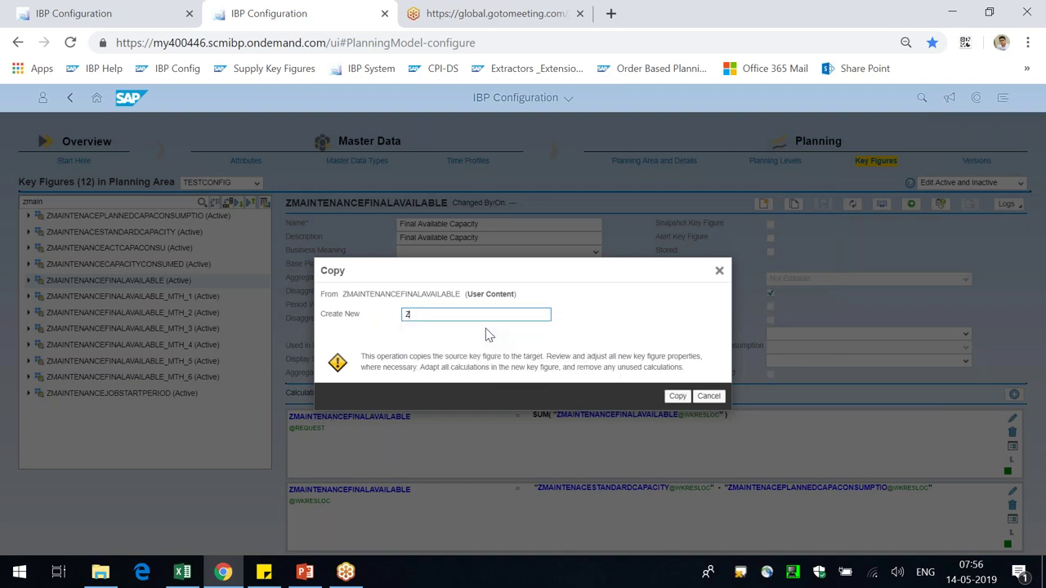
type("MAINTENANCELASTYRFINALAV")
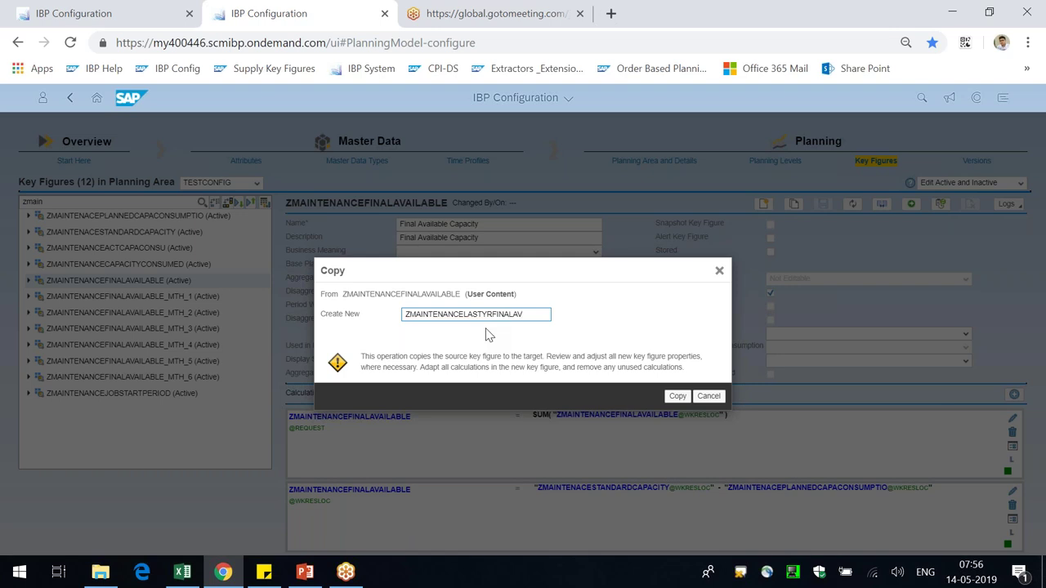
key("BackSpace")
key("BackSpace")
key("BackSpace")
key("BackSpace")
key("BackSpace")
key("BackSpace")
key("BackSpace")
type("AVAILABE")
key("BackSpace")
type("LE")
left_click(679, 398)
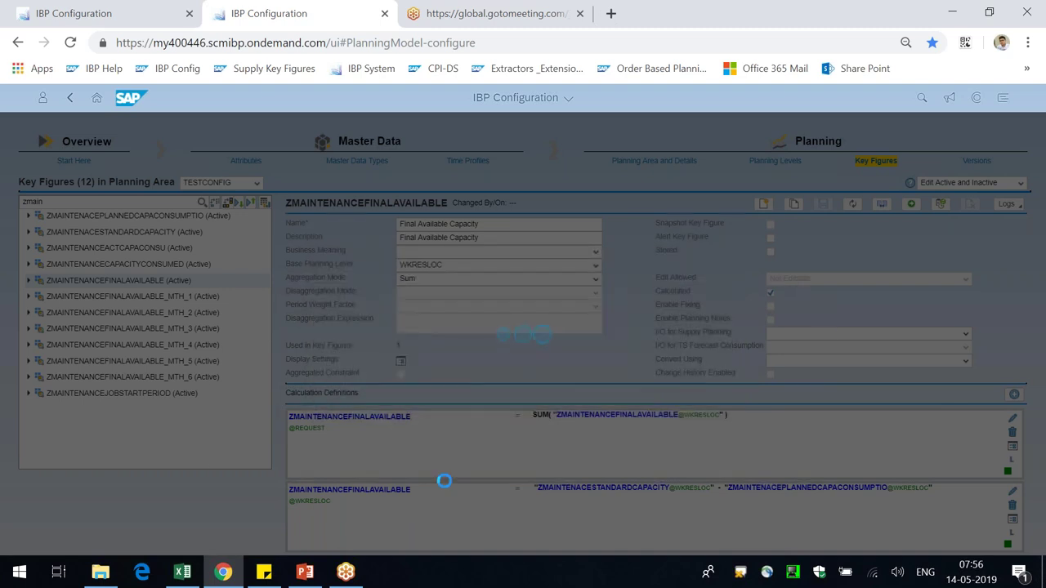
left_click(304, 572)
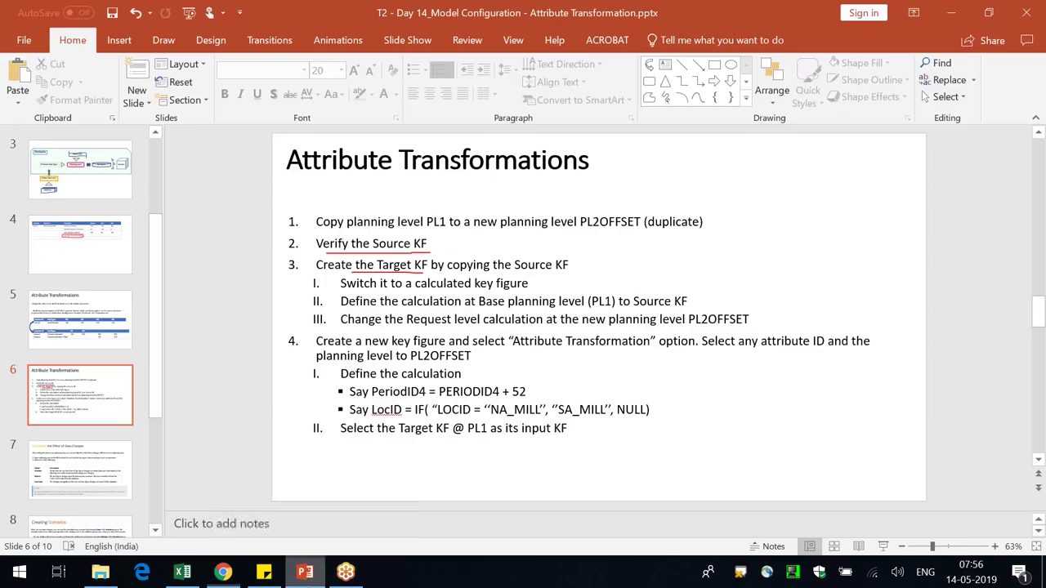
- Set the new key figure's Name and Description to 'Last Year Final Availability'
left_click(74, 235)
key("alt+Tab")
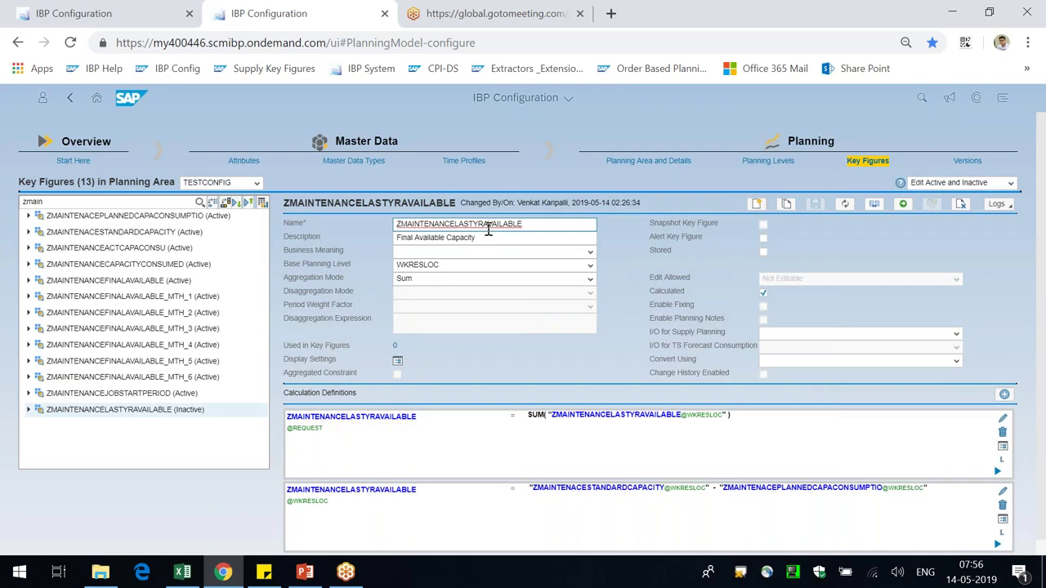
key("ctrl+a")
key("BackSpace")
type("Last Year Final Availability")
key("ctrl+a")
key("ctrl+c")
key("Tab")
key("ctrl+v")
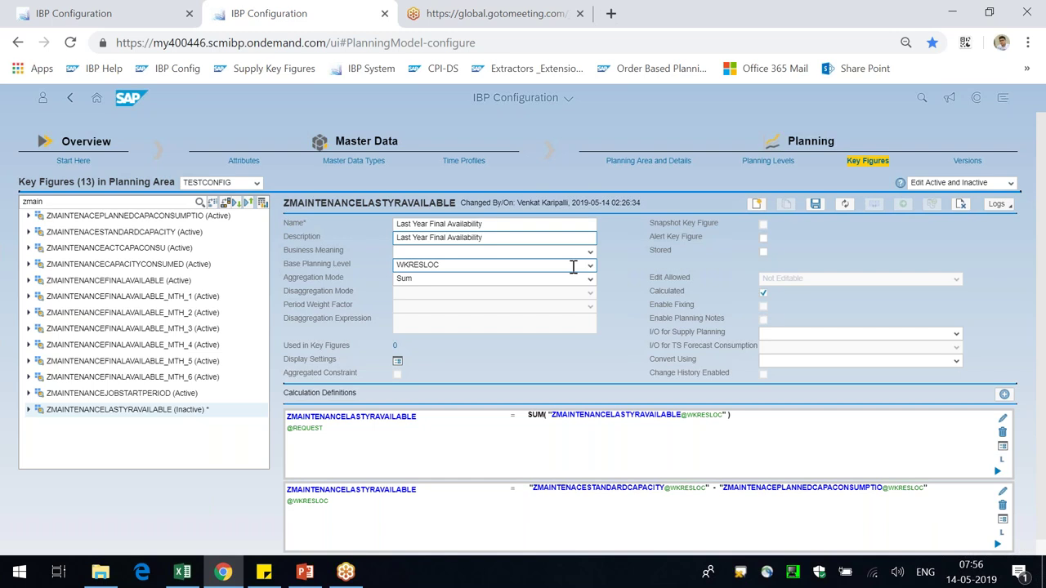
- Review the base-level capacity subtraction formula, then show slide 6 in PowerPoint
scroll(817, 393, "down", 1)
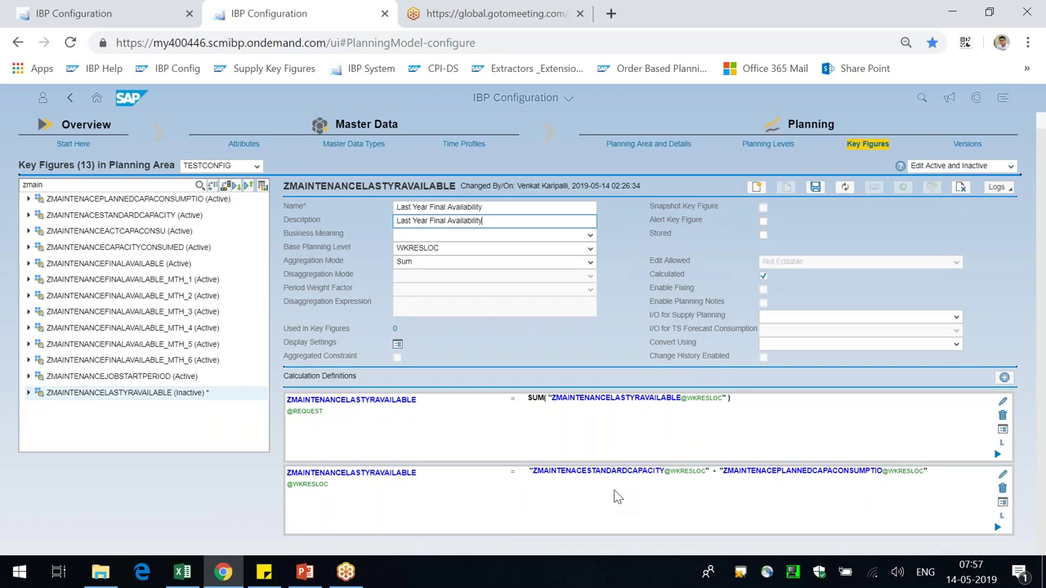
left_click_drag(616, 476, 931, 476)
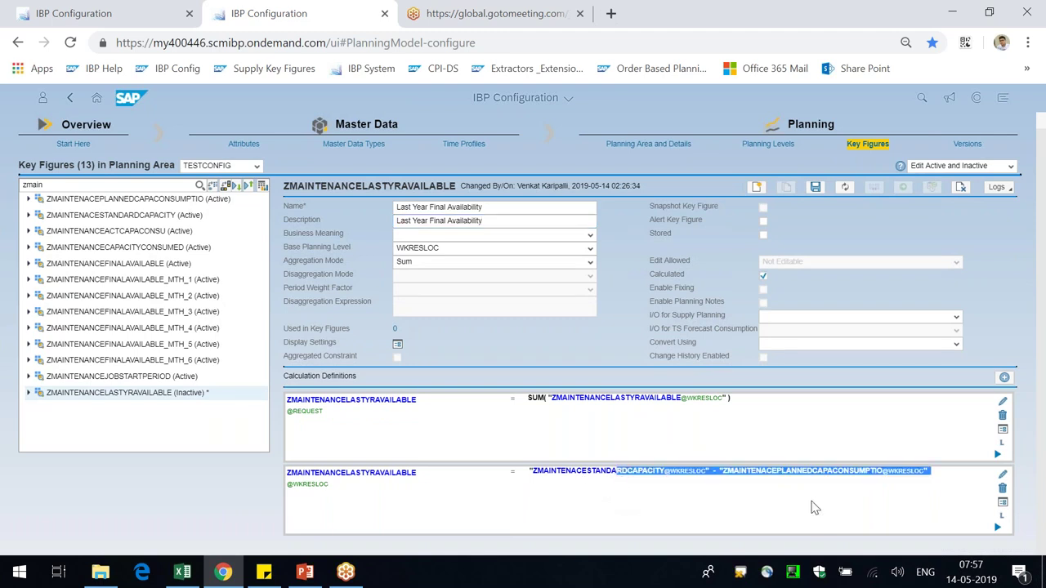
left_click(1029, 333)
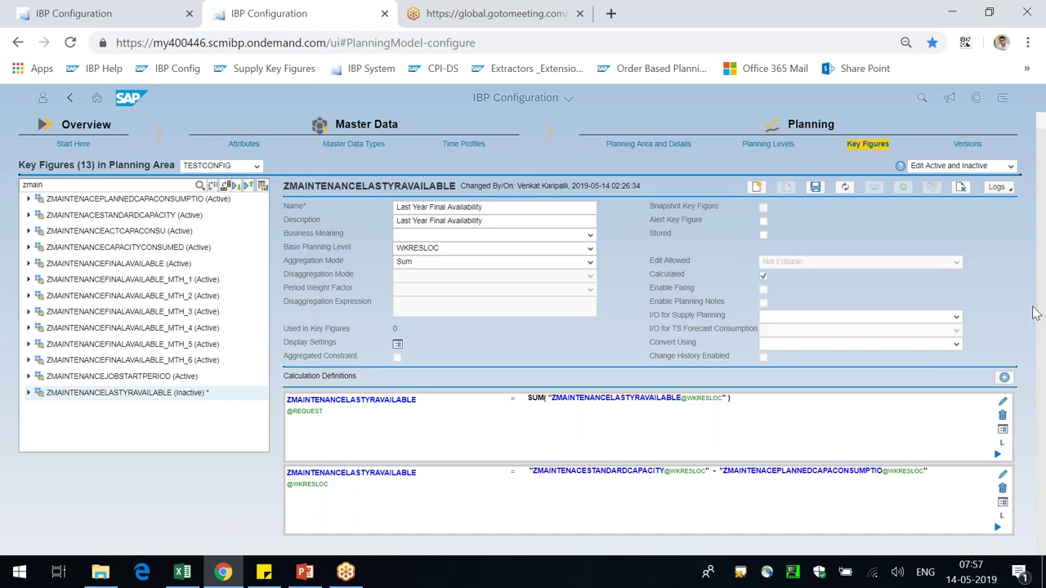
key("alt+Tab")
left_click(77, 394)
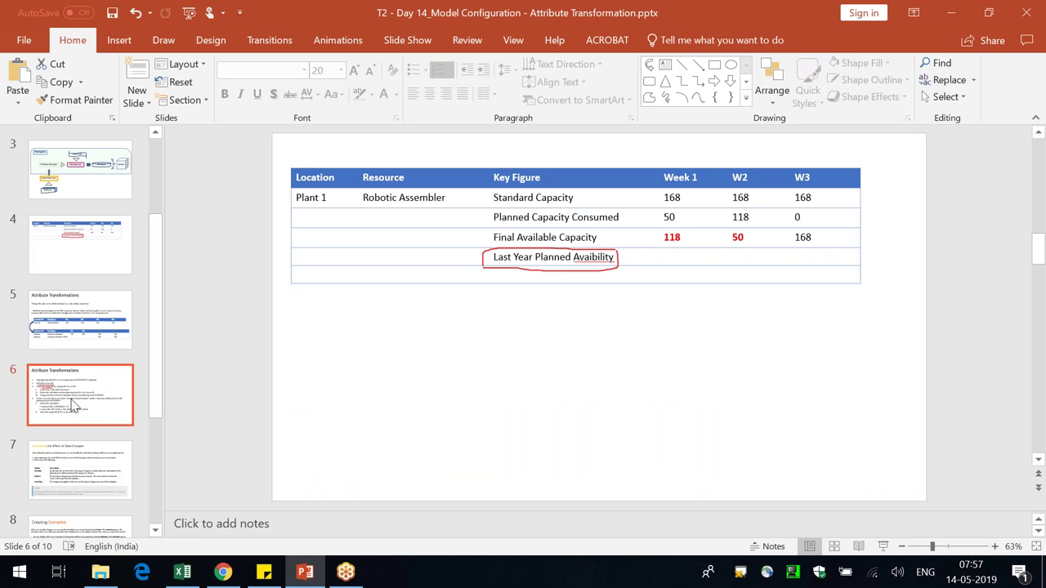
- Present the Attribute Transformations slide, alternating with IBP and ending on ZMAINTENANCELASTYRAVAILABLE
left_click(399, 303)
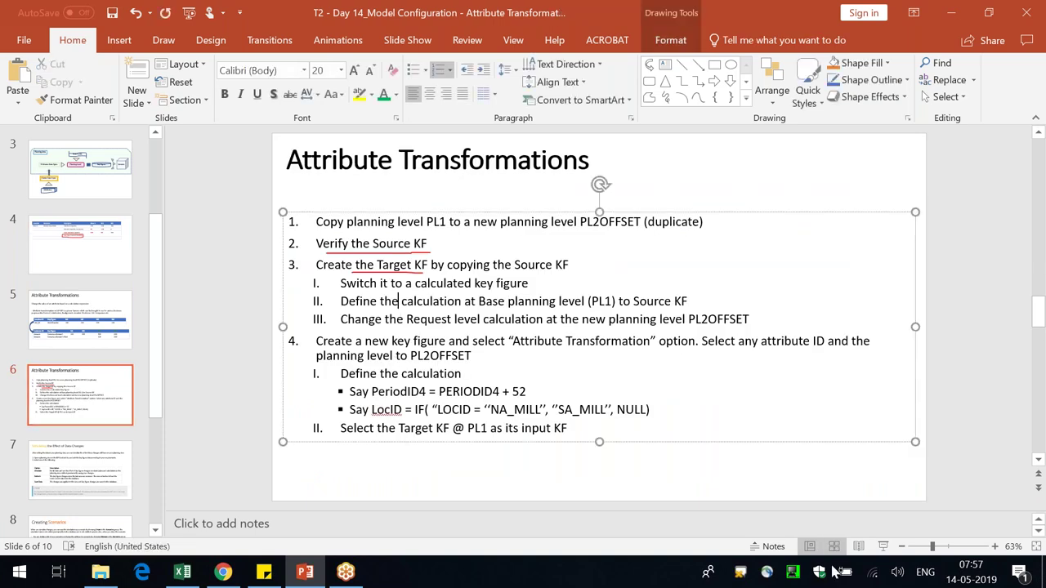
key("shift+F5")
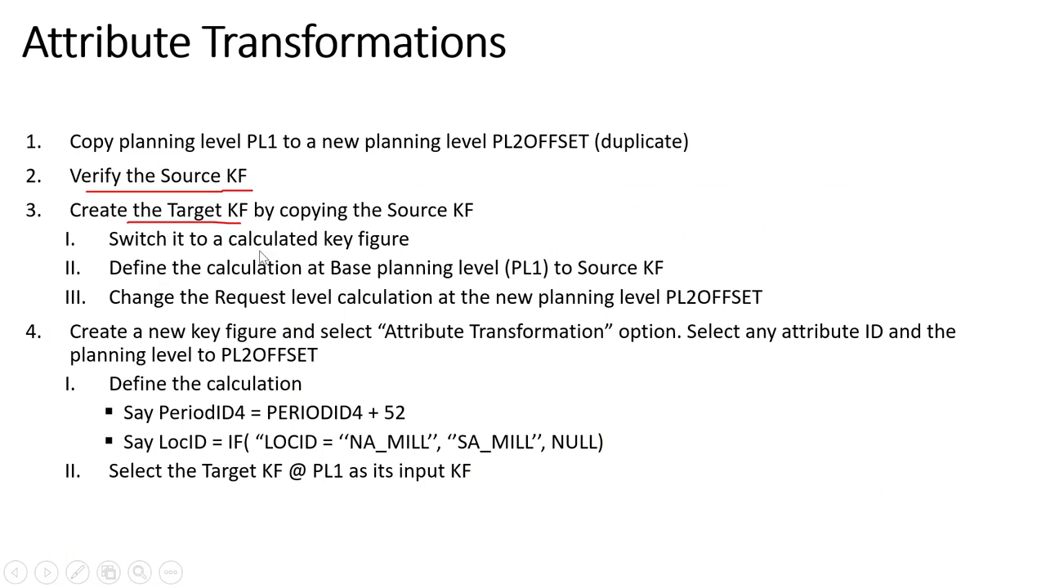
key("alt+Tab")
key("alt+Tab")
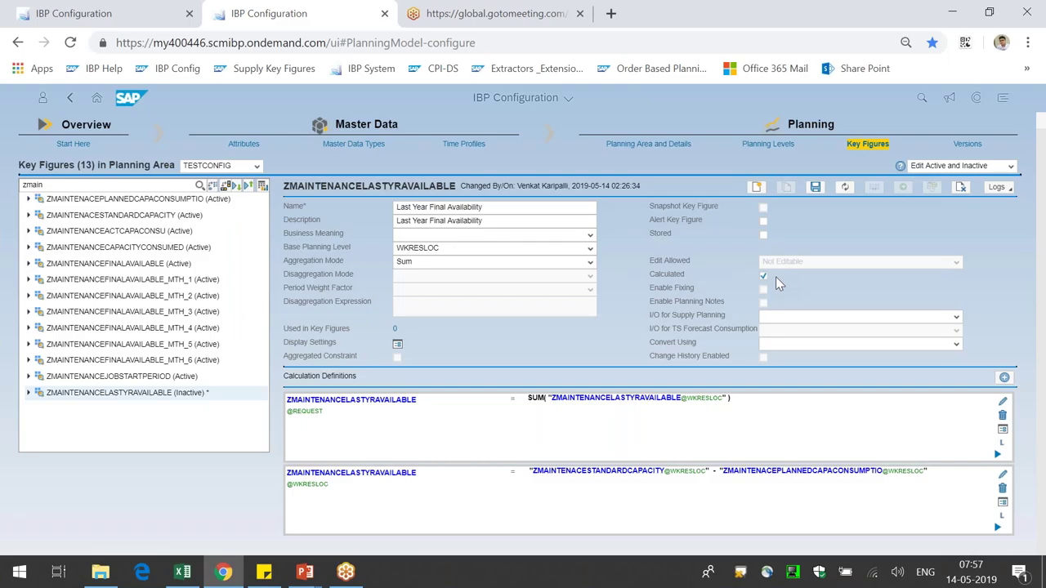
key("alt+Tab")
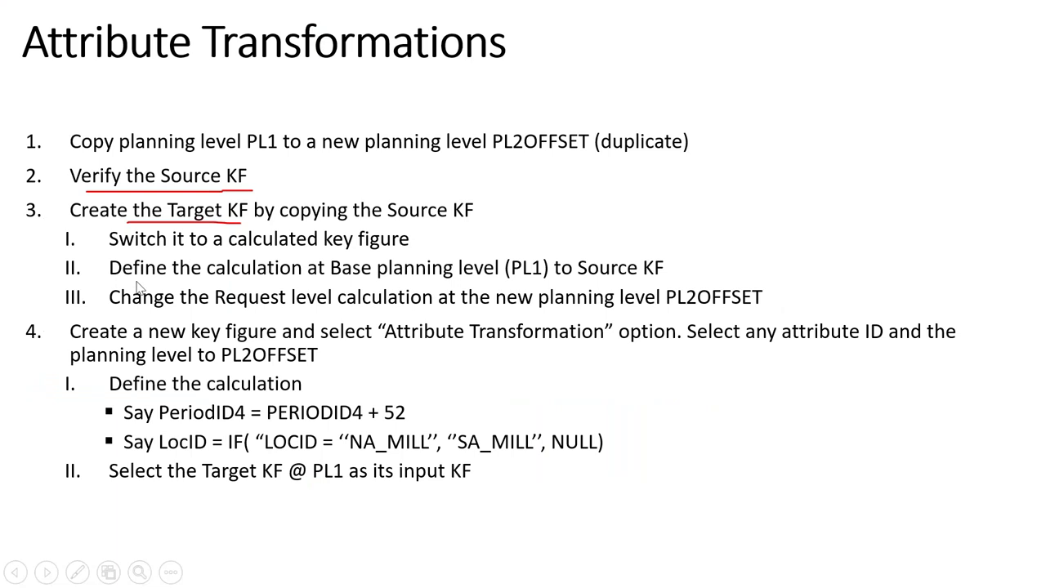
key("alt+Tab")
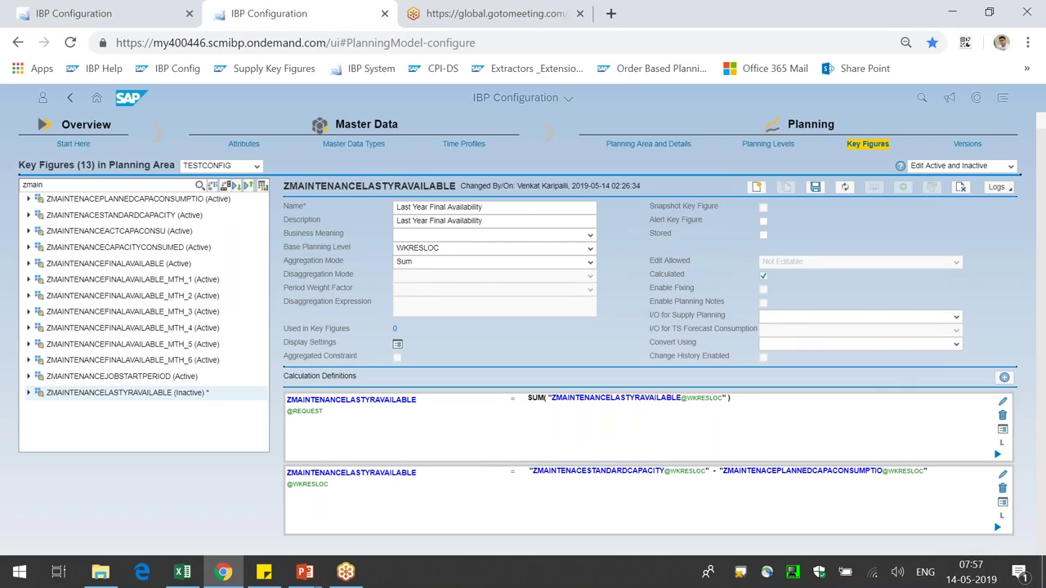
key("alt+Tab")
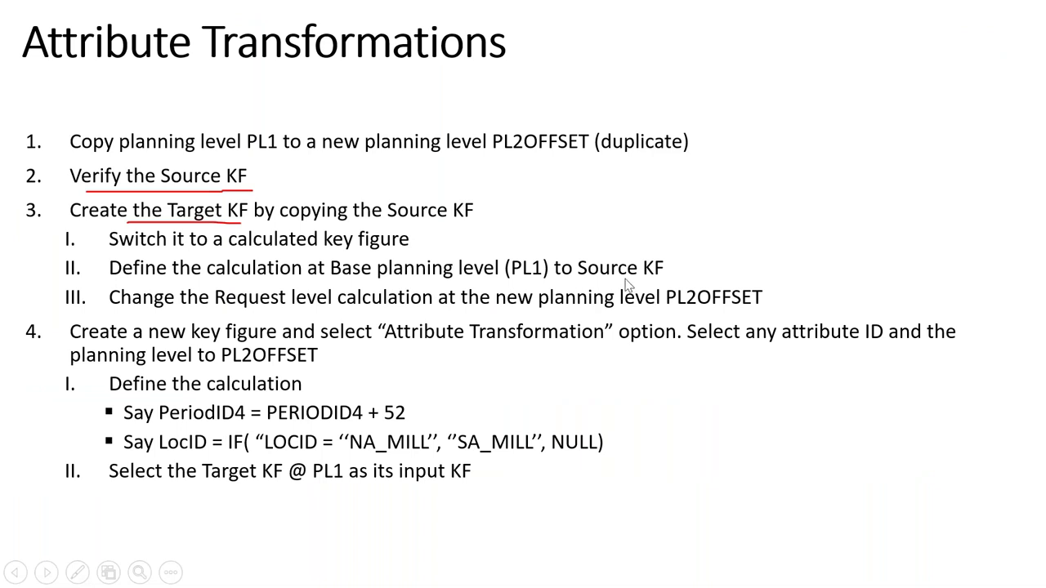
key("alt+Tab")
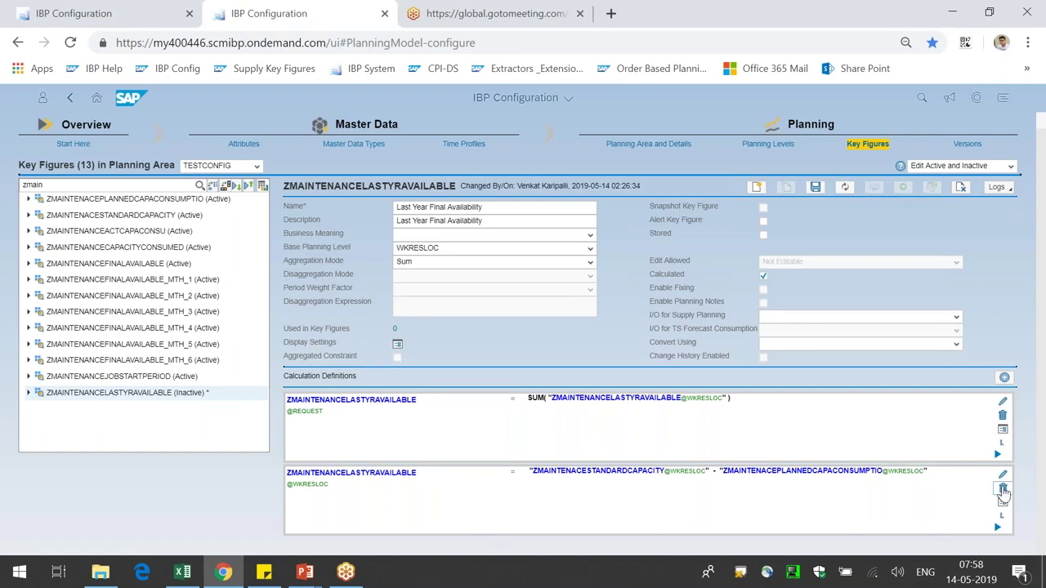
left_click(1003, 489)
left_click(694, 362)
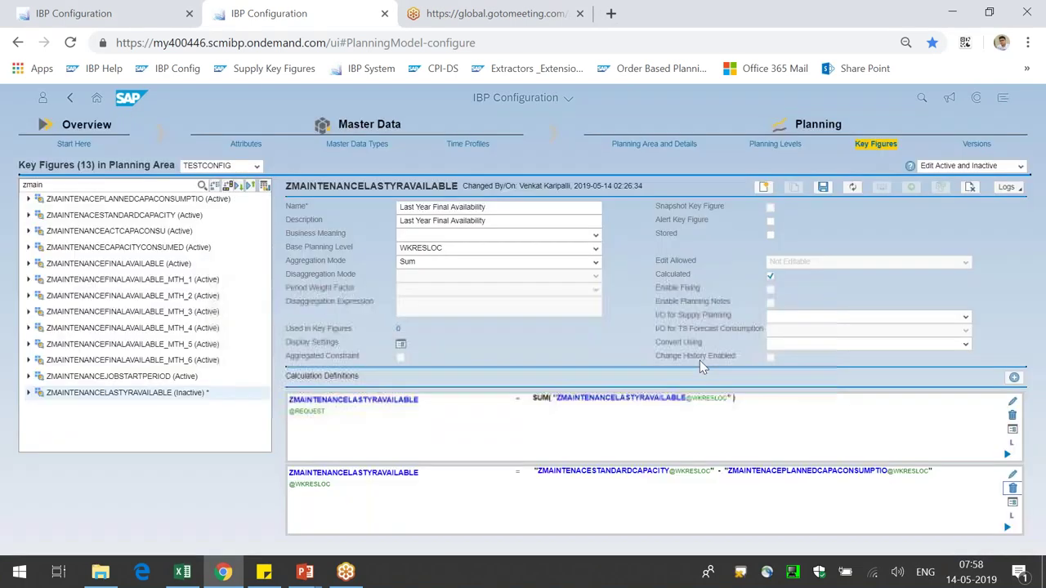
left_click(825, 205)
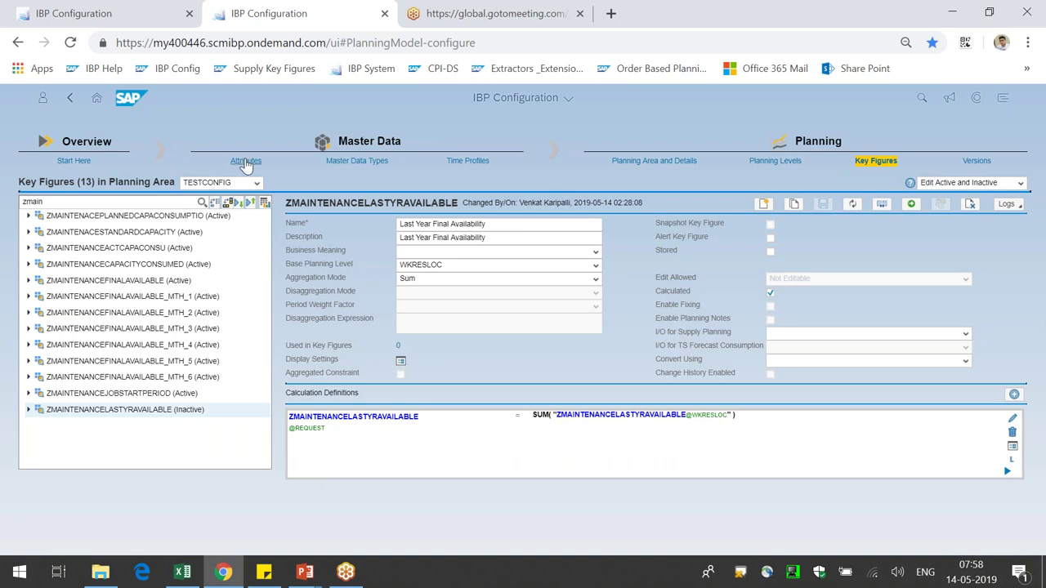
left_click(106, 10)
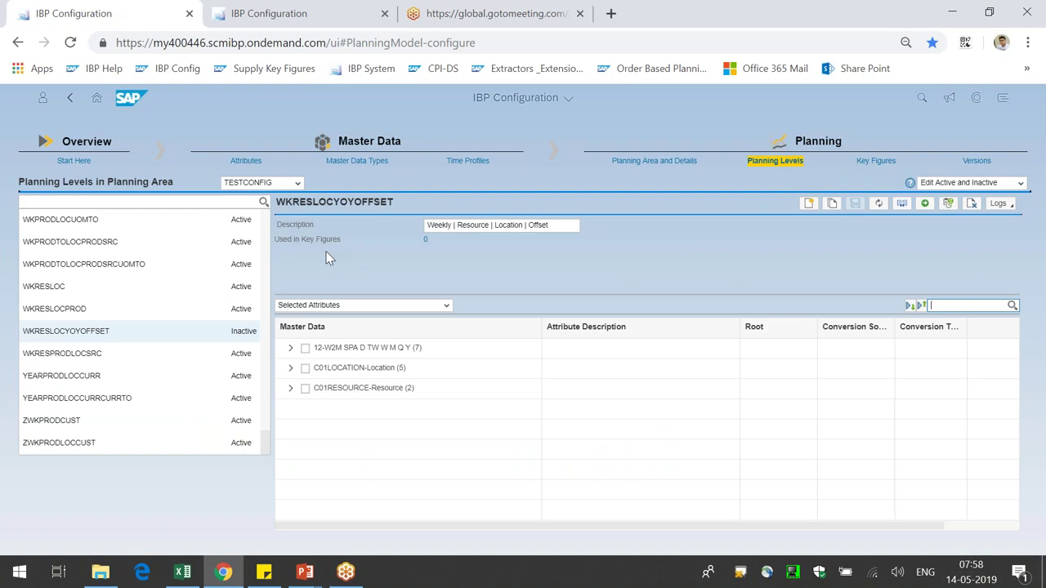
left_click(332, 22)
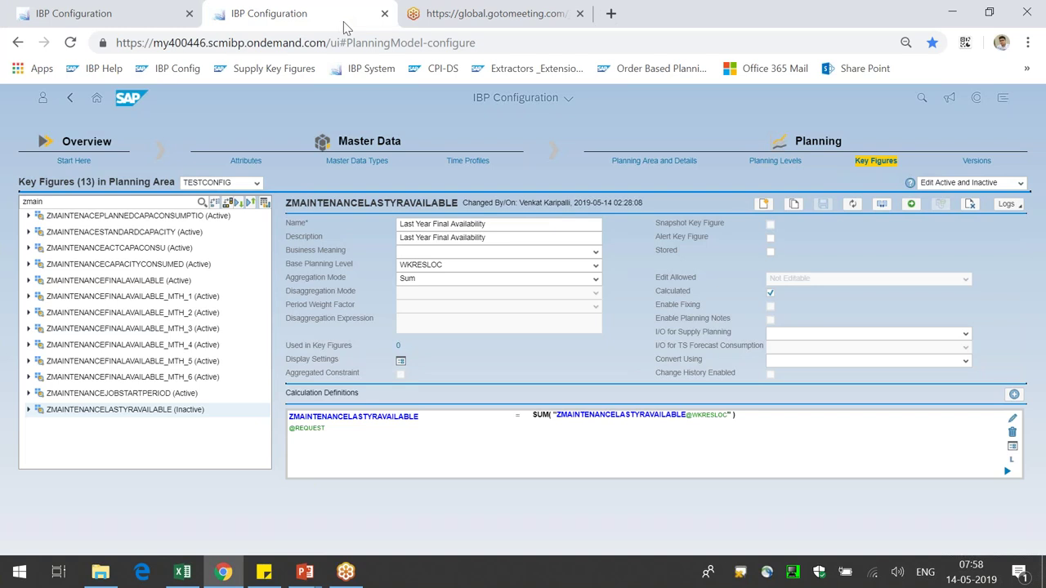
double_click(436, 270)
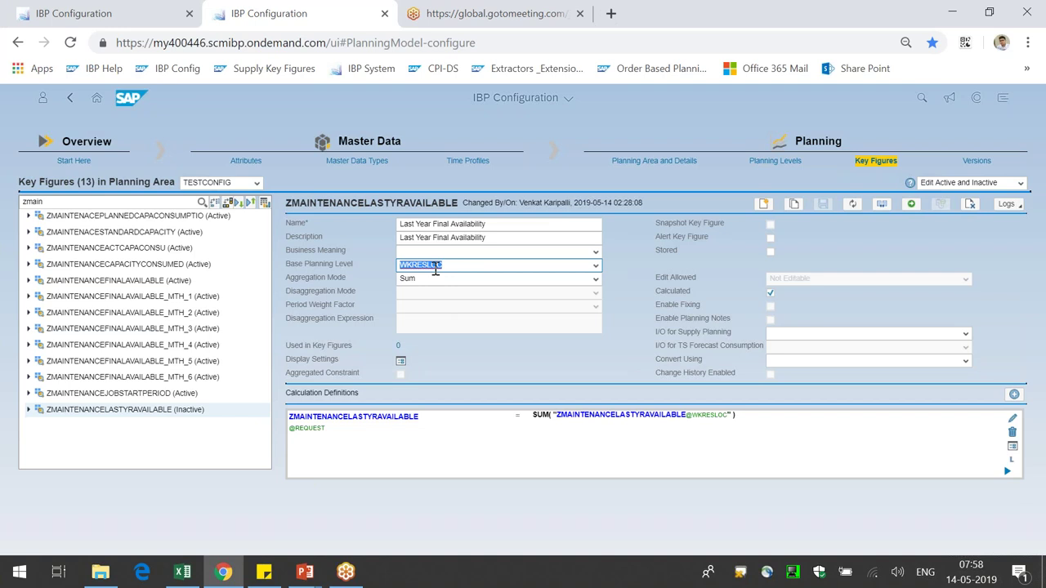
left_click(436, 269)
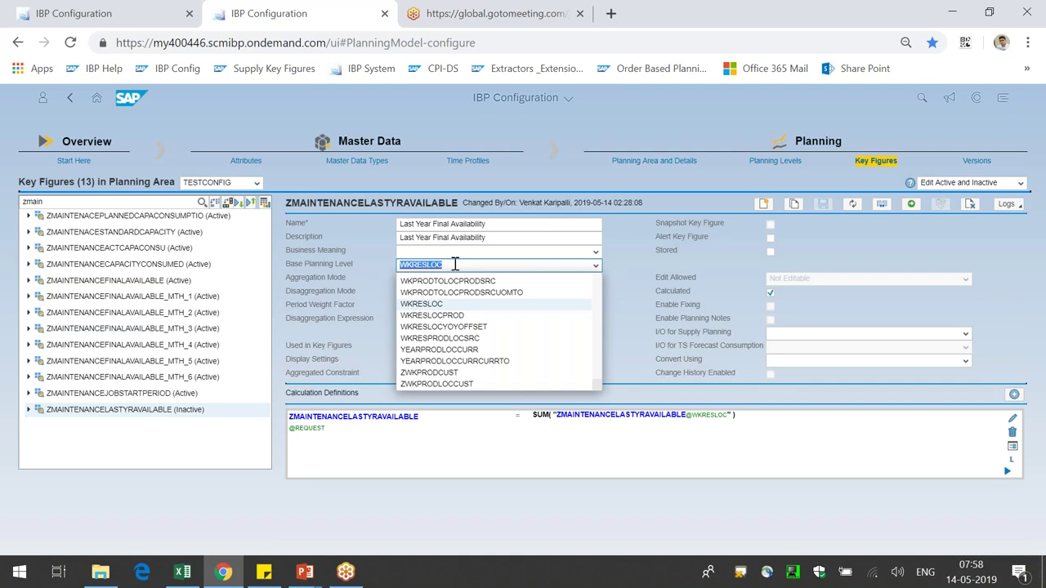
left_click(663, 284)
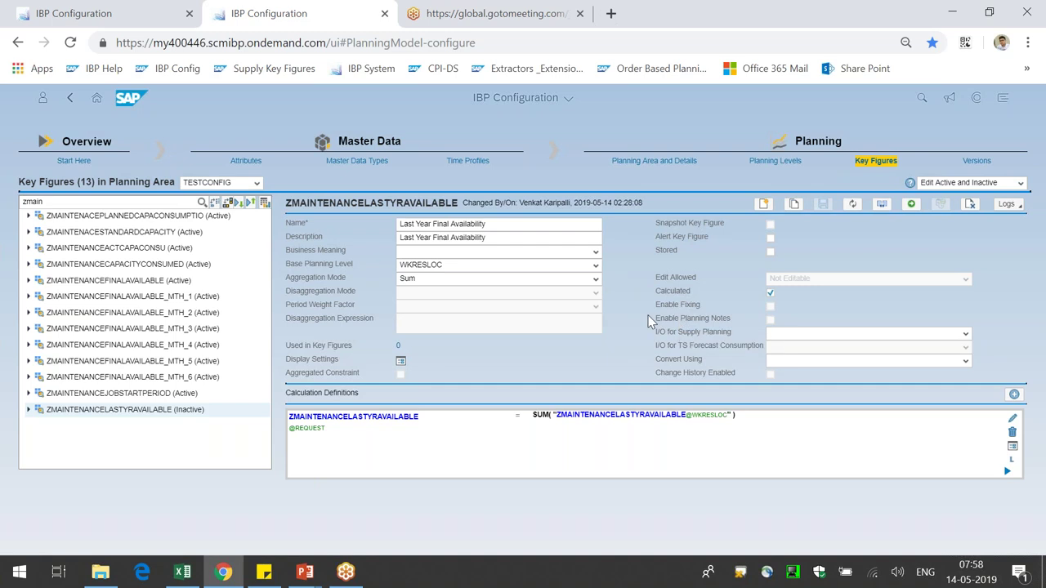
- Add a new calculation definition with formula ZMAINTENANCEFINALAVAILABLE@WKRESLOC and confirm its input key figure
left_click(1014, 396)
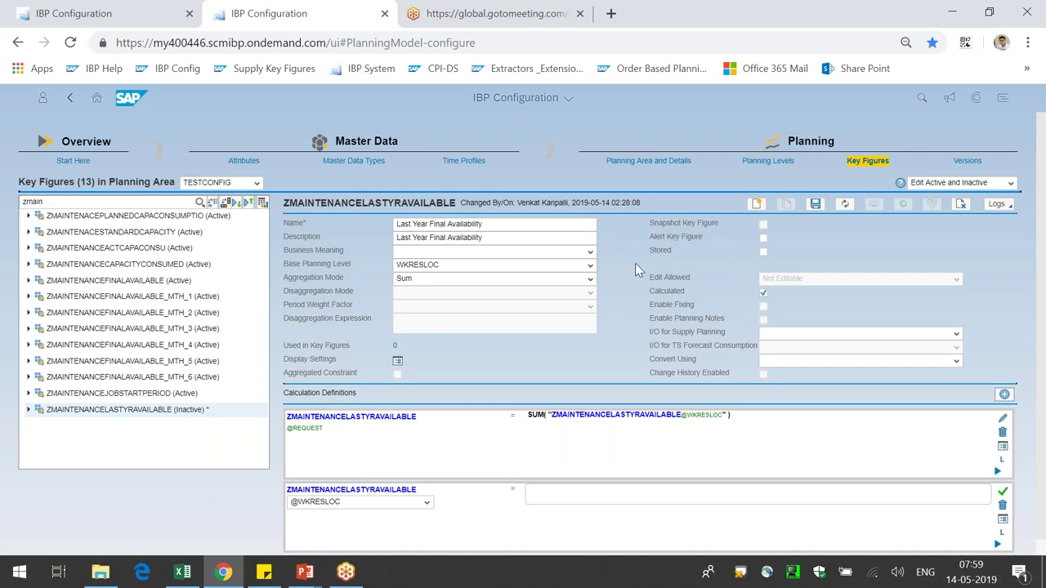
left_click(588, 492)
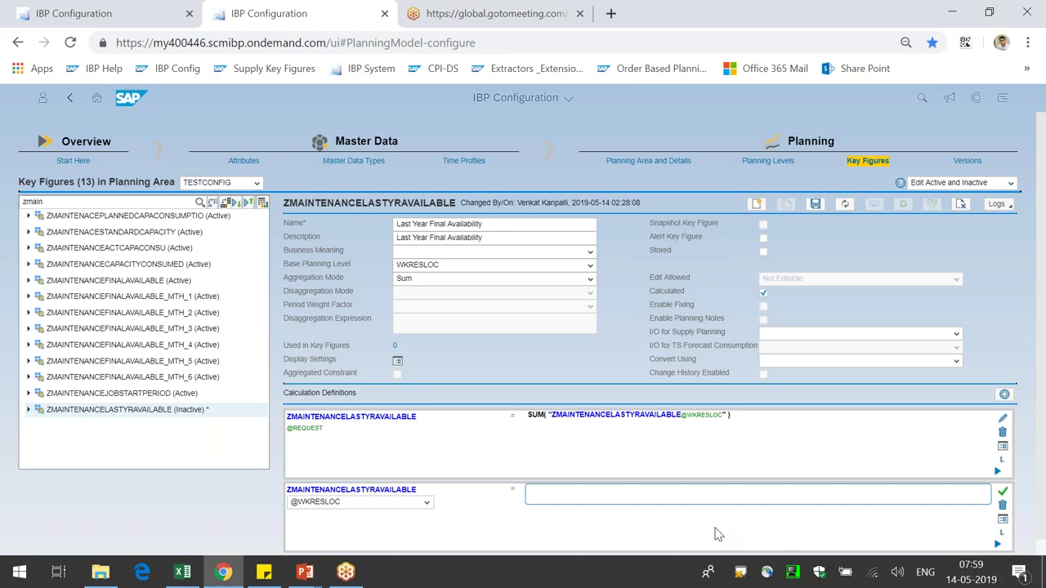
type("Z")
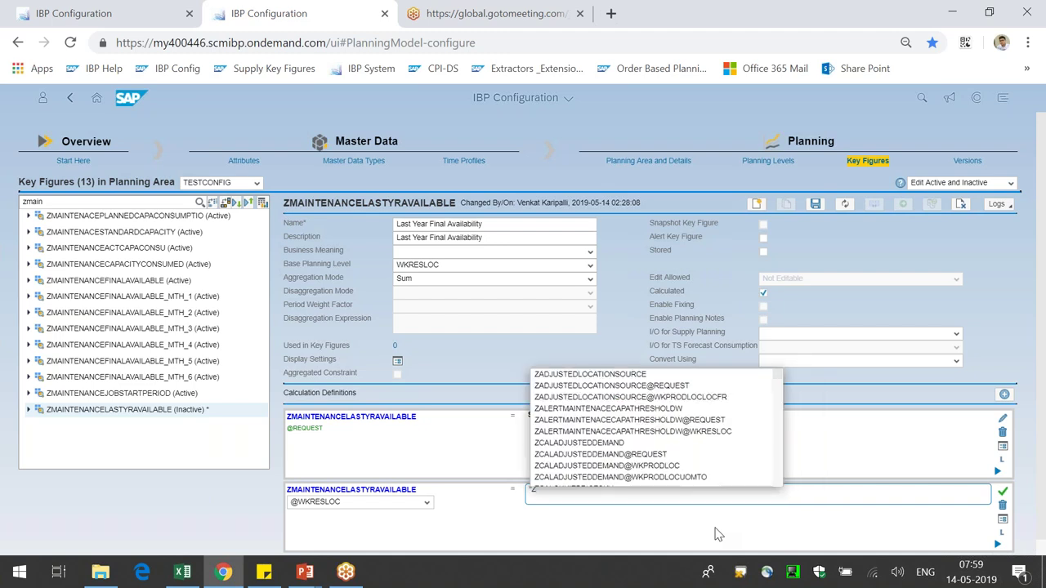
type("MAINTENACE")
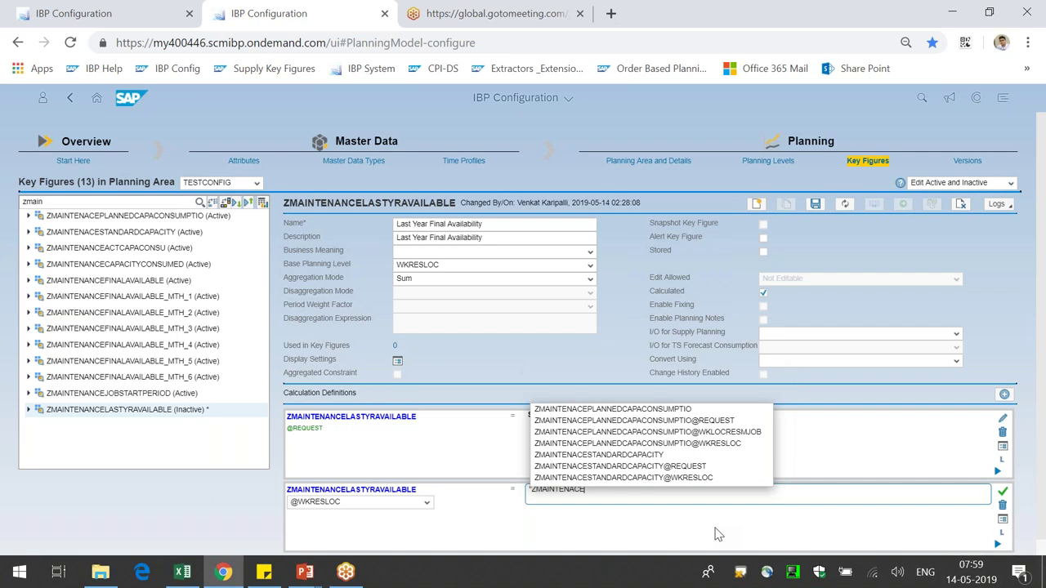
key("BackSpace")
key("BackSpace")
key("BackSpace")
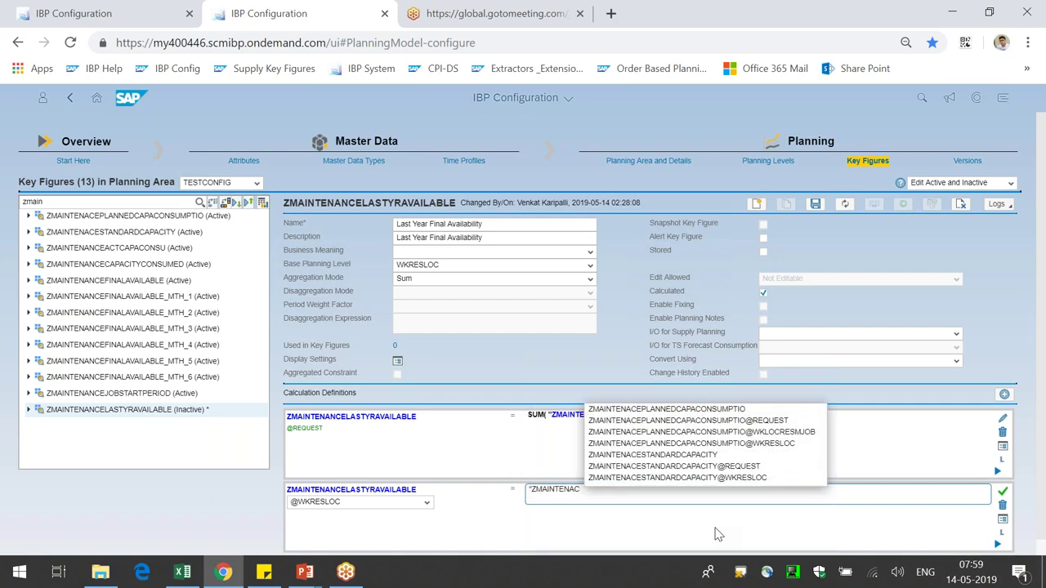
type("NCEF")
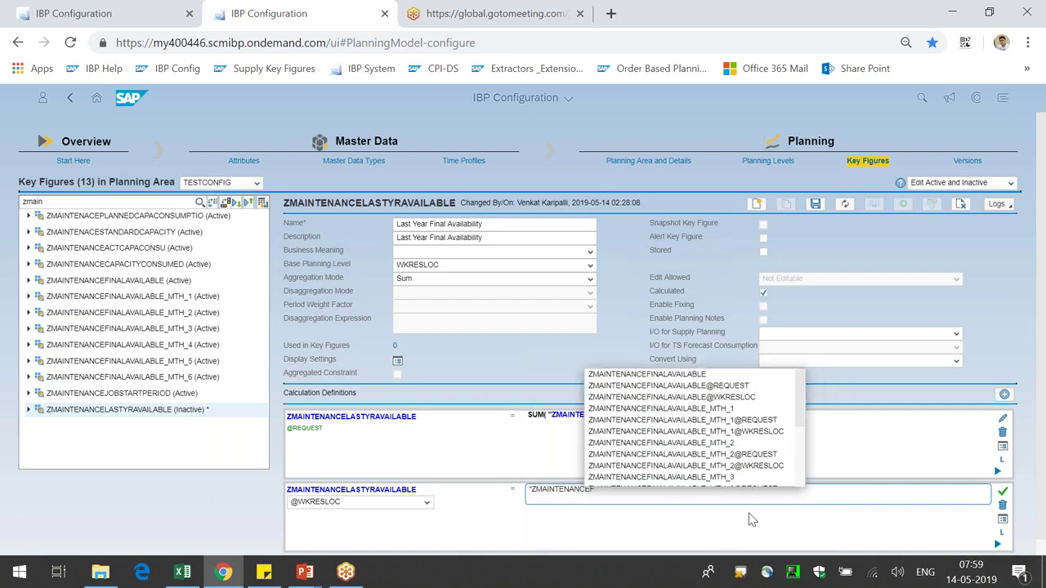
left_click(750, 398)
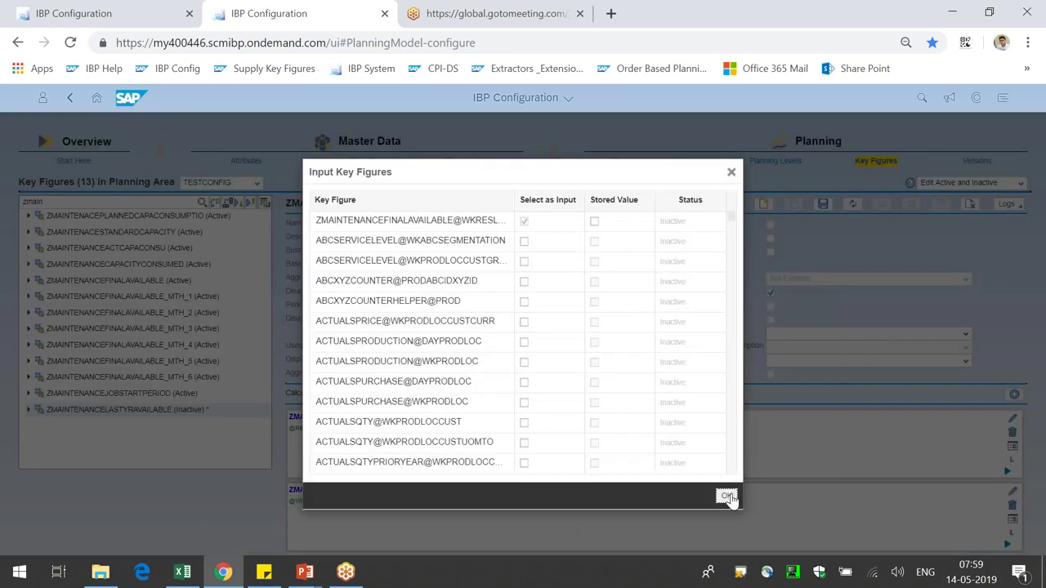
left_click(726, 496)
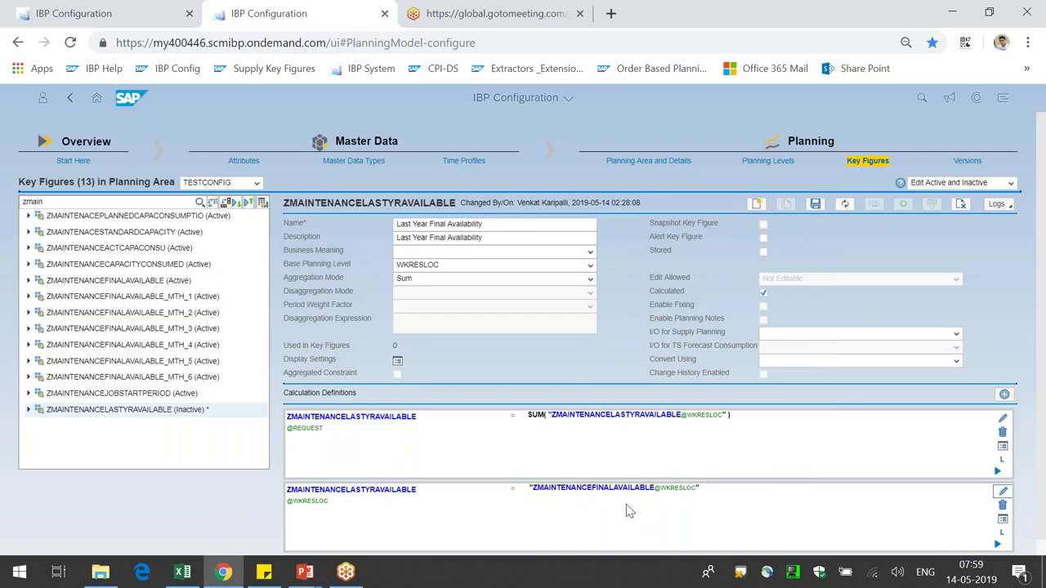
key("alt+Tab")
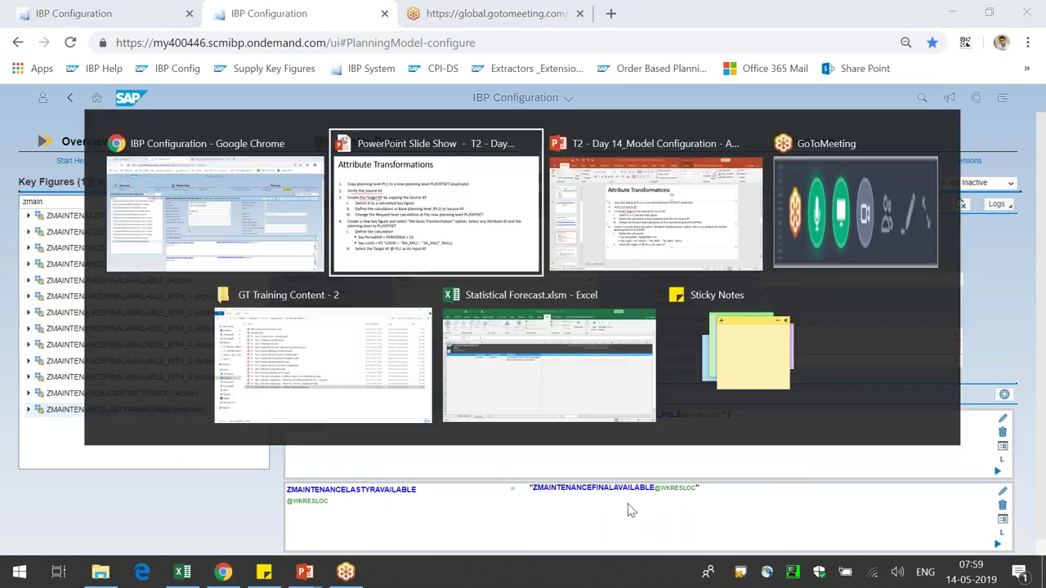
key("Page_Up")
key("Page_Up")
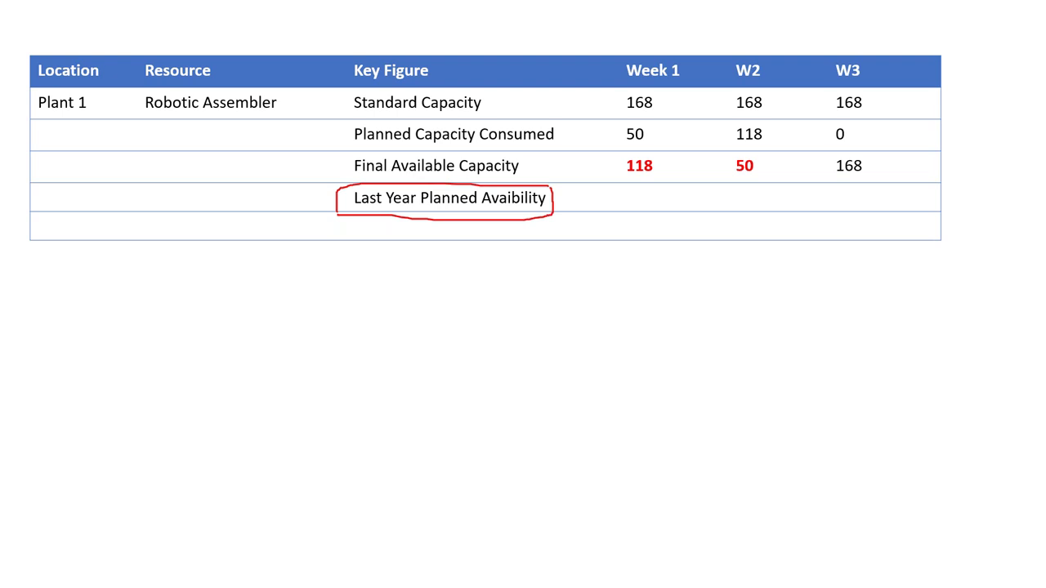
key("alt+Tab")
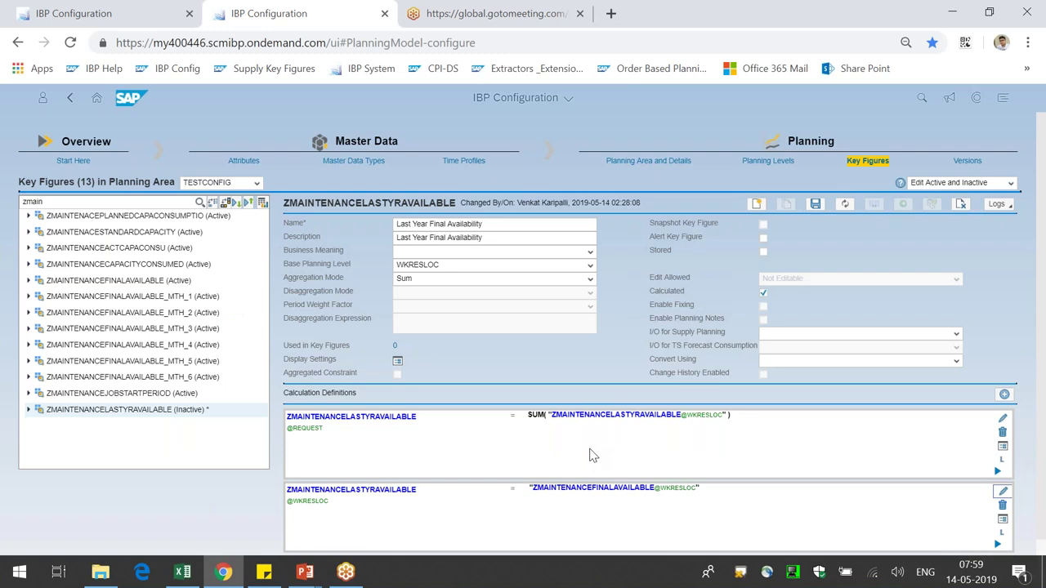
- Repoint the request-level SUM to ZMAINTENANCELASTYRAVAILABLE@WKRESLOCYOYOFFSET, dismissing the missing-entity notice
scroll(702, 458, "down", 1)
scroll(703, 458, "down", 1)
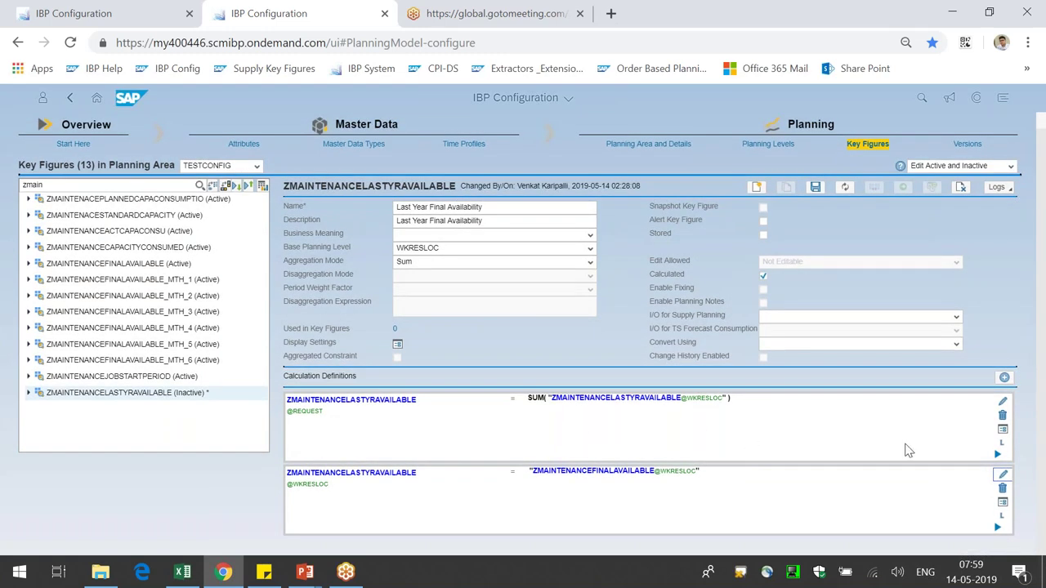
left_click(1004, 404)
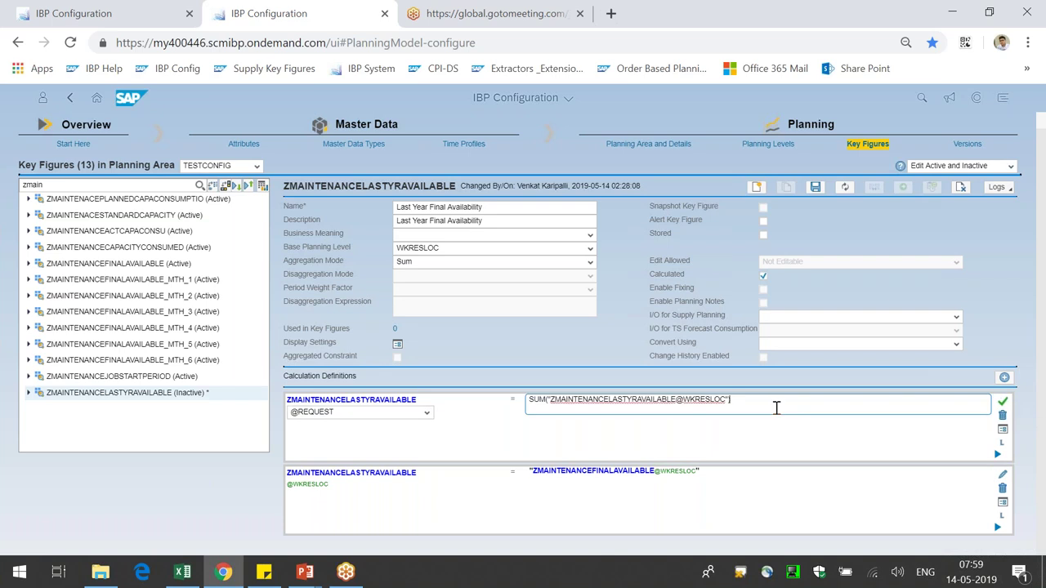
key("BackSpace")
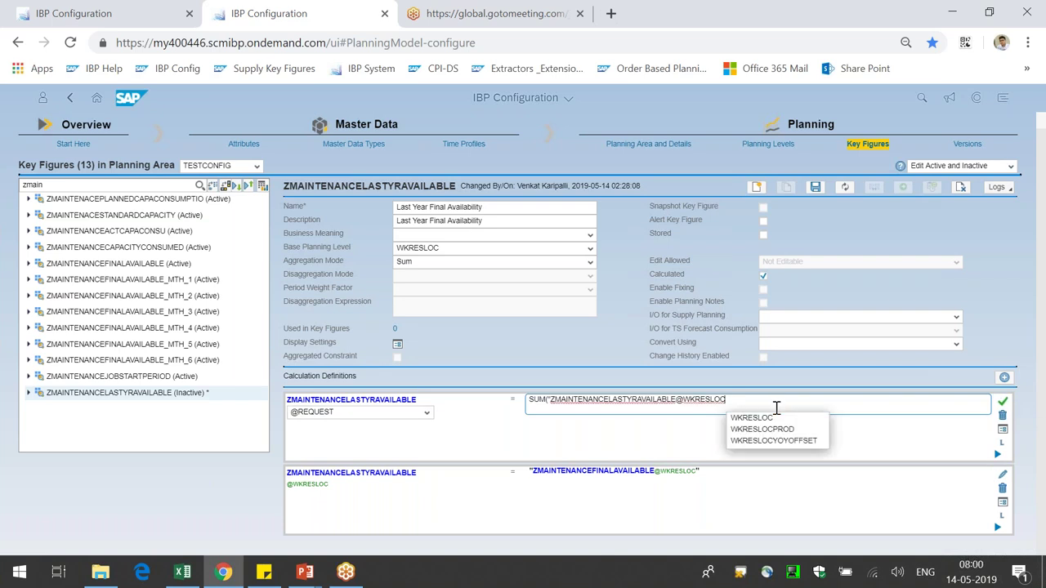
left_click(792, 442)
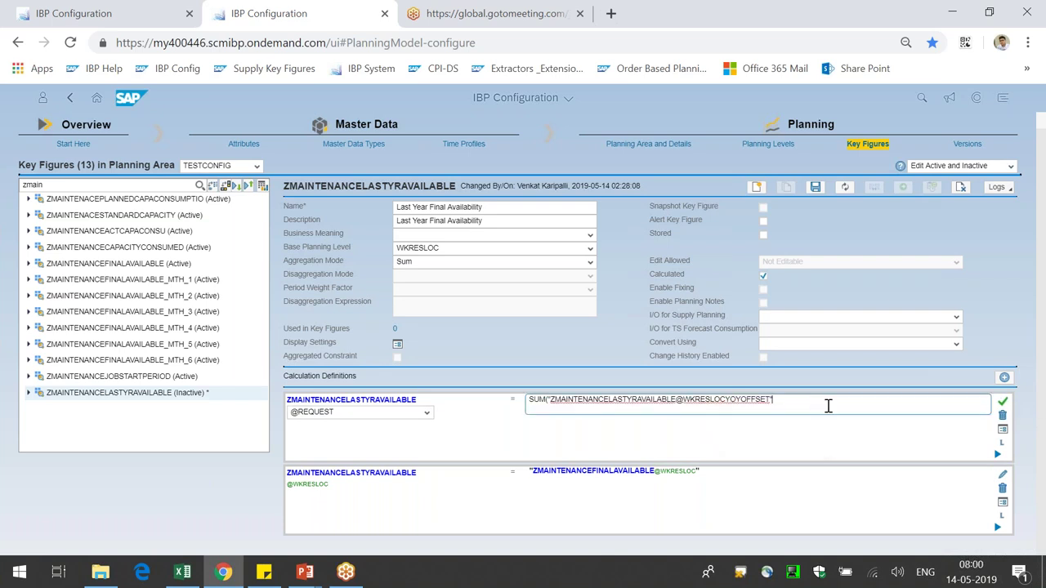
type(")")
left_click(1003, 402)
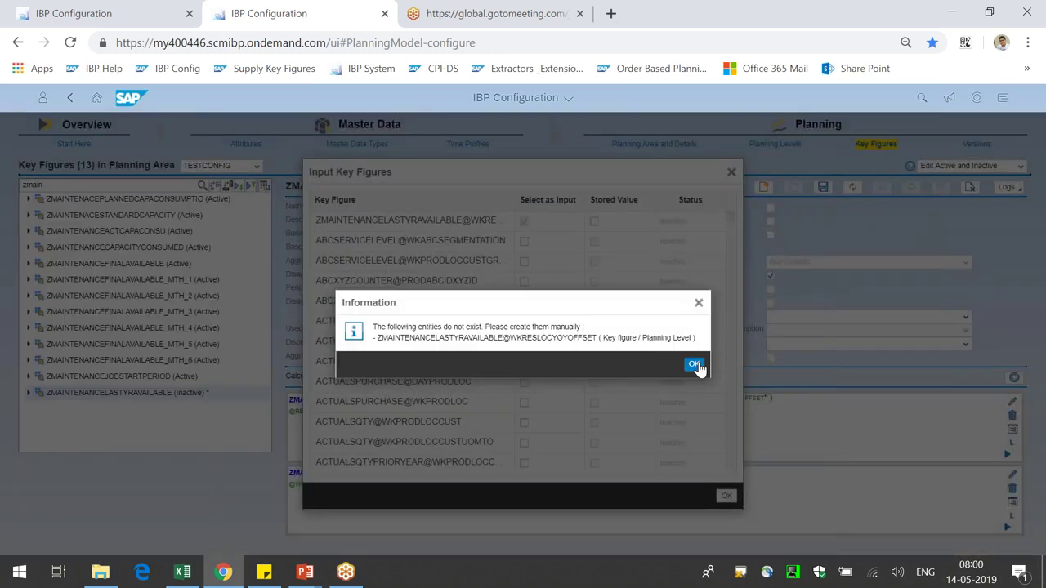
key("Return")
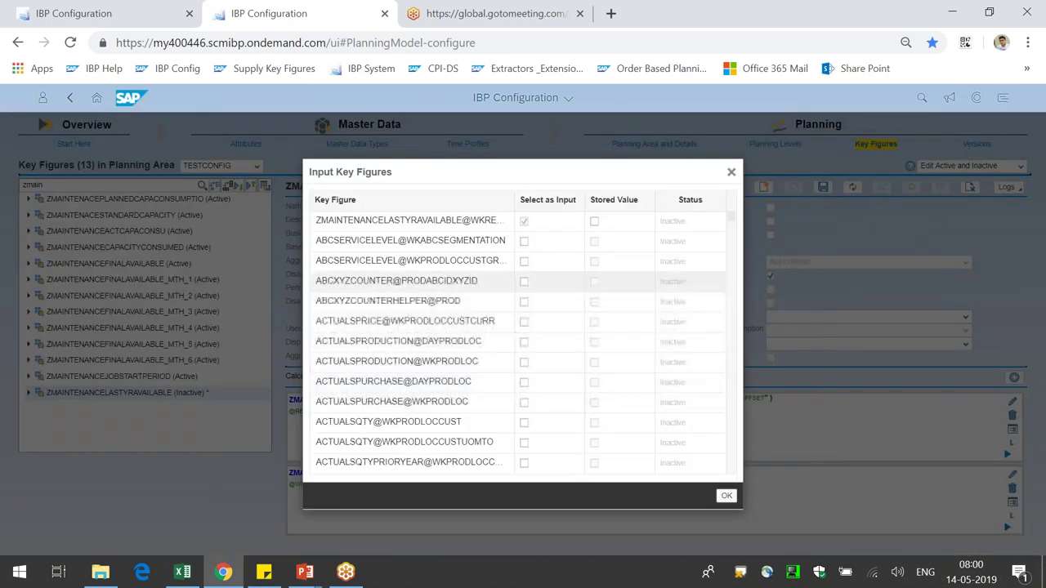
left_click(726, 496)
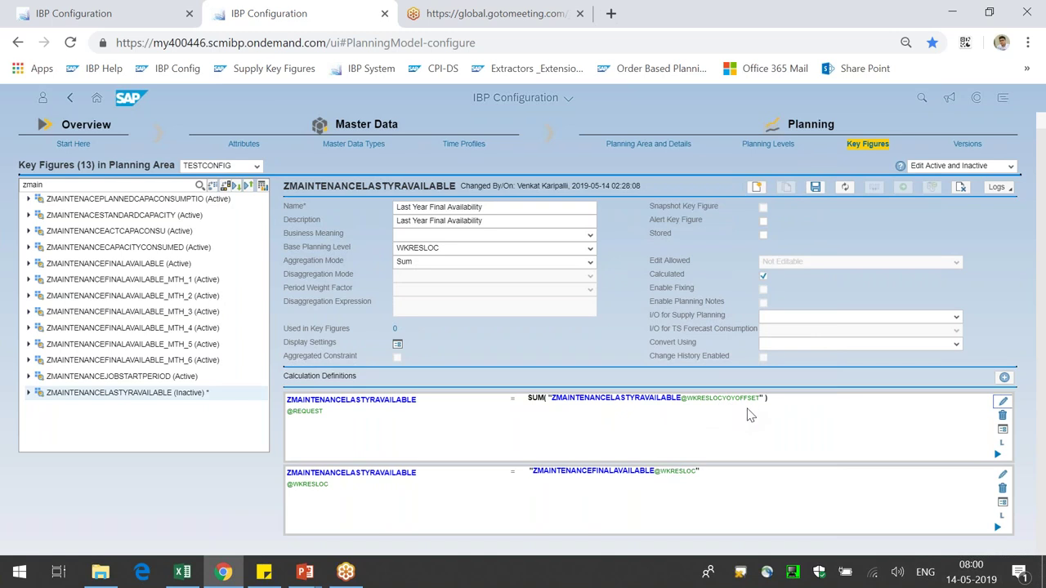
- Save the key figure, then highlight the WKRESLOC and YOYOFFSET planning levels in its formulas
left_click(816, 188)
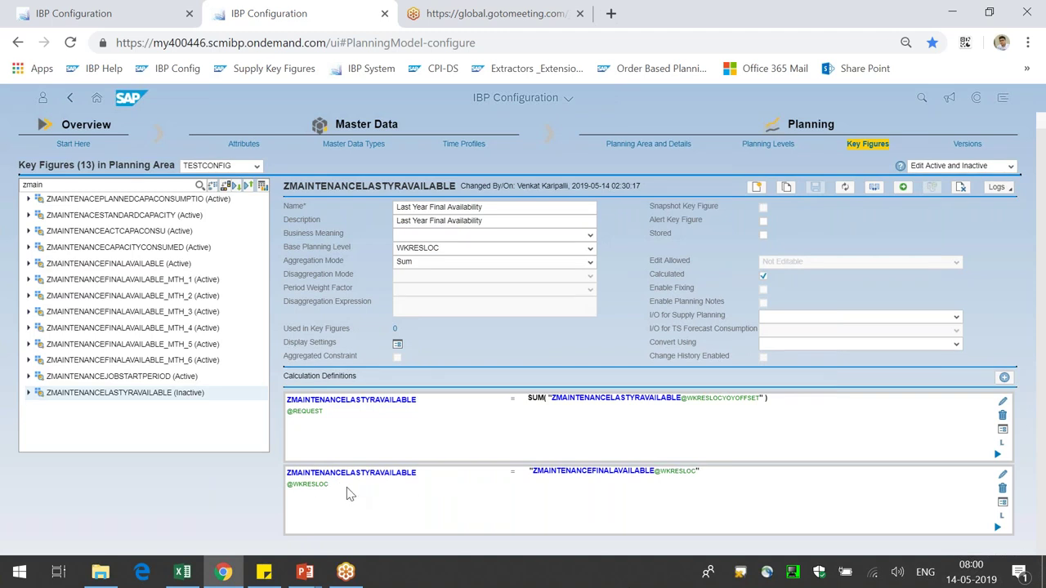
left_click_drag(328, 485, 300, 491)
left_click_drag(730, 477, 660, 474)
left_click(561, 446)
left_click_drag(860, 408, 724, 401)
left_click(989, 317)
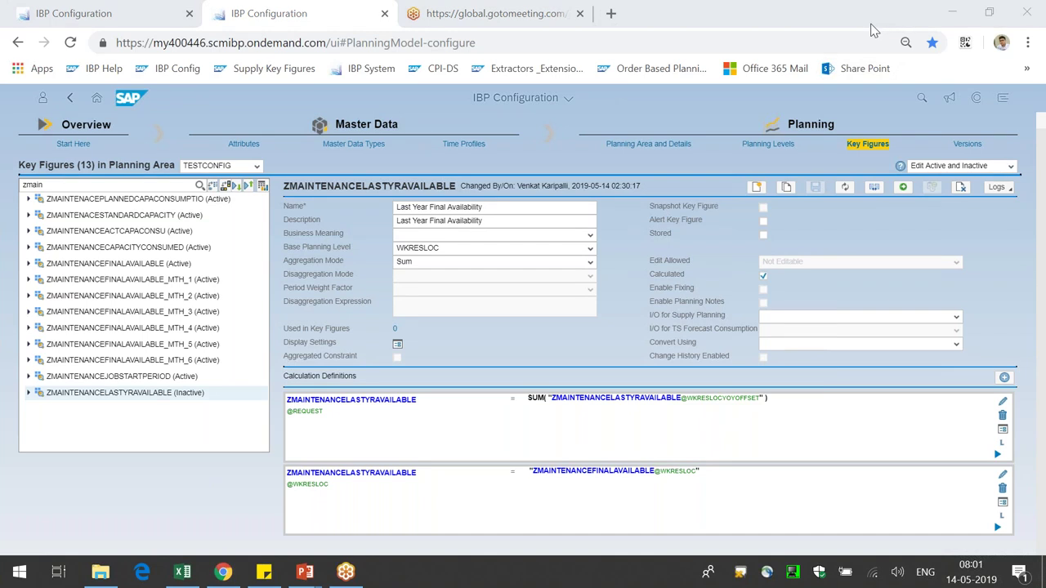
left_click(758, 188)
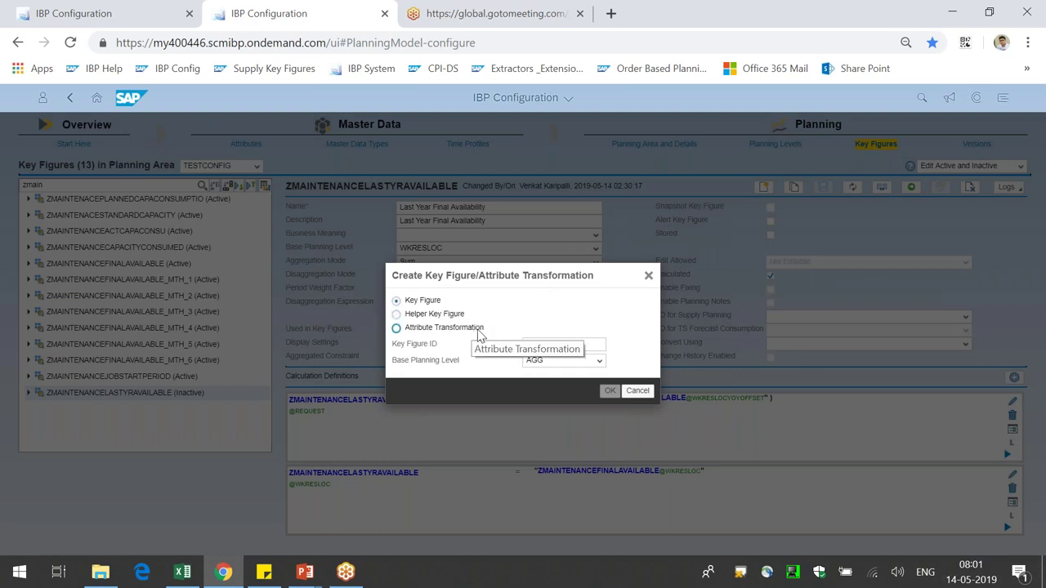
left_click(479, 331)
left_click(599, 345)
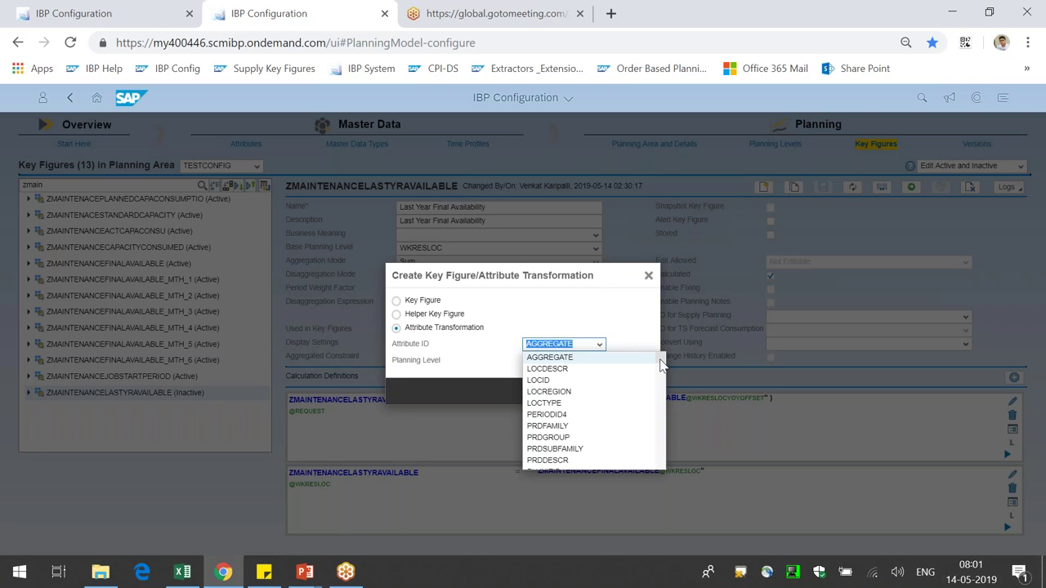
scroll(584, 434, "down", 5)
scroll(583, 438, "down", 10)
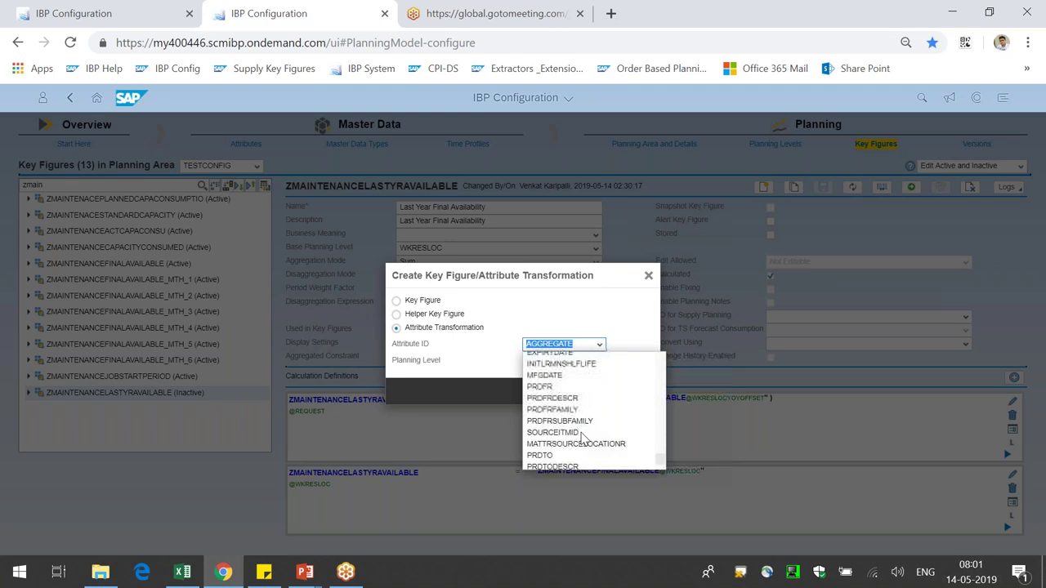
scroll(583, 437, "down", 3)
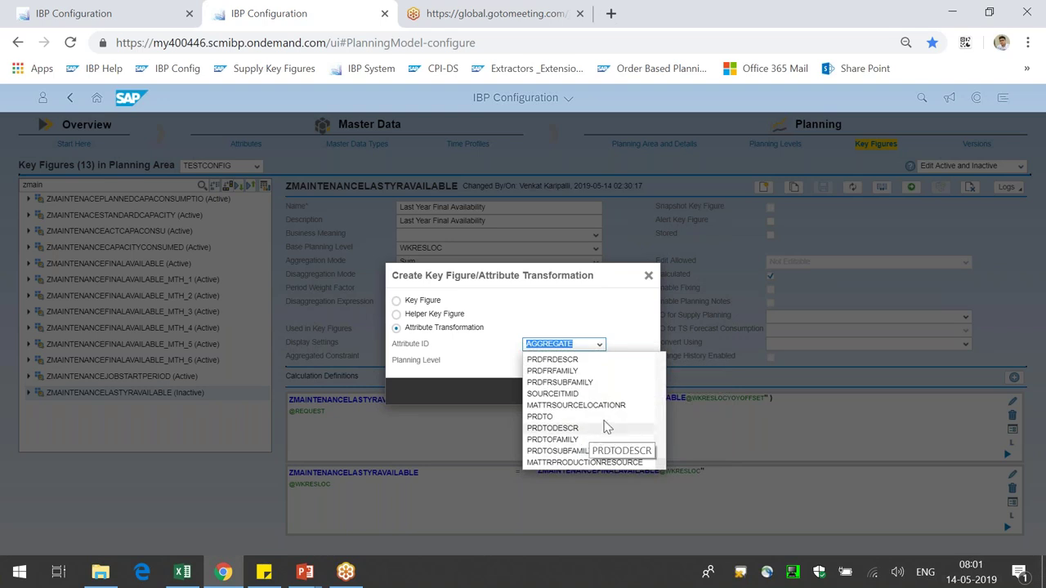
left_click(640, 324)
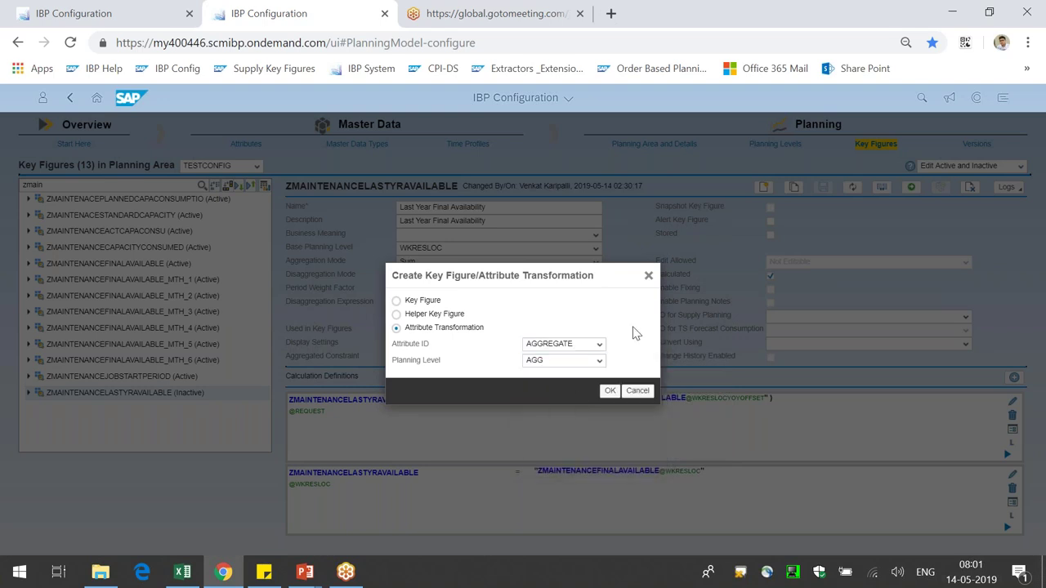
left_click_drag(567, 273, 594, 167)
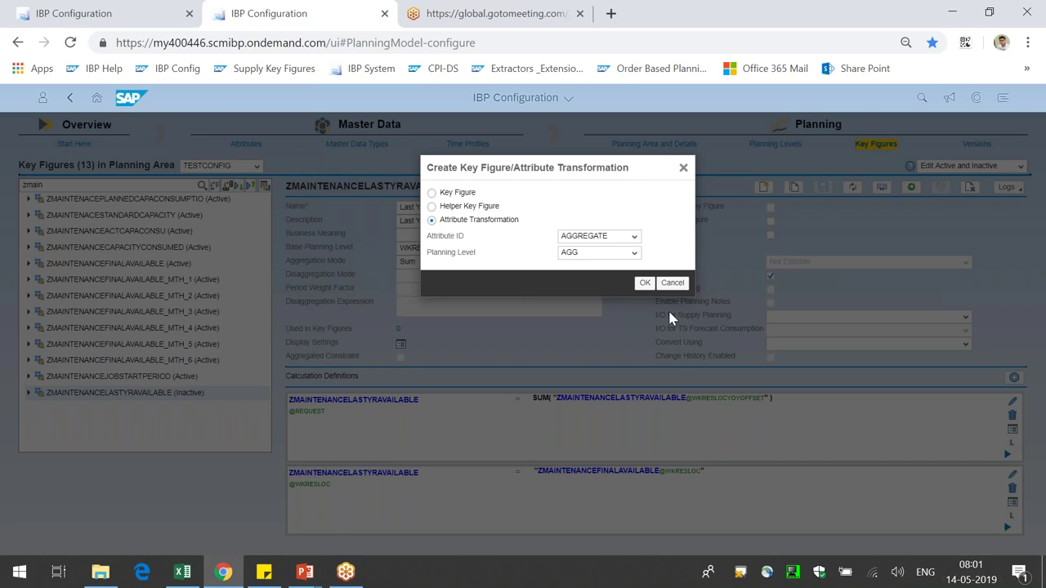
left_click(674, 284)
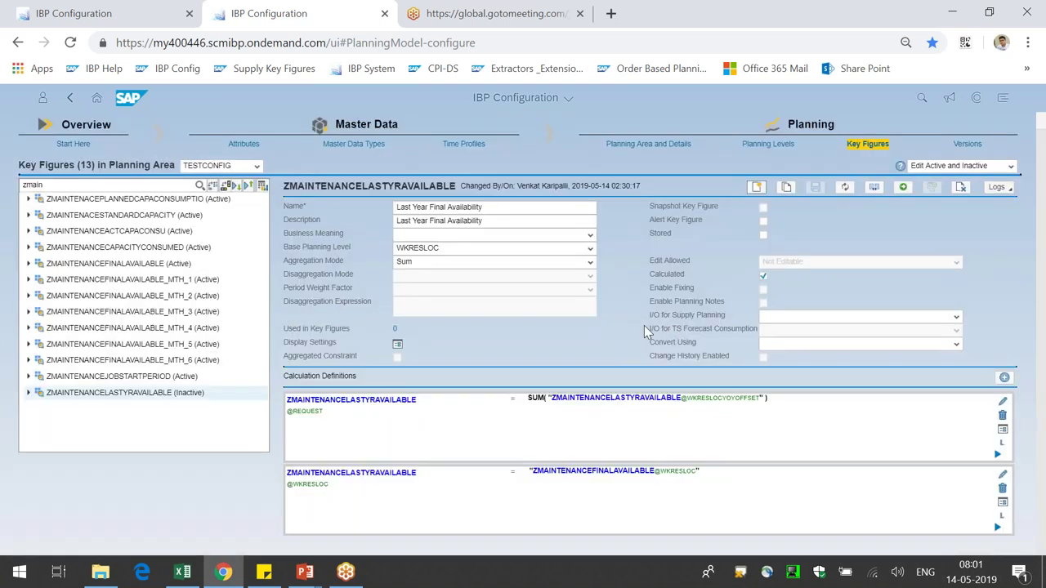
- Replace the zmain search with 'period' and open the PERIODID4 attribute transformation
double_click(62, 185)
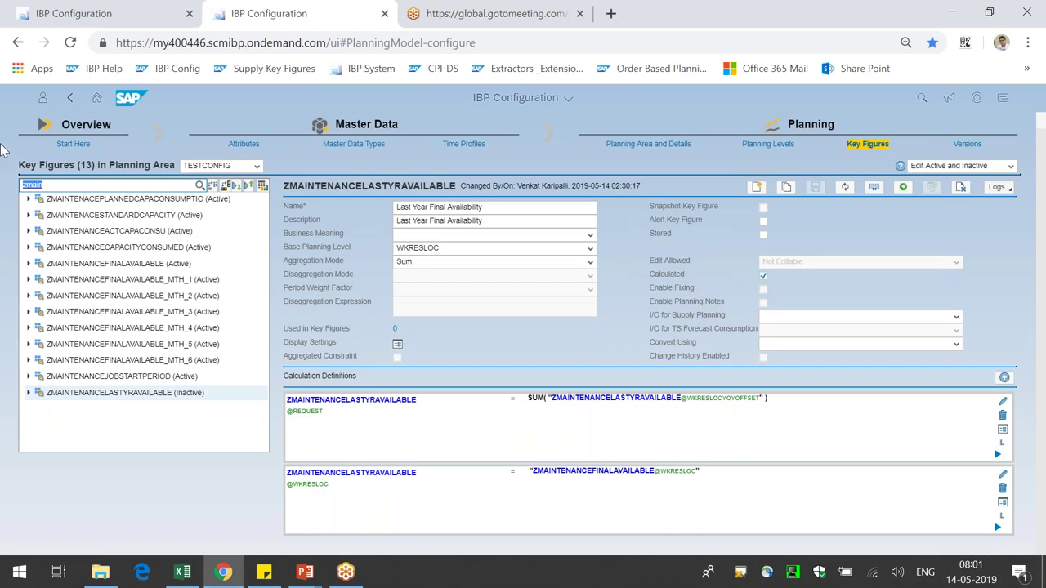
key("BackSpace")
type("period")
key("Return")
left_click(103, 283)
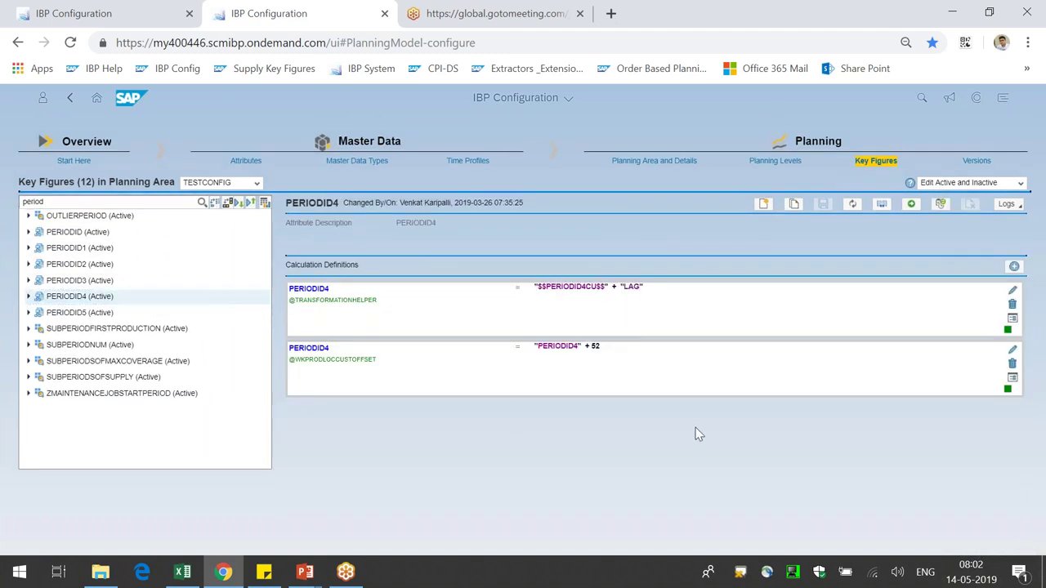
- Highlight the WKPRODLOCCUSTOFFSET level, then show and enlarge the calculation's Input Key Figures list
left_click_drag(377, 360, 327, 367)
left_click(393, 444)
left_click_drag(381, 364, 346, 376)
left_click(567, 454)
left_click(1013, 380)
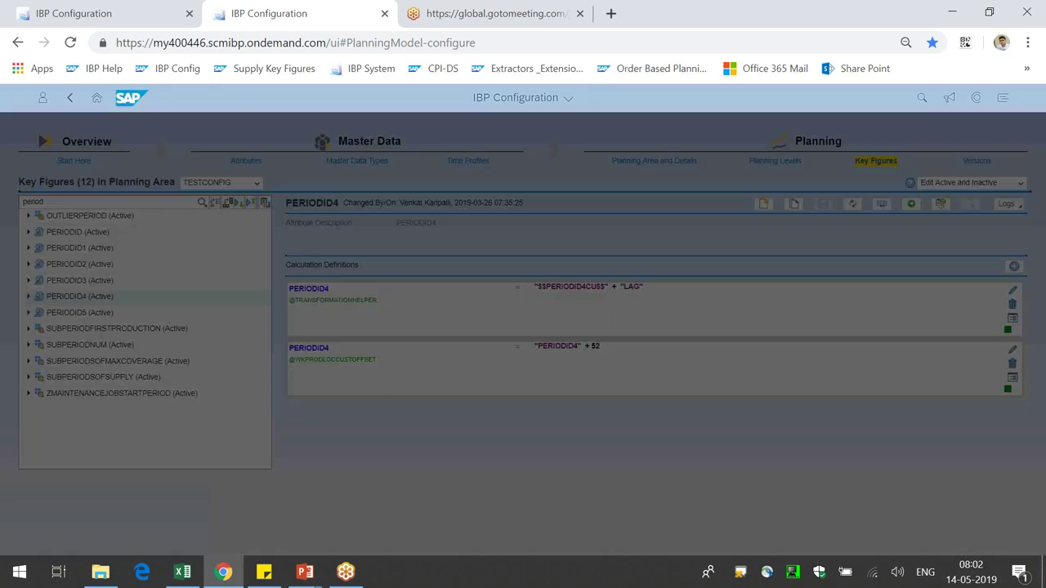
left_click_drag(739, 508, 907, 532)
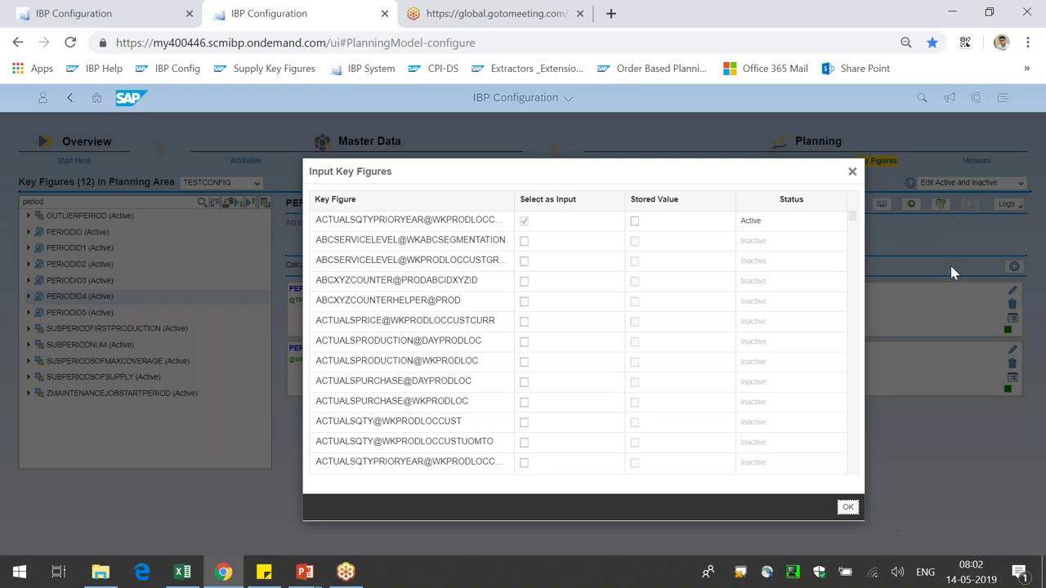
- Close the Input Key Figures list and highlight WKPRODLOCCUSTOFFSET and the "PERIODID4" + 52 formula
left_click(852, 170)
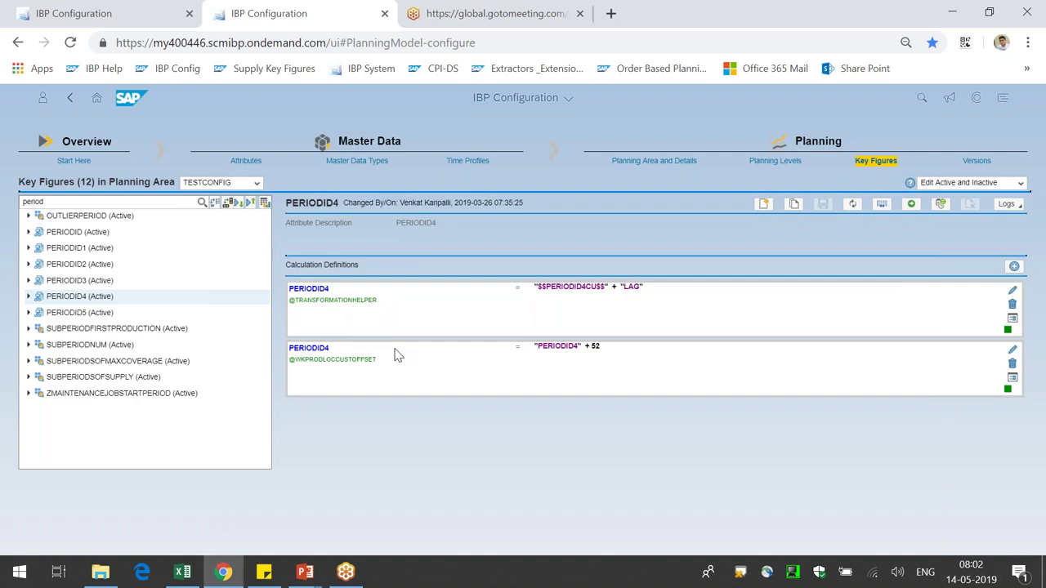
left_click_drag(384, 359, 322, 367)
left_click(420, 483)
left_click_drag(532, 345, 602, 346)
left_click(605, 451)
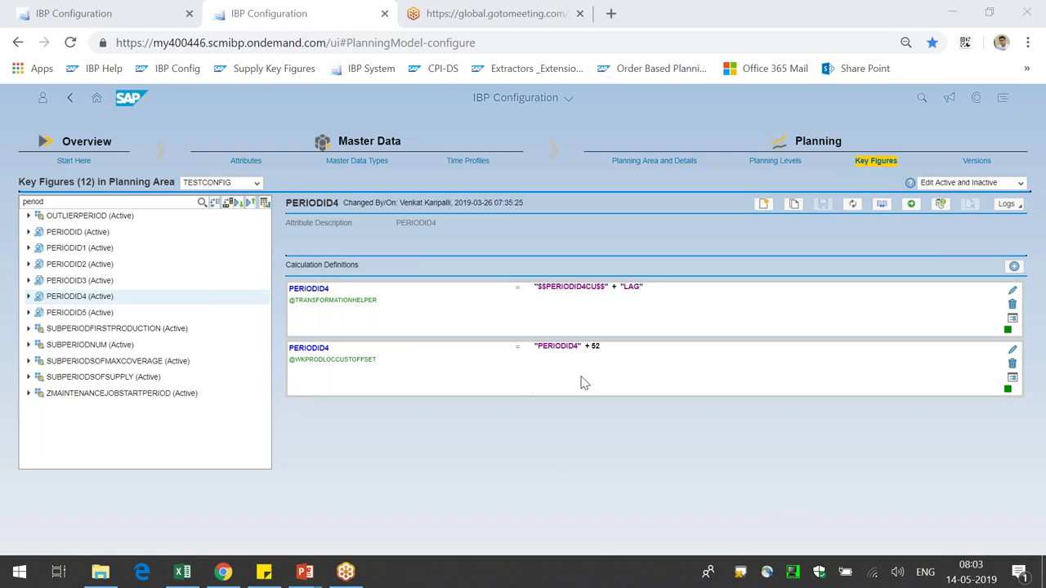
left_click(542, 362)
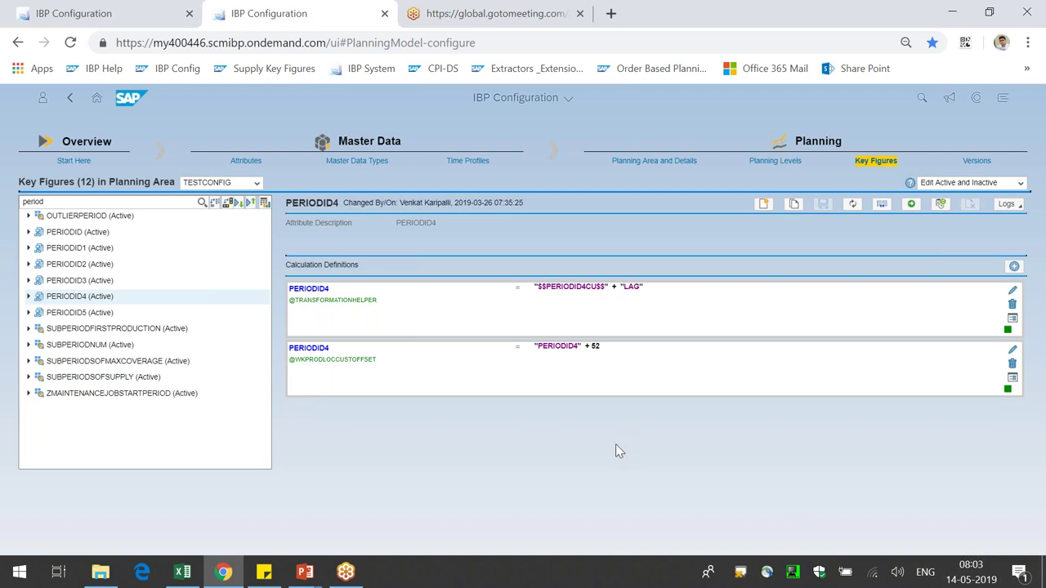
left_click(305, 572)
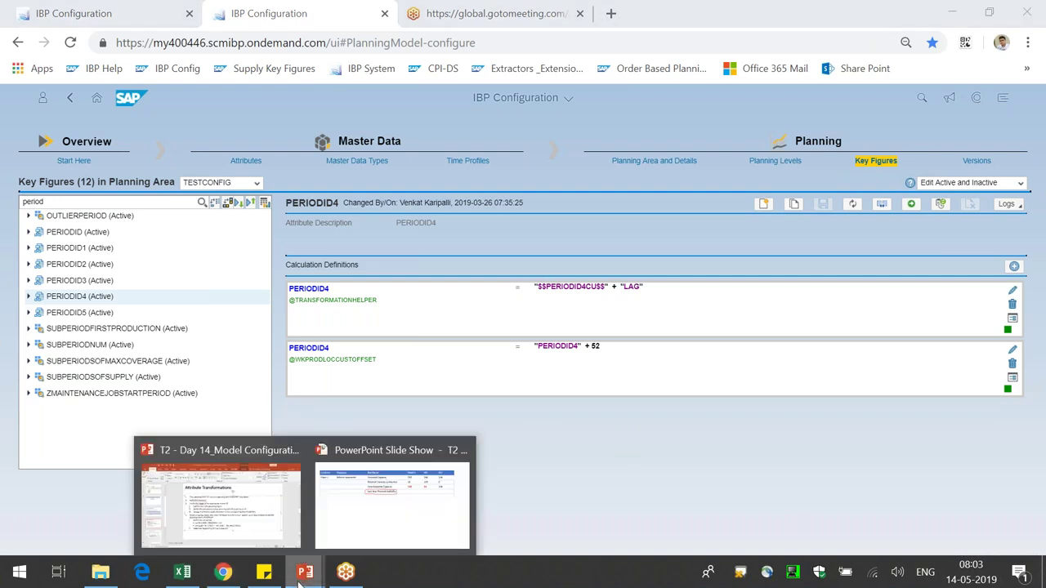
- Show the Attribute Transformations slide in the slide show with the Pen pointer active
left_click(334, 511)
left_click(333, 511)
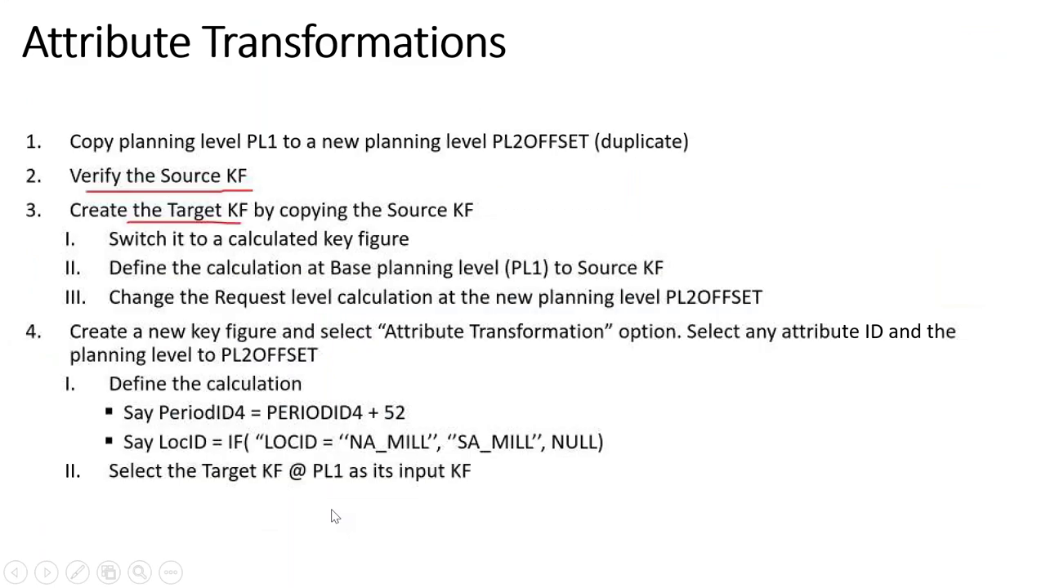
scroll(333, 510, "up", 1)
scroll(333, 511, "down", 1)
right_click(450, 374)
mouse_move(518, 304)
left_click(626, 317)
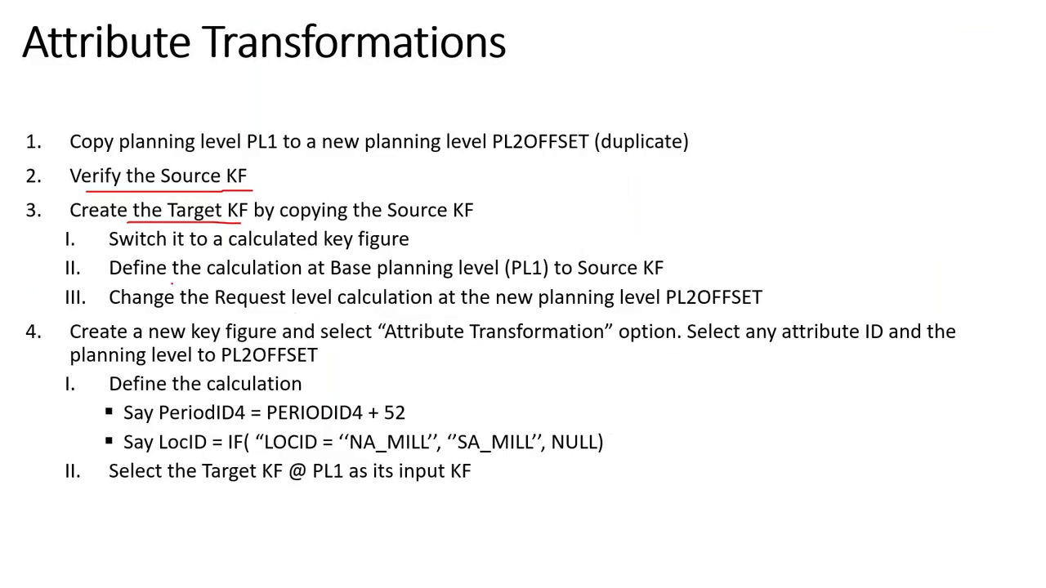
- Circle steps 1 and 2, underline PL2OFFSET and the request-level change, circle new level PL2OFFSET
mouse_move(29, 155)
left_mouse_down()
mouse_move(50, 124)
mouse_move(21, 132)
mouse_move(25, 157)
left_mouse_up()
left_click_drag(503, 162, 588, 157)
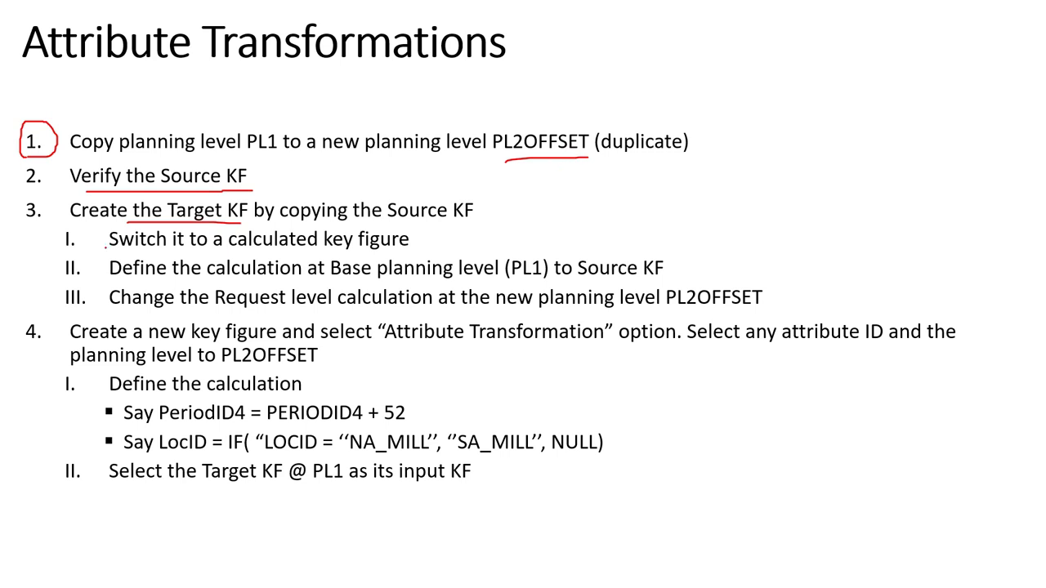
mouse_move(48, 187)
left_mouse_down()
mouse_move(41, 164)
mouse_move(20, 175)
mouse_move(25, 230)
mouse_move(48, 201)
left_mouse_up()
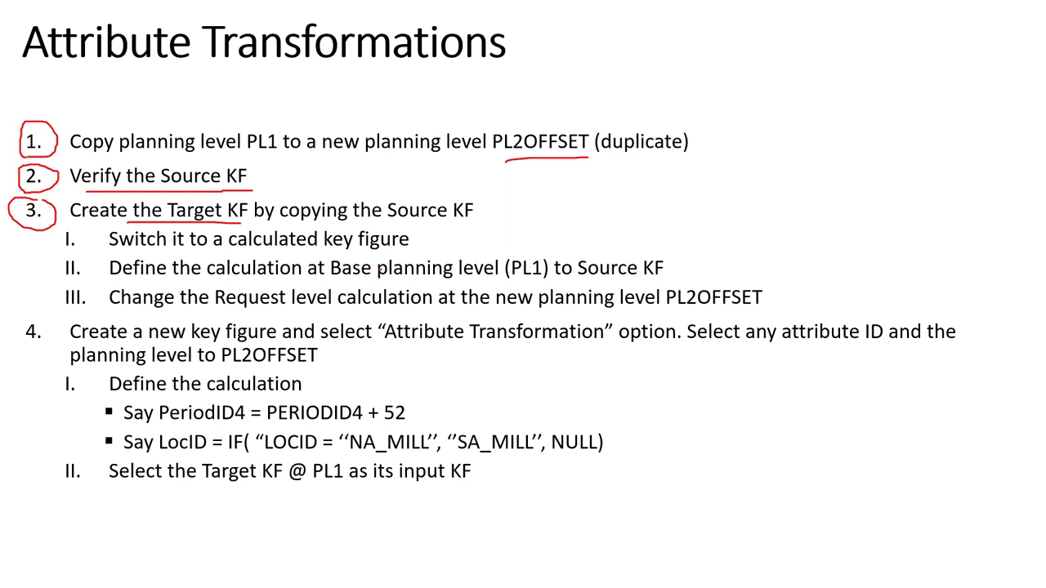
key("alt+Tab")
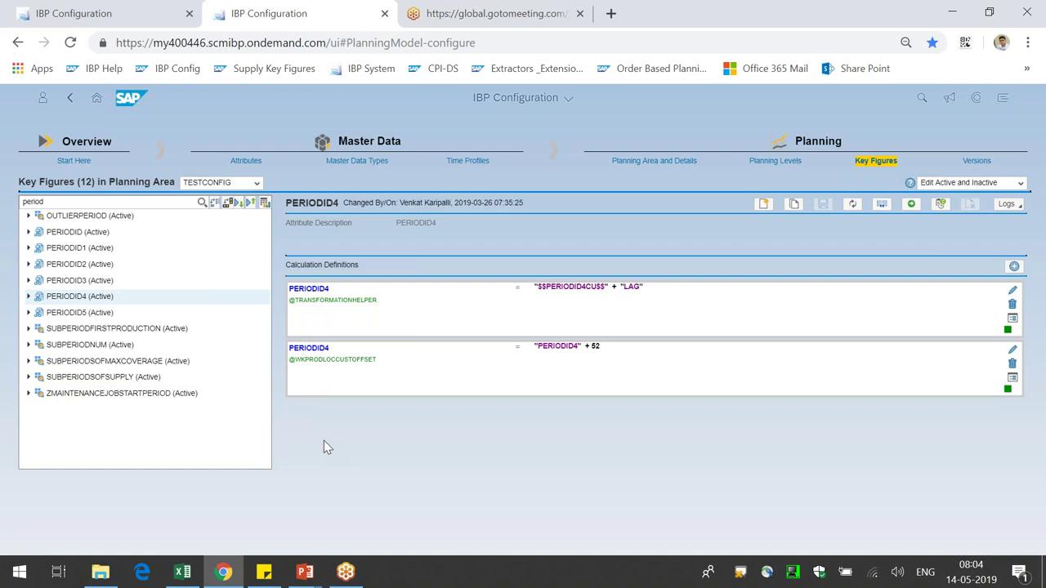
key("alt+Tab")
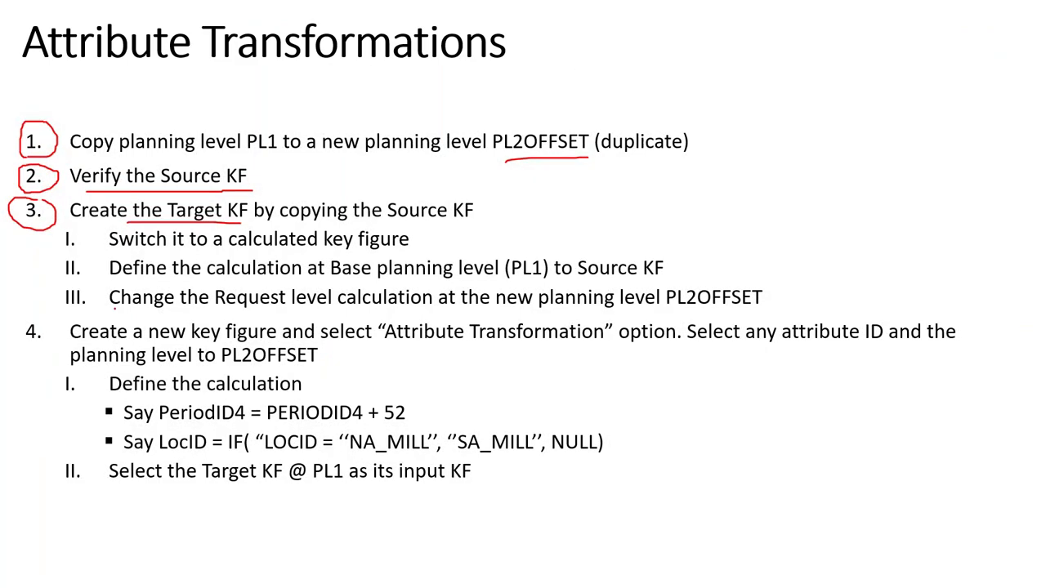
left_click_drag(117, 309, 304, 309)
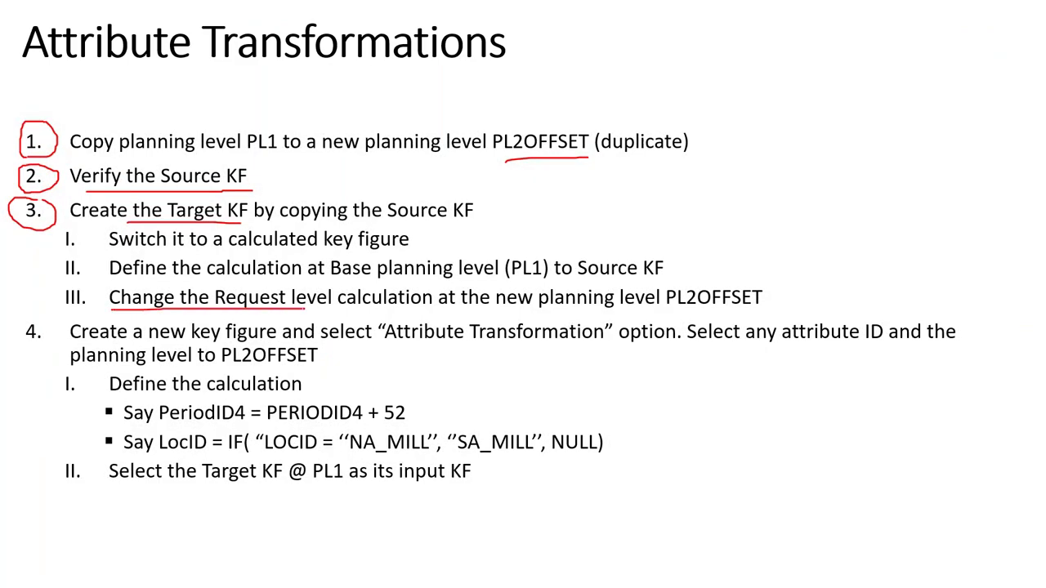
mouse_move(494, 316)
left_mouse_down()
mouse_move(793, 321)
mouse_move(706, 275)
mouse_move(537, 278)
mouse_move(490, 299)
mouse_move(492, 312)
left_mouse_up()
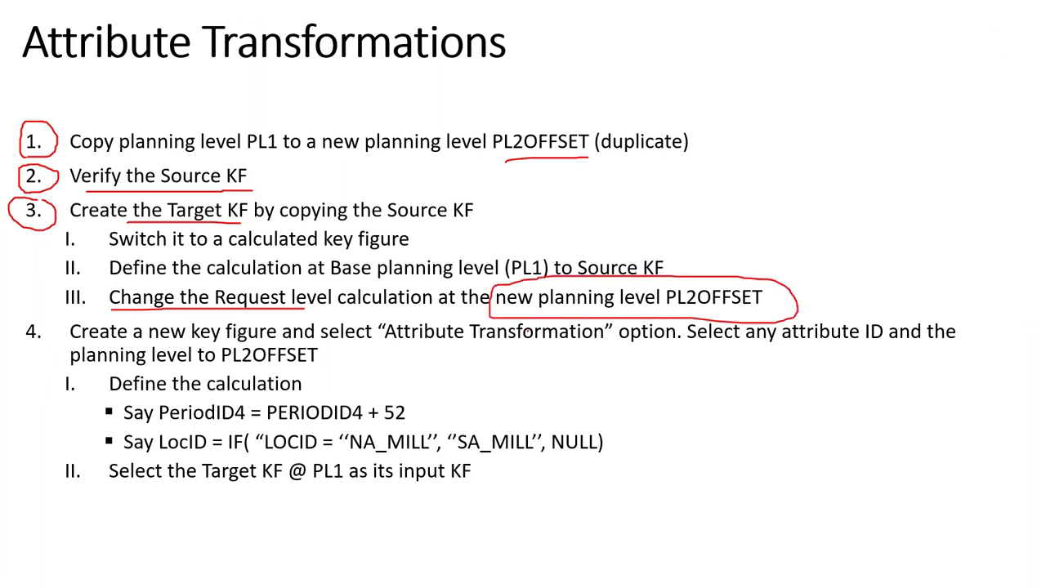
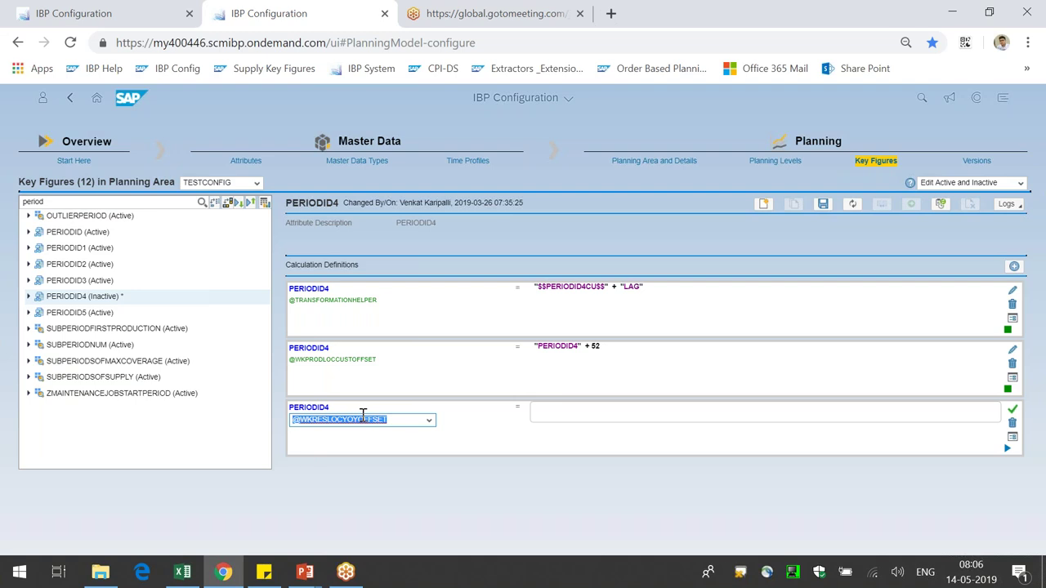
- Enter the third PERIODID4 calculation formula as PERIODID4 + 52 at the WKRESLOCYOYOFFSET level
left_click(357, 483)
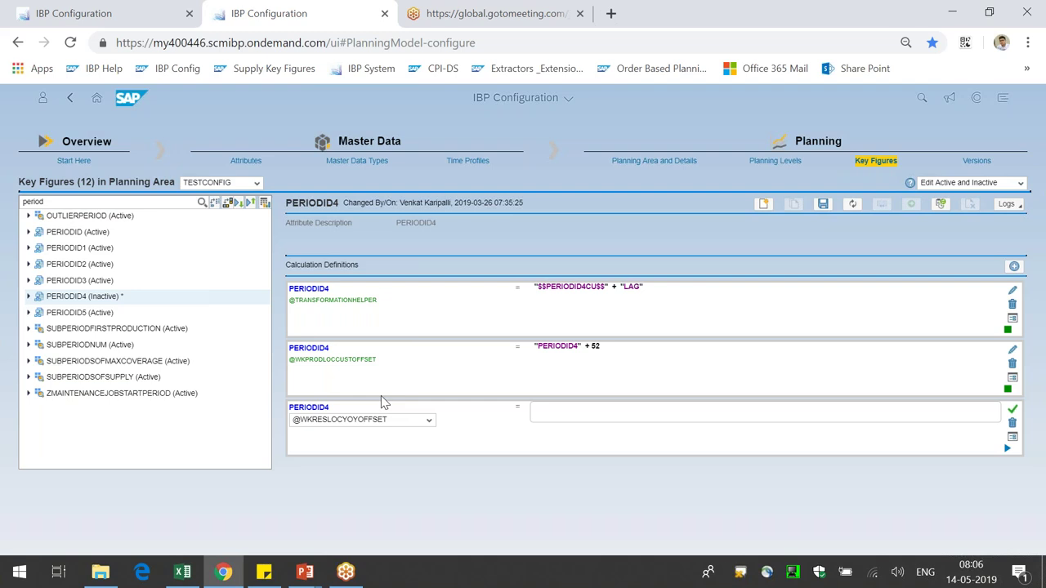
left_click(547, 416)
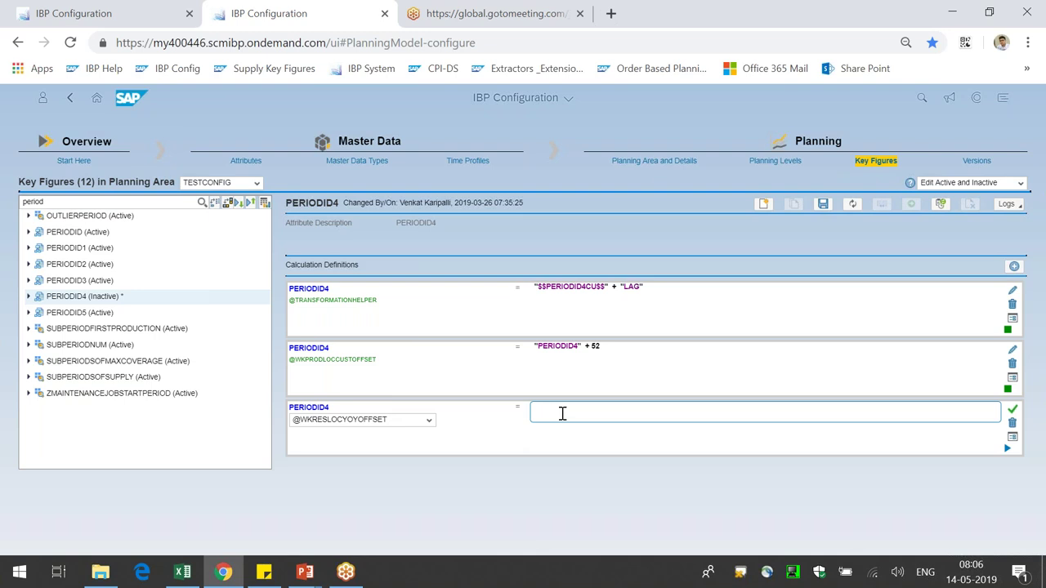
type("\"PER")
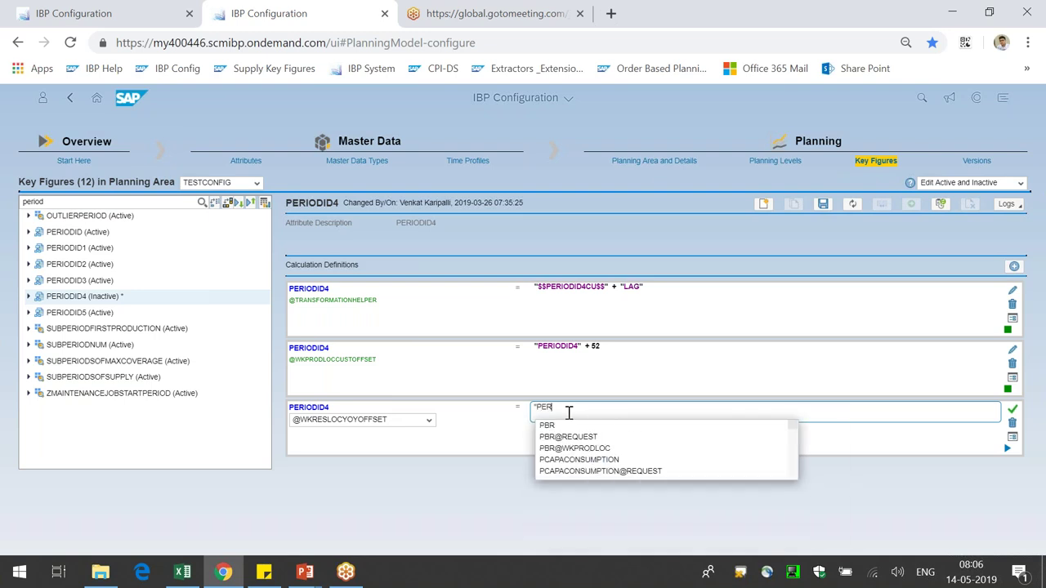
type("IODID4")
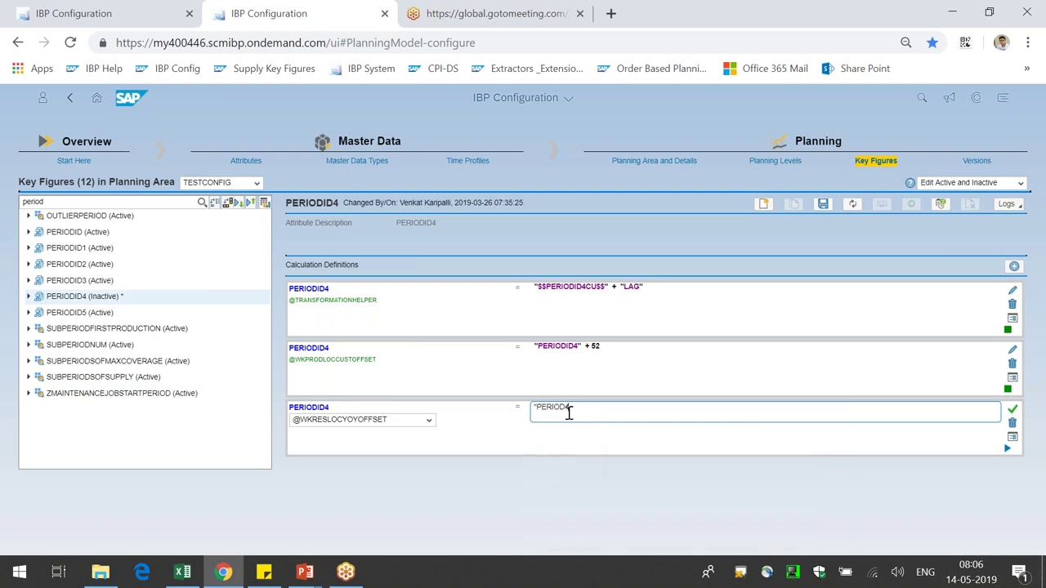
key("BackSpace")
key("BackSpace")
left_click(611, 459)
type("= 52")
key("Left")
key("Left")
key("BackSpace")
key("BackSpace")
key("BackSpace")
type("+")
left_click(482, 515)
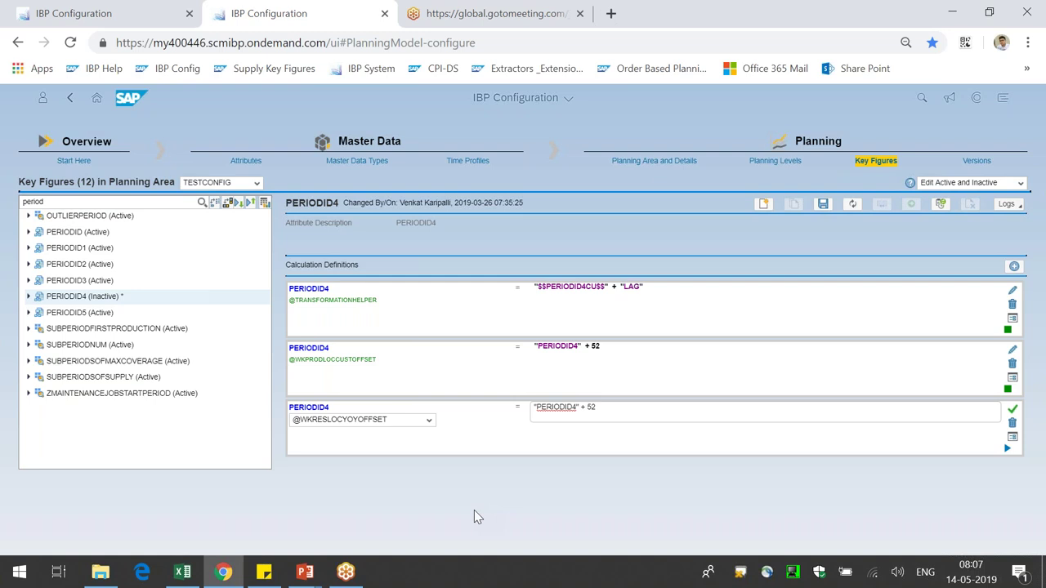
left_click(1013, 438)
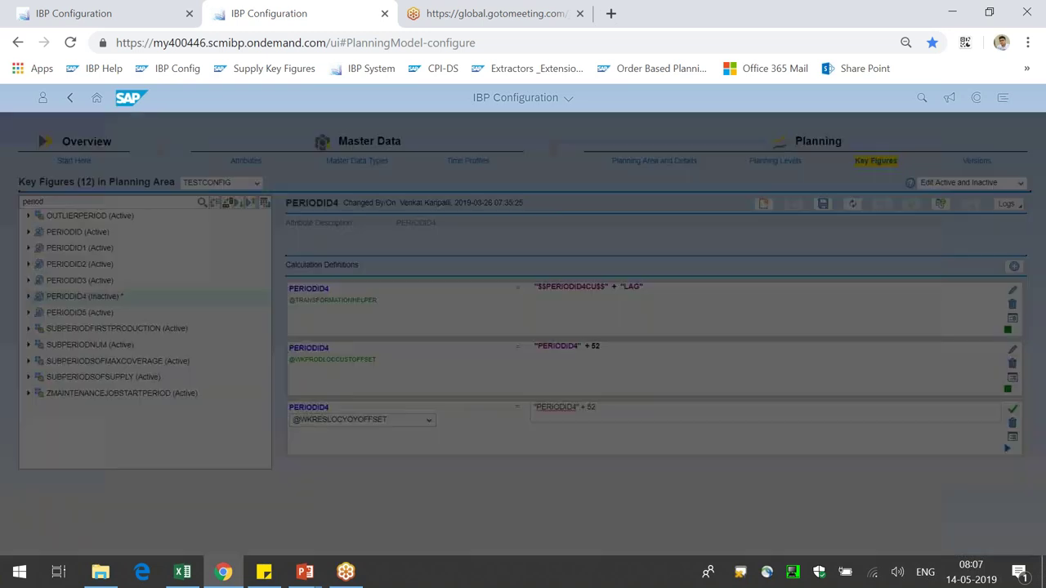
- Filter input key figures by 'last' and select ZMAINTENANCELASTYRAVAILABLE@WKRESLOC as input
left_click(418, 201)
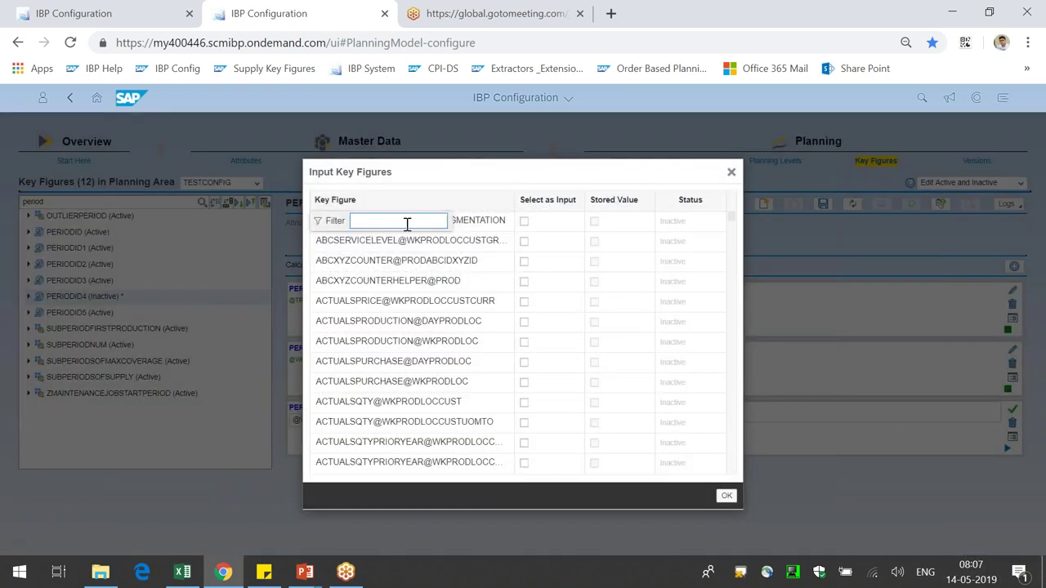
type("last")
key("Return")
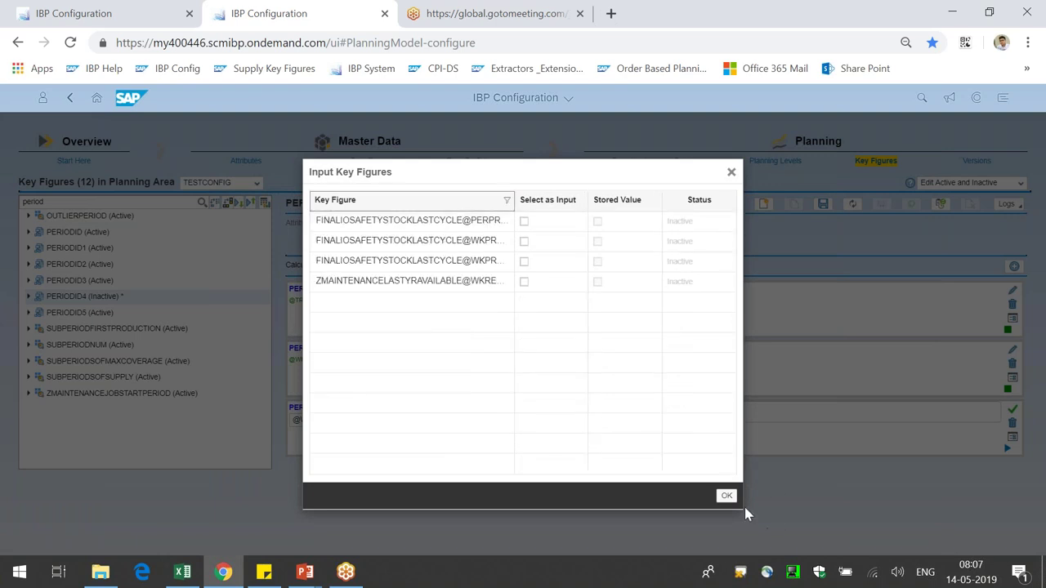
left_click_drag(744, 513, 903, 521)
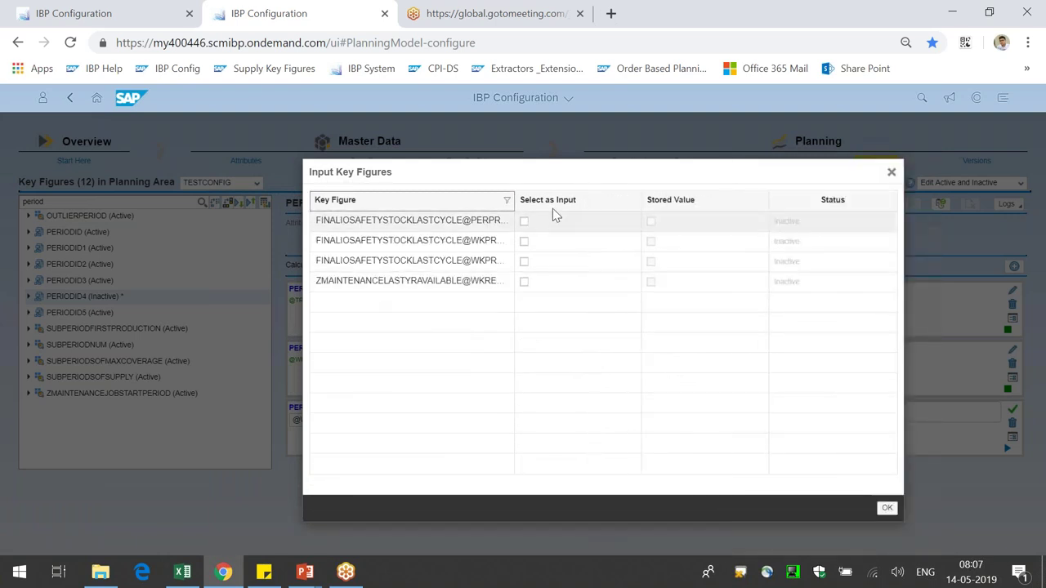
double_click(513, 284)
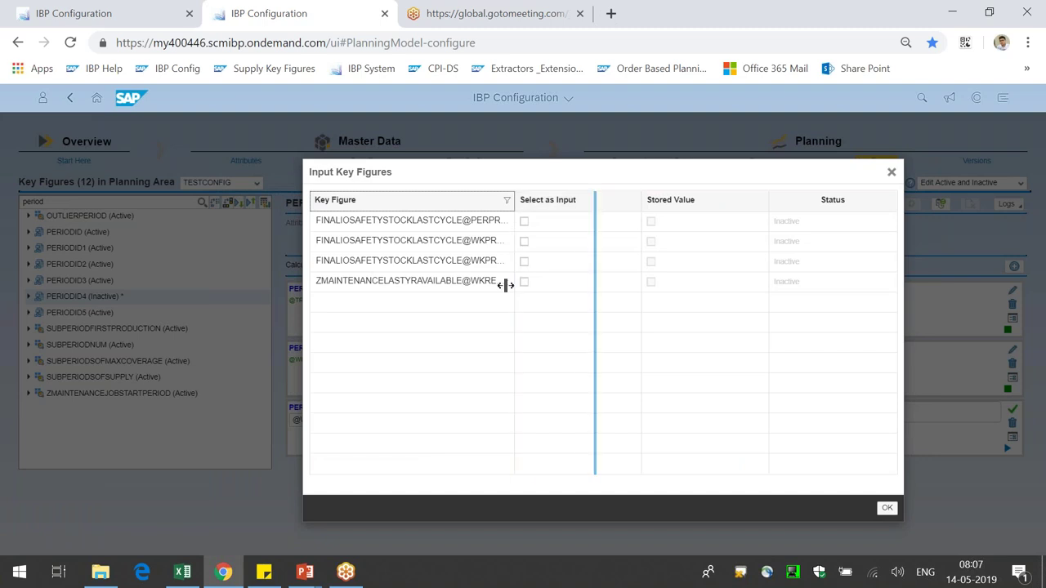
left_click(607, 281)
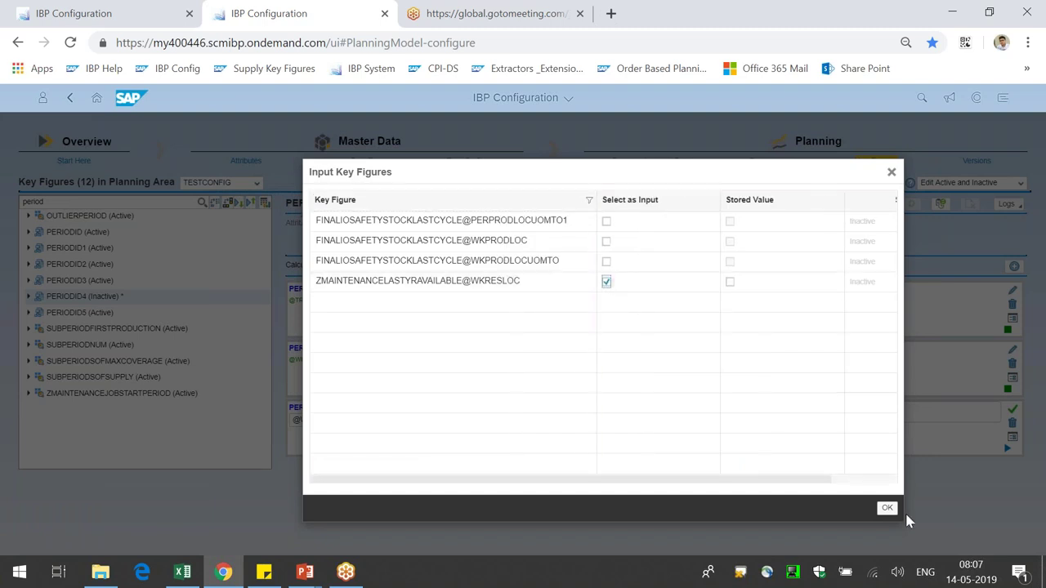
left_click(887, 511)
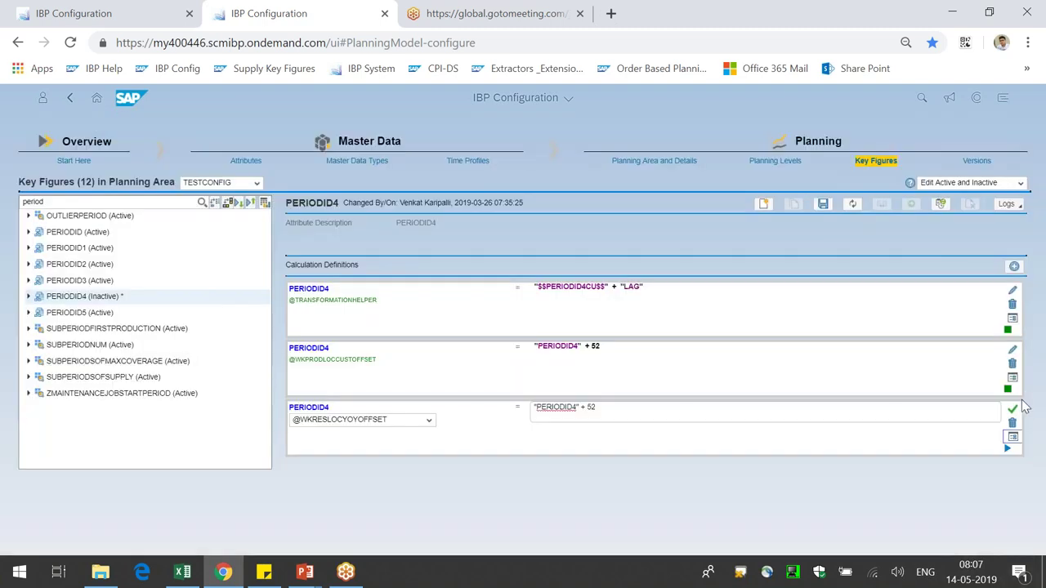
- Recheck the chosen input key figure and save the PERIODID4 key figure
left_click(1011, 437)
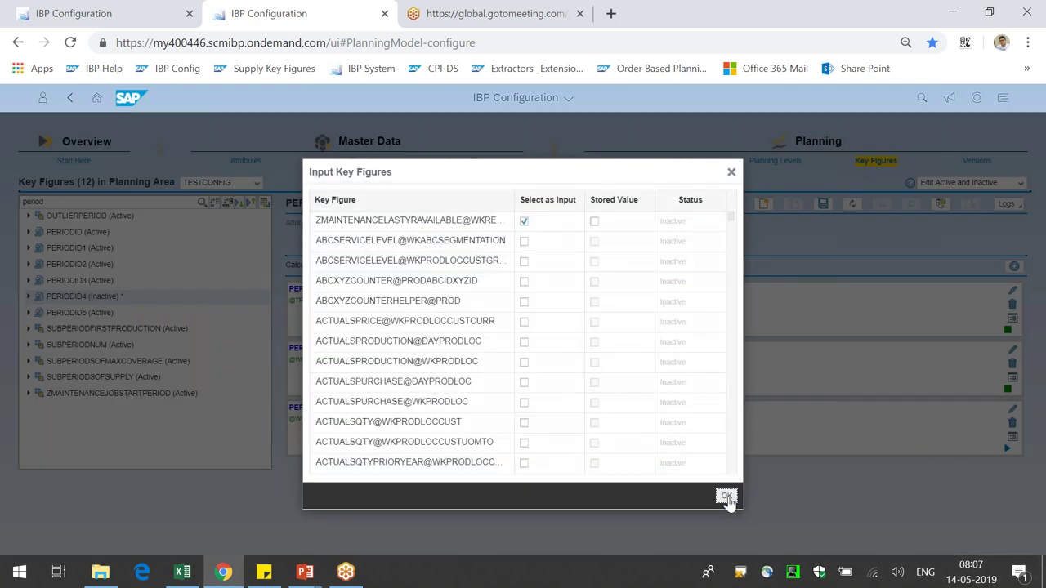
left_click(722, 497)
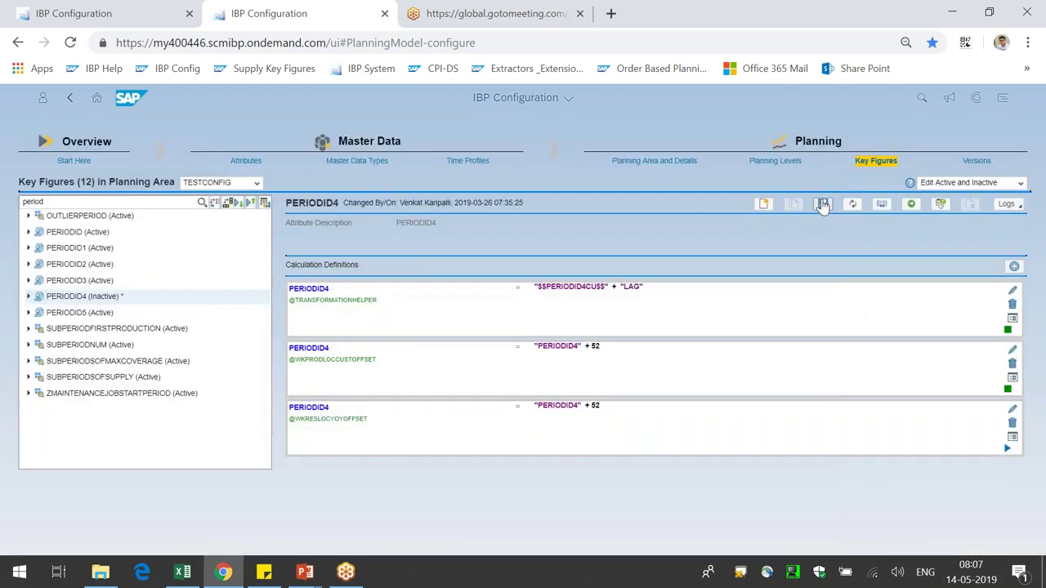
left_click(824, 206)
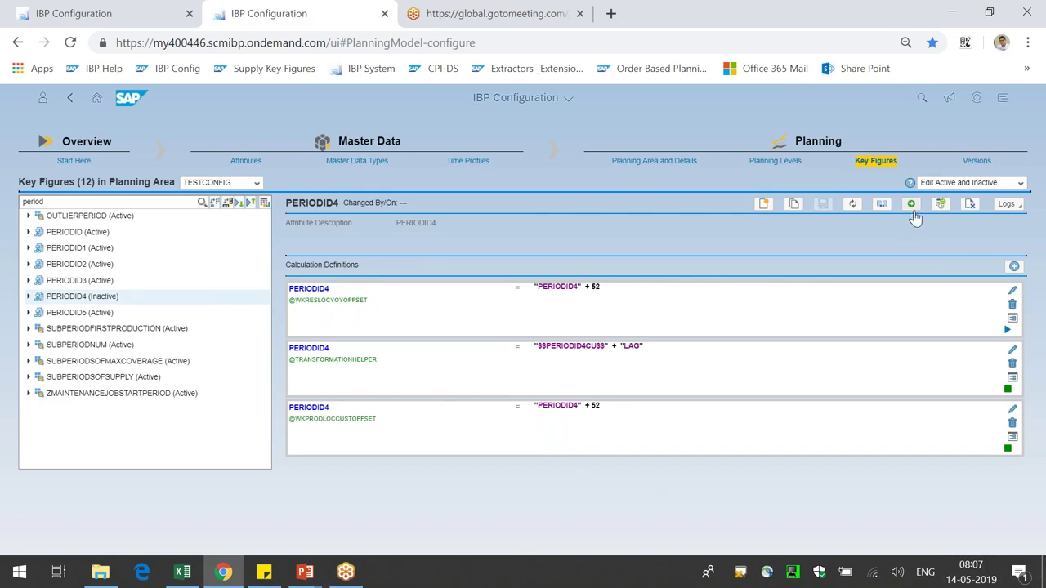
- Return to the key figures page and go to the Planning Area and Details screen
left_click(85, 16)
left_click(253, 11)
left_click(658, 162)
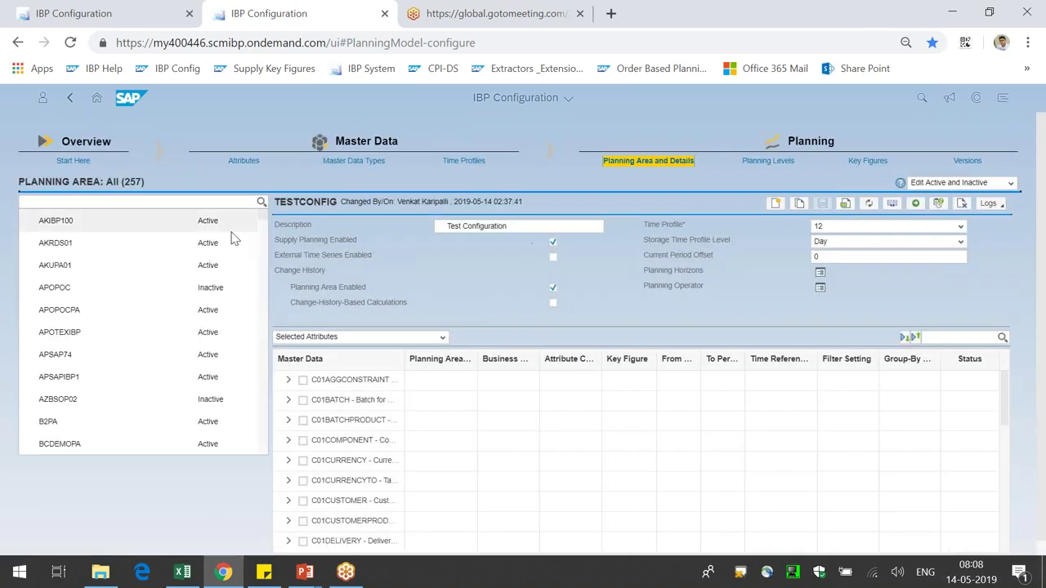
- Search 'testcon', open the TESTCONFIG planning area, and switch to the Excel workbook
left_click(222, 201)
type("testcon")
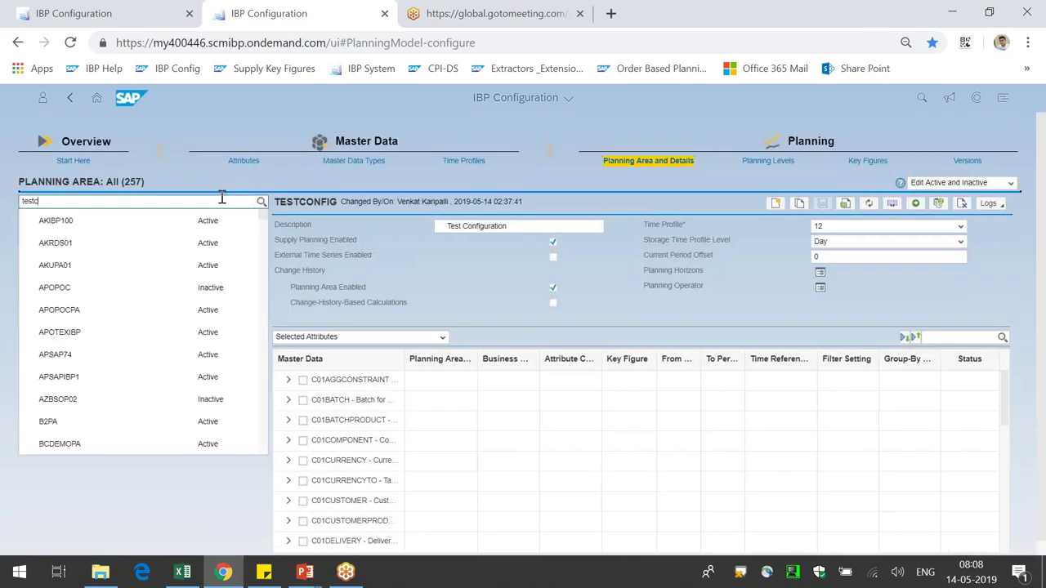
left_click(203, 226)
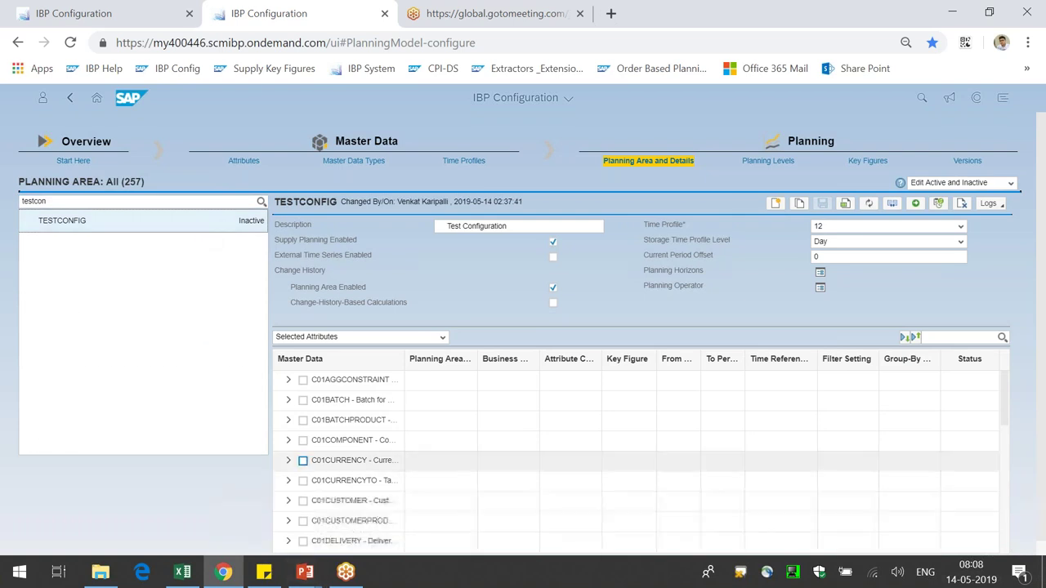
left_click_drag(353, 302, 357, 303)
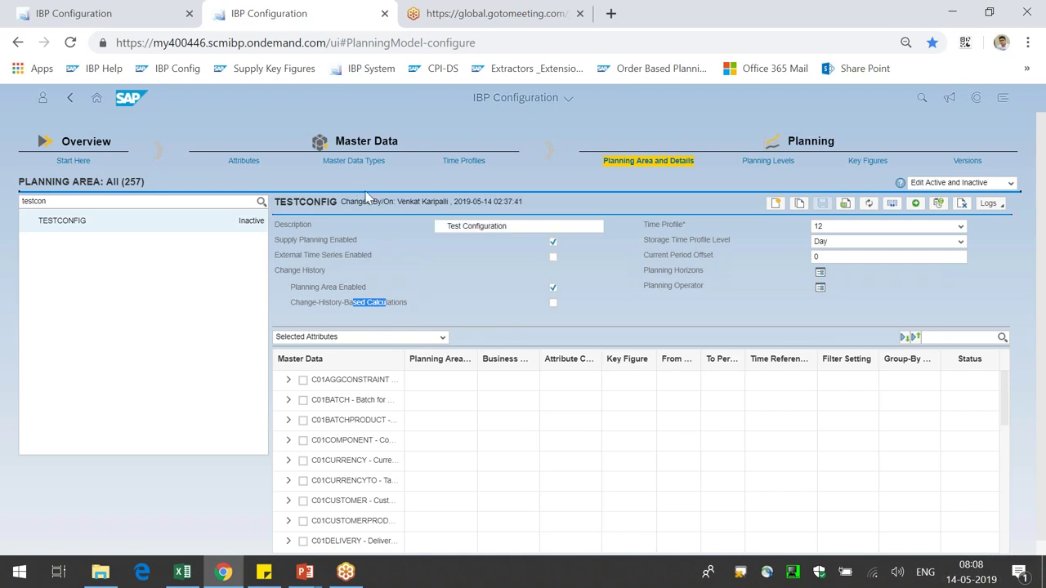
left_click(185, 573)
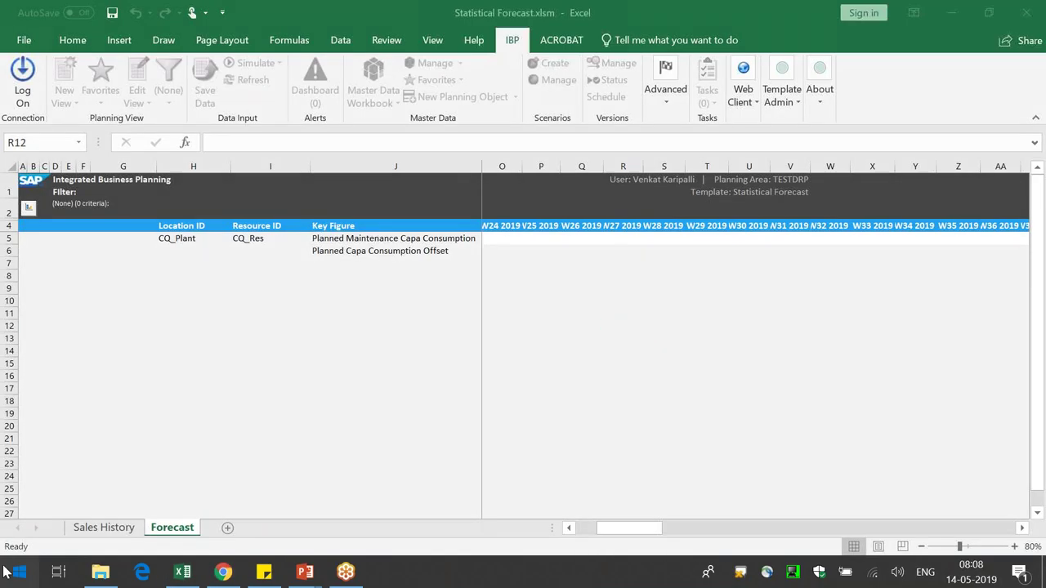
- Launch Excel 2016 from the Start menu and create a new blank workbook
left_click(18, 572)
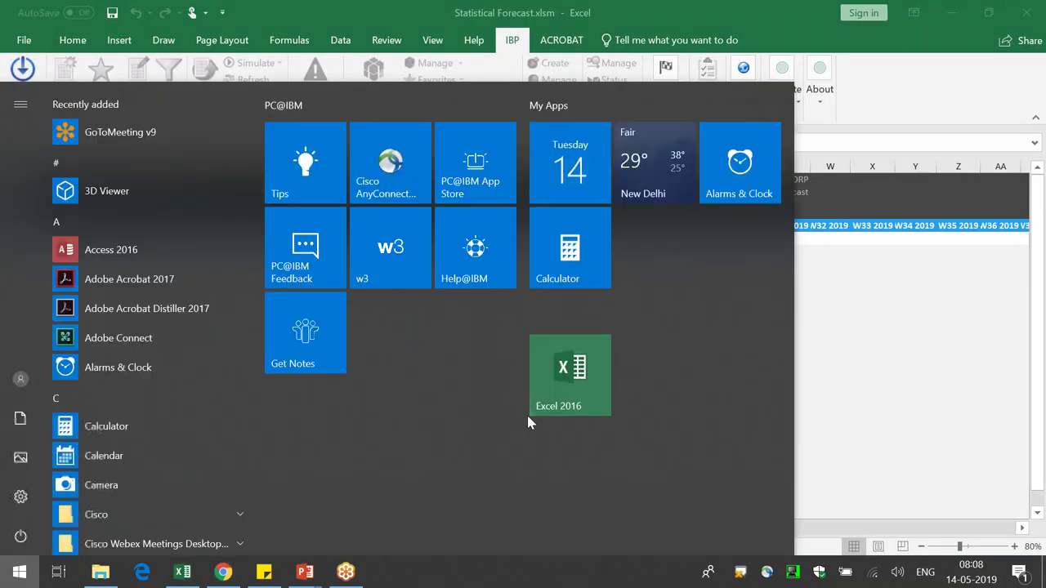
left_click(538, 390)
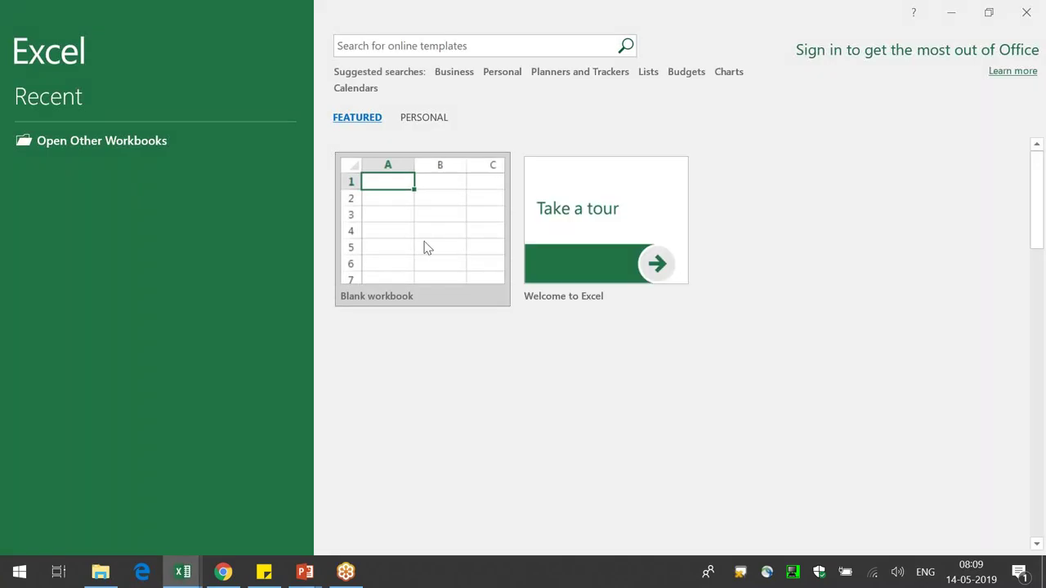
left_click(424, 248)
- Enter labels KF1 and KF2 in F5:F6 and week headers W1, W2 in G4:H4
left_click(330, 247)
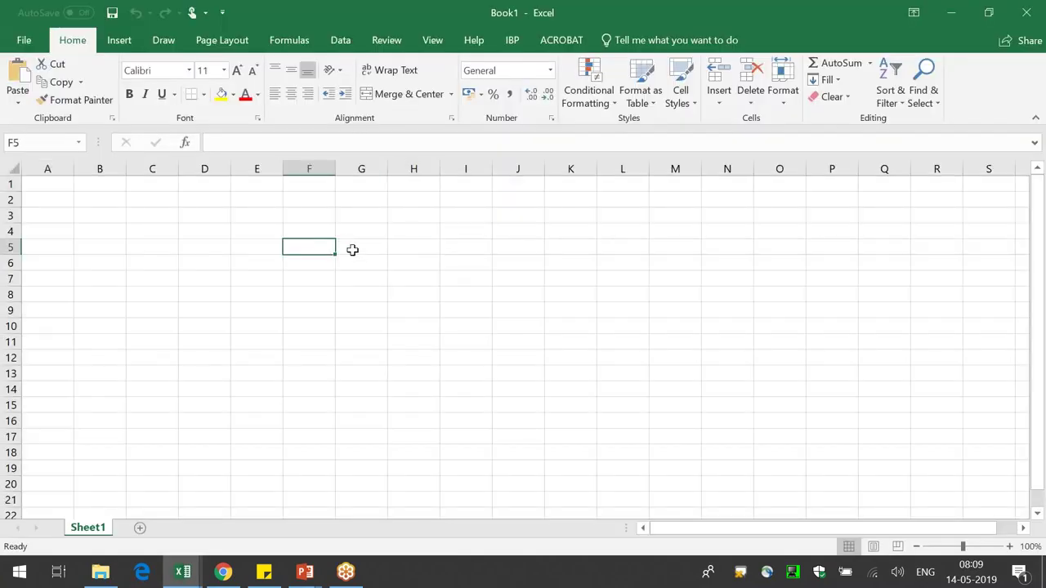
type("KF1")
key("Return")
key("Return")
type("KF2")
key("Return")
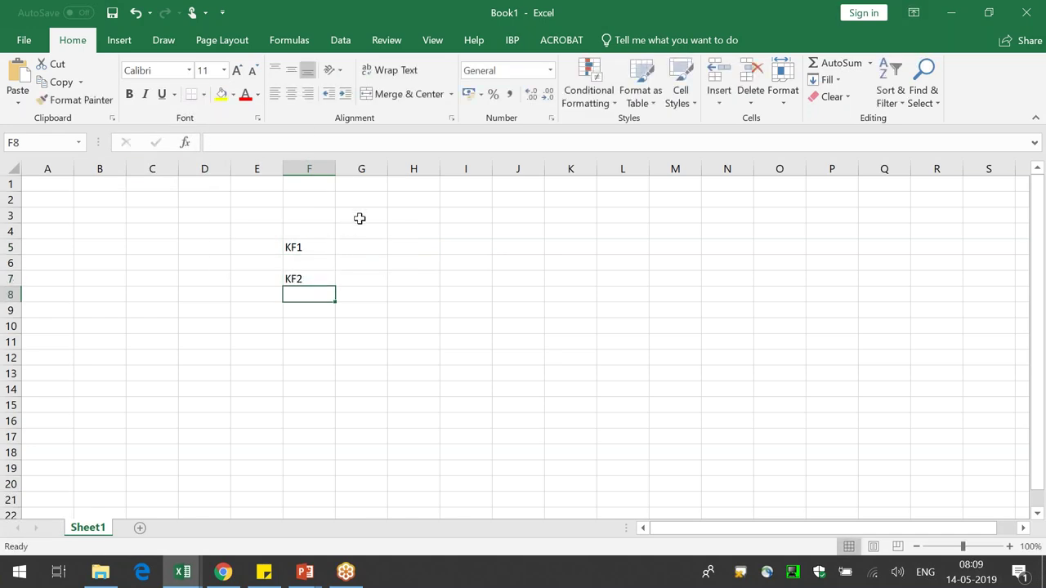
left_click(360, 232)
type("W1")
left_click(411, 232)
left_click(362, 231)
left_click(405, 234)
type("W2")
- Change the headers to May-18 and Jun-18 and fill monthly headers through Oct-19
left_click(465, 236)
left_click_drag(354, 231, 910, 237)
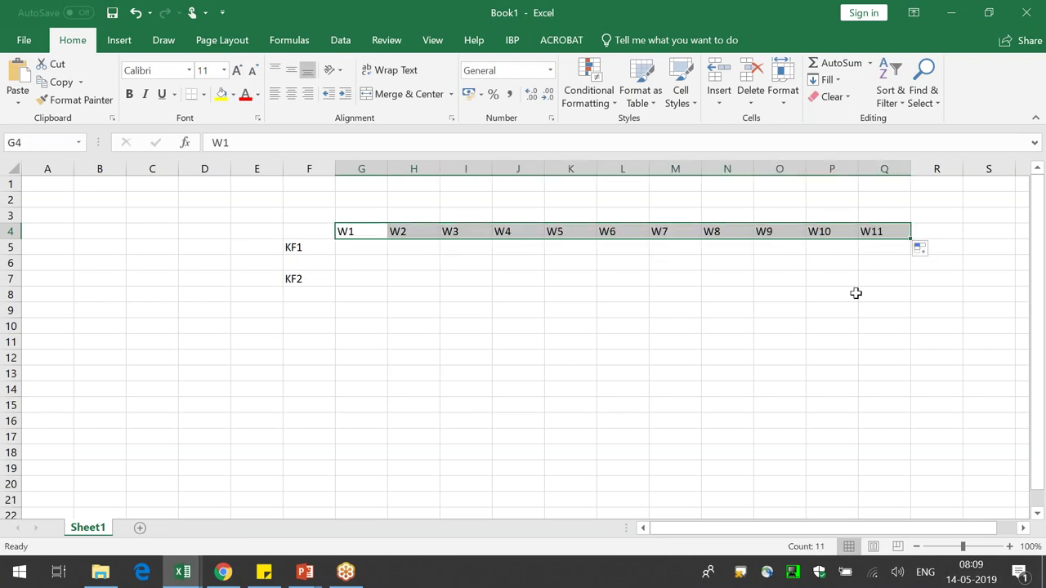
left_click(374, 231)
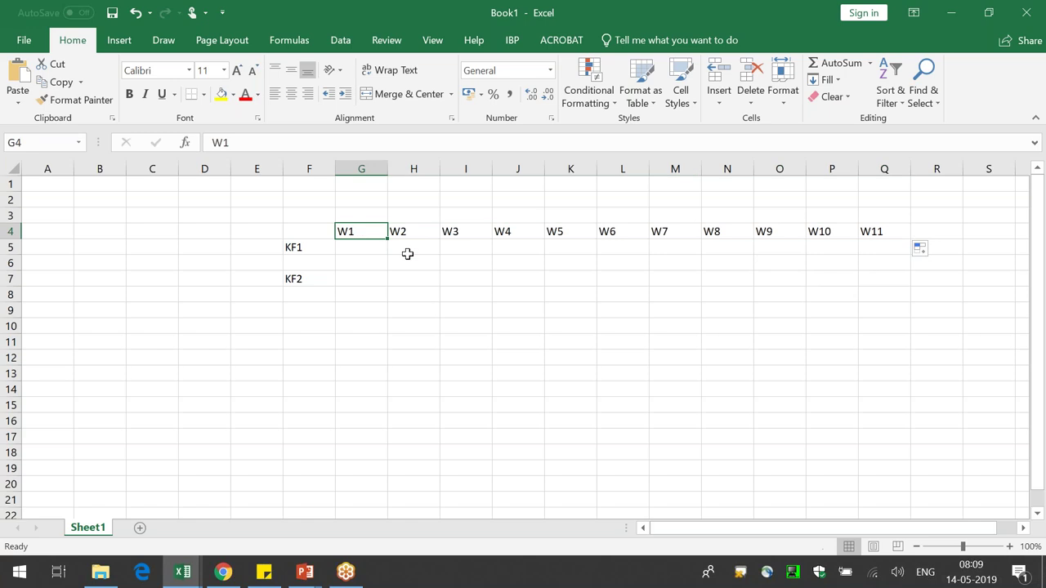
type("May")
type("2018")
key("Return")
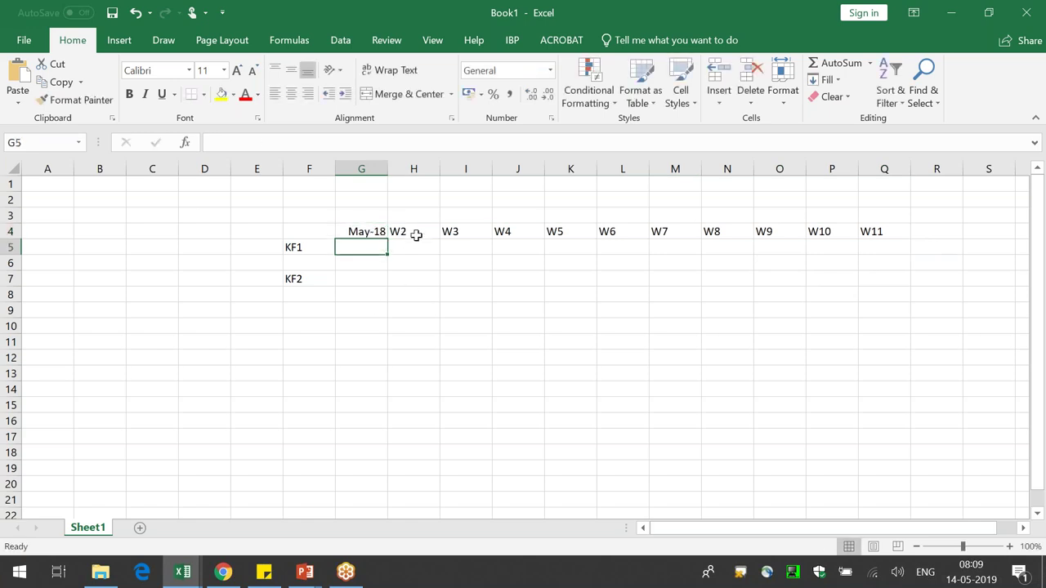
left_click(415, 234)
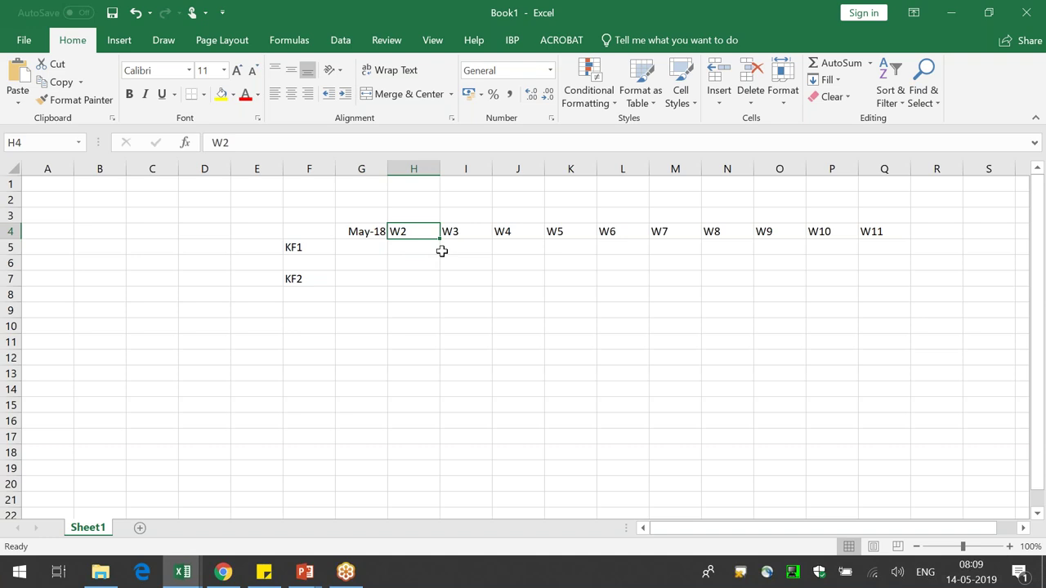
type("June")
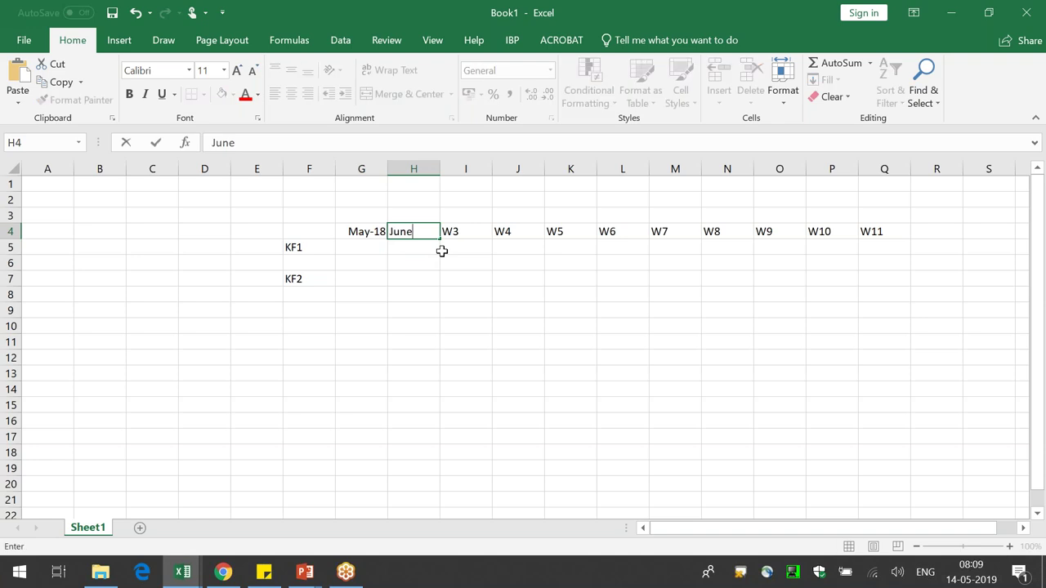
type("-18")
key("Return")
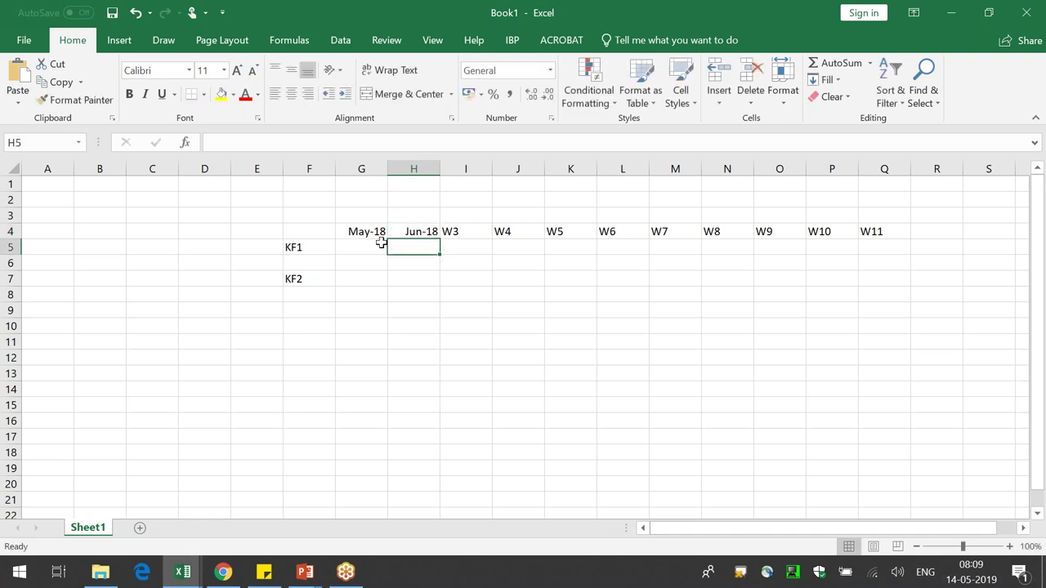
left_click_drag(367, 232, 1031, 236)
- Delete the five empty leading columns A:E
left_click_drag(754, 532, 695, 532)
left_click_drag(51, 168, 255, 168)
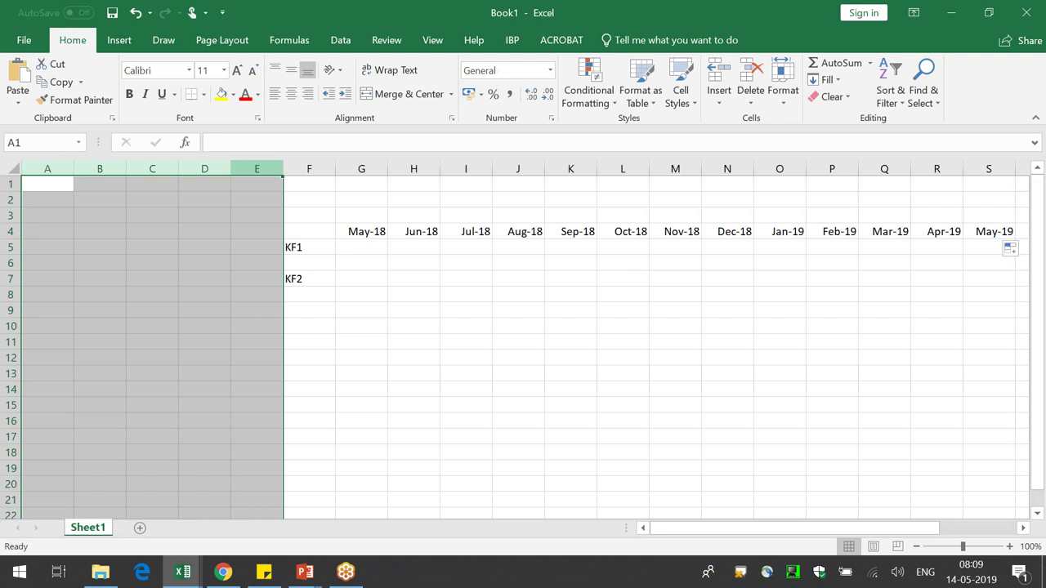
left_click(750, 73)
left_click(492, 389)
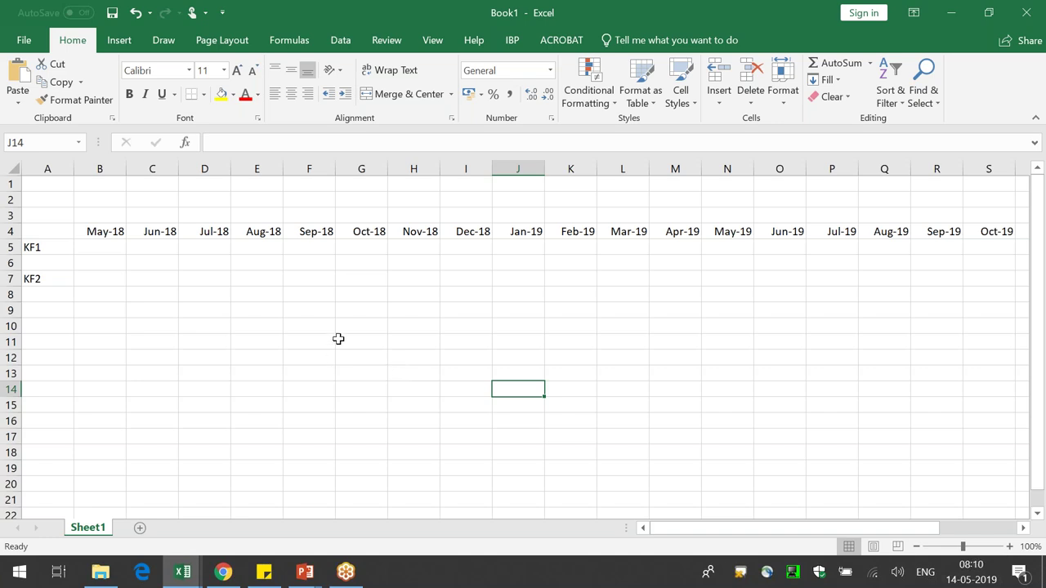
- Enter 11, 22, 33 in KF1's row and extend the series up to 198
left_click(100, 248)
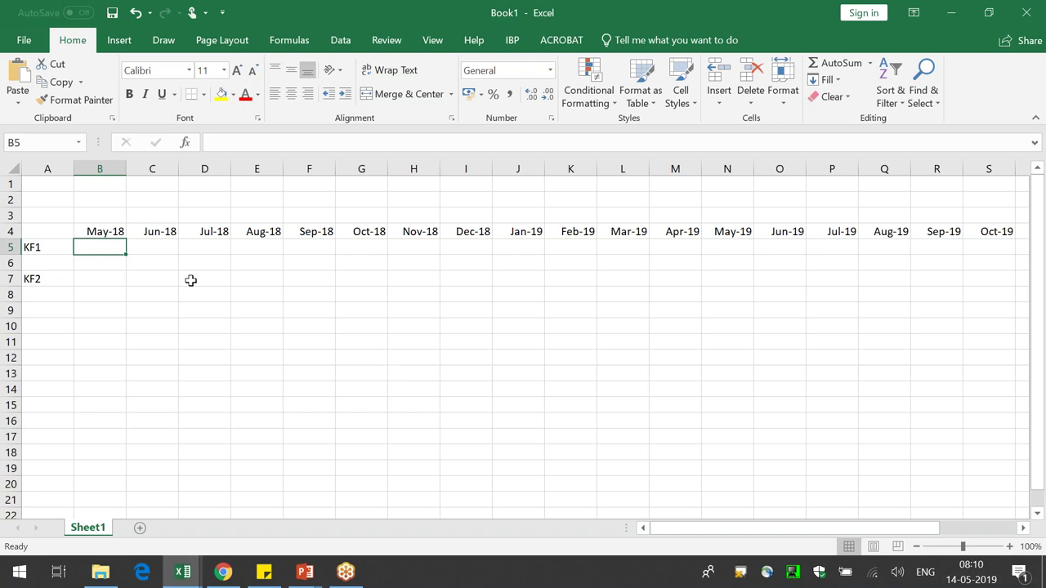
type("11")
key("Tab")
type("22")
key("Tab")
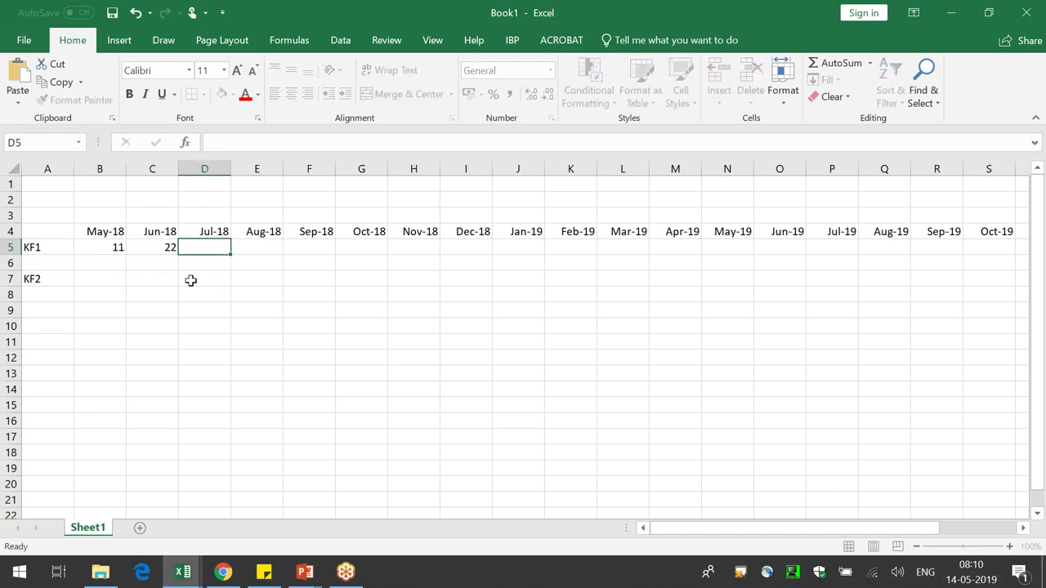
type("33")
key("Tab")
left_click_drag(100, 248, 1013, 247)
left_click(828, 392)
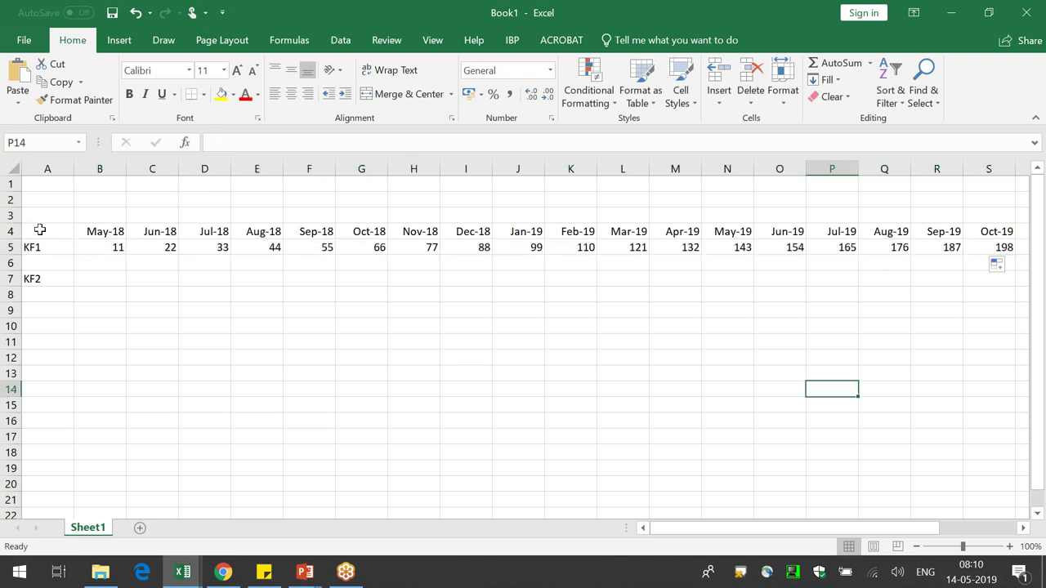
- Insert a blank column A so the labels shift into column B
left_click(33, 168)
left_click(720, 77)
left_click(318, 387)
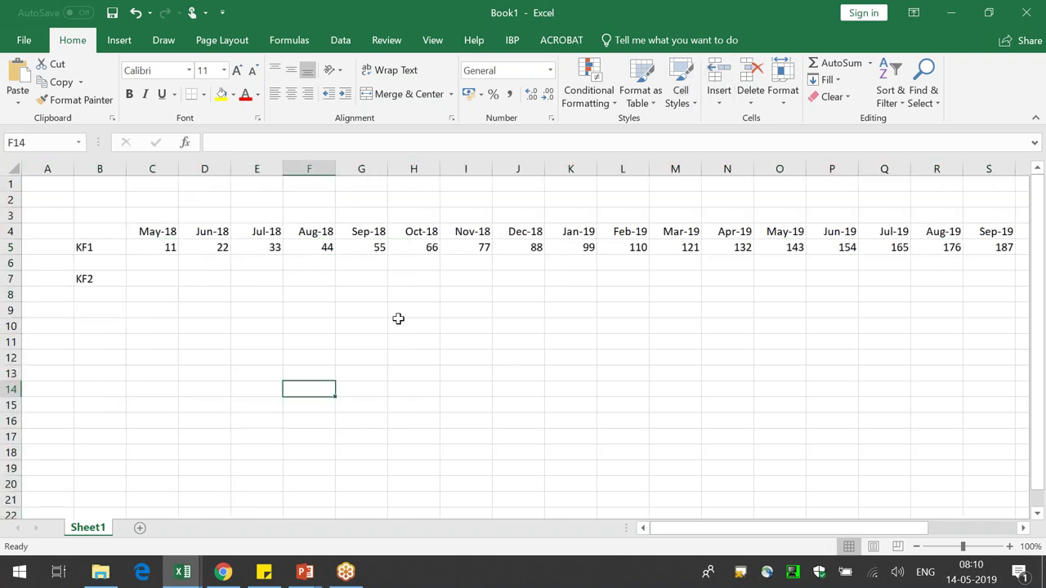
left_click(514, 41)
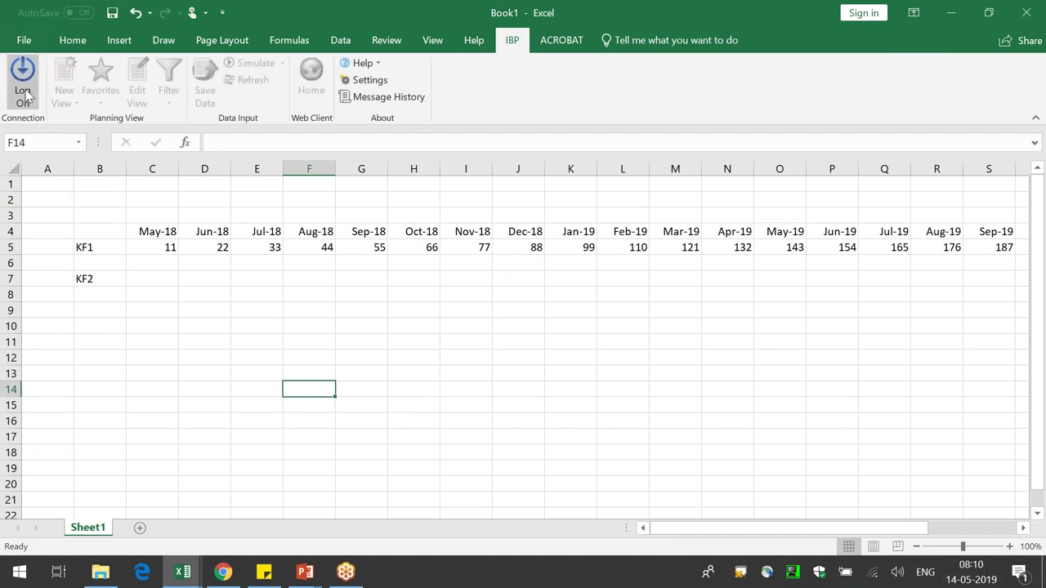
- Log on to the IBP system from the Excel add-in
left_click(22, 92)
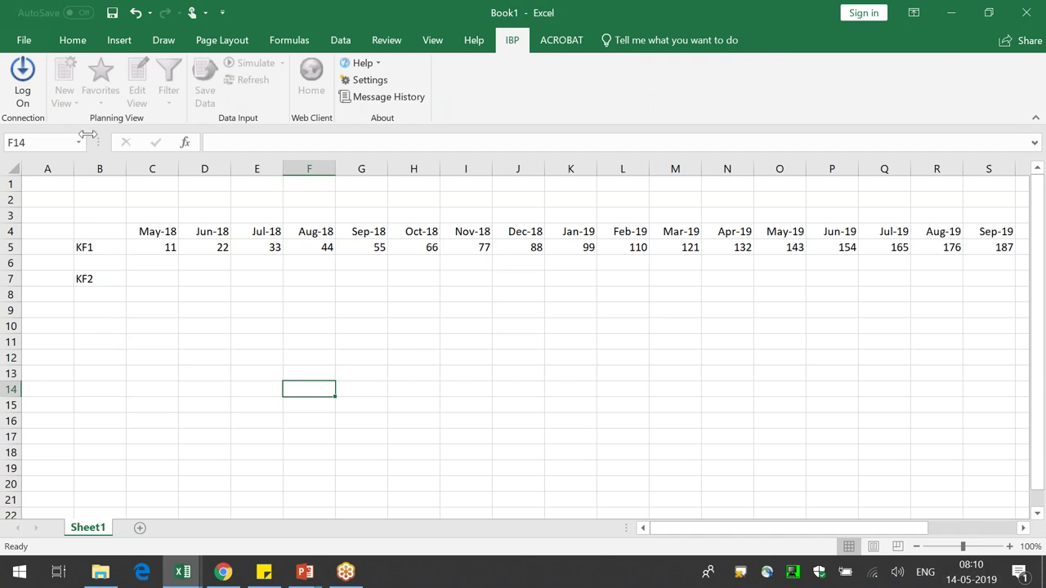
left_click(100, 251)
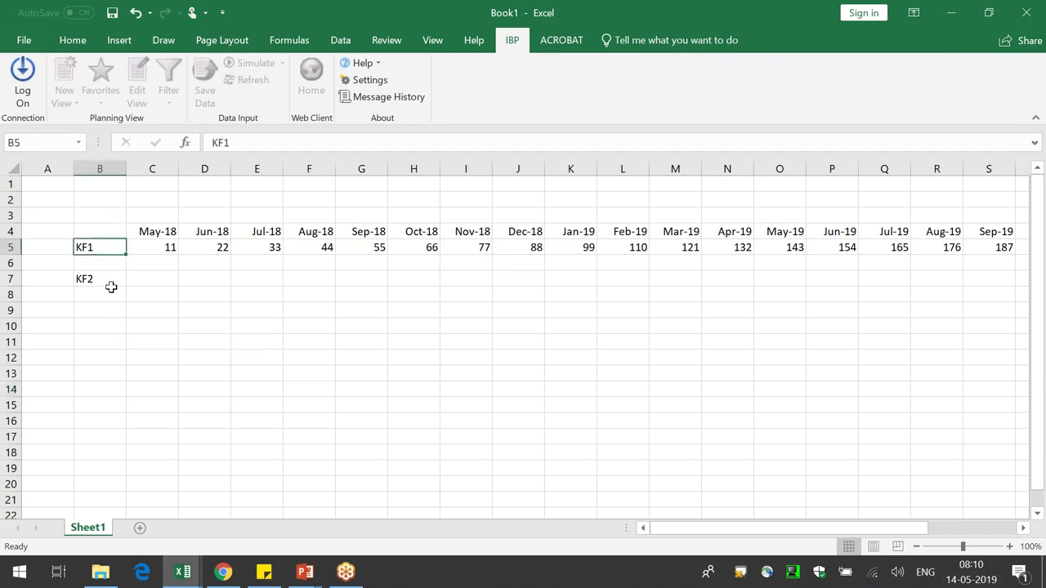
left_click(214, 339)
left_click(112, 248)
left_click(110, 277)
- Copy KF1's monthly values May-18 through Oct-19 into the KF2 row
left_click(135, 247)
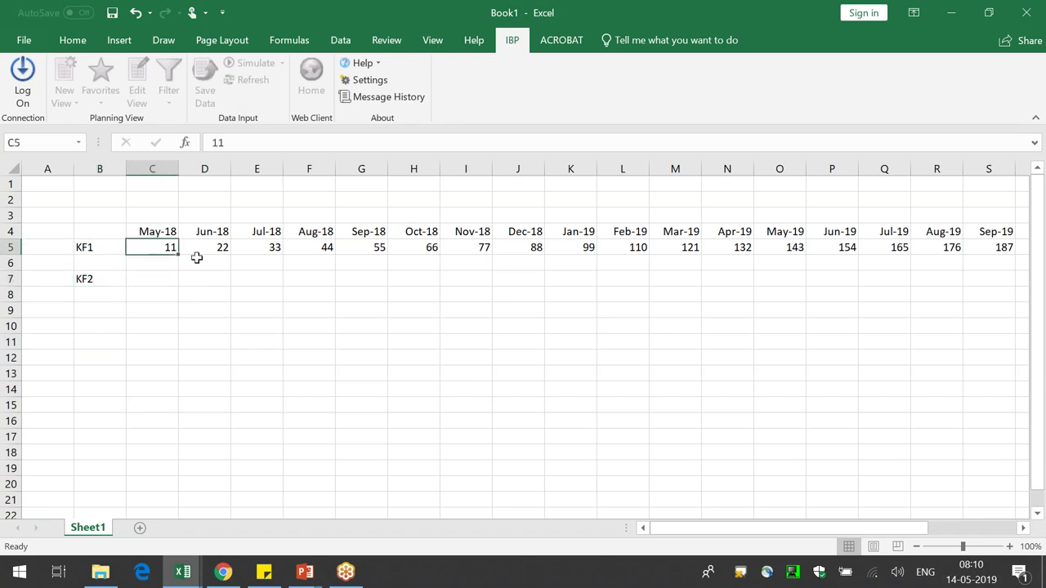
key("ctrl+shift+Right")
key("ctrl+c")
key("Down")
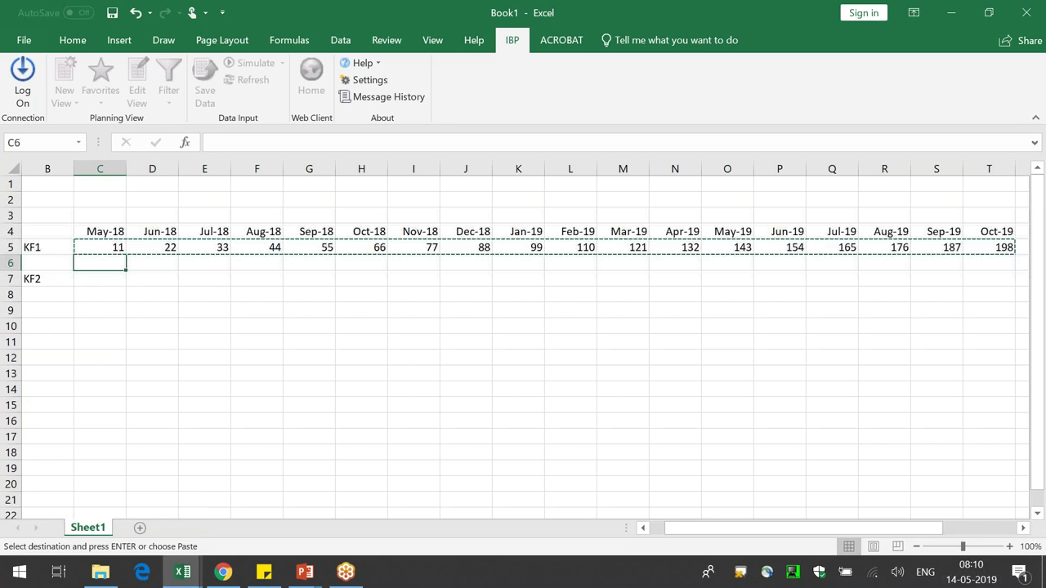
key("Down")
key("ctrl+v")
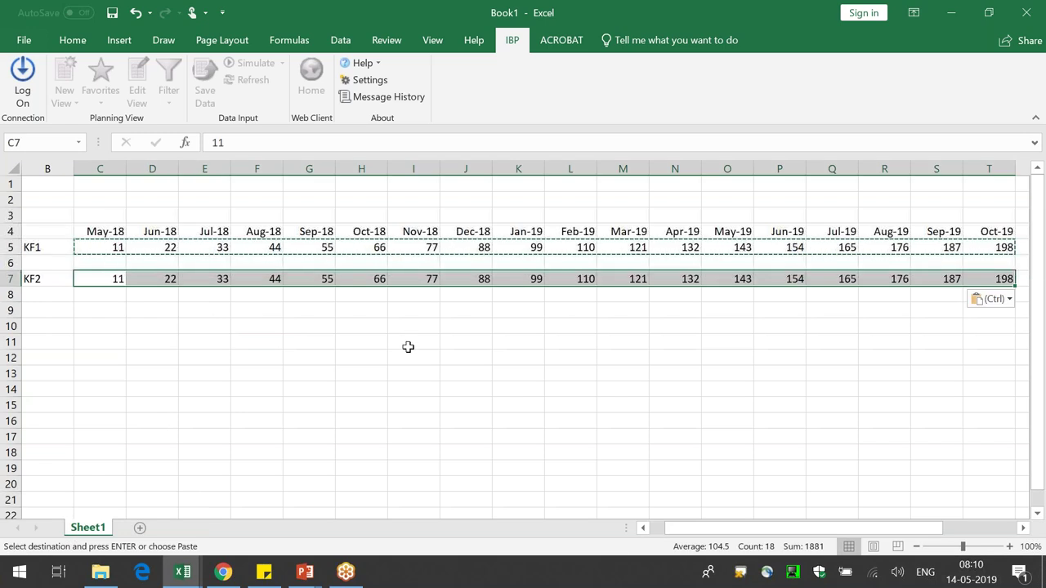
key("Home")
key("Escape")
left_click(381, 339)
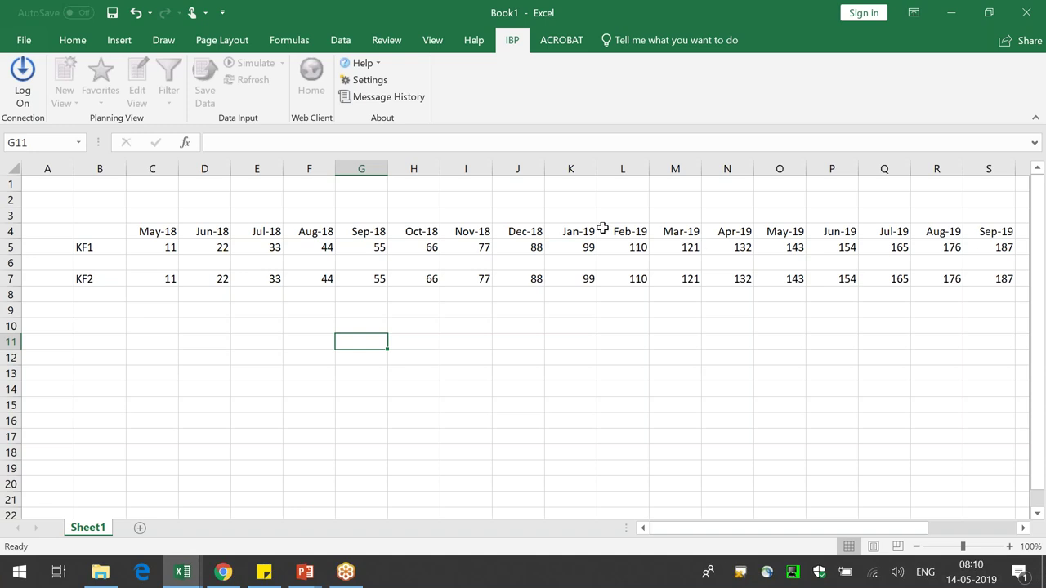
- Fill the May-19 column yellow as a marker
left_click(776, 233)
left_click(785, 168)
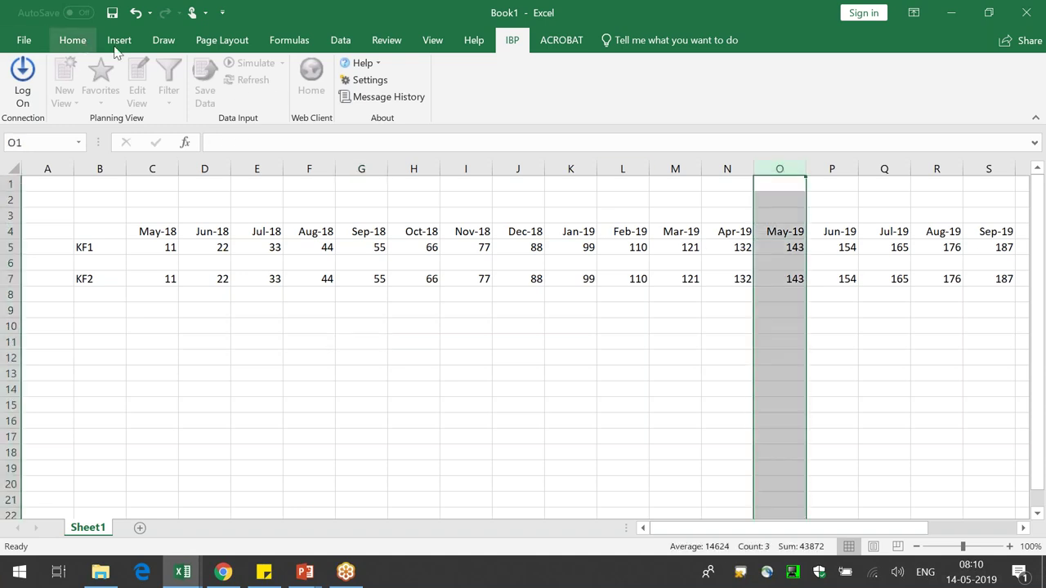
left_click(72, 40)
left_click(221, 94)
left_click(518, 372)
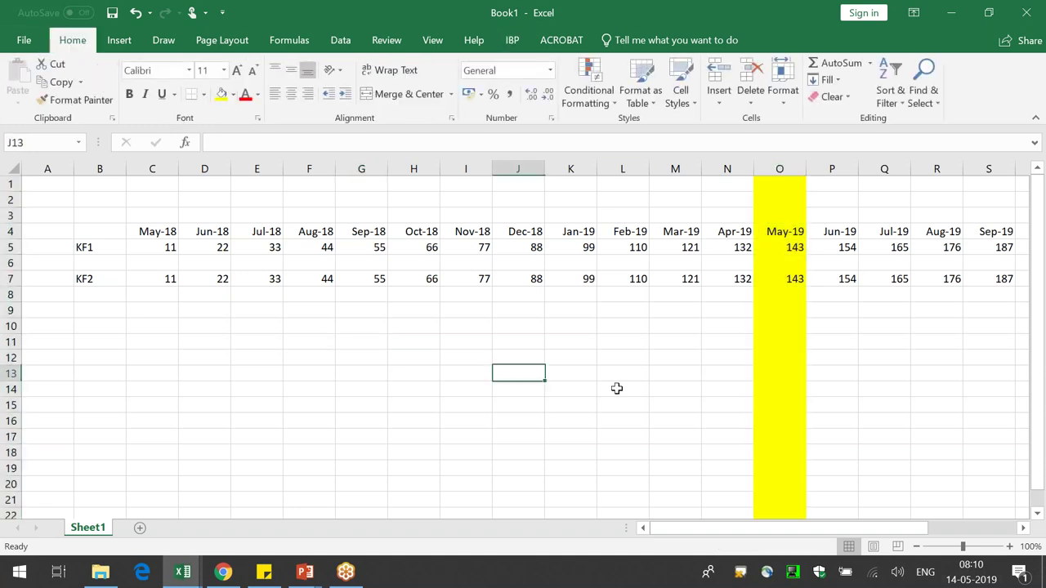
- Clear KF2's values from May-18 to Apr-19, keeping 143, 154, 165… from May-19
left_click(769, 282)
left_click_drag(172, 279, 699, 293)
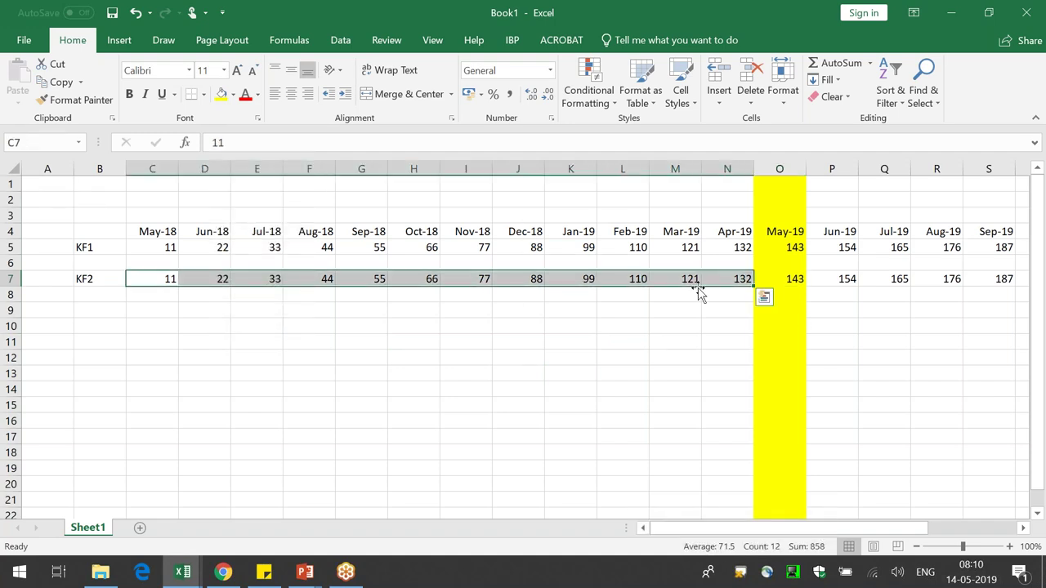
key("Delete")
left_click(373, 376)
left_click_drag(154, 283, 701, 282)
left_click_drag(794, 280, 1010, 277)
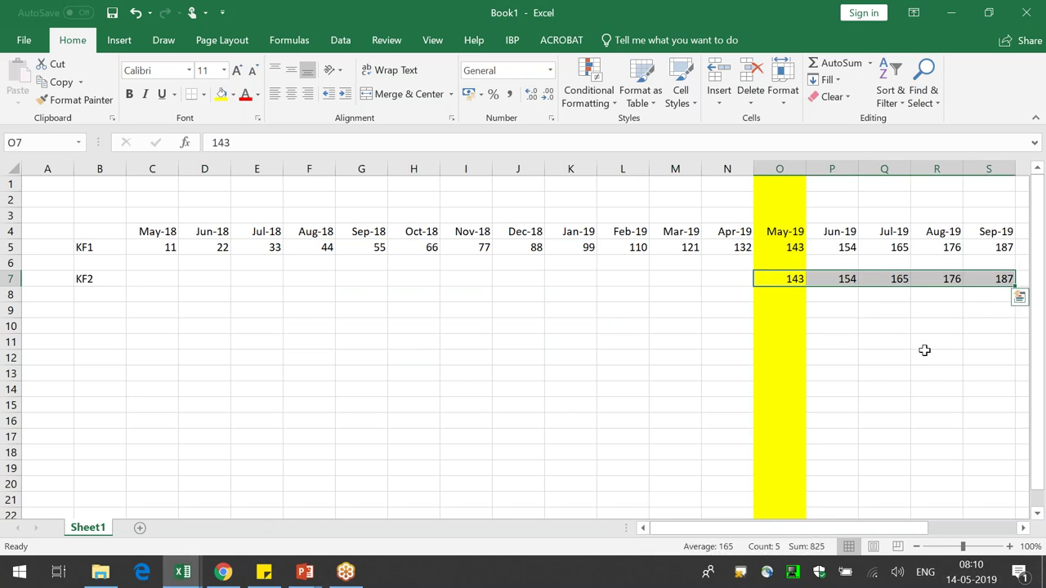
left_click(930, 355)
- Remove the yellow fill from the May-19 column
left_click(833, 163)
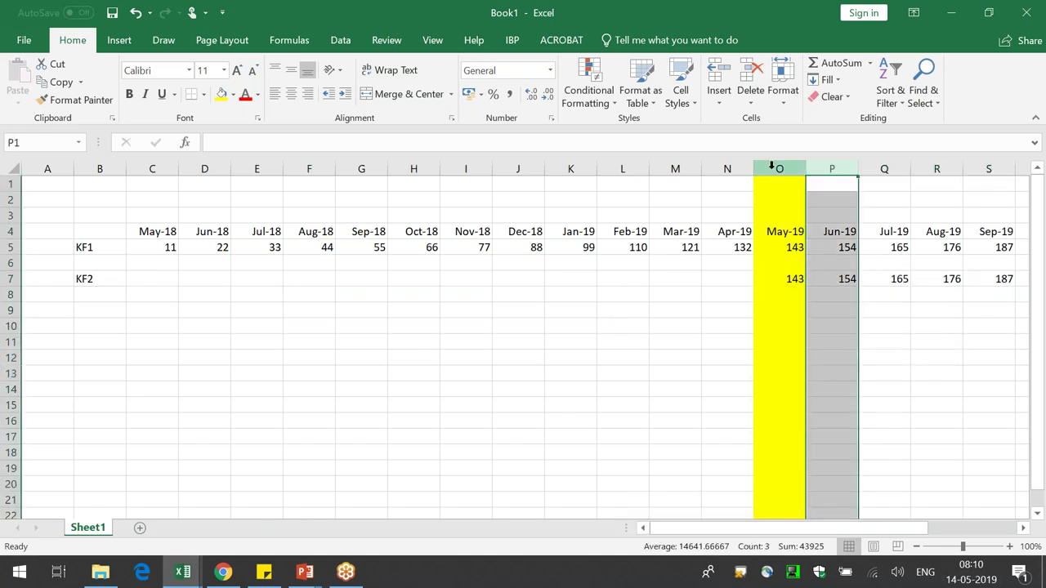
left_click(773, 167)
left_click(233, 94)
left_click(219, 129)
left_click(421, 357)
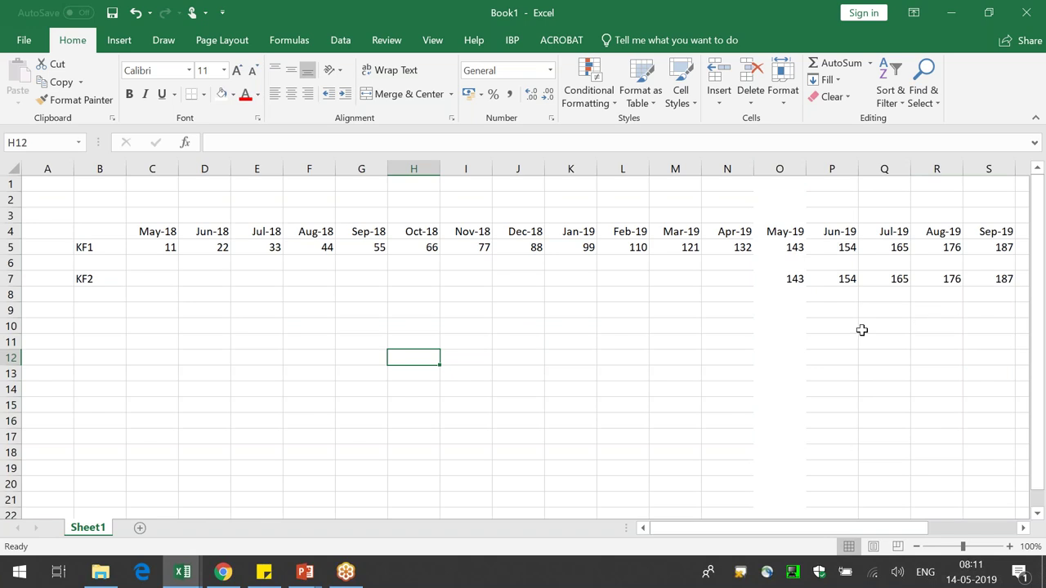
- Label the column A cells of rows 5 and 6 as Brand 1 and Brand 2
left_click(69, 248)
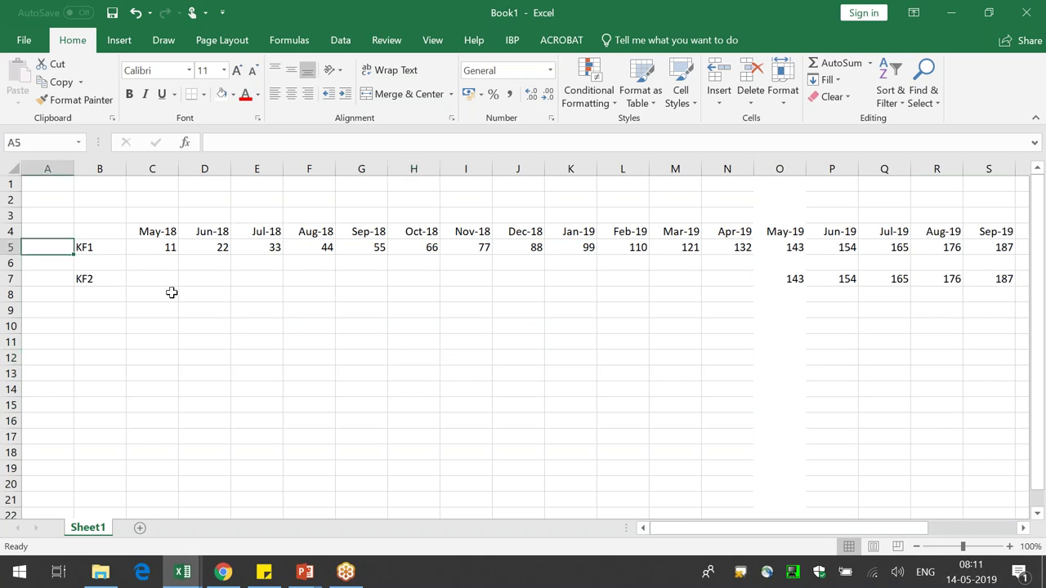
type("Brand 1")
key("Return")
type("Brand 1rand 2")
key("Return")
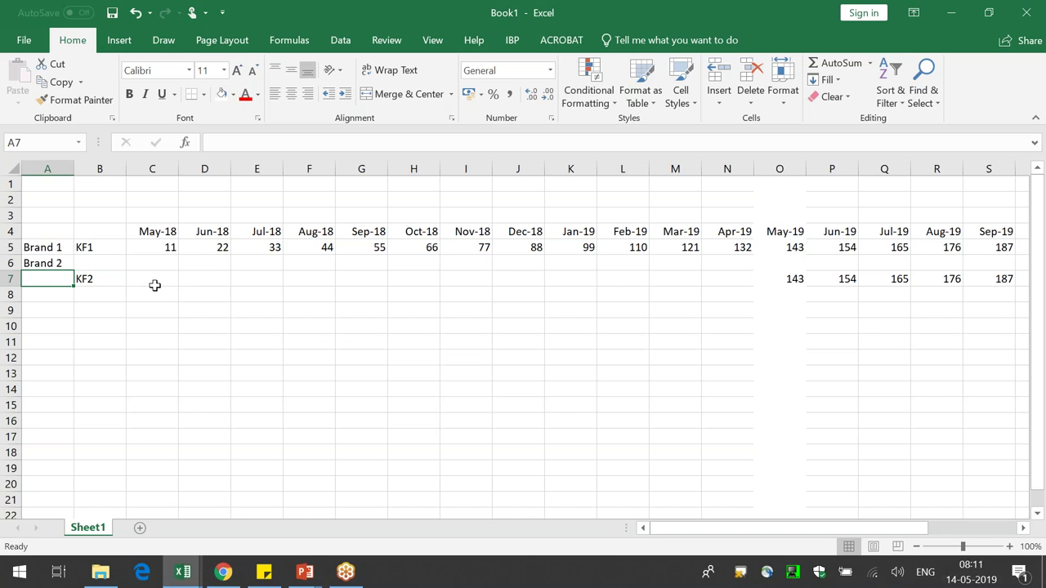
left_click(65, 253)
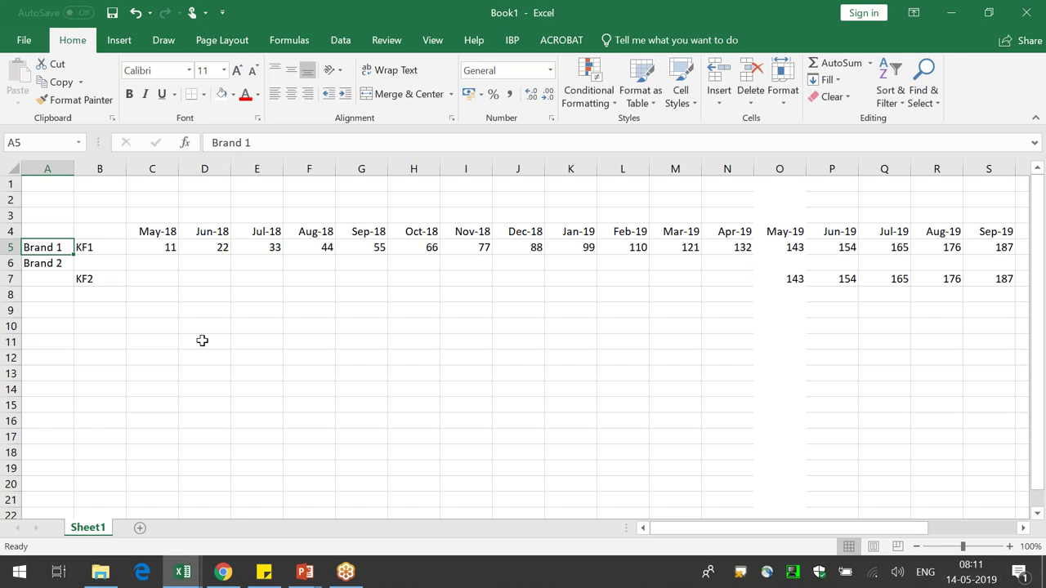
- Paste KF1's May-18 to Apr-19 values (11, 22, 33…) into KF2 starting at May-19
left_click_drag(165, 246, 727, 247)
key("ctrl+c")
left_click(764, 265)
left_click(790, 278)
key("ctrl+v")
left_click(787, 359)
- Rename the KF2 label to 'KF2 Transformed' and widen column B to fit
left_click(124, 279)
double_click(123, 278)
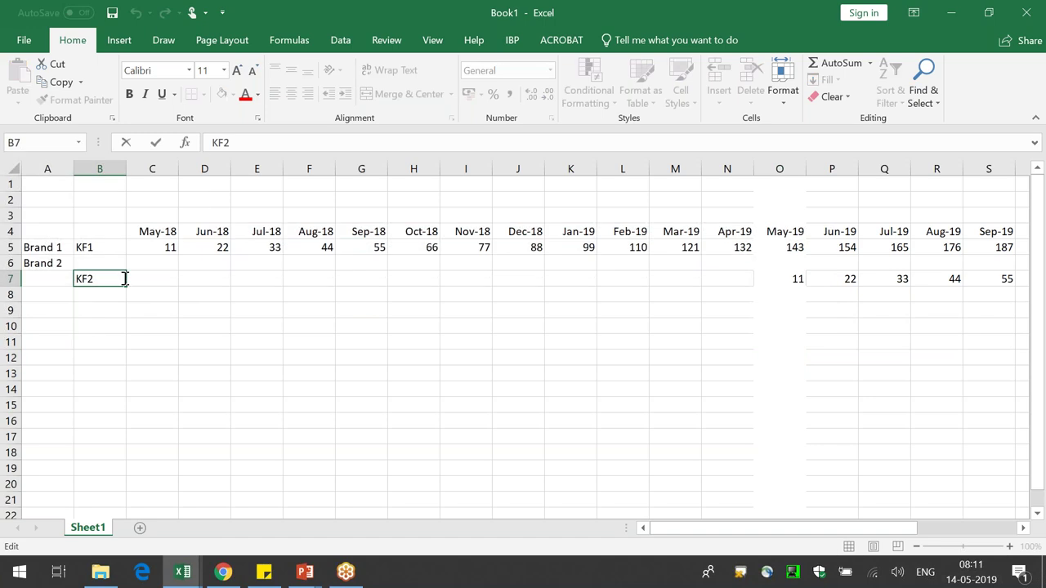
type("Transformed")
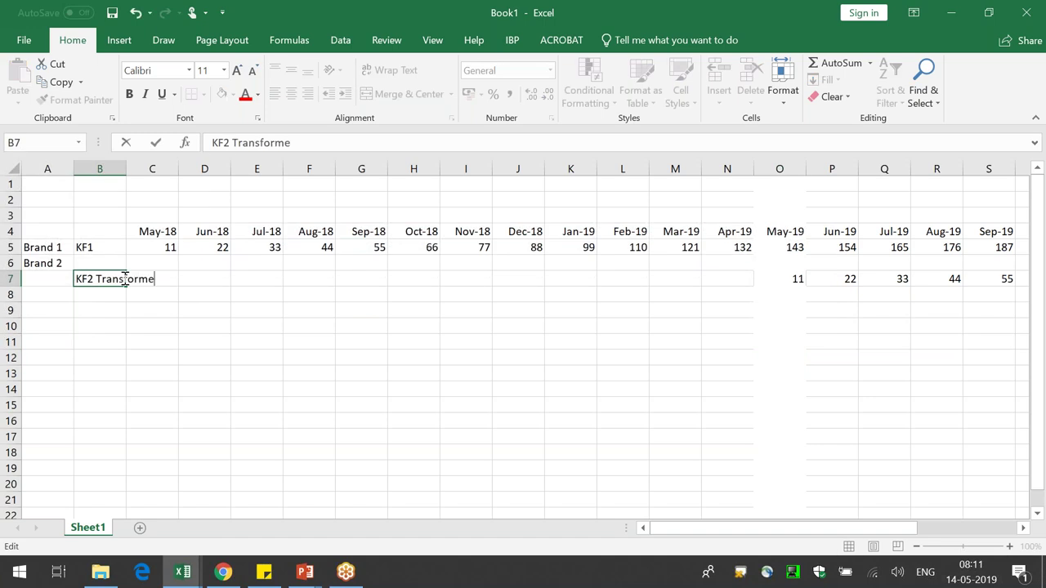
key("Return")
left_click_drag(127, 168, 163, 168)
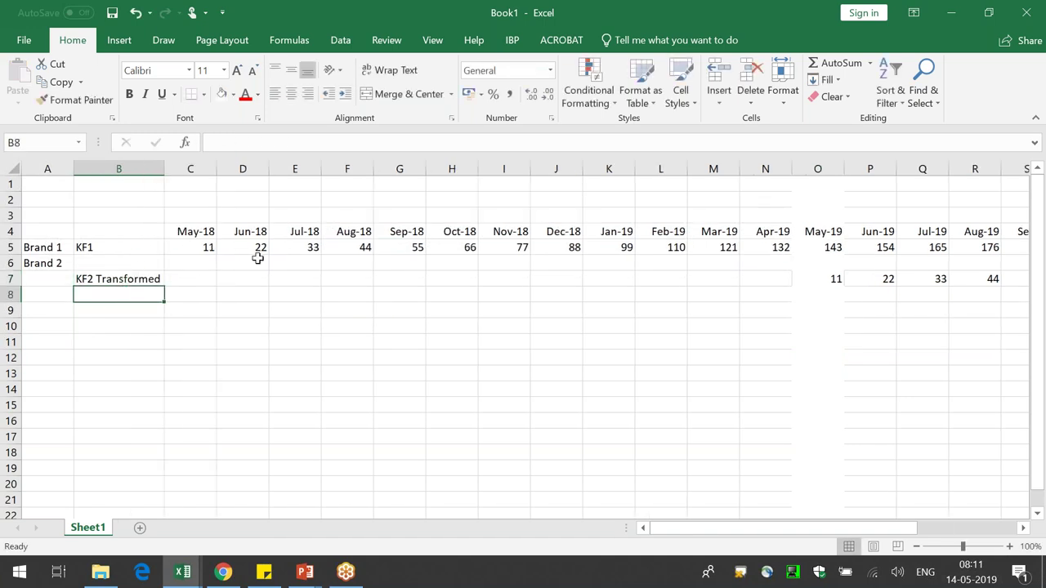
left_click(278, 276)
key("Right")
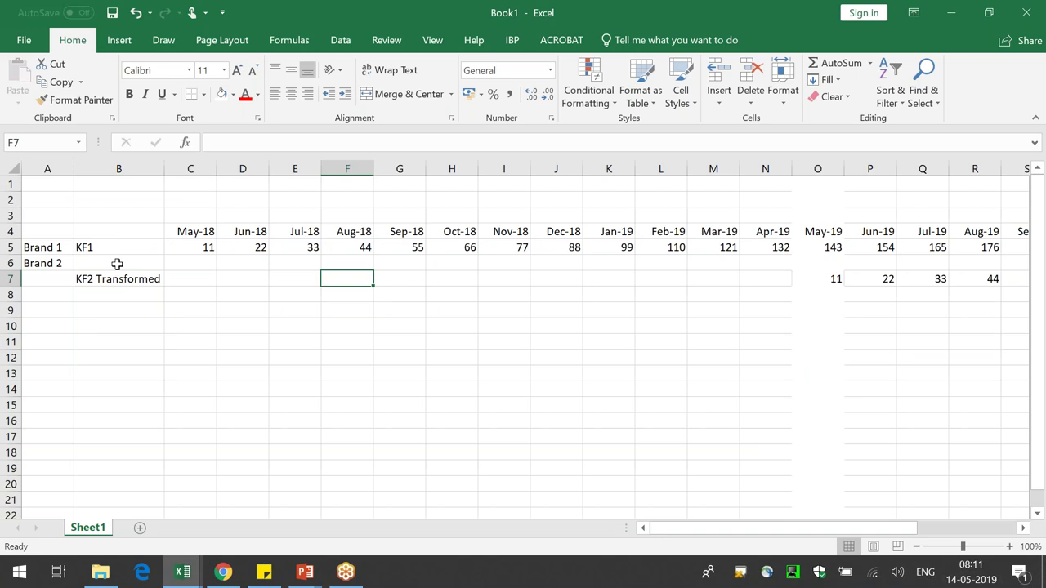
left_click_drag(118, 247, 114, 279)
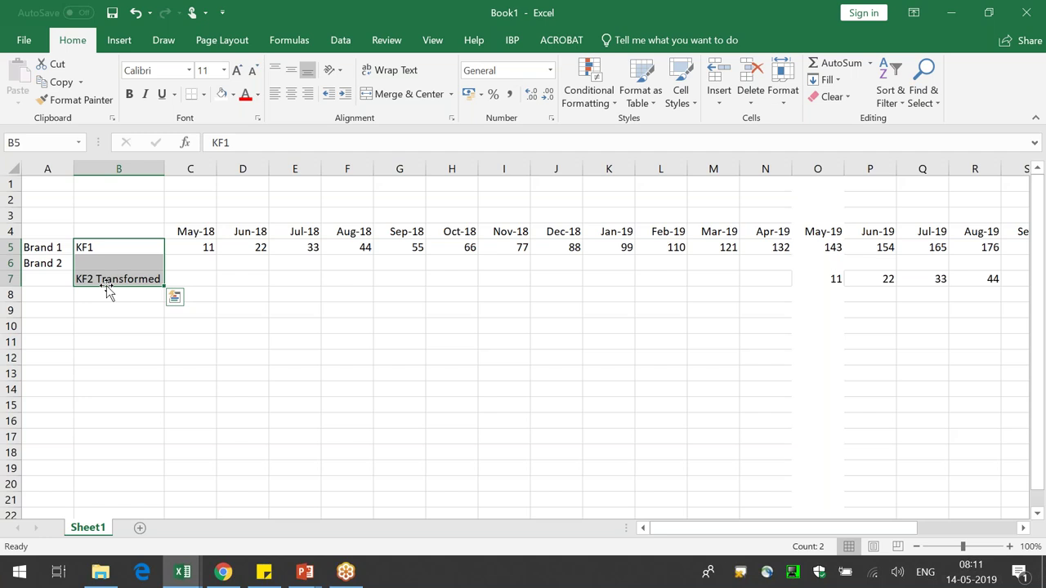
left_click(440, 337)
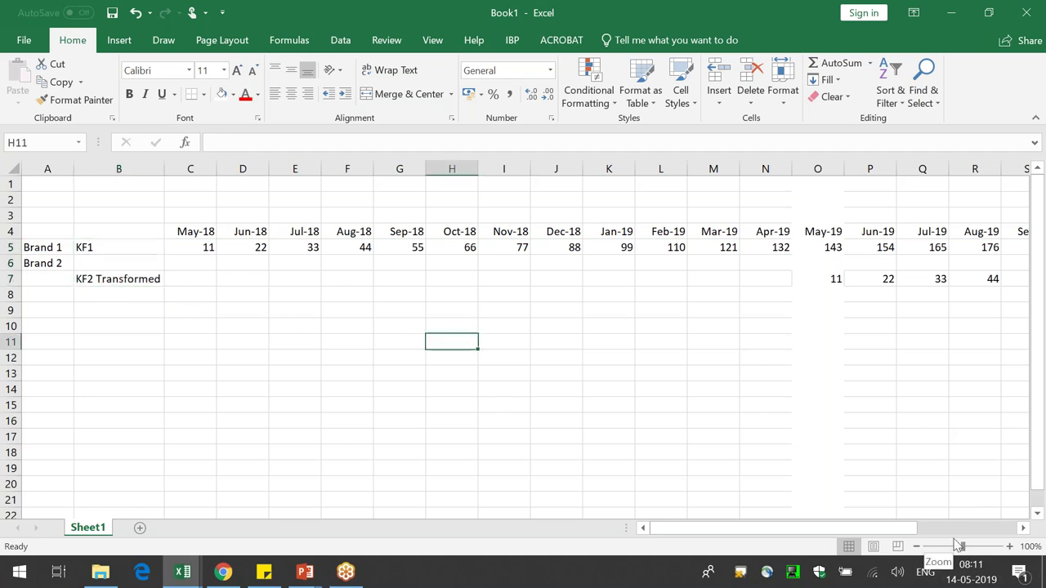
- Check the May-19 values of KF1 and KF2 Transformed in the later months
left_click(1022, 528)
left_click(1022, 528)
left_click(580, 247)
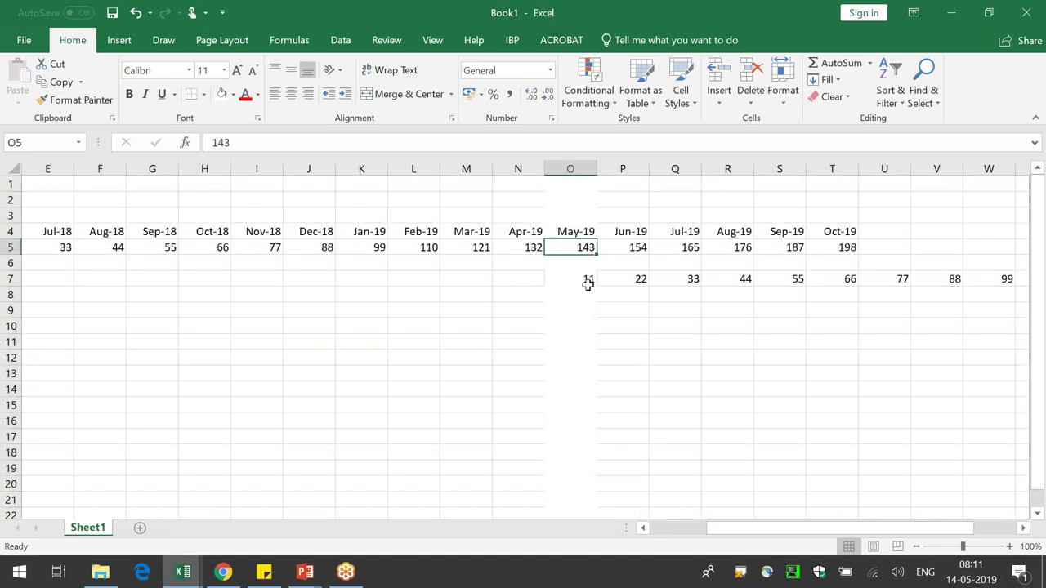
left_click(585, 279)
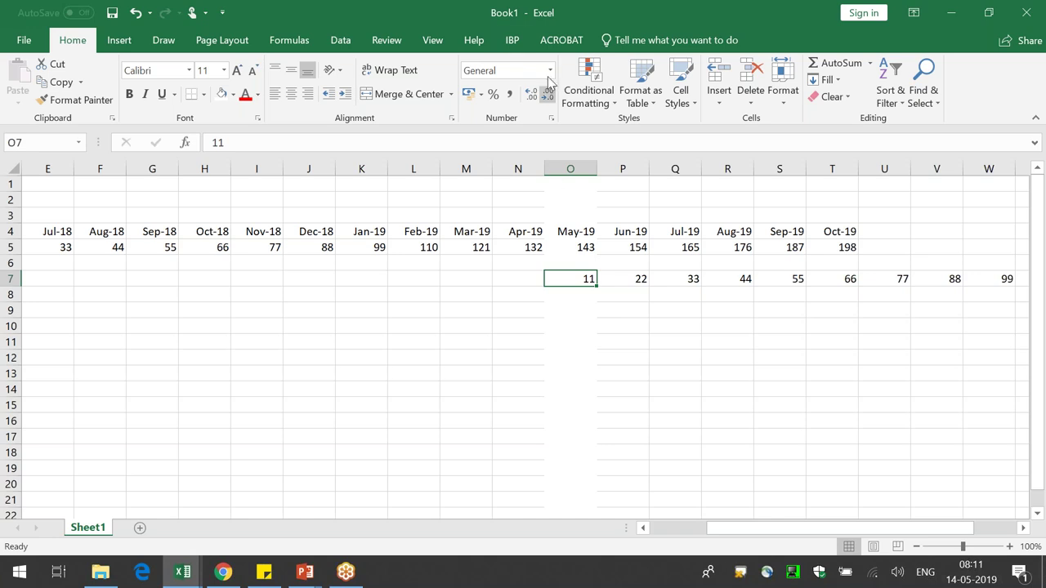
left_click(512, 40)
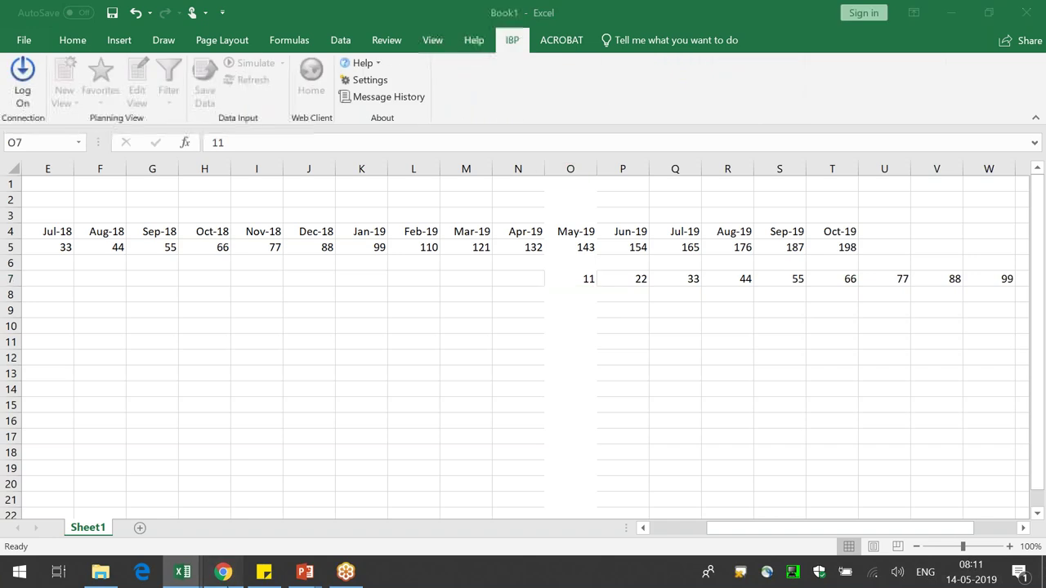
left_click(225, 573)
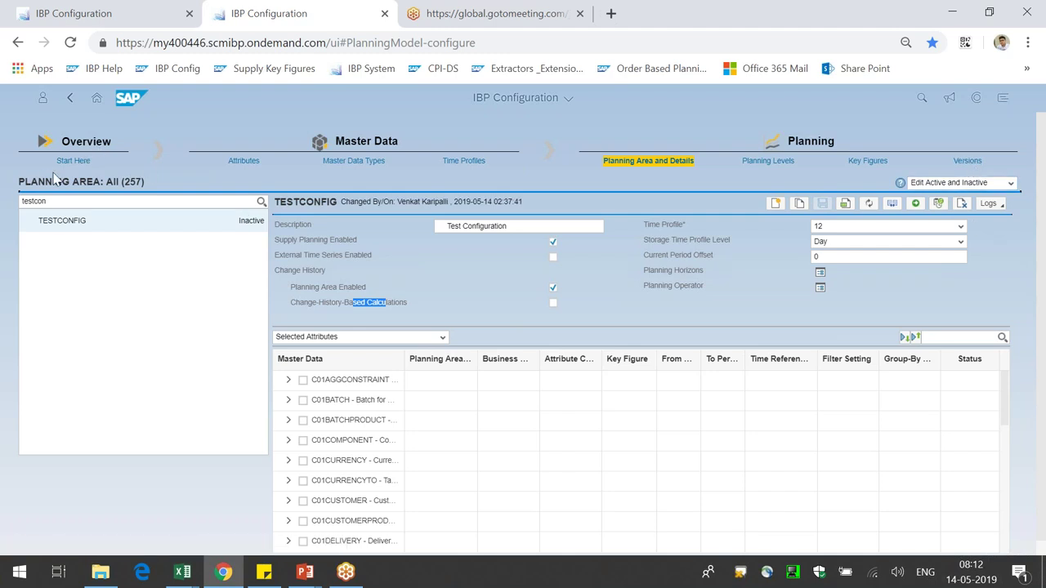
- Open Versions under Planning to list TESTCONFIG's DOWNSIDE and UPSIDE versions
left_click_drag(61, 141, 111, 146)
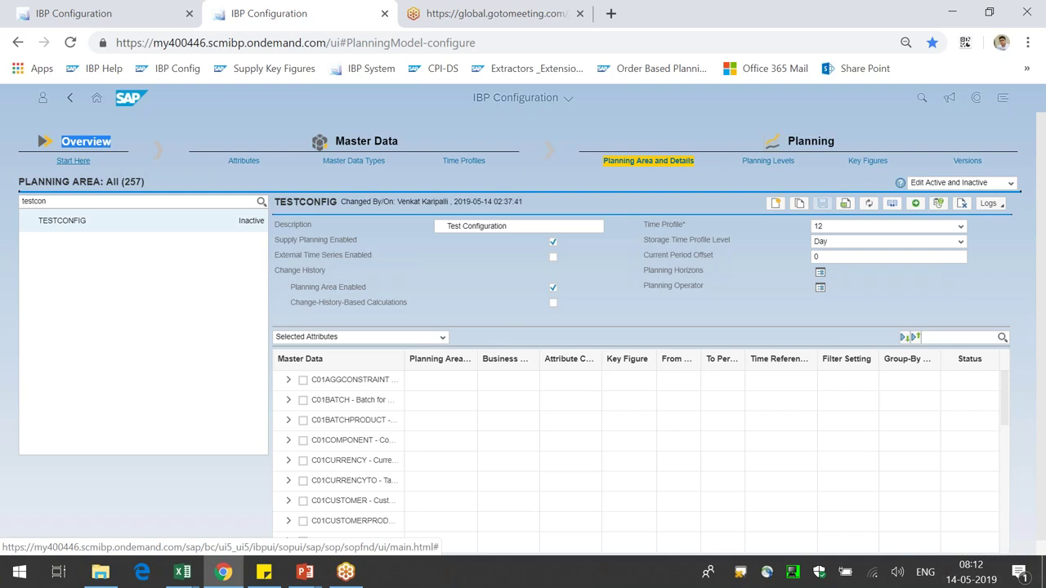
left_click(81, 143)
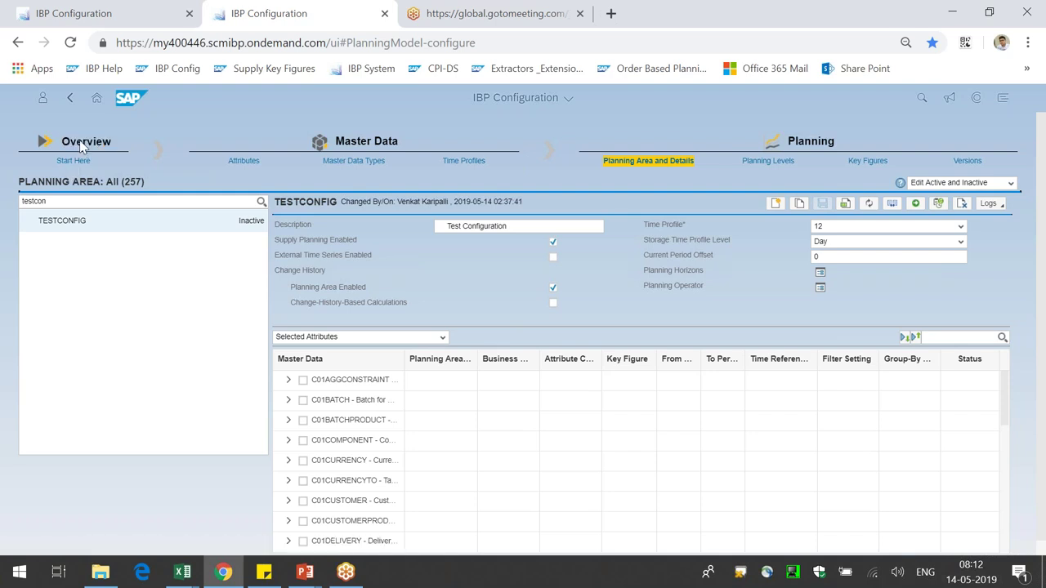
left_click_drag(342, 143, 395, 142)
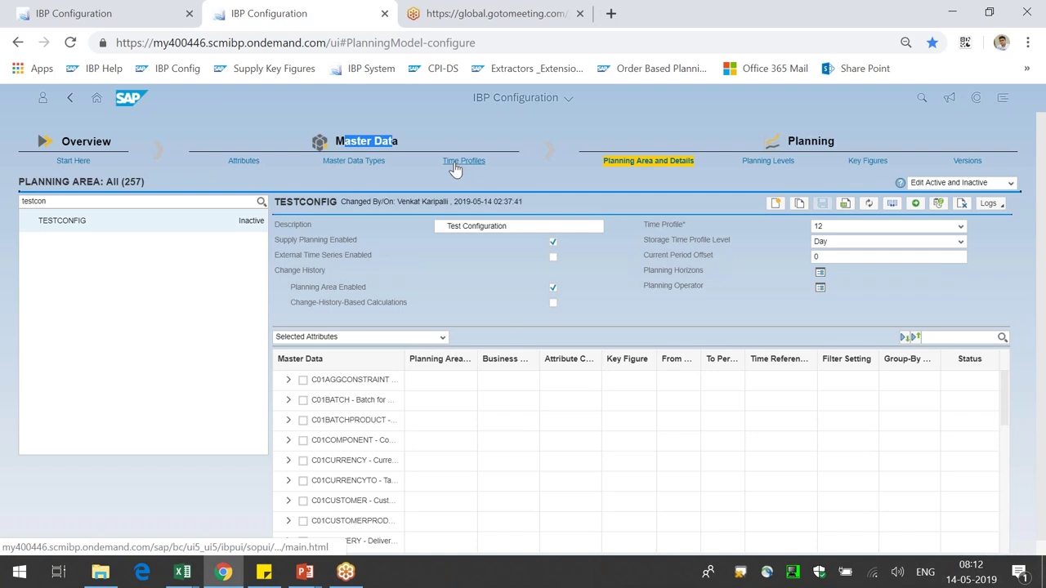
left_click_drag(789, 143, 828, 143)
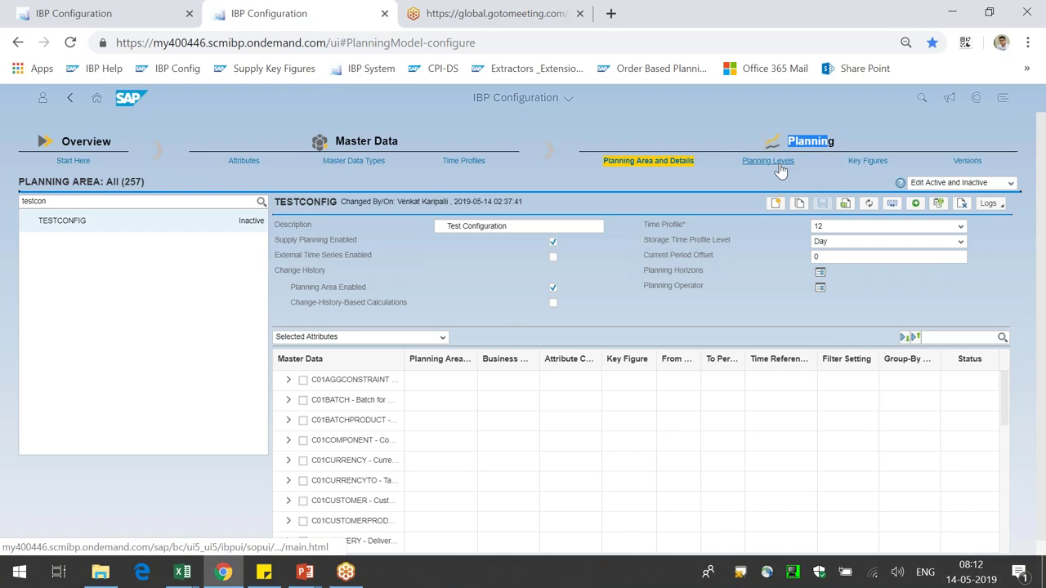
left_click(970, 161)
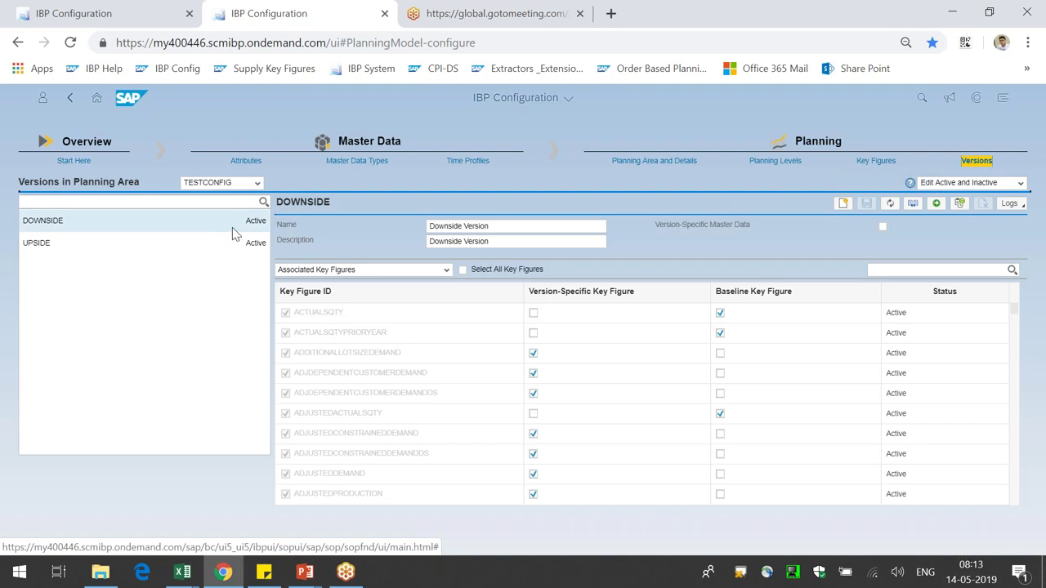
- Turn on Version-Specific Master Data for the UPSIDE version and save it
left_click(68, 253)
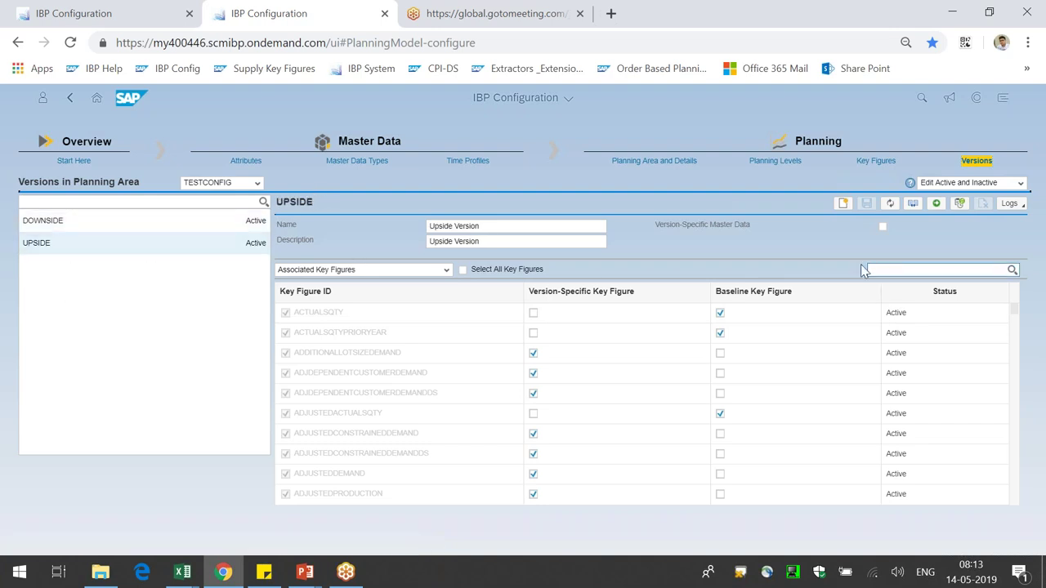
left_click(883, 229)
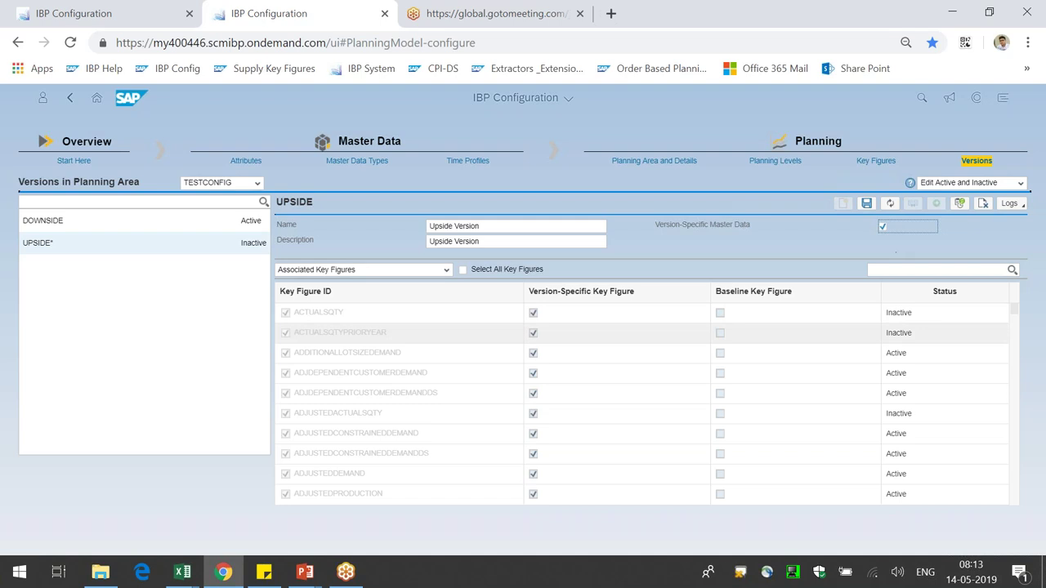
left_click_drag(691, 224, 732, 225)
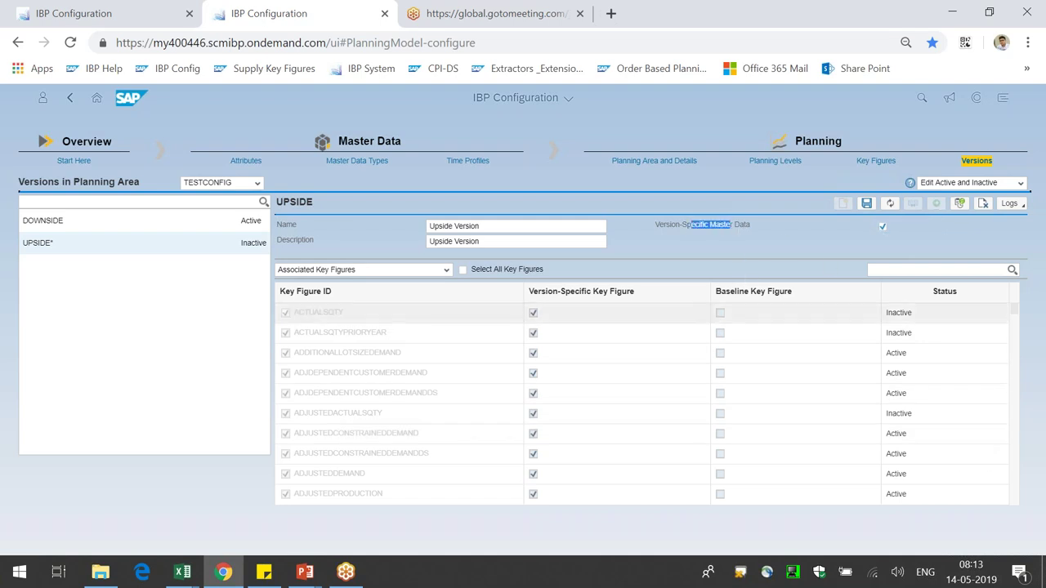
scroll(813, 376, "down", 5)
scroll(811, 380, "down", 5)
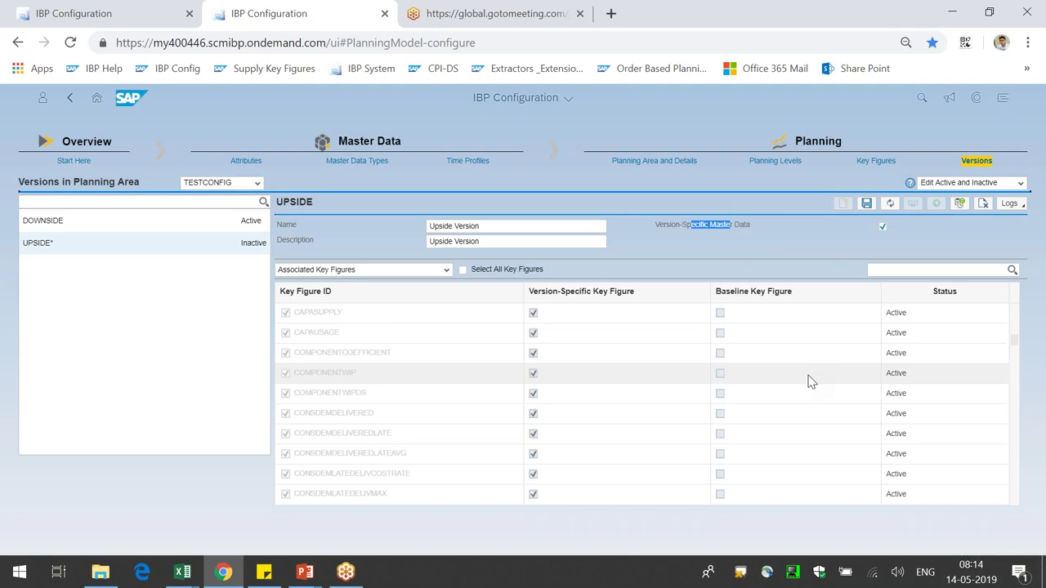
left_click(868, 204)
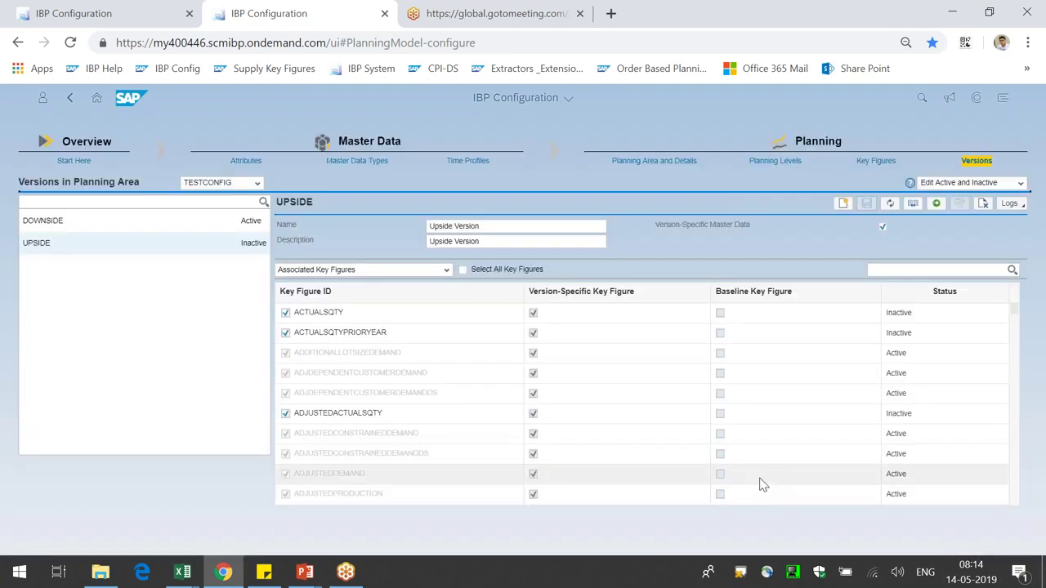
- Activate the planning area, confirm it, and view the activation logs in this app
left_click(936, 203)
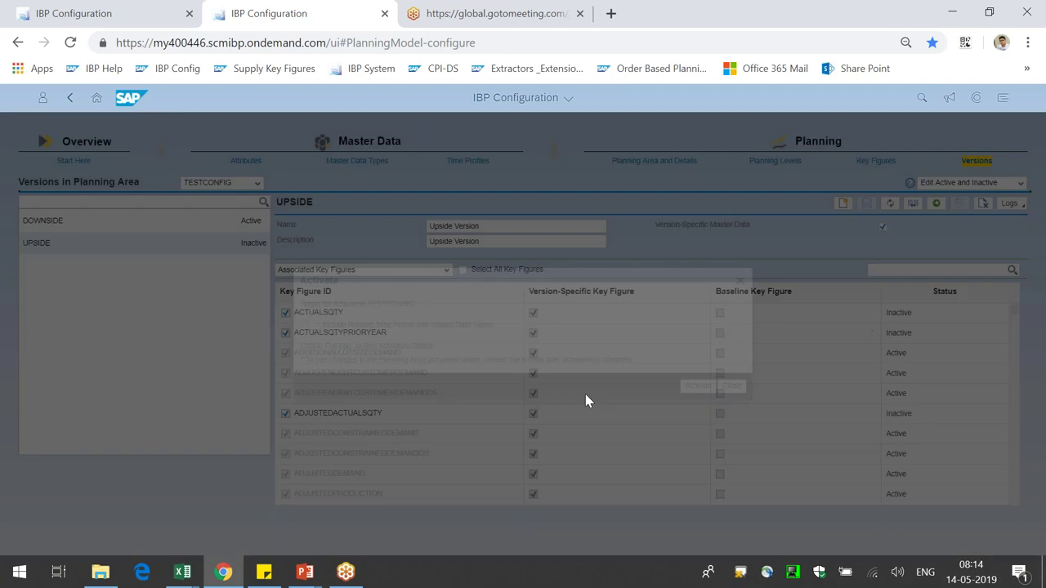
left_click(697, 388)
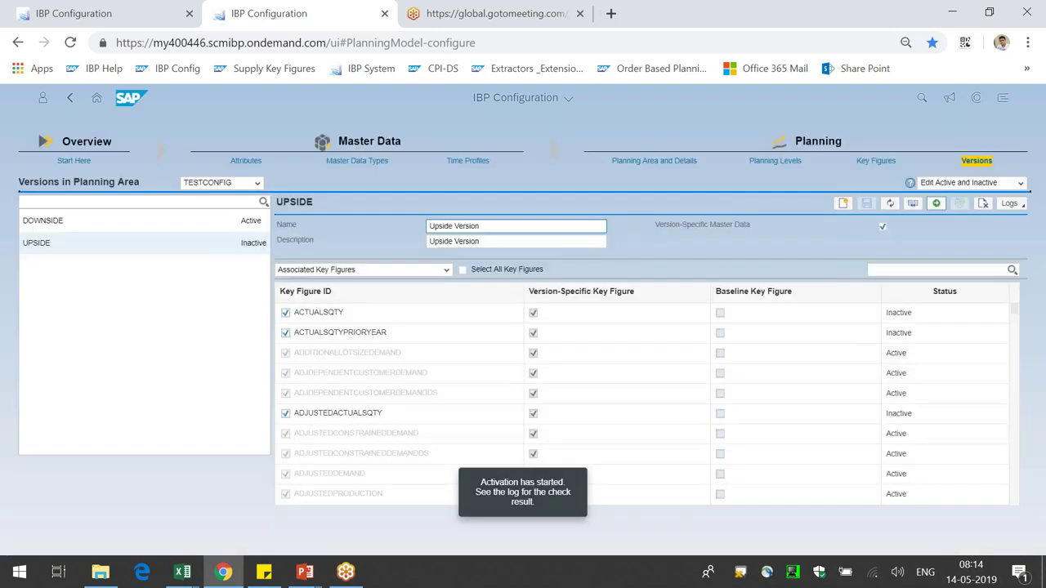
left_click(1010, 203)
left_click(998, 239)
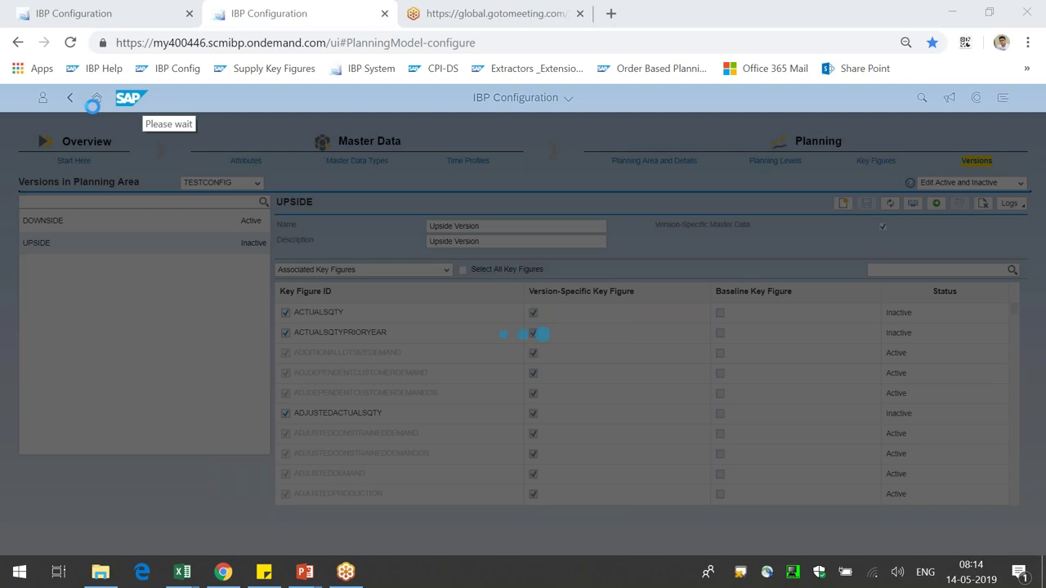
- From the launchpad home, open the Application Logs tile in the Administrator group
left_click(107, 14)
left_click(96, 97)
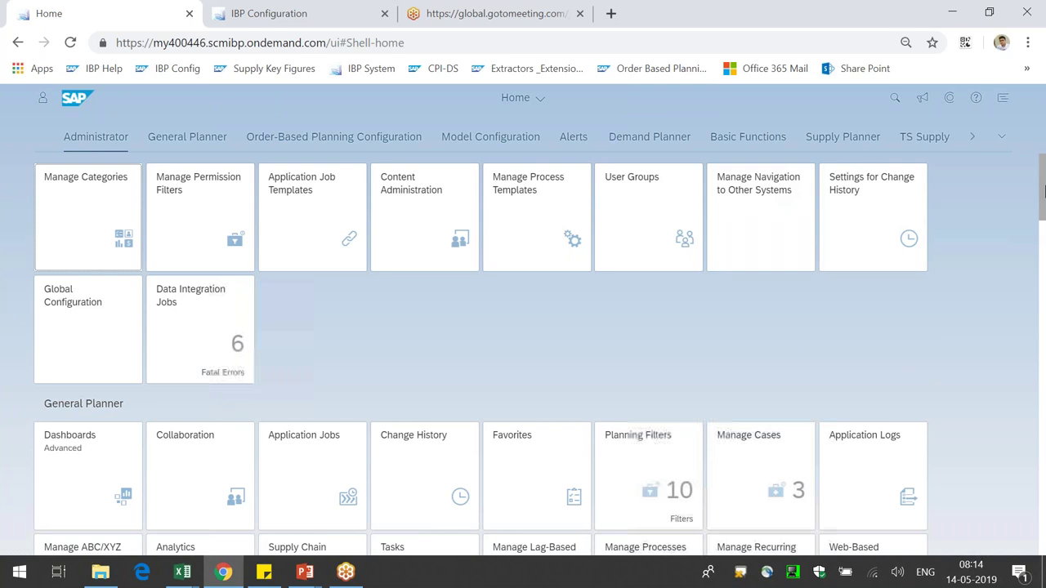
left_click(936, 139)
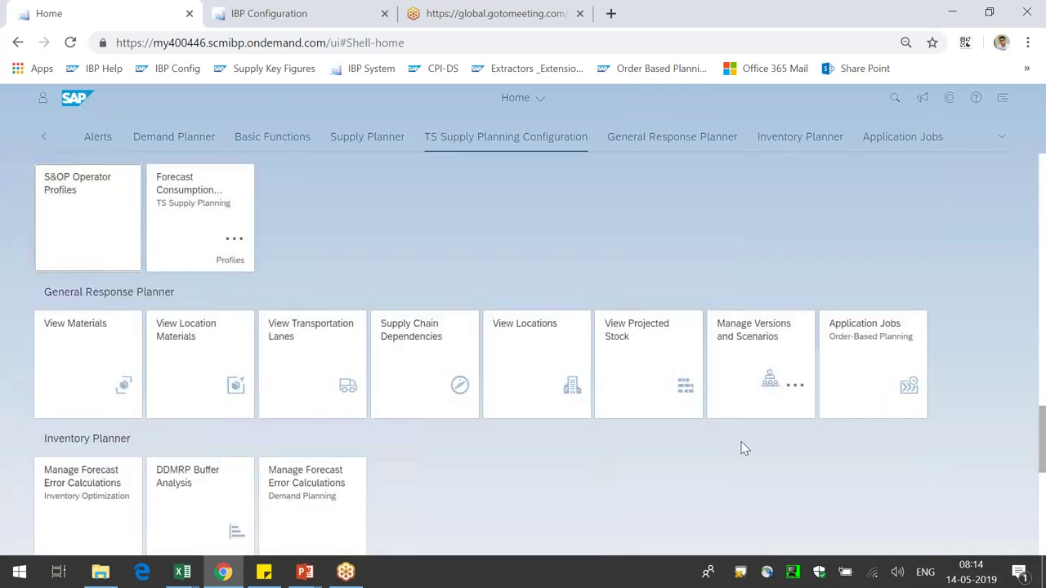
left_click(1002, 137)
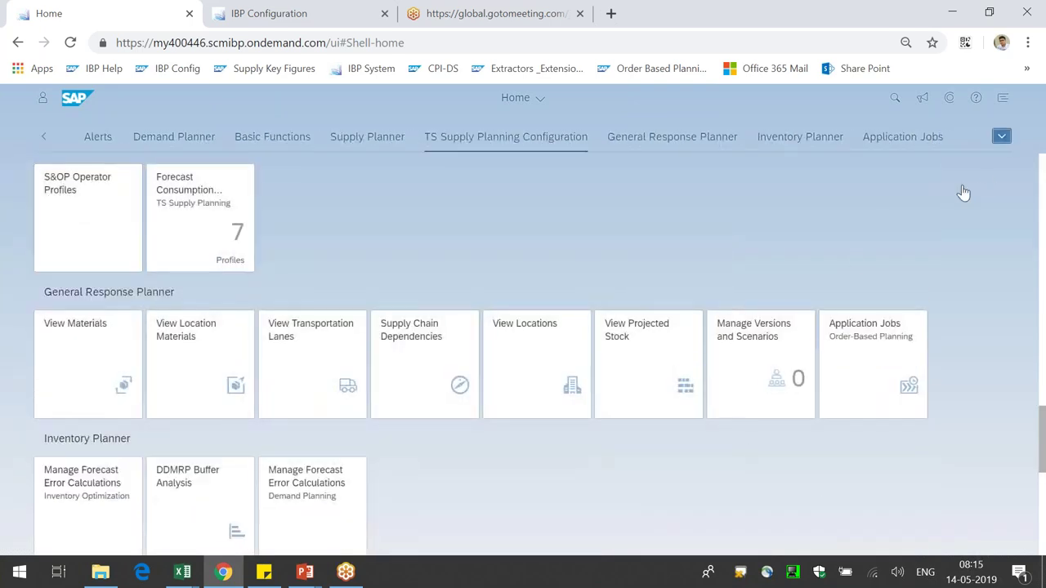
left_click(717, 254)
scroll(697, 268, "up", 20)
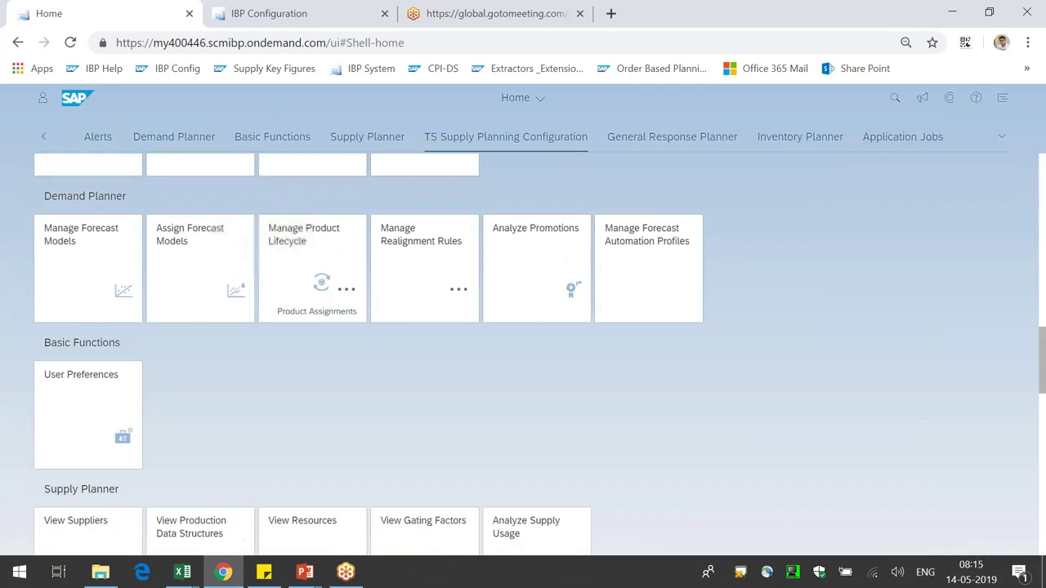
scroll(629, 348, "down", 1)
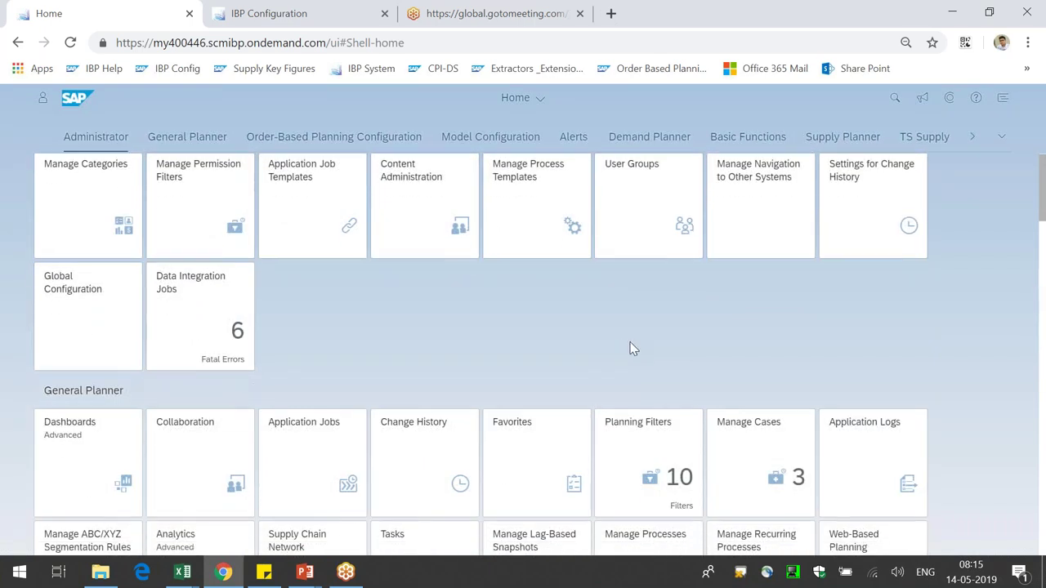
left_click(860, 384)
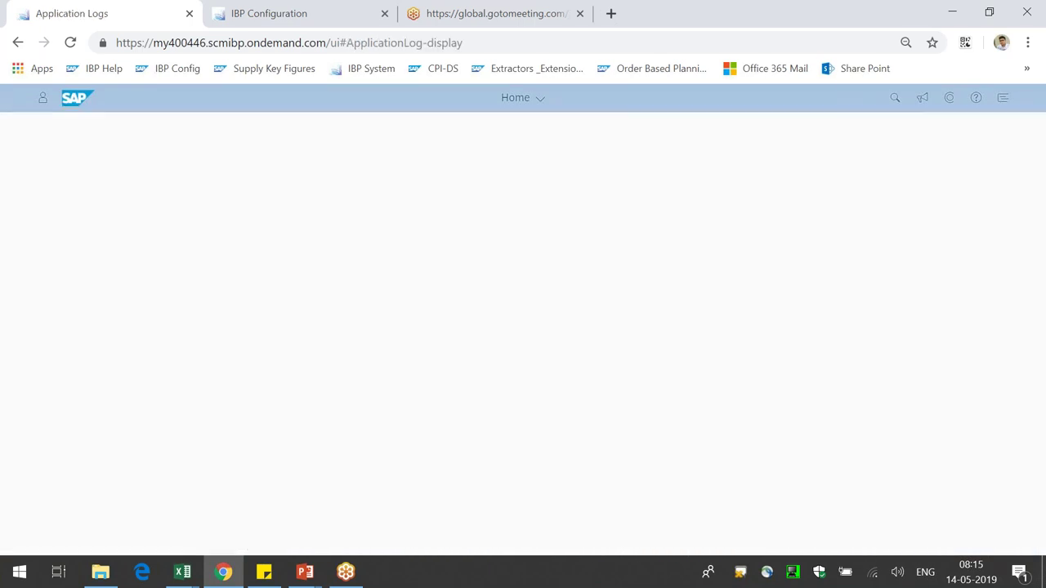
- Check the configuration tabs while the logs load, then bring the PowerPoint slide show forward
left_click(270, 13)
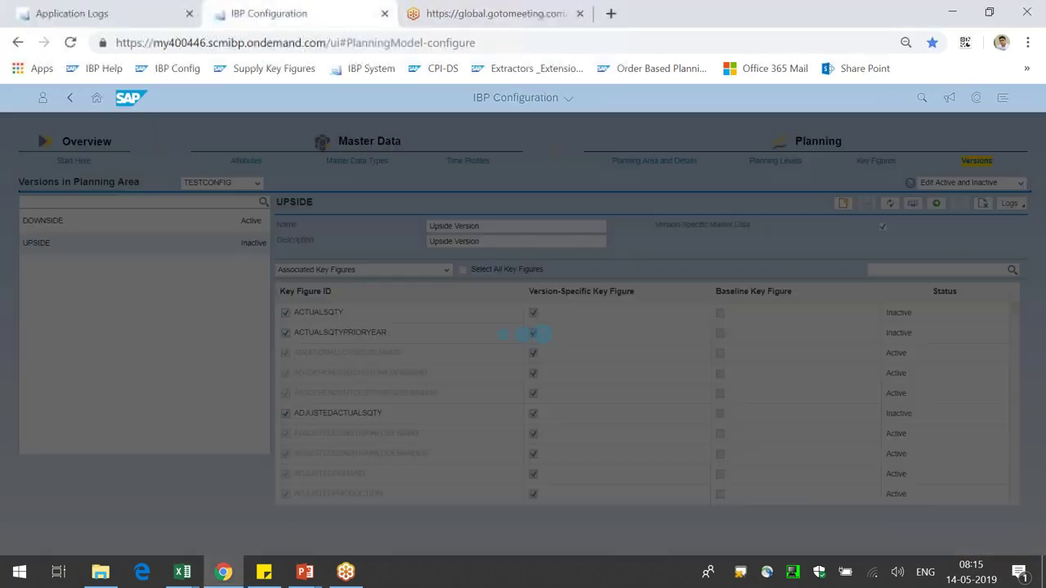
left_click(33, 10)
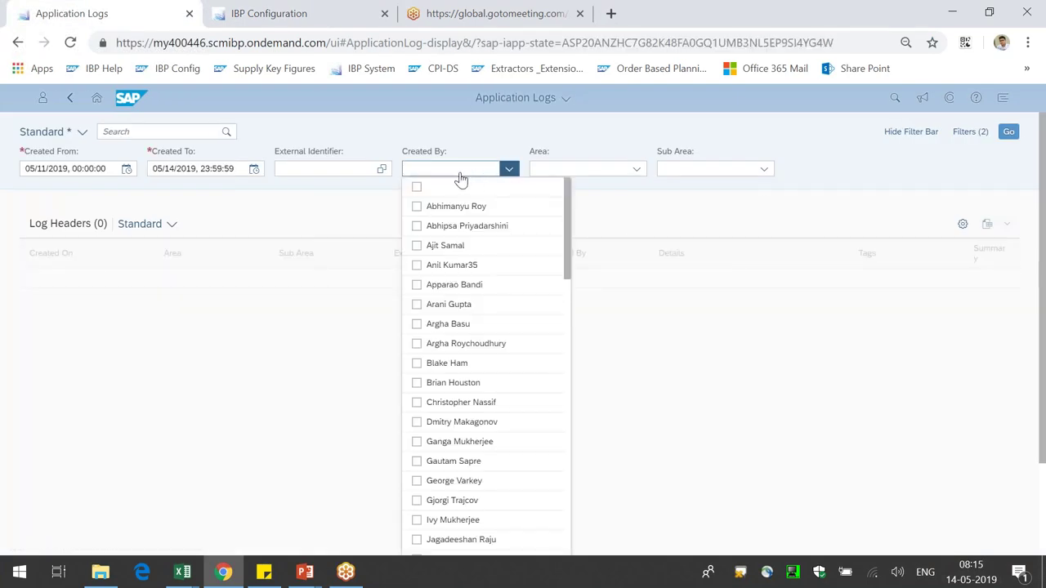
left_click(315, 16)
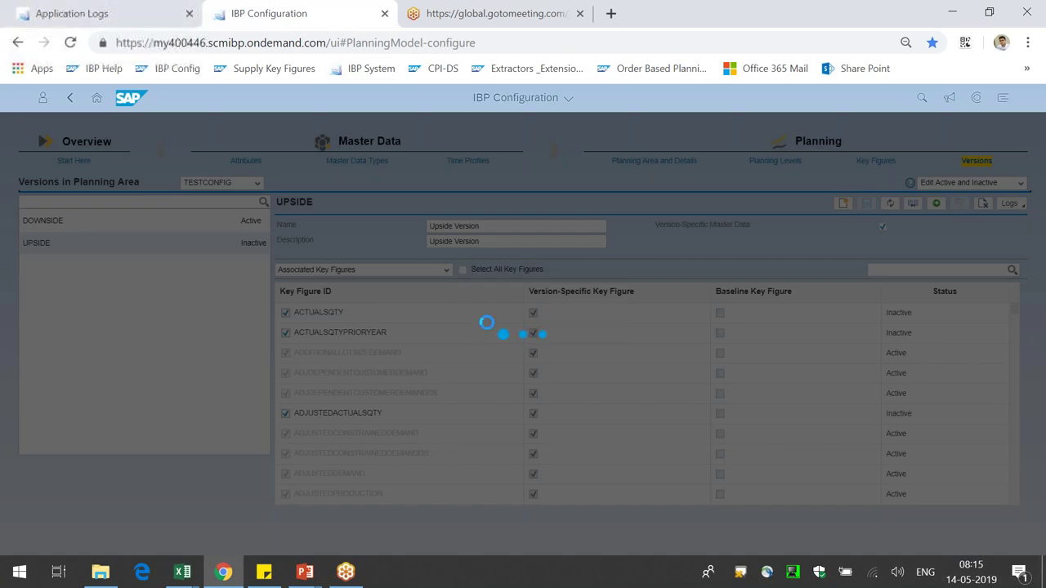
left_click(131, 14)
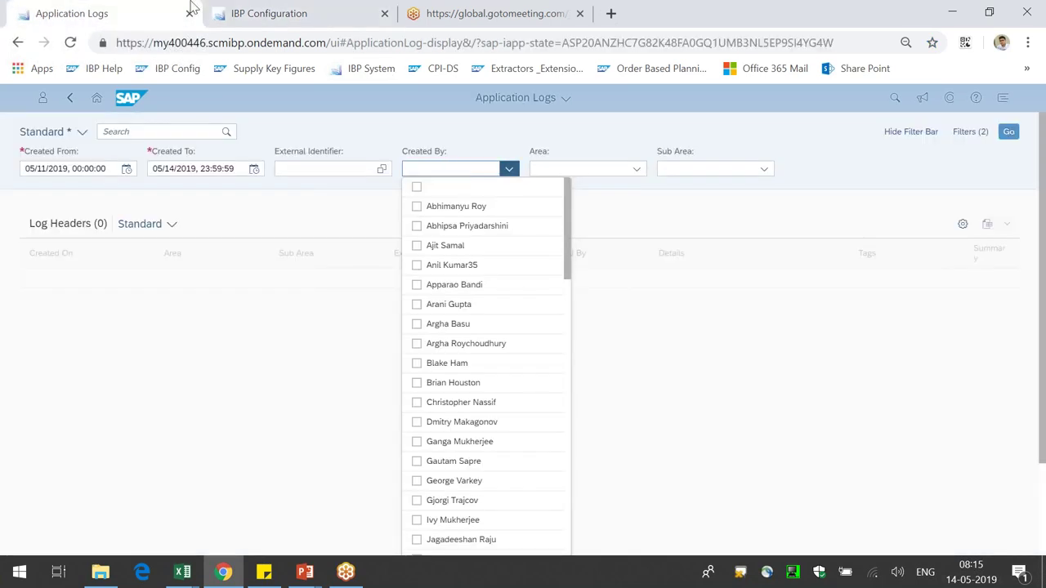
key("ctrl+Tab")
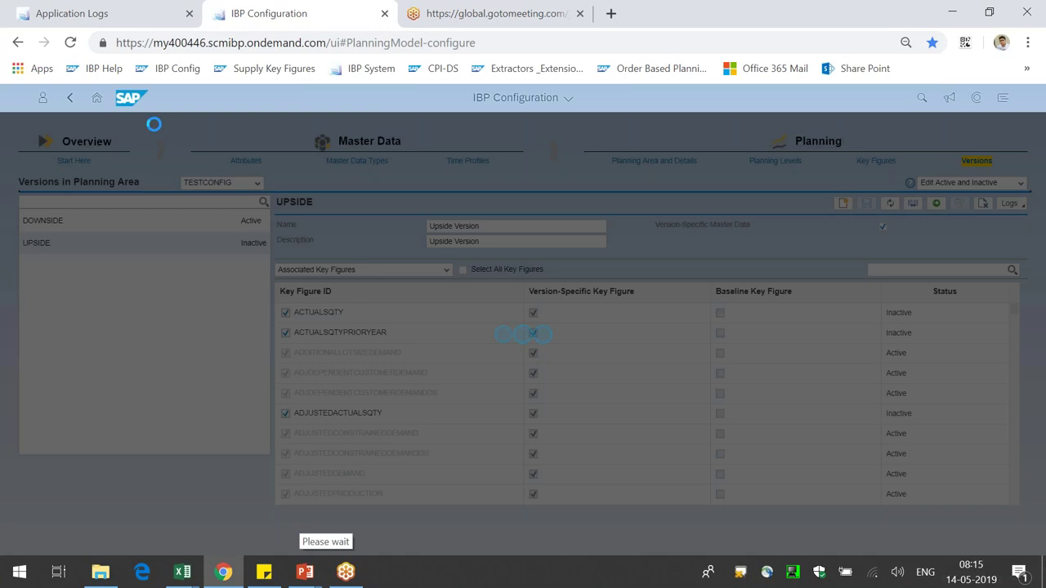
key("ctrl+shift+Tab")
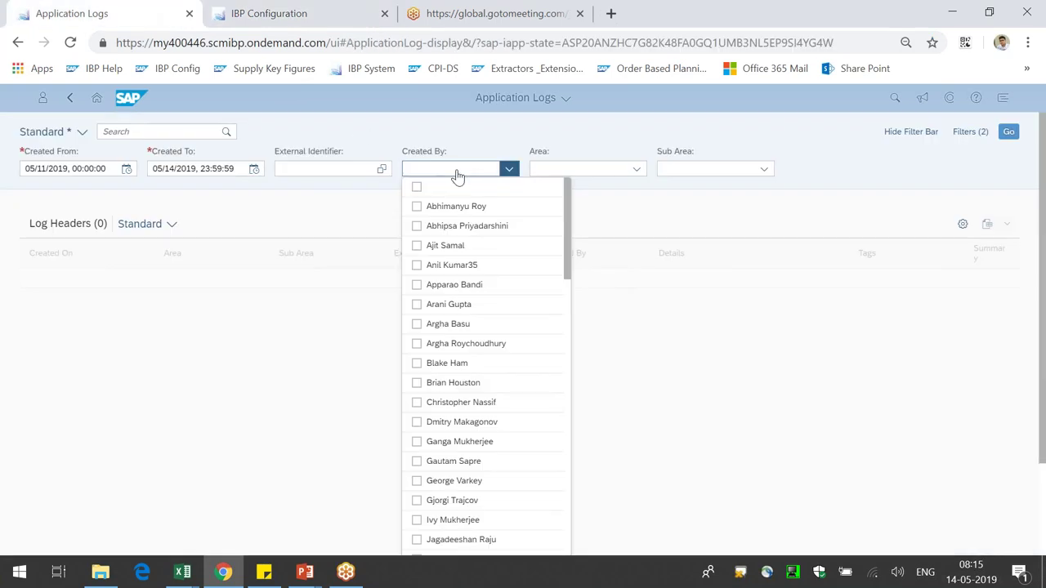
left_click(270, 14)
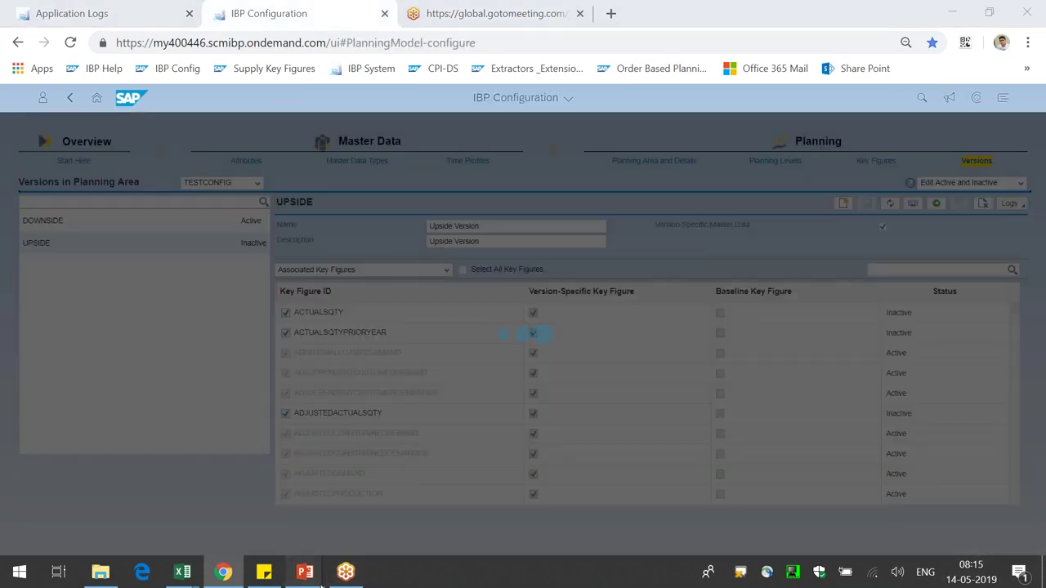
mouse_move(319, 582)
left_click(352, 515)
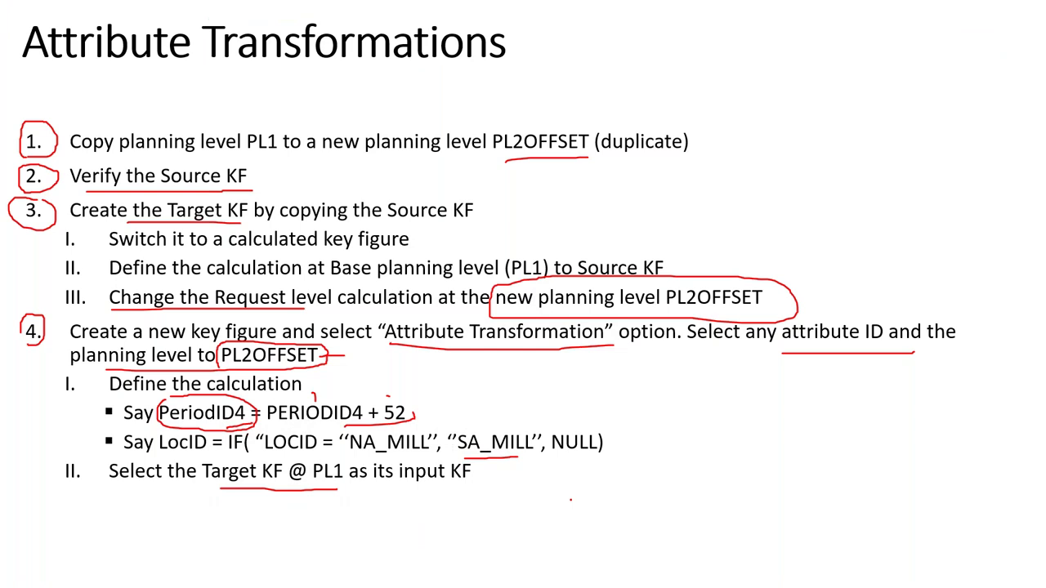
- End the slide show, discard the ink annotations, and return to the SAP IBP browser
key("Escape")
left_click(562, 335)
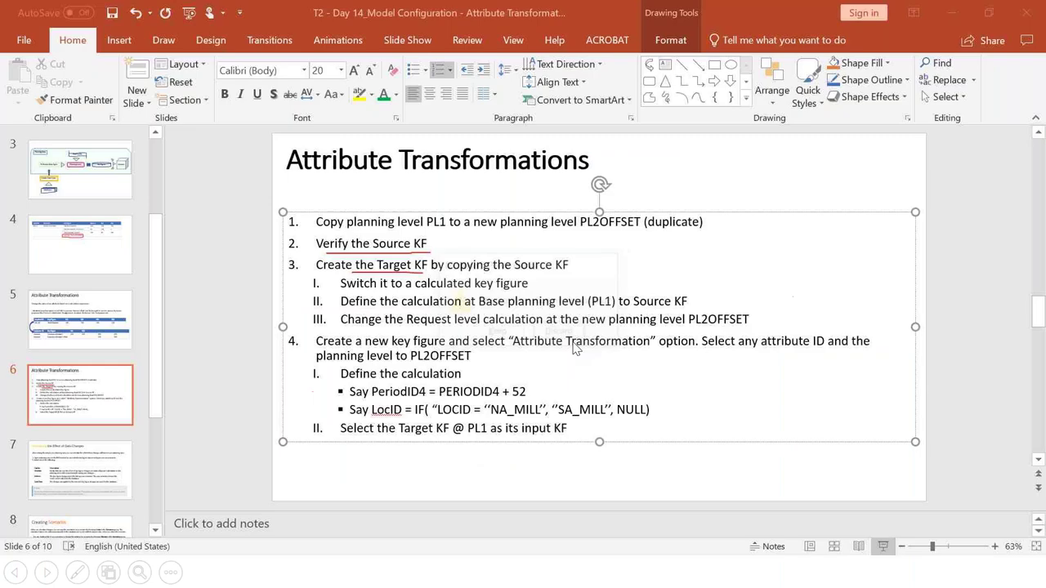
left_click(212, 442)
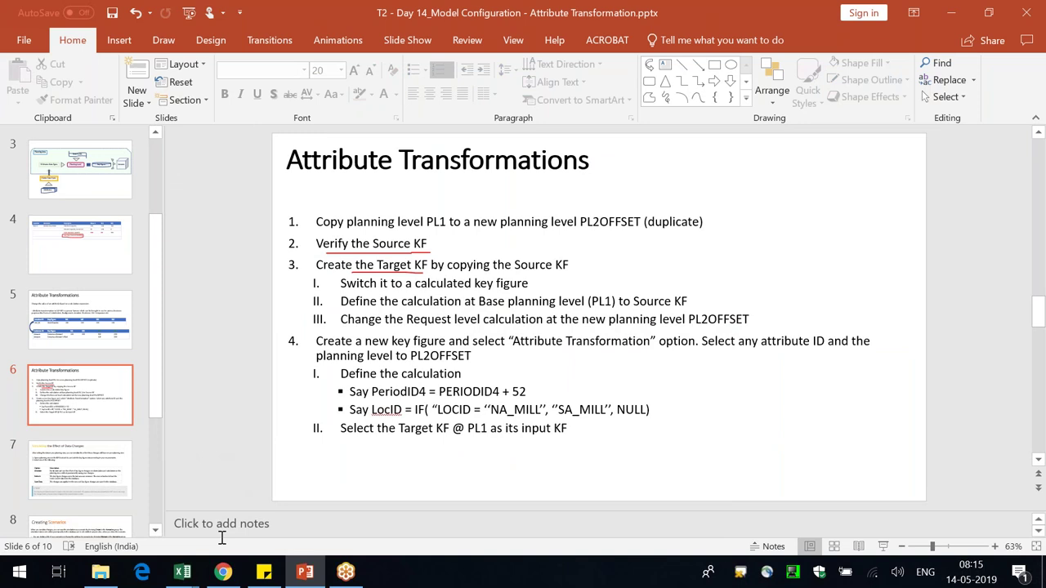
left_click(223, 572)
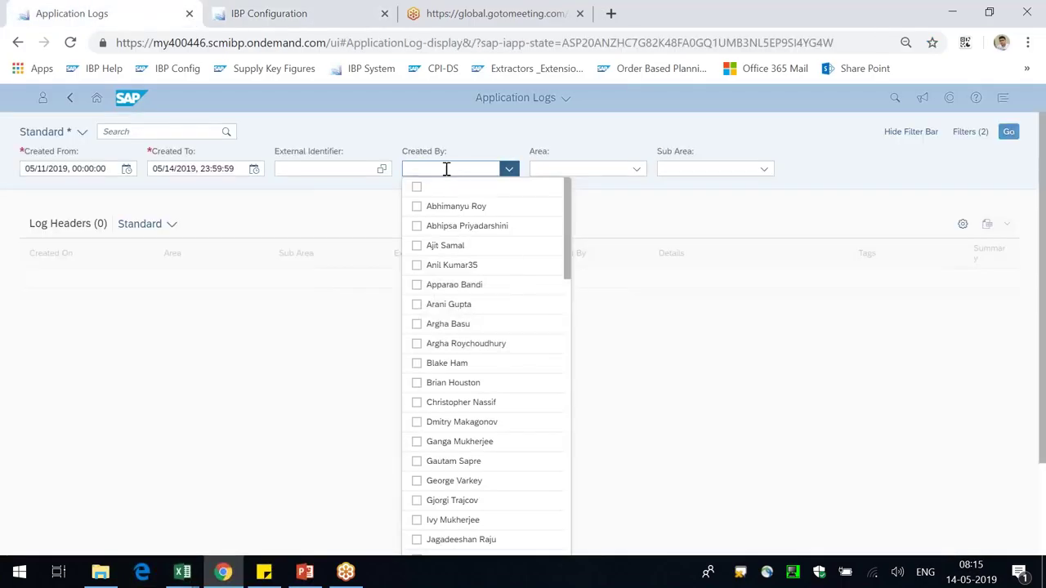
- Filter logs by the presenter's user in Created By and open the latest TESTCONFIG activation log
type("Ve")
left_click(418, 208)
left_click(814, 182)
left_click(1007, 133)
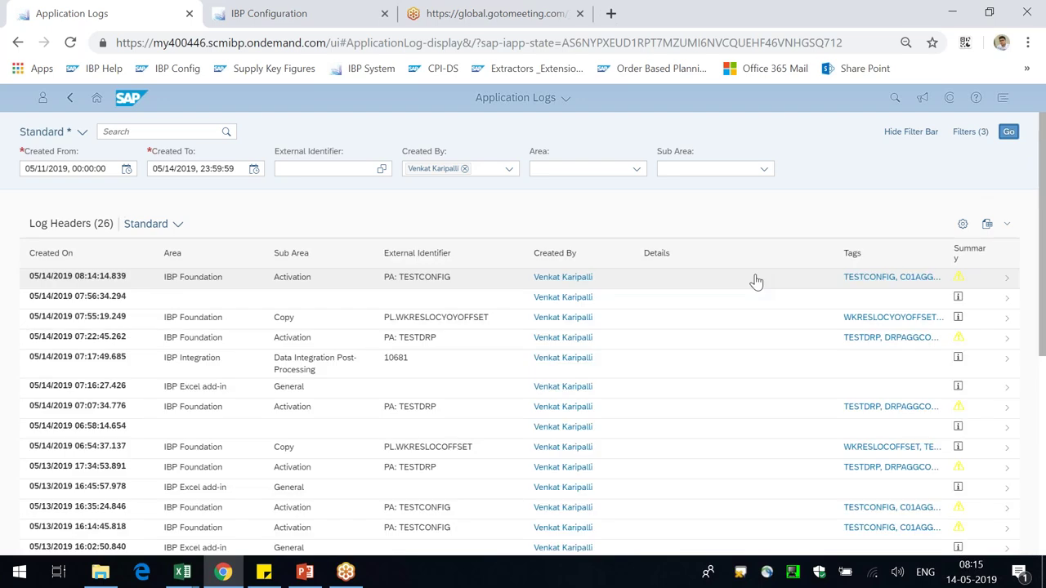
left_click(754, 279)
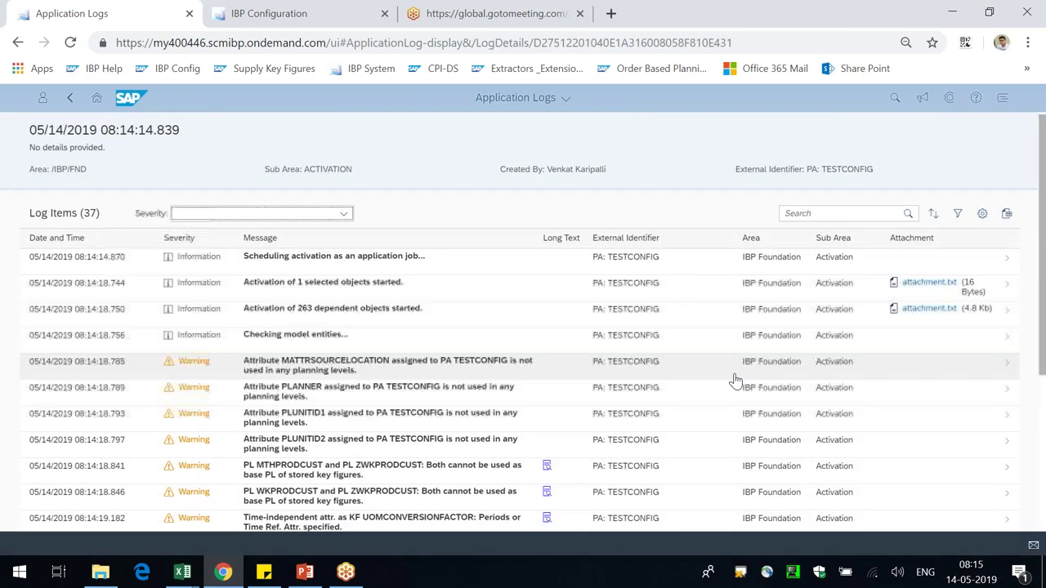
scroll(735, 377, "down", 10)
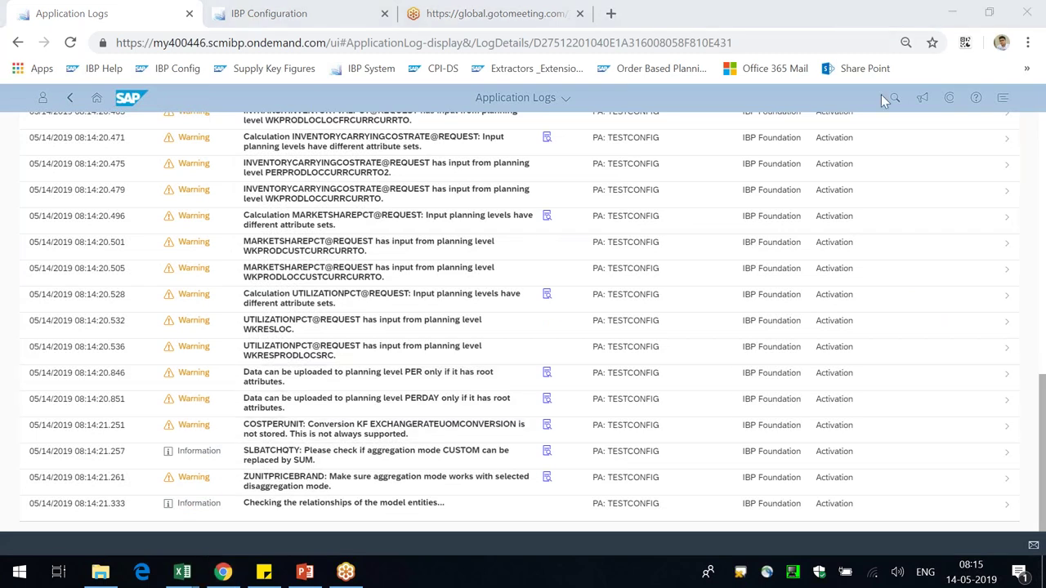
- Load the IBP System in a new tab, open Key Figures, then switch to Excel's Book1
left_click(318, 11)
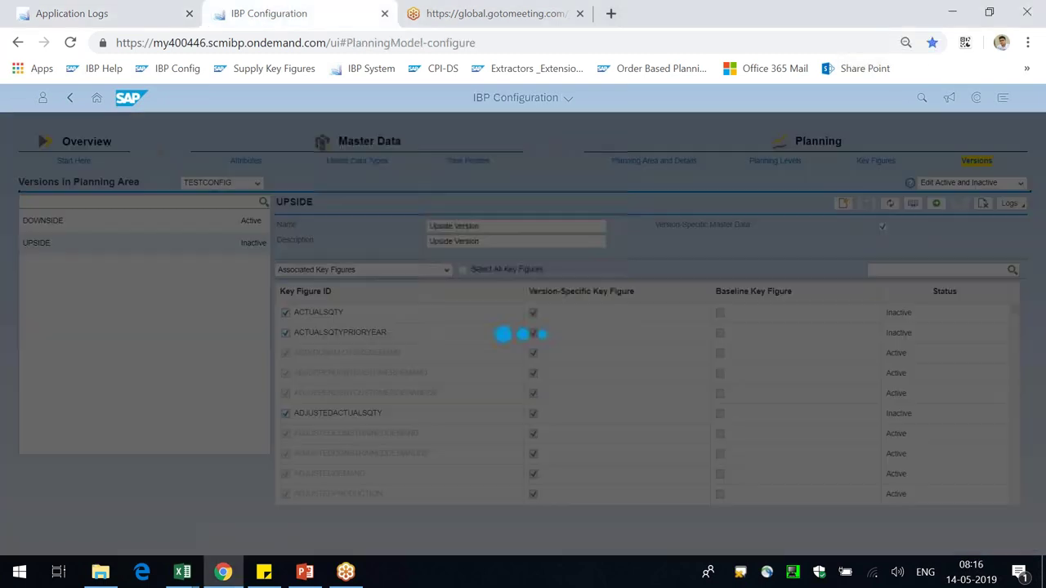
left_click(612, 13)
left_click(375, 70)
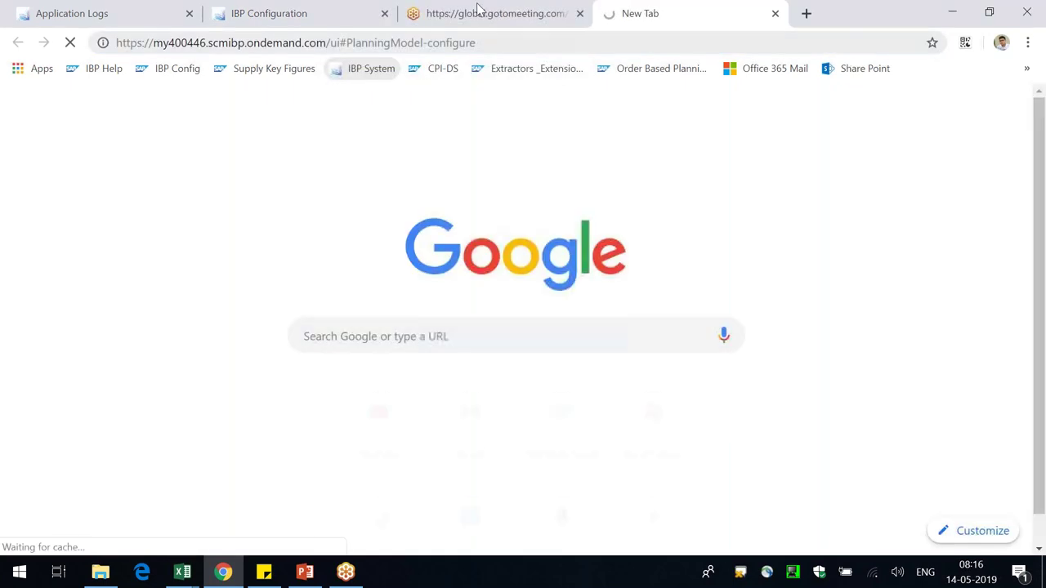
left_click_drag(481, 10, 490, 12)
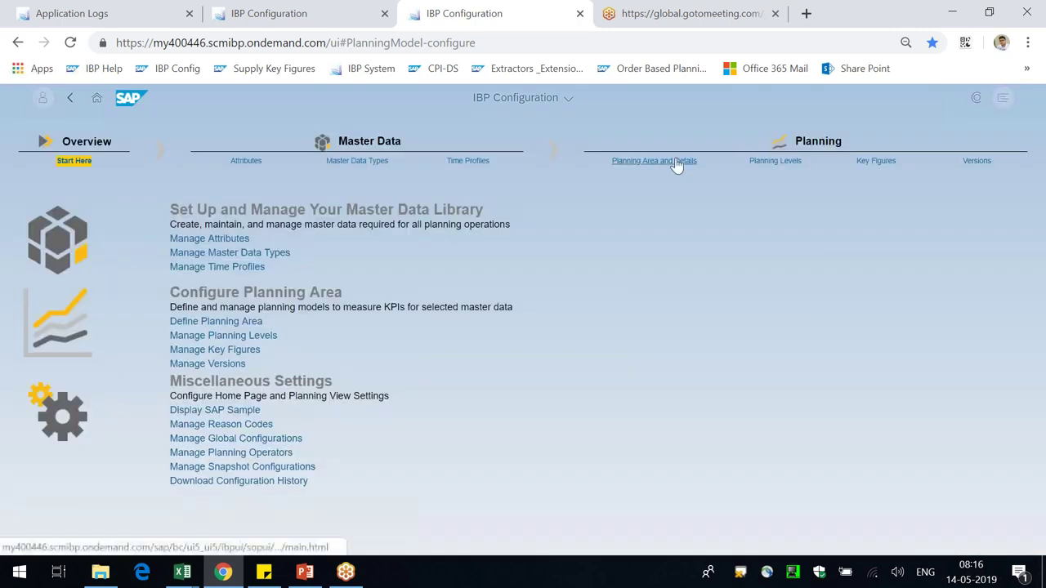
left_click(854, 176)
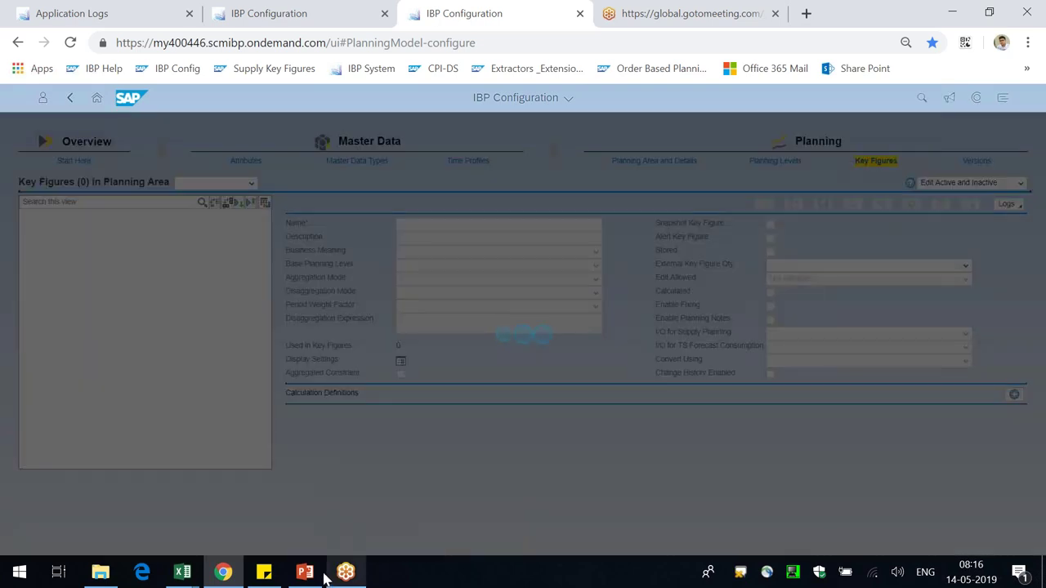
left_click(183, 574)
left_click(333, 487)
- Enter C in K14 and A+B in L14
left_click(384, 390)
type("C")
key("Tab")
type("A")
key("Tab")
type("=")
key("Right")
key("Escape")
key("Left")
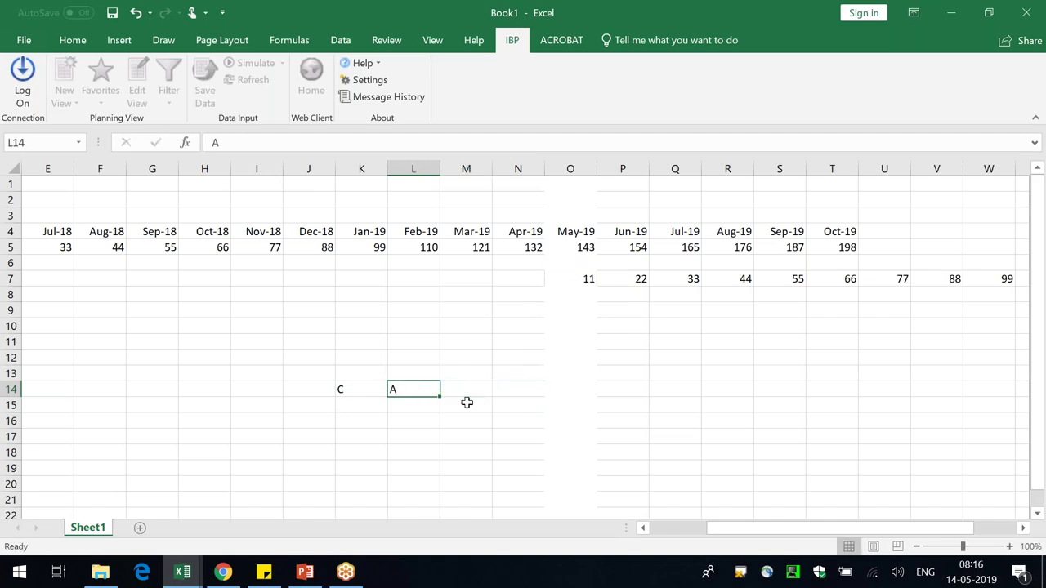
type("A+B")
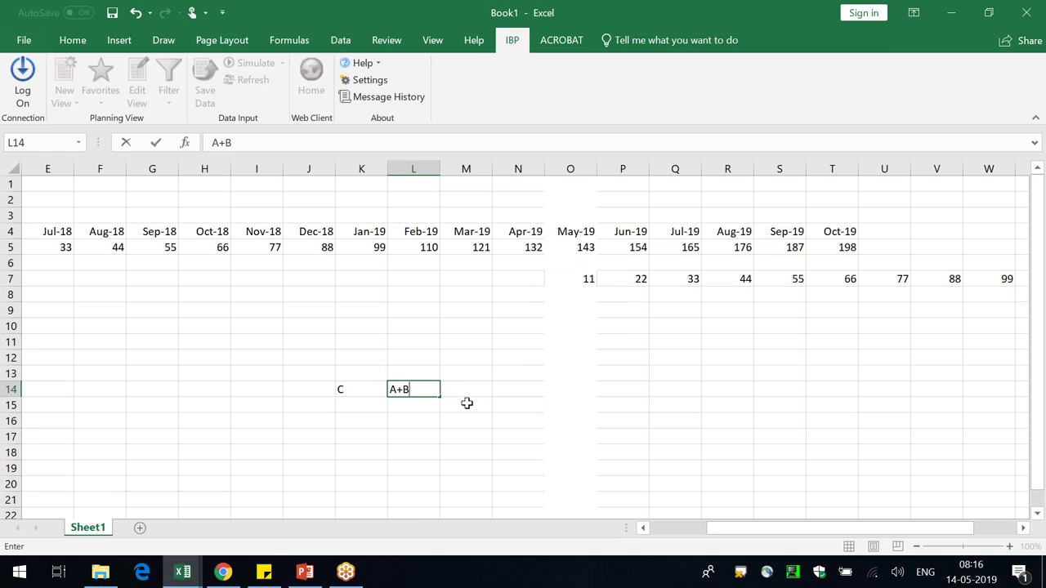
key("Return")
key("Up")
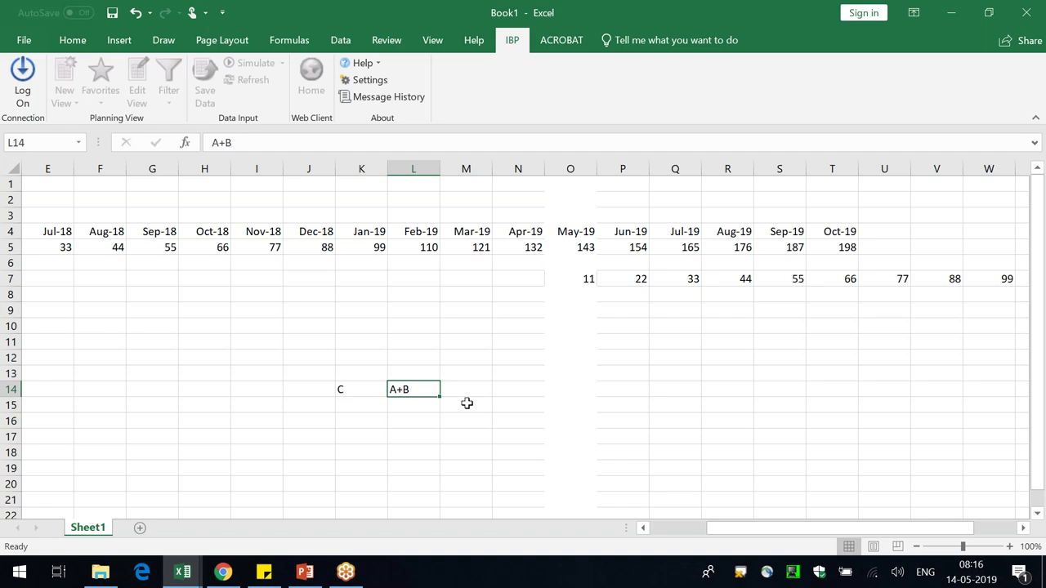
key("Return")
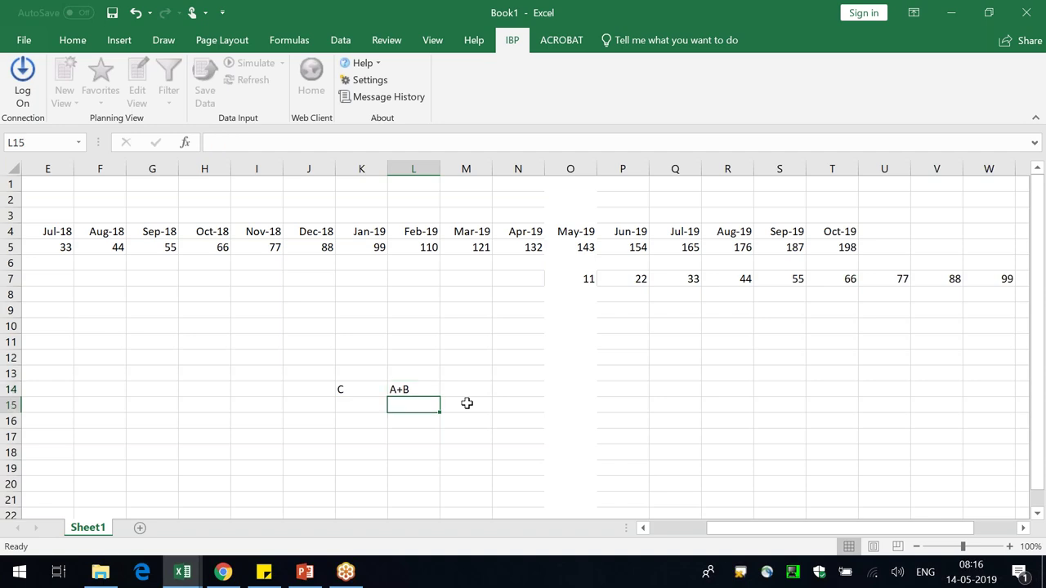
key("Left")
key("Up")
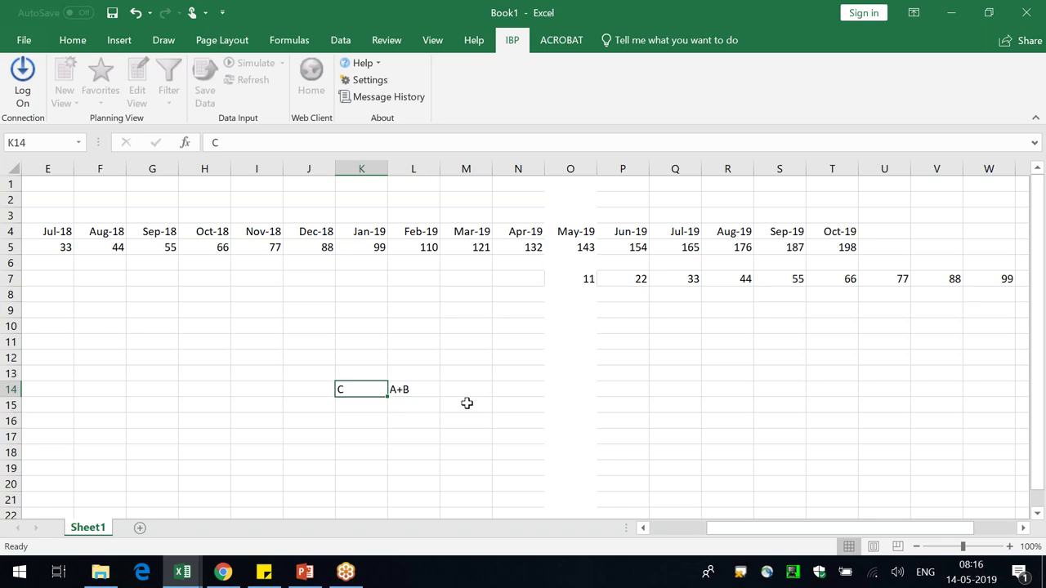
key("Right")
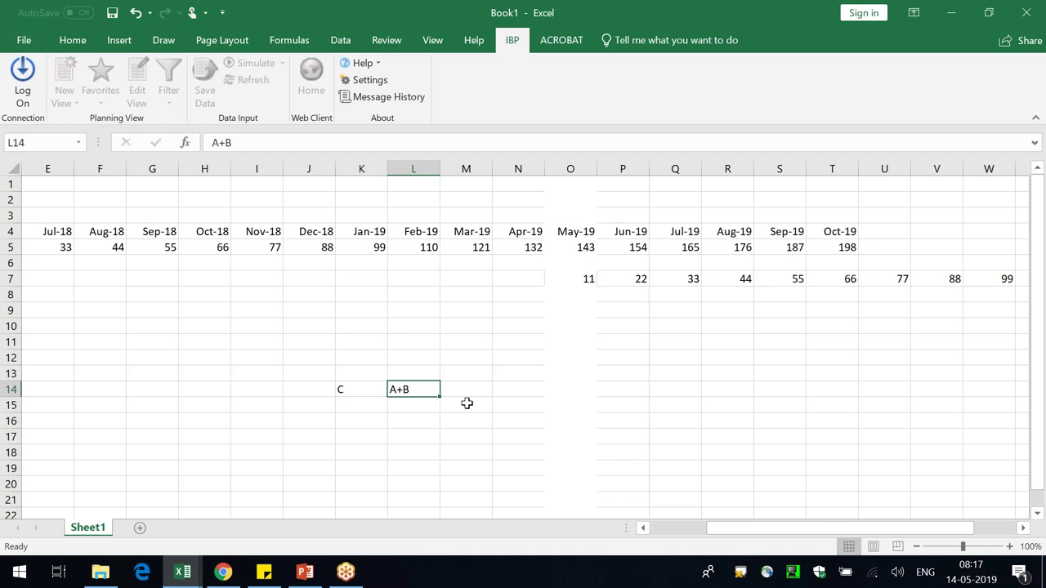
- Enter A in L16 with Stored in M16, and B in L17
left_click(418, 421)
type("A")
left_click(465, 416)
type("Stored")
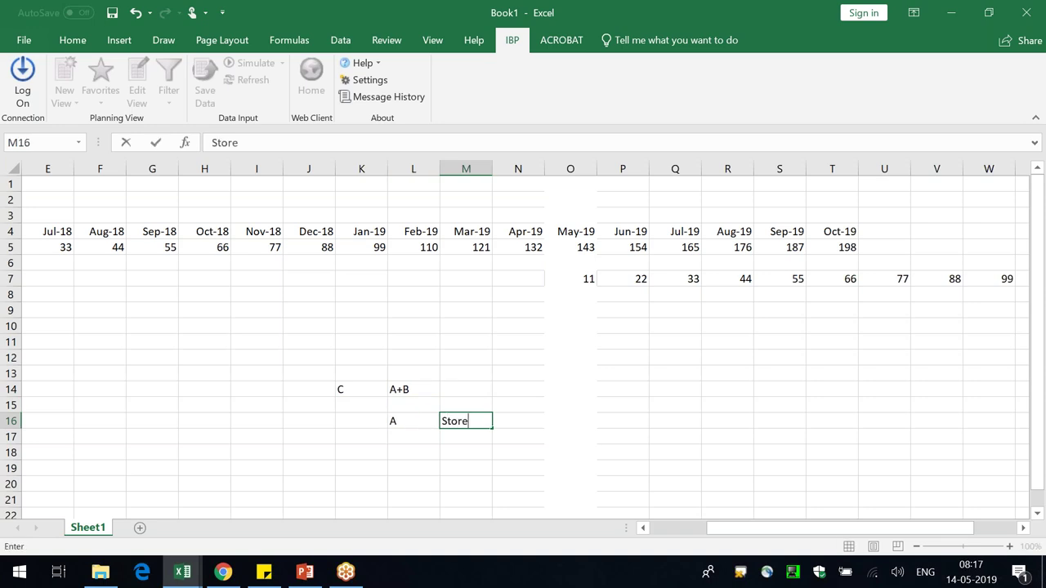
key("Return")
key("Left")
type("B")
key("Right")
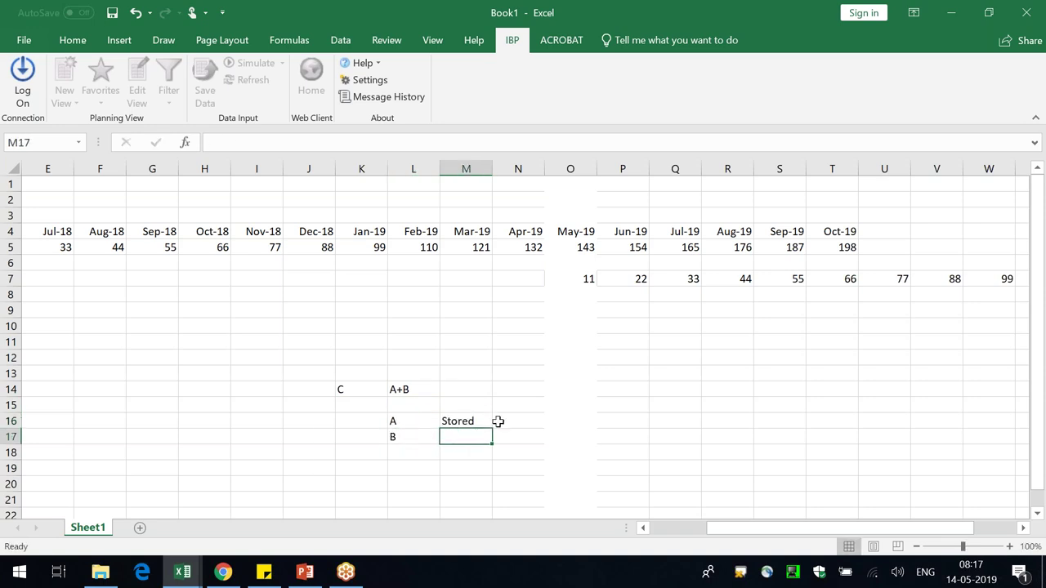
key("Left")
key("Up")
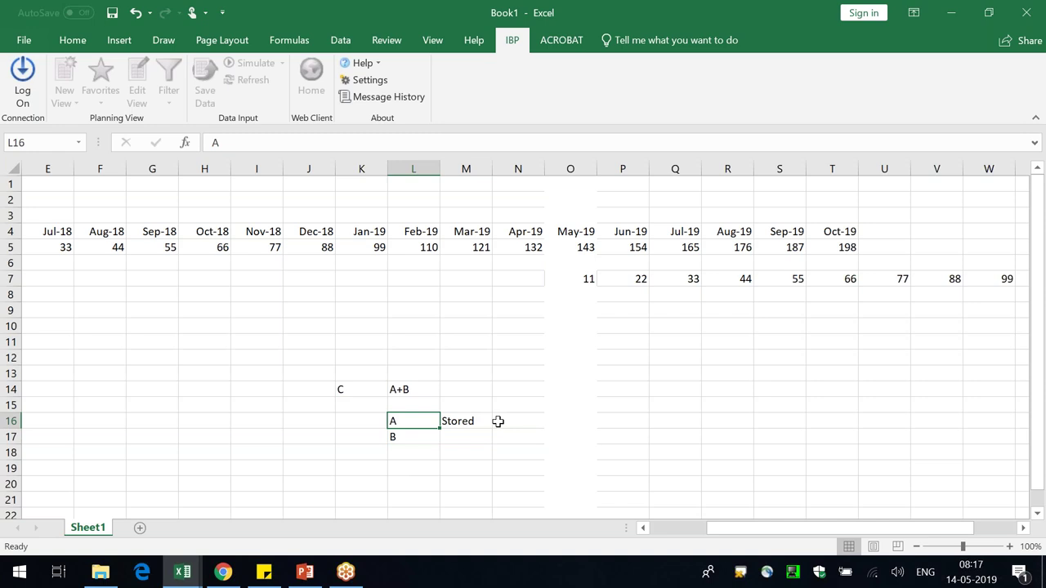
key("Down")
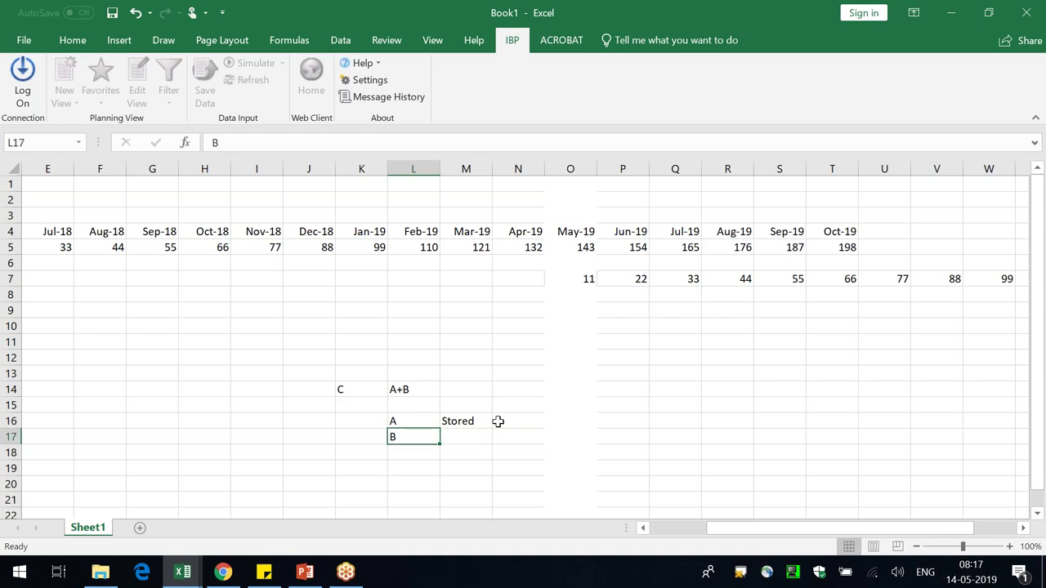
key("Right")
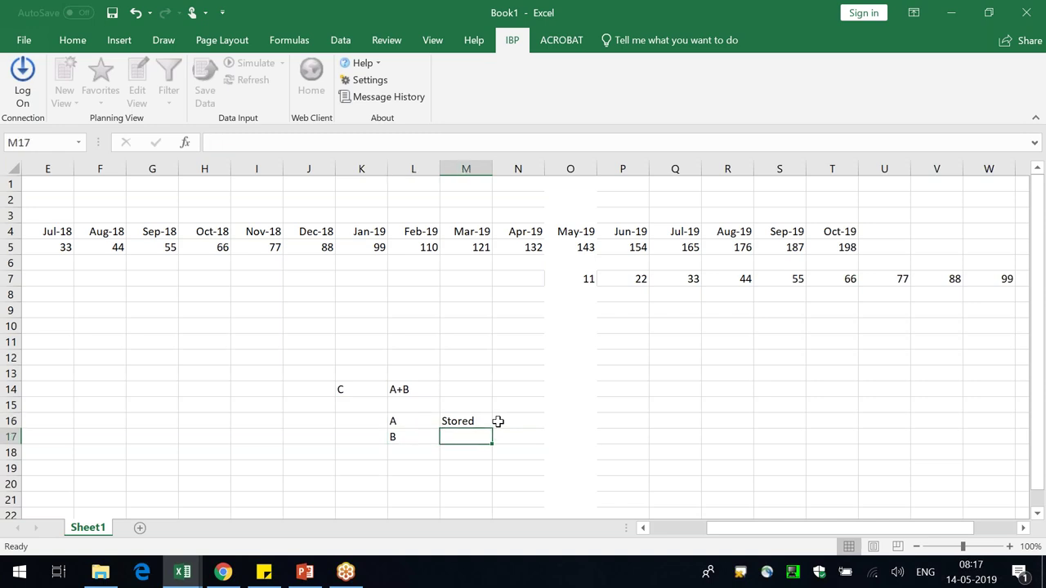
key("Left")
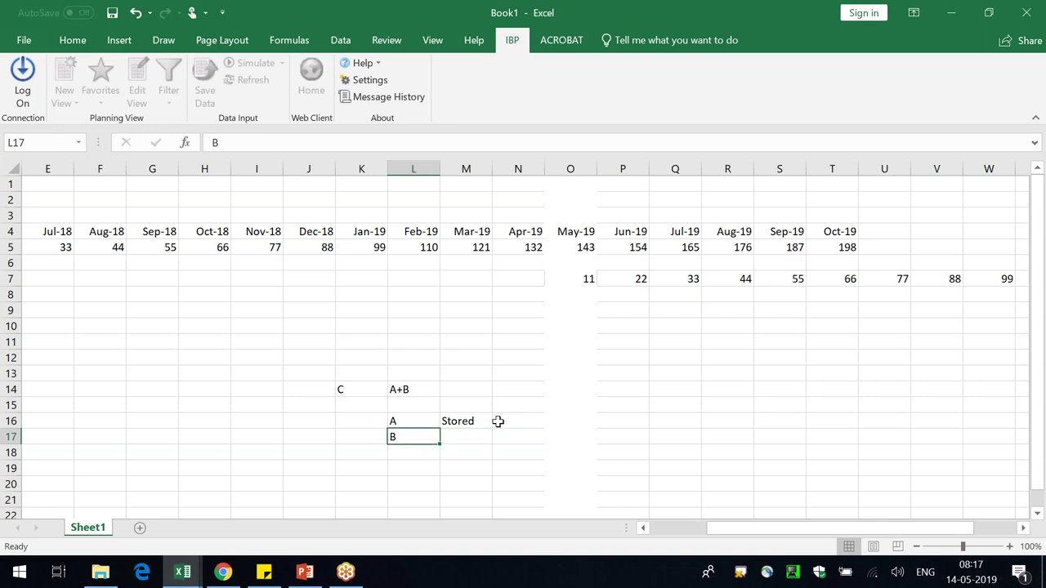
- Enter B in K12 and X-Y in L12
key("Up")
key("Up")
key("Up")
key("Up")
key("Up")
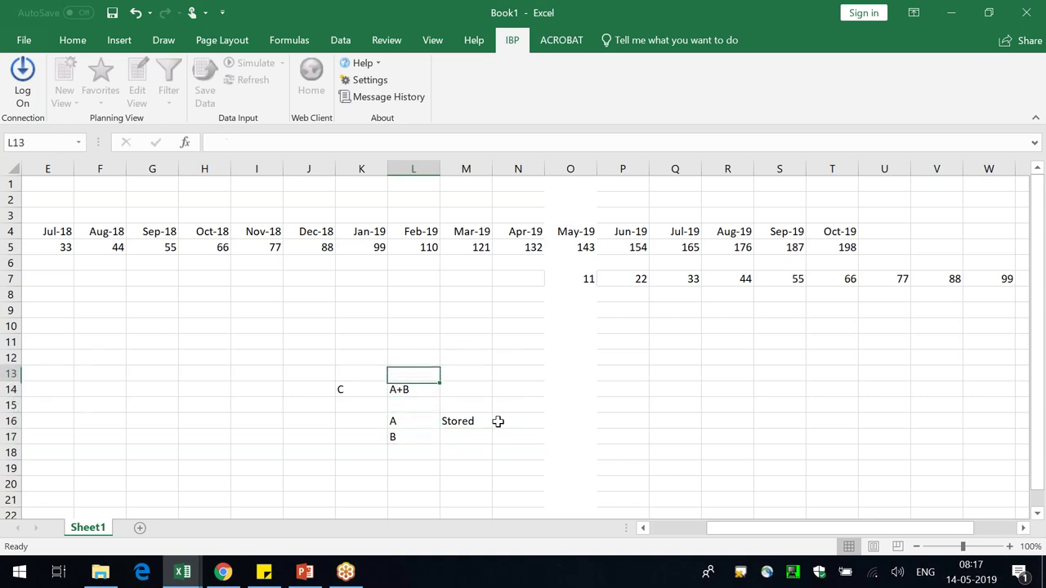
key("Left")
type("B")
key("Right")
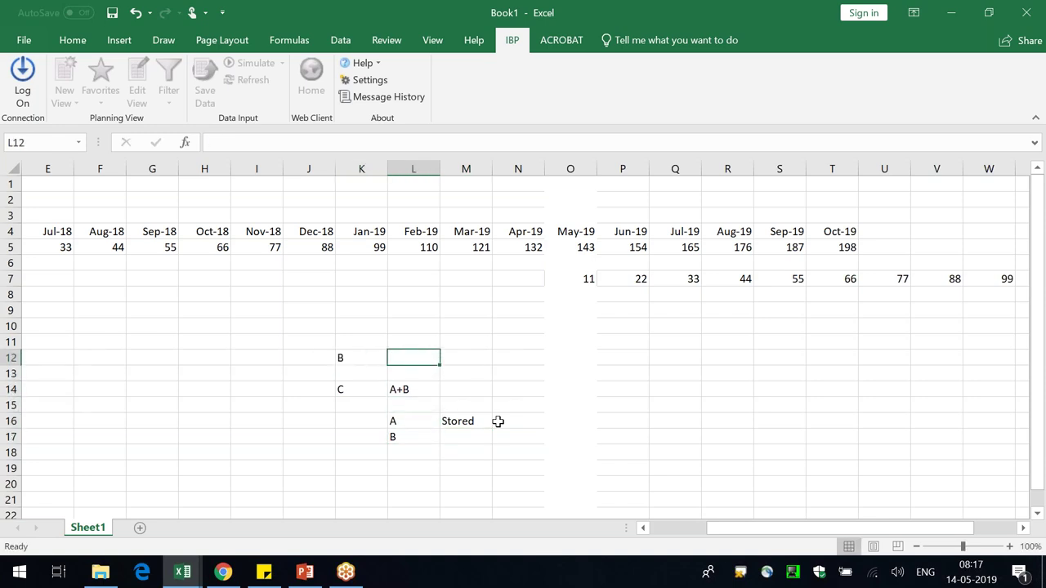
type("X-Y")
key("Return")
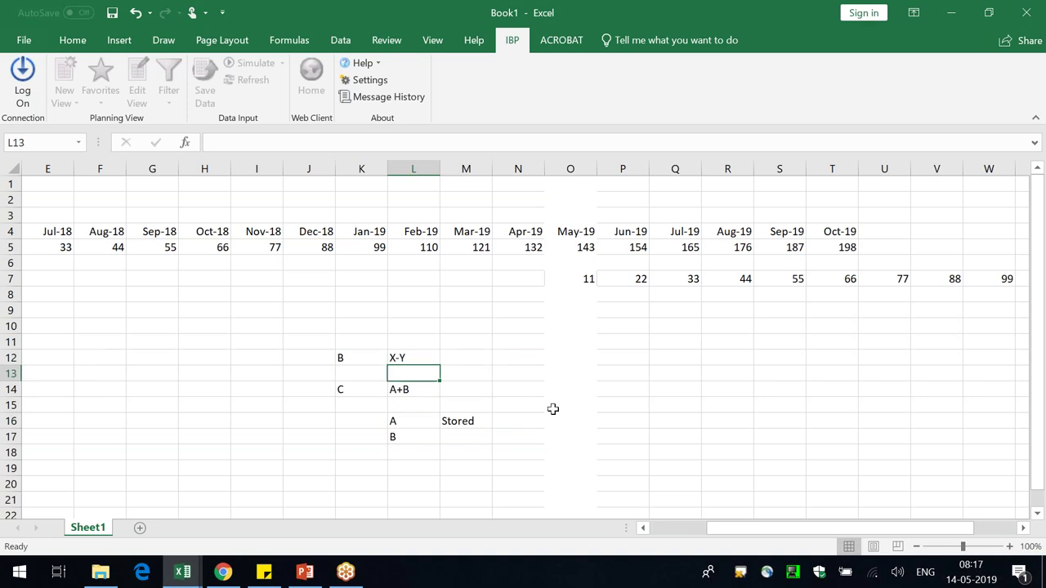
- Label M11:N11 as X and Y with values 50 and 10 in M12:N12
left_click(458, 438)
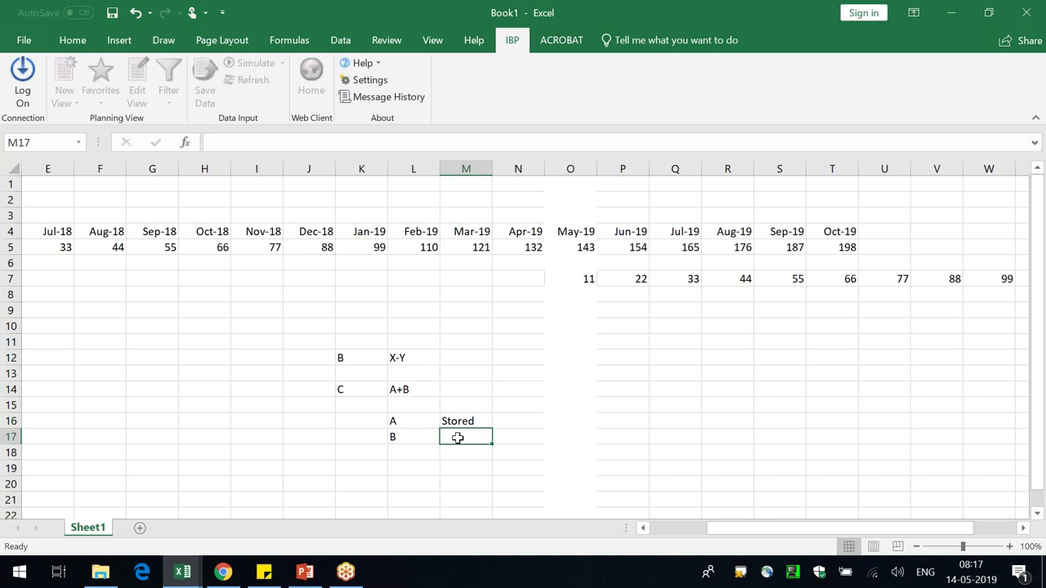
left_click(463, 342)
type("X")
left_click(511, 344)
type("Y")
key("Return")
key("Left")
type("50")
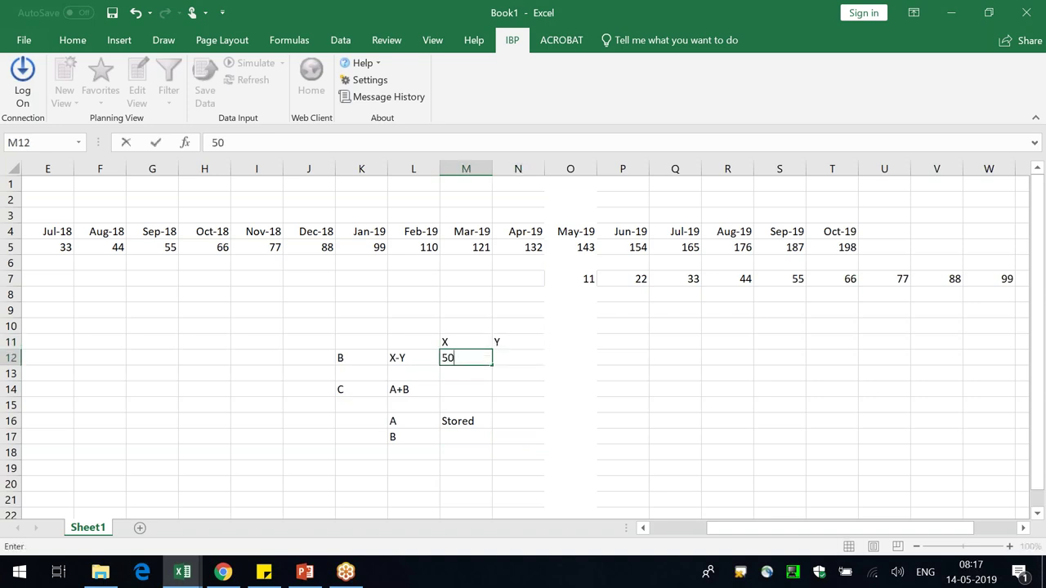
key("Tab")
type("10")
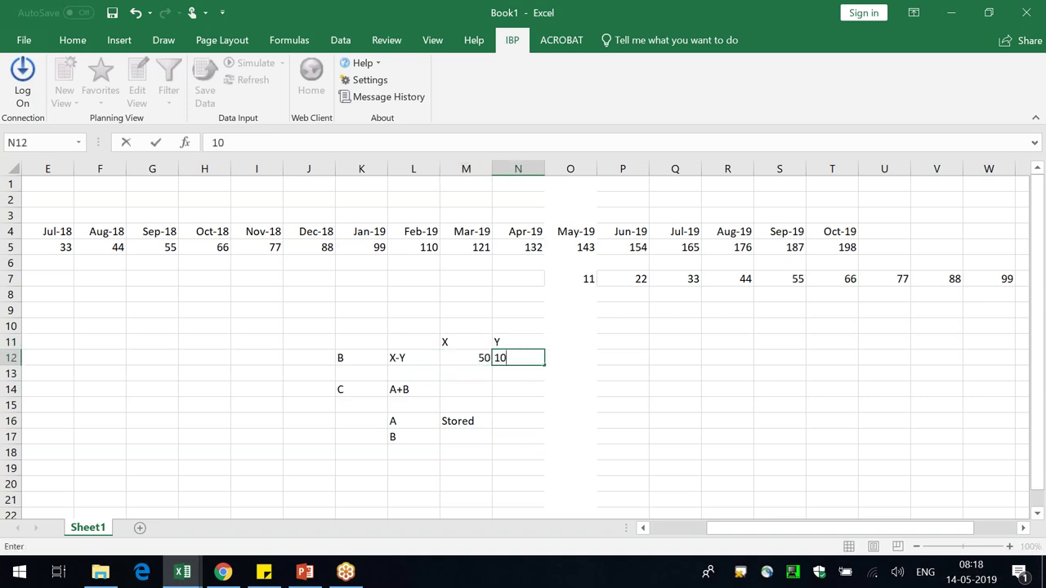
key("Return")
- Enter A in L10 with the value 100 in M10
key("Up")
key("Up")
key("Up")
key("Left")
key("Left")
type("A")
key("Tab")
type("100")
key("Return")
- Fill in 100 beside Stored, 40 for B, and 140 for the total C
key("Down")
key("Down")
key("Down")
key("Down")
key("Down")
key("Right")
type("100")
key("Return")
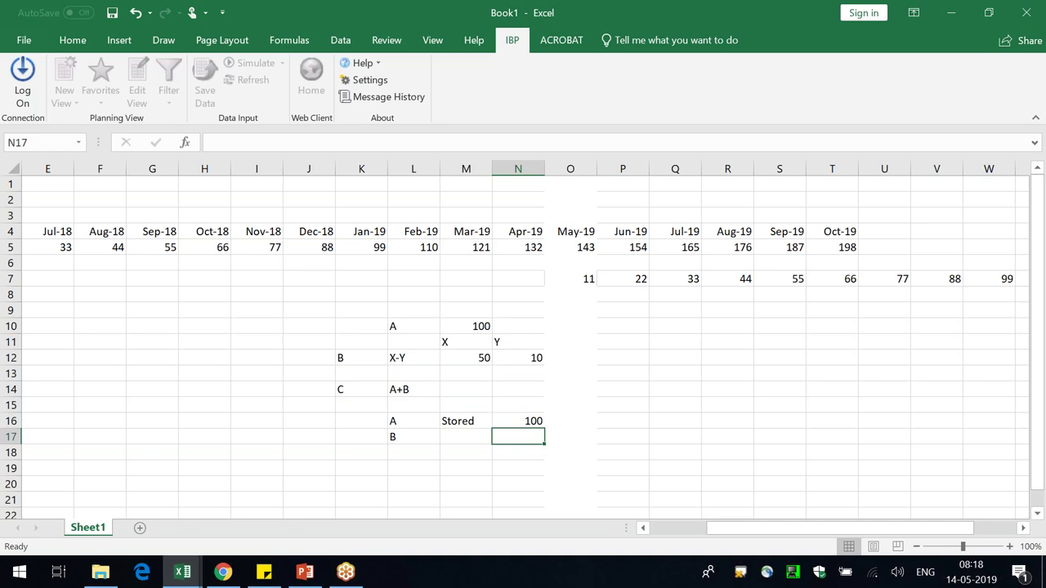
type("40")
key("Up")
key("Up")
key("Up")
type("140")
key("Return")
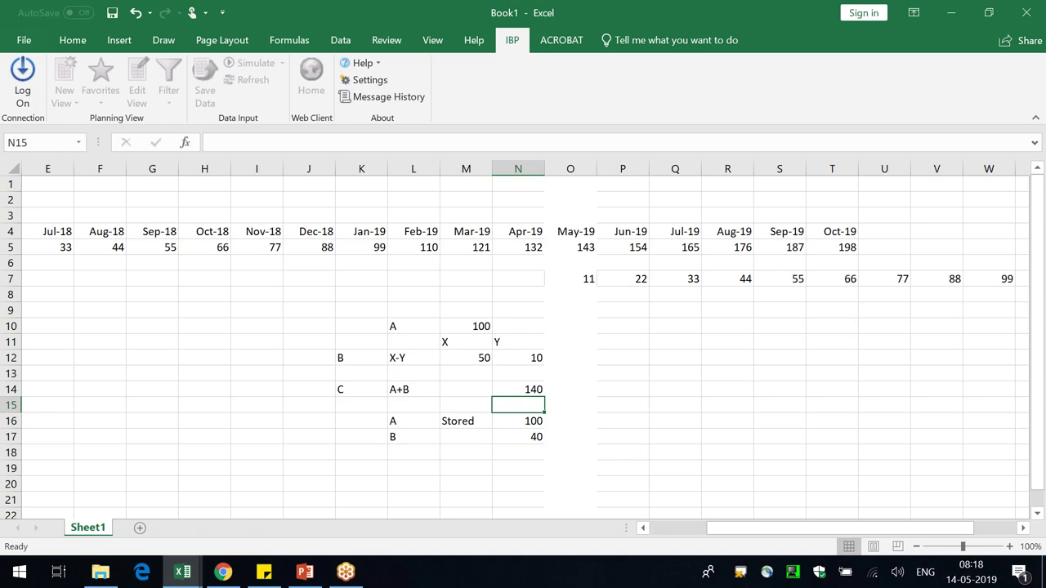
left_click(365, 358)
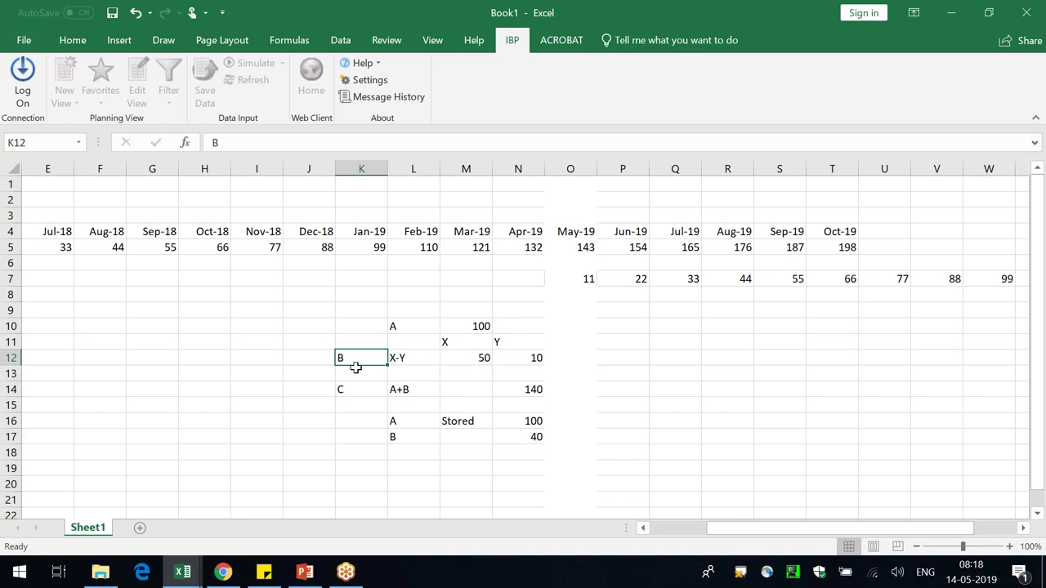
- On a new sheet, widen column F and label F5 Caluclated KF and F7 Adjusted KF
left_click(140, 528)
left_click(330, 245)
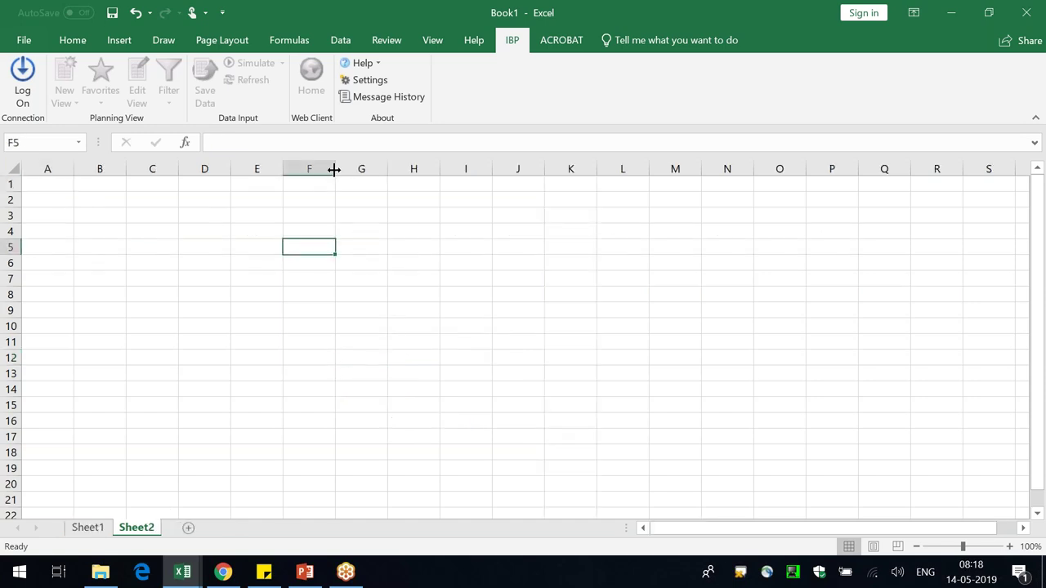
left_click_drag(335, 168, 376, 168)
type("Calucl")
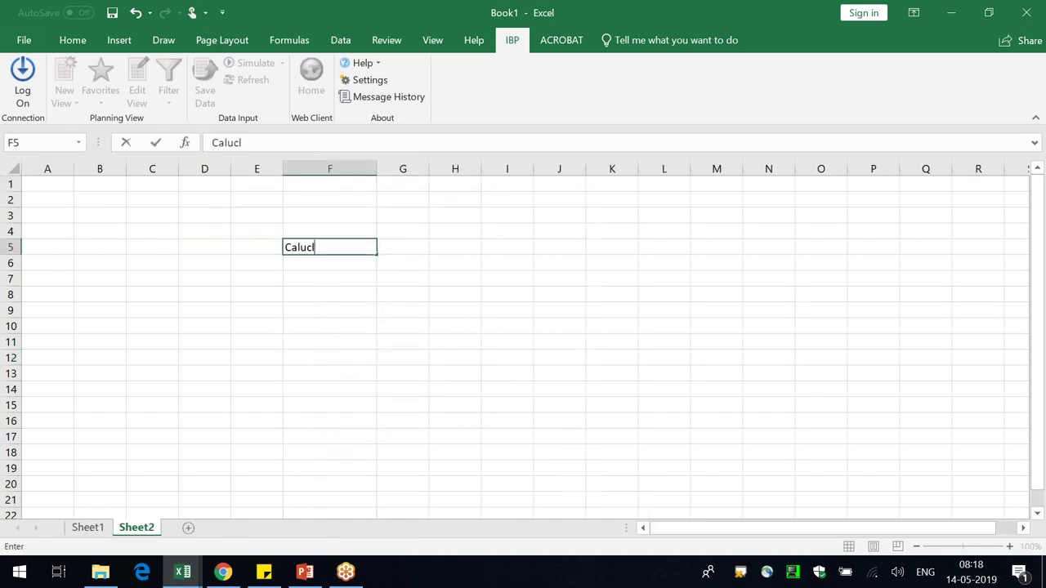
type("ated KF")
key("Tab")
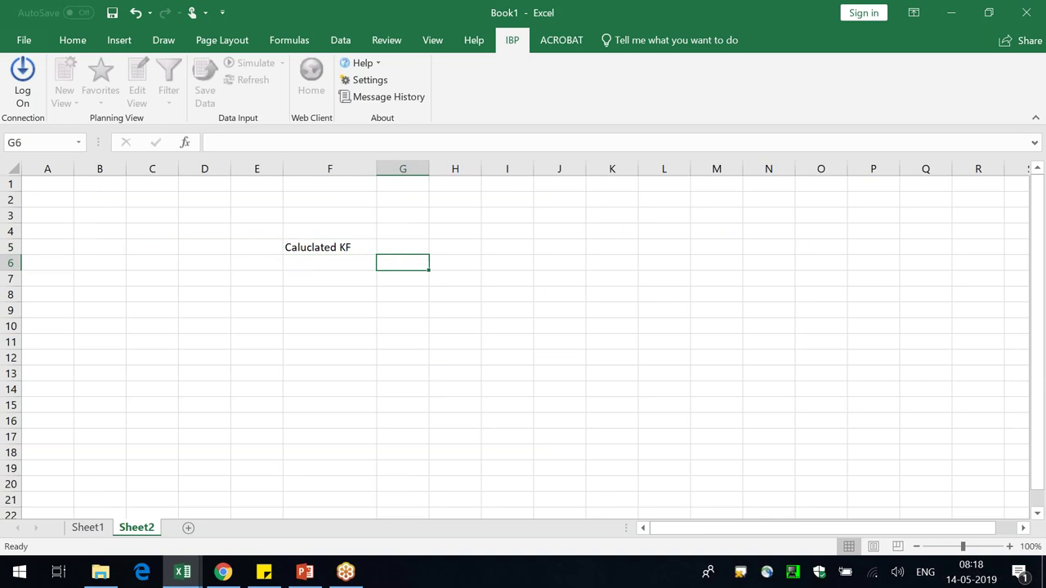
key("Down")
key("Left")
left_click(330, 279)
type("Adjusted ")
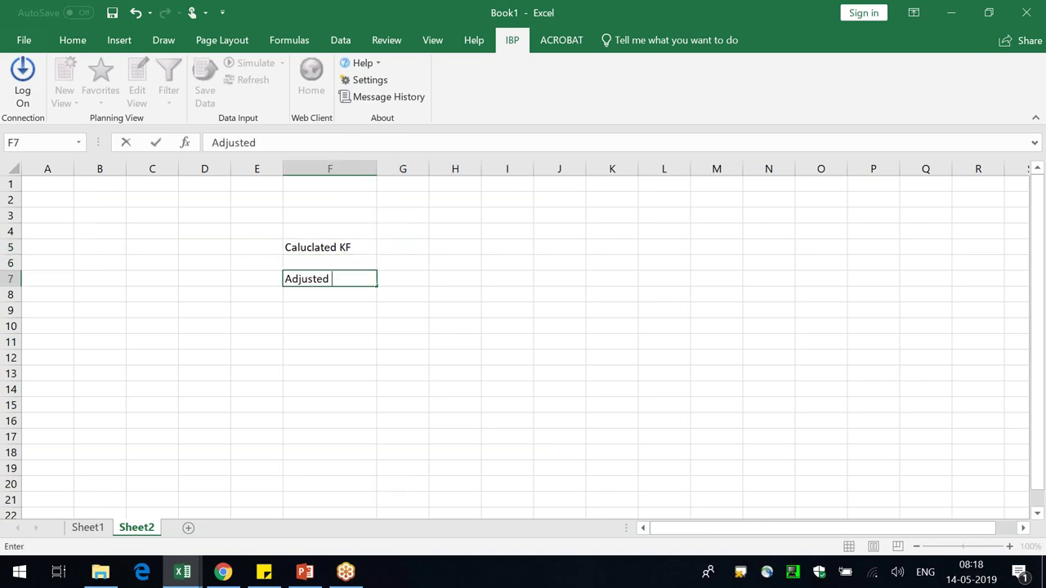
type("KF")
key("Return")
key("Right")
key("Up")
key("Up")
key("Up")
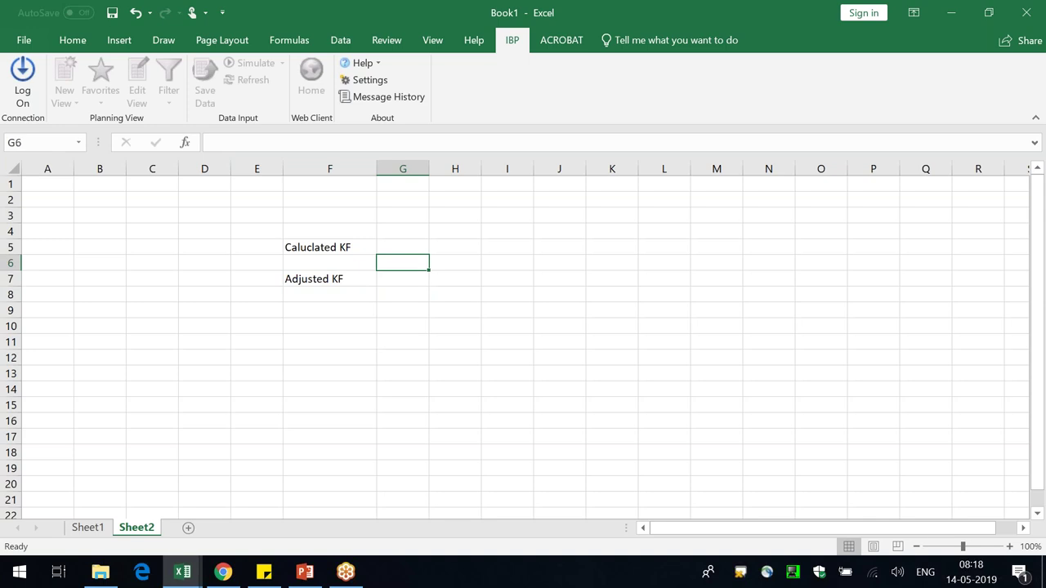
key("Left")
key("Left")
key("Right")
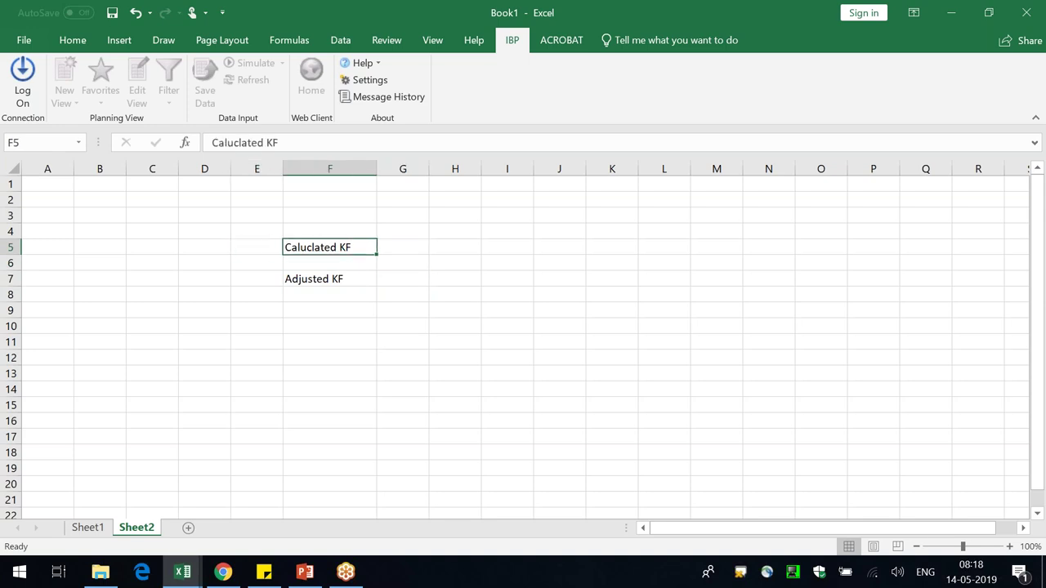
- Enter 100, 200 and 300 in G5:I5 for the Caluclated KF row
left_click(392, 247)
type("100")
key("Right")
type("200")
key("Right")
type("300")
key("Return")
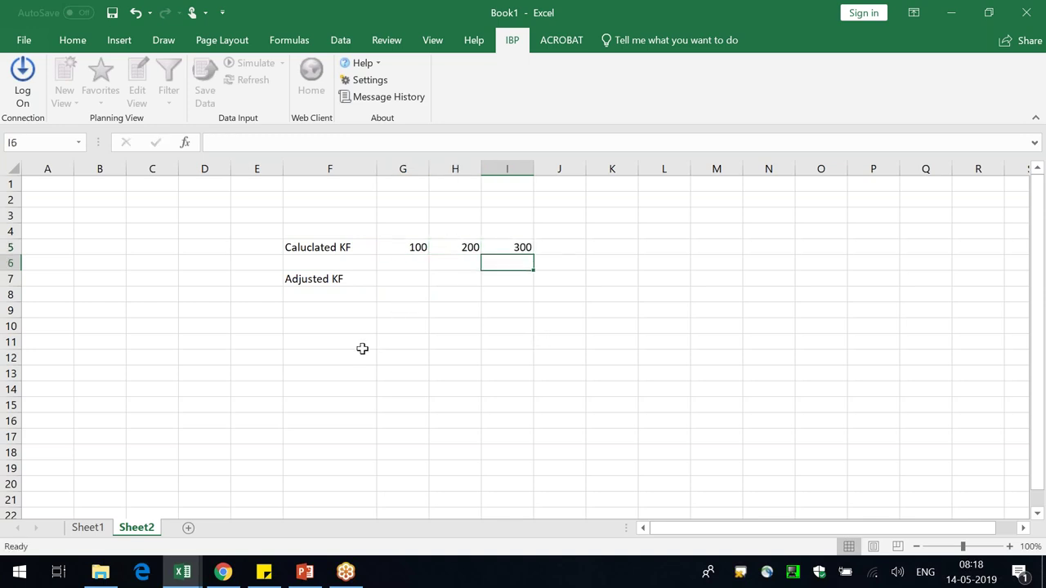
- Merge and centre F2:L2 with the note Adjusted KF = If(ISNULL('Adjusted KF'), Caluclated KF, Adjusted KF)
left_click(338, 200)
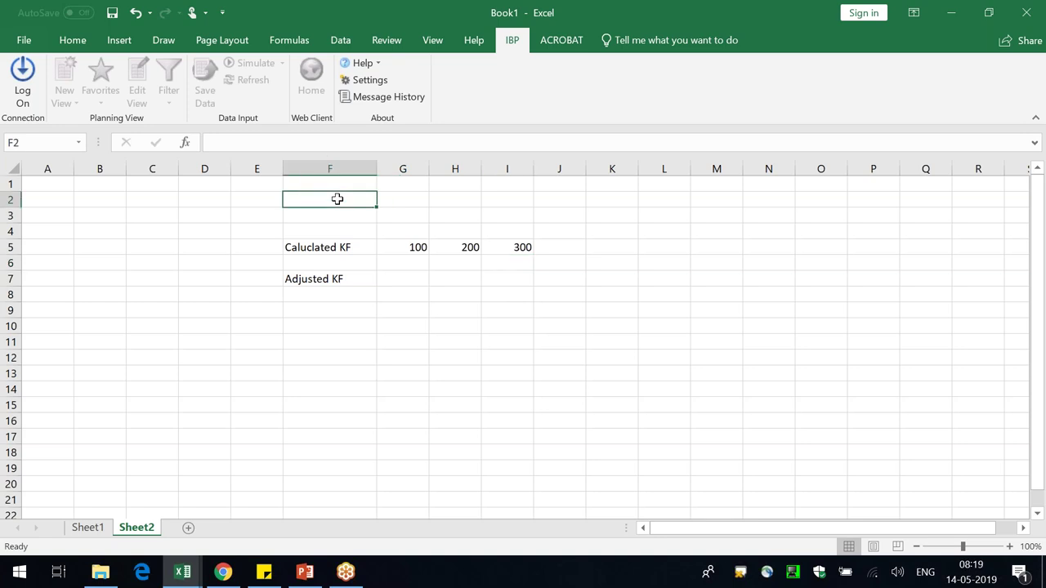
left_click_drag(666, 198, 372, 198)
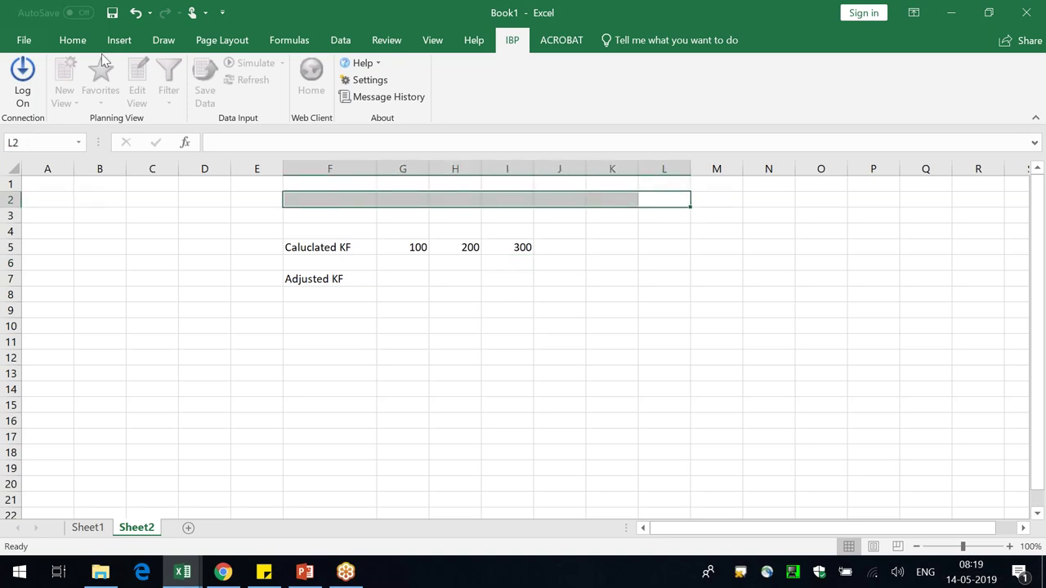
left_click(72, 40)
left_click(398, 93)
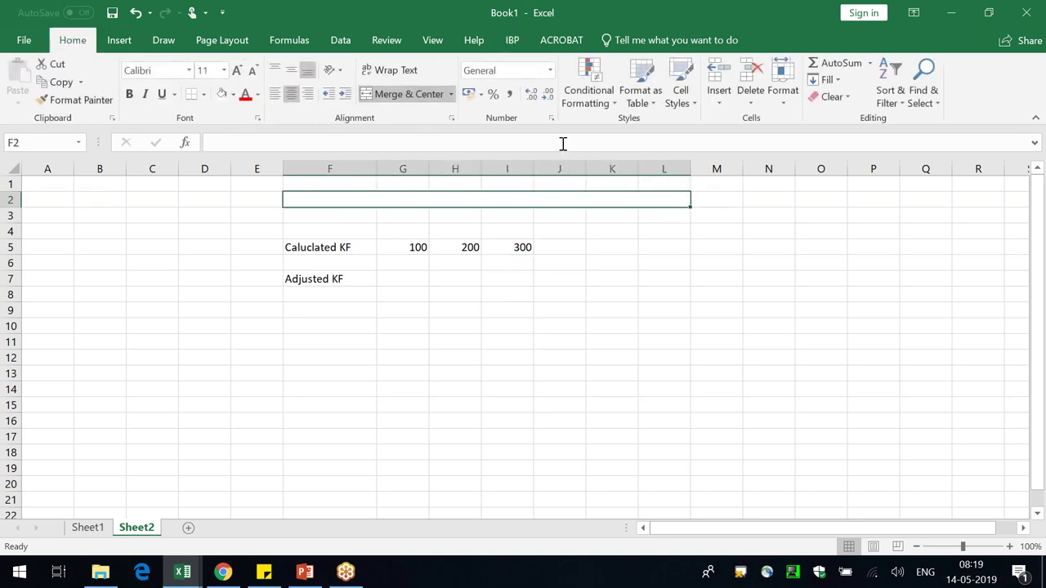
type("Adjusted KF")
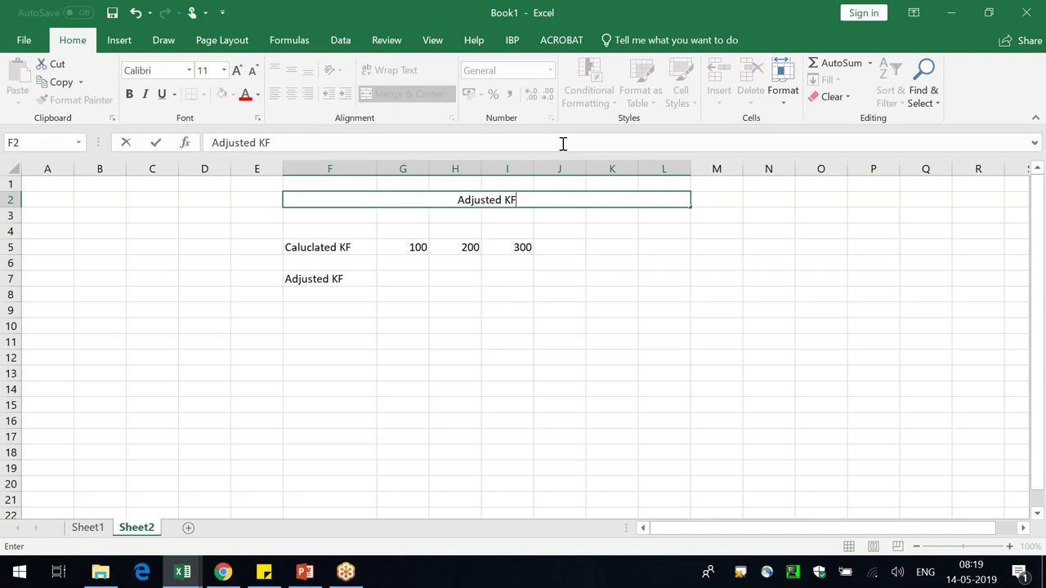
type(" = If")
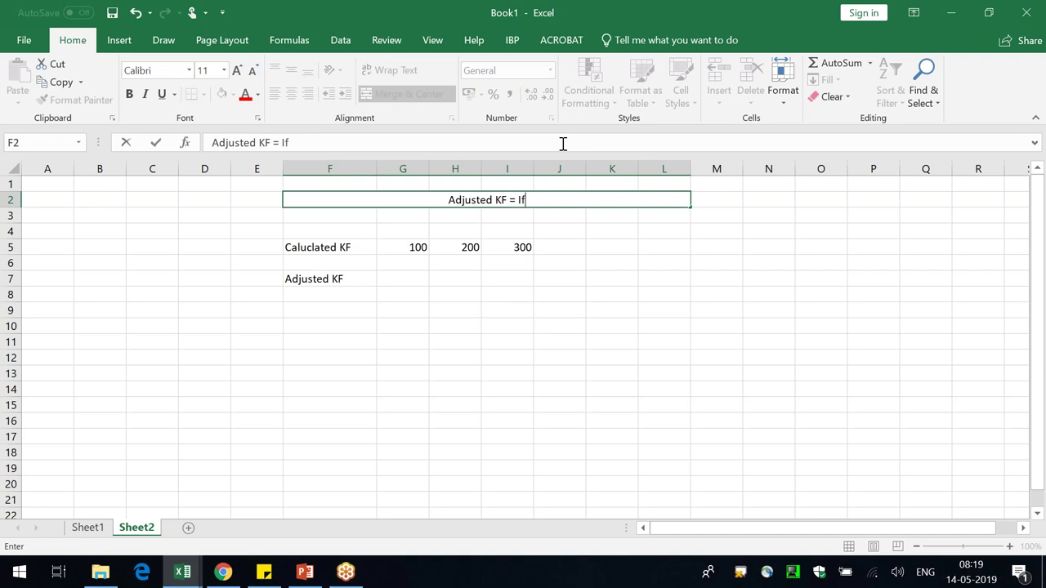
type("( ISNULL(")
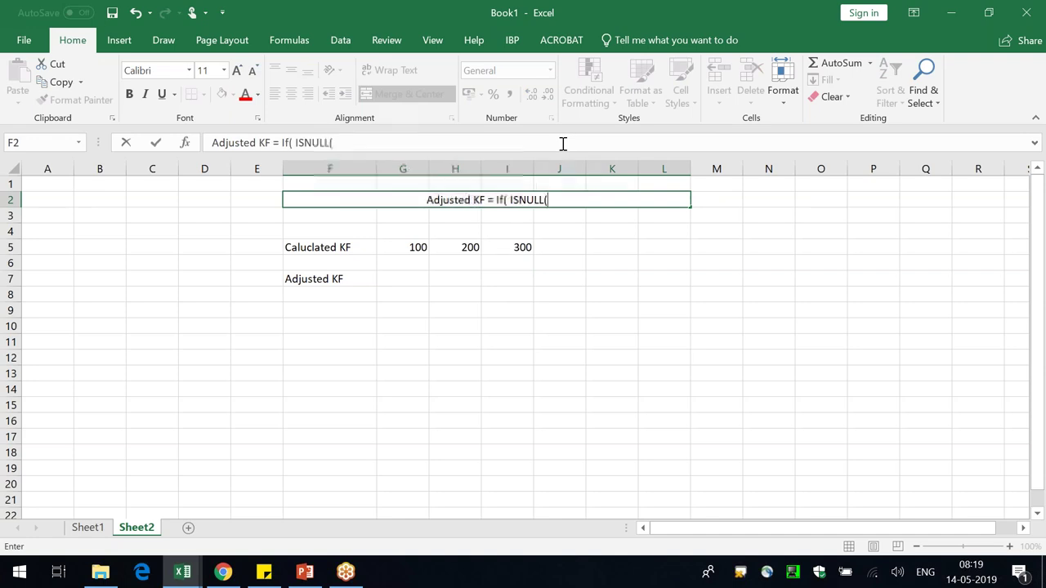
type("'Adjusted")
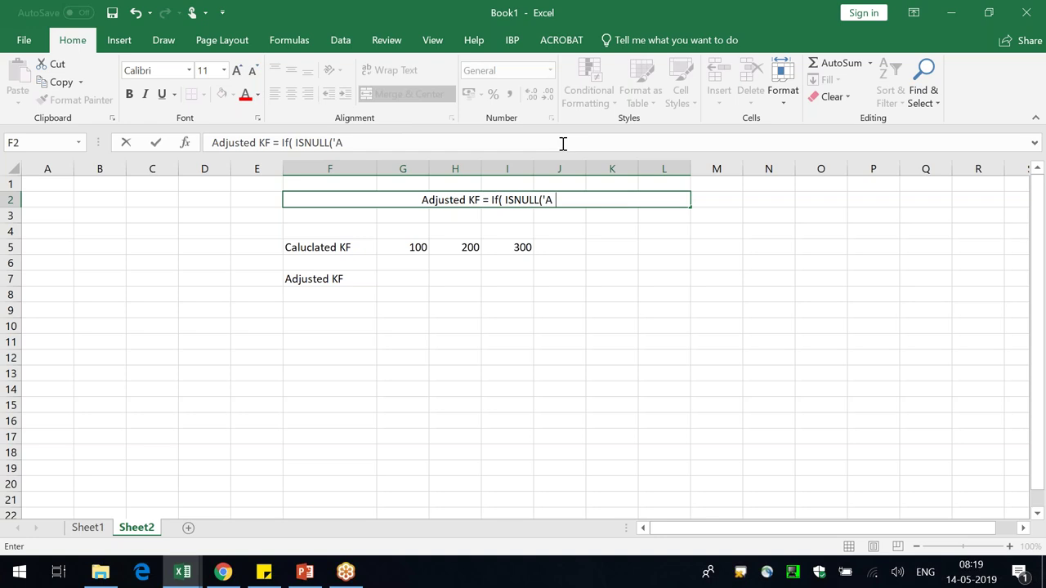
key("BackSpace")
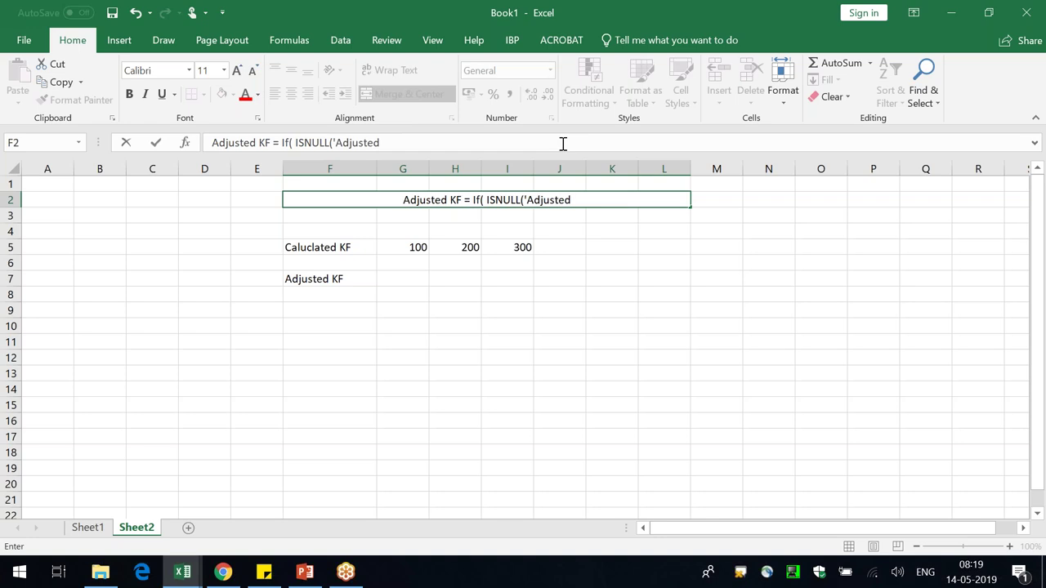
type("KF'),")
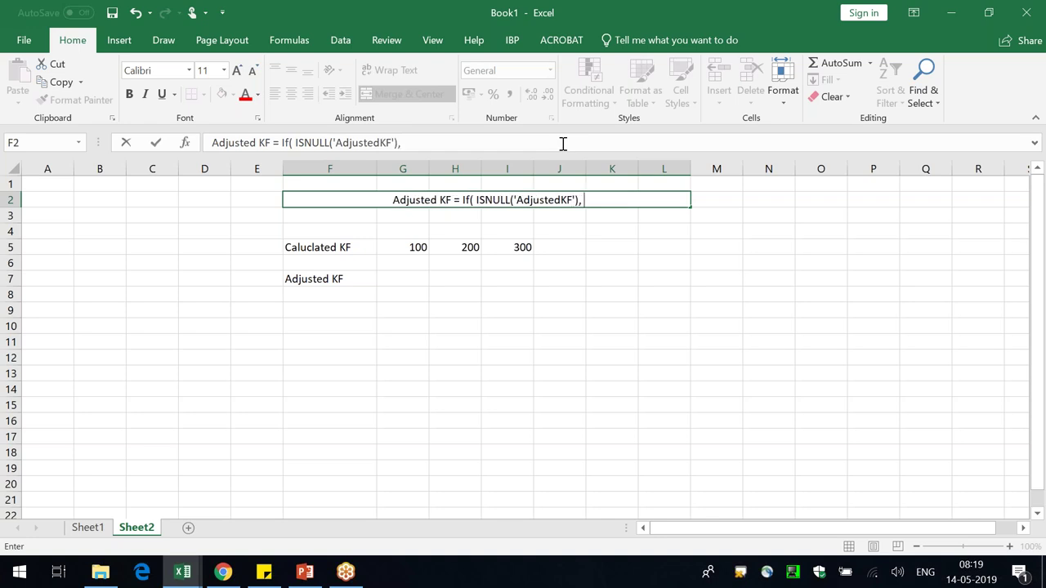
type(" Caluclayed")
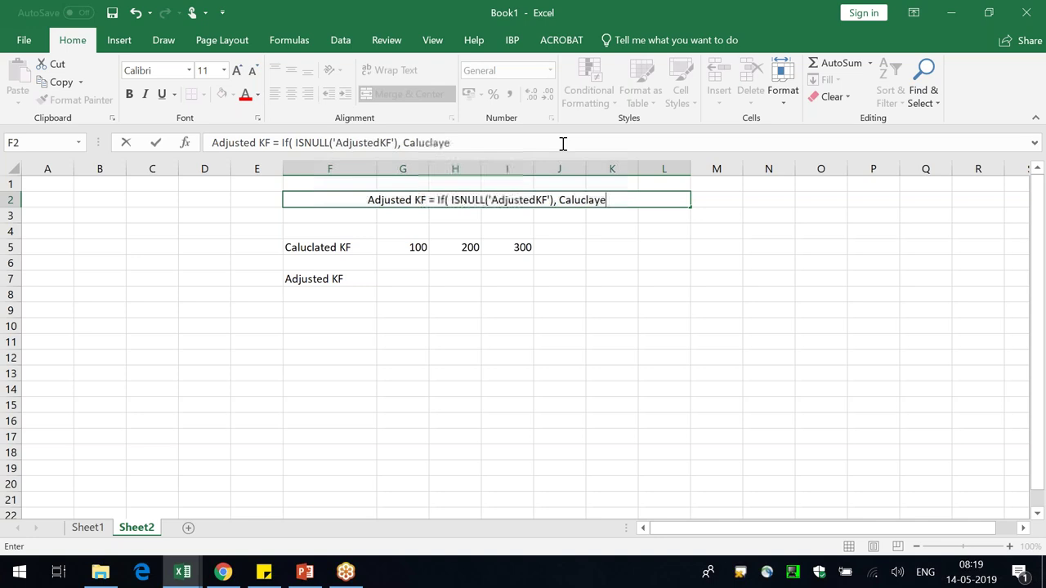
key("BackSpace")
key("BackSpace")
key("BackSpace")
type("ted KF, ")
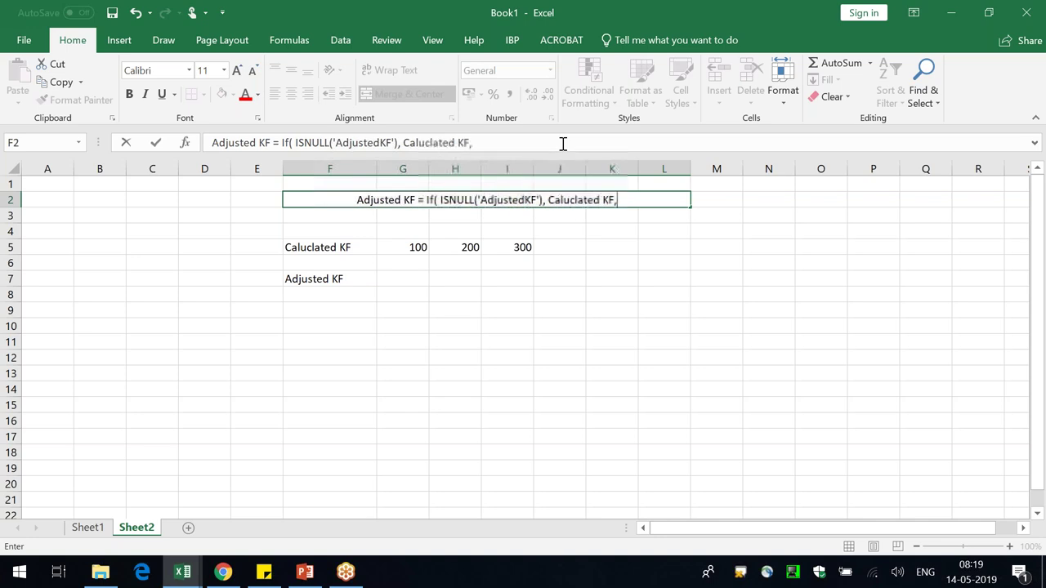
type("Adjusted ")
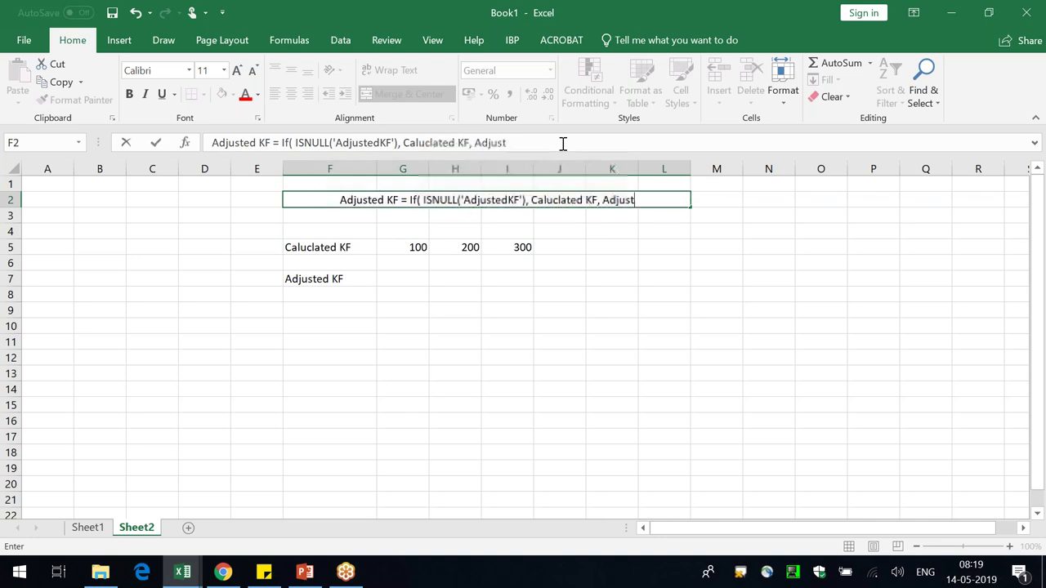
type("KF")
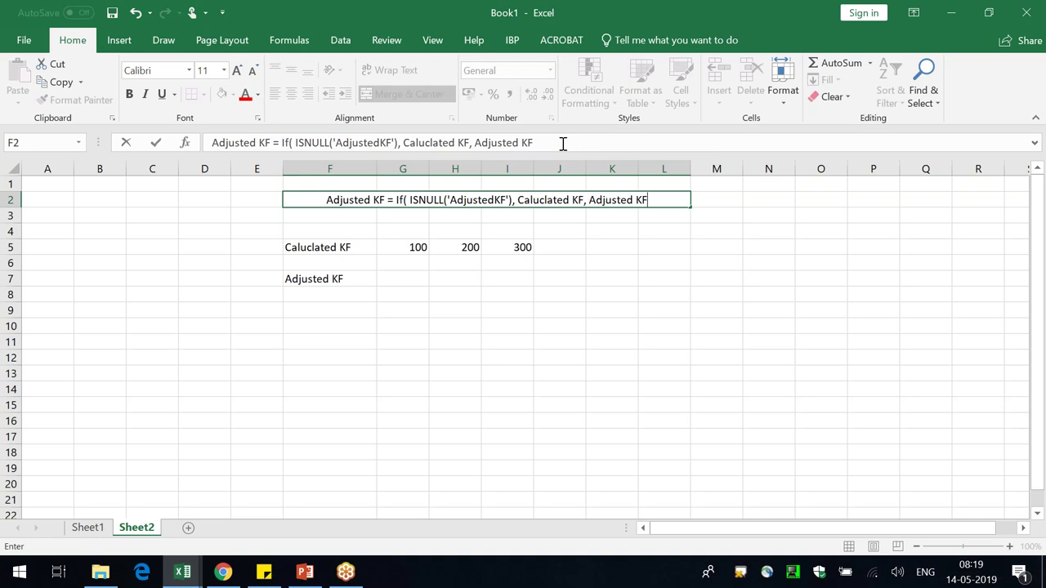
type(")")
key("Return")
key("Return")
- Enter 111, 200, 300, 444 in the Adjusted KF row G7:J7 and 400 in J5
key("Right")
key("Down")
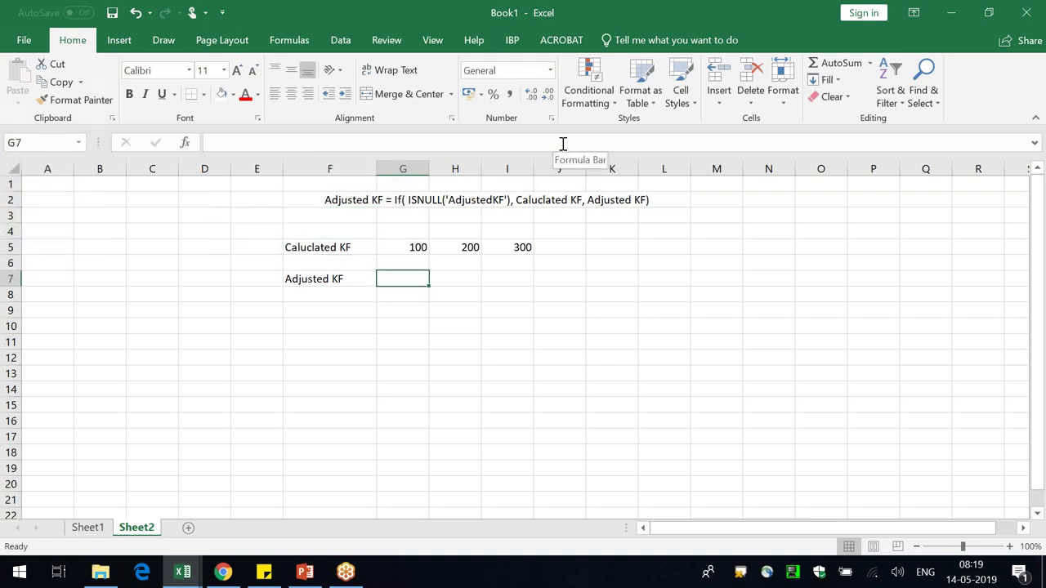
type("111")
key("Right")
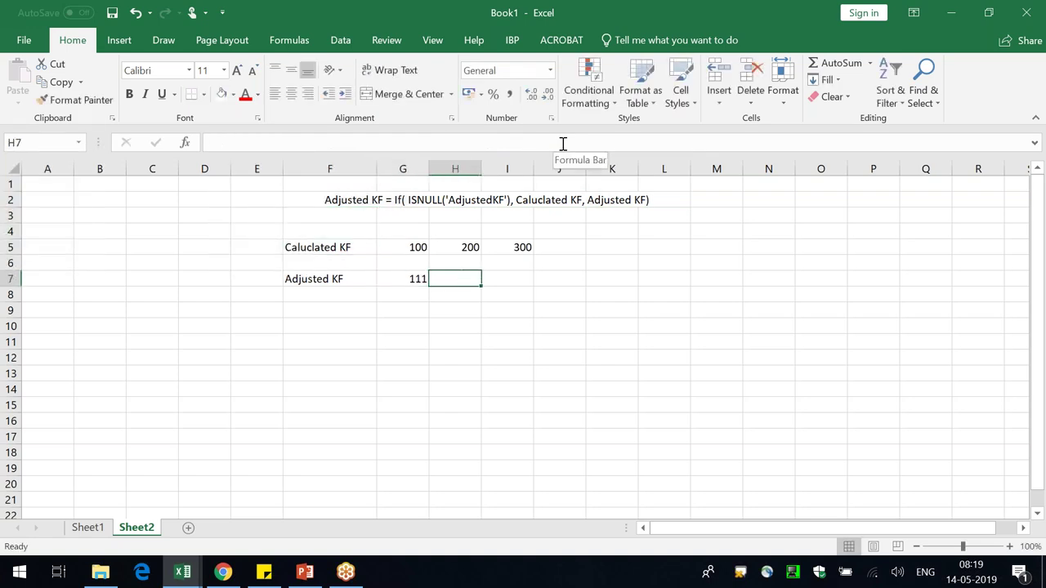
type("200")
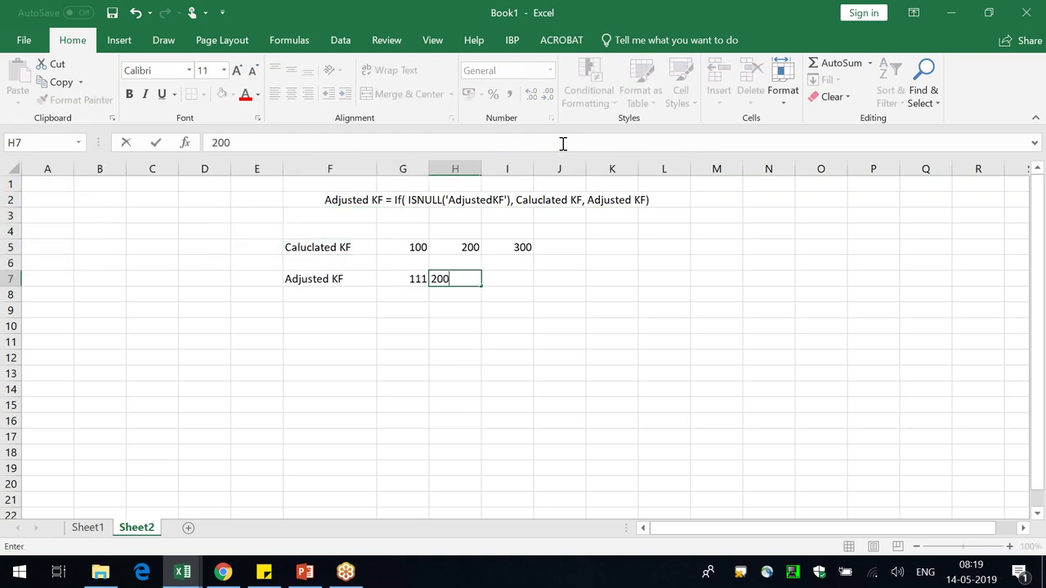
key("Right")
type("300")
key("Up")
key("Up")
key("Right")
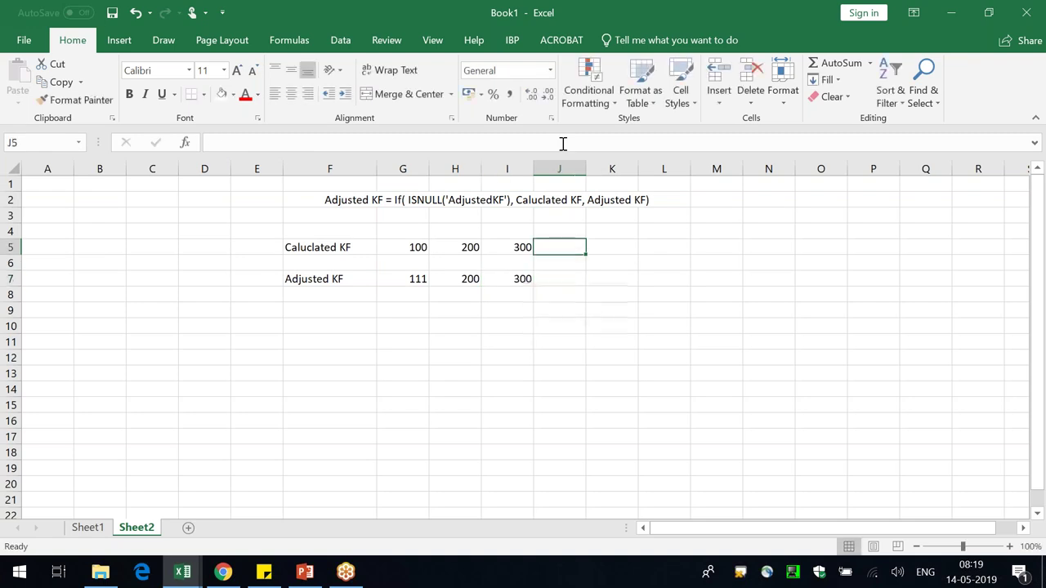
type("400")
key("Down")
key("Down")
type("444")
key("Return")
key("Up")
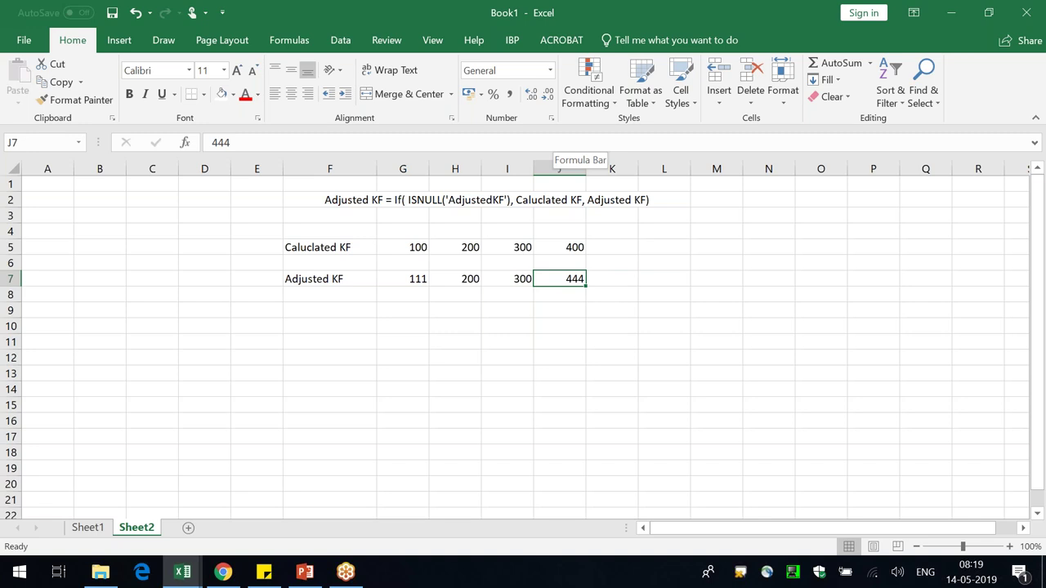
- Review the Adjusted KF row, pointing out its 300 value
left_click(345, 280)
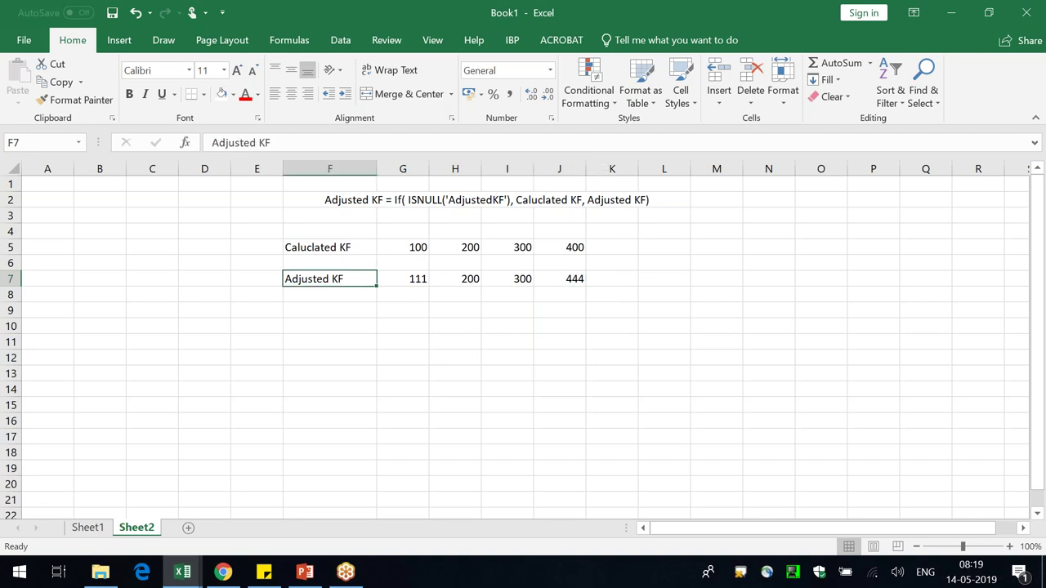
left_click(434, 343)
left_click(353, 306)
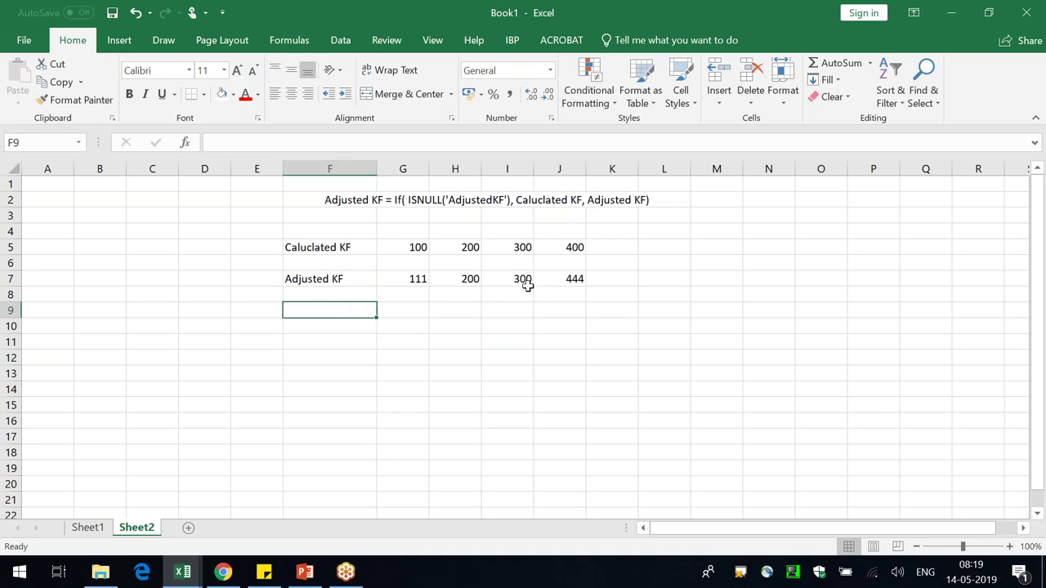
left_click_drag(527, 282, 523, 295)
left_click(347, 378)
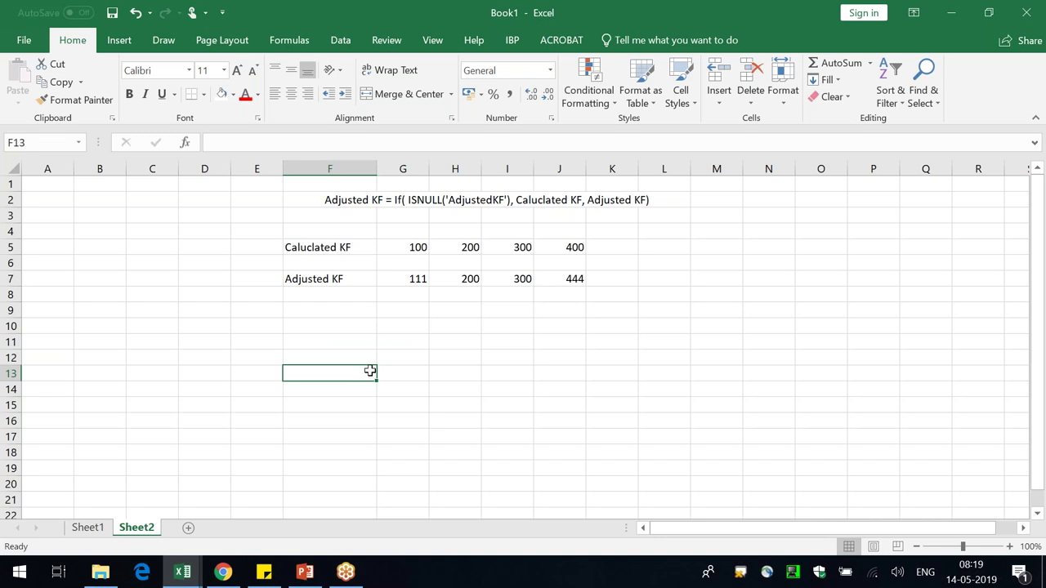
- Enter 'Revenue = Adjusted KF * Unit Price' merged and centred across F13:L13
type("Re")
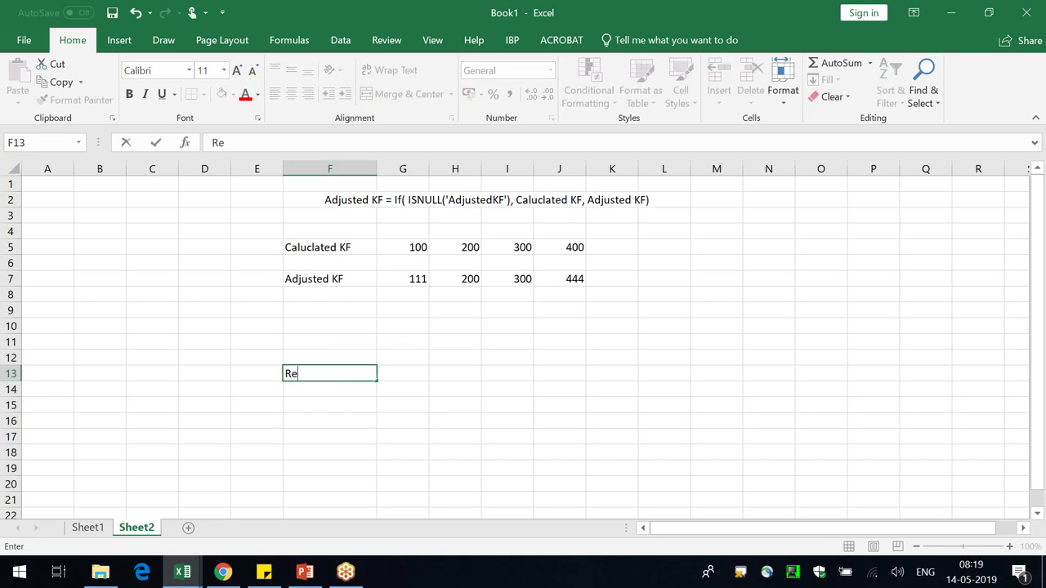
type("venue")
key("Return")
left_click(402, 389)
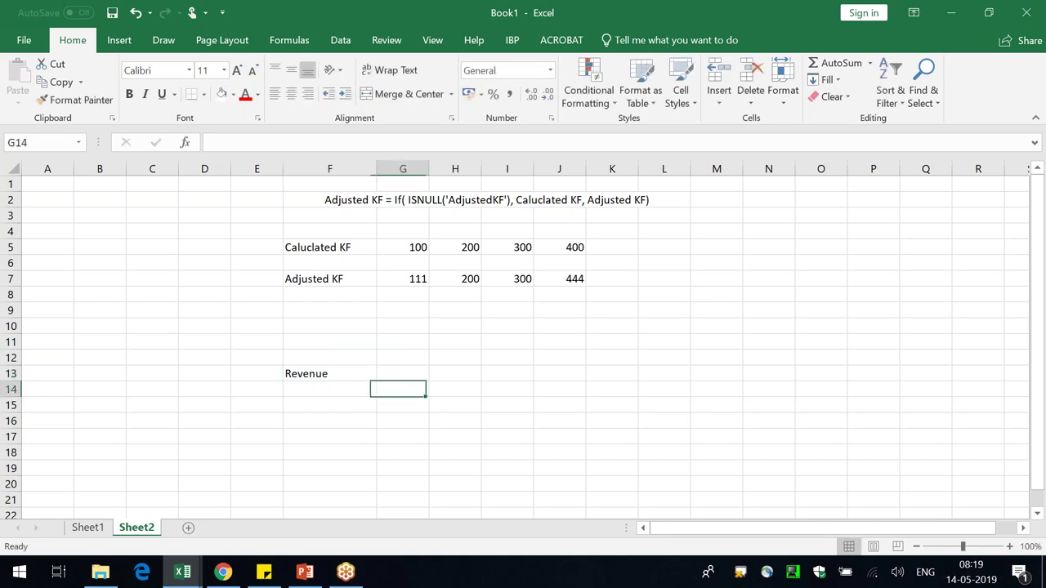
left_click_drag(371, 373, 639, 373)
left_click(404, 94)
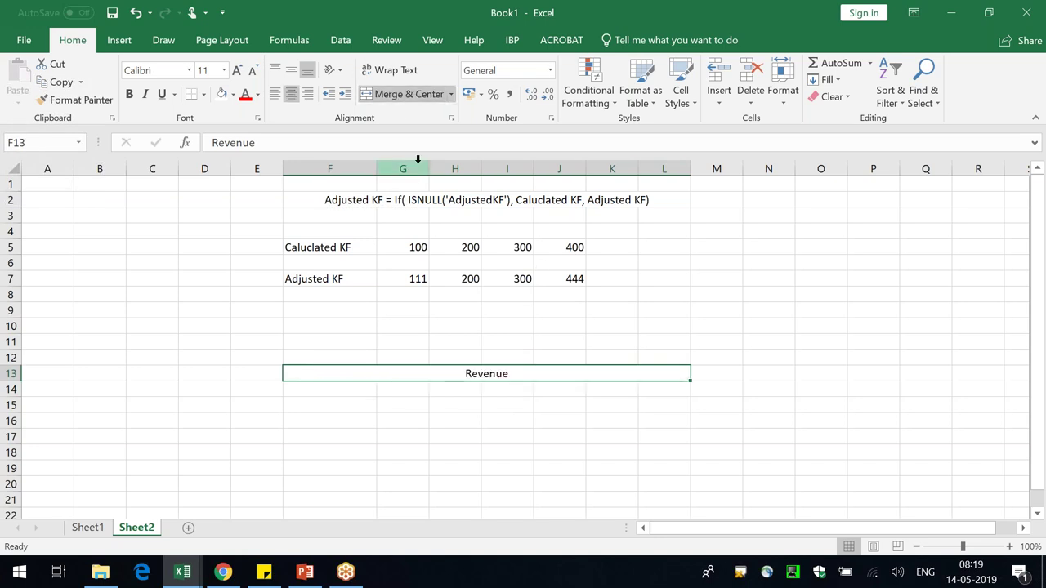
double_click(570, 376)
type("=")
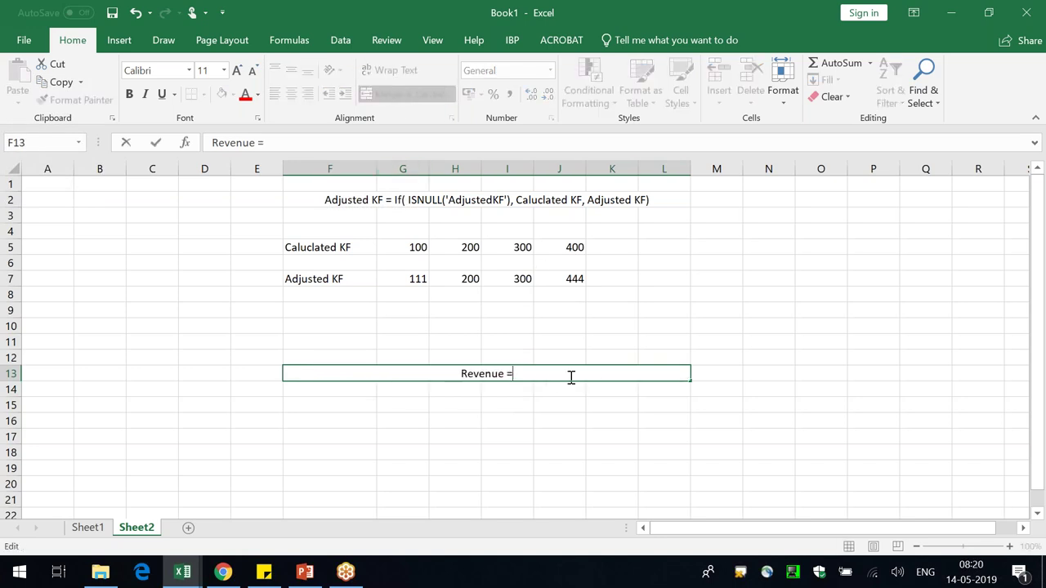
type(" Adjusted")
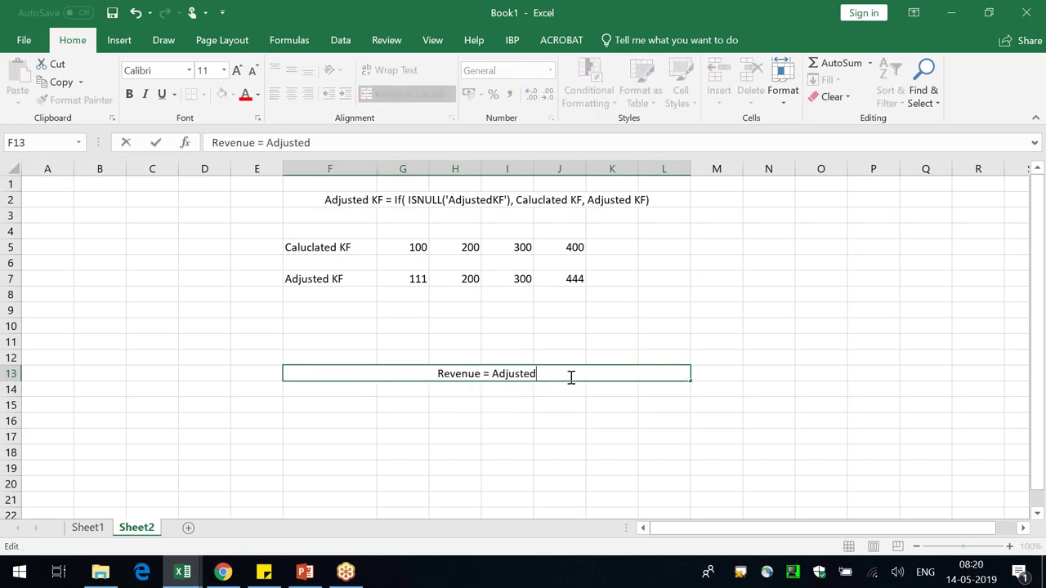
type(" KF * ")
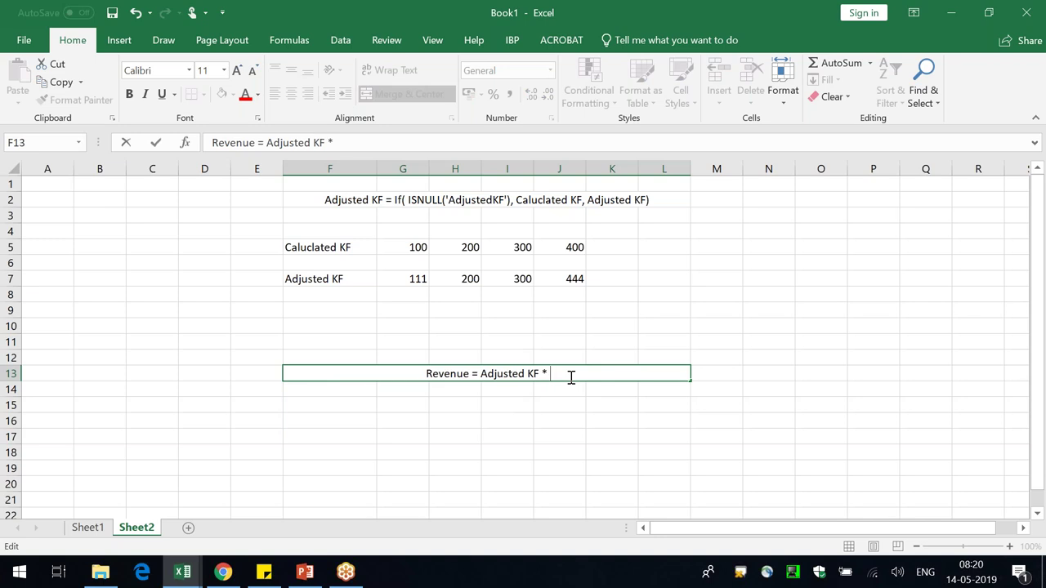
type("Unit Price")
key("Return")
key("Up")
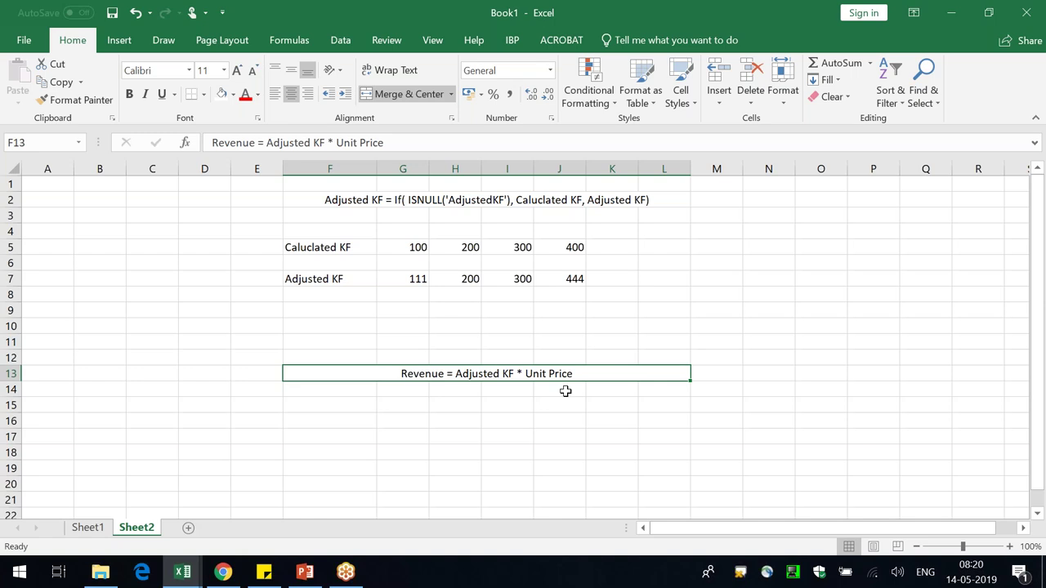
- Reopen the revenue note to check its Adjusted KF term, leaving it unchanged
double_click(462, 373)
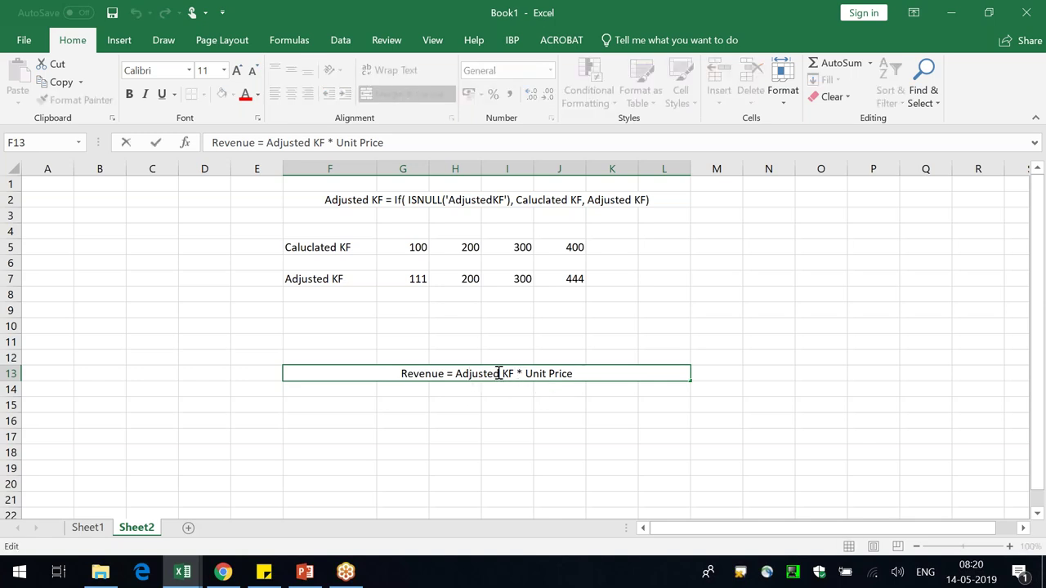
left_click_drag(513, 373, 451, 373)
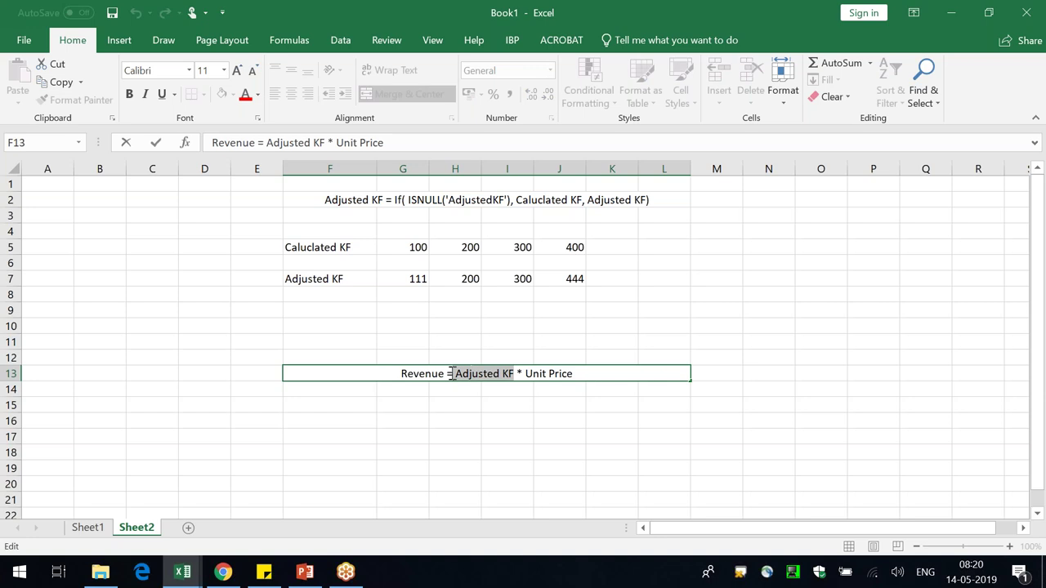
left_click(504, 452)
left_click(262, 290)
- Label E8 'Stored Value' and widen column E to fit it
type("Stoed")
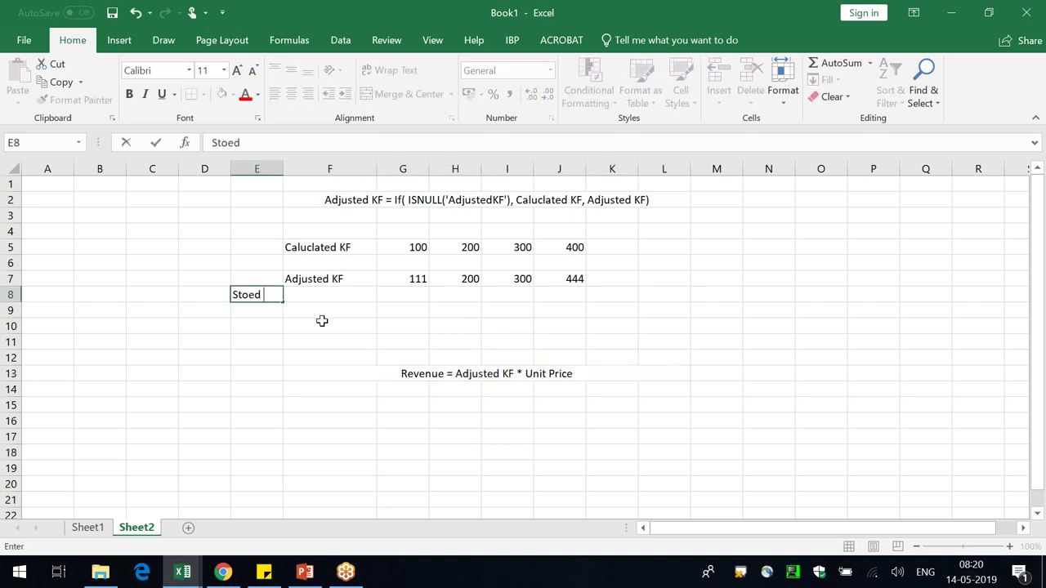
key("BackSpace")
key("BackSpace")
key("BackSpace")
type("r")
key("BackSpace")
type("ored Value")
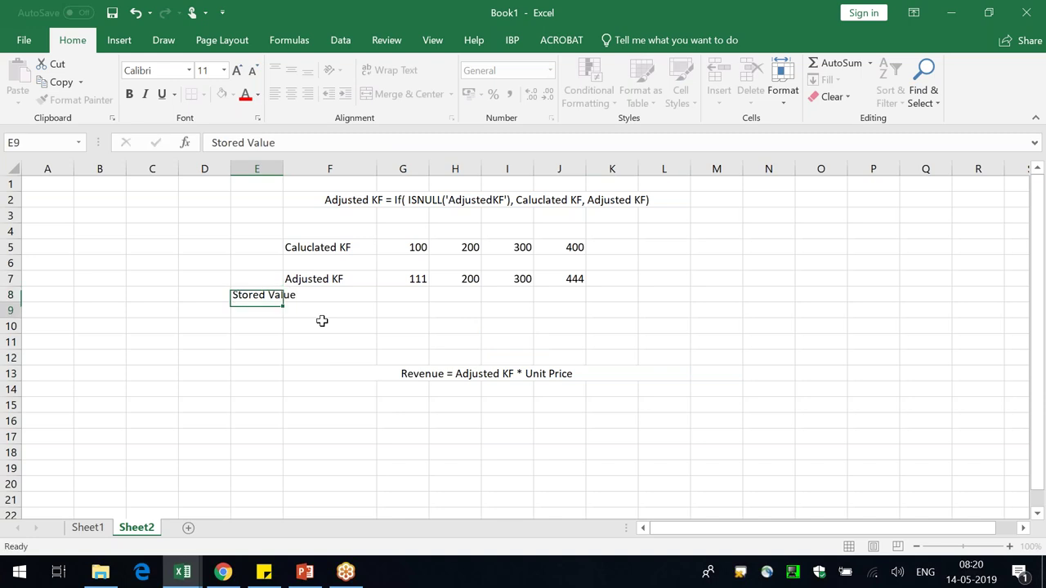
key("Return")
left_click_drag(283, 169, 298, 169)
- Fill row 8 with Adjusted KF, 111 and 444, shading the blank H8:I8 light grey
left_click(358, 293)
type("Adjusted KF")
key("Tab")
type("111")
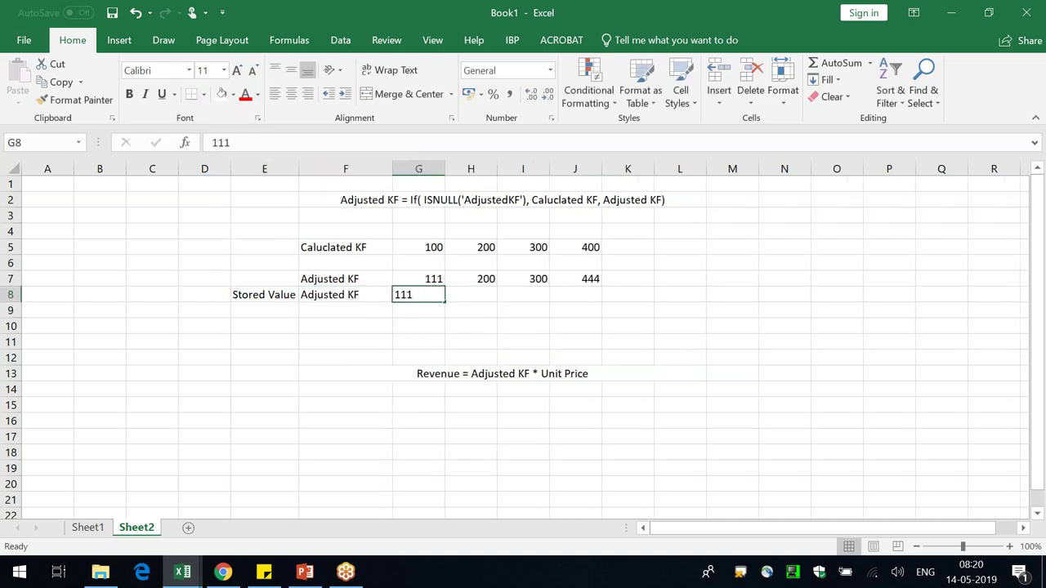
key("Tab")
key("Tab")
key("Tab")
type("444")
key("Left")
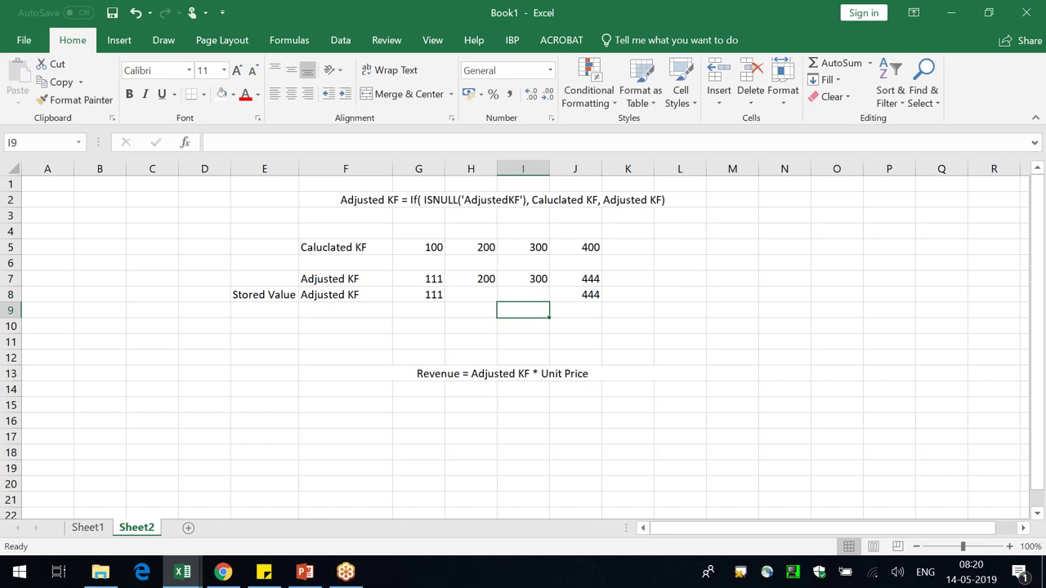
key("shift+Left")
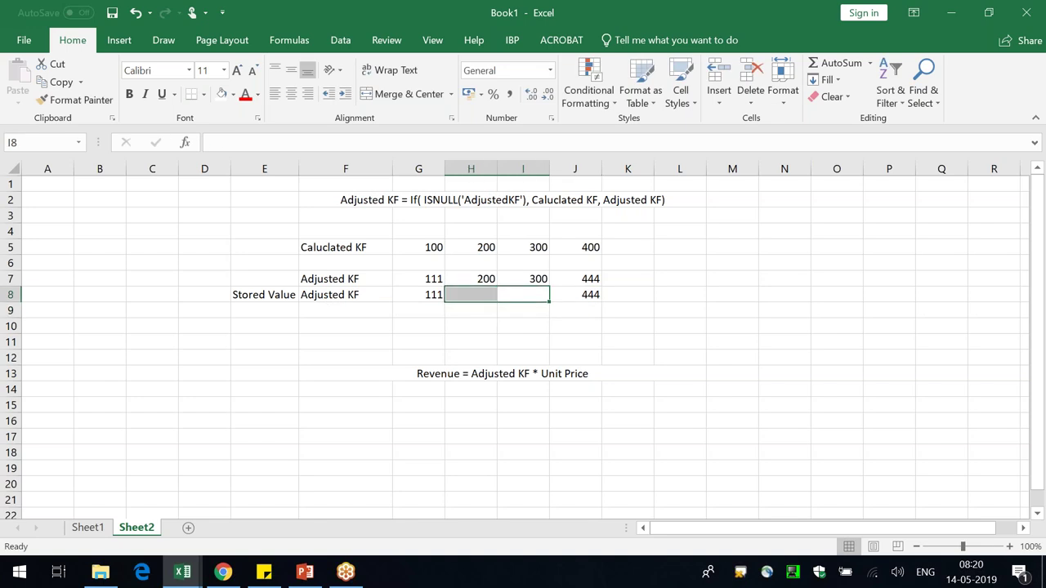
left_click(232, 94)
left_click(221, 136)
left_click_drag(329, 315, 336, 328)
- Label E9 'Caluclated Value' and widen column E to fit it
left_click(276, 310)
type("Ca")
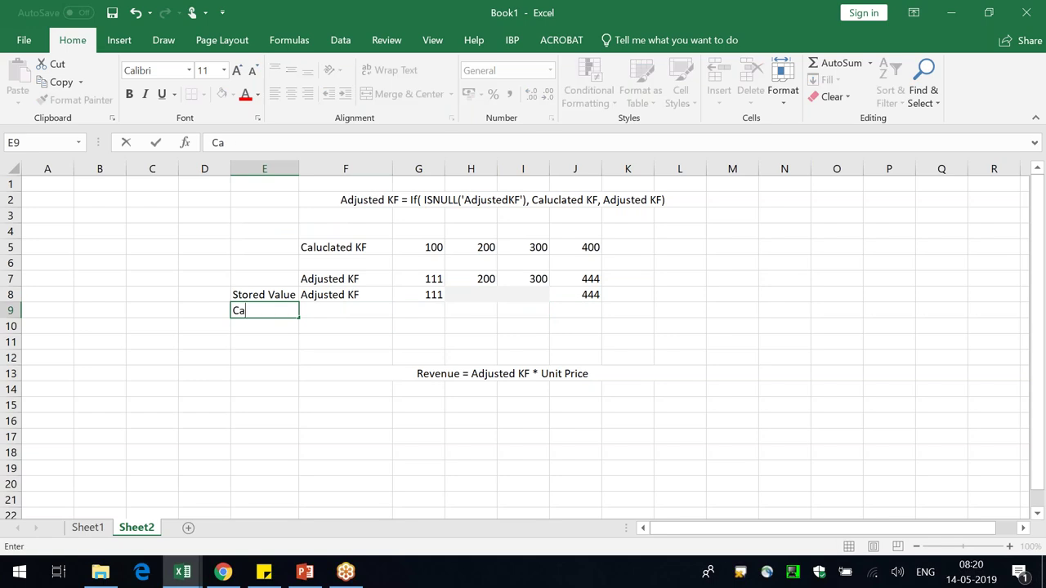
type("luclated a")
key("BackSpace")
type("Value")
key("Return")
left_click_drag(299, 169, 328, 180)
- Copy the Adjusted KF row F7:J7 into F9:J9
left_click_drag(380, 279, 601, 279)
key("ctrl+c")
left_click(366, 311)
key("ctrl+v")
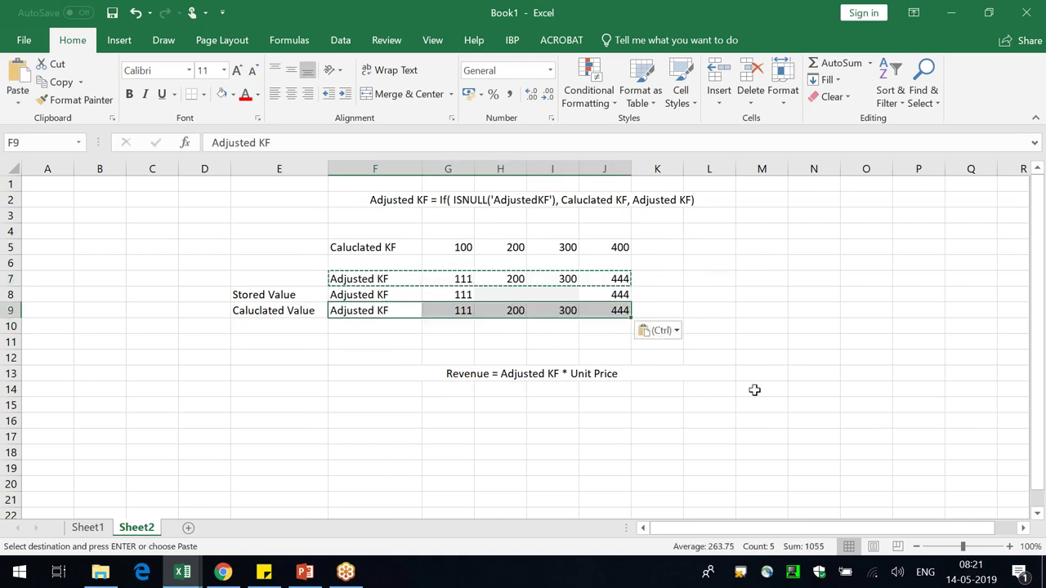
left_click(754, 390)
key("Escape")
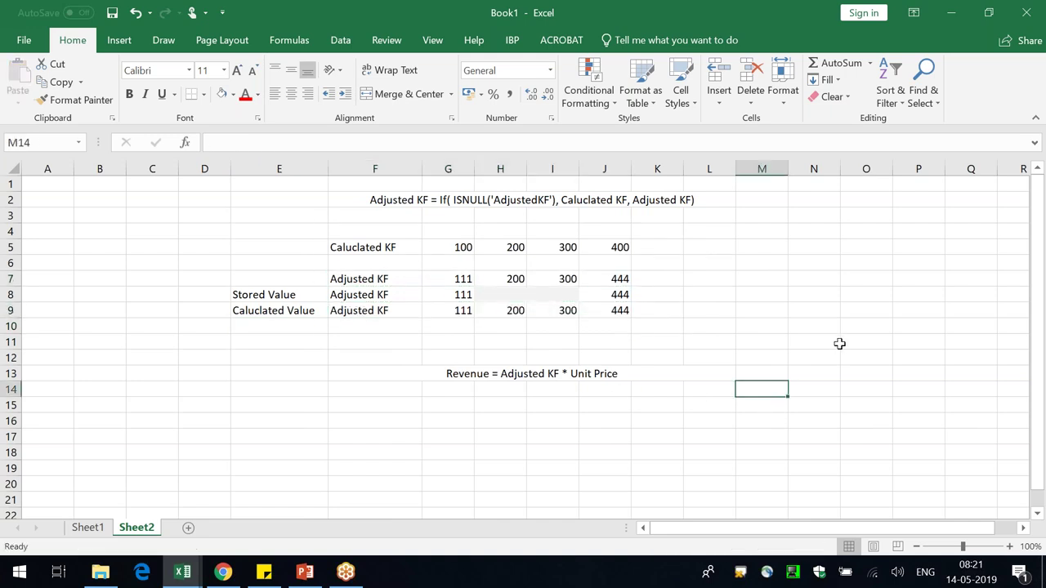
left_click(835, 343)
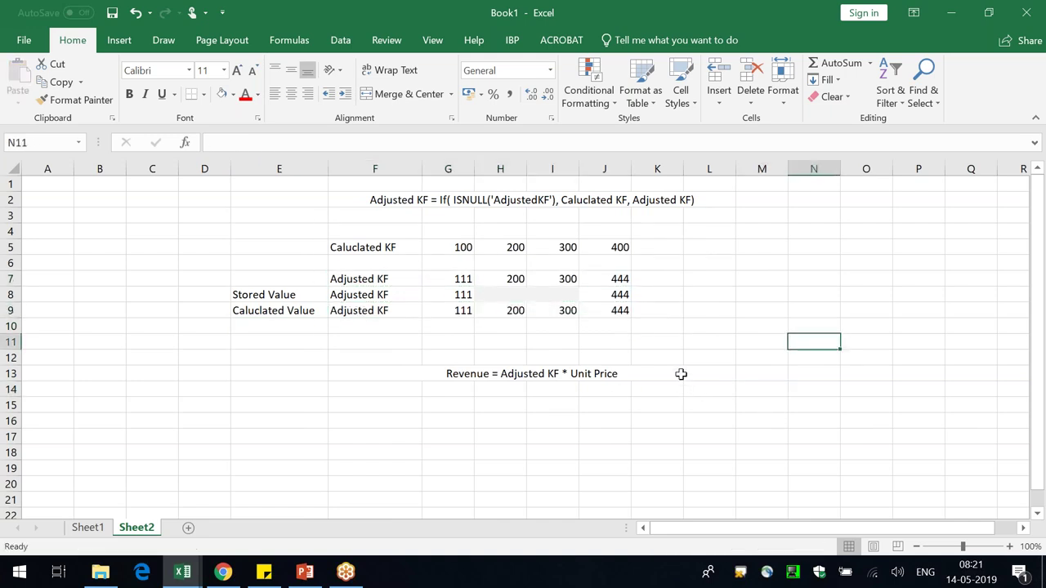
left_click(681, 374)
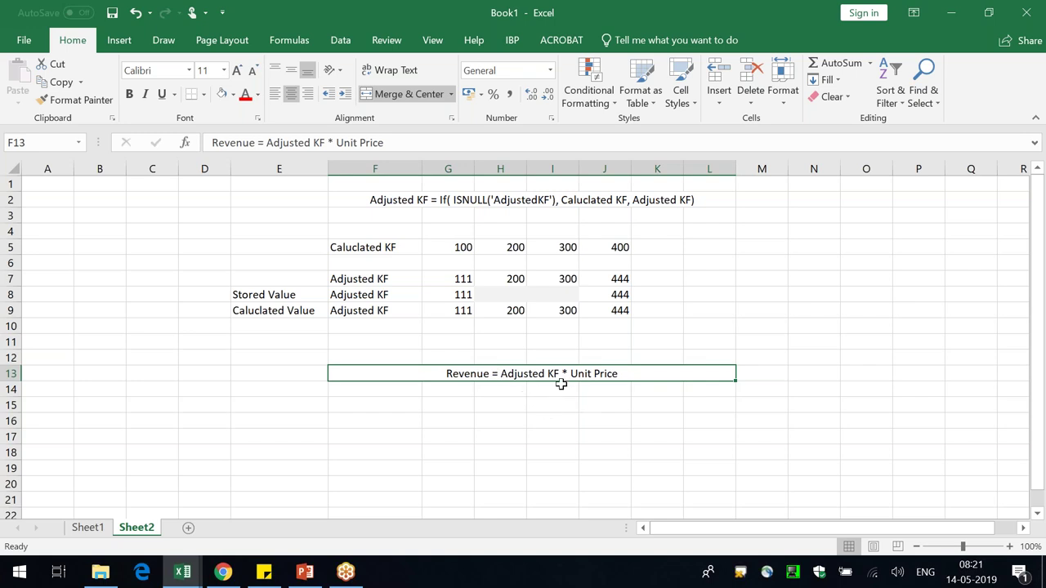
left_click_drag(462, 311, 629, 310)
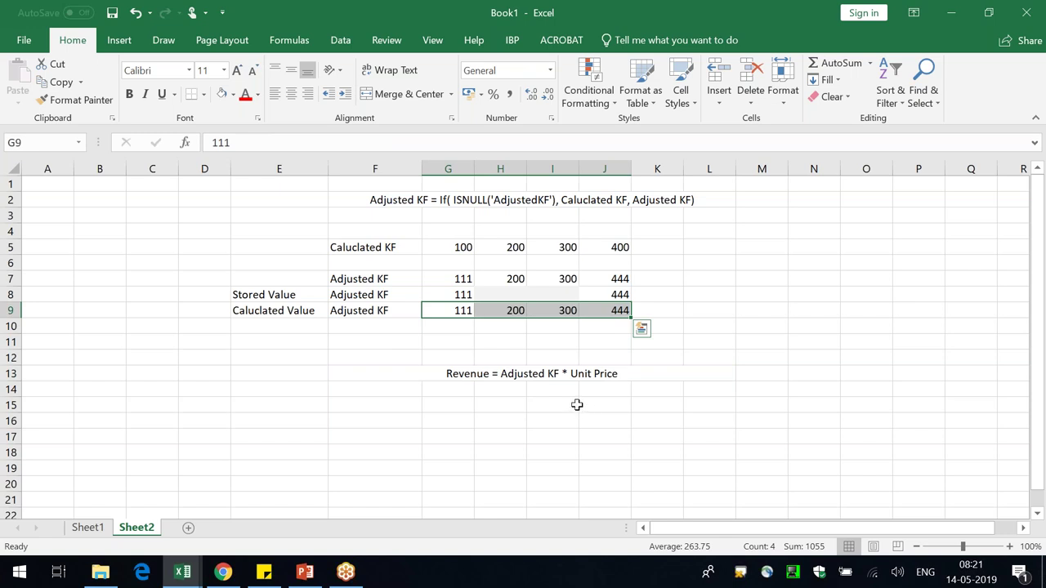
left_click_drag(453, 268, 456, 279)
left_click_drag(621, 266, 615, 279)
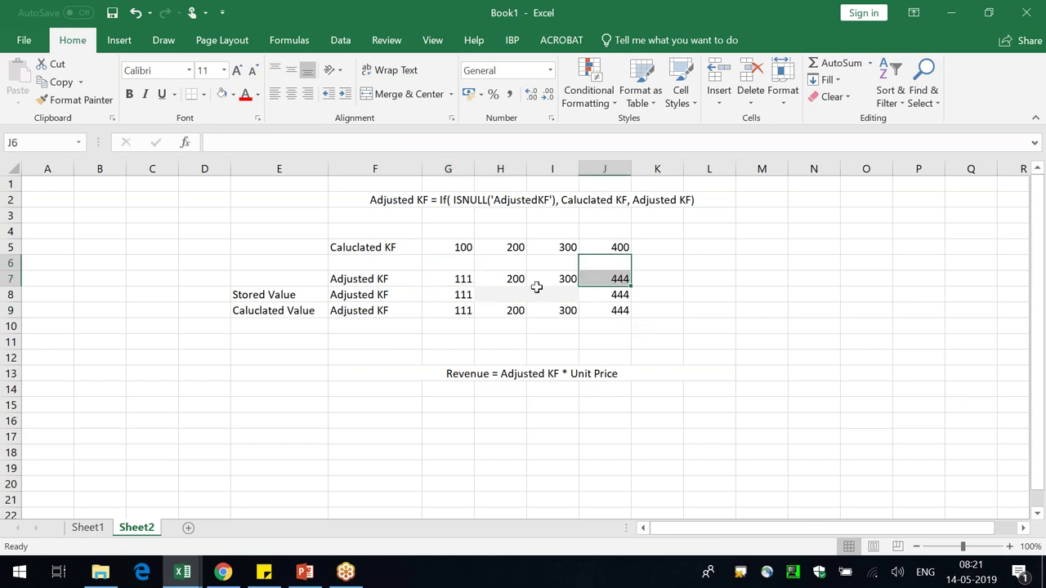
left_click_drag(513, 281, 552, 279)
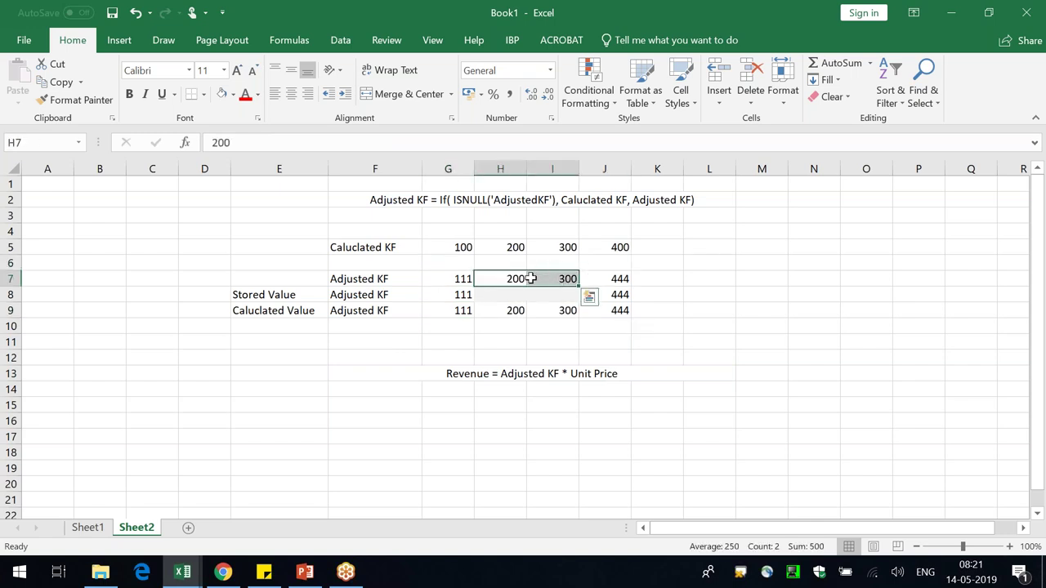
left_click(399, 248)
left_click(520, 248)
left_click(523, 280)
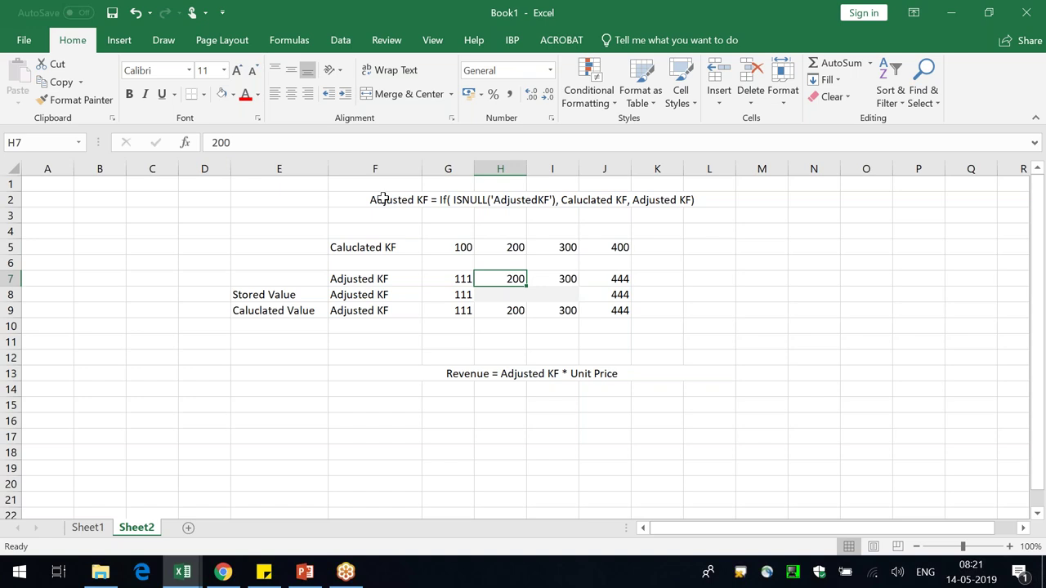
left_click(367, 198)
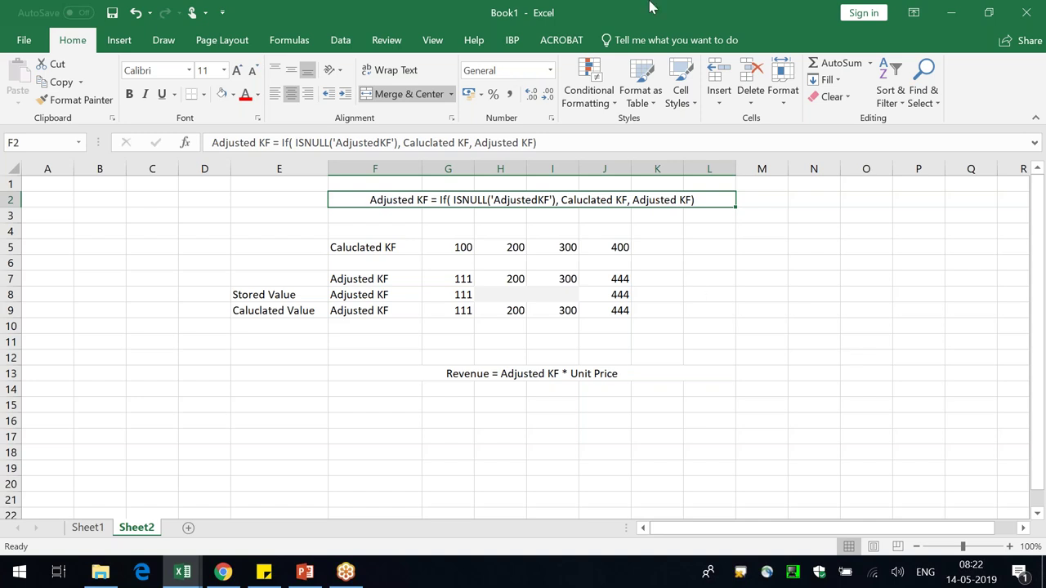
left_click(796, 379)
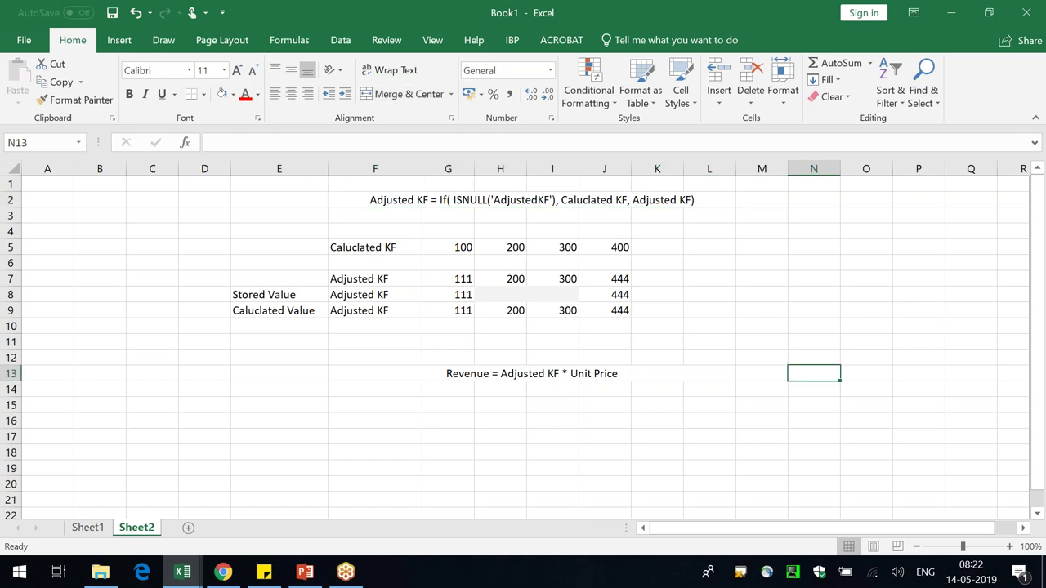
left_click(458, 278)
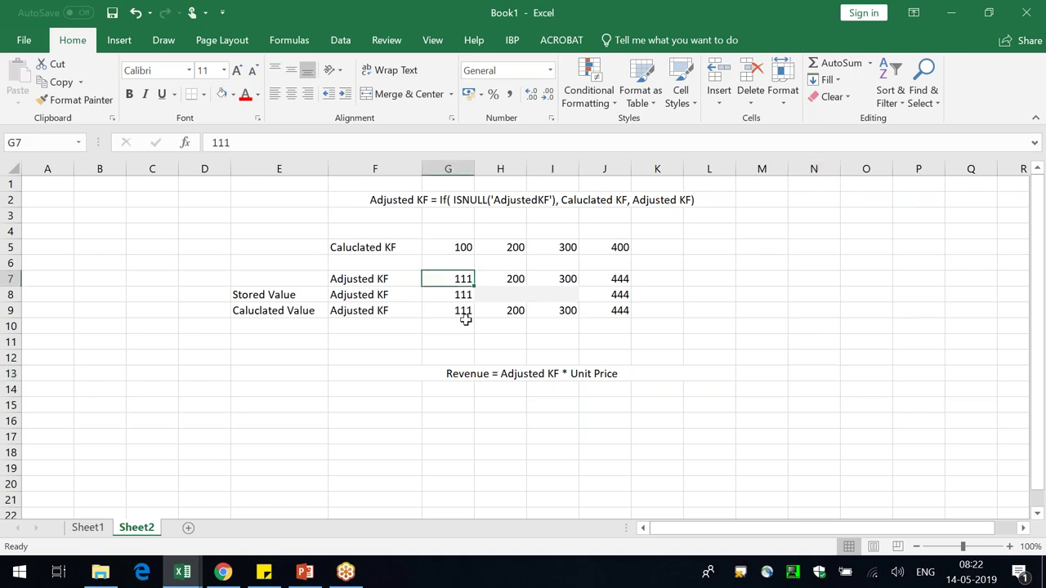
left_click_drag(465, 264, 468, 279)
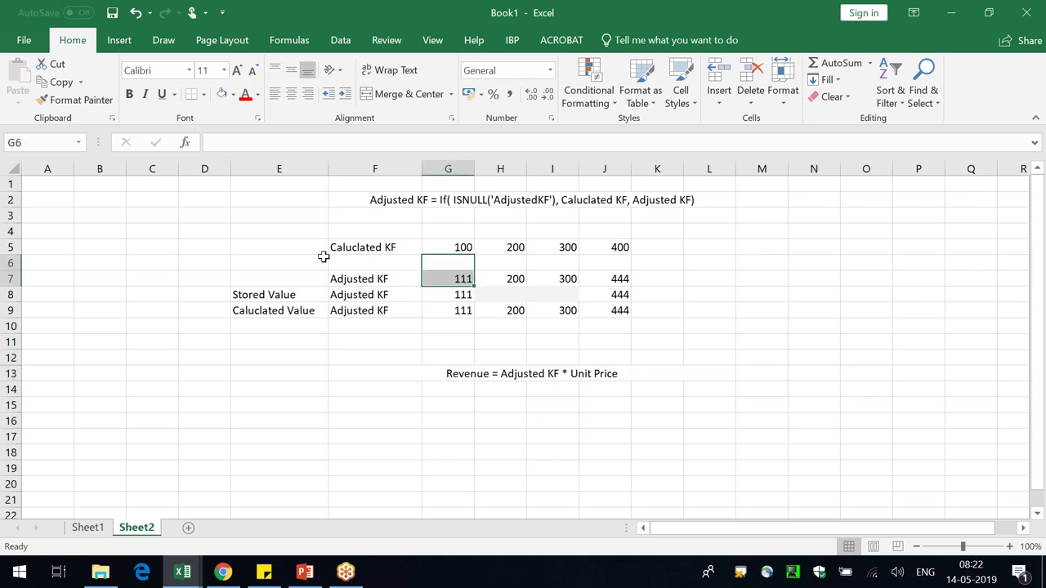
left_click_drag(208, 185, 562, 394)
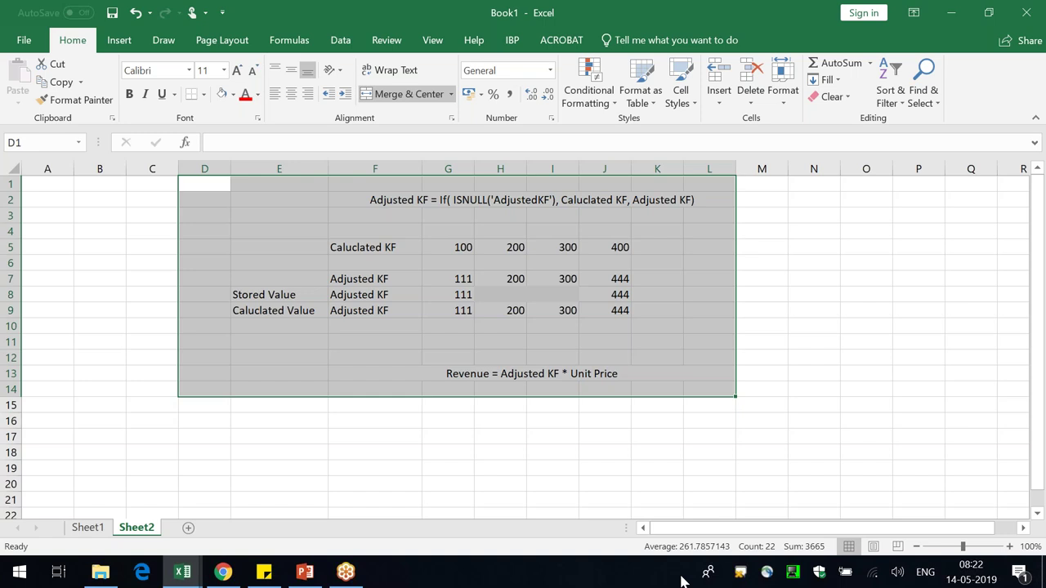
left_click(820, 456)
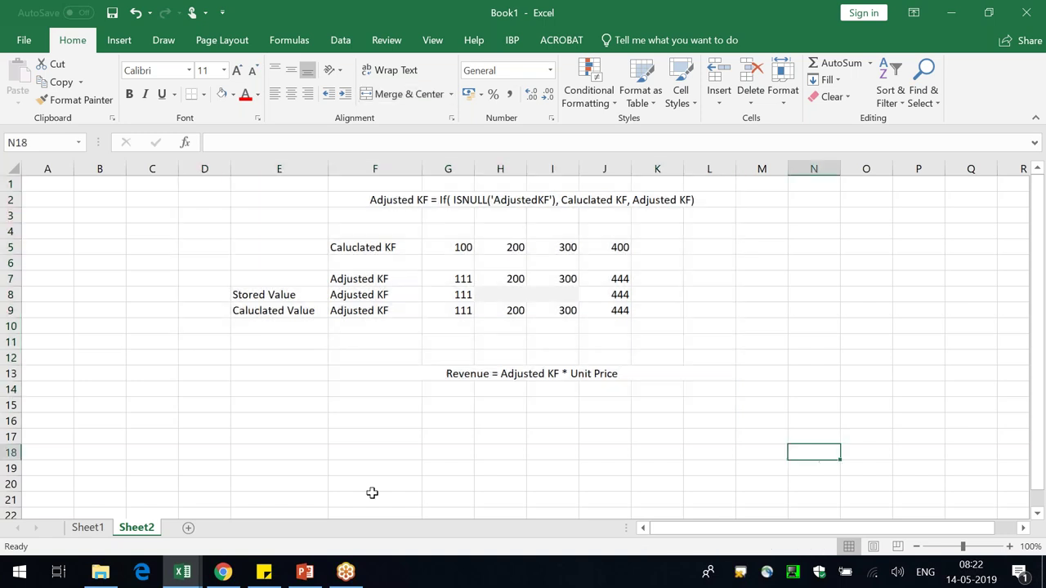
left_click(222, 573)
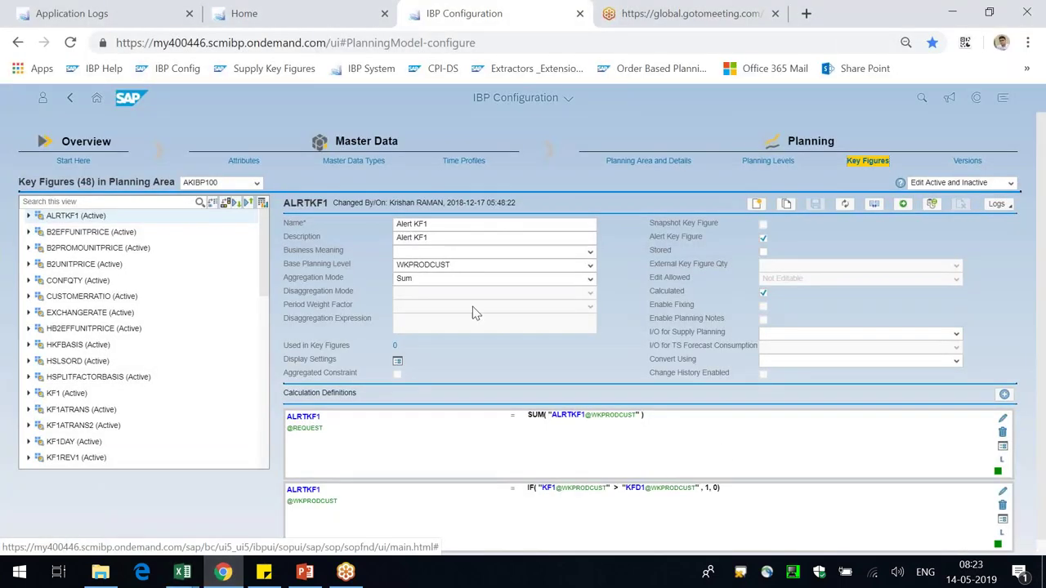
- Select TESTCONFIG as the planning area to list its key figures, then go to Application Logs
left_click(256, 183)
type("TESTCON")
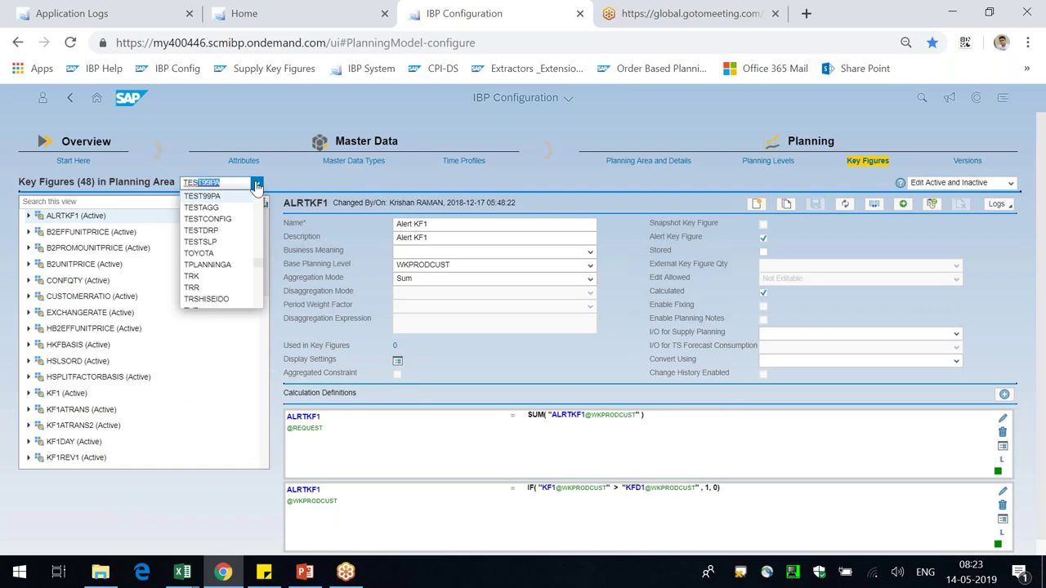
key("Return")
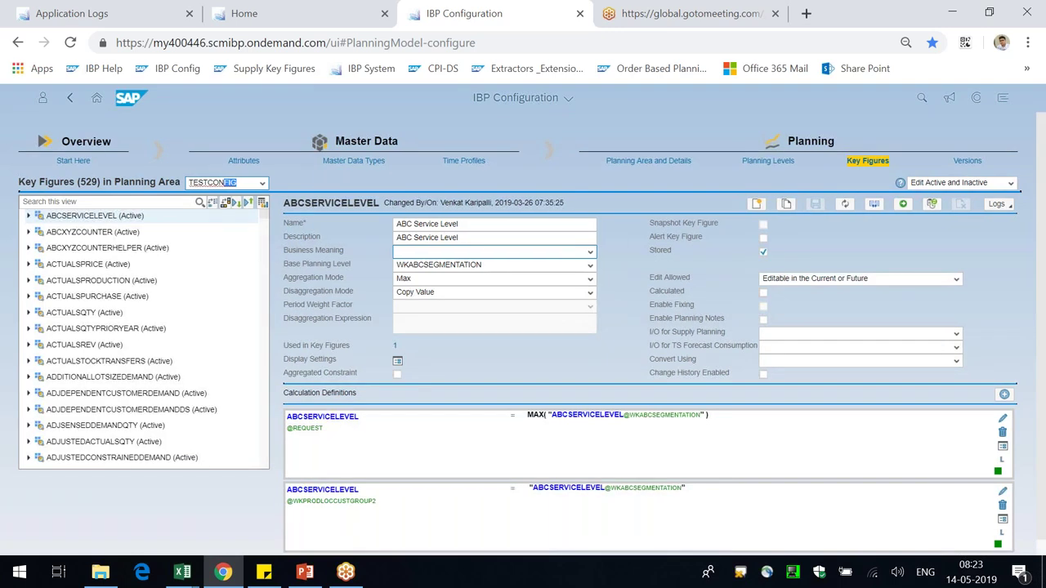
left_click(88, 12)
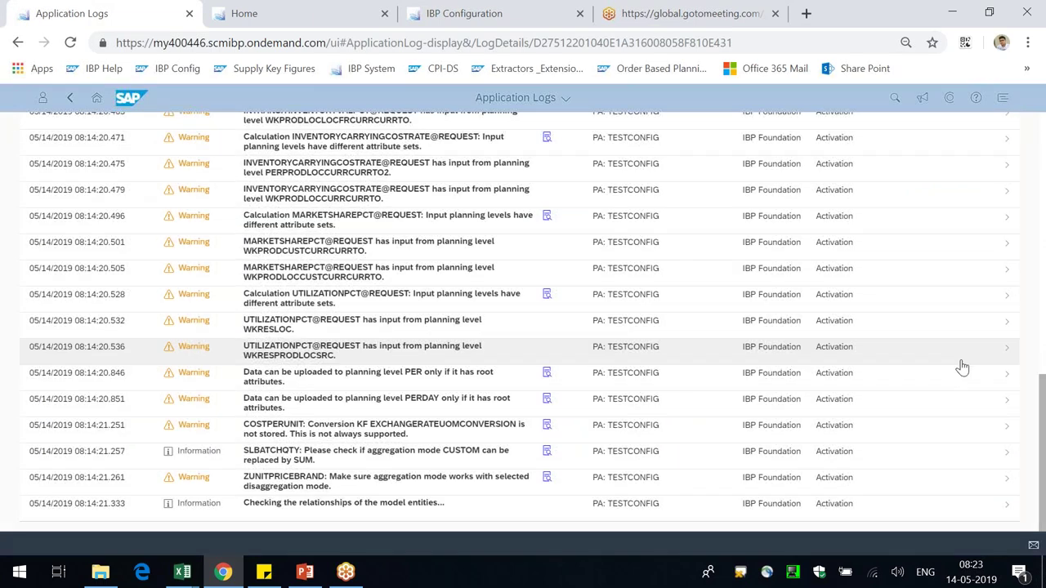
- Reload the application logs and scroll to highlight the final Activation successful entries
left_click(70, 42)
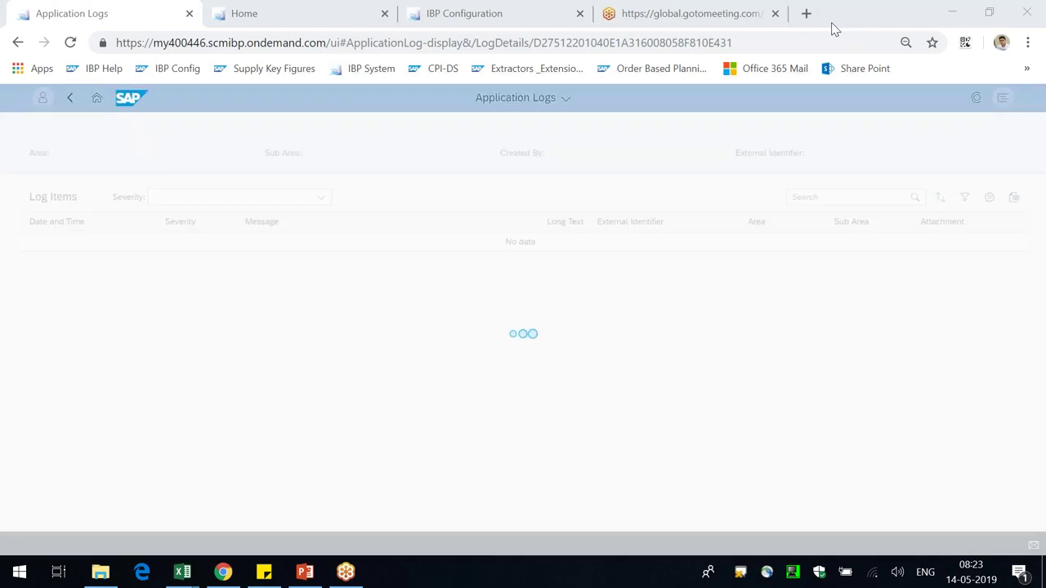
scroll(663, 432, "down", 5)
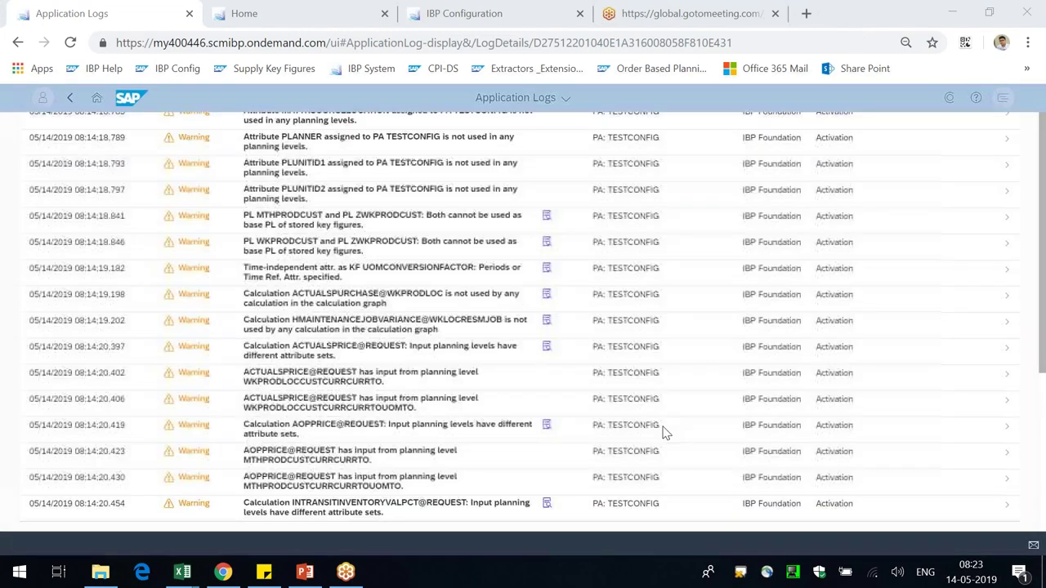
scroll(663, 432, "down", 10)
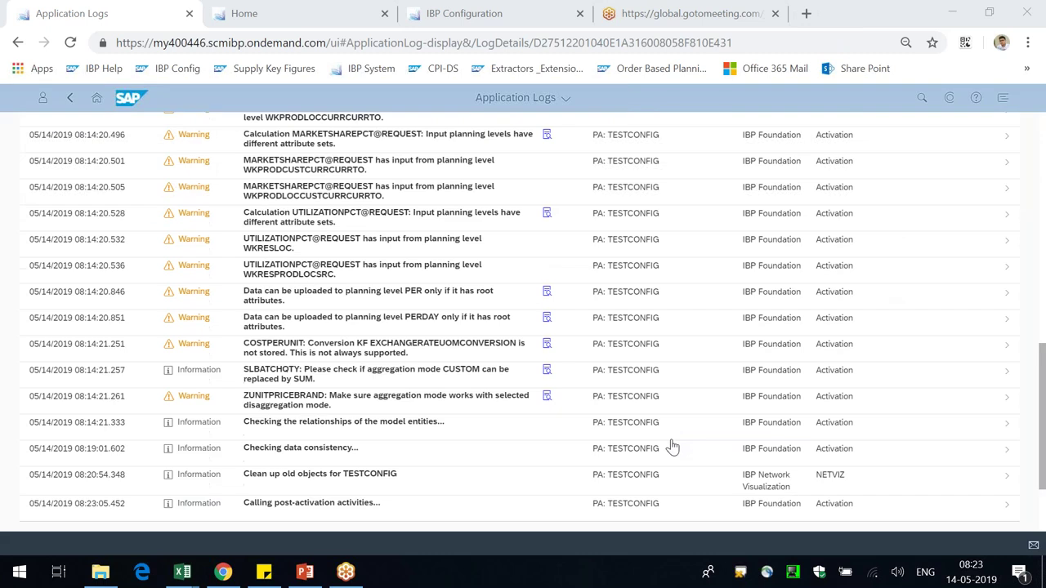
left_click_drag(261, 476, 332, 503)
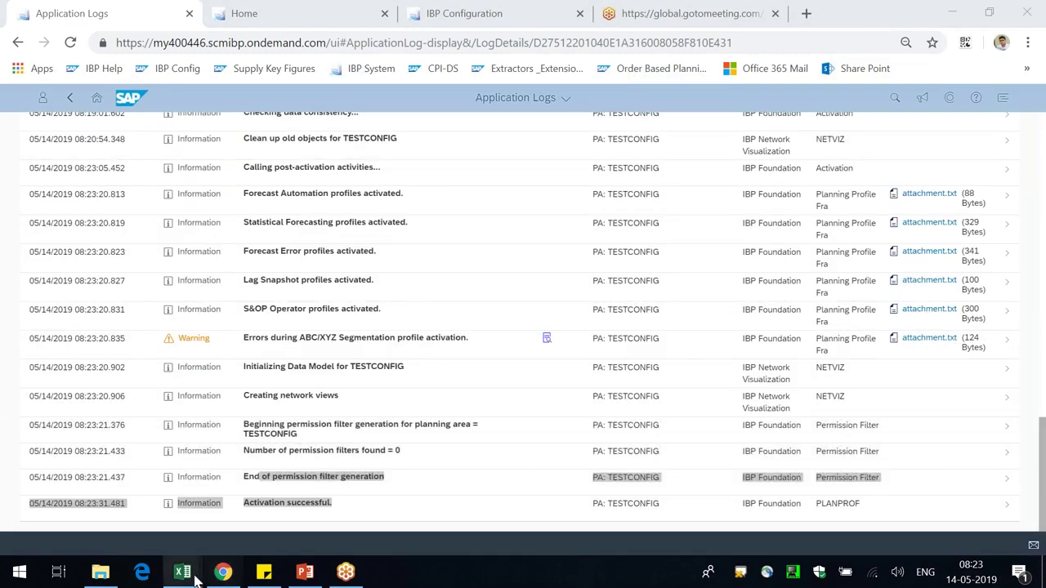
mouse_move(182, 572)
left_click(90, 531)
- Log on to IBP using the Configuration connection and dismiss the incomplete planning view warning
left_click(23, 81)
left_click(553, 273)
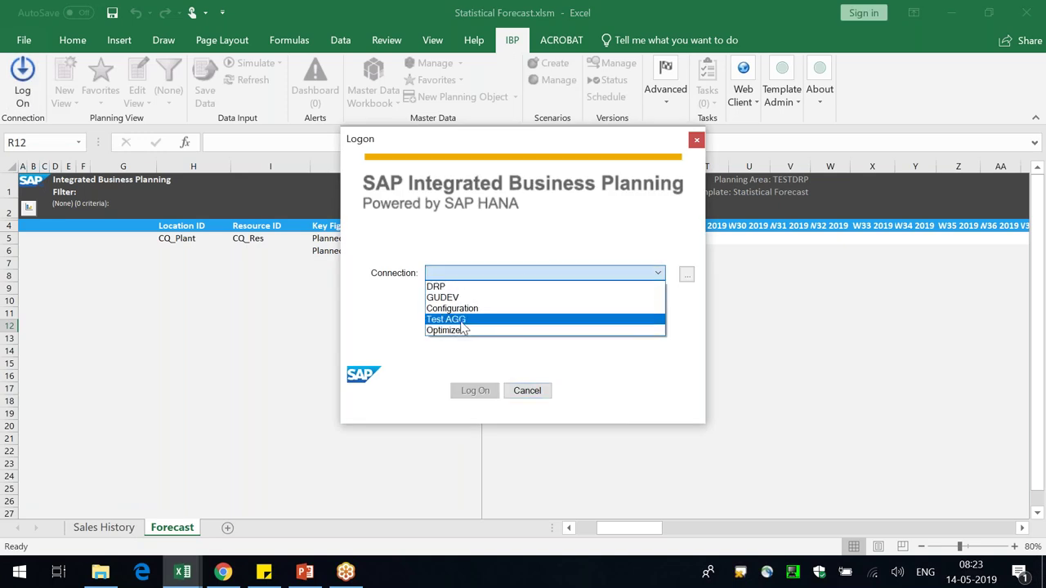
left_click(462, 308)
left_click(482, 391)
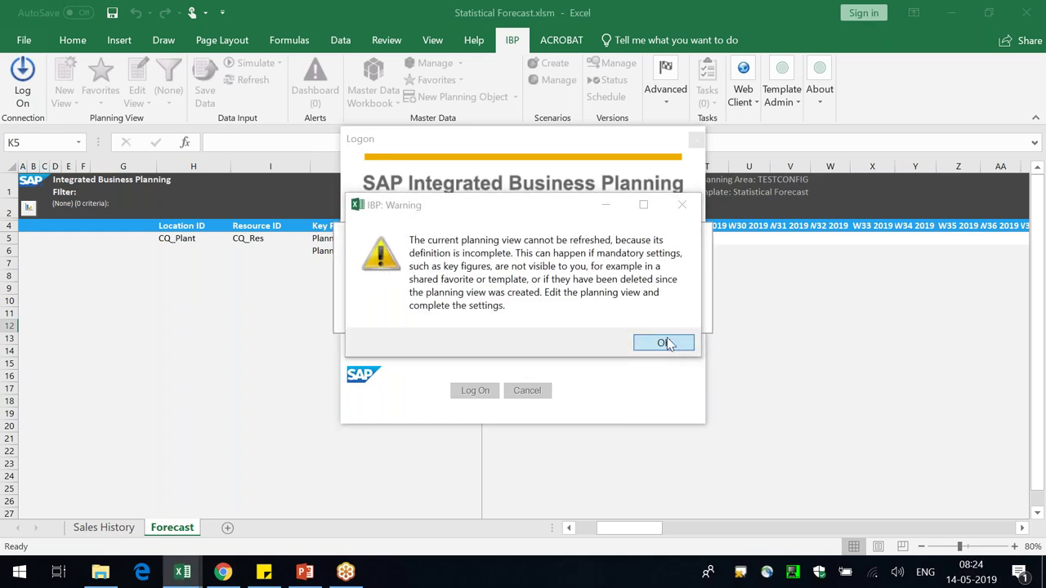
left_click(663, 342)
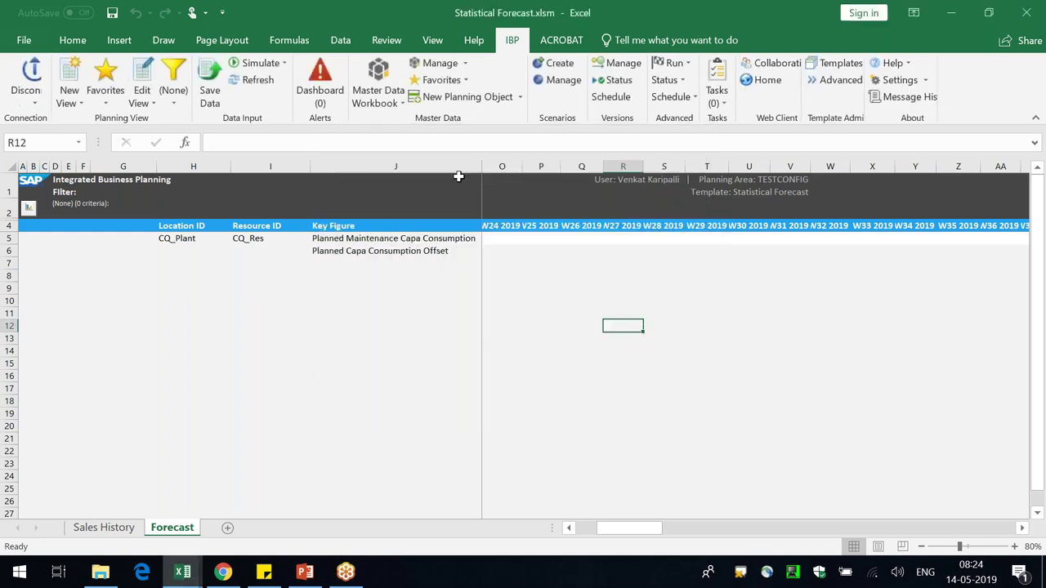
- Set up an editable Planning Objects with Key Figure Data workbook starting TW20 2018
left_click(394, 67)
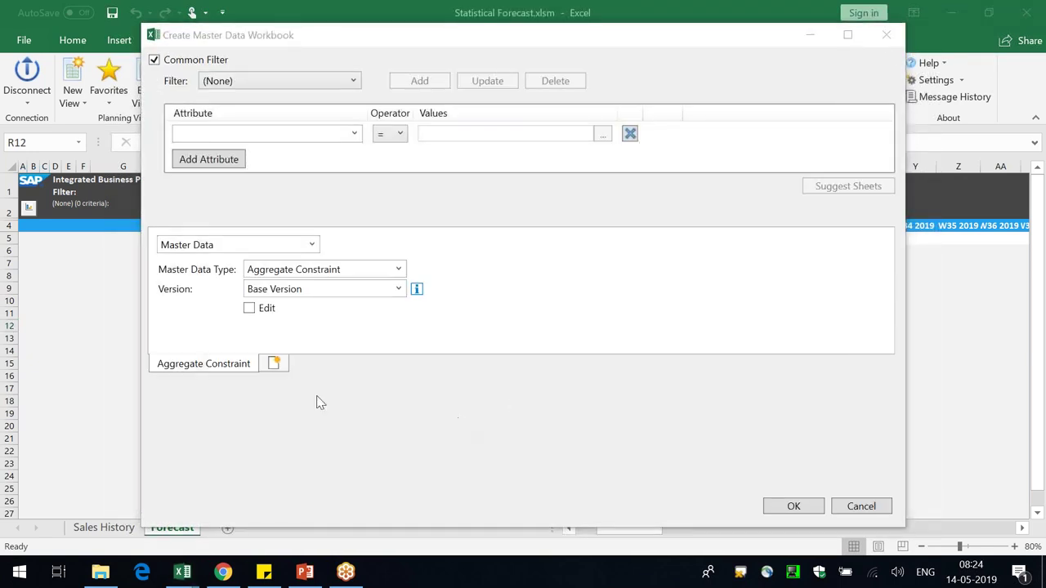
left_click(312, 245)
left_click(270, 279)
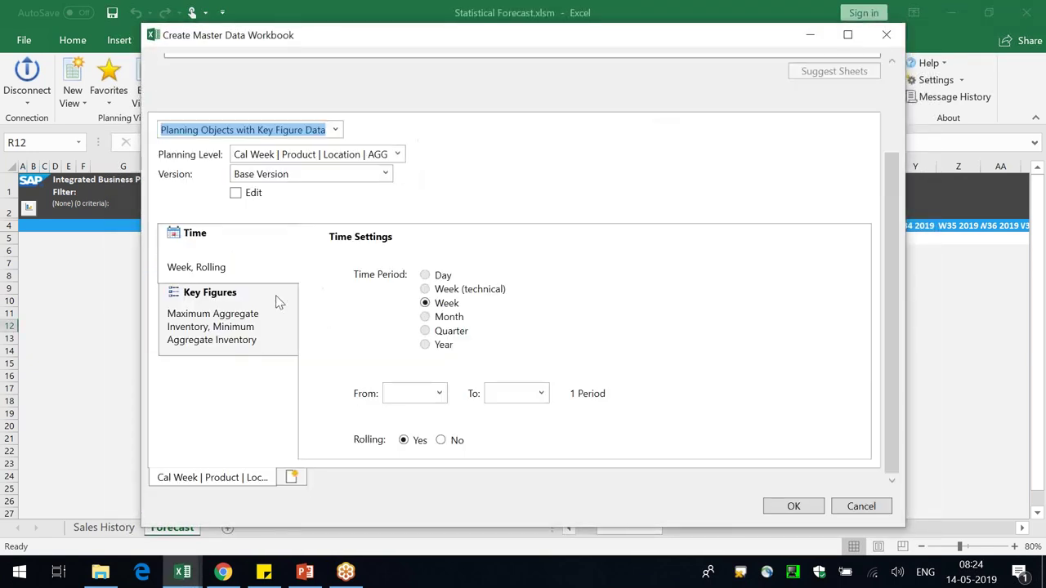
left_click(398, 154)
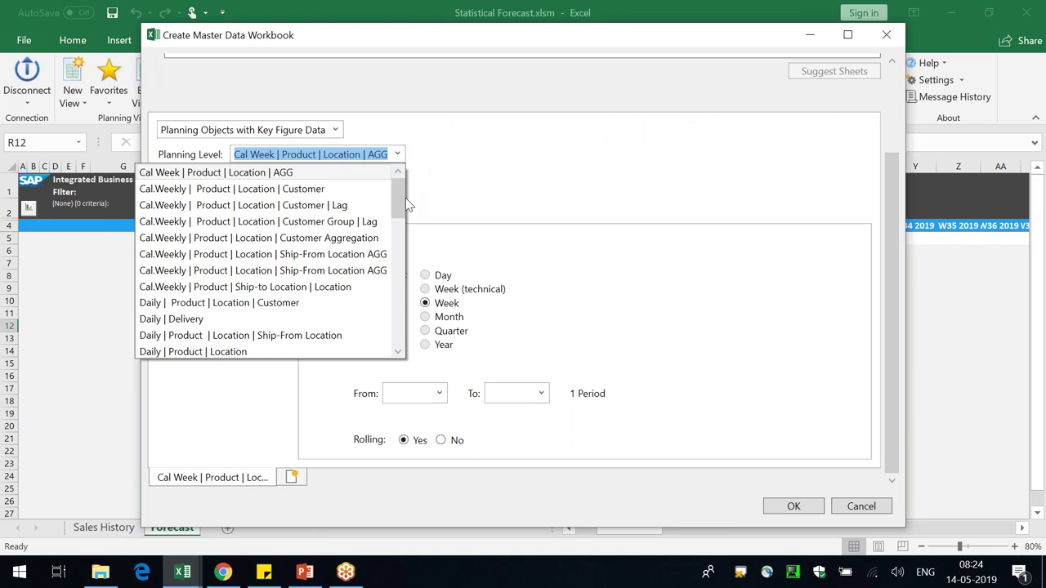
scroll(411, 226, "down", 6)
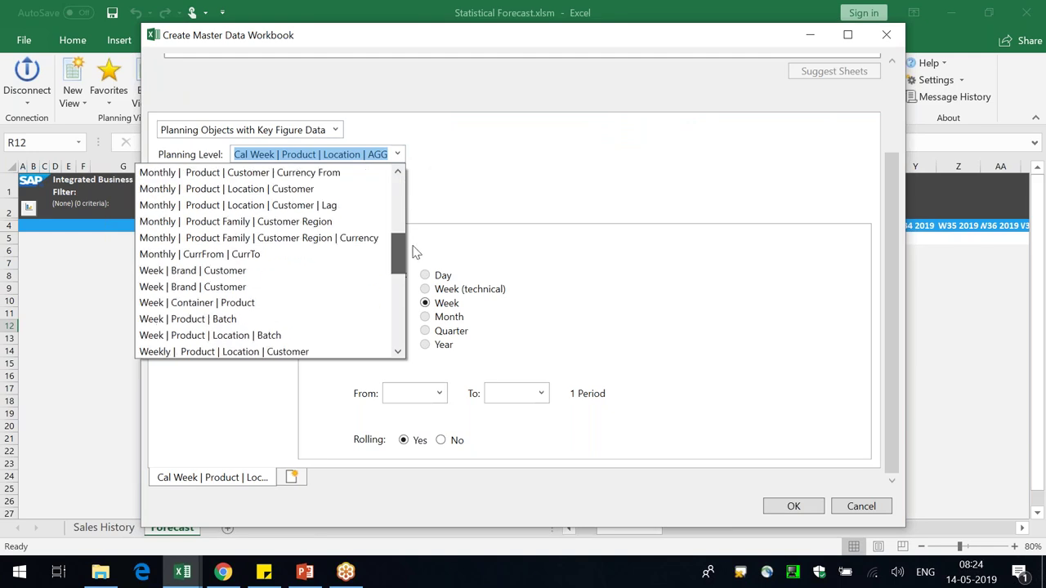
left_click_drag(411, 255, 411, 348)
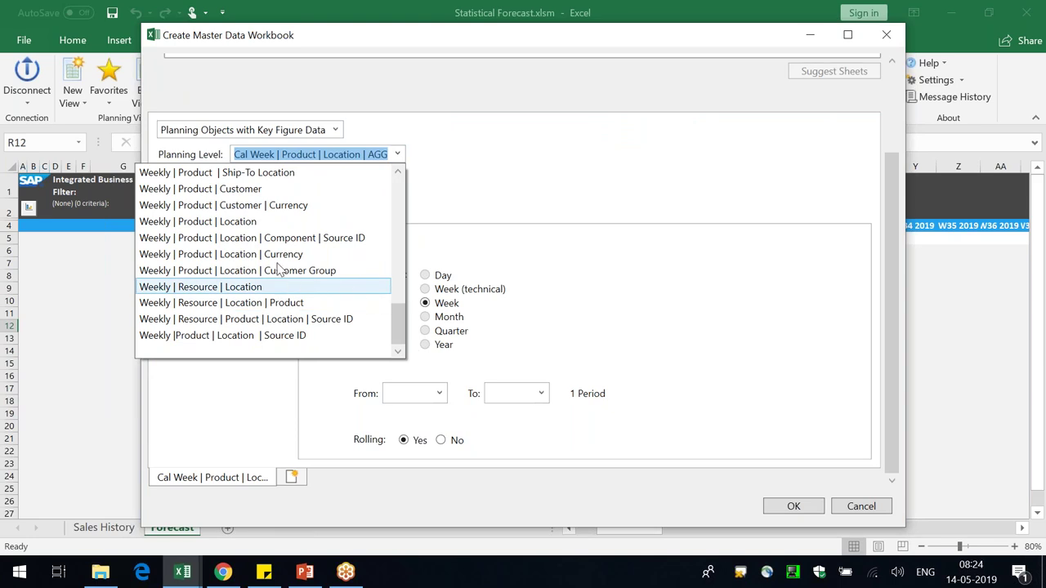
left_click(296, 288)
left_click(450, 395)
left_click_drag(447, 226, 447, 254)
left_click(409, 212)
left_click(236, 192)
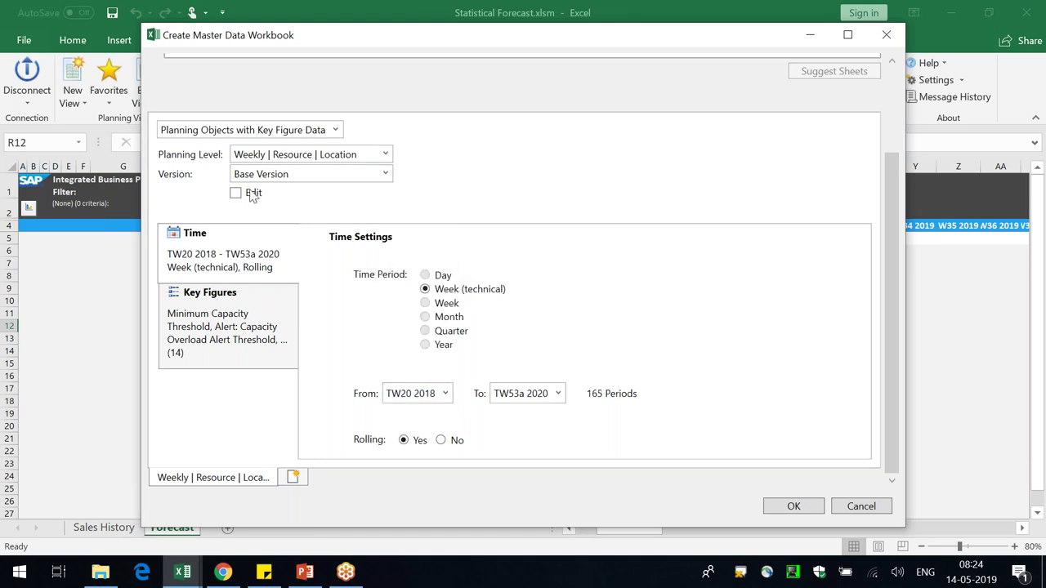
left_click(226, 318)
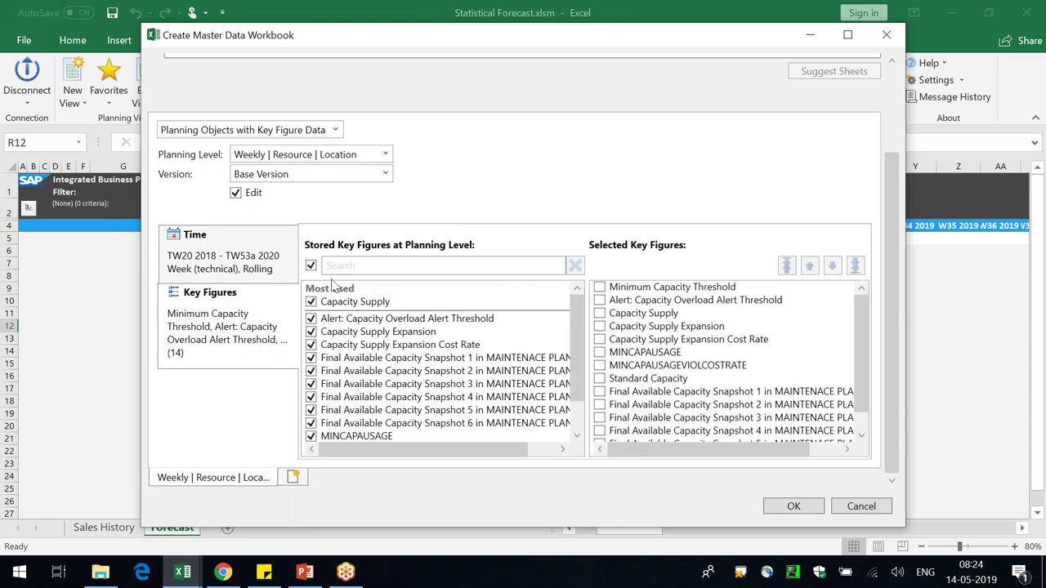
left_click(312, 266)
left_click_drag(578, 376, 532, 461)
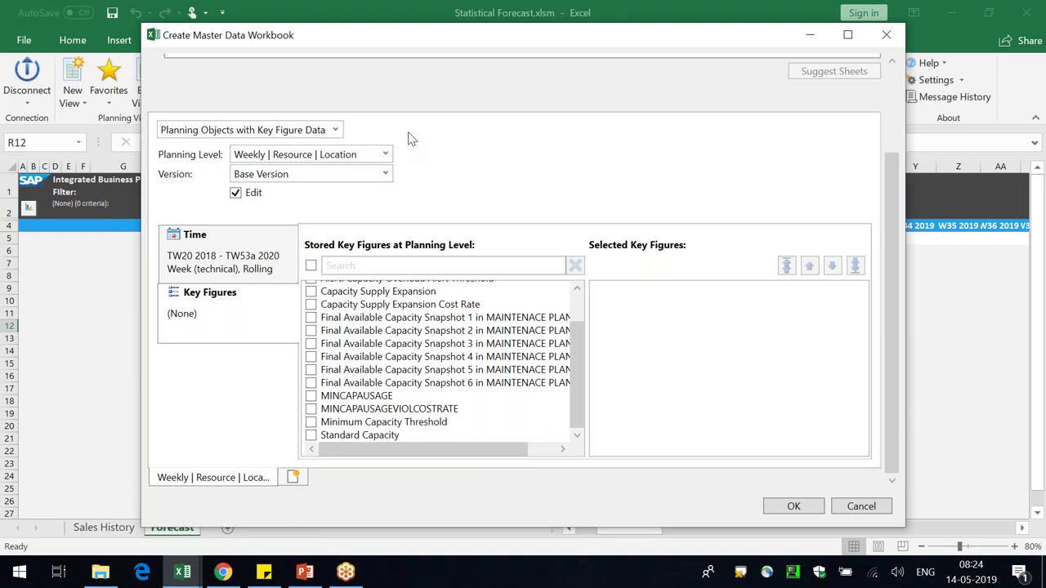
- Use level Location | Resource | Maintenance Job with Maintenance Job Start Period and Capacity Required by the Job, and create
left_click(385, 155)
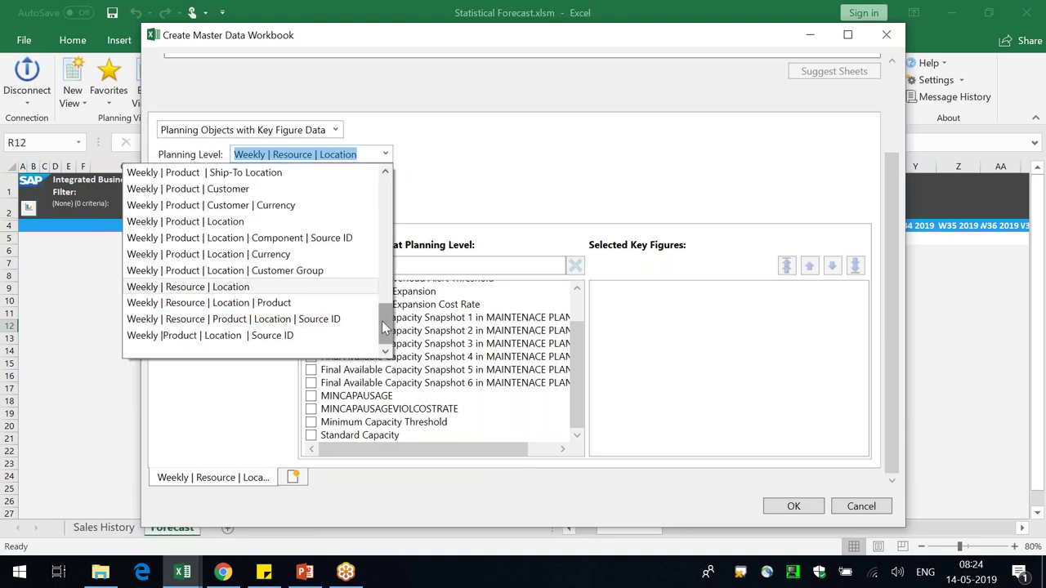
left_click_drag(390, 325, 398, 237)
left_click(297, 221)
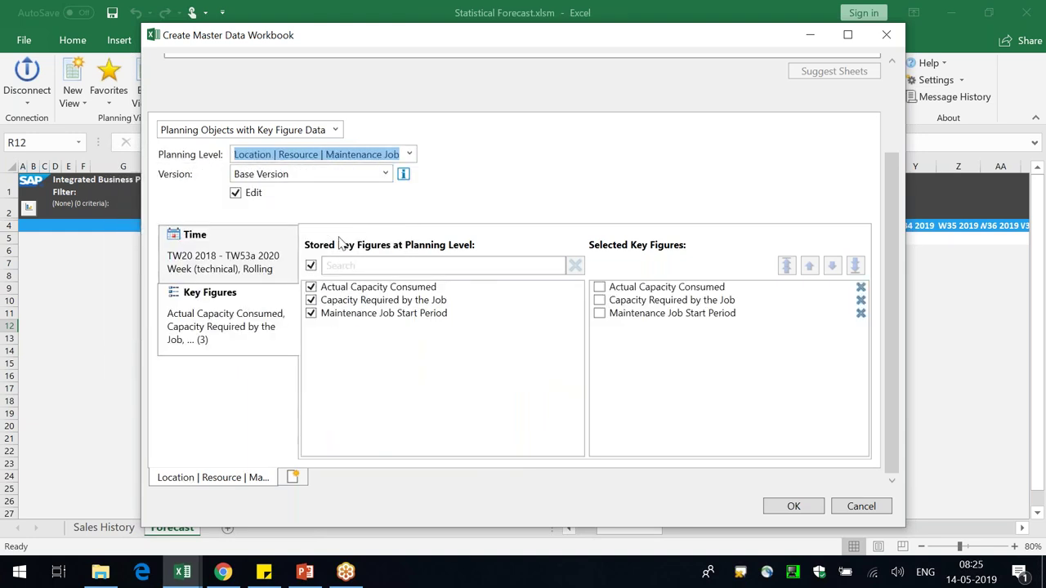
left_click(263, 272)
left_click(230, 319)
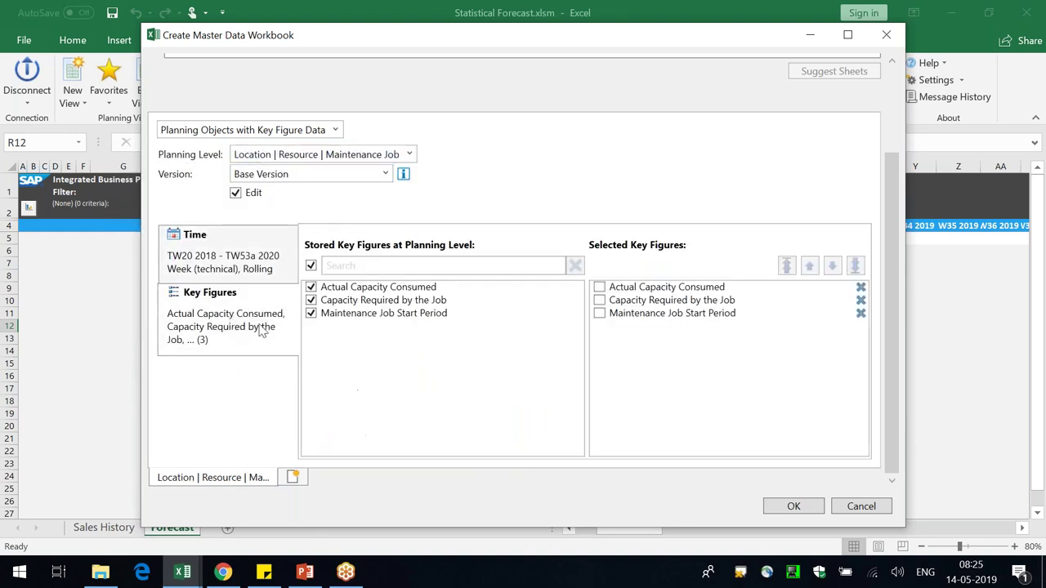
left_click(310, 266)
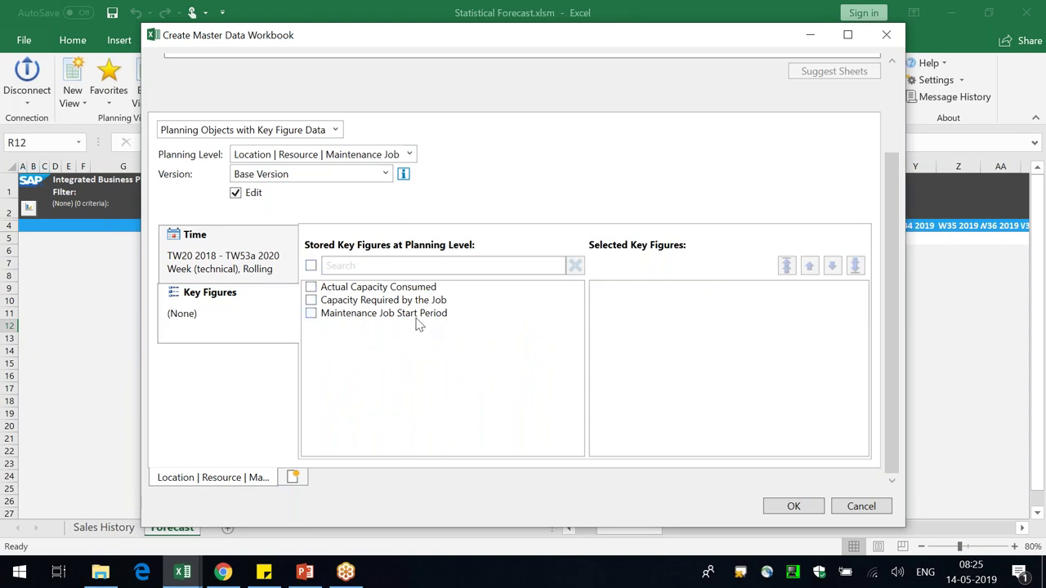
left_click(418, 321)
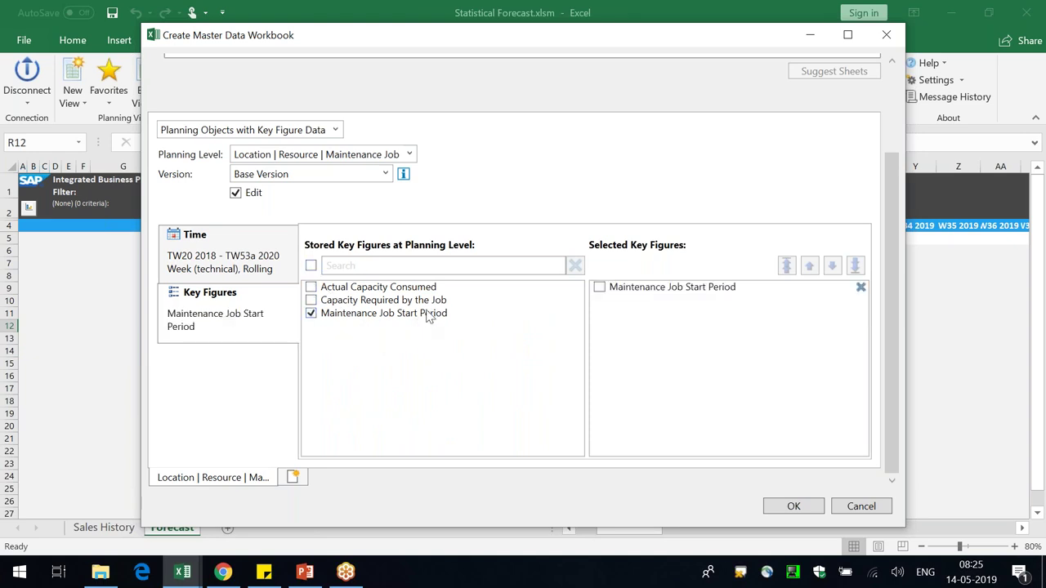
left_click(425, 302)
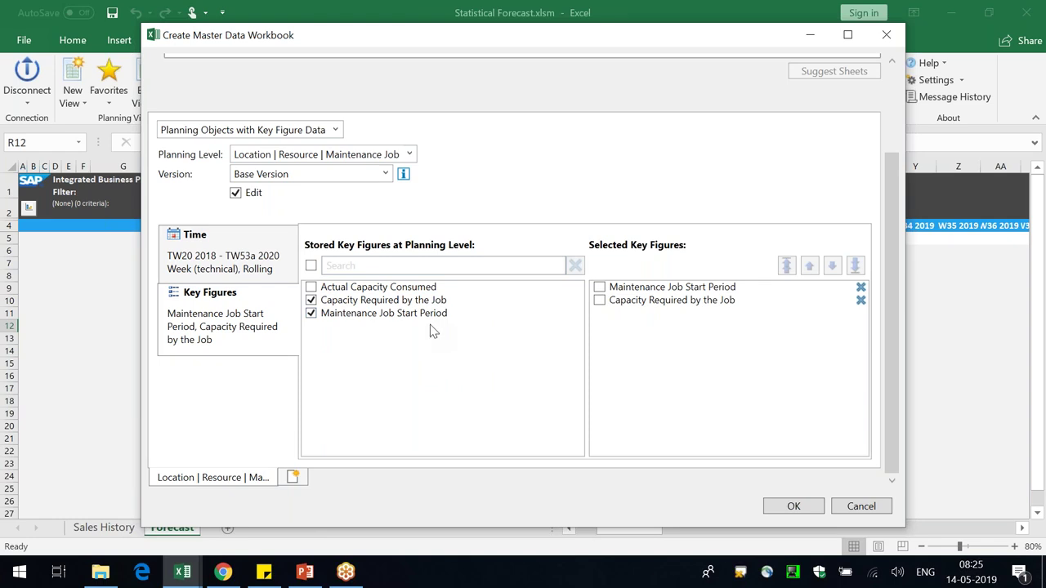
left_click(794, 507)
left_click(222, 572)
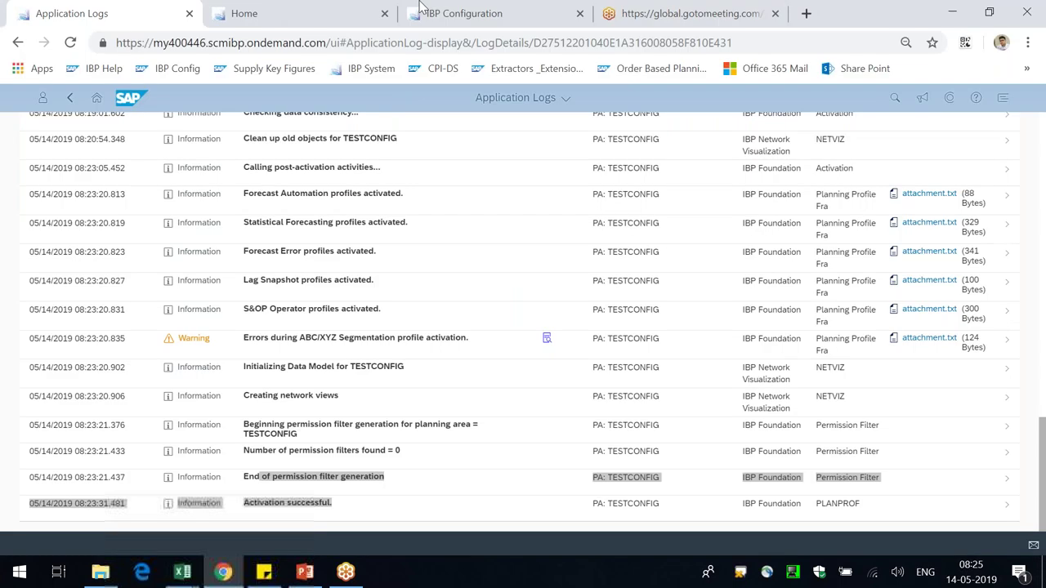
- Review the ZMAINTENANCEFINALAVAILABLE calculation formulas in IBP Configuration, then return to Book6 in Excel
left_click(474, 13)
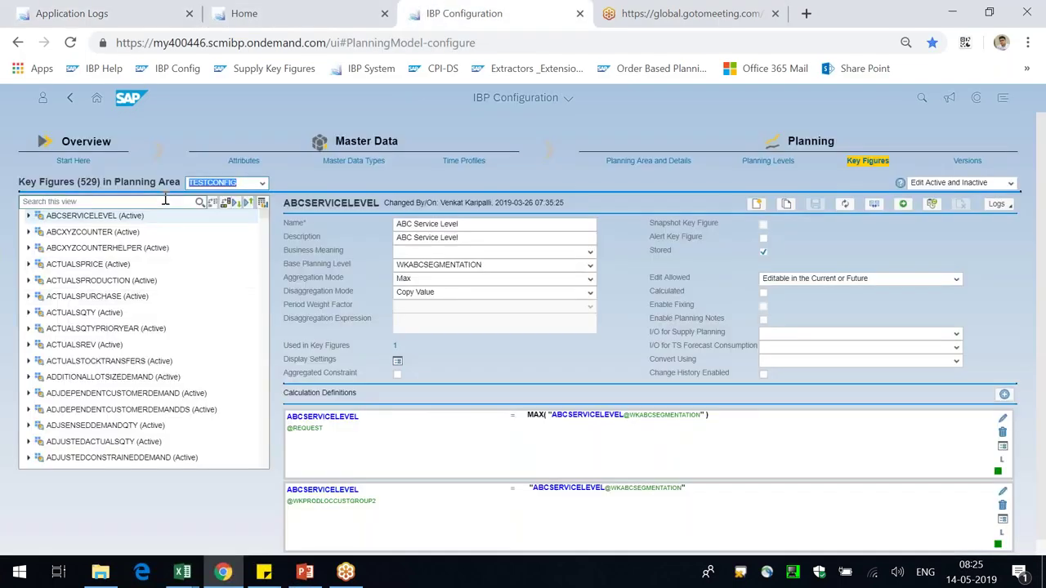
left_click(107, 201)
scroll(147, 408, "down", 10)
scroll(245, 408, "down", 15)
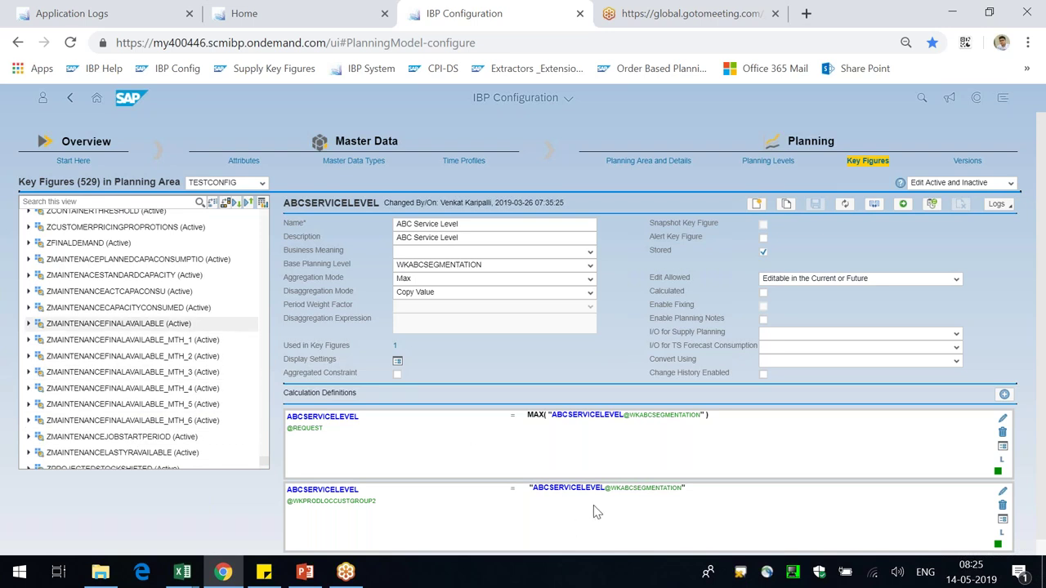
left_click(135, 325)
left_click_drag(597, 483, 601, 485)
left_click(749, 500)
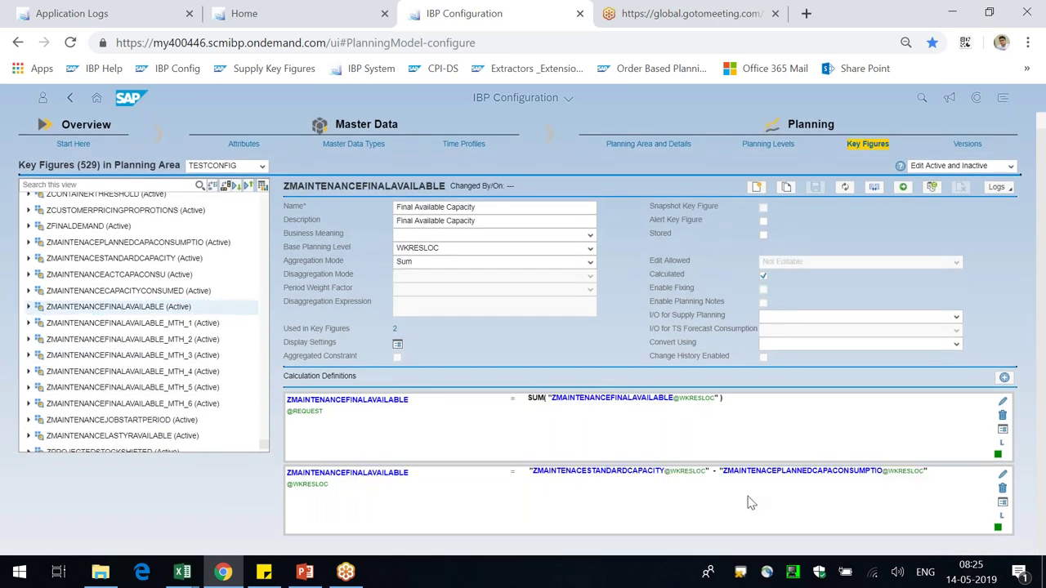
key("alt+Tab")
key("Tab")
left_click(798, 360)
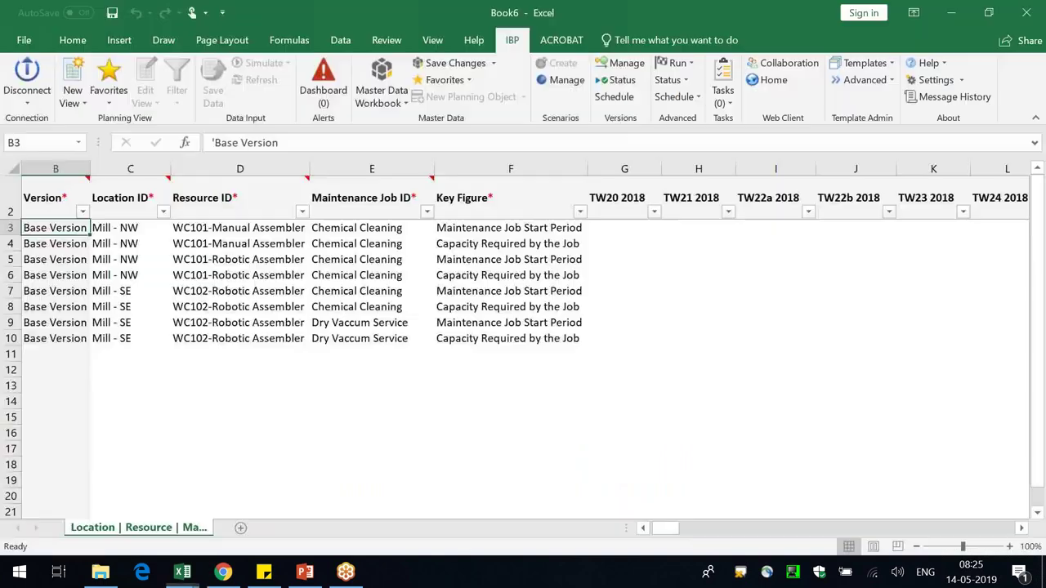
- Open Book6's Edit Master Data Workbook settings and close them without changes
left_click(564, 278)
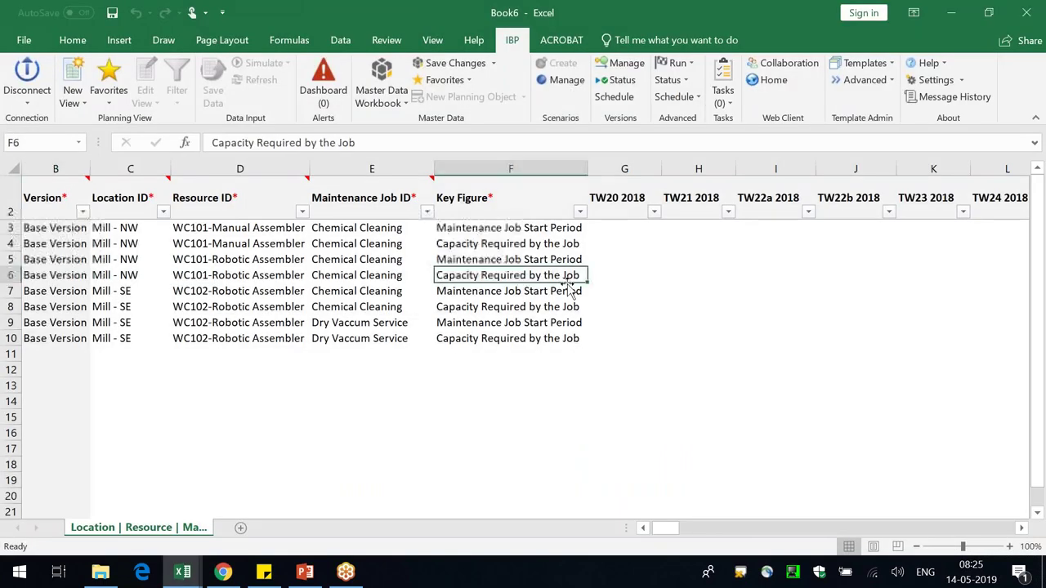
left_click(372, 74)
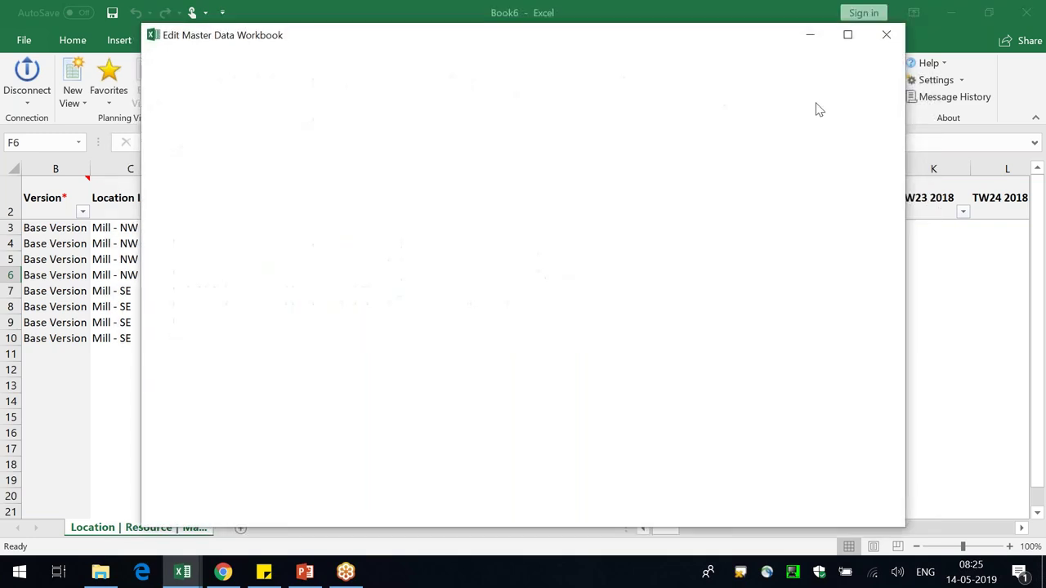
left_click(743, 40)
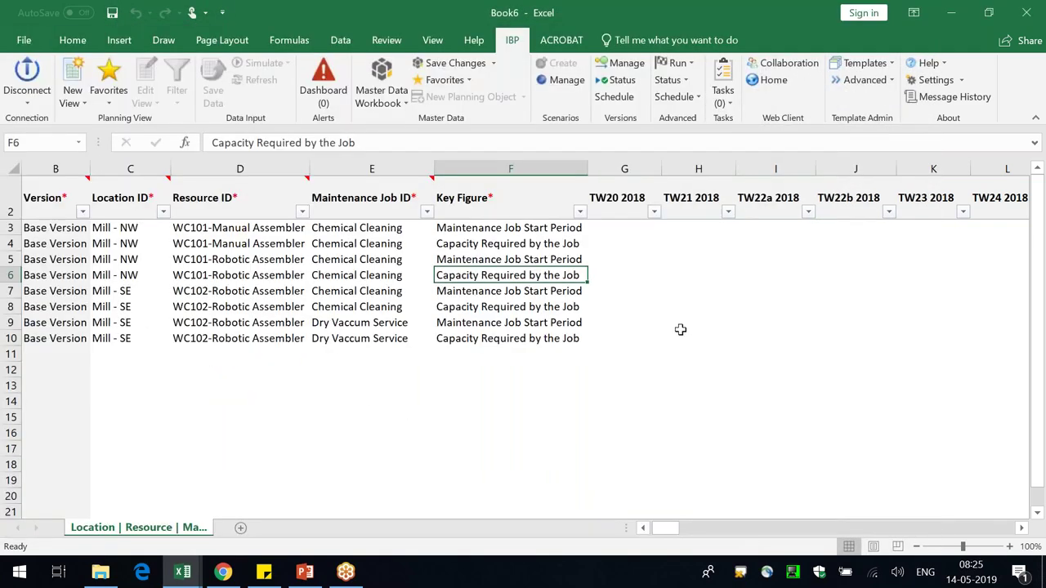
key("alt+Tab")
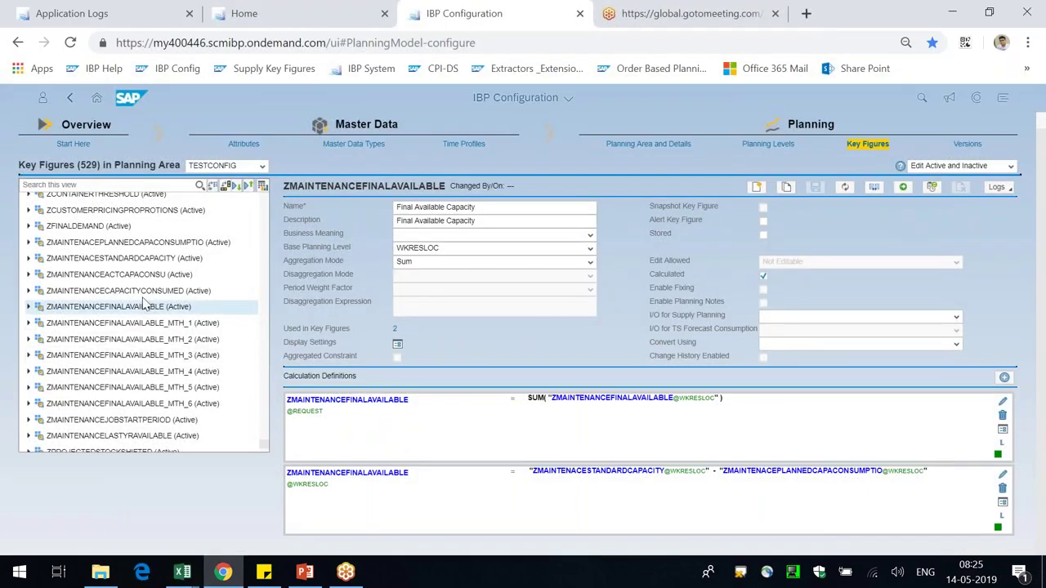
- Check the planned capacity consumption formula, then enter 20 in G3 and G5 for TW20 2018
left_click(164, 243)
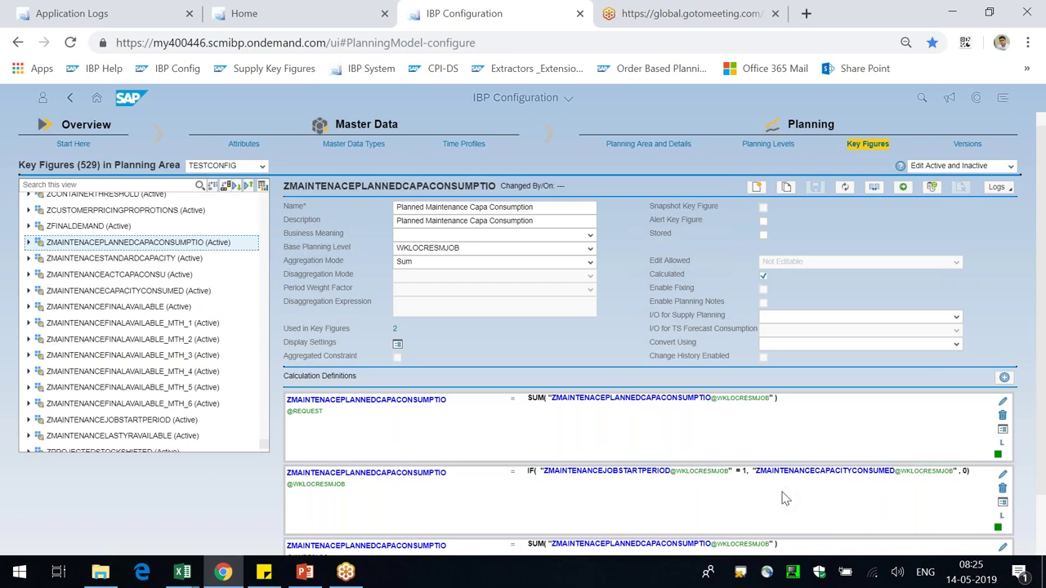
scroll(782, 495, "down", 1)
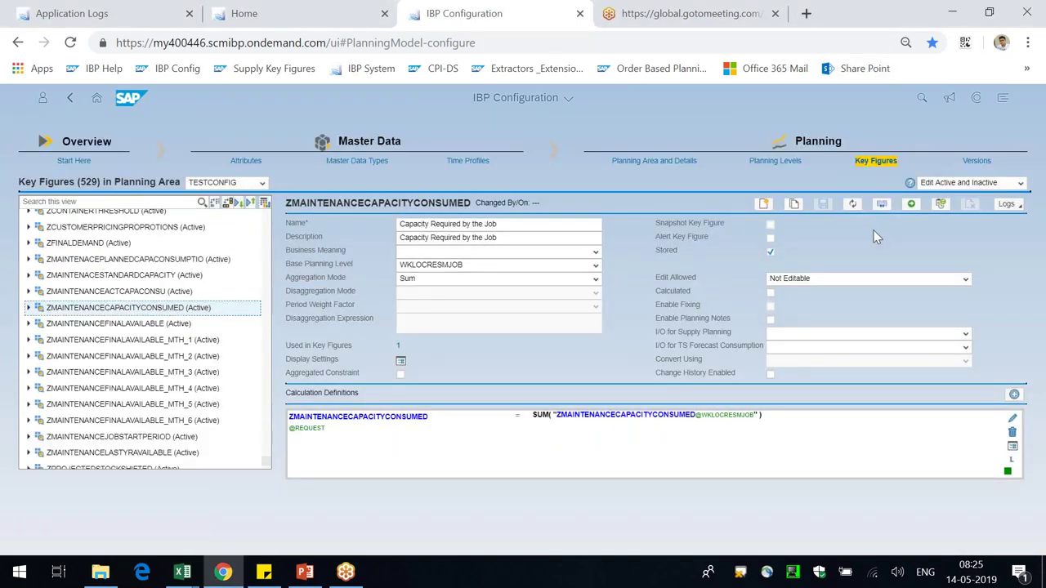
key("alt+Tab")
left_click(619, 242)
left_click(622, 229)
type("20")
key("Return")
key("Return")
type("20")
key("Return")
key("Return")
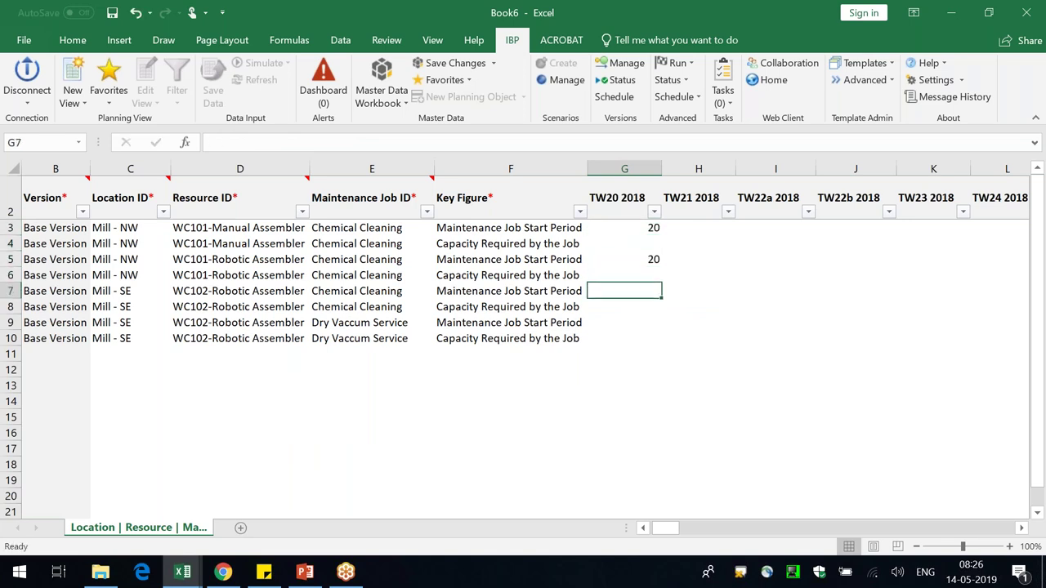
- Enter Capacity 20 for TW20 2018 in cells G8, G10, G6 and G4
left_click(624, 307)
type("20")
key("Return")
left_click(625, 338)
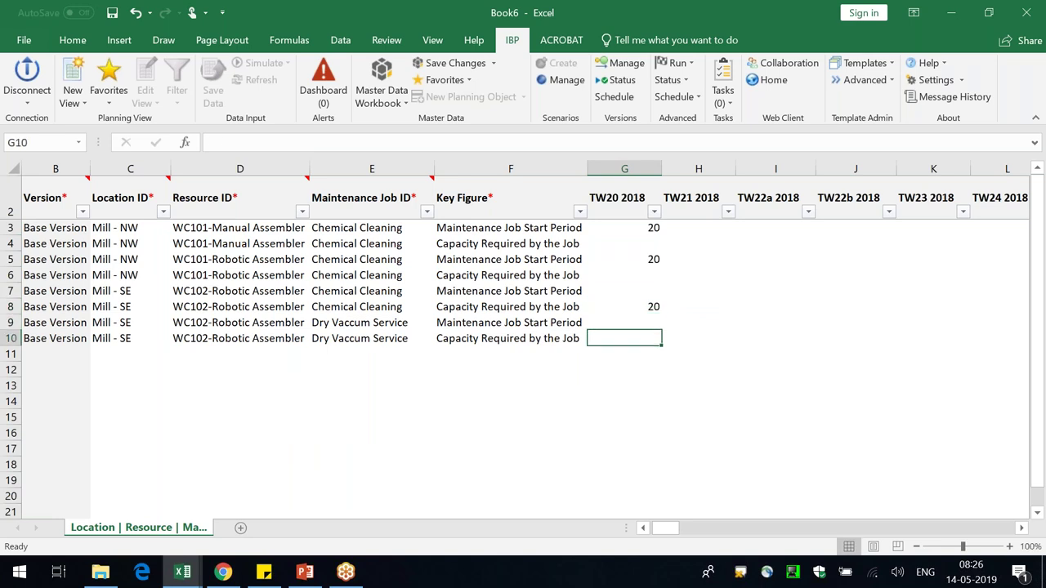
type("20")
key("Return")
key("Up")
key("Up")
key("Up")
key("Up")
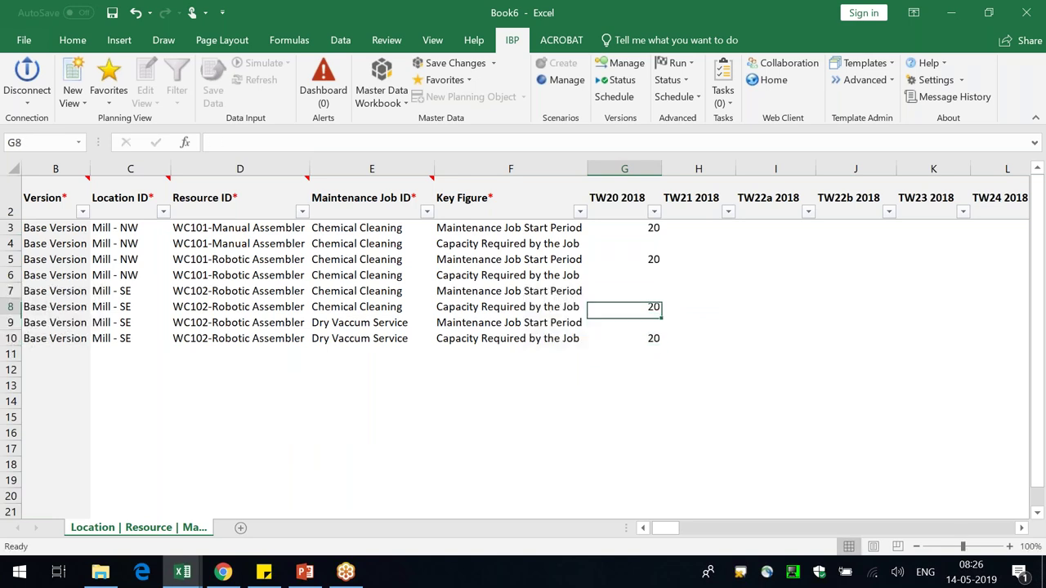
key("Up")
type("20")
key("Up")
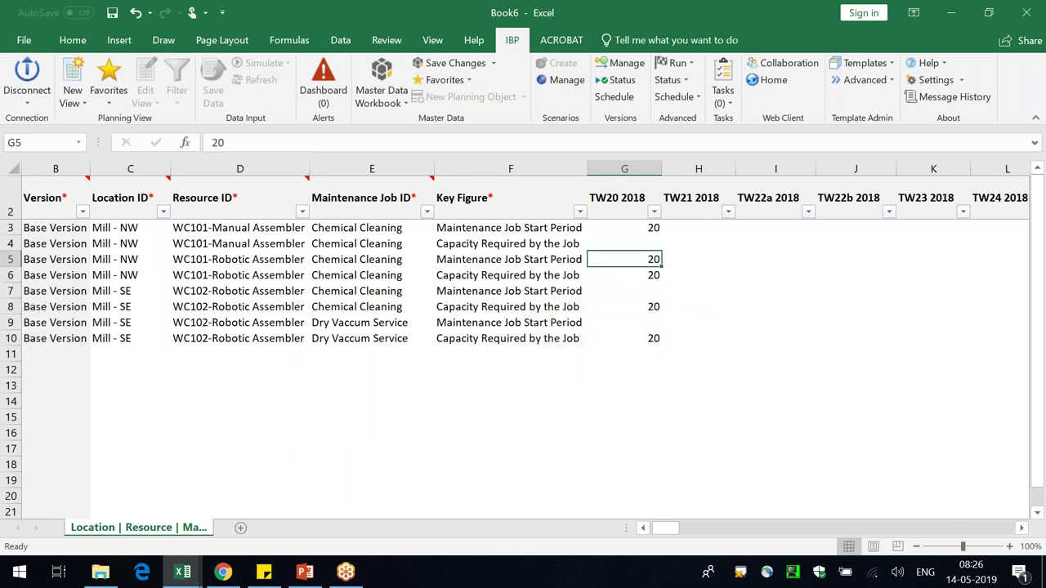
key("Up")
type("20")
- Clear G3 and enter Start Period 1 in G3 and G7
key("Up")
key("Delete")
key("Down")
key("Up")
type("1")
key("Return")
key("Down")
key("Down")
key("Down")
type("1")
key("Return")
key("Up")
key("Up")
key("Up")
key("Up")
key("Up")
- Copy the TW20 2018 values G3:G10 into the TW22a and TW21 2018 columns
key("shift+Down")
key("shift+Down")
key("shift+Down")
key("shift+Down")
key("shift+Down")
key("shift+Down")
key("shift+Down")
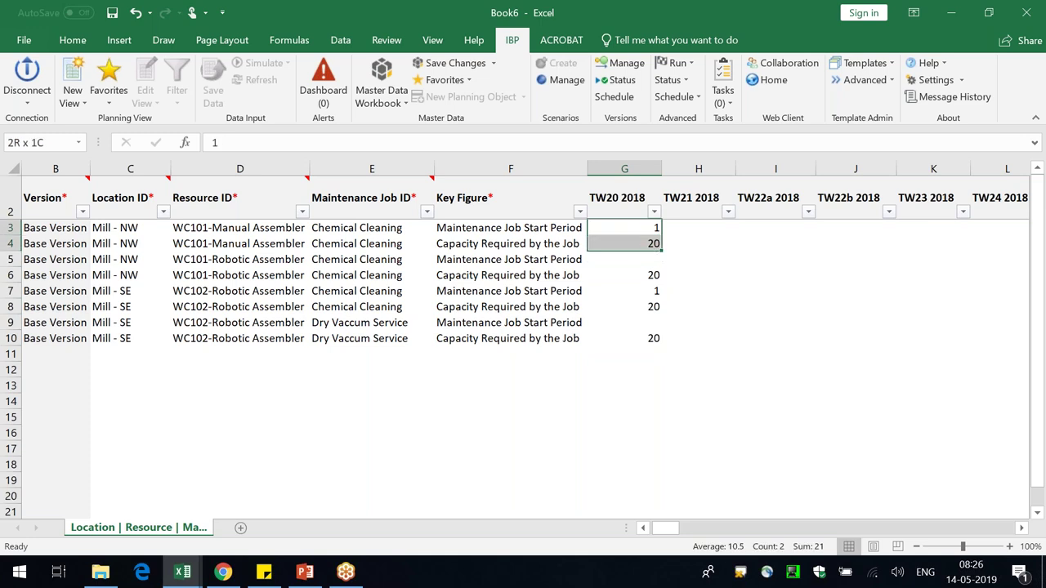
key("ctrl+c")
left_click(776, 227)
key("ctrl+v")
left_click(624, 228)
left_click_drag(624, 229, 624, 339)
left_click(697, 227)
key("ctrl+v")
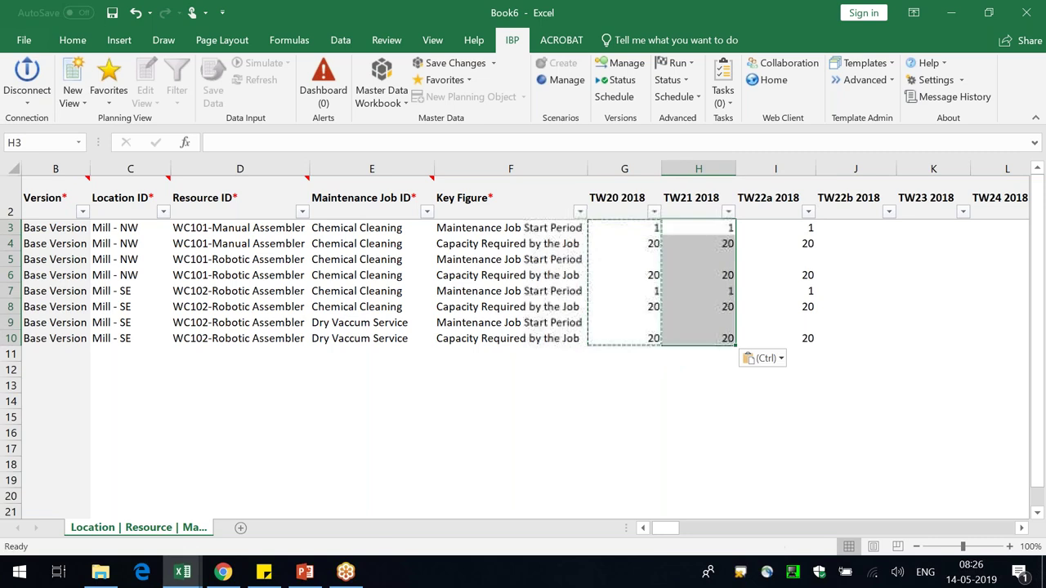
- Rearrange the Start Period 1 entries in the TW21 2018 column H
left_click(697, 227)
key("Delete")
key("Down")
key("Down")
type("1")
key("Return")
key("Down")
key("Down")
key("Down")
type("1")
key("Up")
key("Up")
key("Up")
key("Up")
key("Up")
key("Up")
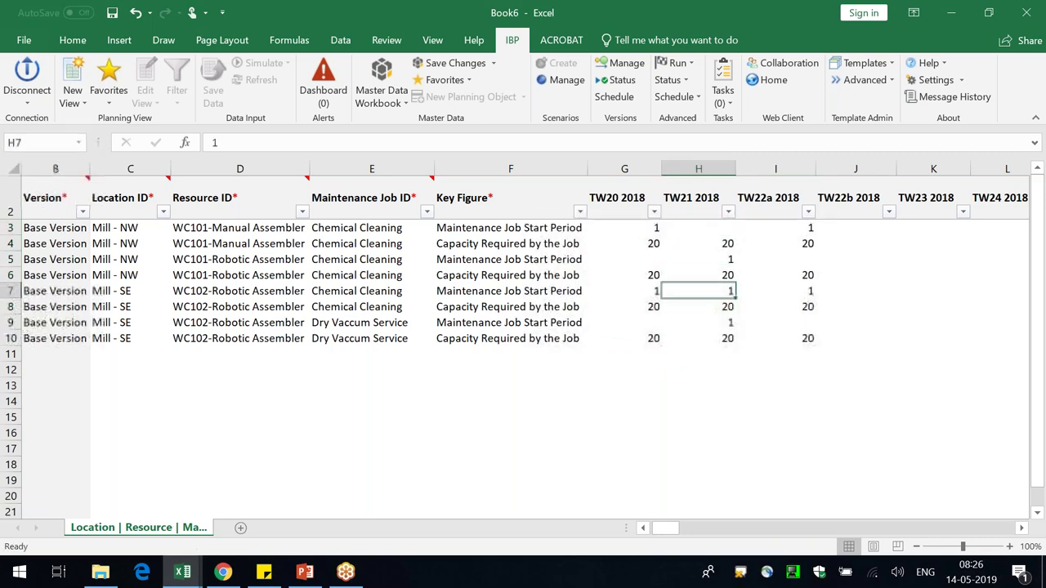
type("1")
key("Return")
- Copy the three-week block G3:I10 and paste it repeatedly across later weeks through TW37 2018
left_click(624, 227)
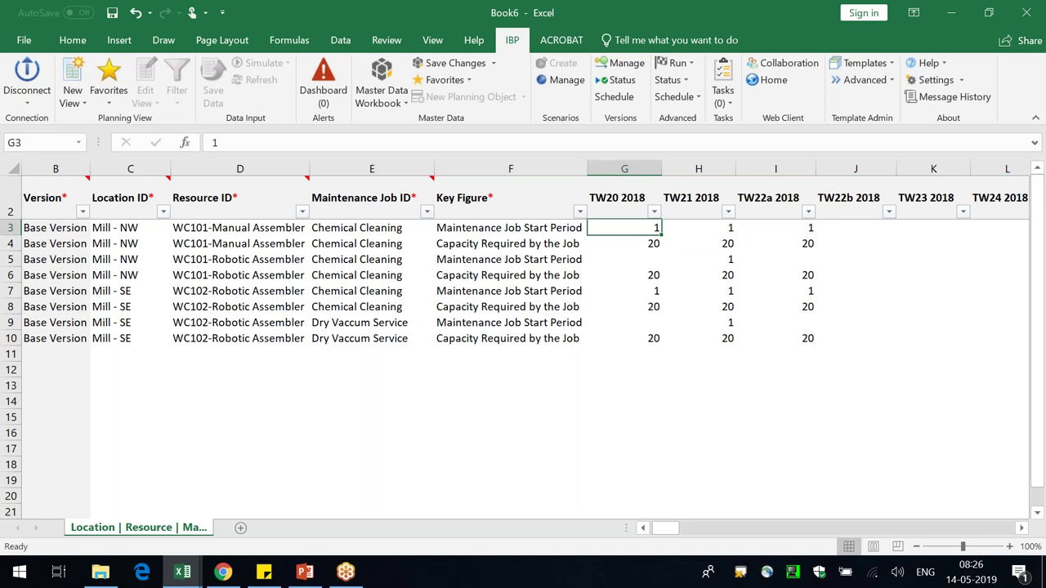
key("shift+Down")
key("shift+Down")
key("shift+Down")
key("shift+Down")
key("shift+Down")
key("shift+Down")
key("shift+Down")
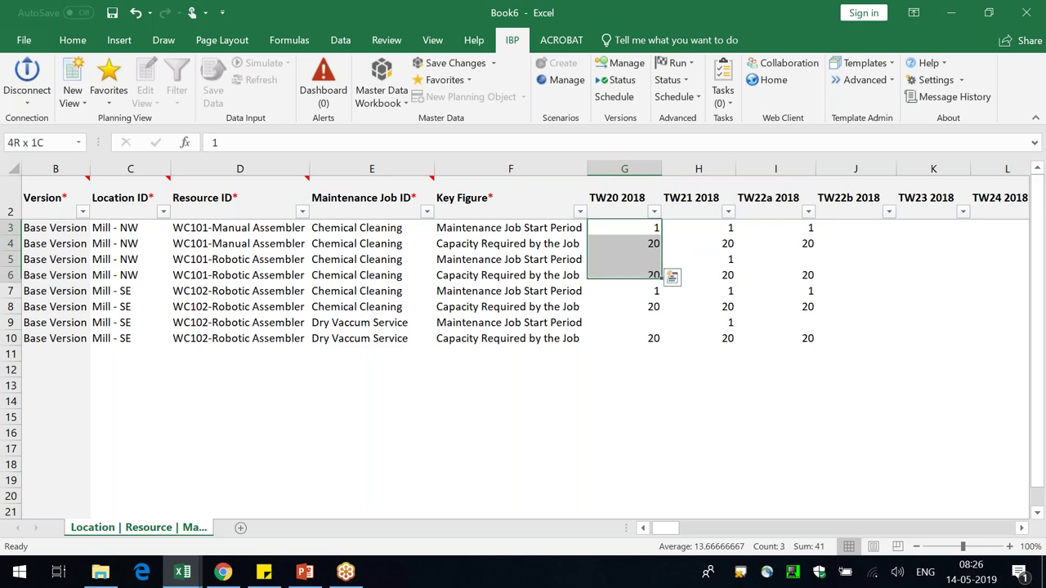
key("shift+Right")
key("shift+Right")
key("ctrl+c")
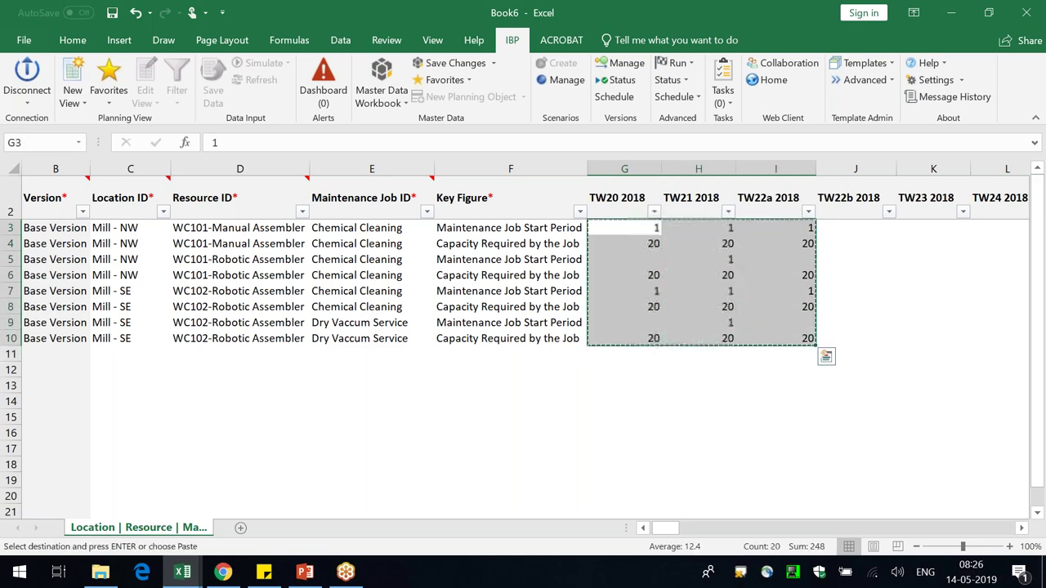
key("Right")
key("Right")
key("Right")
key("ctrl+v")
key("Right")
key("Right")
key("Right")
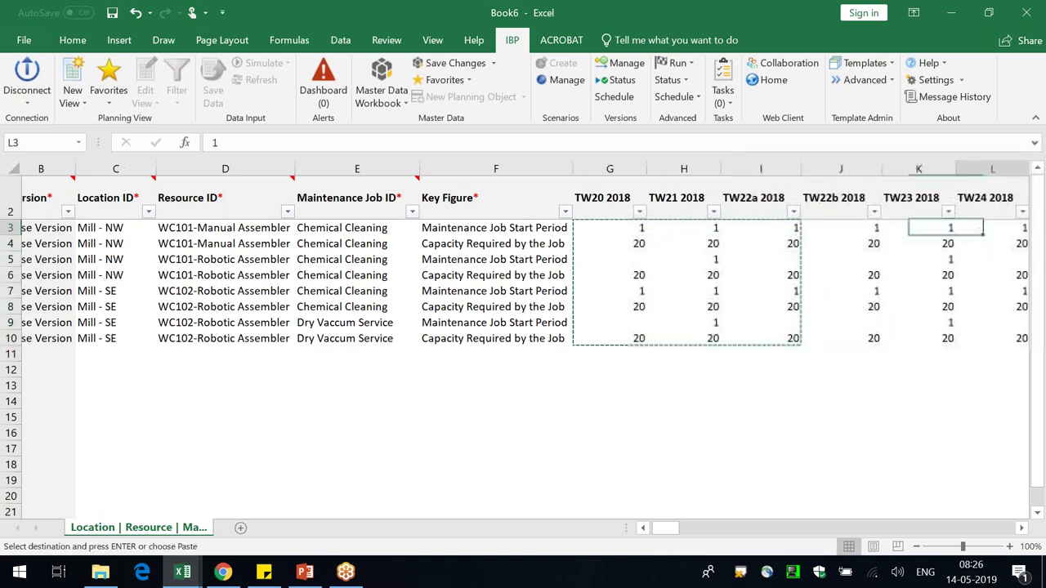
key("ctrl+v")
key("Right")
key("Right")
key("Right")
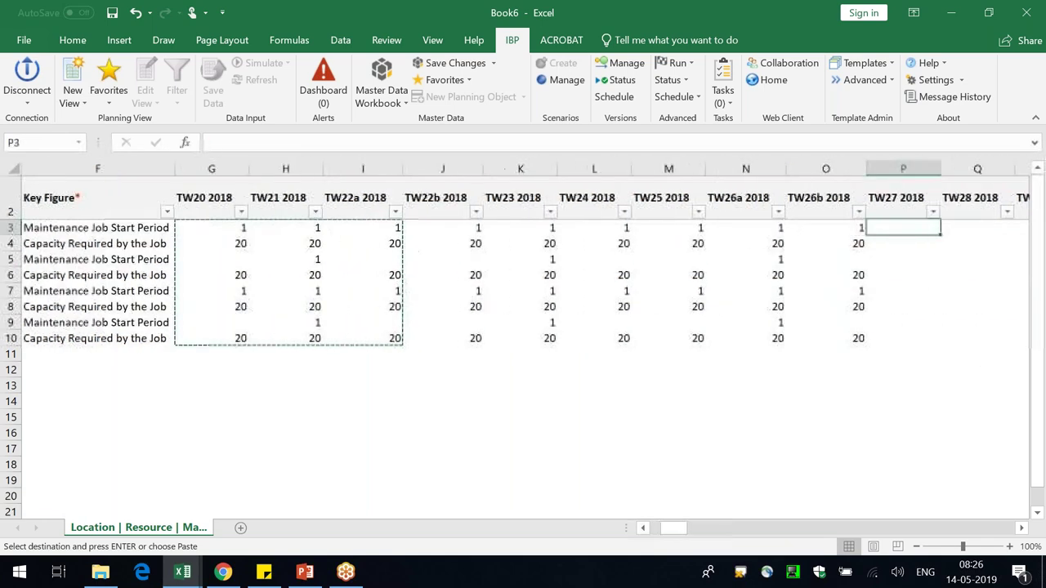
key("ctrl+v")
key("Right")
key("Right")
key("Right")
key("ctrl+v")
key("Right")
key("Right")
key("Right")
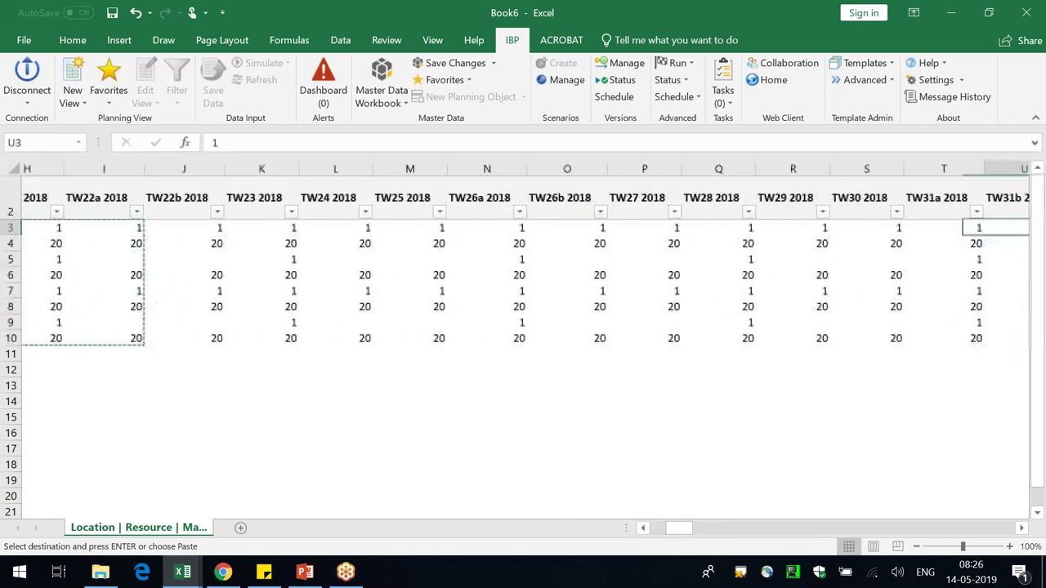
key("ctrl+v")
key("Right")
key("Right")
key("Right")
key("ctrl+v")
key("Right")
key("Right")
key("Right")
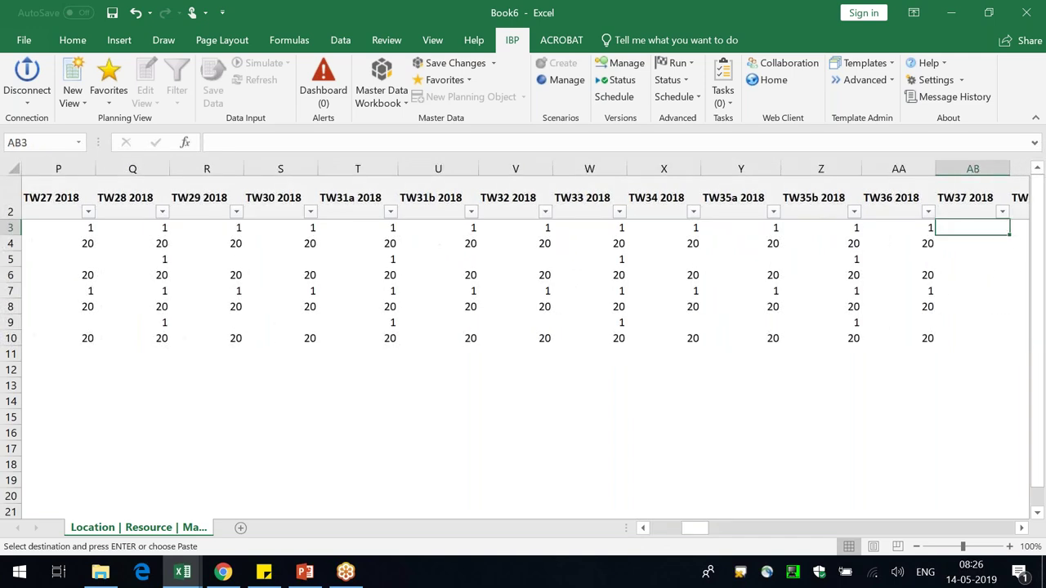
key("ctrl+v")
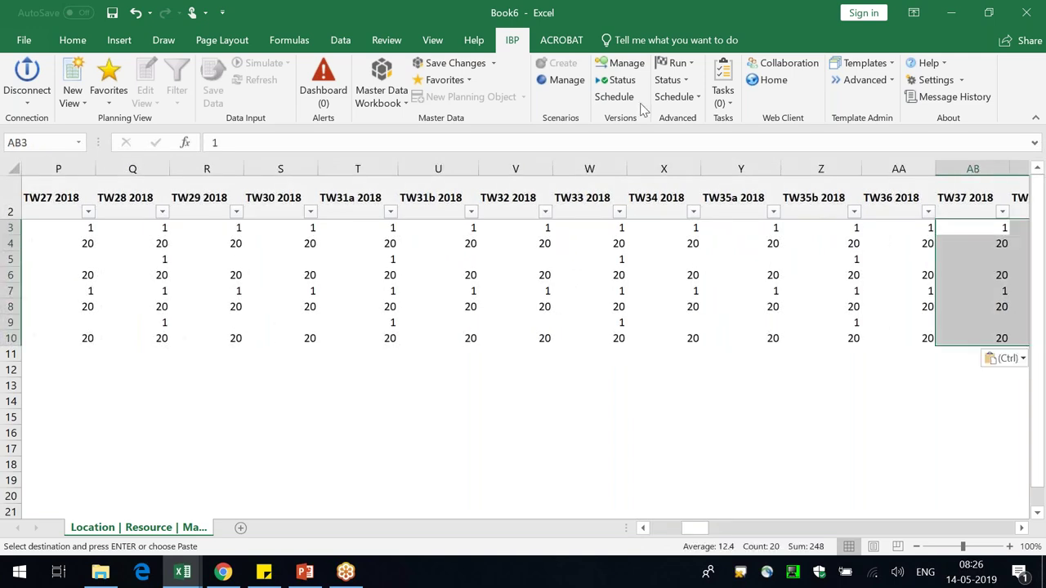
- Save the 160 changed maintenance records to IBP and acknowledge the processed-records report
left_click(454, 63)
left_click(612, 379)
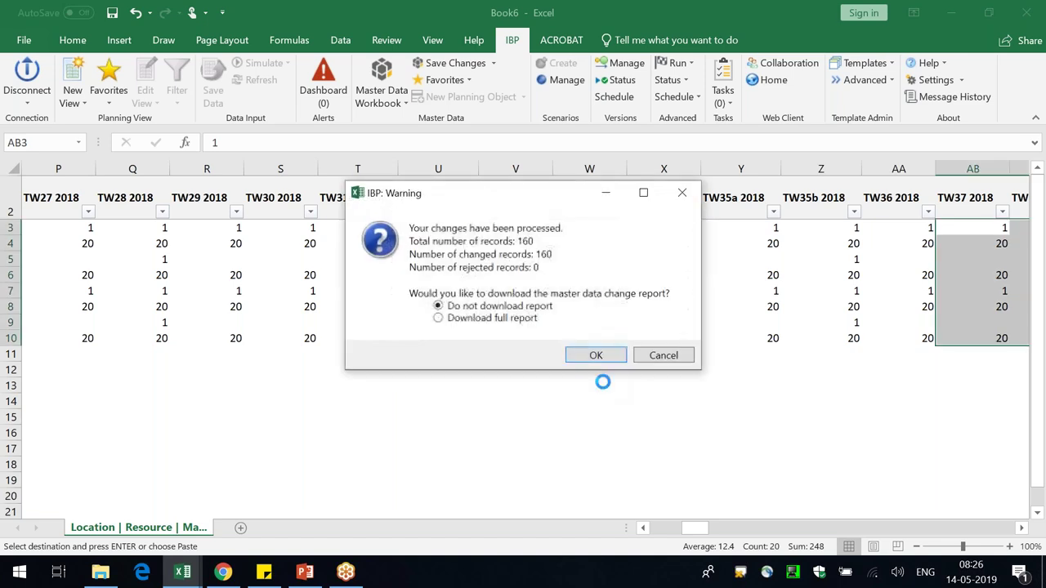
left_click(603, 358)
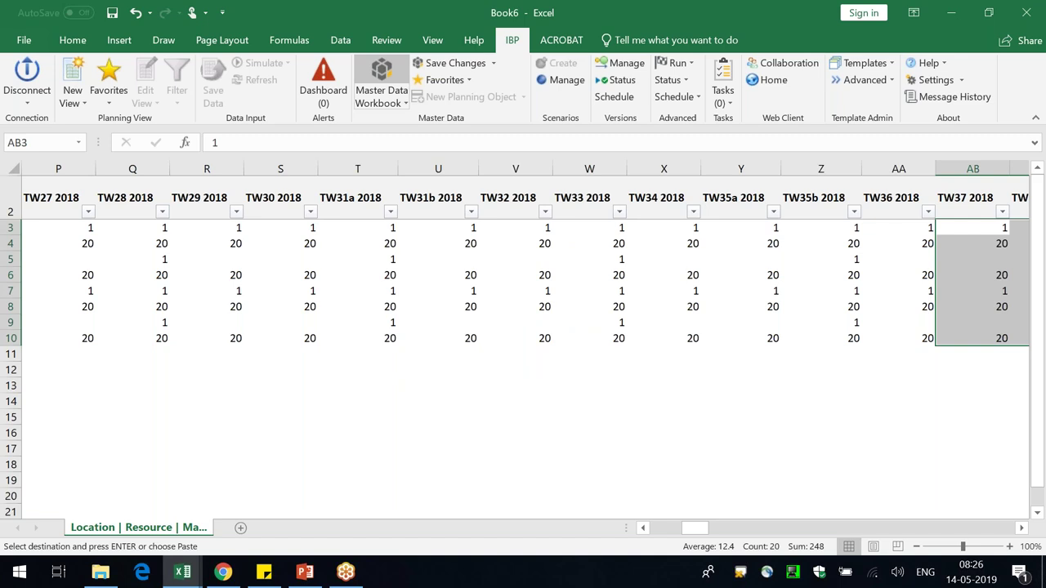
left_click(381, 78)
- Rebuild the master data sheet at Weekly | Resource | Location with only Standard Capacity
left_click(410, 269)
left_click_drag(412, 364, 411, 445)
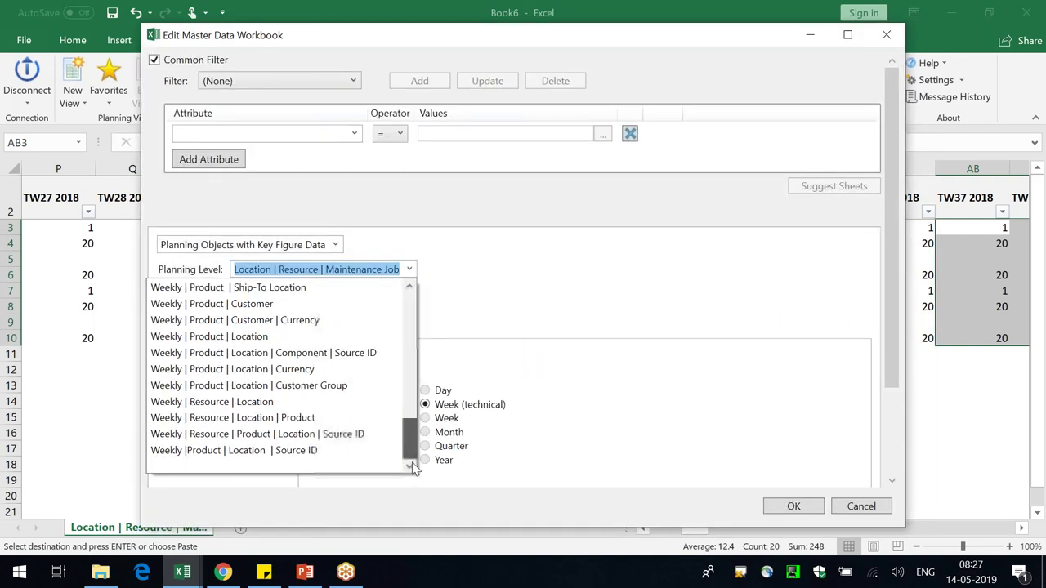
left_click(311, 402)
left_click(253, 441)
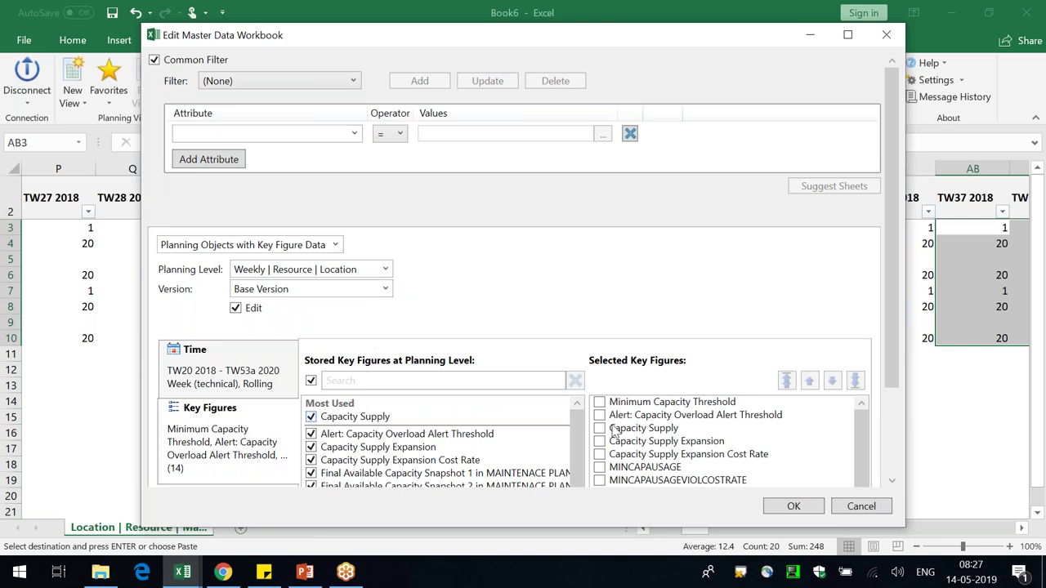
scroll(899, 413, "down", 1)
scroll(899, 412, "down", 5)
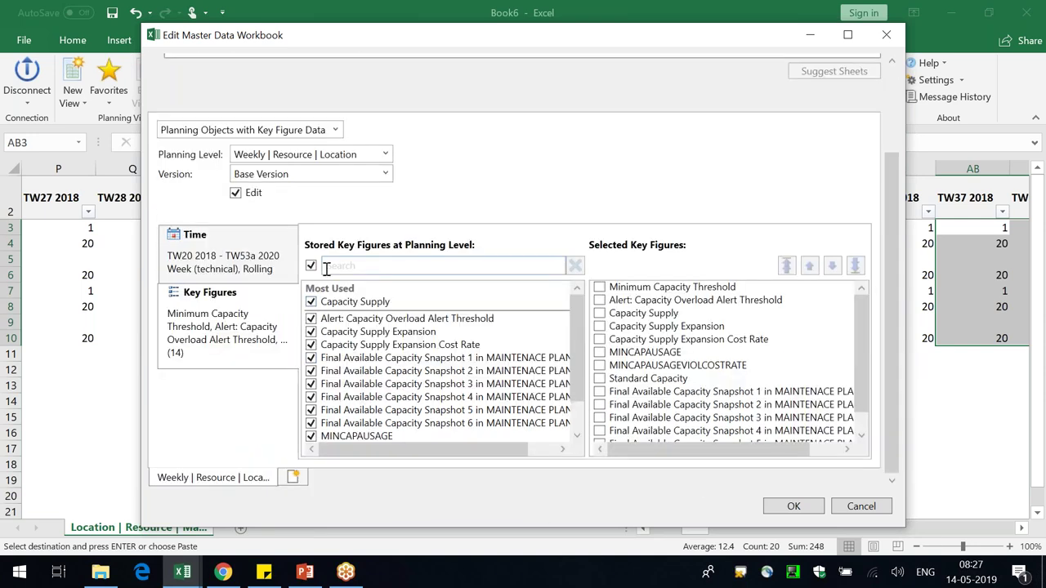
left_click(310, 265)
scroll(576, 332, "down", 1)
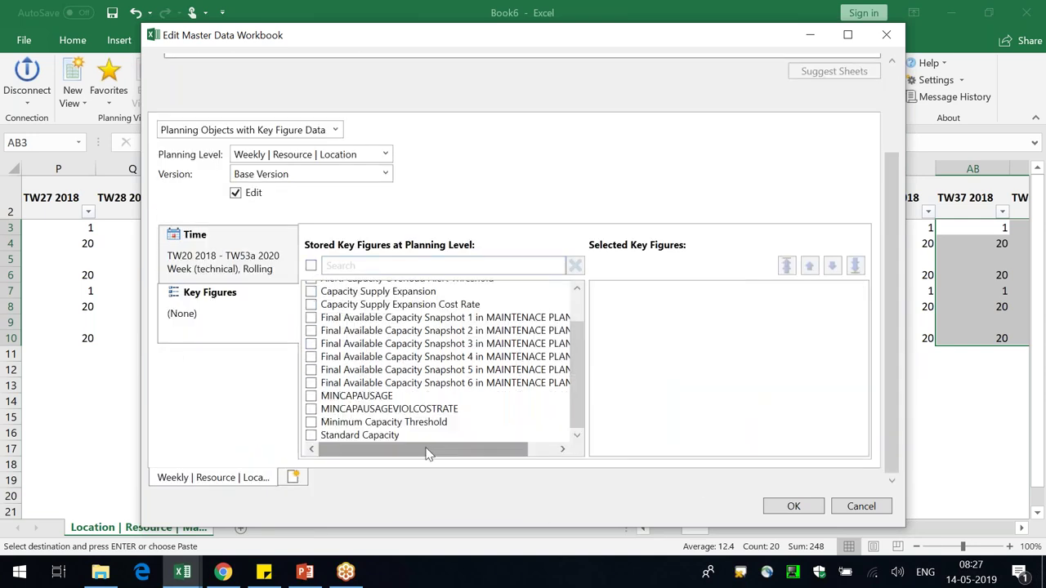
left_click(311, 436)
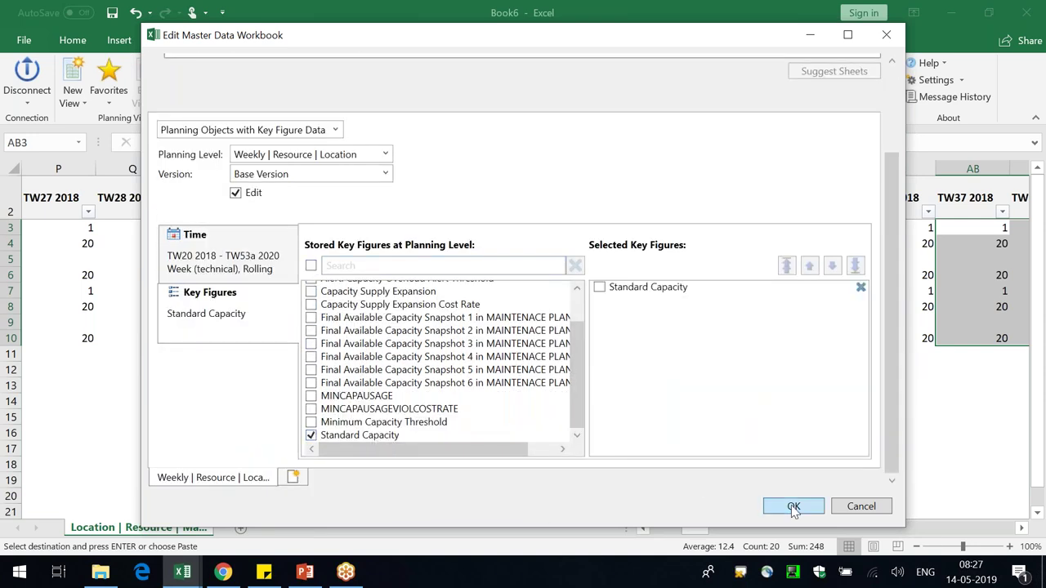
left_click(793, 507)
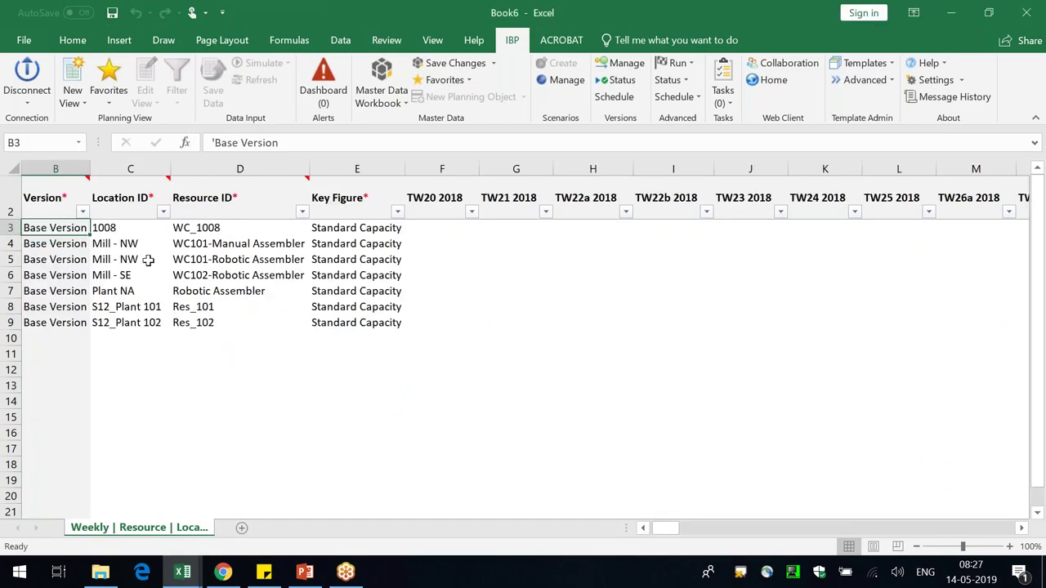
- Enter 168 for the three resources from TW20 2018 and fill it across later weeks
left_click_drag(131, 243, 240, 296)
left_click(417, 242)
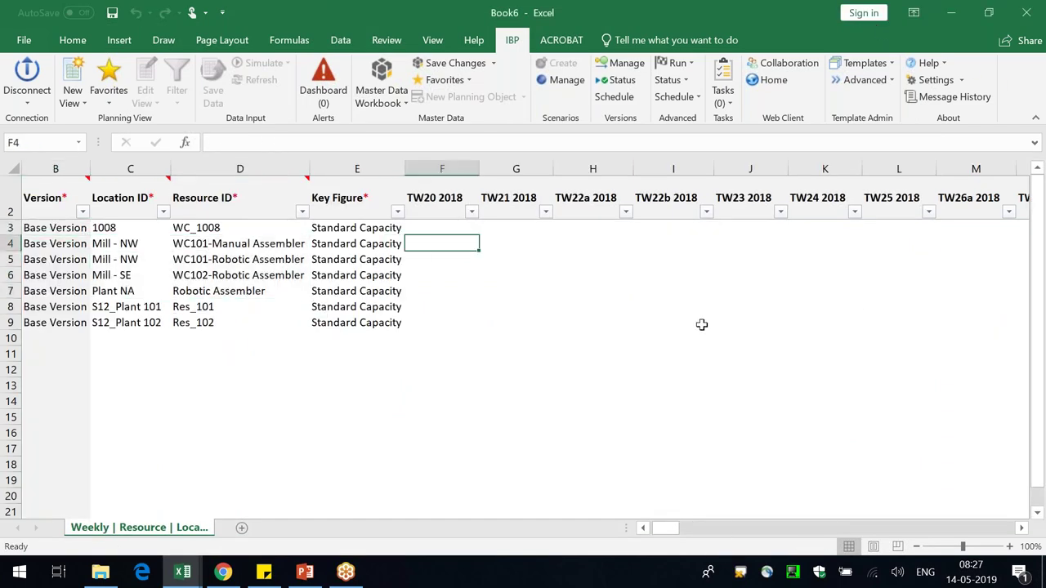
type("1")
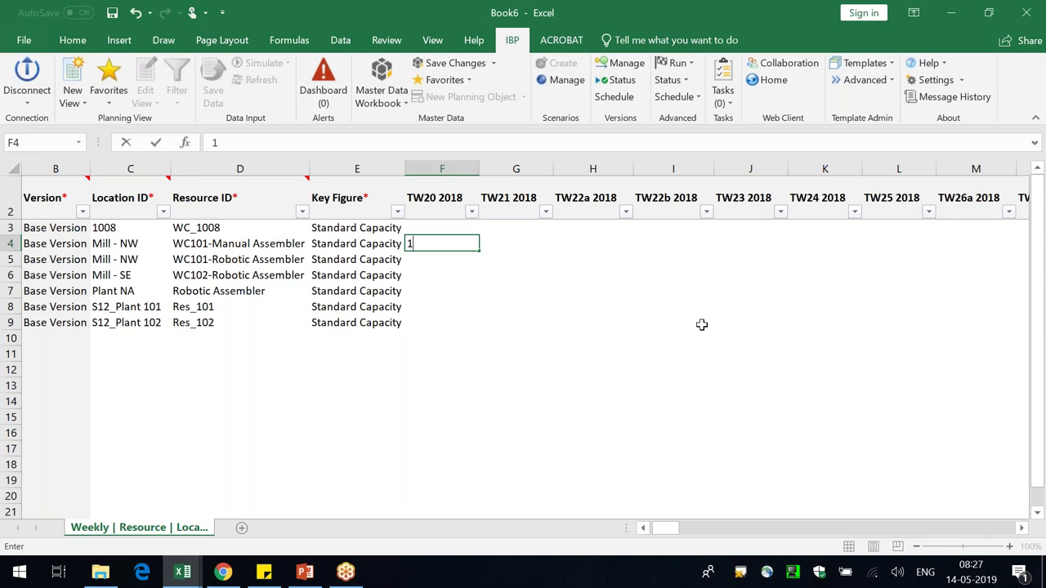
key("ctrl+Return")
key("ctrl+c")
key("shift+Down")
key("shift+Down")
key("ctrl+v")
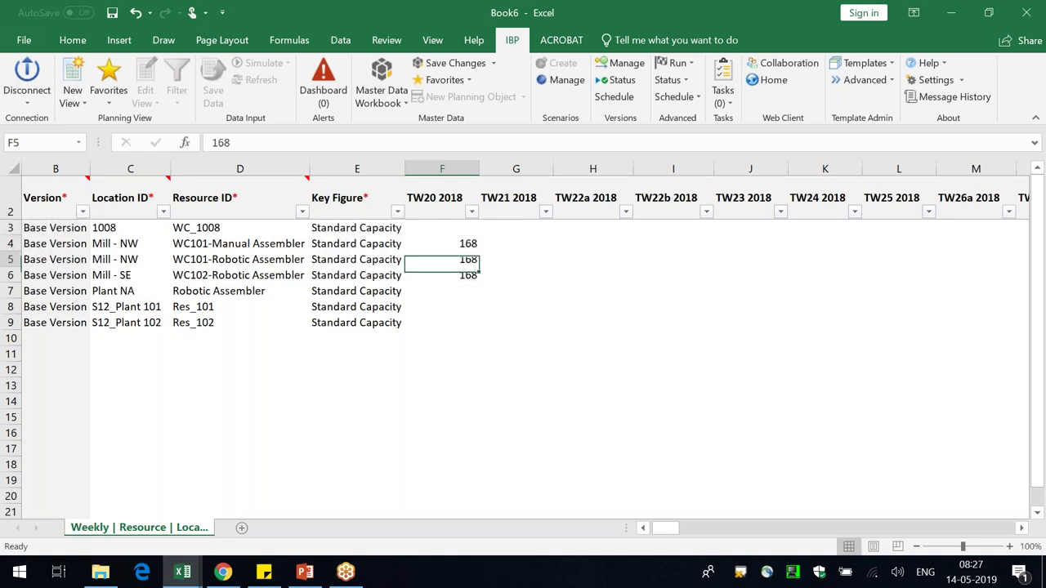
key("ctrl+c")
key("shift+Right")
key("shift+Right")
key("shift+Right")
key("shift+Right")
key("shift+Right")
key("shift+Right")
key("shift+Right")
key("shift+Right")
key("shift+Right")
key("shift+Right")
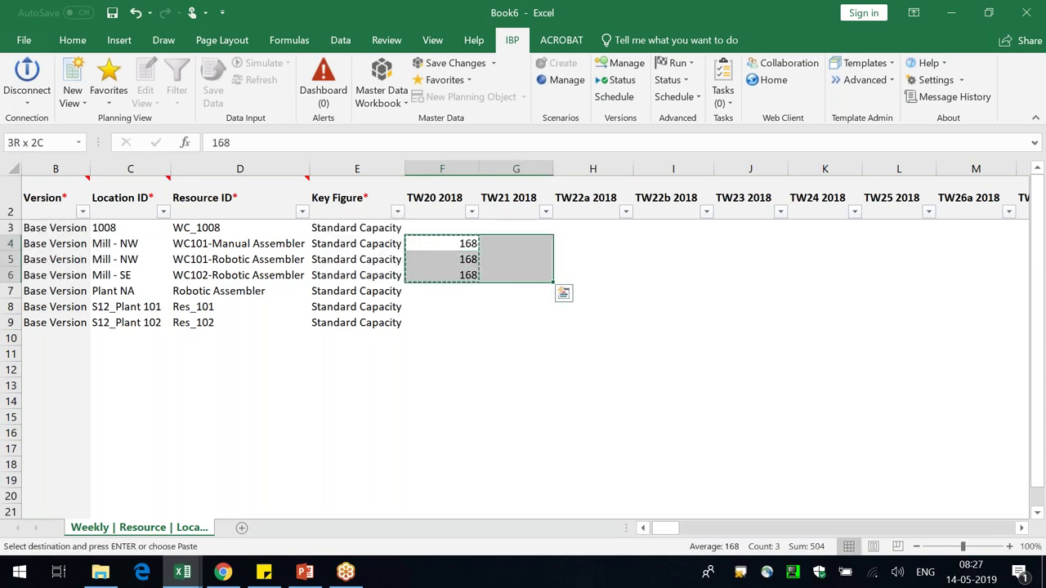
key("shift+Right")
key("shift+Right")
key("shift+Right")
key("shift+Right")
key("shift+Right")
key("shift+Right")
key("shift+Right")
key("shift+Right")
key("shift+Right")
key("shift+Right")
key("shift+Right")
key("shift+Right")
key("shift+Right")
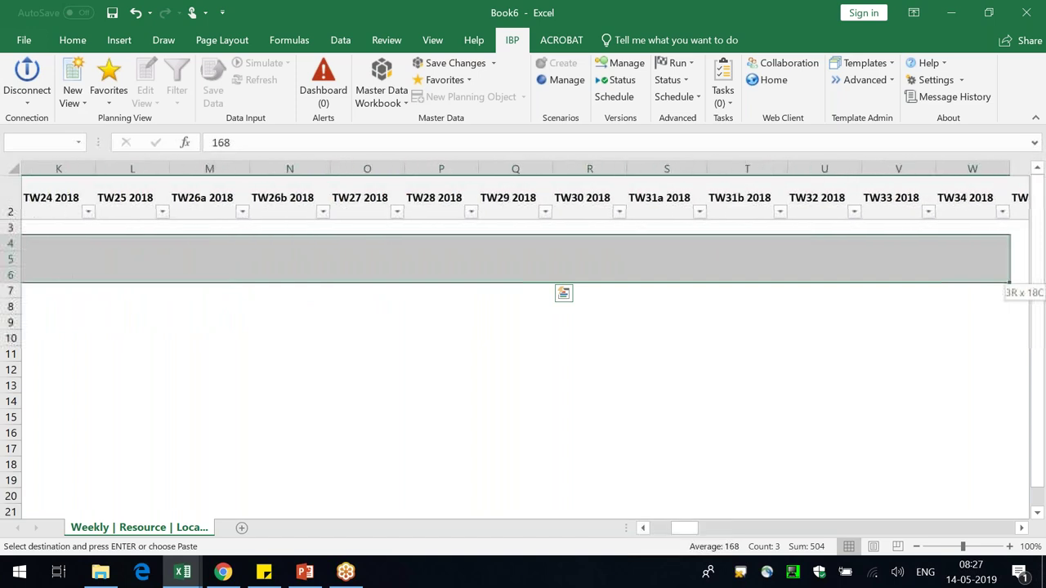
key("shift+Right")
key("ctrl+v")
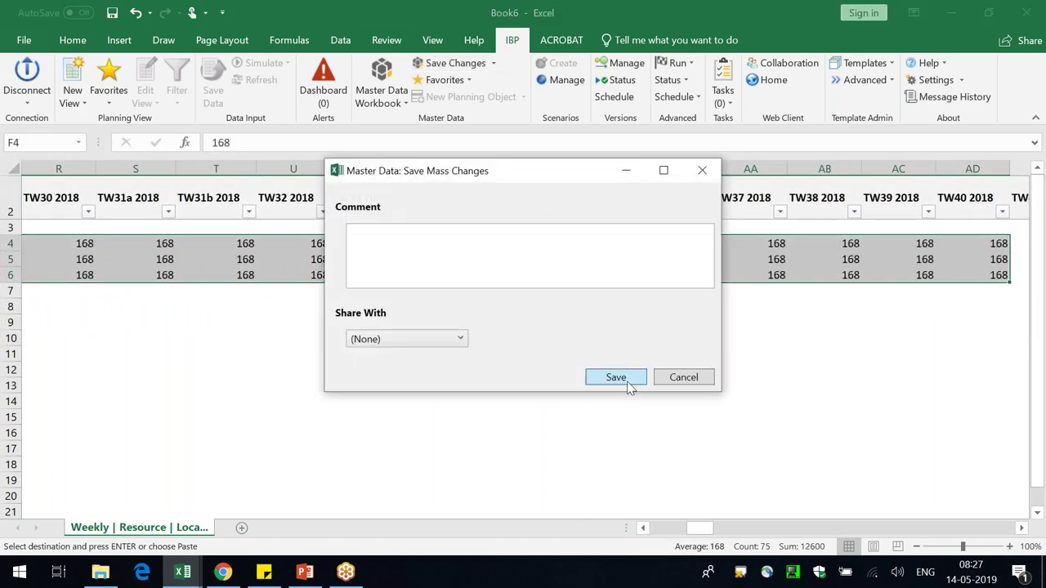
- Save the capacity changes to IBP and switch to the Statistical Forecast workbook
left_click(626, 381)
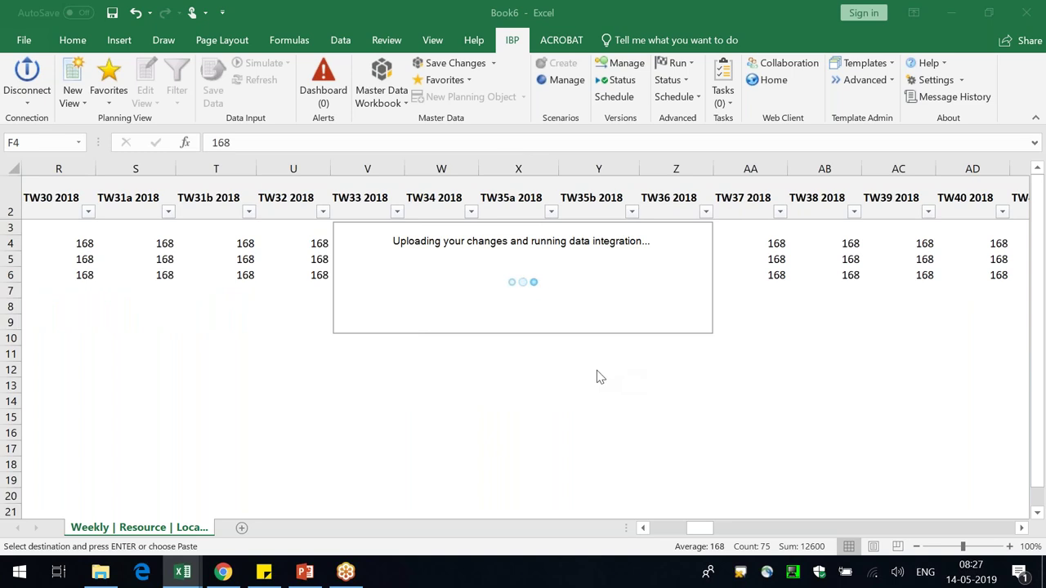
left_click(596, 355)
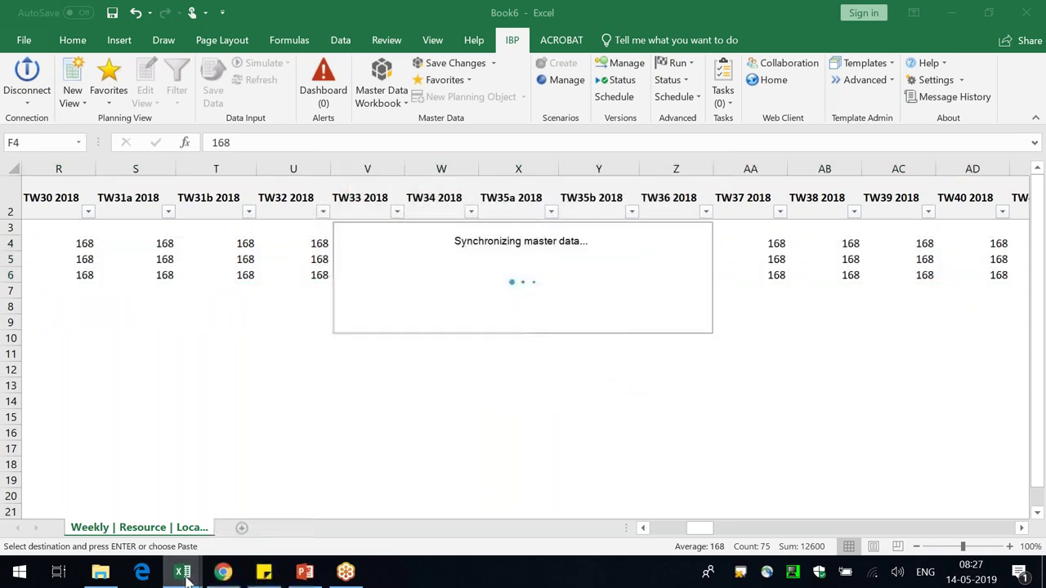
left_click(185, 577)
left_click(94, 518)
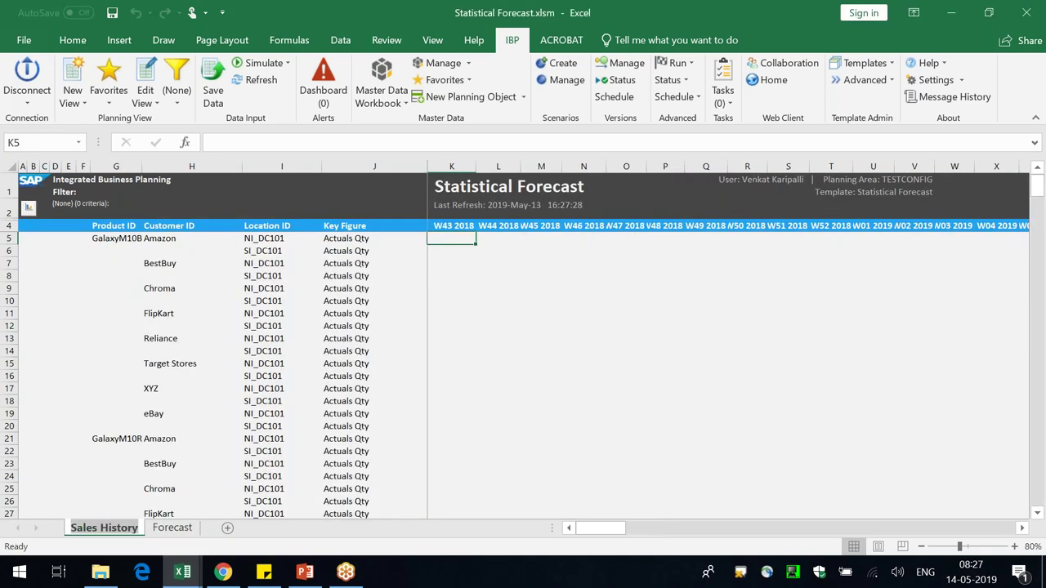
- Rename the Sales History sheet to 'Last Year Capaicty Projections'
key("alt+h")
type("orLast Year")
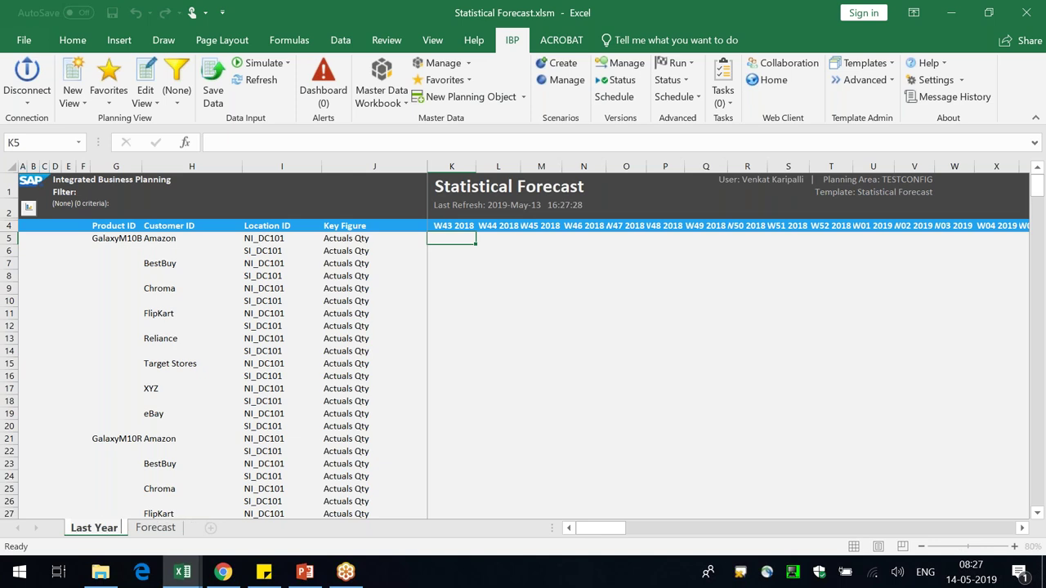
type(" Capaic")
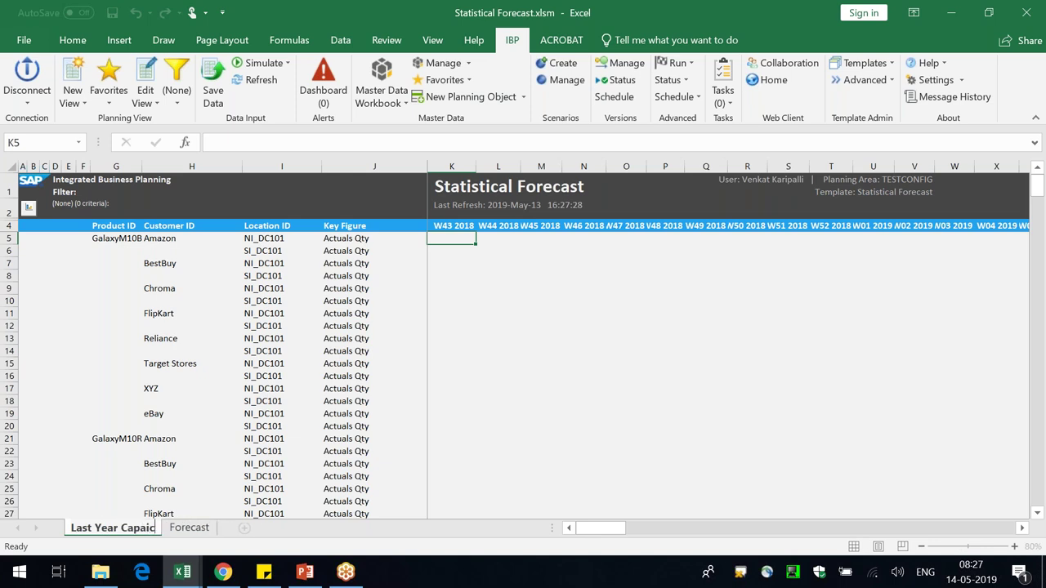
type("ty Projections")
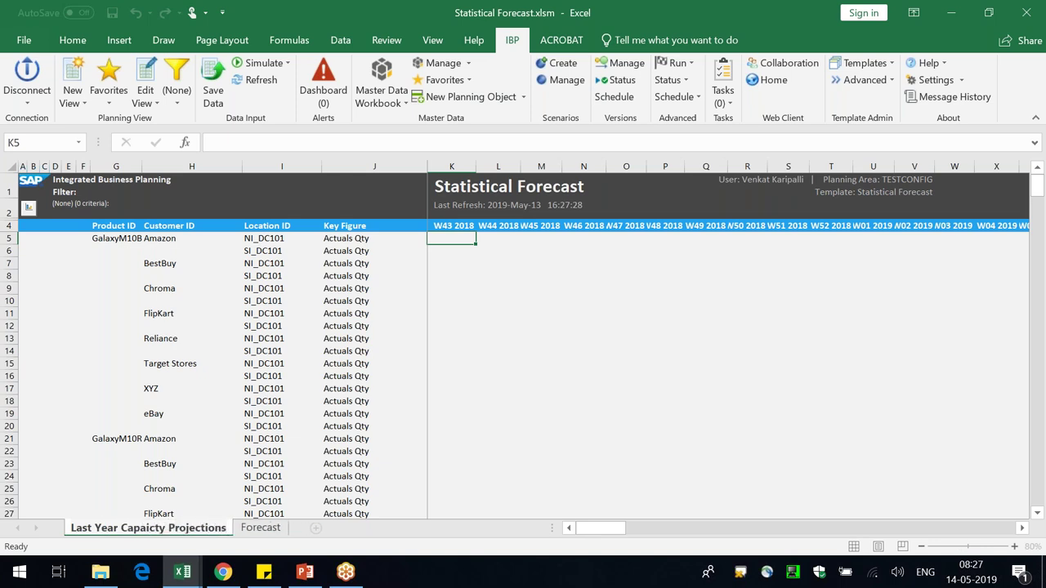
left_click(304, 394)
left_click(147, 69)
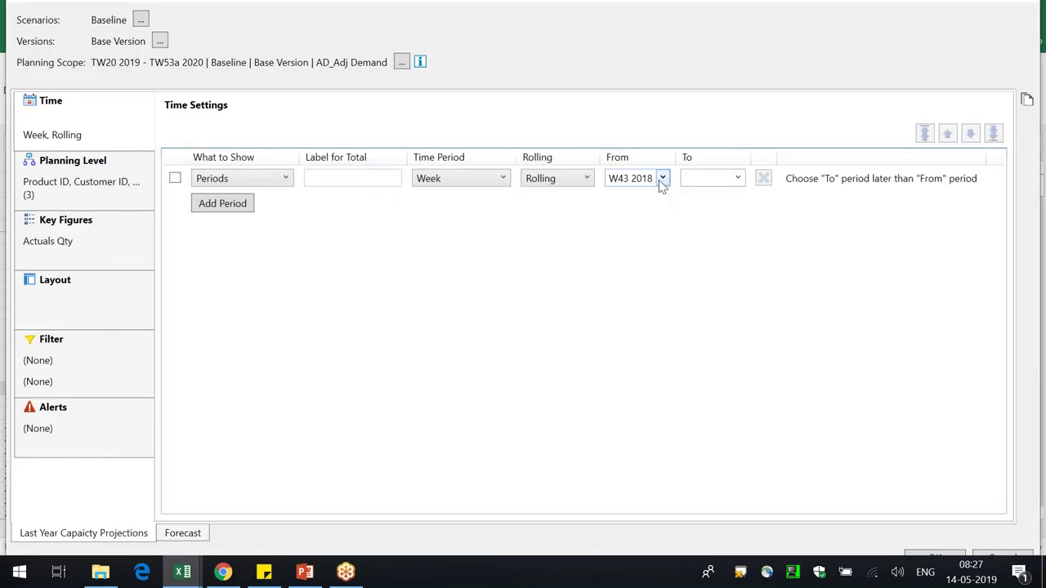
- Start the planning view at W17 2018 with Location ID and Resource ID as the planning level
left_click(662, 179)
left_click_drag(665, 273, 668, 252)
left_click(627, 229)
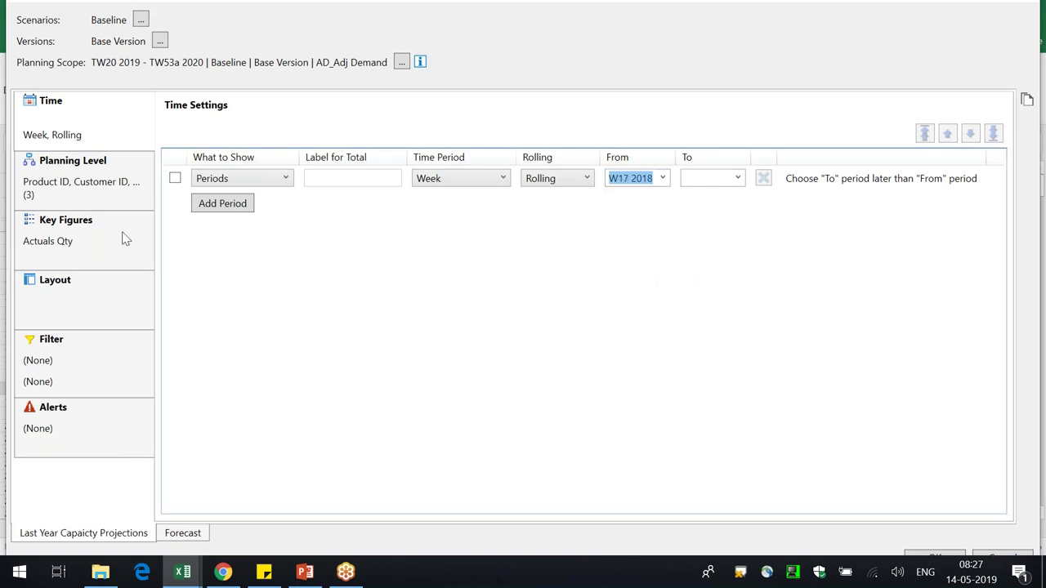
left_click(72, 193)
left_click(211, 170)
left_click(210, 182)
left_click(211, 170)
left_click(212, 196)
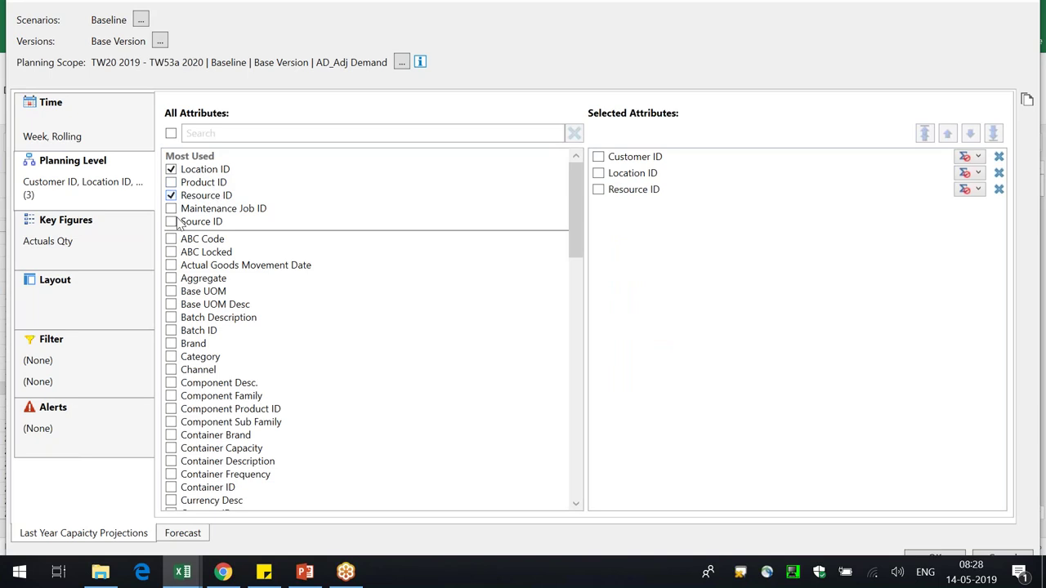
- Replace the Actuals Qty key figure with Final Available Capacity
left_click(113, 254)
left_click(998, 156)
left_click(530, 133)
type("fina")
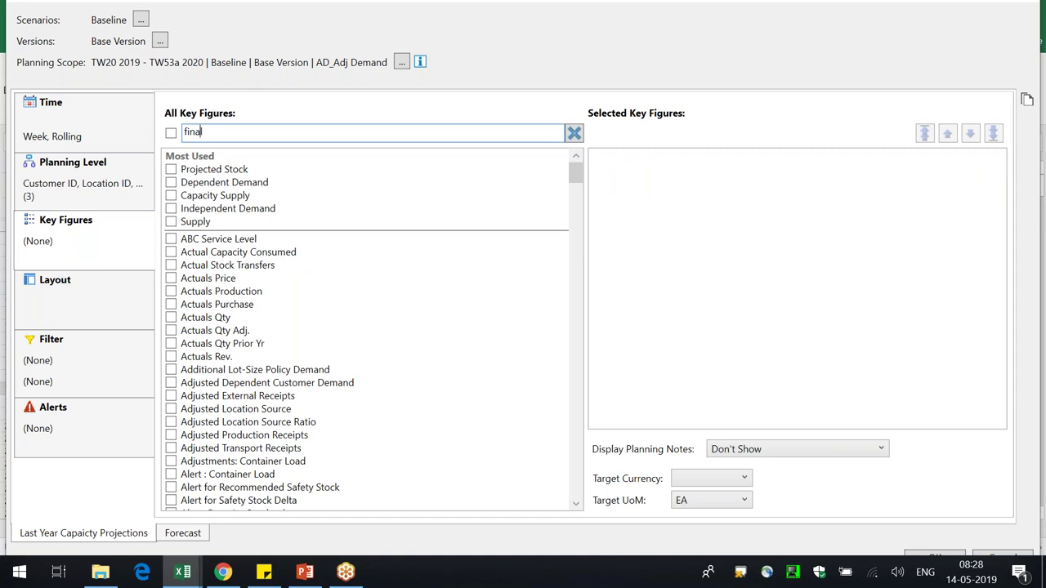
type("l av")
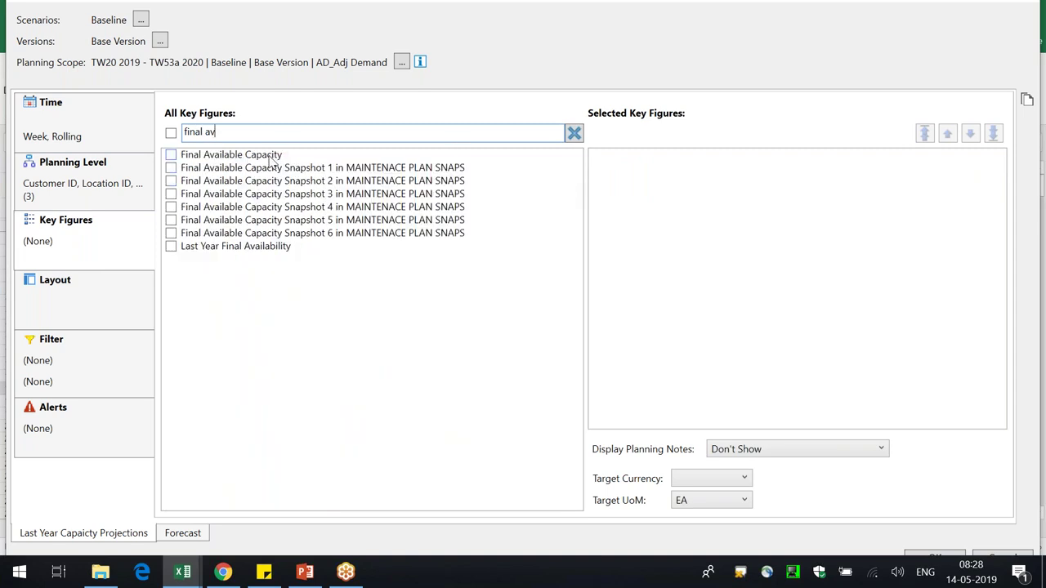
left_click(269, 160)
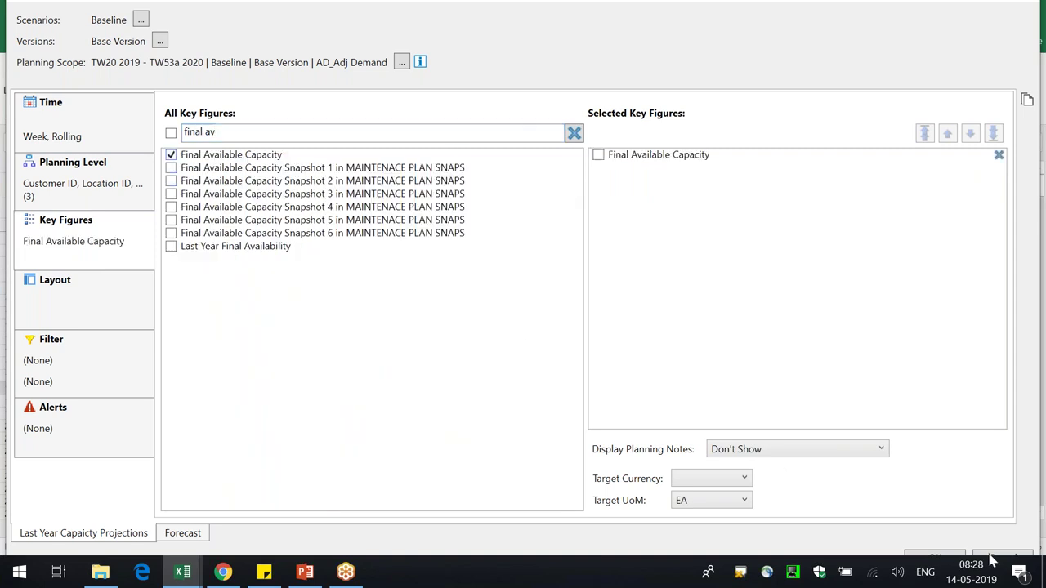
- Apply the view twice, hit the template error both times, and cancel the edit
left_click(939, 559)
left_click(598, 323)
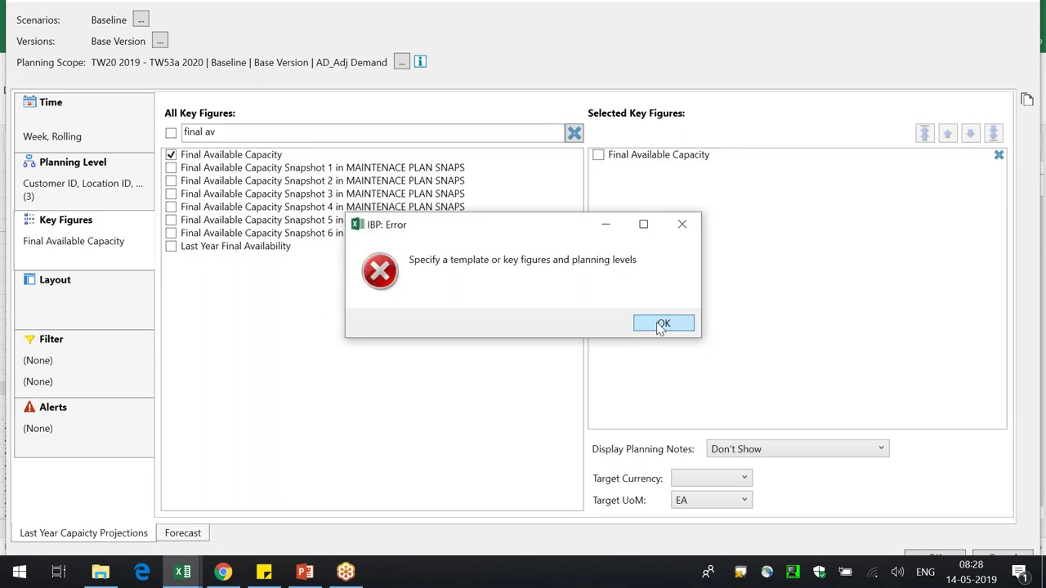
left_click(662, 324)
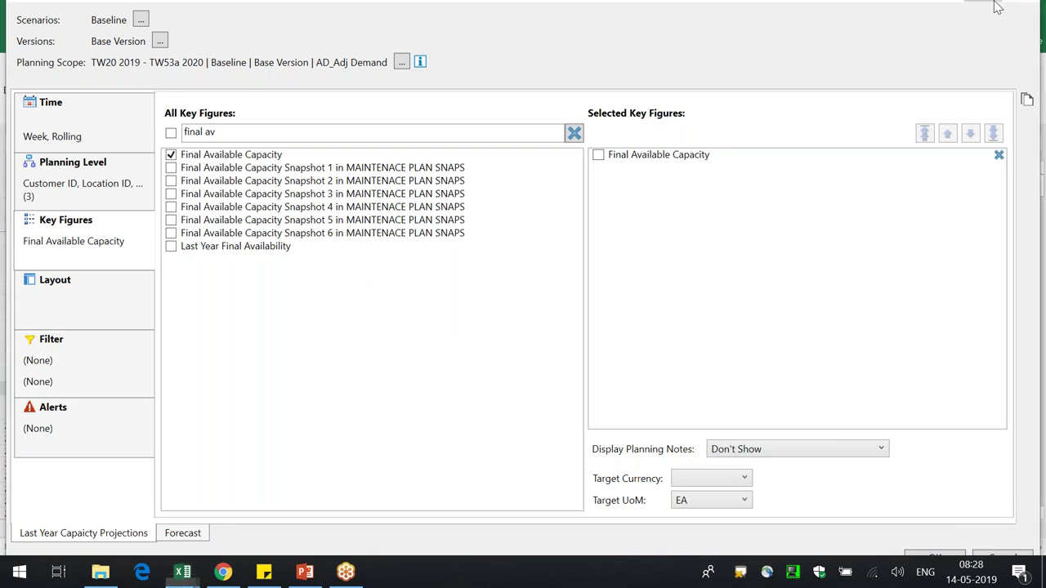
left_click(940, 541)
left_click_drag(470, 260, 504, 262)
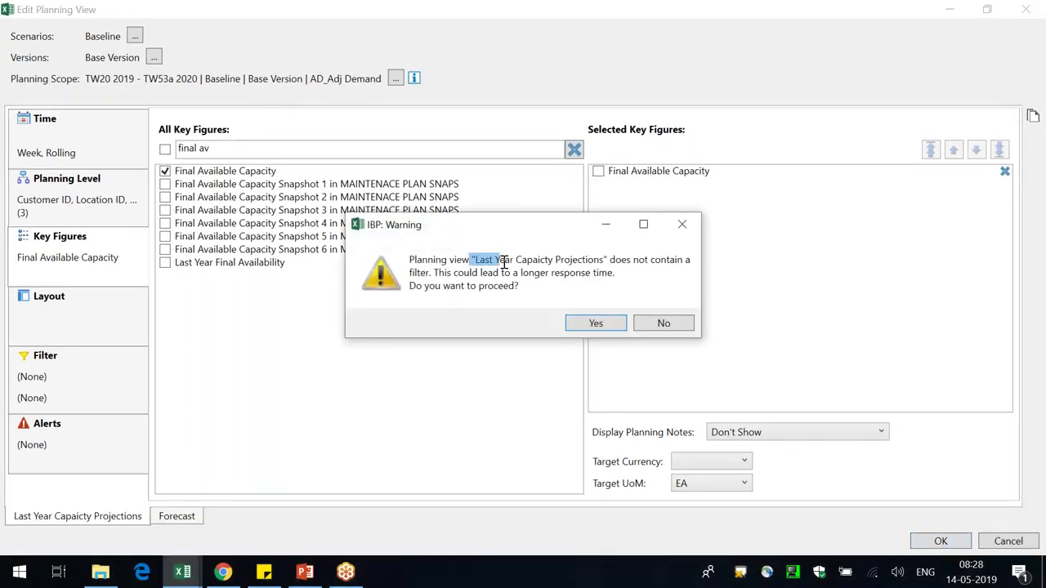
left_click(592, 324)
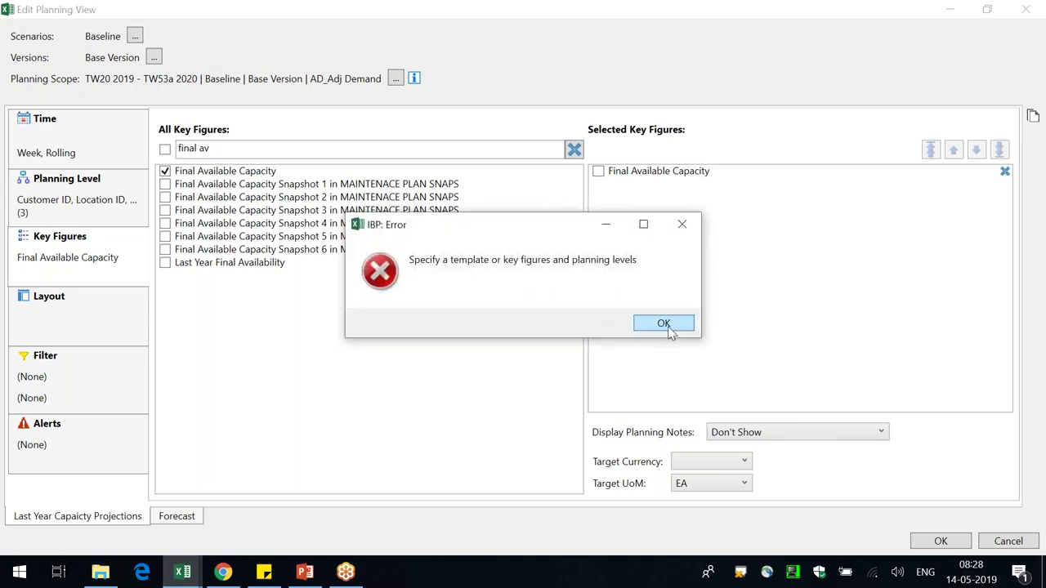
left_click(664, 324)
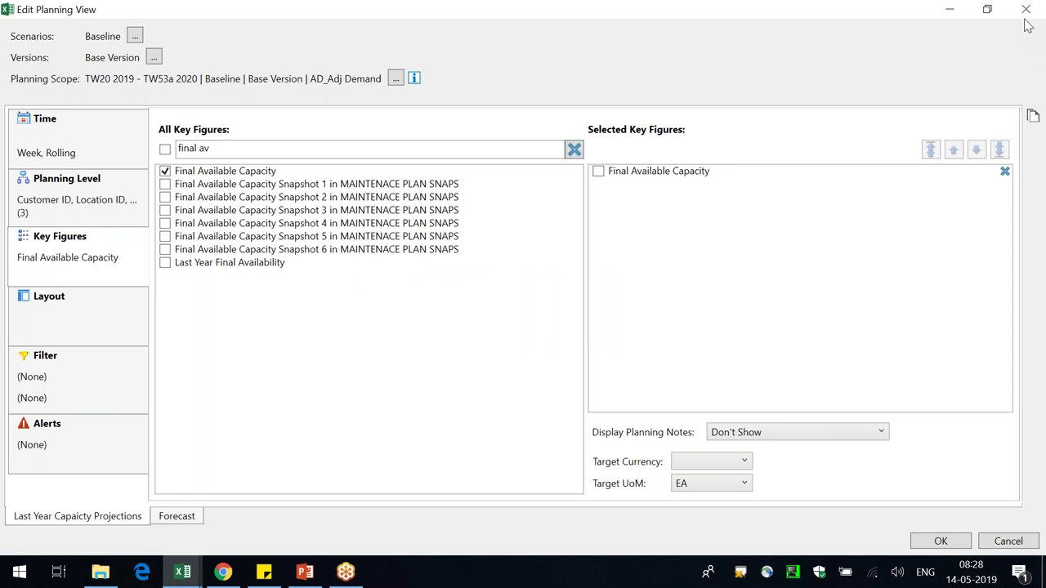
left_click(1007, 541)
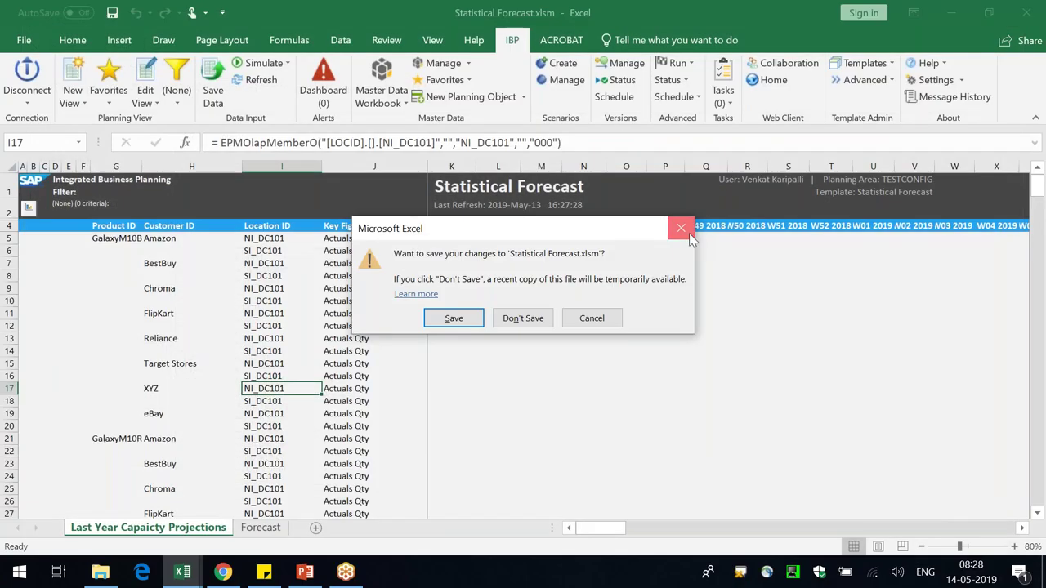
- Refresh the report and inspect the ACTUALSQTY reference in cell J5's EPMOlapMemberO formula
left_click(261, 79)
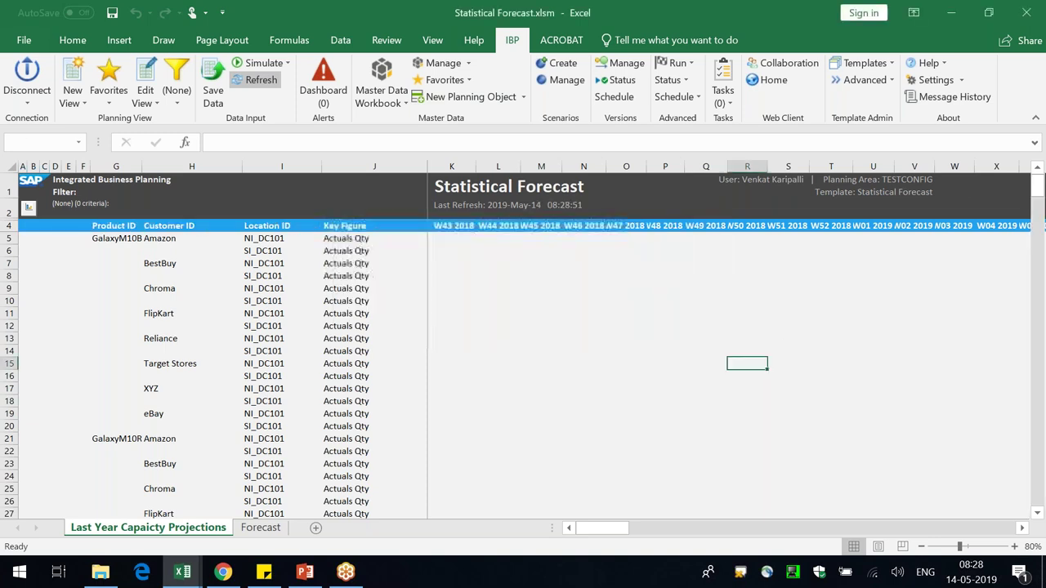
left_click(367, 238)
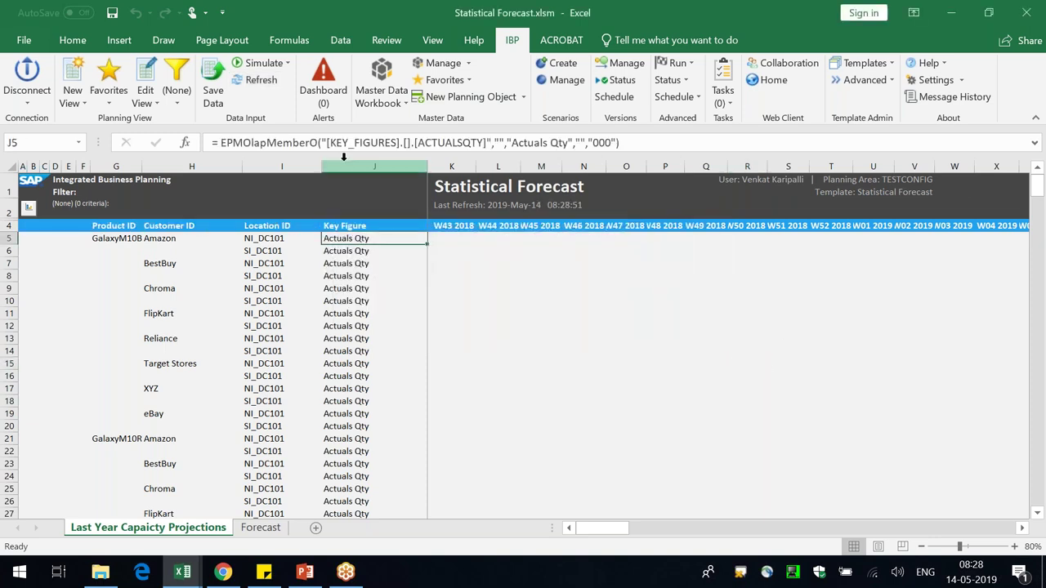
left_click_drag(231, 143, 293, 143)
left_click(435, 143)
left_click_drag(425, 143, 463, 143)
left_click(541, 301)
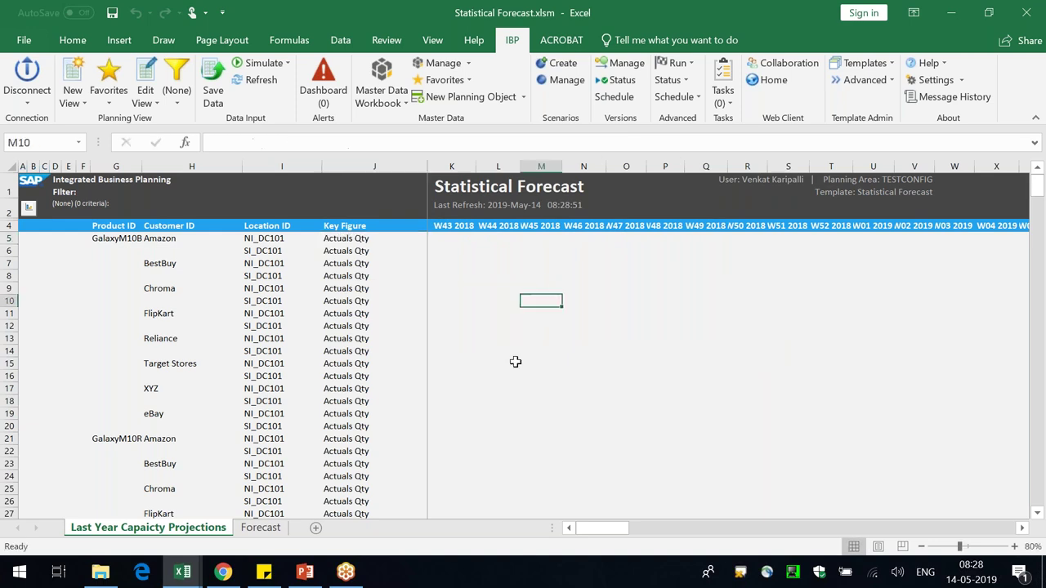
left_click(160, 75)
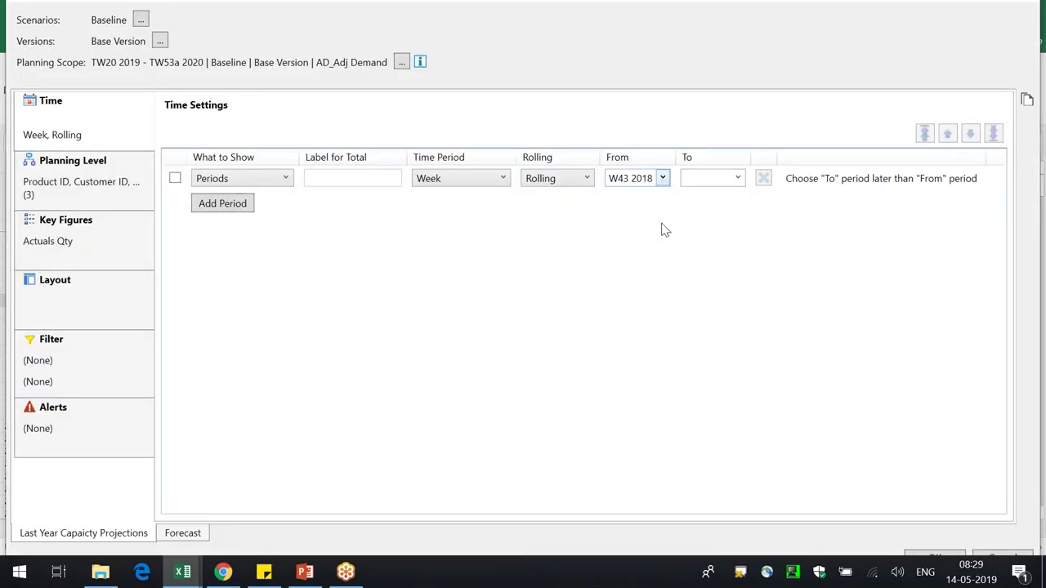
- Start the planning view at week W19 2018
left_click(662, 178)
scroll(664, 324, "up", 15)
scroll(664, 324, "down", 7)
left_click(663, 197)
left_click(664, 197)
left_click(626, 196)
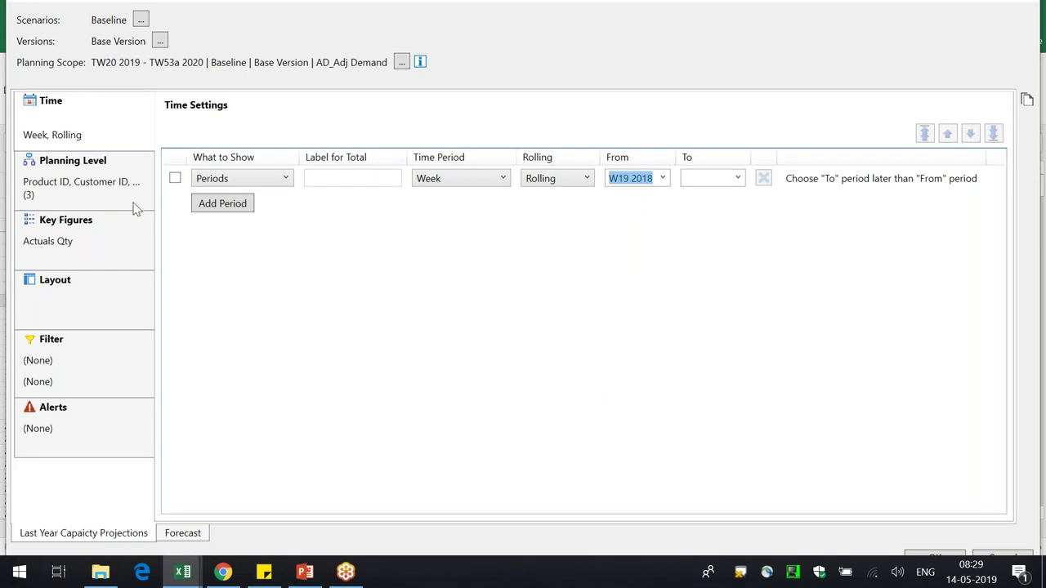
- Set the planning level attributes to Location ID and Resource ID only
left_click(64, 197)
left_click(204, 169)
left_click(205, 183)
left_click(204, 169)
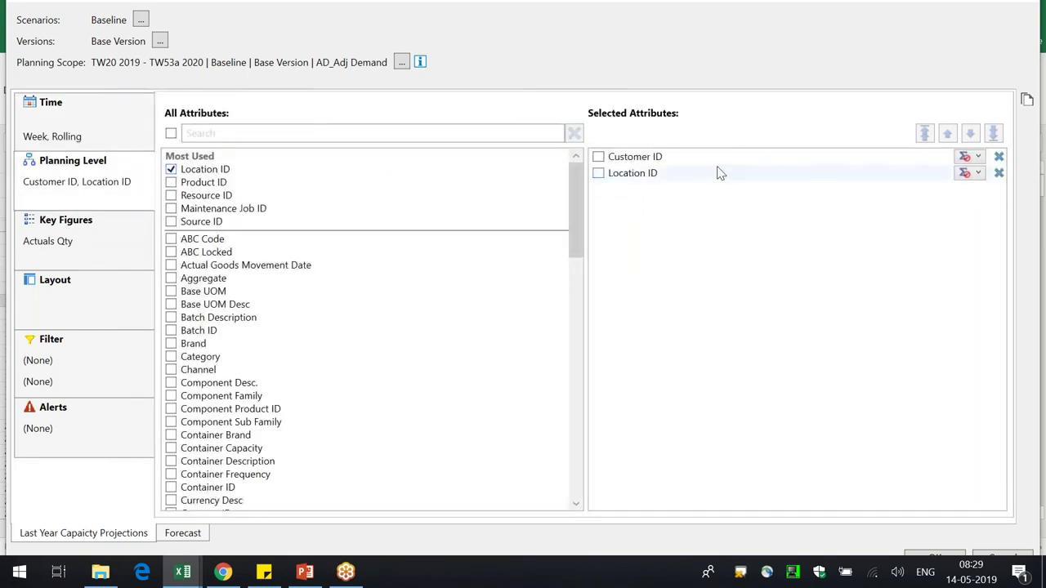
left_click(999, 156)
left_click(210, 209)
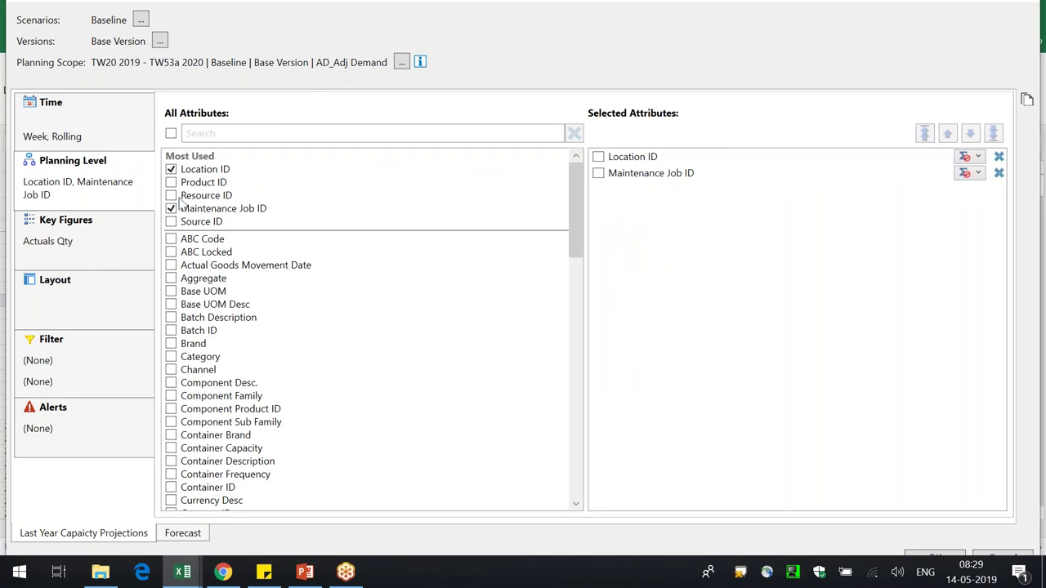
left_click(65, 220)
left_click(170, 208)
left_click(171, 195)
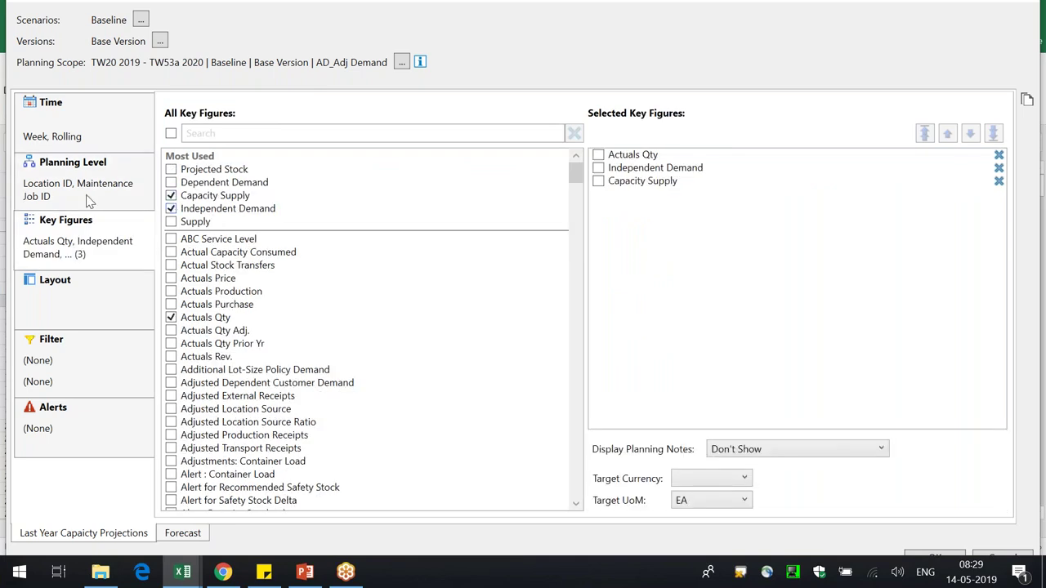
left_click(86, 199)
left_click(202, 201)
left_click(201, 209)
- Clear all key figures and select only Final Available Capacity
left_click(104, 246)
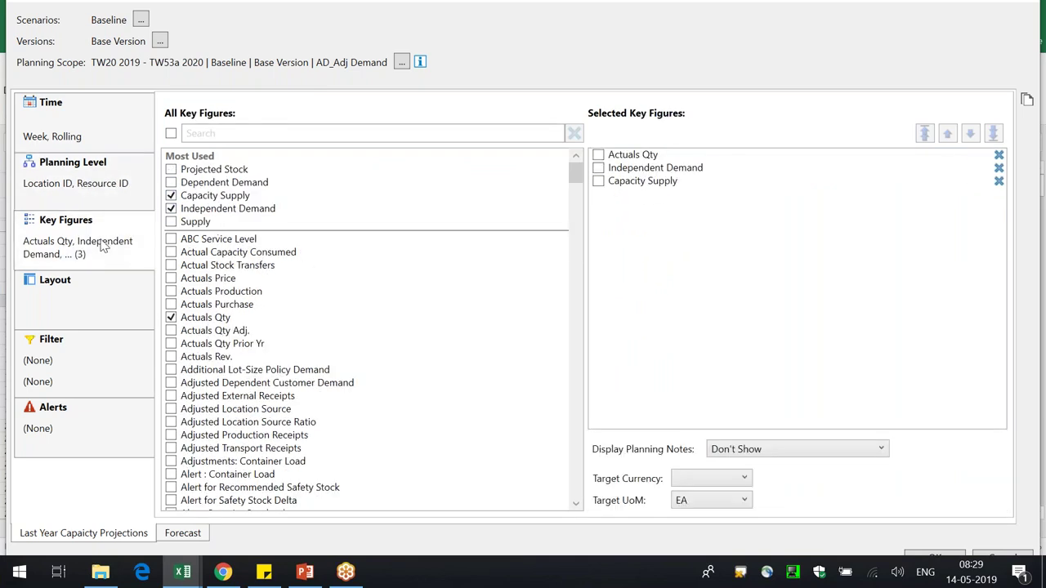
left_click(999, 155)
left_click(999, 155)
left_click(999, 155)
left_click(496, 134)
type("final av")
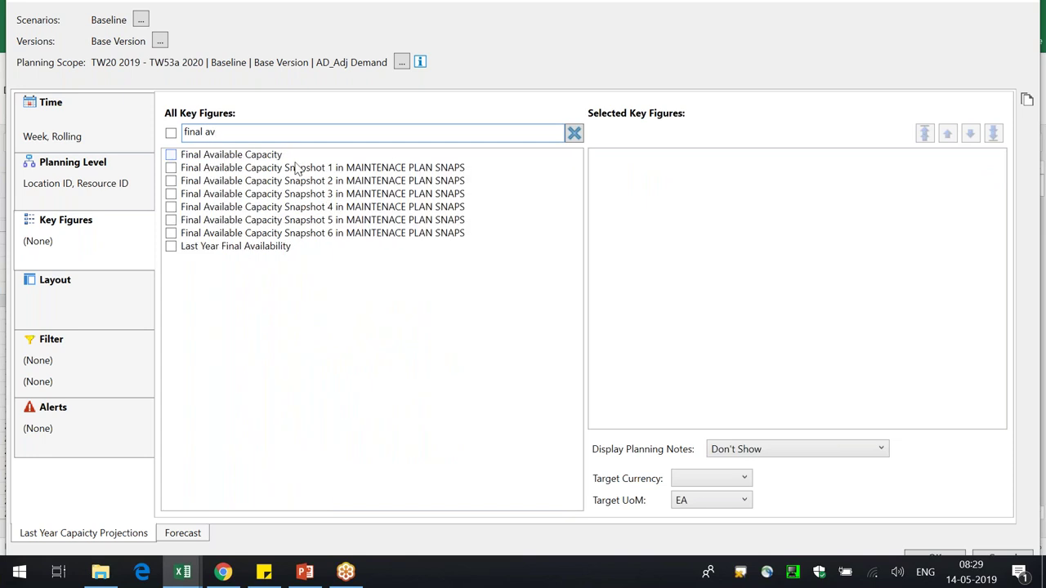
left_click(263, 157)
left_click(33, 377)
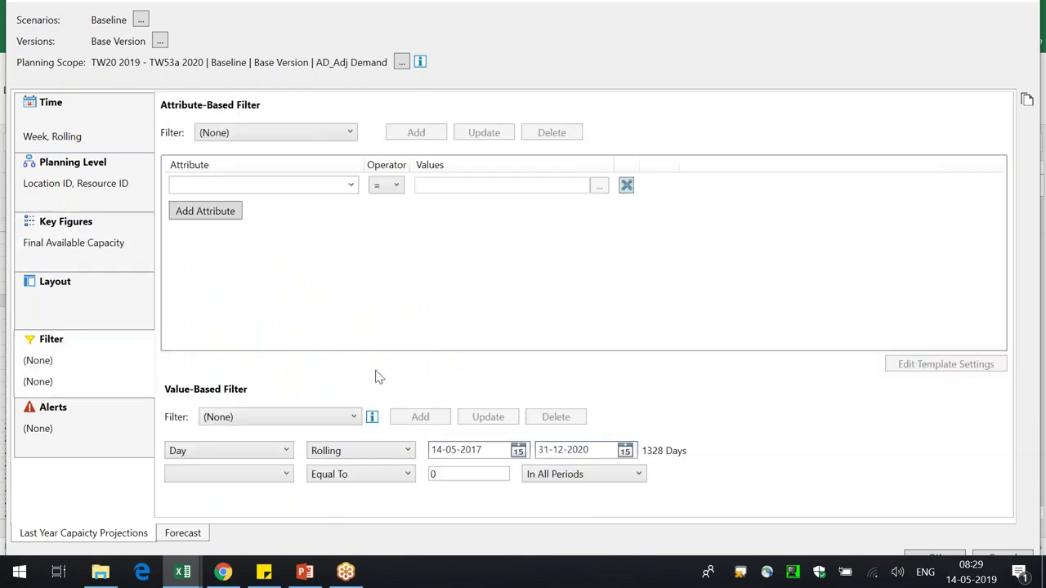
- Filter Resource ID to WC101-Manual, WC101-Robotic and WC102-Robotic Assembler
left_click(278, 186)
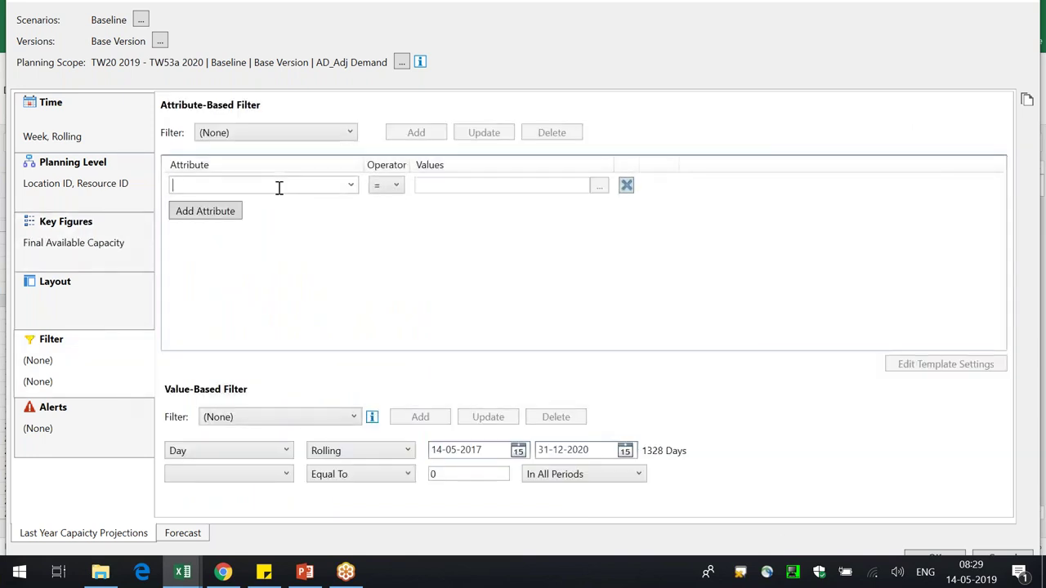
type("Resource ID")
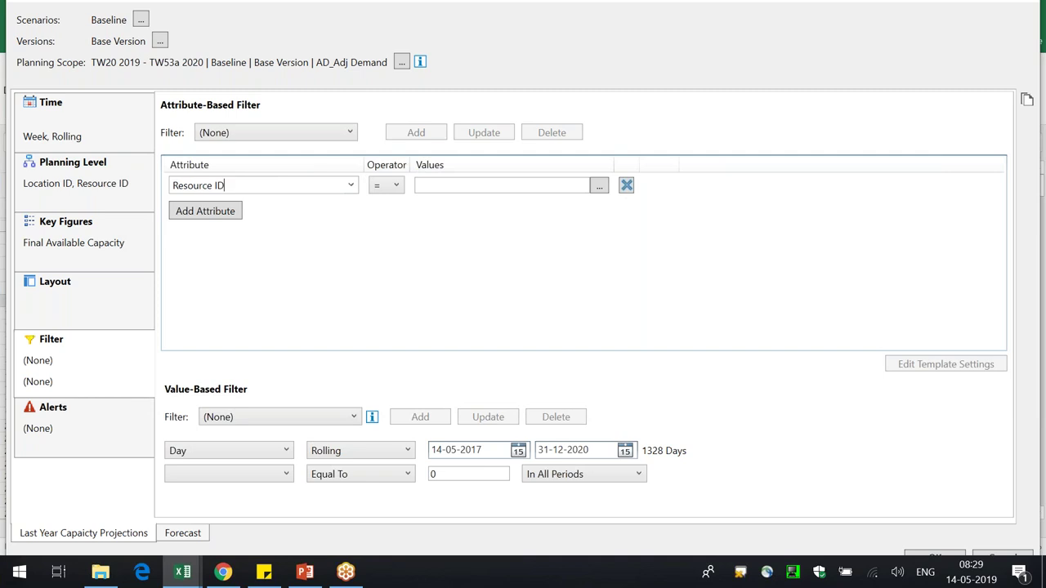
left_click(599, 188)
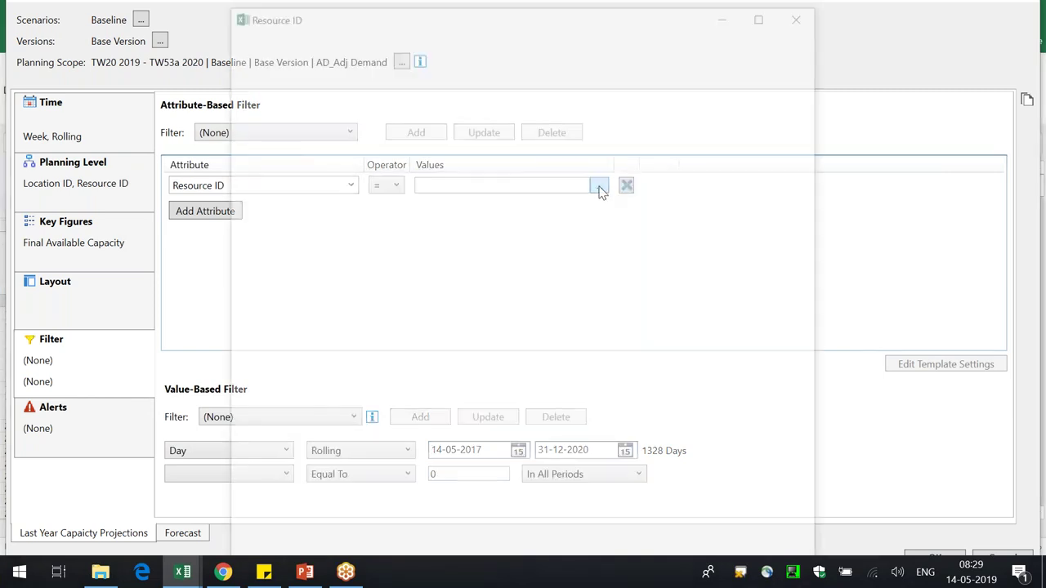
left_click(304, 288)
left_click(307, 302)
left_click(309, 318)
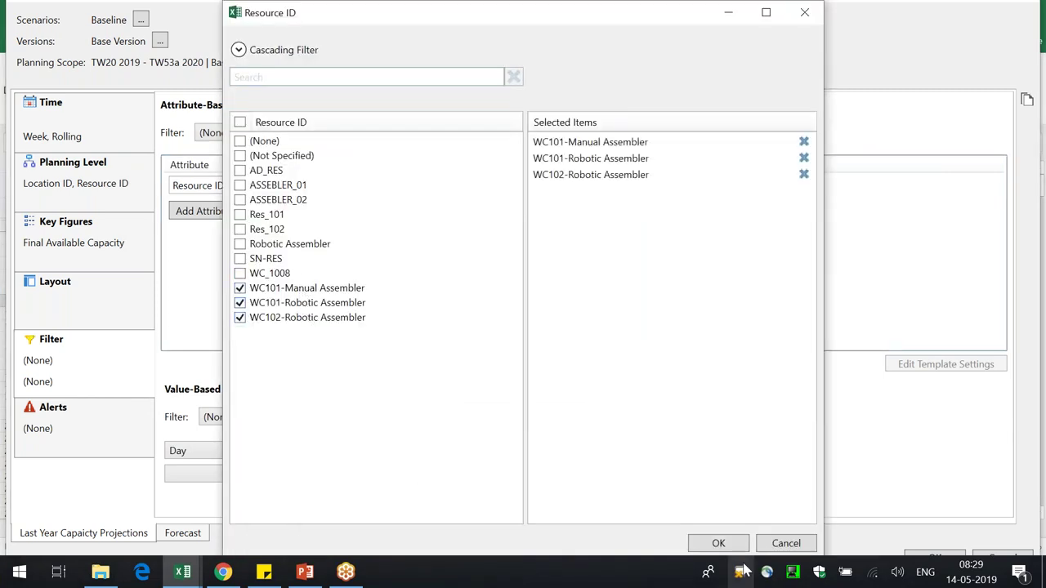
left_click(719, 544)
- Copy the filter to the Forecast view, apply the settings, and dismiss the template error
left_click(1027, 99)
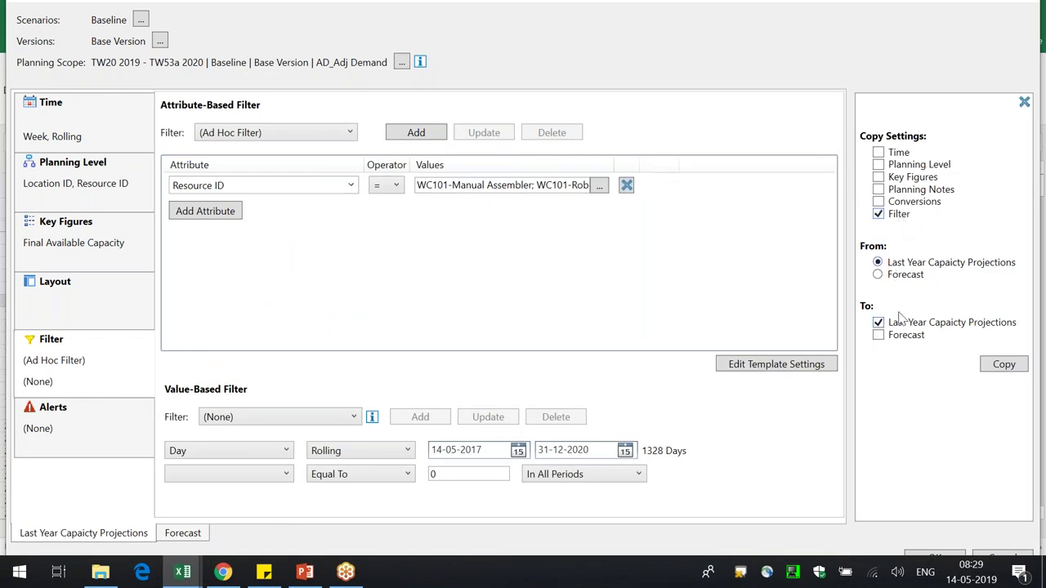
left_click(905, 339)
left_click(935, 559)
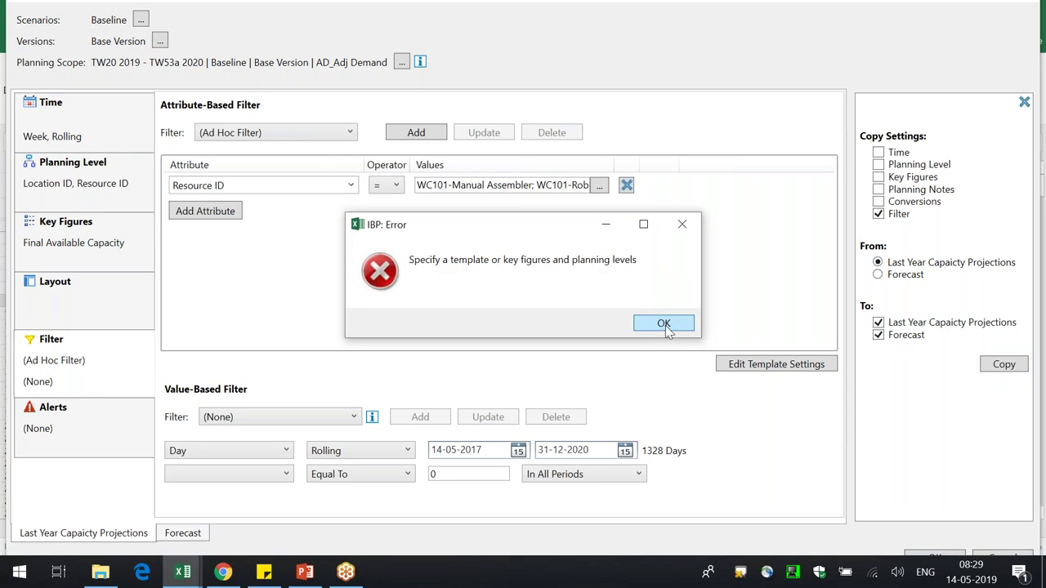
left_click(664, 323)
- Include all eight planning units in the planning scope, apply, and dismiss the template error
left_click(53, 133)
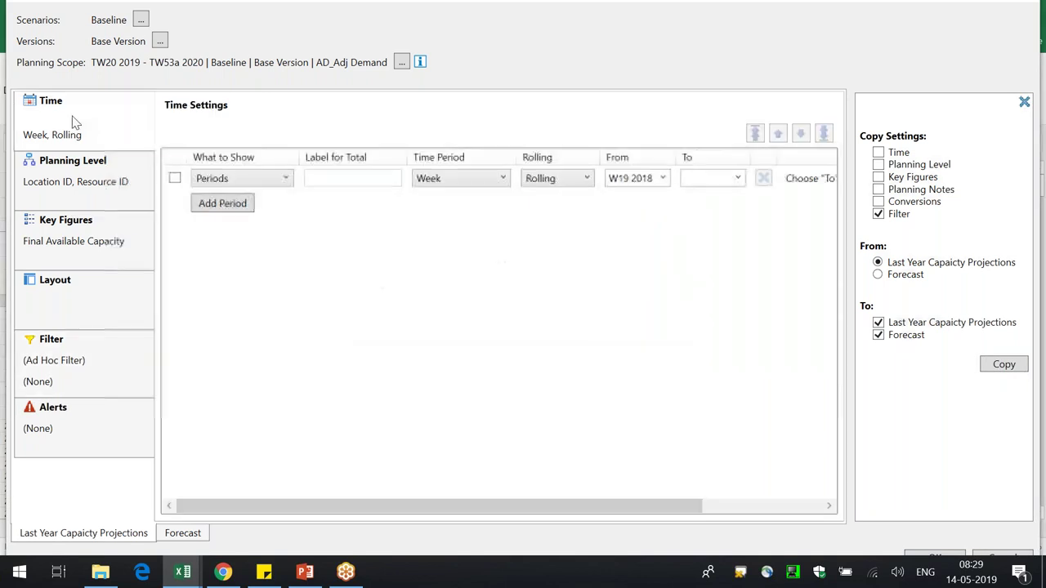
left_click(988, 7)
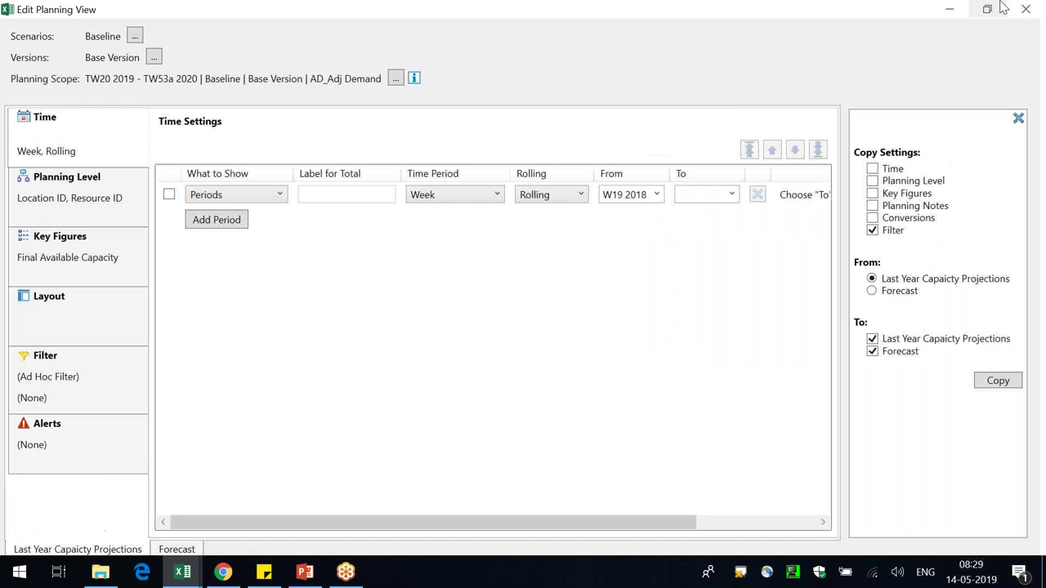
left_click(396, 78)
left_click(644, 205)
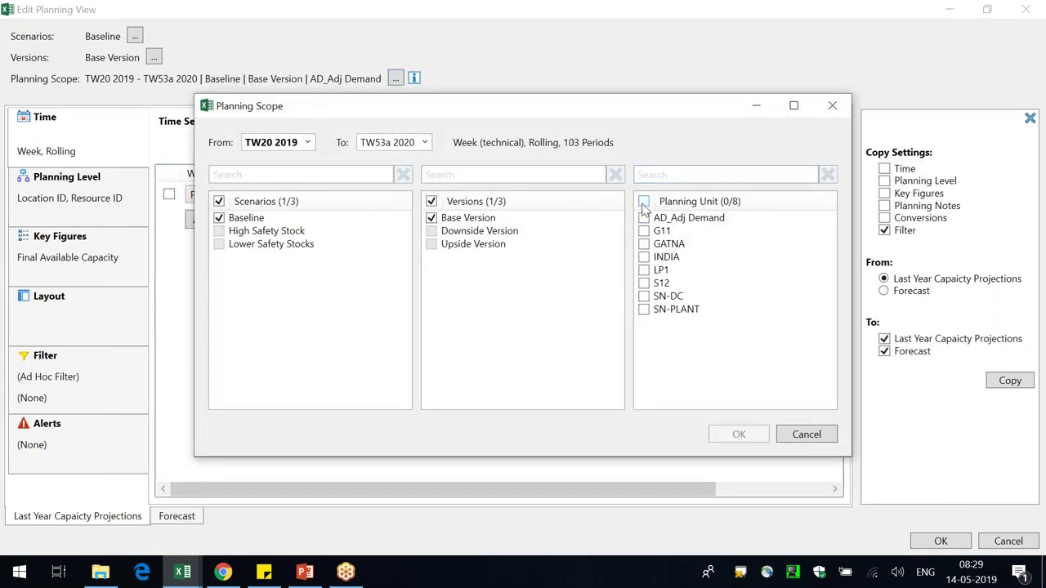
left_click(644, 202)
left_click(737, 441)
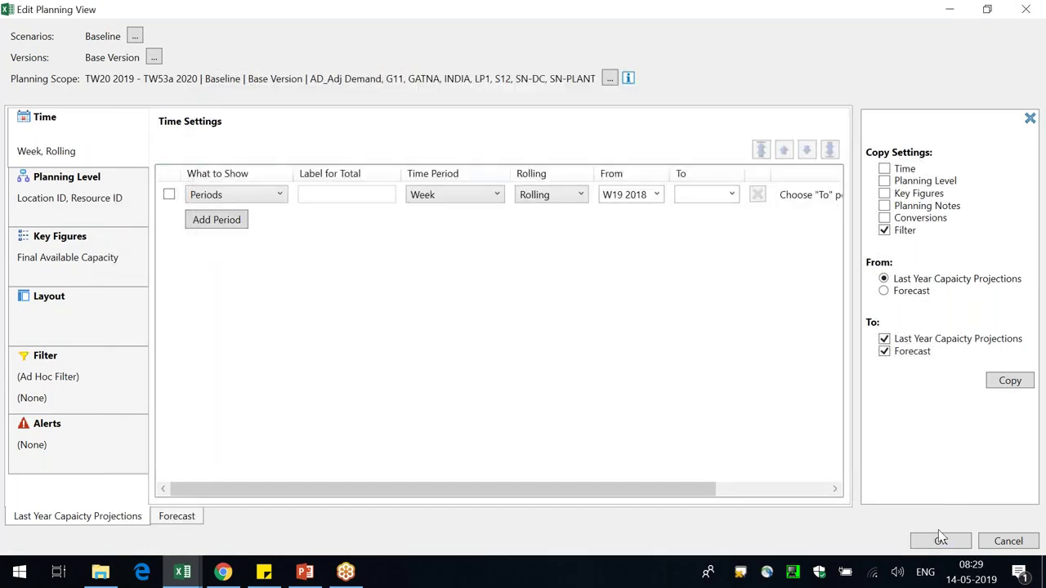
left_click(949, 539)
left_click(682, 327)
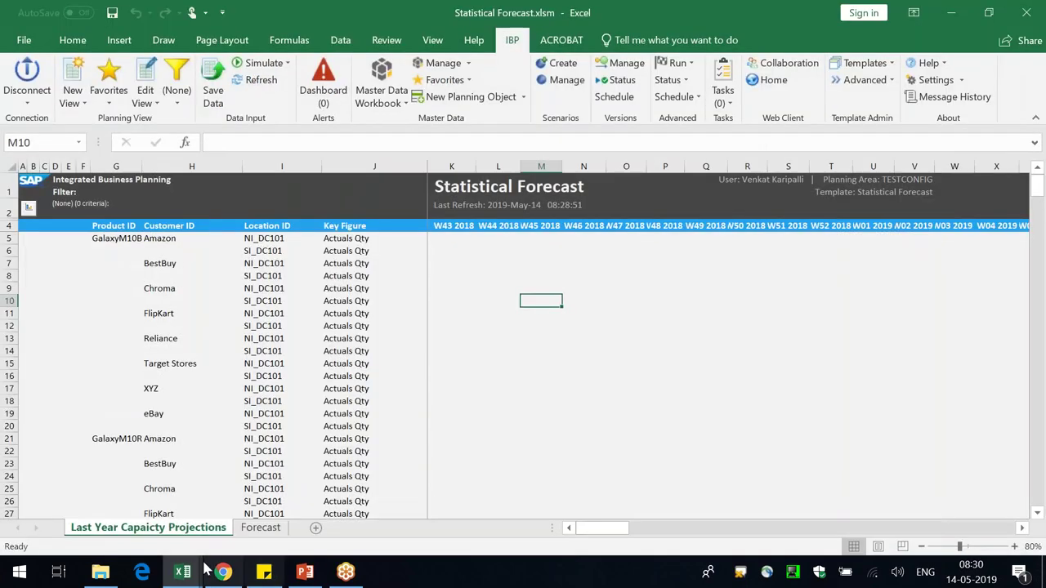
- Choose Container Planning from the IBP saved templates list
mouse_move(183, 572)
left_click(94, 545)
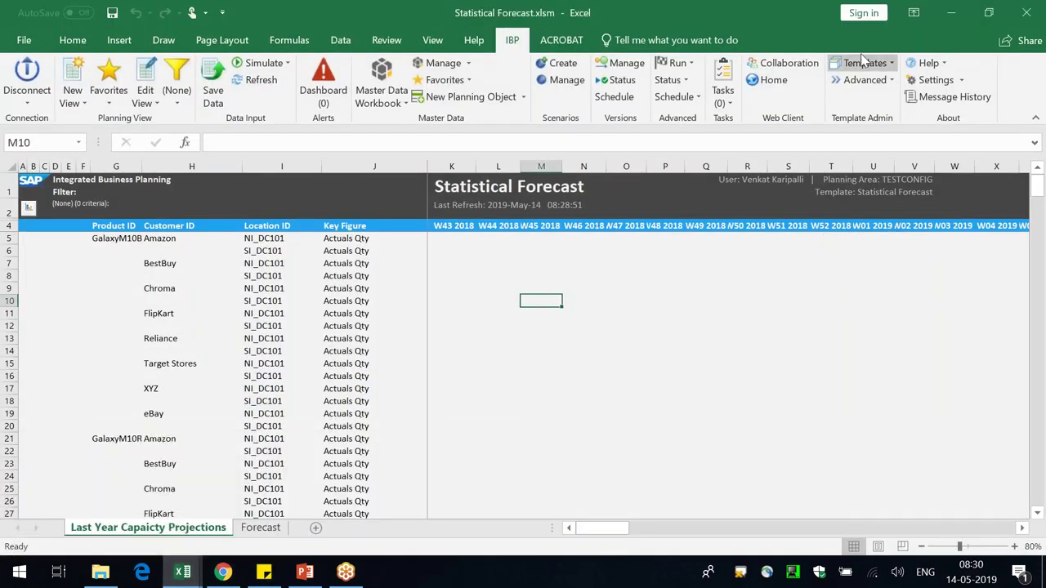
left_click(864, 63)
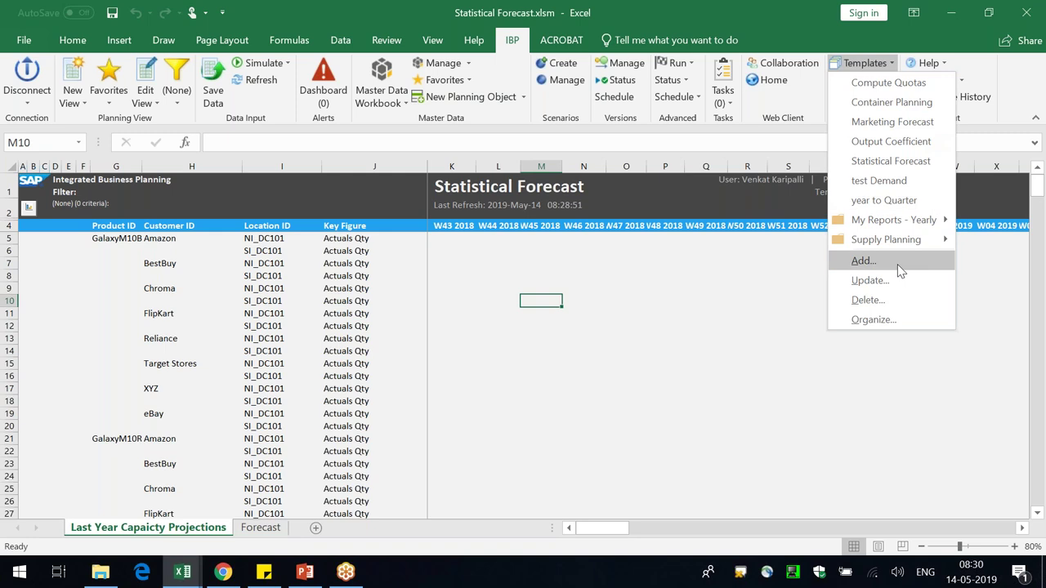
left_click(892, 102)
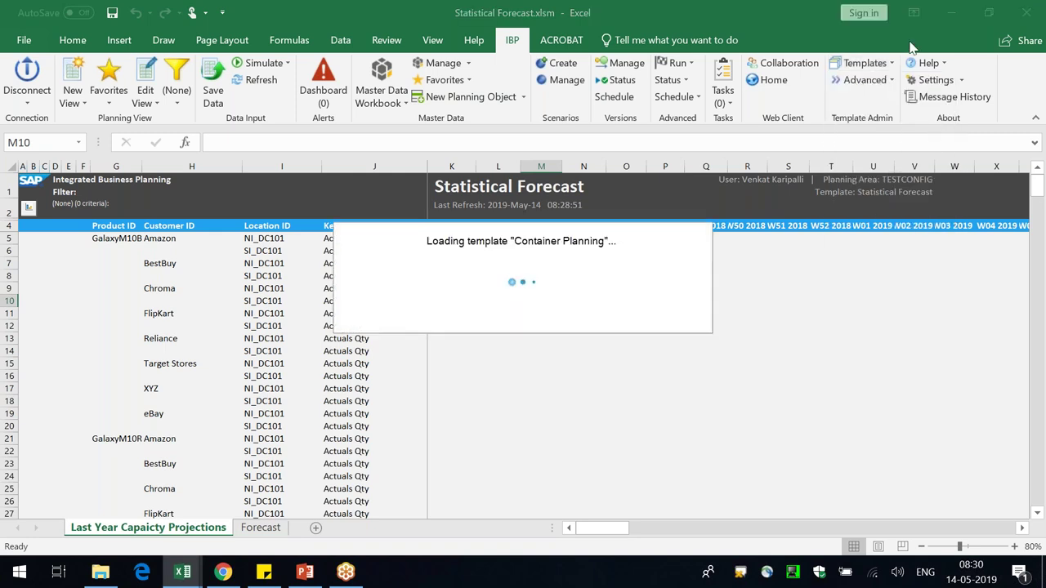
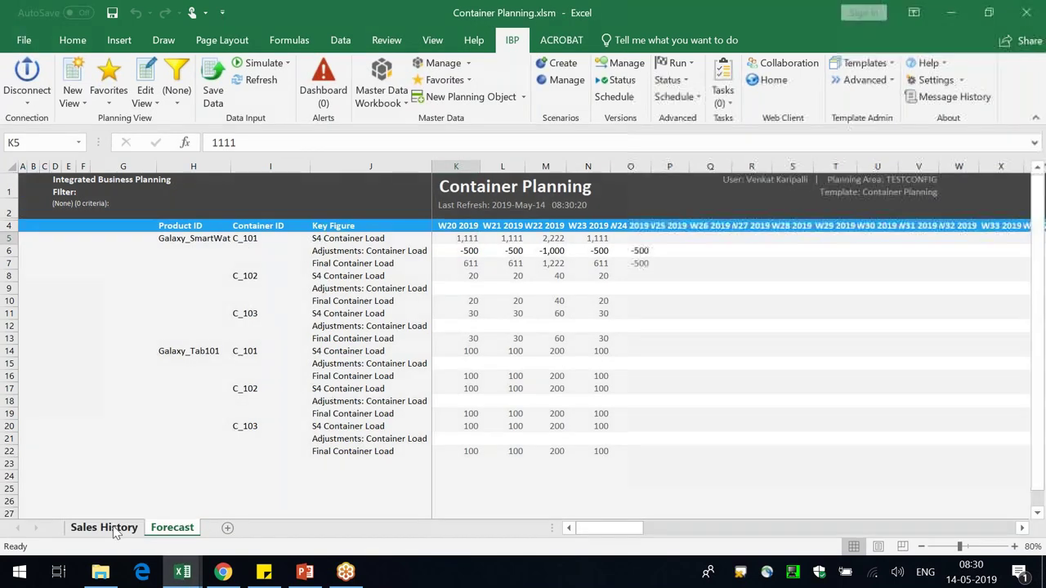
- Rename the Sales History sheet to 'Last Year Capacity Projections'
left_click(103, 528)
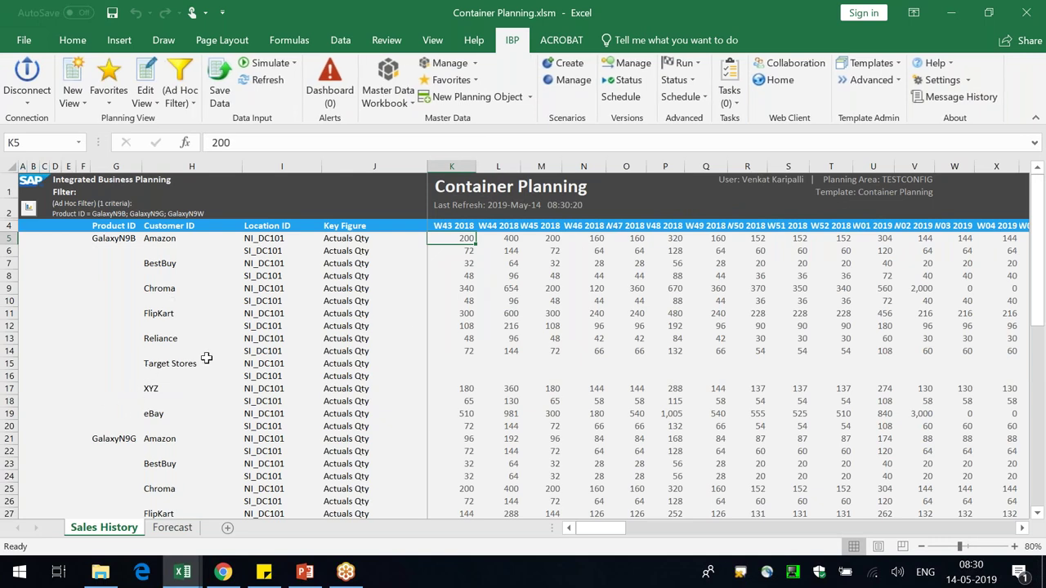
double_click(104, 528)
type("Last")
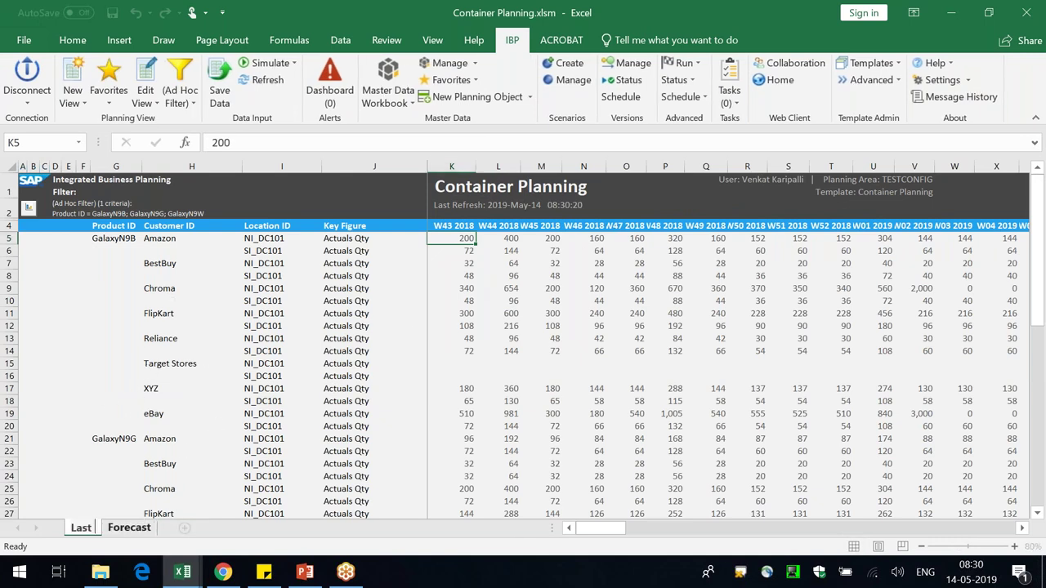
type(" Ye")
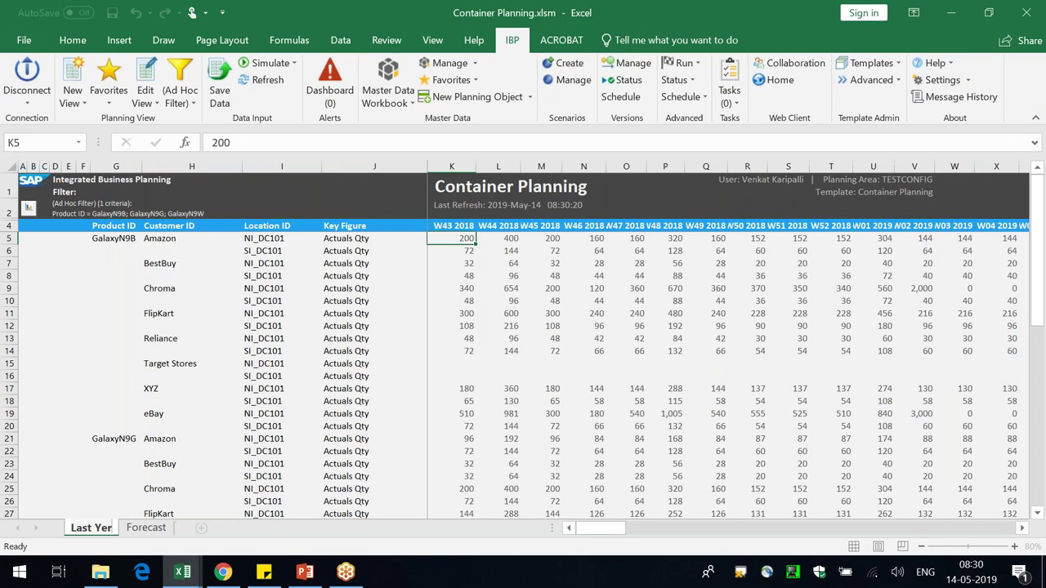
type("ar Capacity")
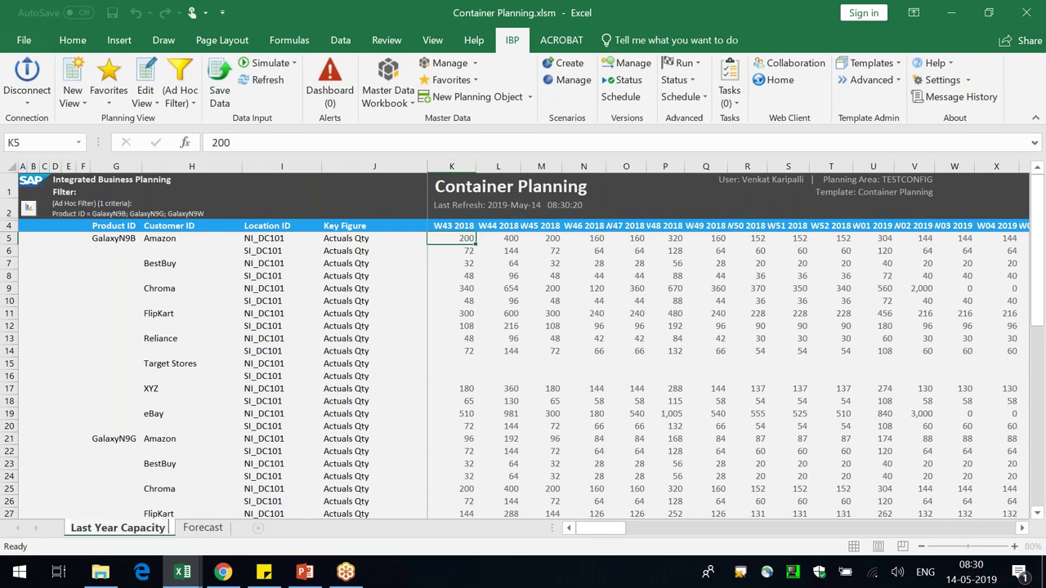
type(" Projections")
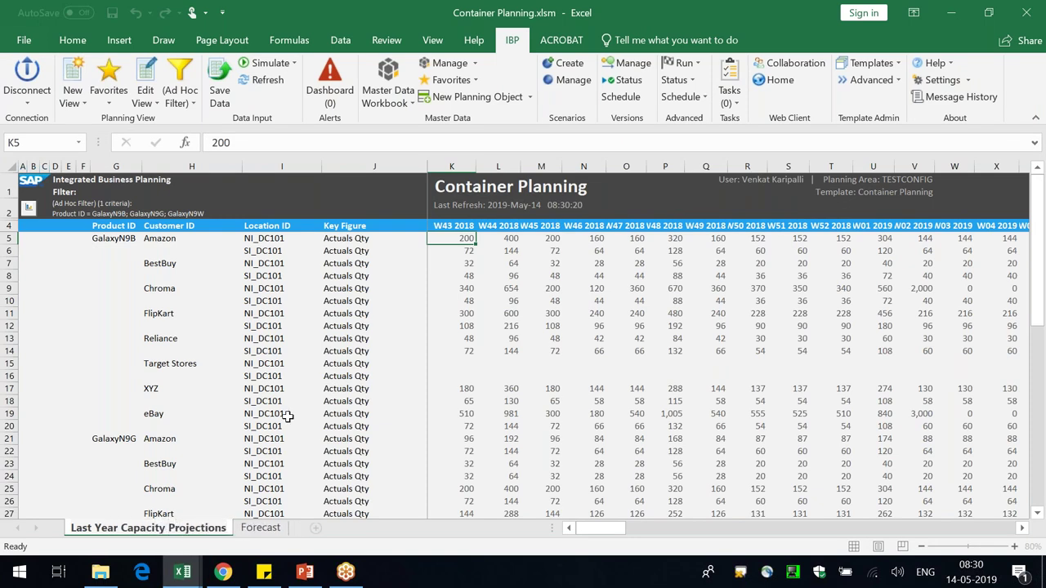
left_click(287, 417)
- Close Statistical Forecast and Book6 without saving, returning to the Container Planning workbook
left_click(952, 14)
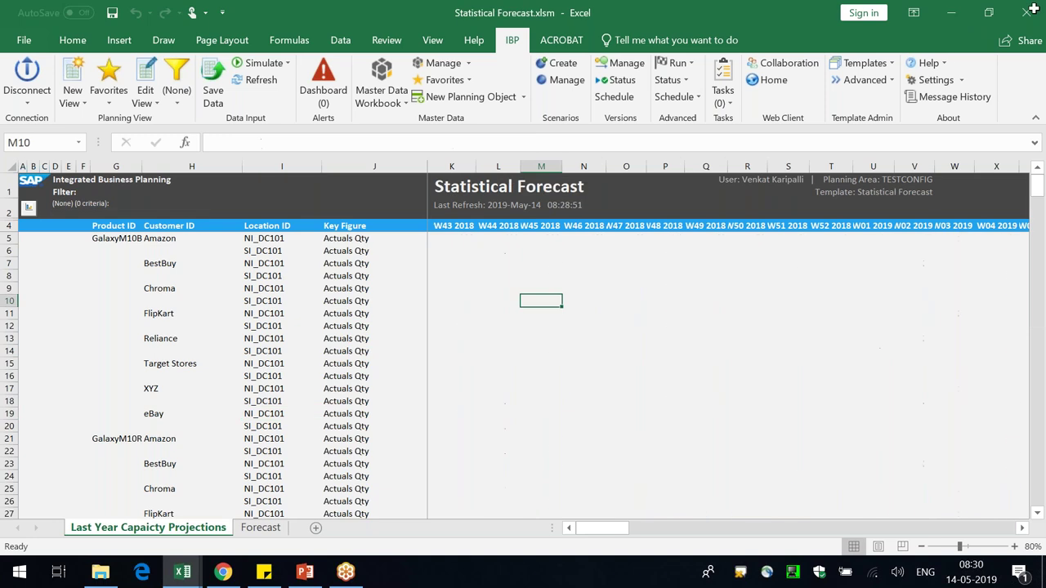
left_click(1026, 12)
left_click(546, 319)
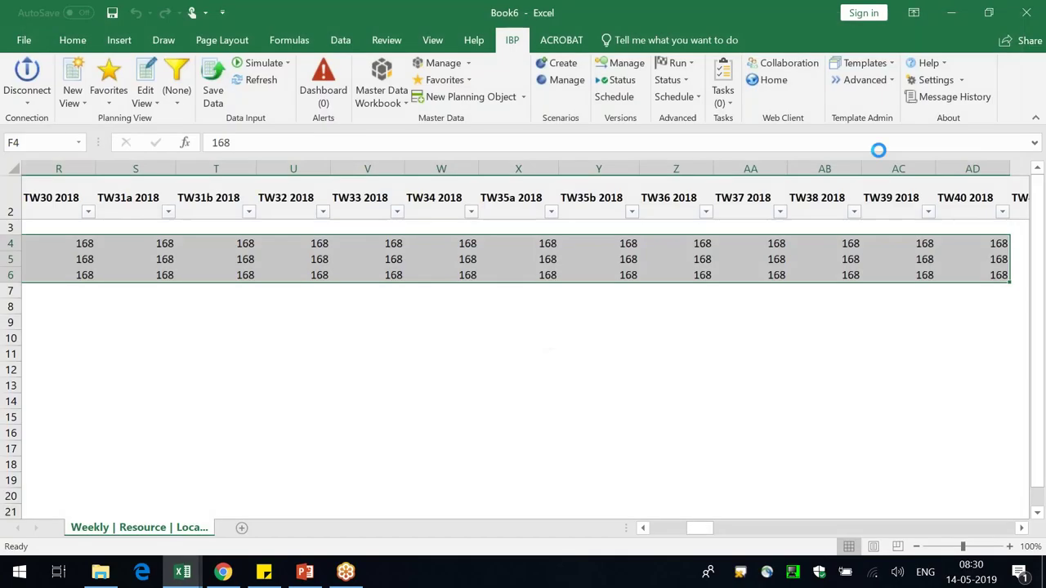
left_click(1026, 12)
left_click(523, 304)
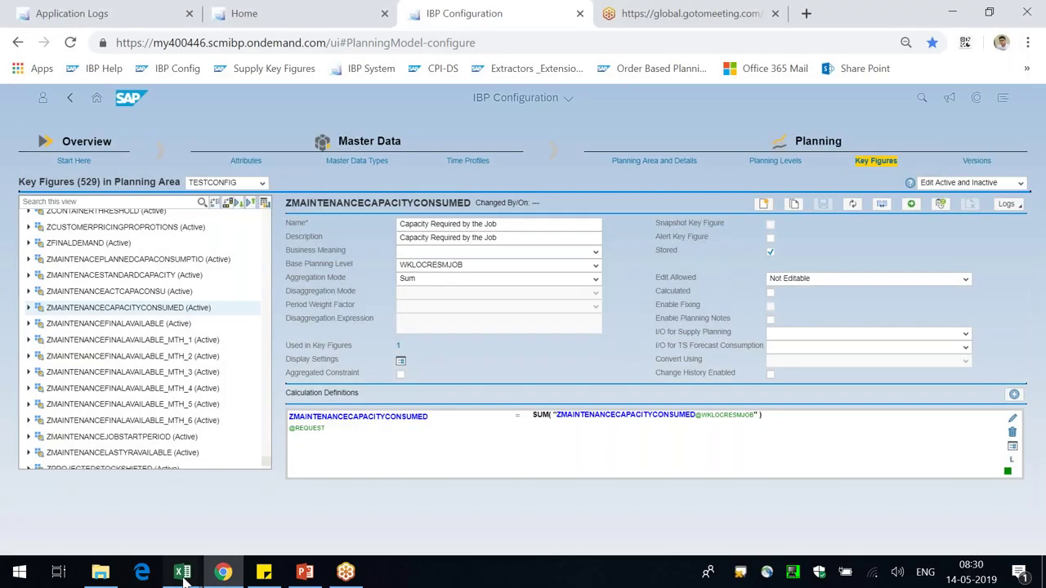
mouse_move(183, 574)
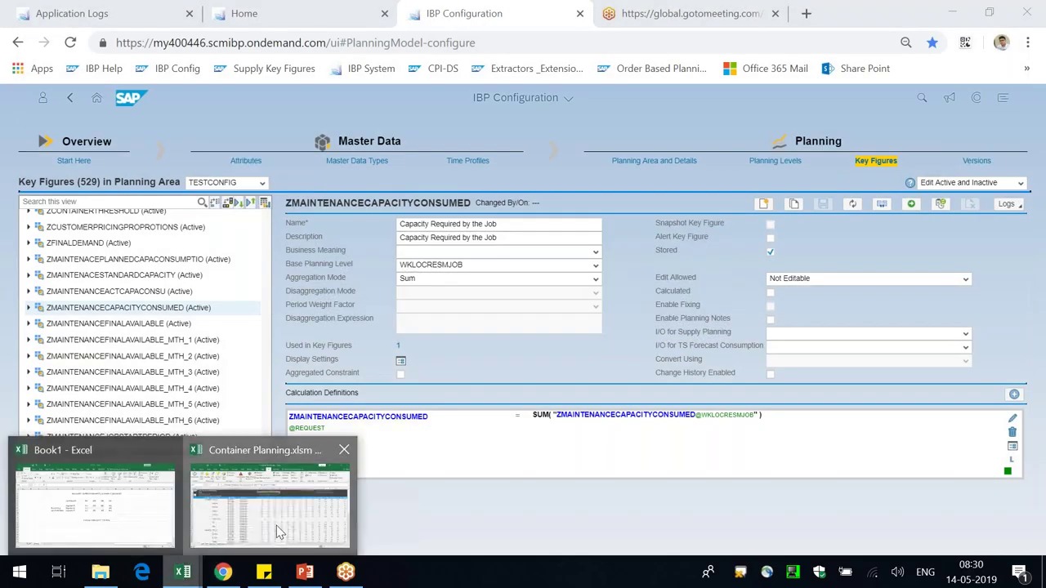
left_click(300, 505)
- In Edit View, start the view at W18 2018 with planning level Location ID and Resource ID
left_click(147, 72)
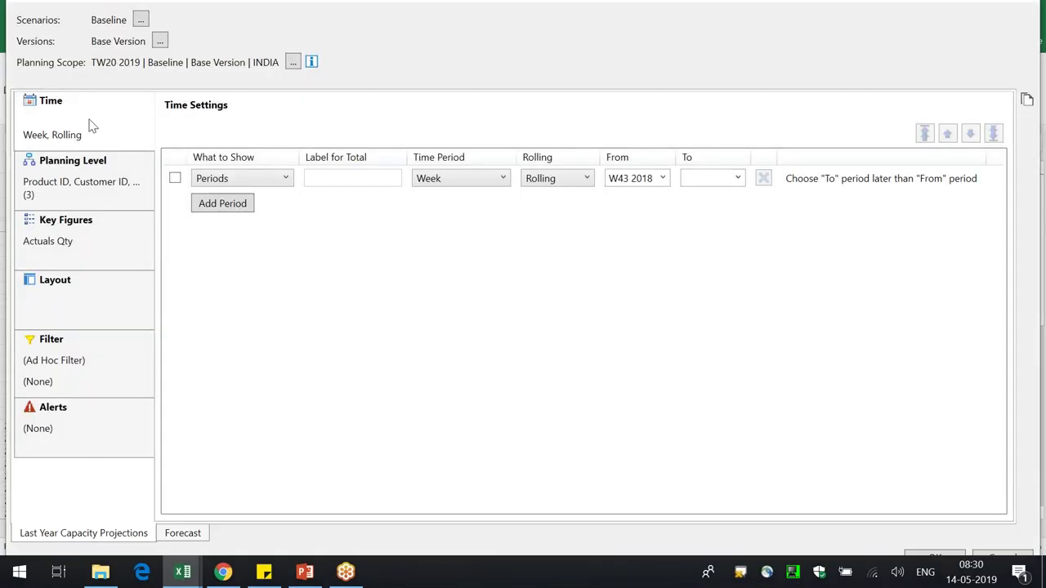
left_click(663, 180)
left_click_drag(666, 273, 663, 241)
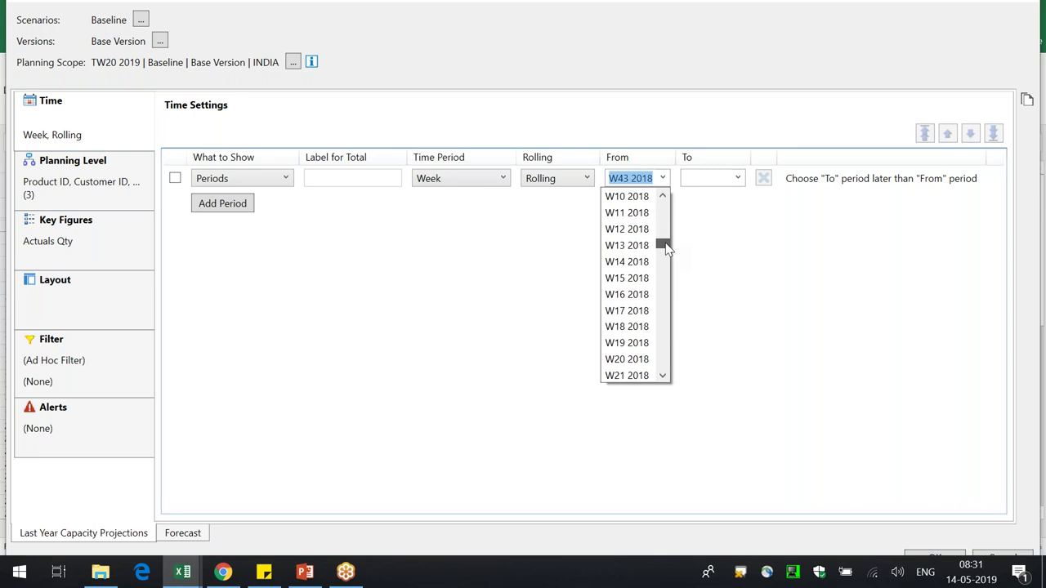
left_click(627, 327)
left_click(106, 163)
left_click(211, 183)
left_click(217, 197)
left_click(999, 157)
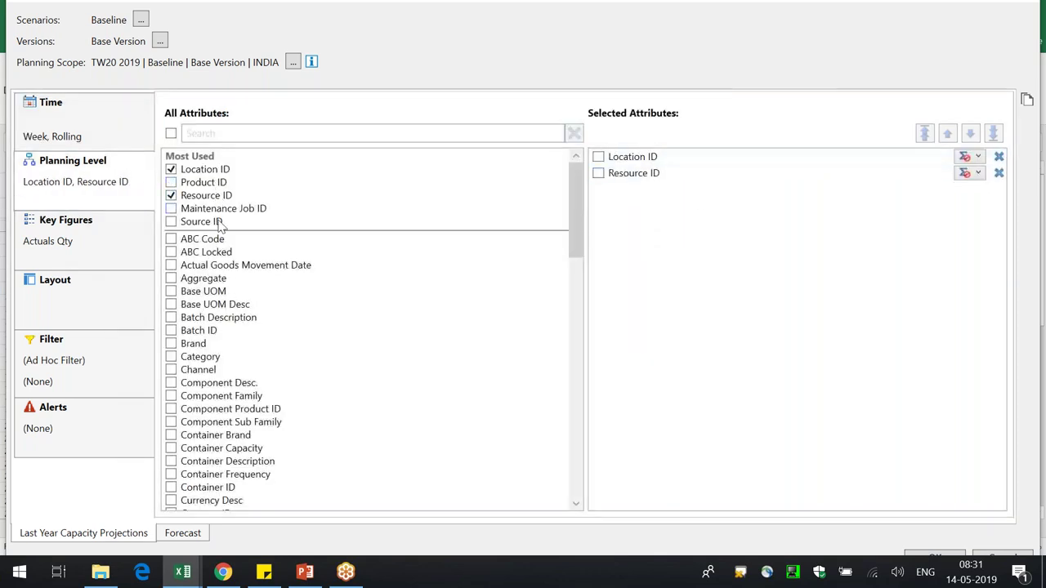
- Replace Actuals Qty with Final Available Capacity as the key figure
left_click(80, 239)
left_click(999, 157)
left_click(401, 132)
type("final")
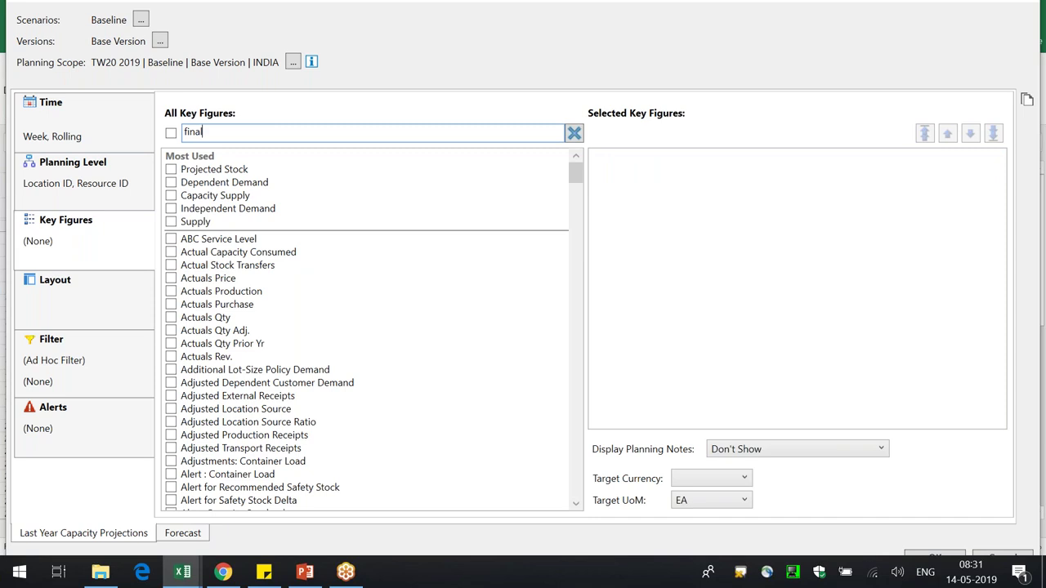
type(" av")
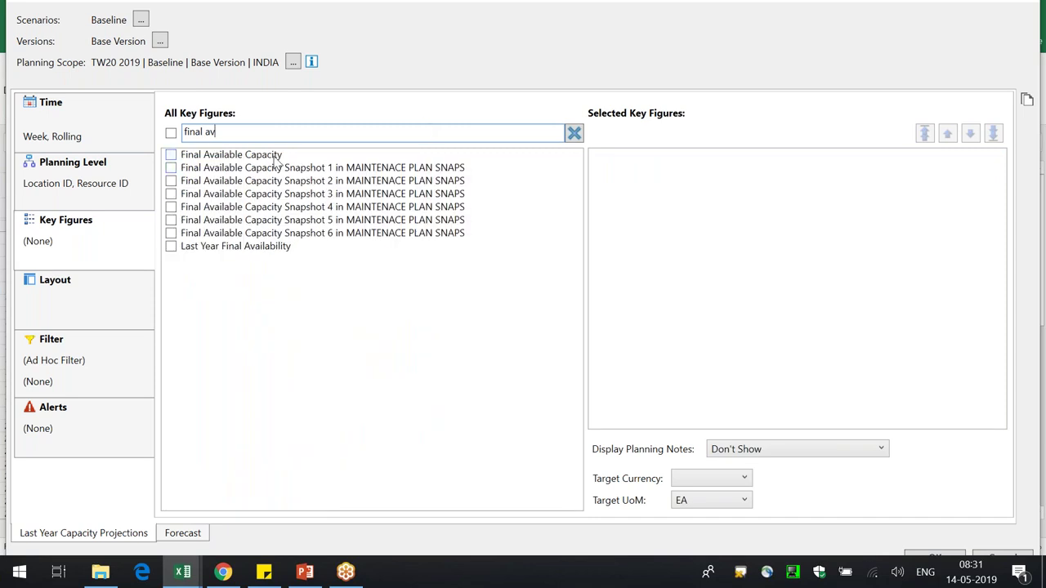
left_click(273, 157)
- Filter Resource ID to WC101-Manual Assembler, WC101-Robotic Assembler and WC102-Robotic Assembler
left_click(131, 364)
left_click(204, 185)
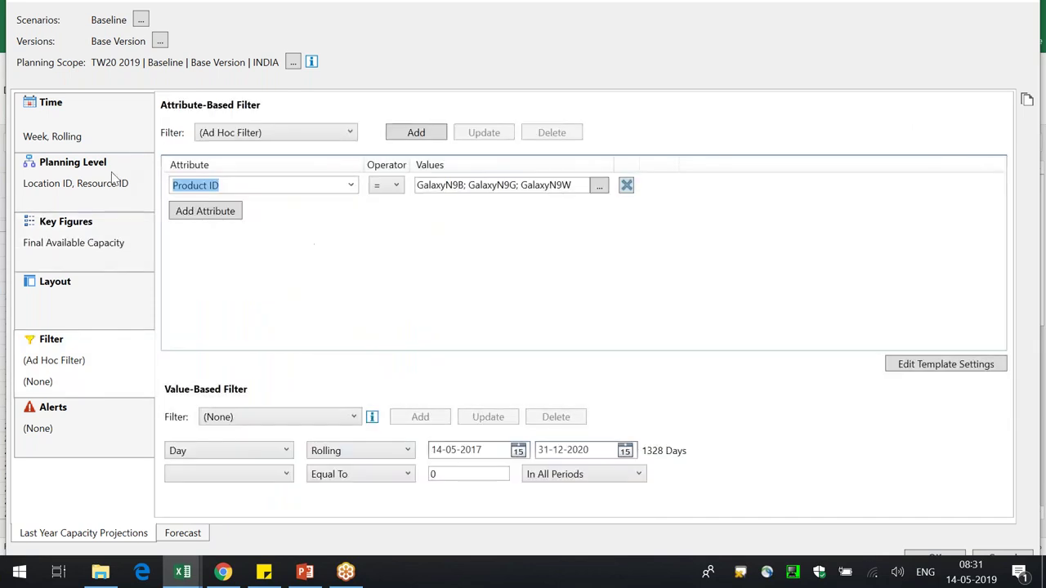
type("Resource ID")
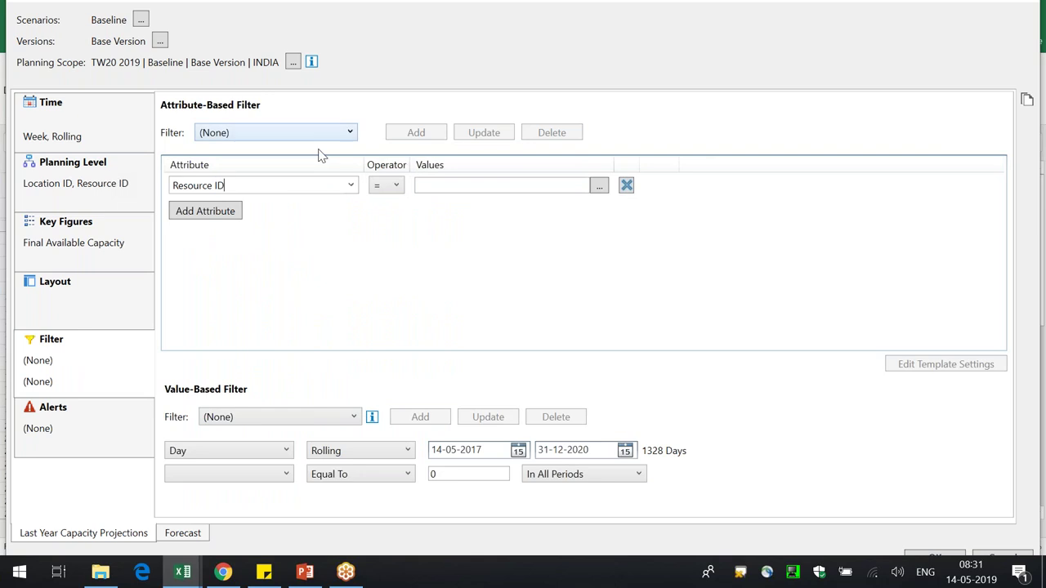
left_click(600, 186)
left_click(309, 288)
left_click(309, 302)
left_click(309, 317)
left_click(709, 546)
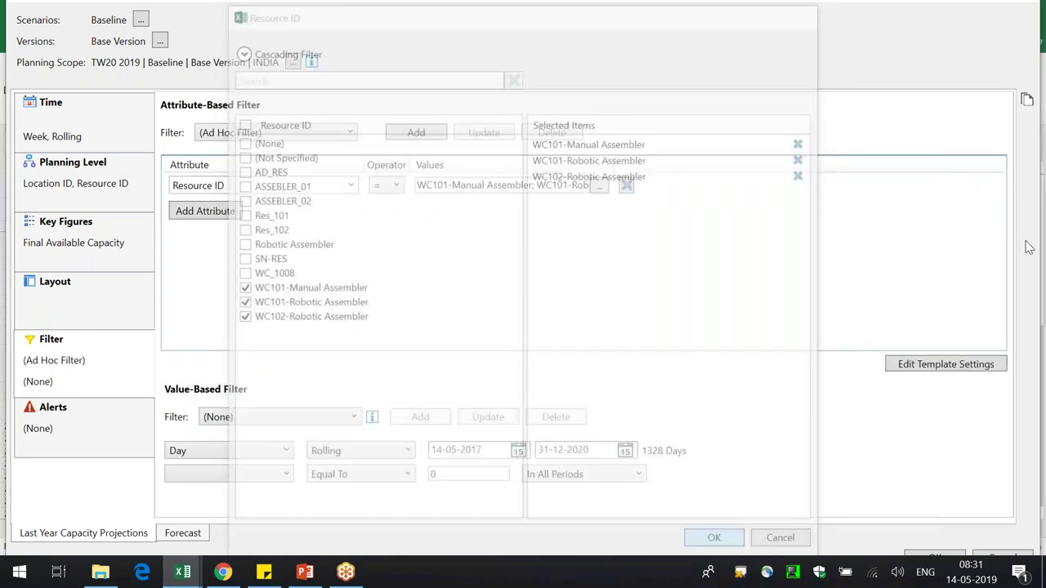
- Copy the filter to Forecast, include all planning units in scope, and apply the view
left_click(1027, 100)
left_click(897, 215)
left_click(901, 264)
left_click(901, 336)
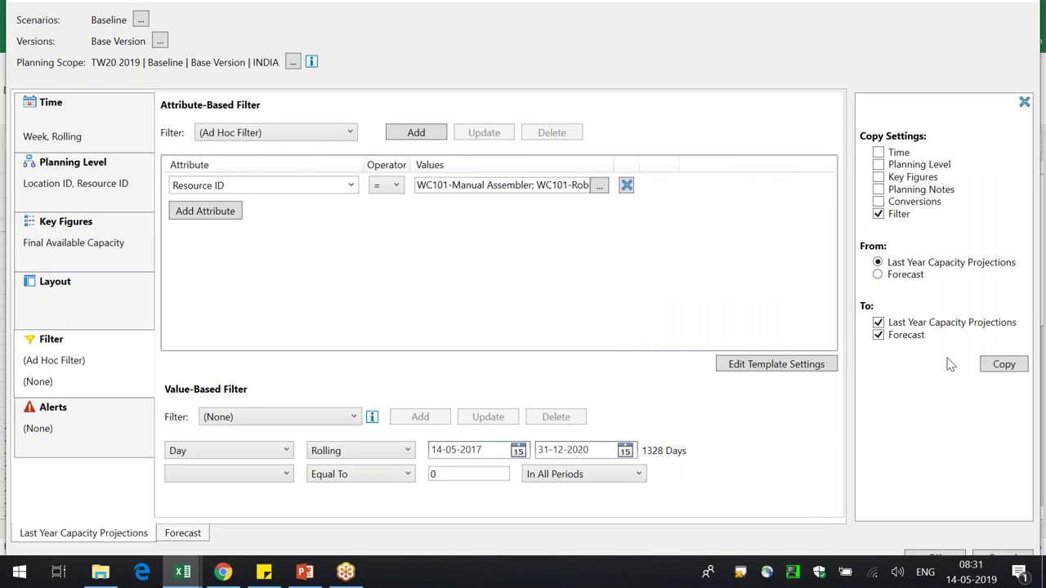
left_click(998, 6)
left_click(287, 79)
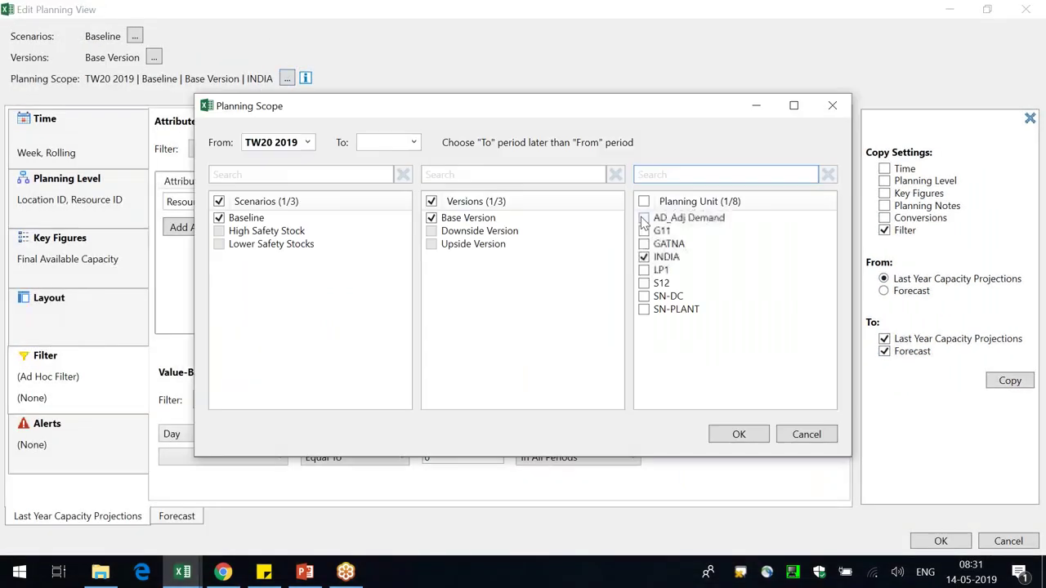
left_click(739, 434)
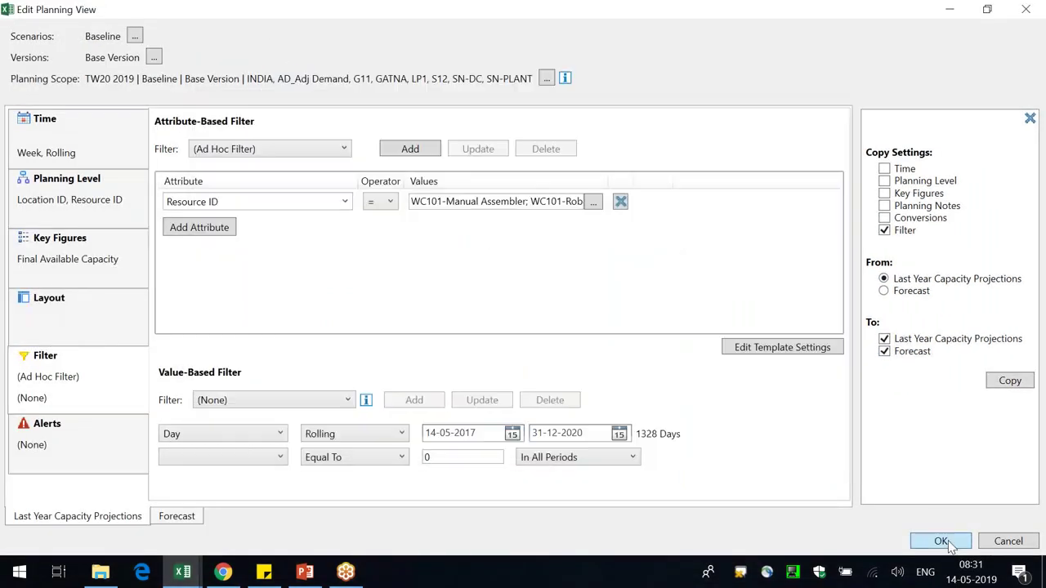
left_click(948, 544)
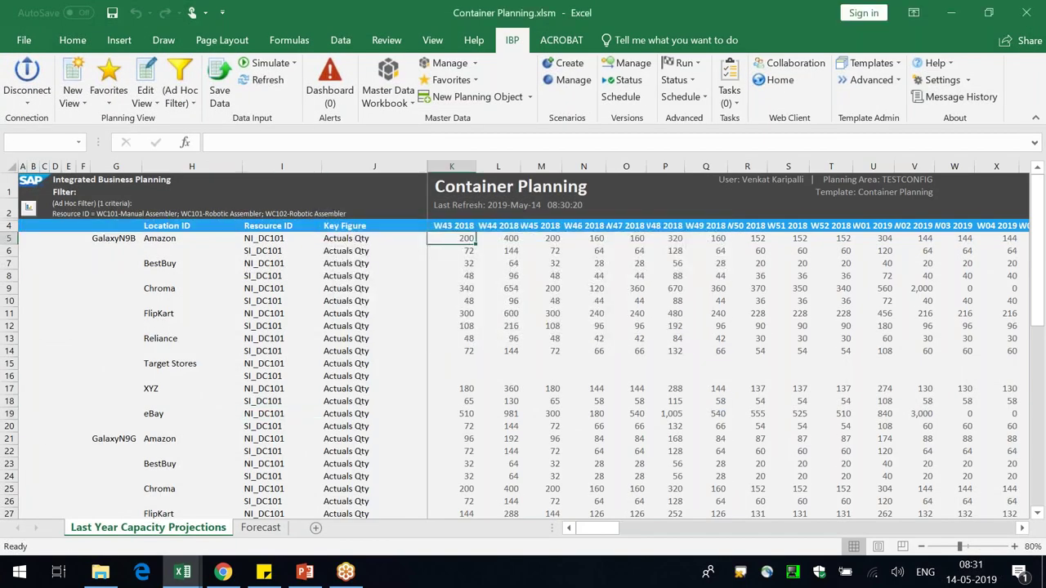
- Widen columns M, L and I to show full resource names, and narrow column H
left_click(619, 385)
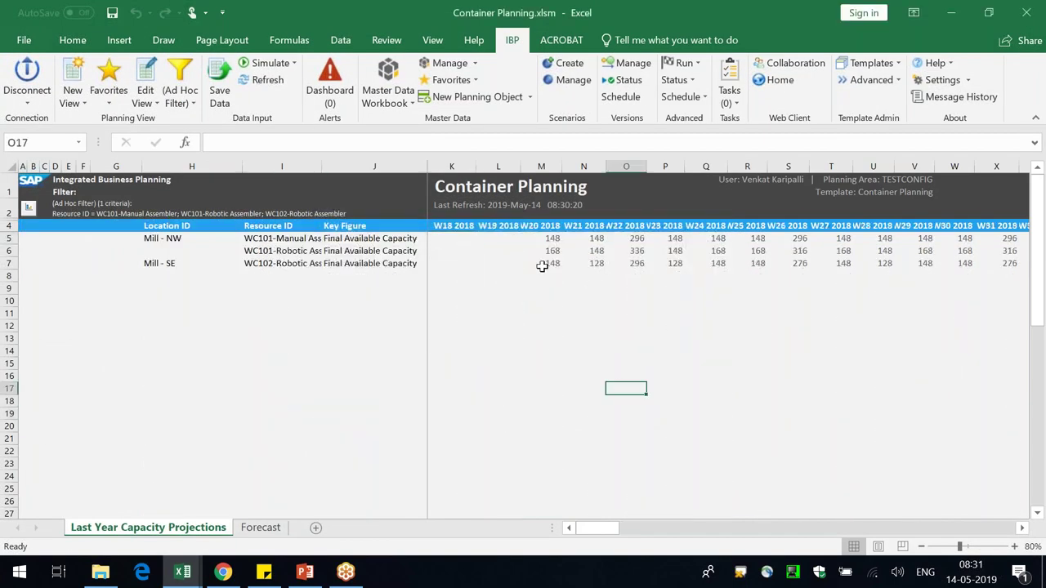
left_click_drag(562, 166, 613, 166)
left_click_drag(523, 168, 529, 167)
left_click_drag(451, 237, 554, 261)
left_click(719, 313)
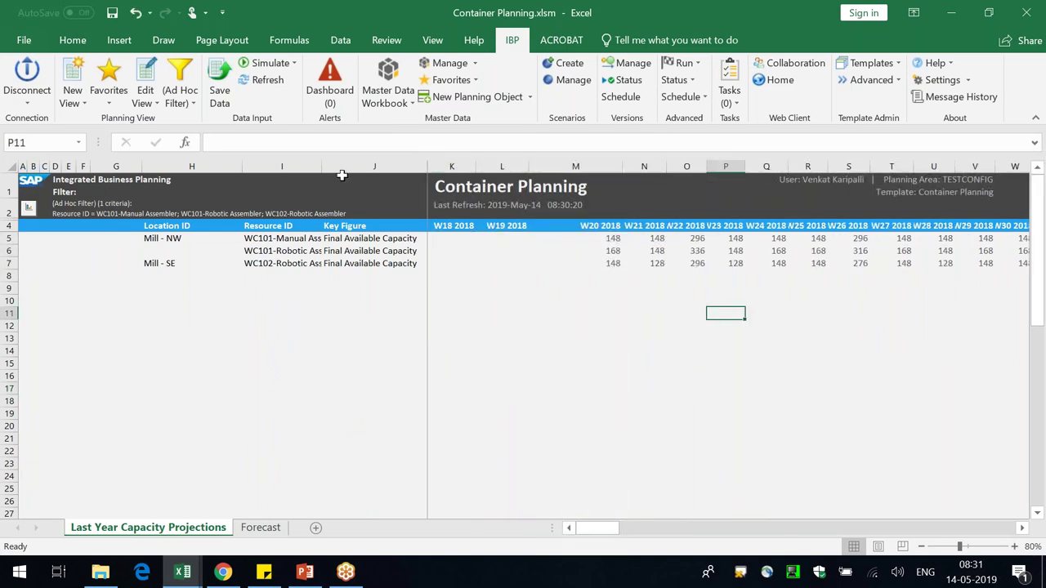
left_click_drag(322, 168, 411, 167)
left_click_drag(242, 167, 219, 168)
- Inspect the Location ID and resource formulas and the 336 capacity value, then open the Forecast sheet
left_click(173, 237)
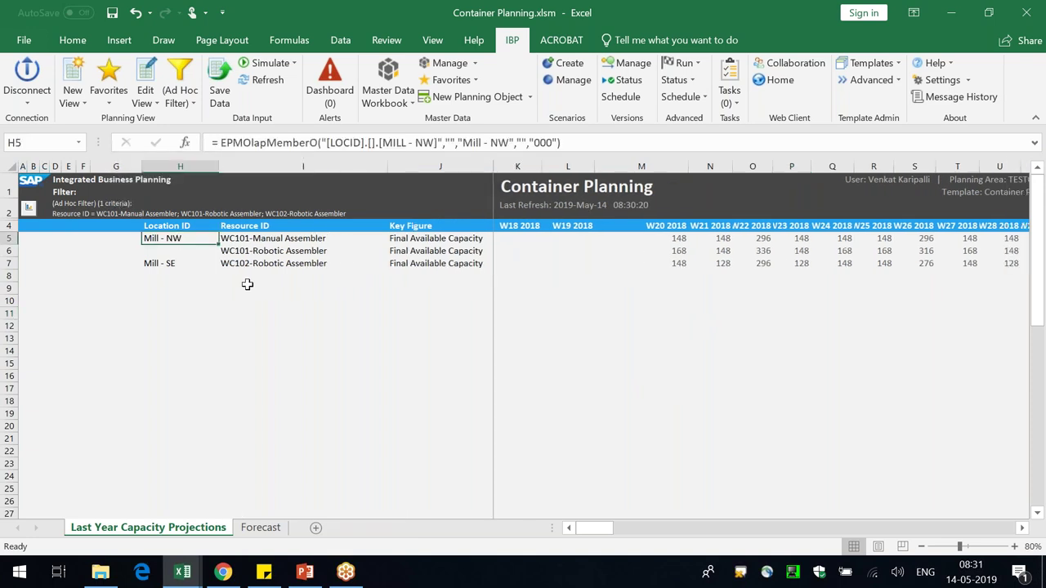
left_click(281, 237)
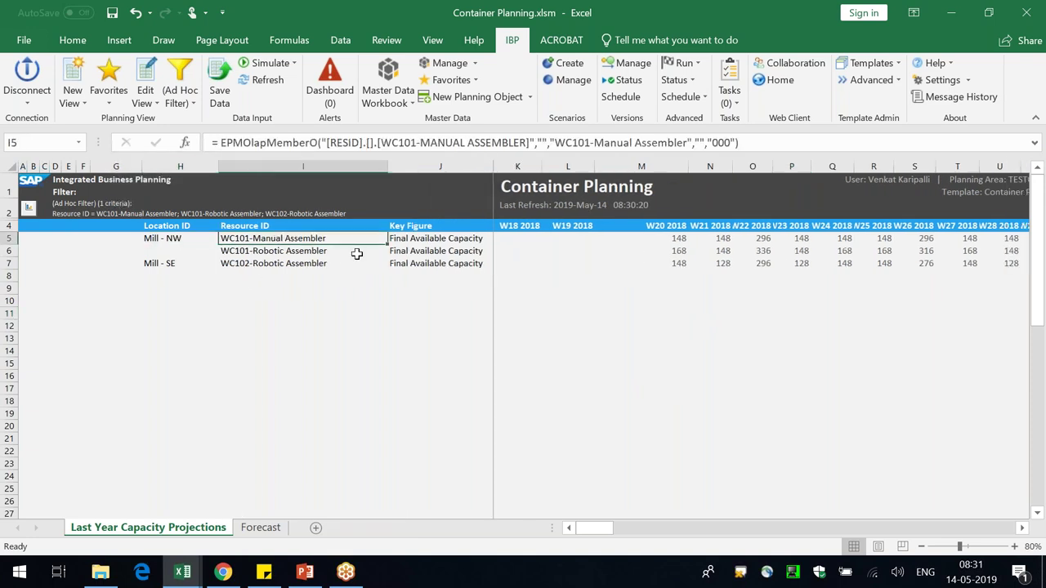
left_click(323, 253)
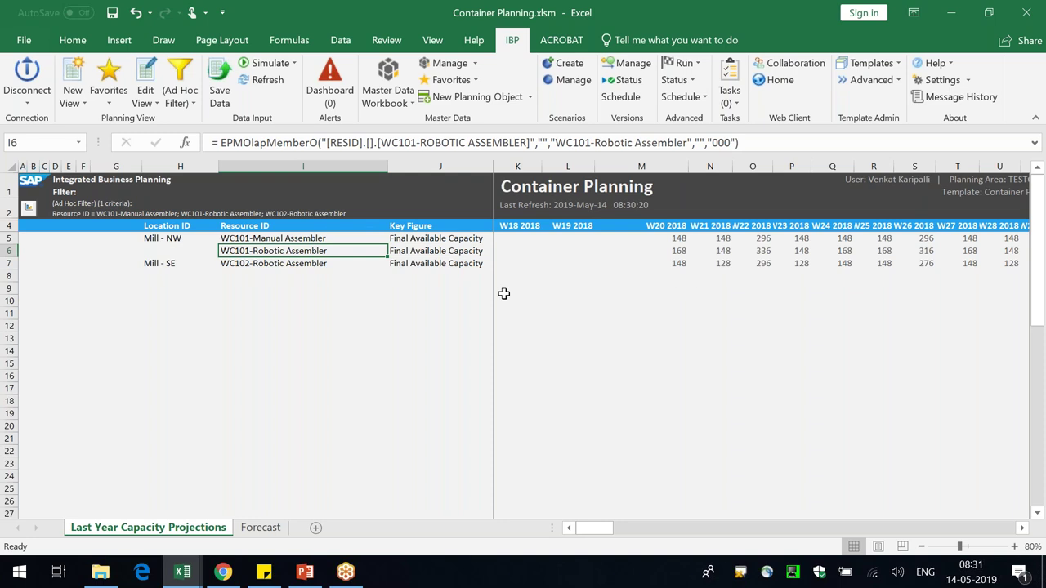
left_click_drag(679, 238, 679, 250)
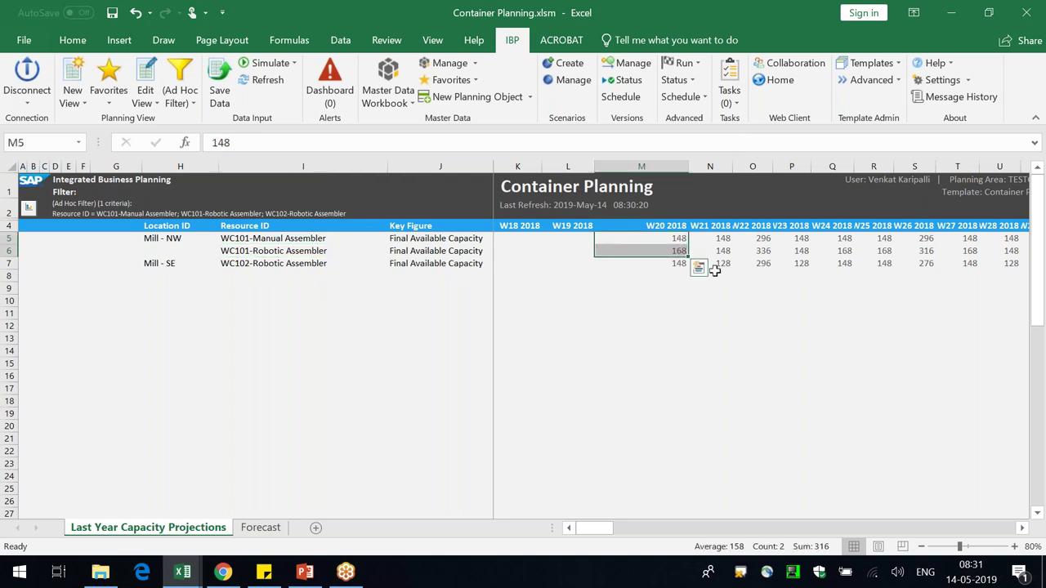
left_click(748, 252)
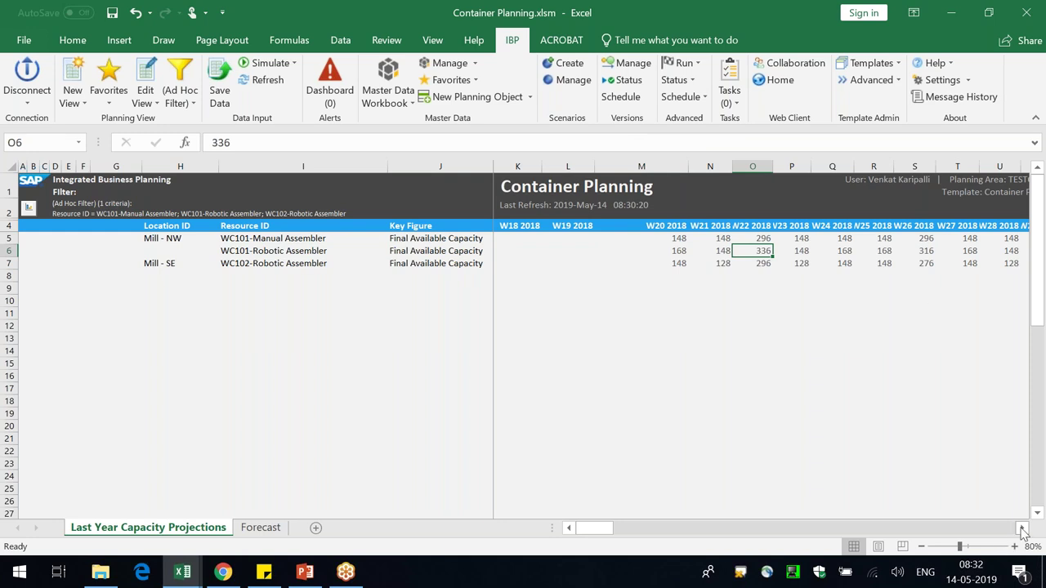
left_click_drag(1022, 529, 1022, 530)
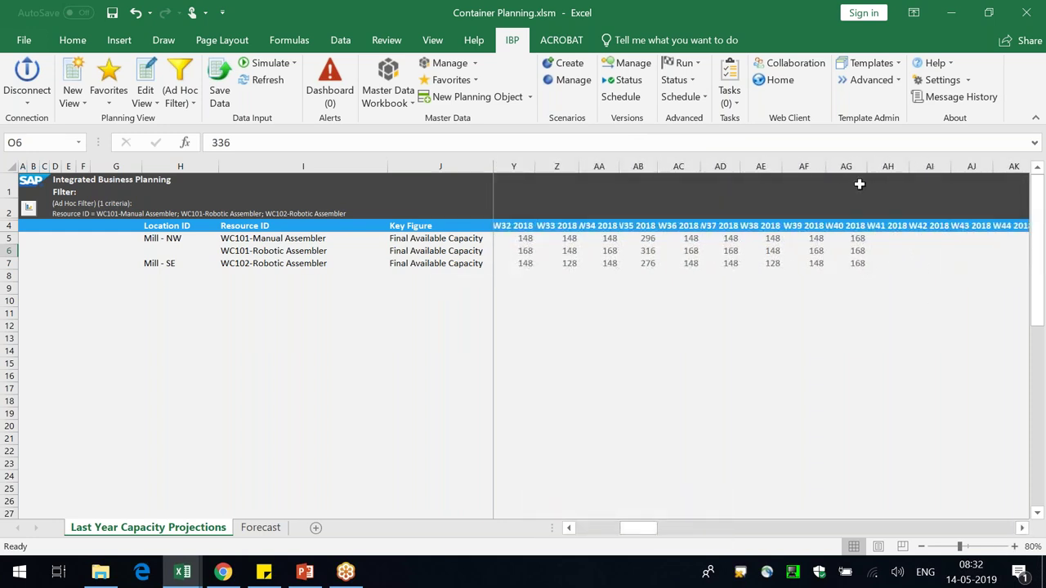
left_click_drag(863, 169, 902, 168)
left_click_drag(643, 532, 570, 539)
left_click(261, 528)
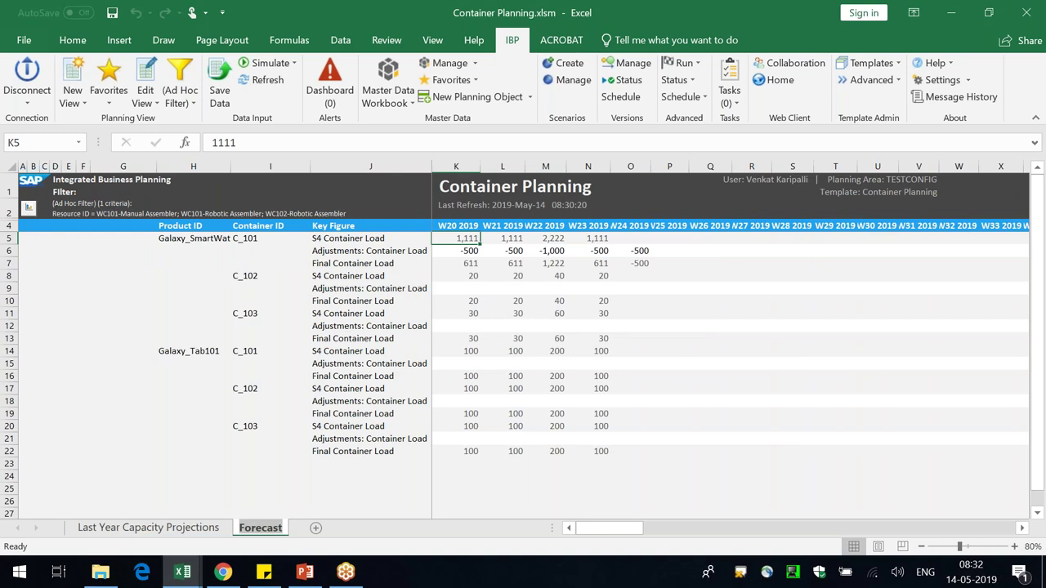
- Rename the Forecast sheet to 'Capacity Planning'
double_click(261, 528)
type("Capacity Planning")
left_click(283, 401)
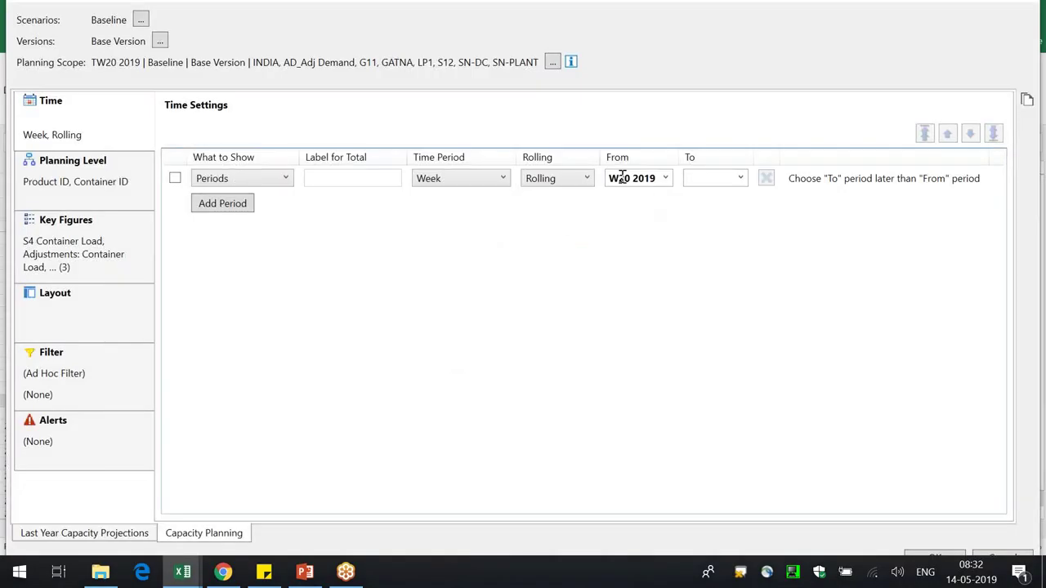
- Set the planning level to Resource ID and Location ID, dropping Product ID and Container ID
left_click(56, 194)
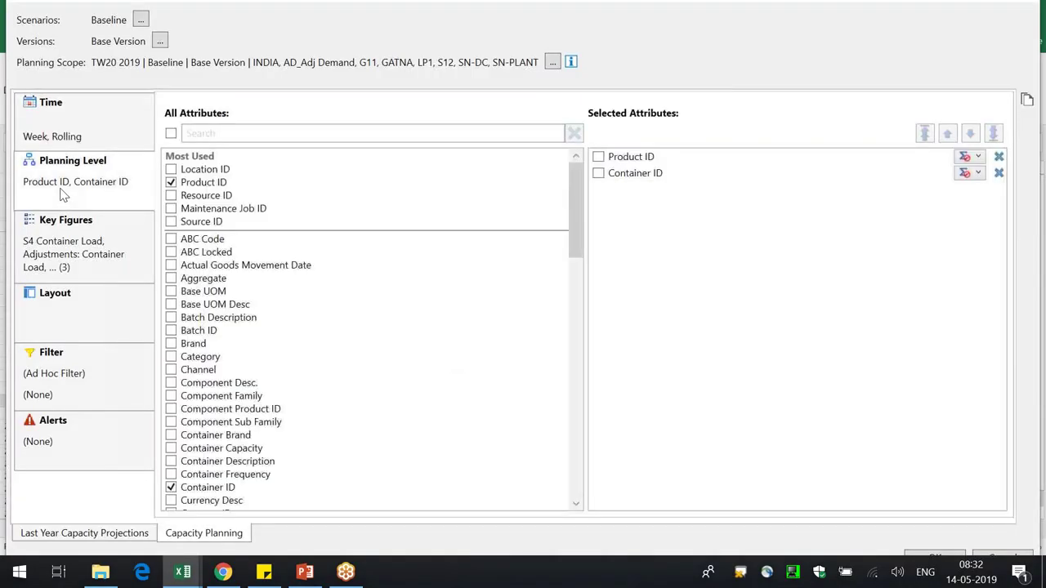
left_click(212, 196)
left_click(198, 172)
left_click(201, 182)
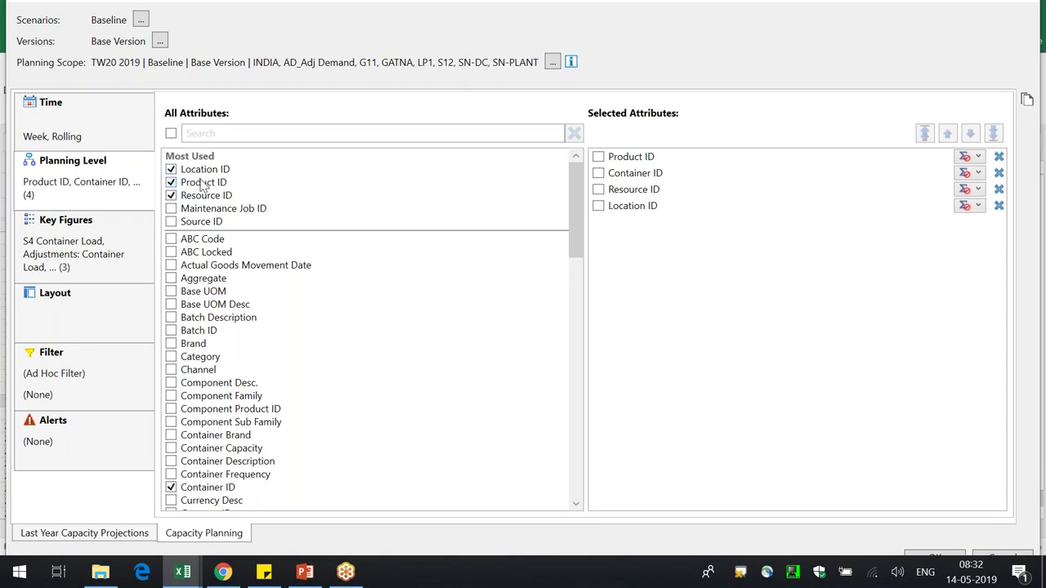
left_click(999, 156)
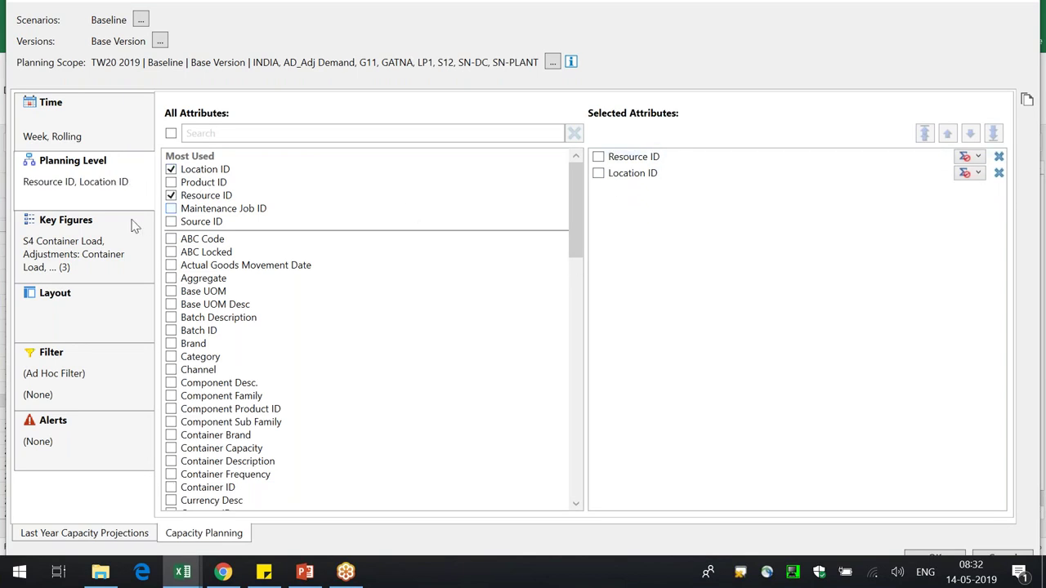
- Replace the key figures with Standard Capacity, Final Available Capacity and Last Year Final Availability, and apply
left_click(96, 244)
left_click(998, 156)
left_click(999, 156)
left_click(999, 157)
left_click(467, 133)
type("standa")
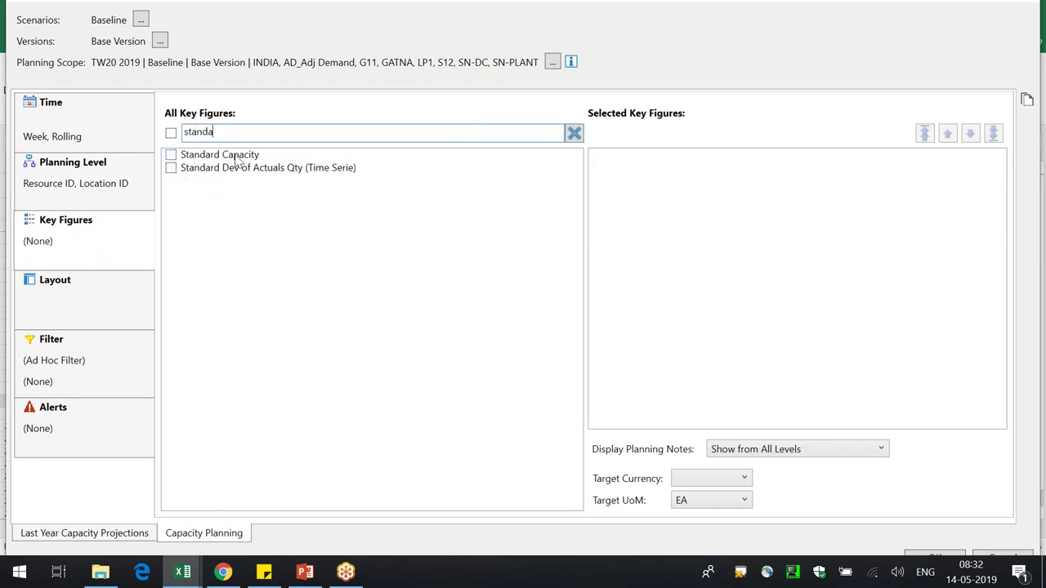
left_click(245, 155)
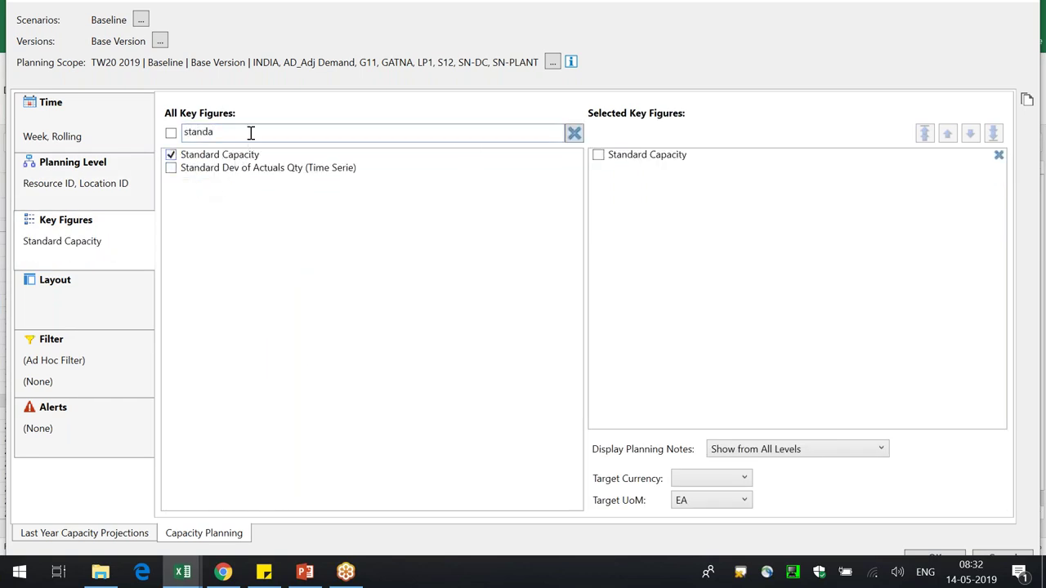
type("final")
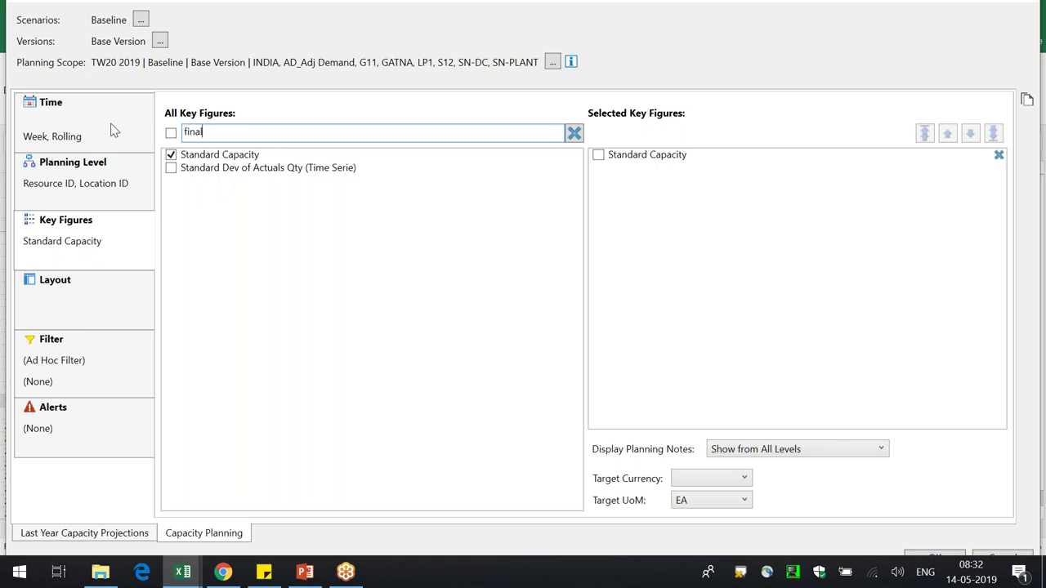
left_click(281, 285)
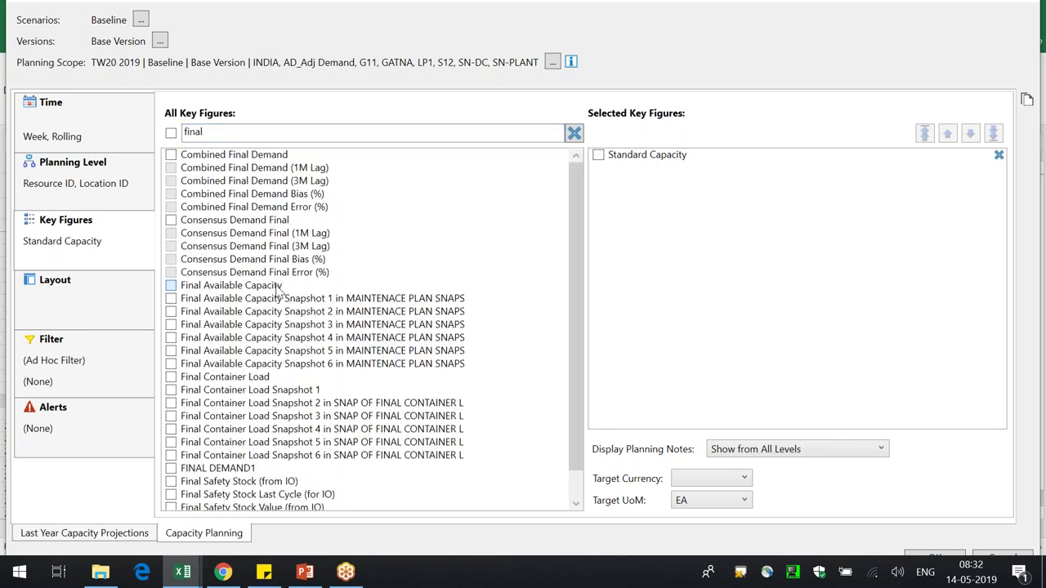
type("last ye")
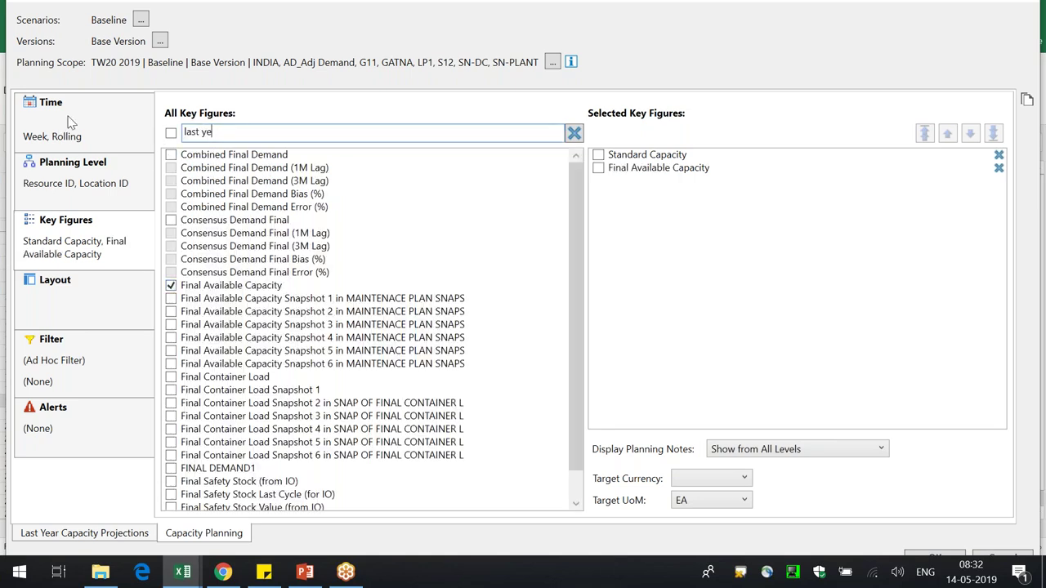
type("a")
left_click(273, 155)
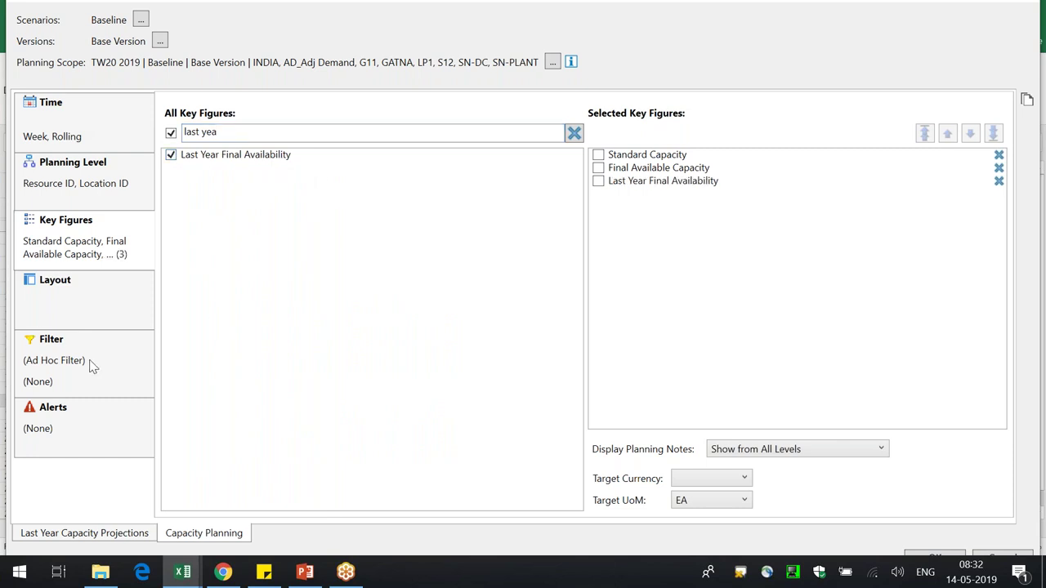
left_click(948, 558)
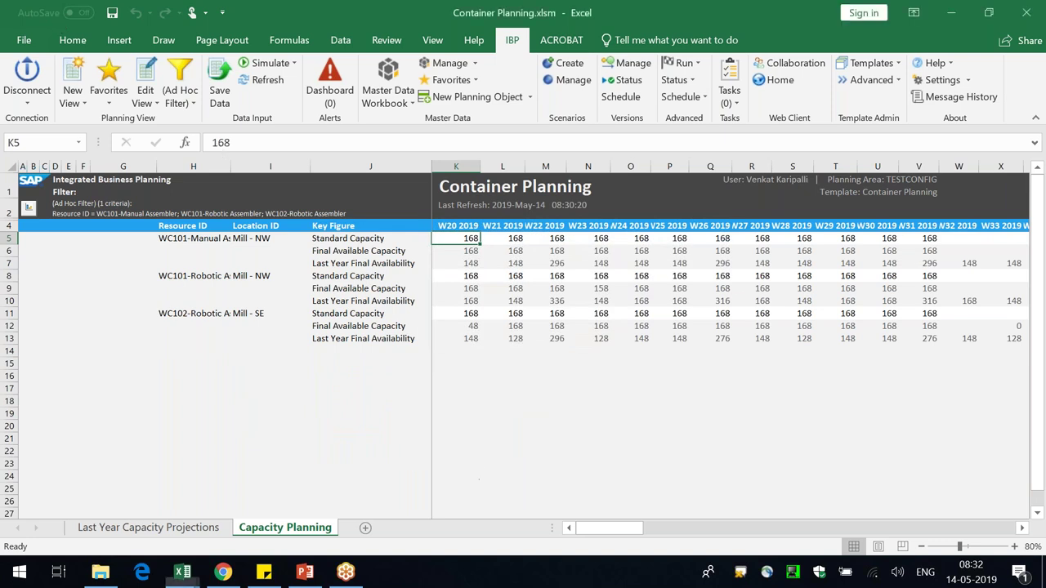
left_click(473, 265)
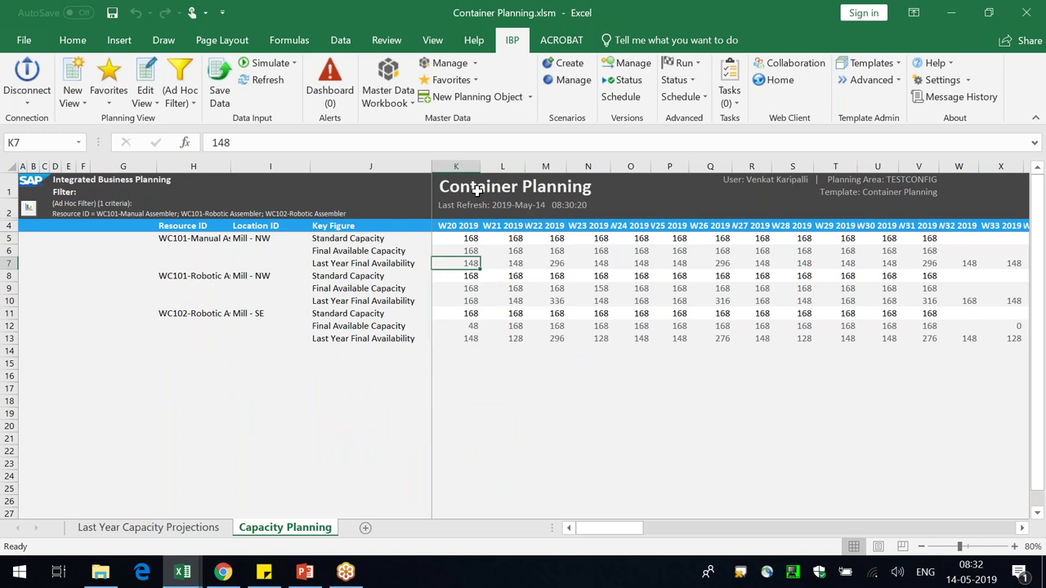
- Widen column K, total three Last Year Final Availability values, and go to Last Year Capacity Projections
left_click_drag(481, 167, 495, 167)
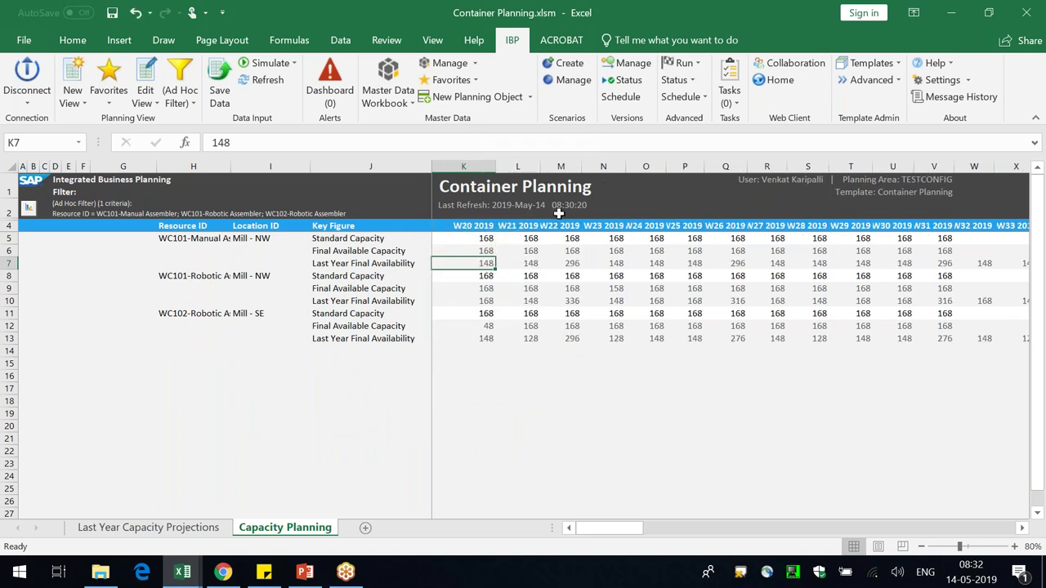
left_click_drag(576, 263, 654, 263)
left_click(201, 529)
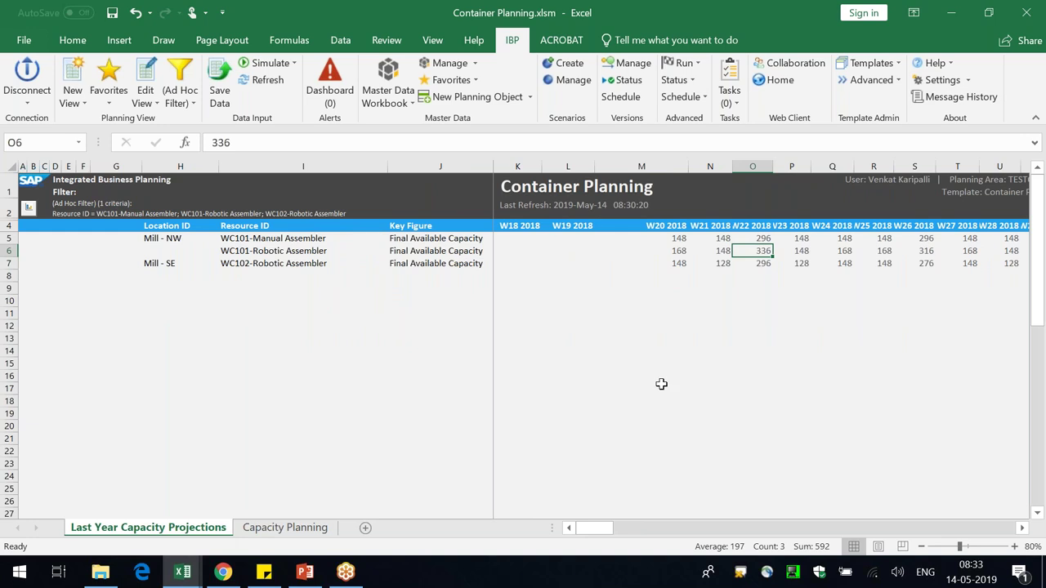
left_click(678, 240)
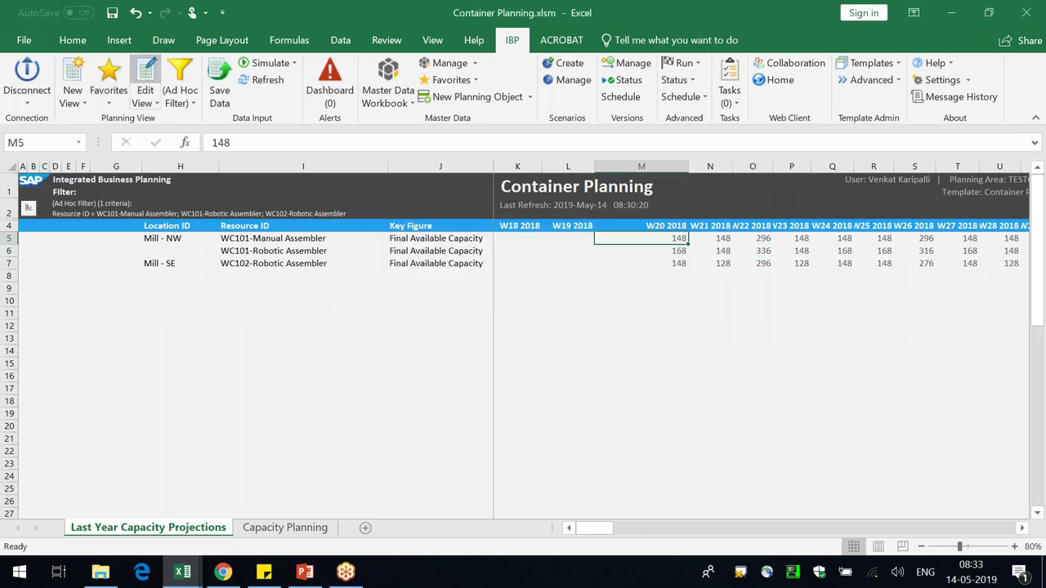
- Add Maintenance Job ID to the planning level and Capacity Required by the Job as a key figure
left_click(145, 82)
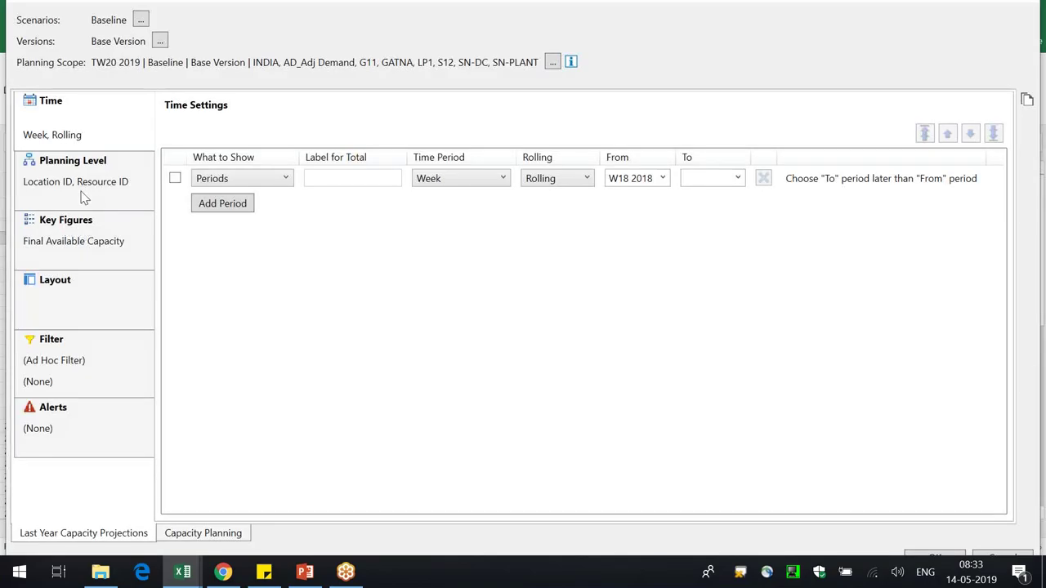
left_click(84, 196)
left_click(235, 209)
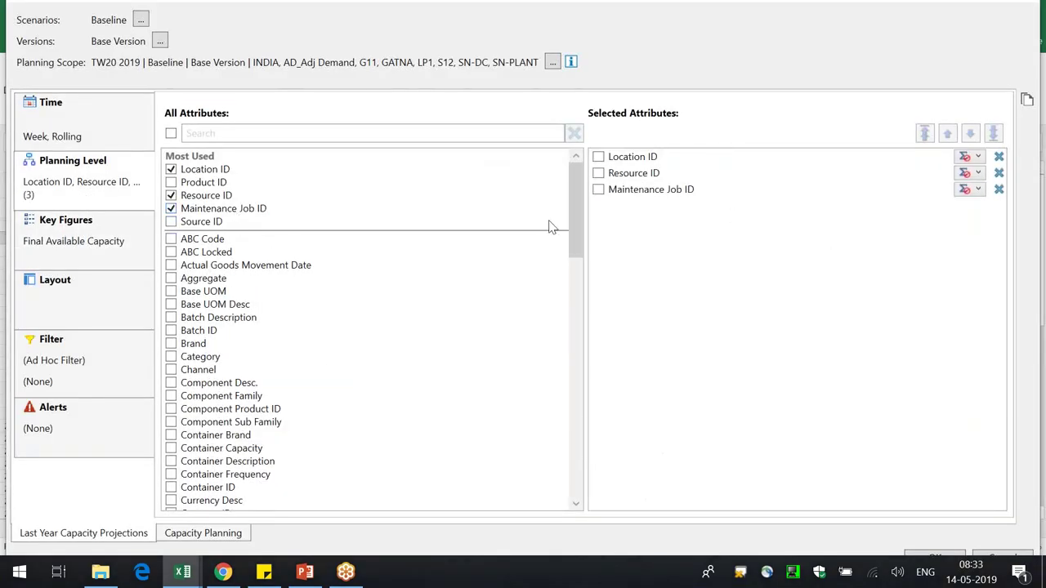
left_click(127, 242)
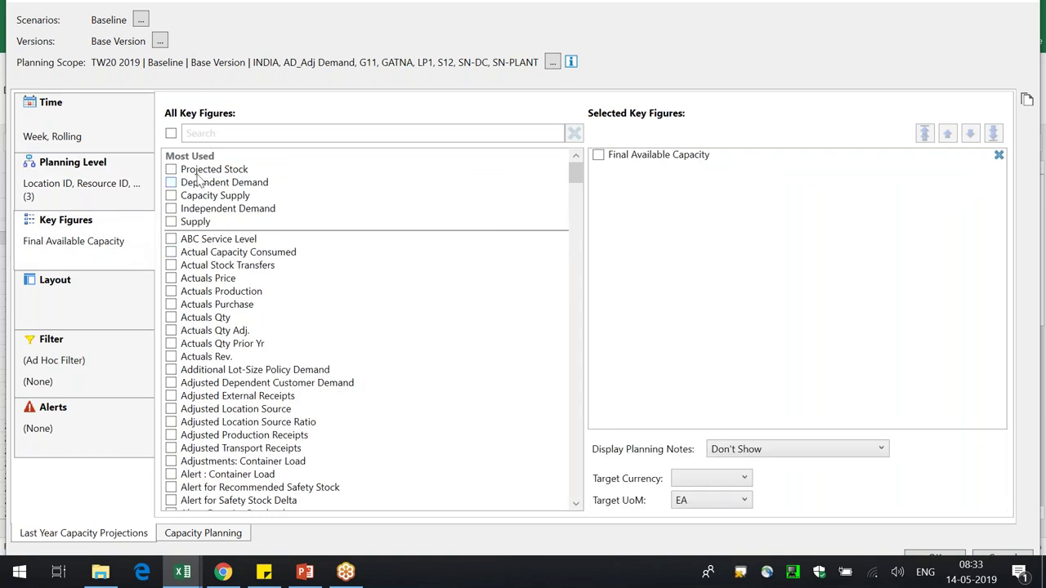
left_click(221, 136)
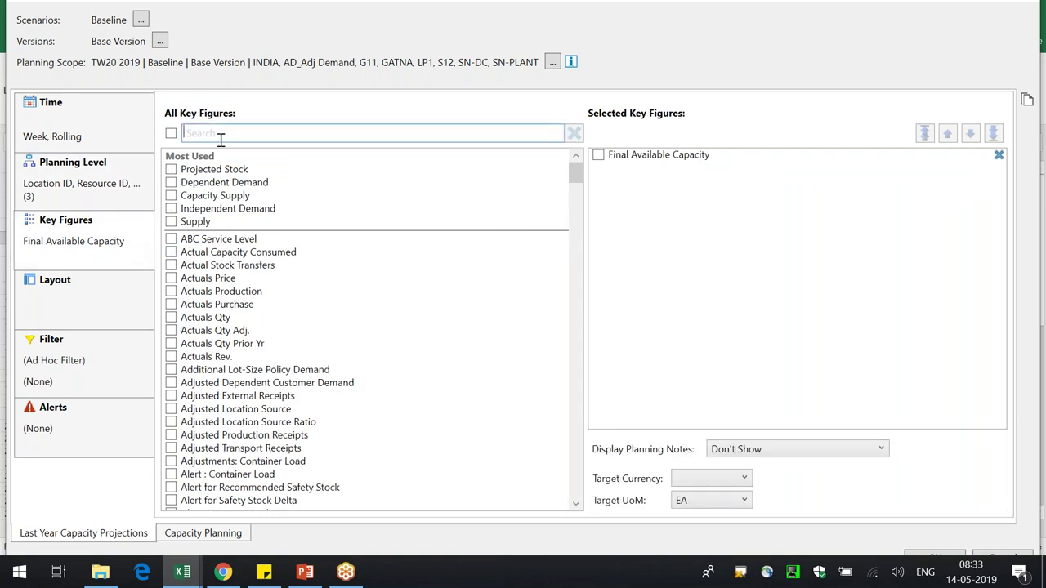
type("capacity")
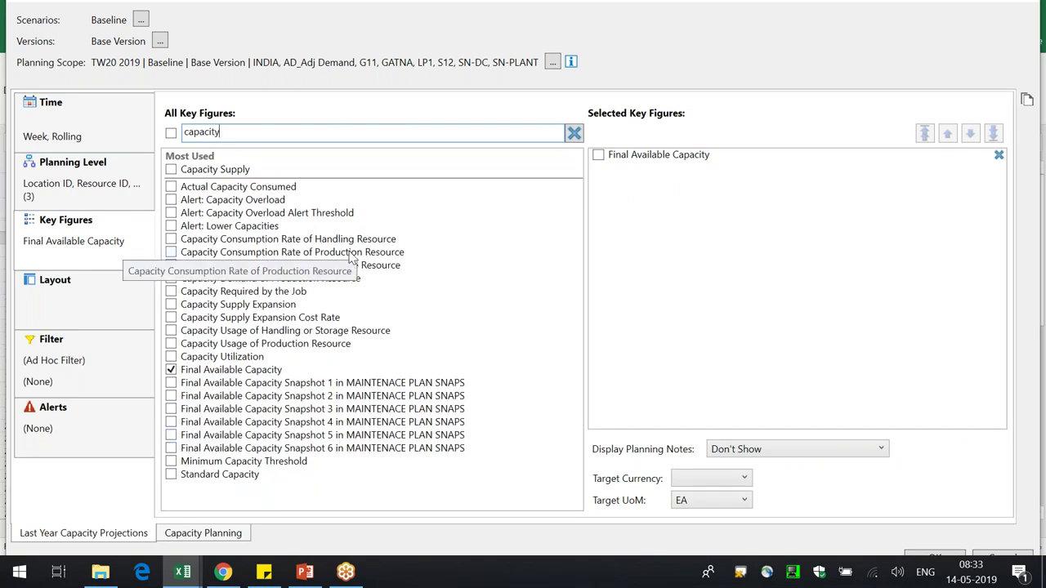
type("re")
left_click(275, 155)
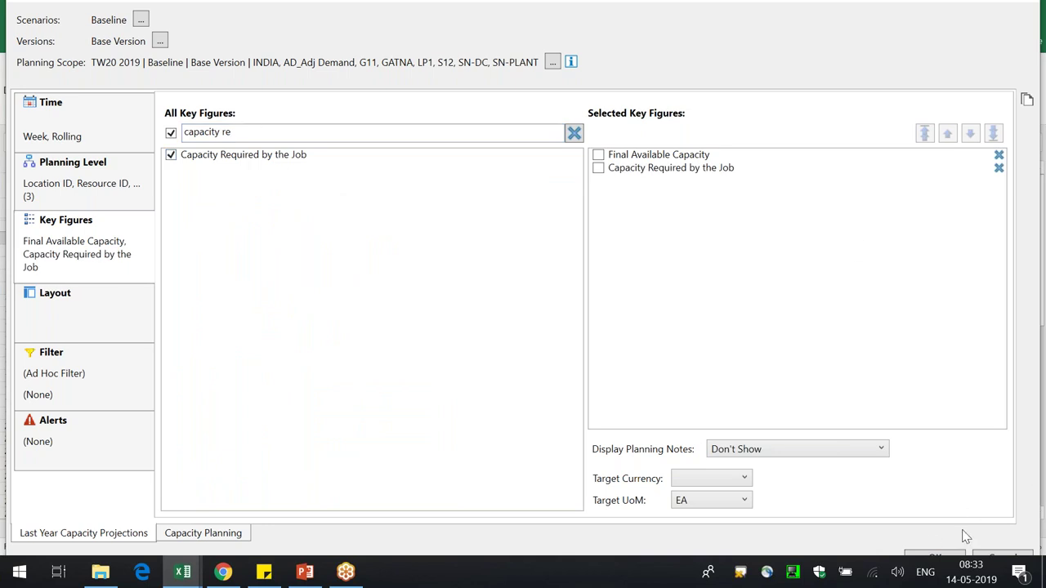
left_click(944, 558)
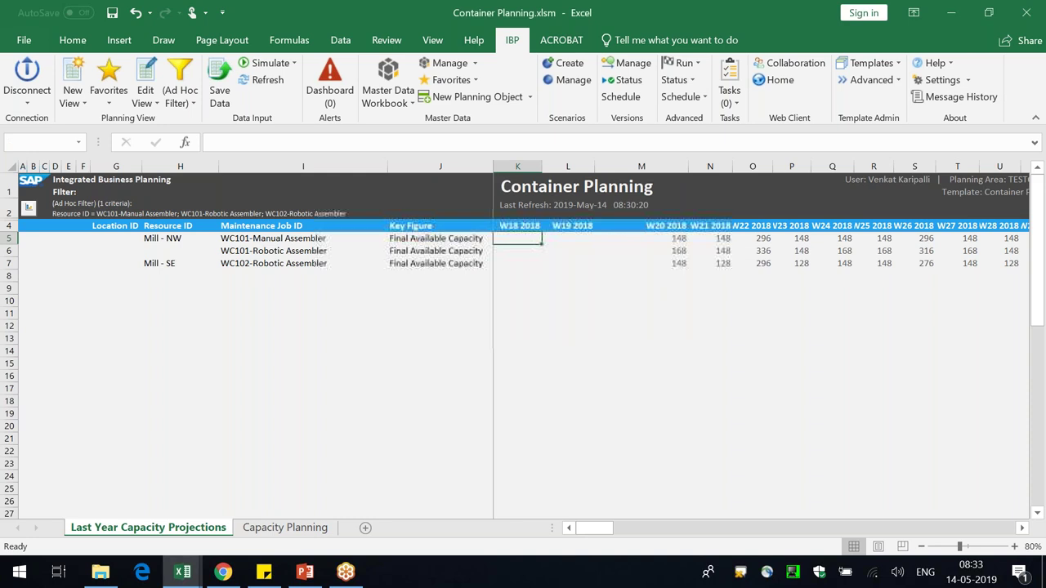
- Autofit column J, narrow column I, and enter 100 in M6 for Chemical Cleaning W20 2018
double_click(493, 166)
left_click_drag(384, 168, 340, 168)
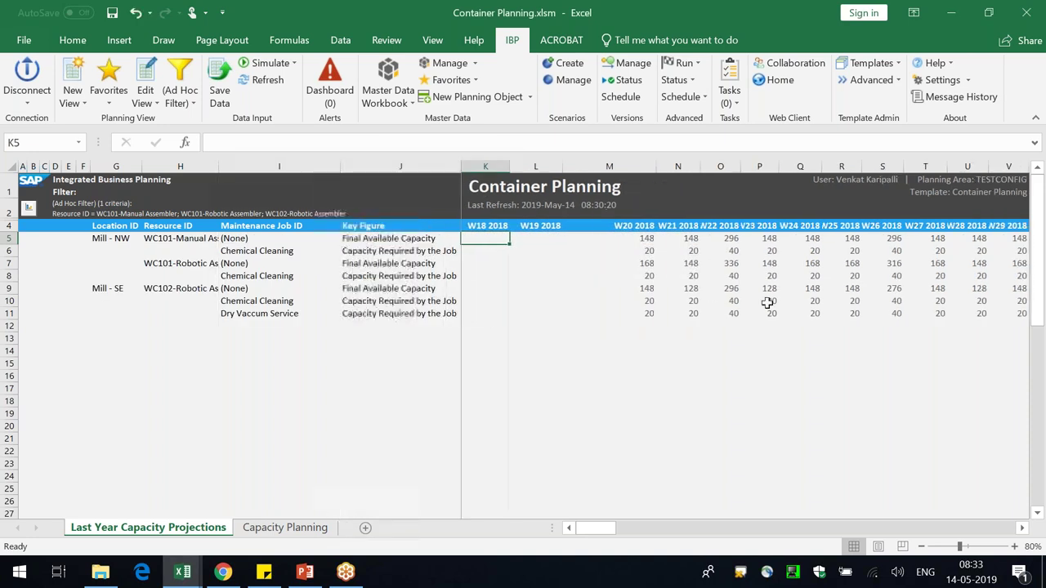
left_click(651, 252)
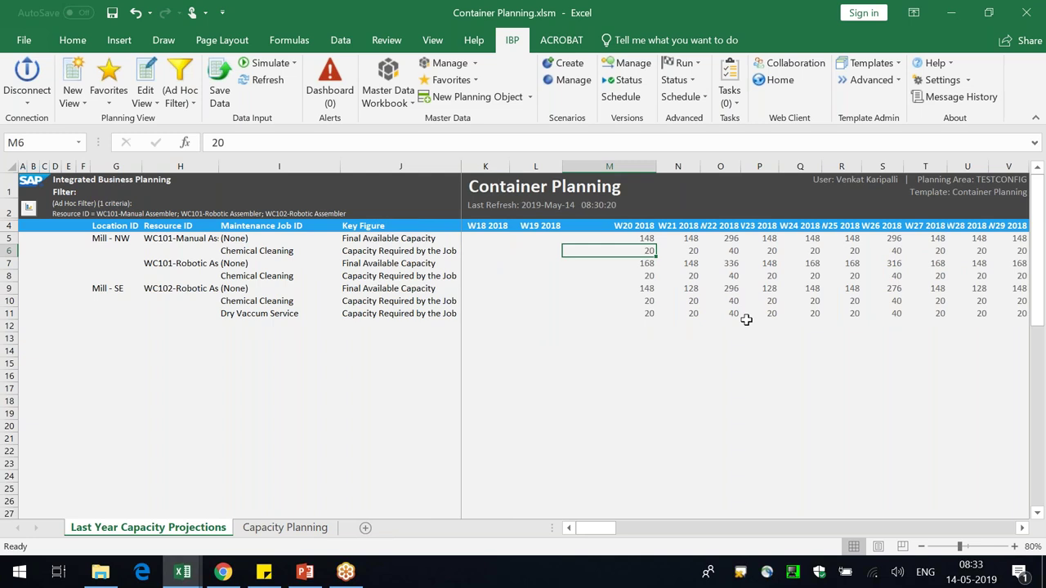
type("100")
key("Return")
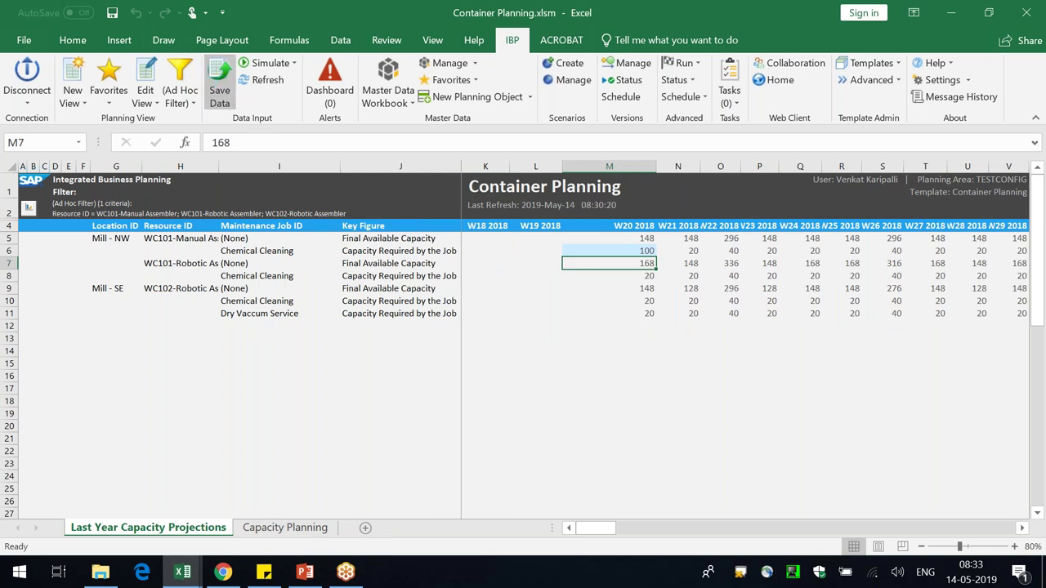
- Save the data to IBP and dismiss the non-editable key figure warning
left_click(219, 90)
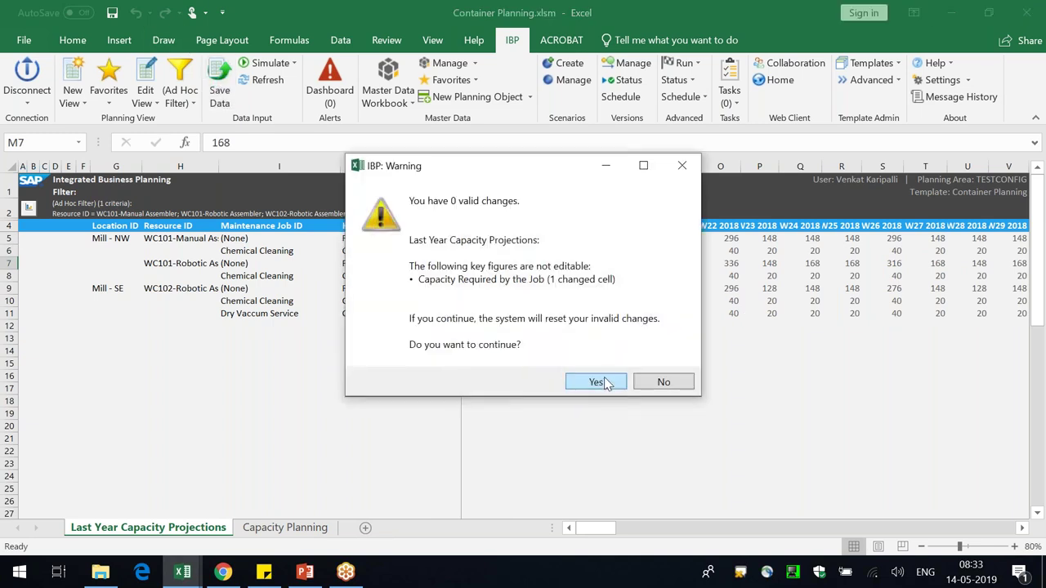
left_click_drag(572, 270, 533, 279)
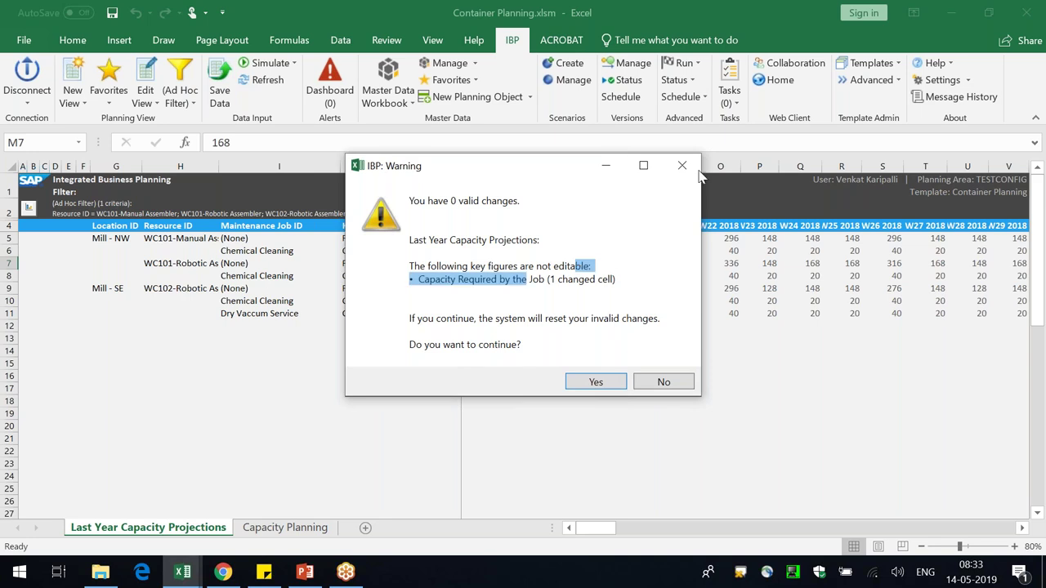
left_click(682, 165)
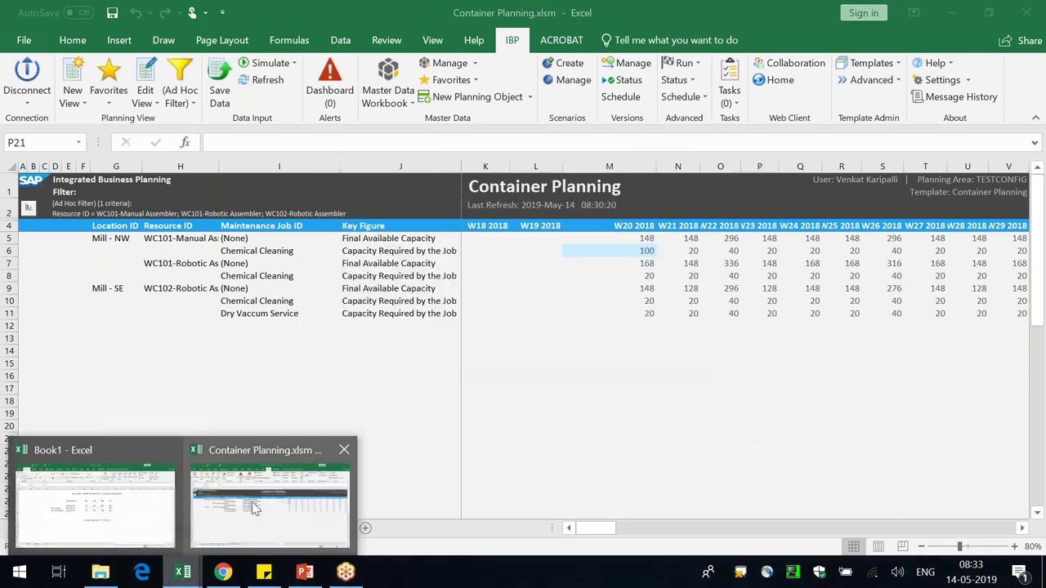
- Start a master data workbook for planning objects at the Location | Resource | Maintenance Job level
left_click(392, 74)
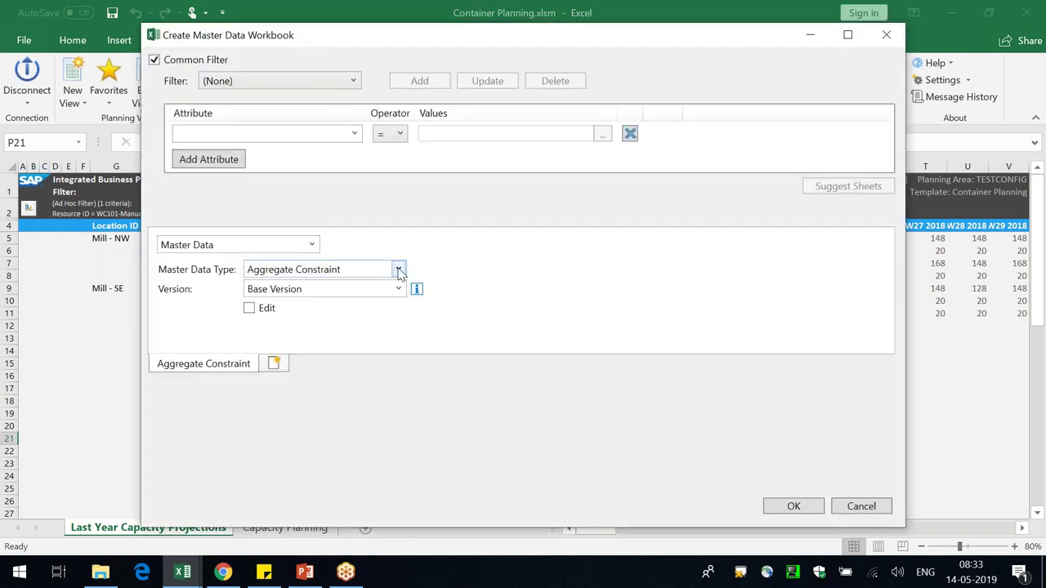
left_click(398, 269)
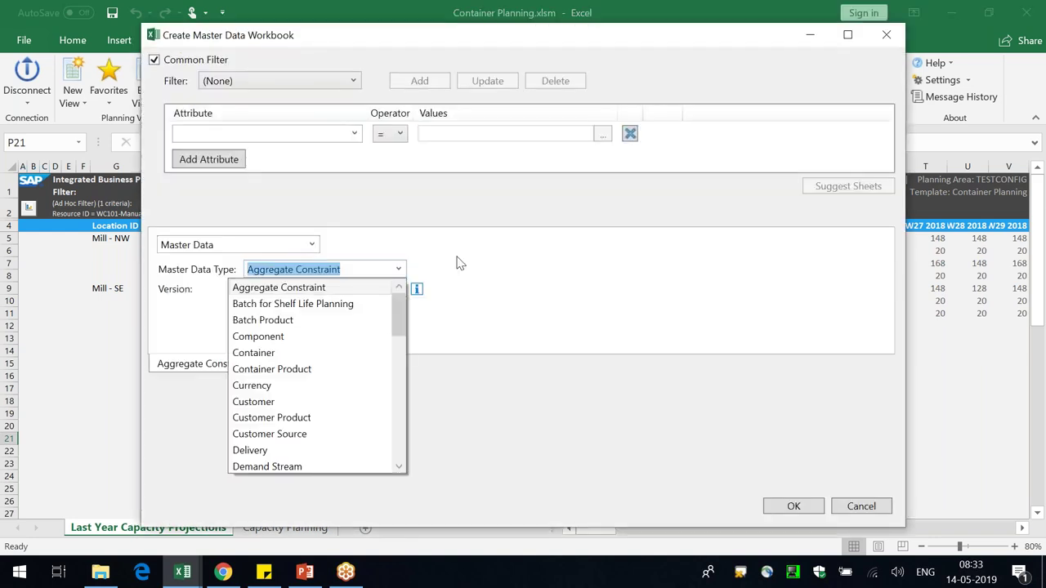
left_click(309, 242)
left_click(311, 244)
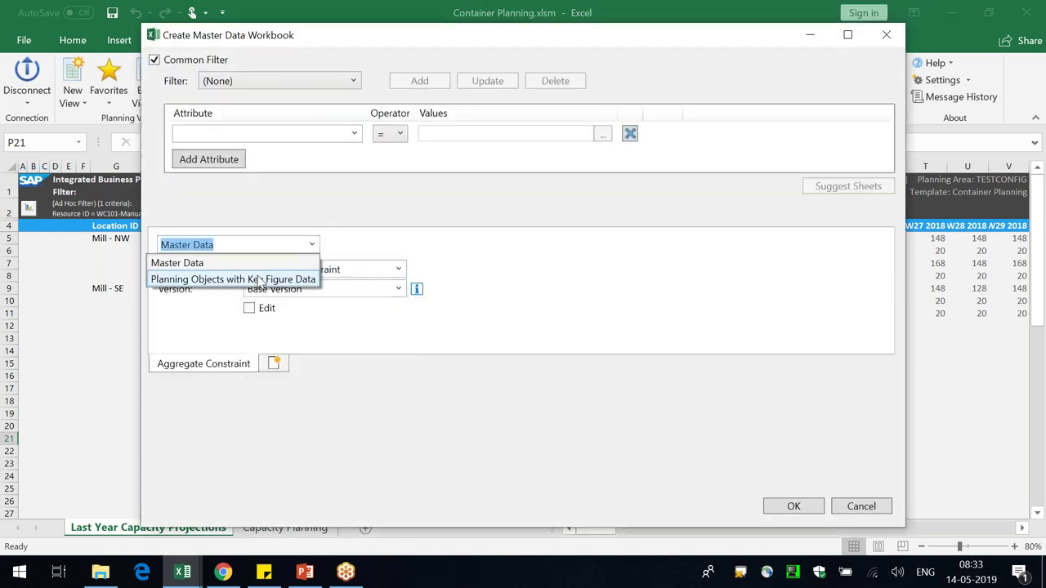
left_click(260, 280)
left_click(397, 154)
scroll(387, 266, "down", 3)
scroll(388, 266, "down", 4)
scroll(400, 240, "up", 4)
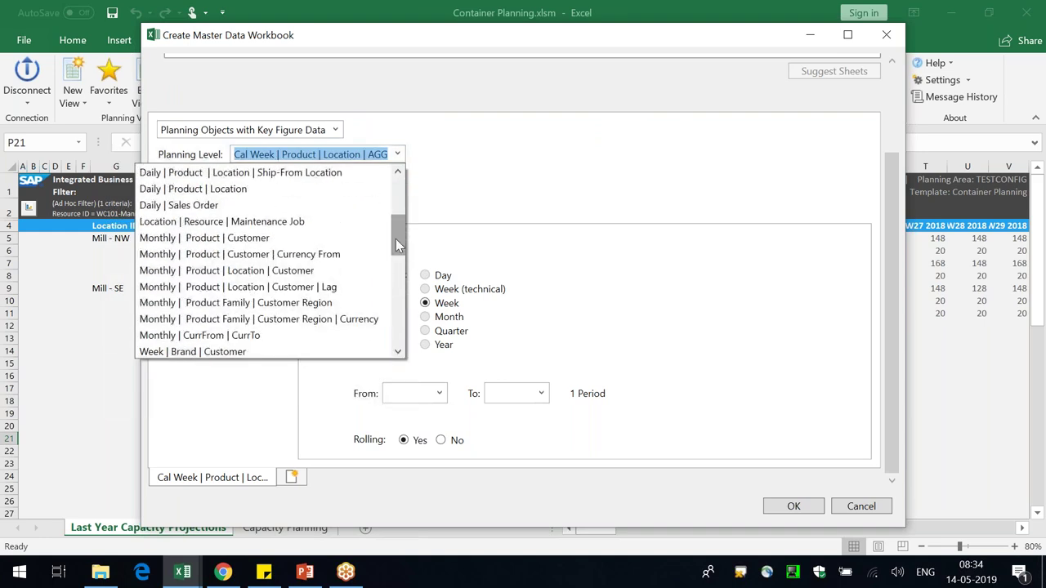
left_click(327, 223)
- Start at TW20 2018, allow editing, keep only Capacity Required by the Job, and create the workbook
left_click(445, 393)
scroll(454, 255, "down", 20)
scroll(455, 268, "up", 5)
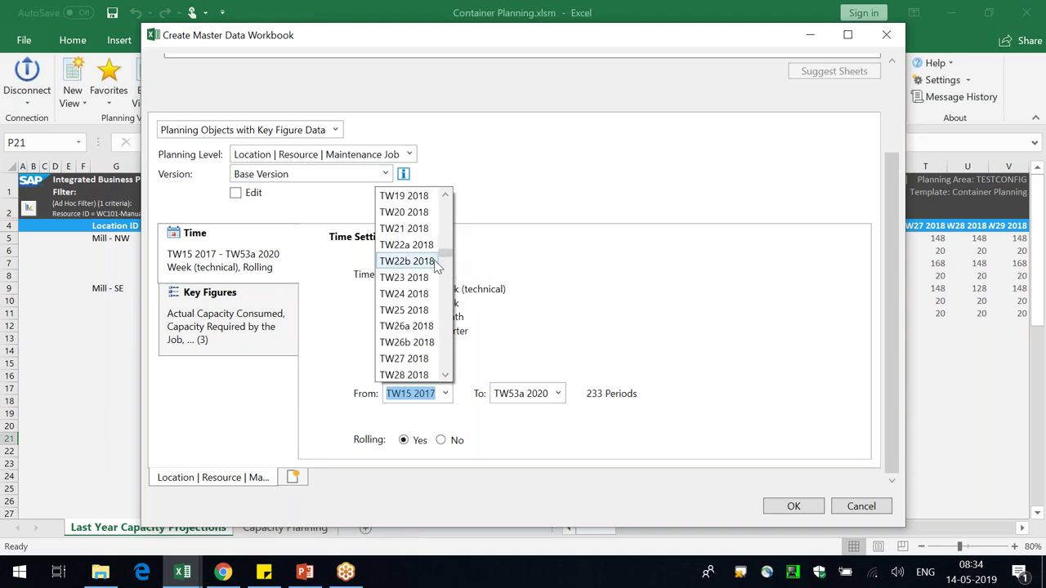
left_click(421, 213)
left_click(235, 193)
left_click(243, 328)
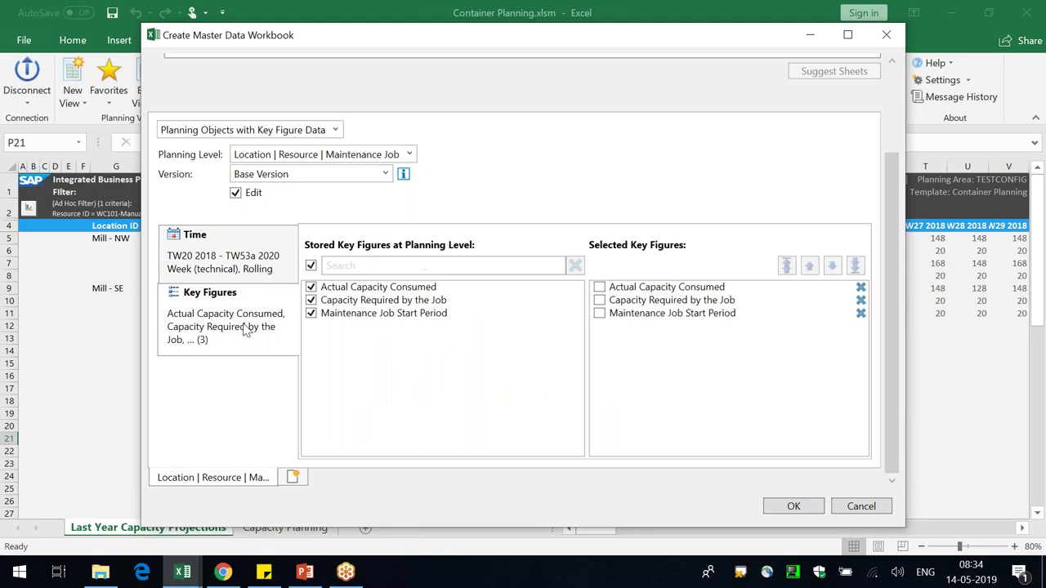
left_click(311, 266)
left_click(310, 299)
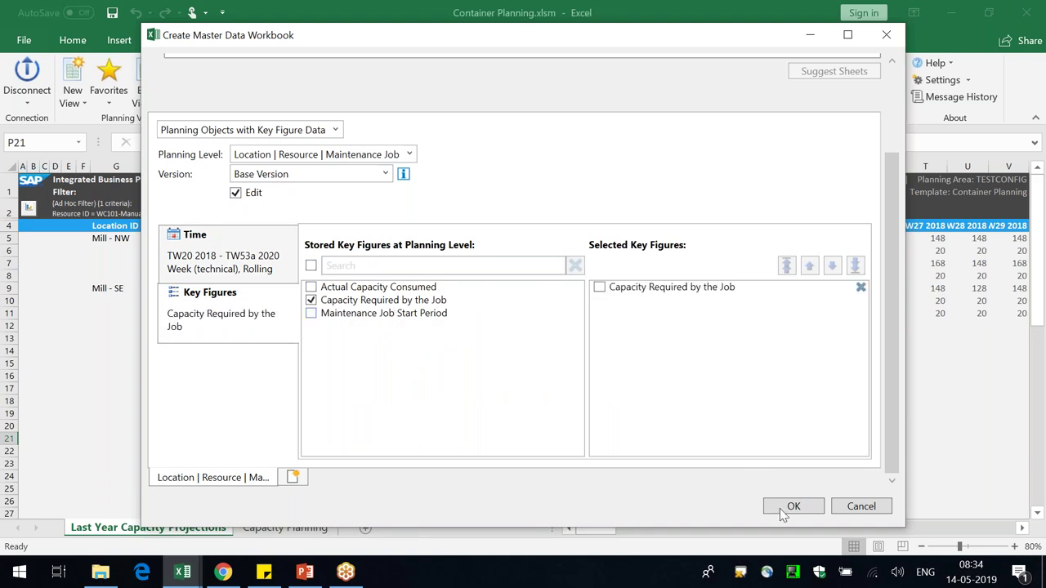
left_click(793, 507)
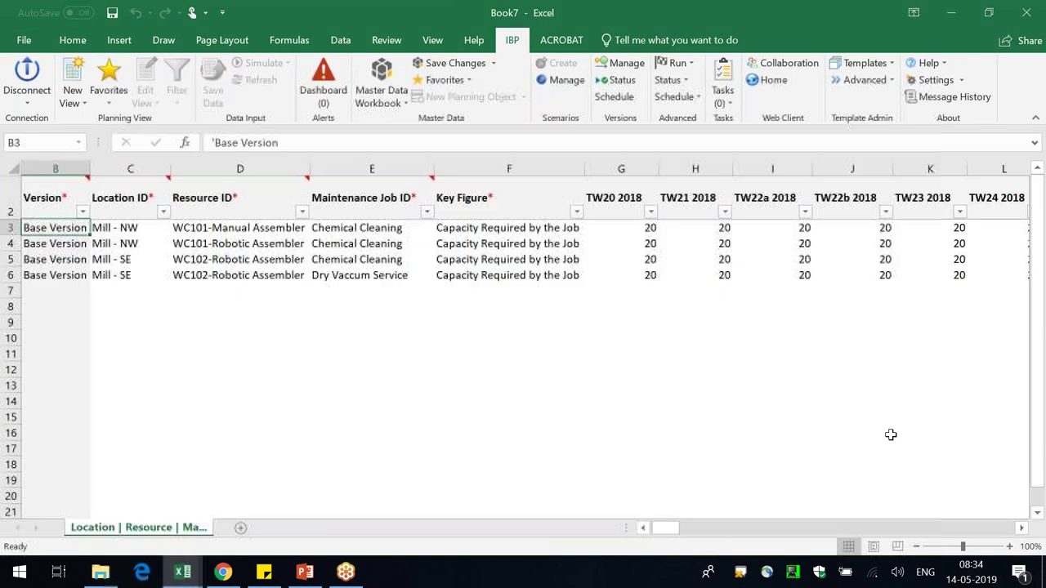
- Enter 100 for TW20 and 50 for TW21 2018 on the manual assembler's Chemical Cleaning row
left_click(642, 229)
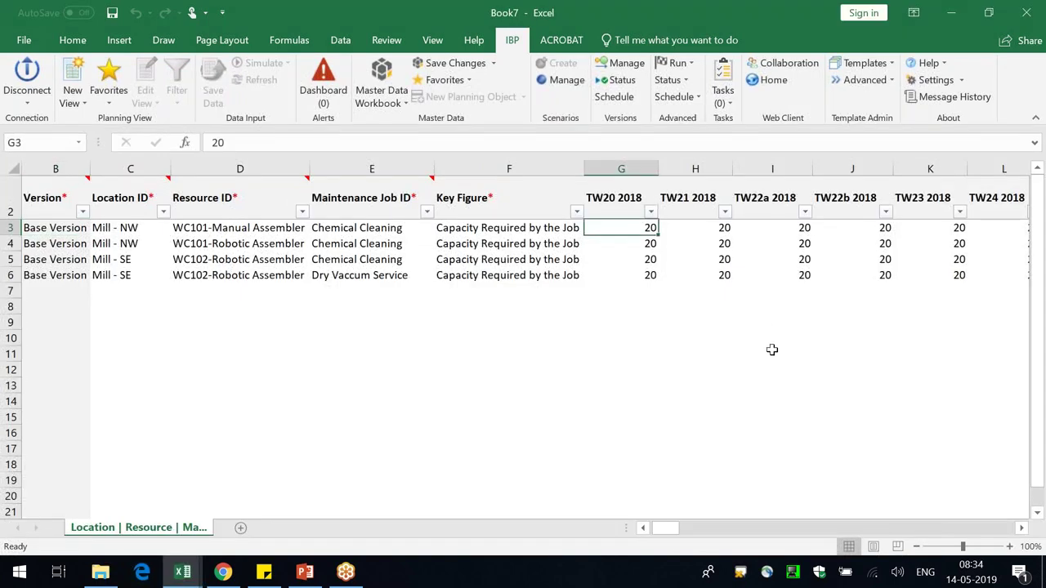
key("alt+Tab")
left_click(117, 237)
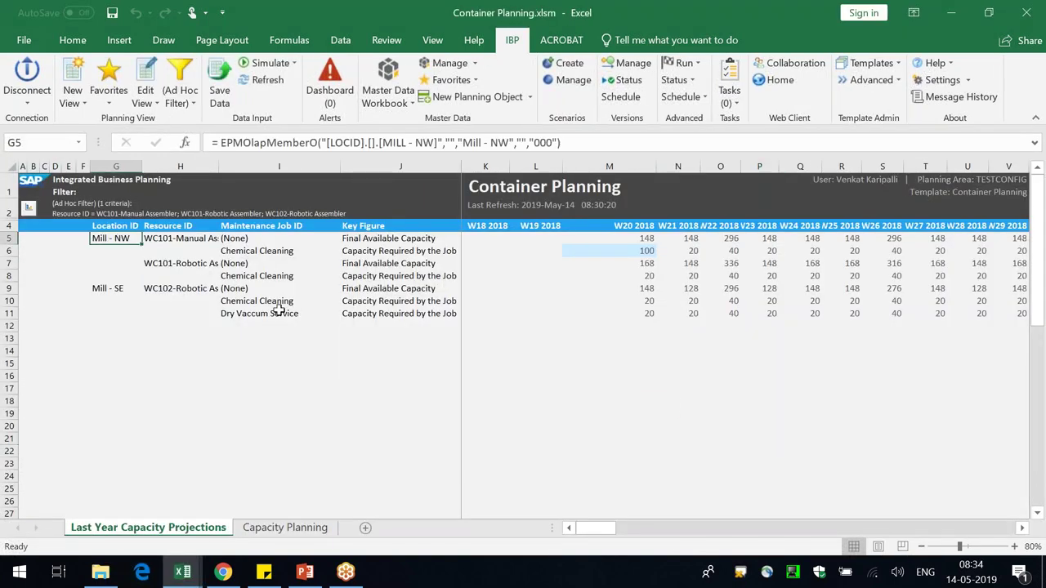
key("alt+Tab")
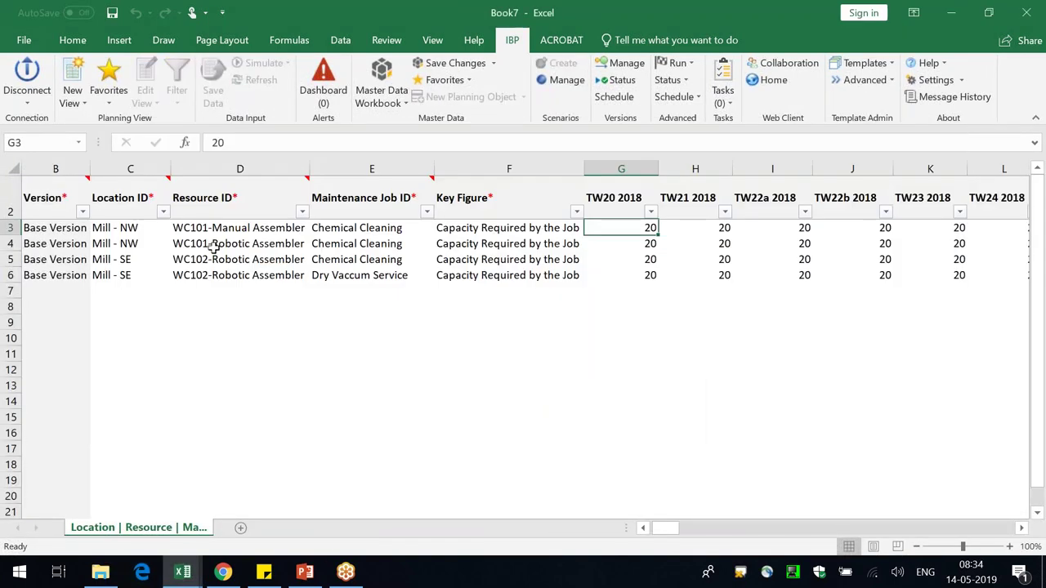
key("alt+Tab")
key("alt+Tab")
type("100")
key("Return")
key("Right")
key("Up")
type("50")
key("Right")
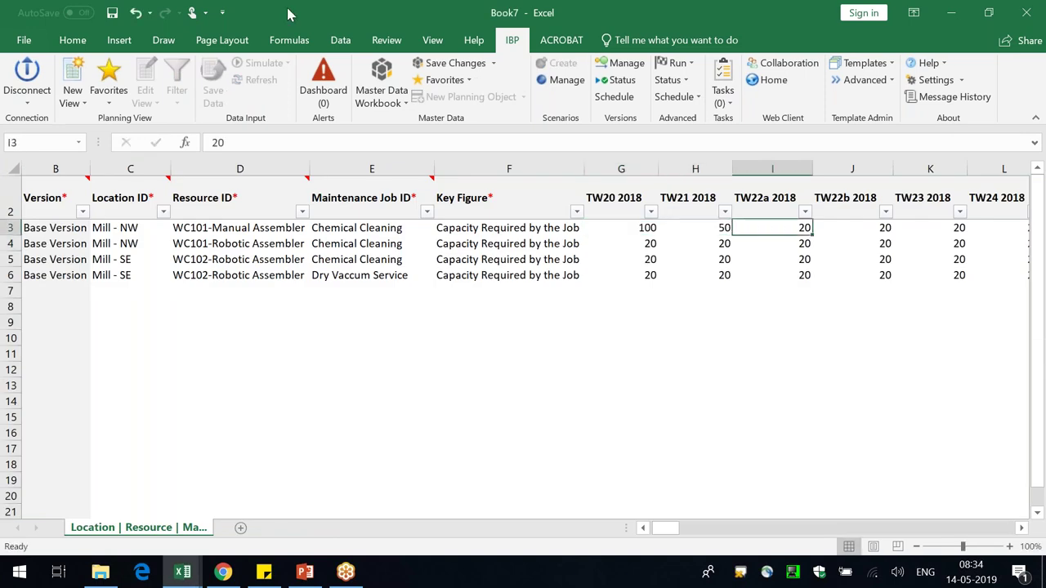
- Save the changes to IBP, acknowledge the warning, and return to Container Planning
left_click(458, 63)
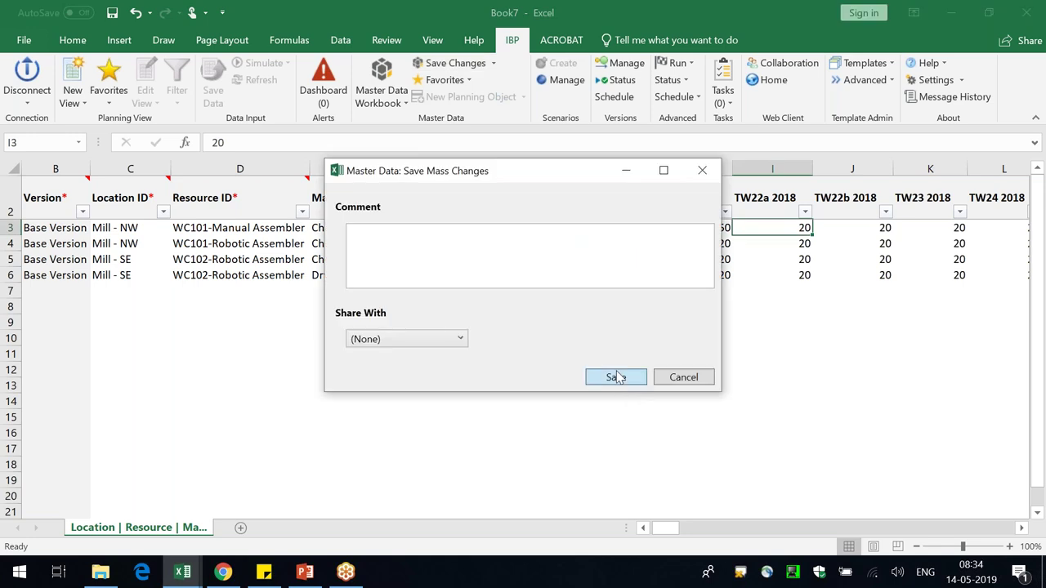
left_click(616, 378)
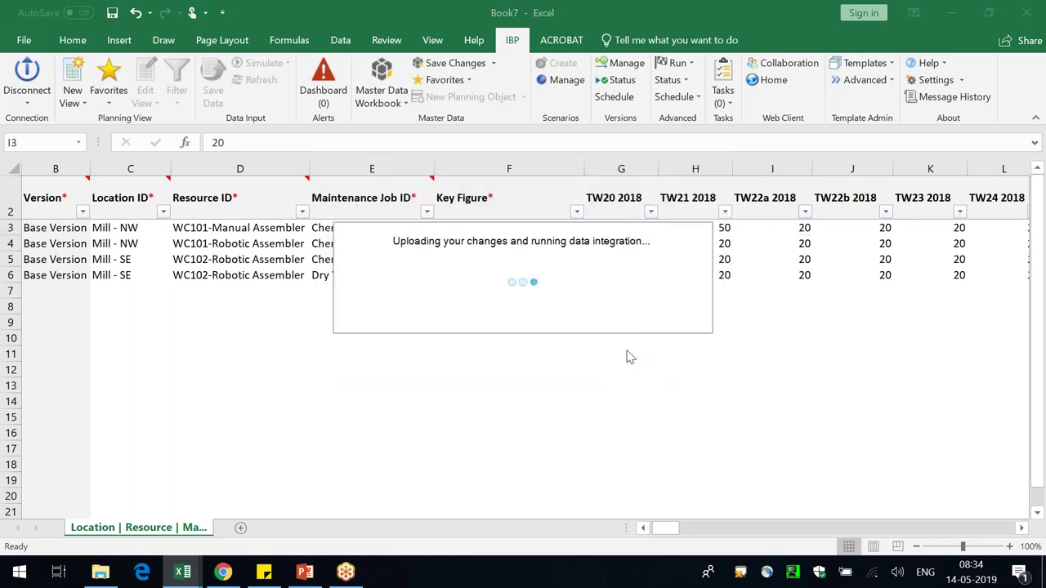
left_click(606, 359)
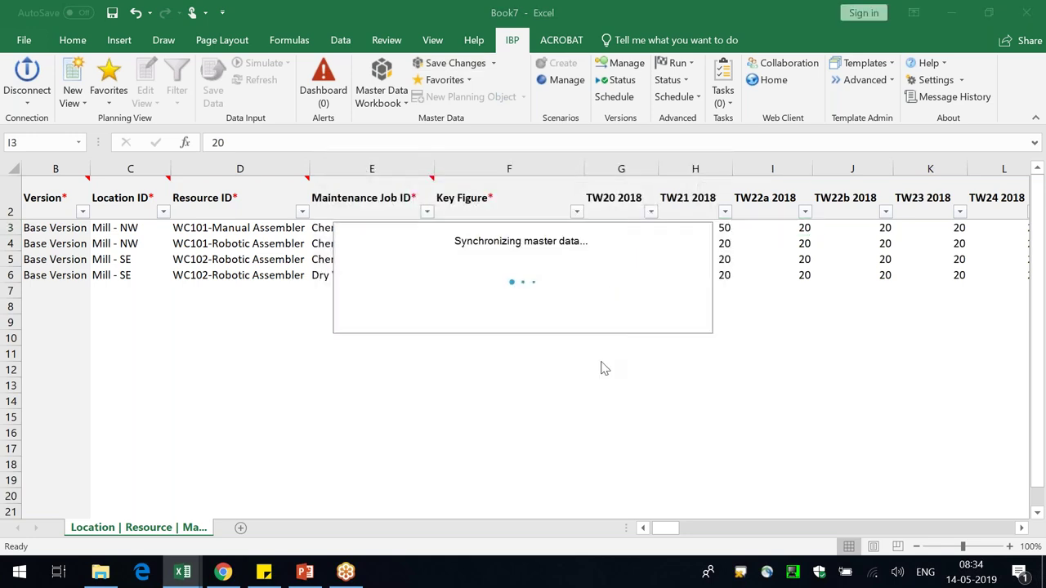
key("alt+Tab")
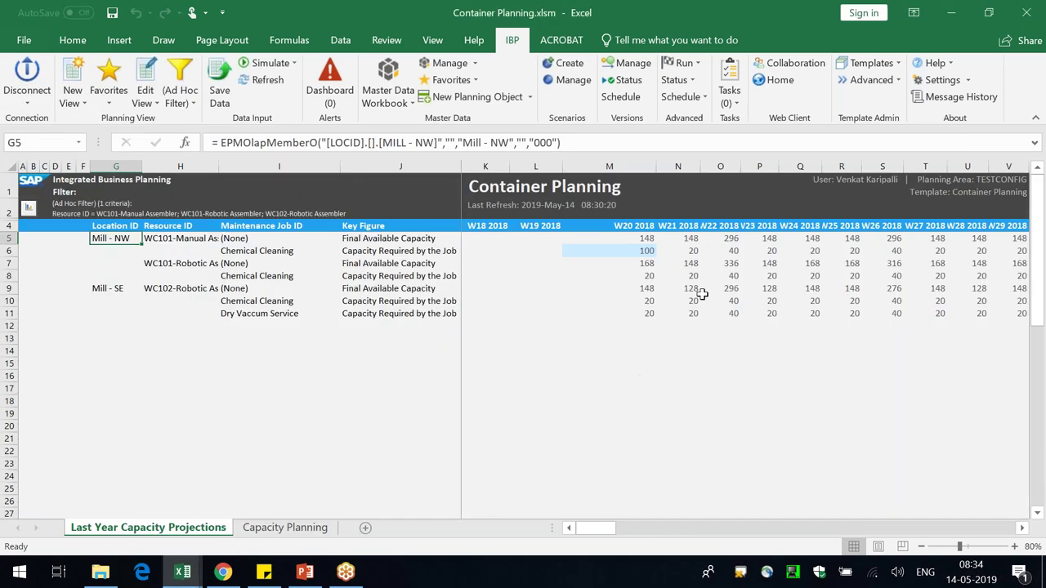
left_click(631, 327)
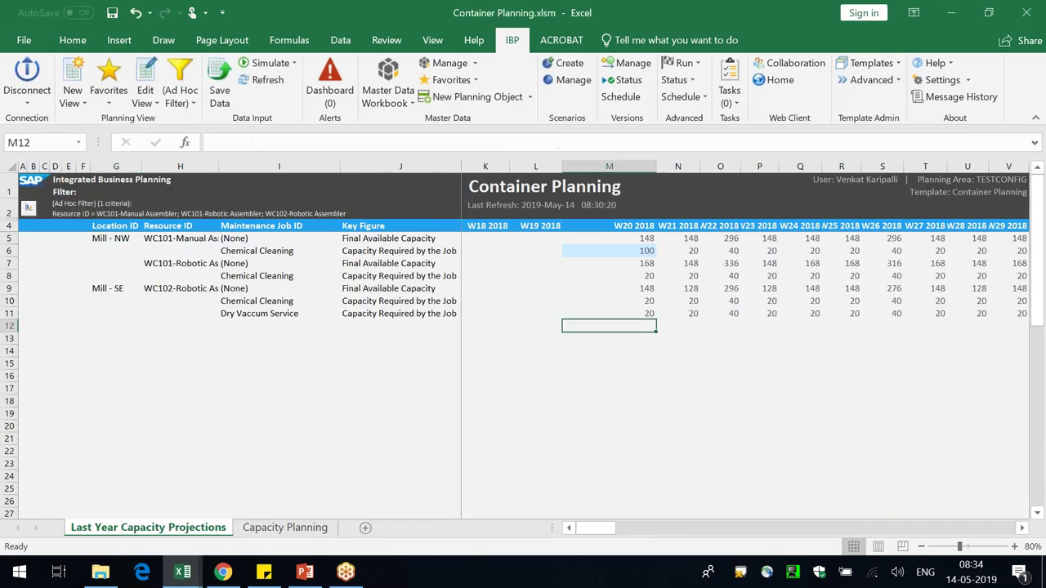
- Refresh the view and verify Chemical Cleaning shows 100 and final available capacity drops to 68
left_click(260, 85)
left_click(596, 337)
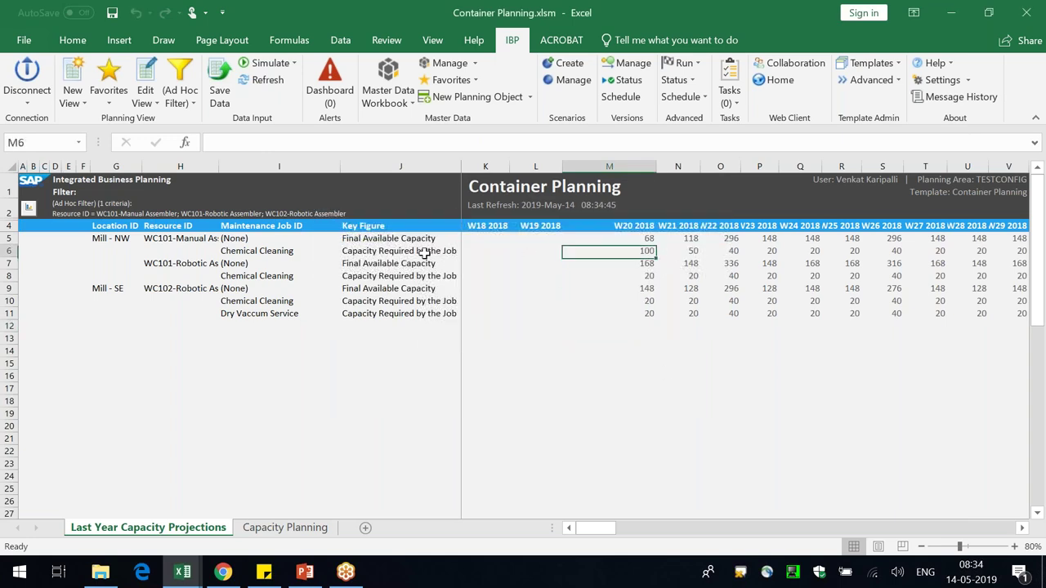
left_click(429, 254)
left_click(647, 254)
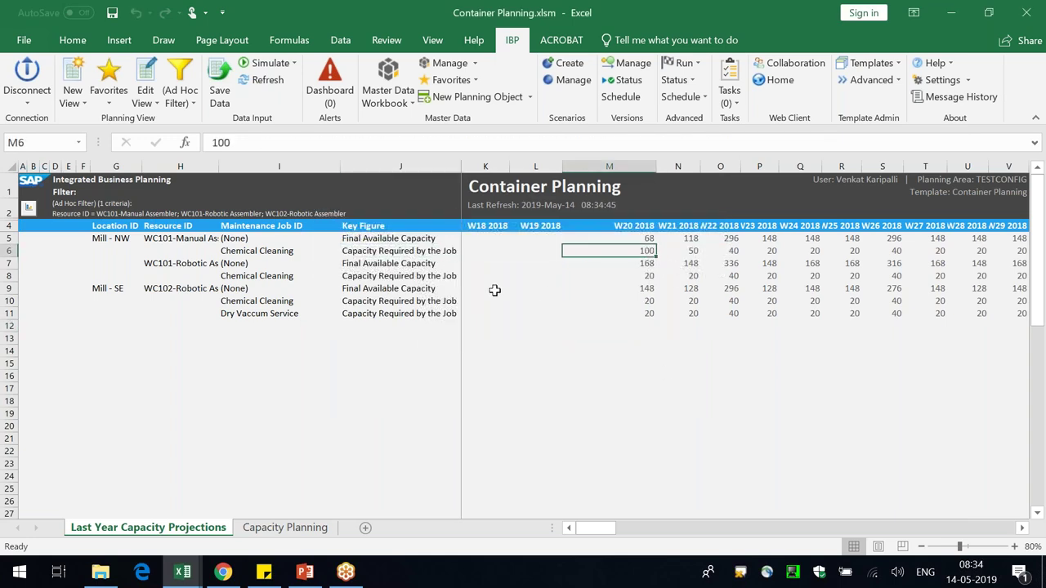
left_click(642, 237)
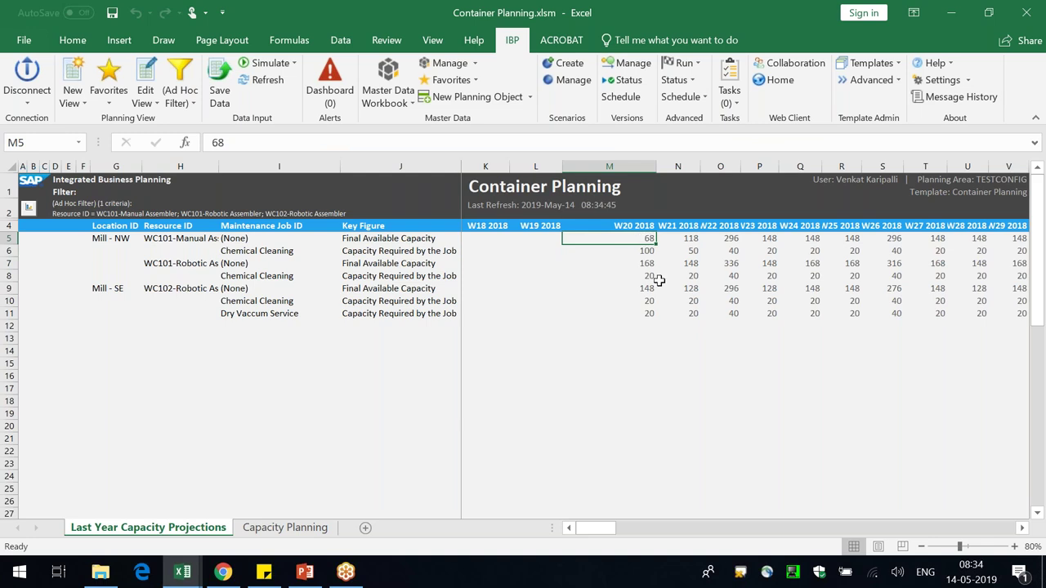
left_click(286, 528)
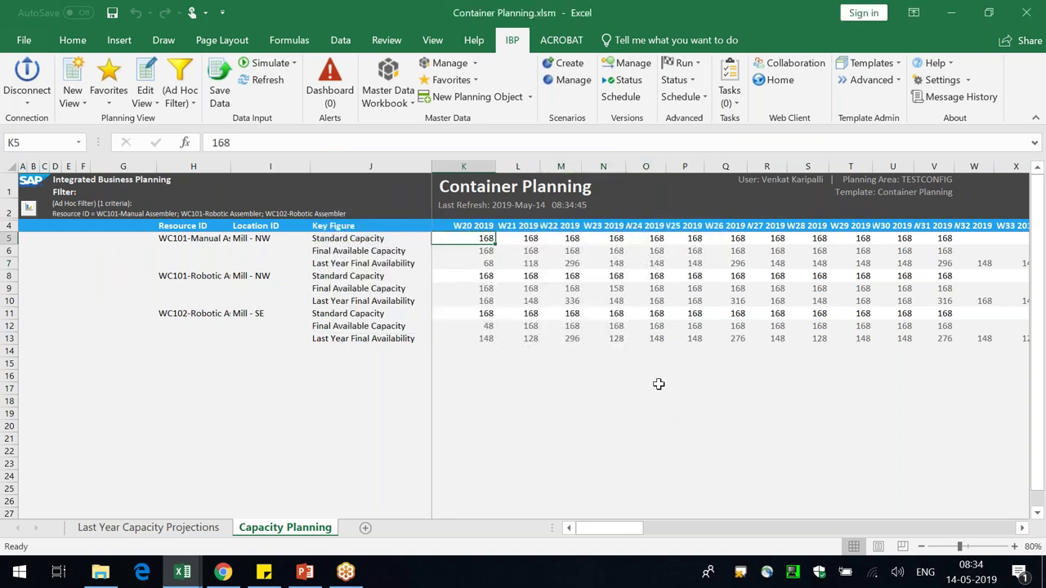
- Compare the last-year availability values 68 and 118 with the matching final available capacity values
left_click_drag(490, 263, 525, 264)
left_click(508, 427)
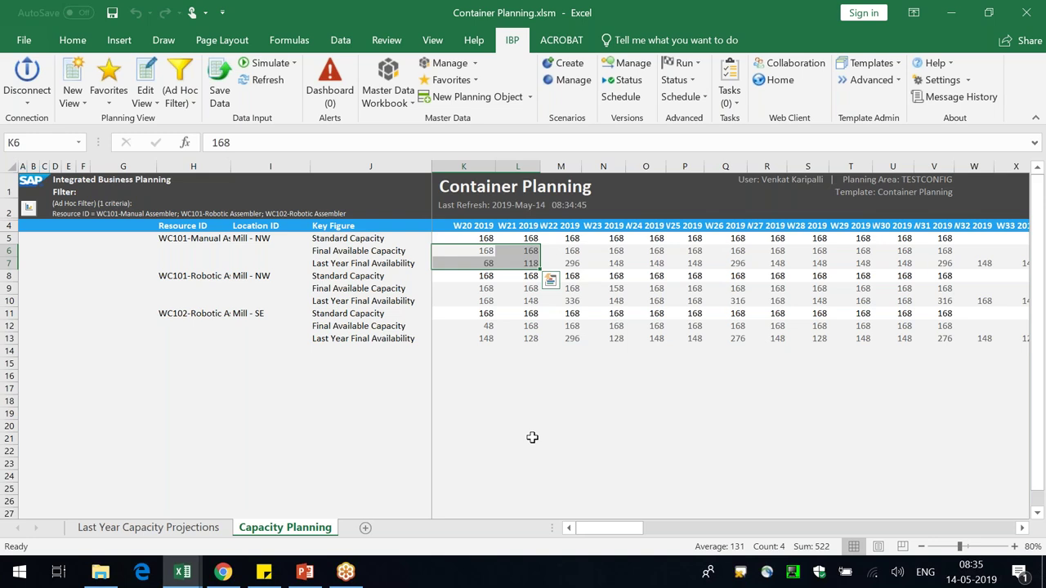
left_click(519, 438)
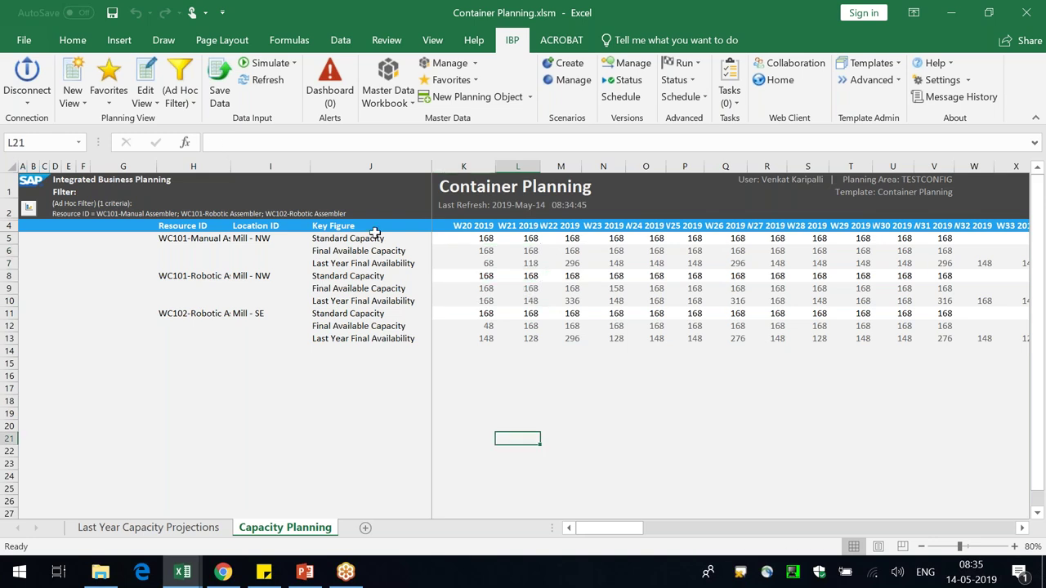
left_click(374, 236)
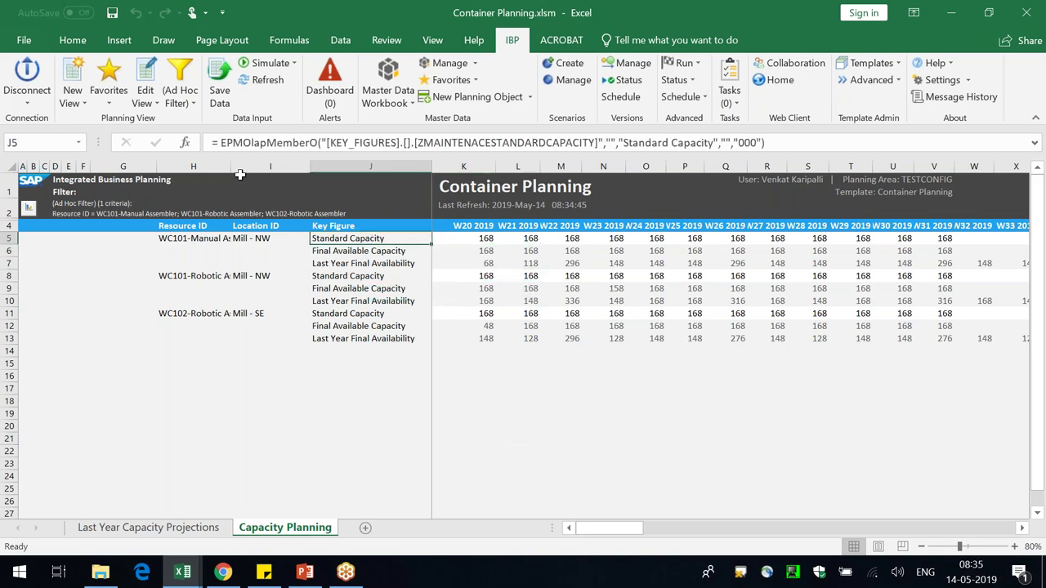
- Widen the Resource ID column to show full names and check WC102's final available capacity of 48
left_click_drag(231, 167, 283, 167)
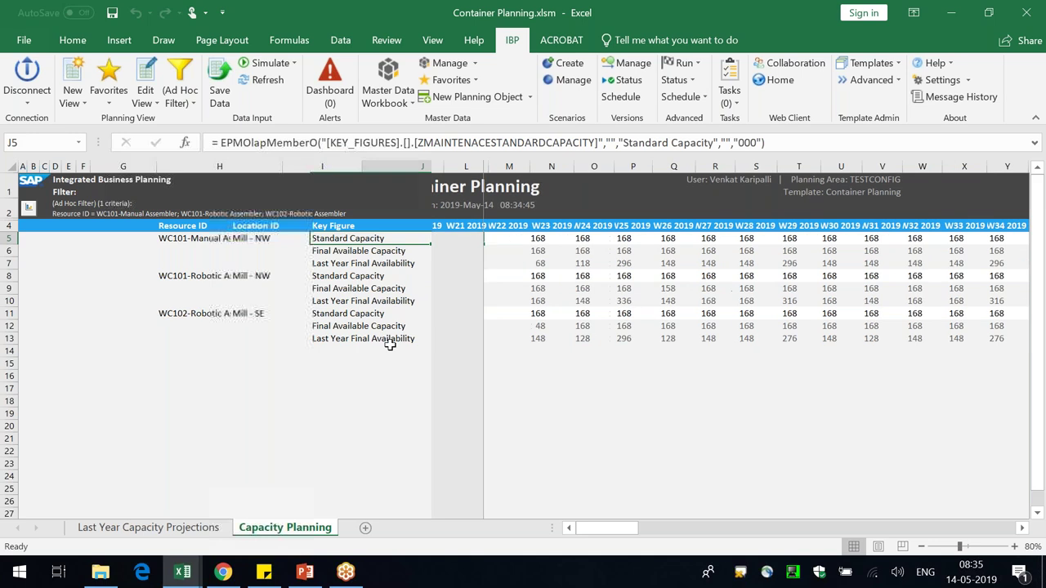
left_click(382, 398)
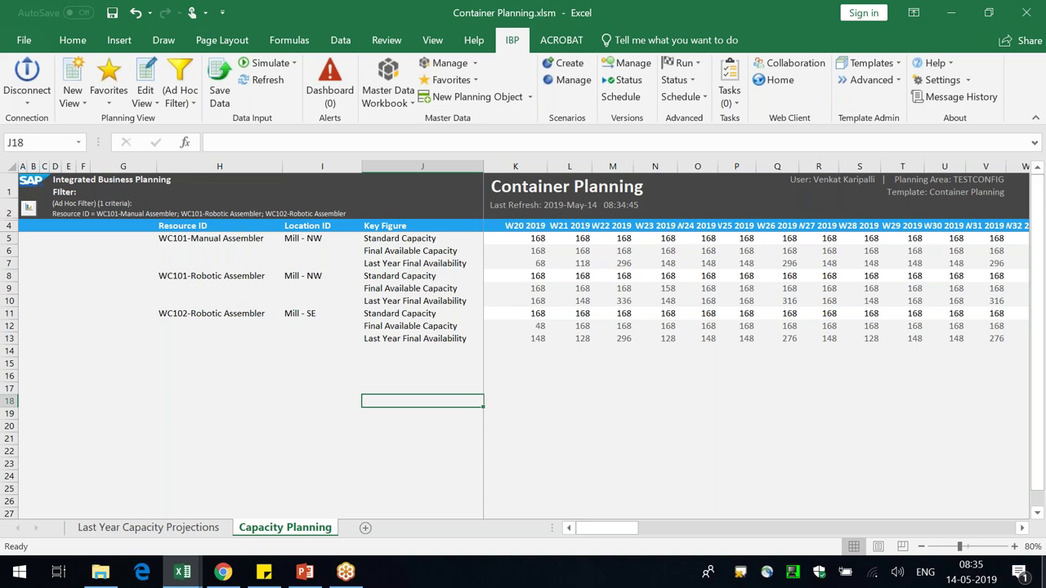
left_click(304, 572)
left_click(304, 573)
left_click_drag(282, 166, 280, 167)
left_click(321, 400)
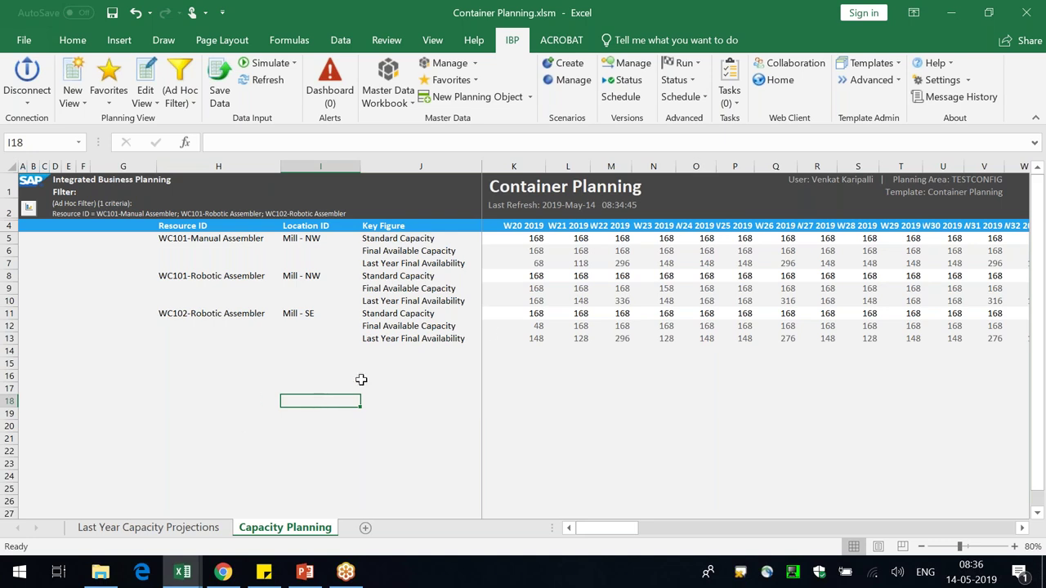
left_click(490, 327)
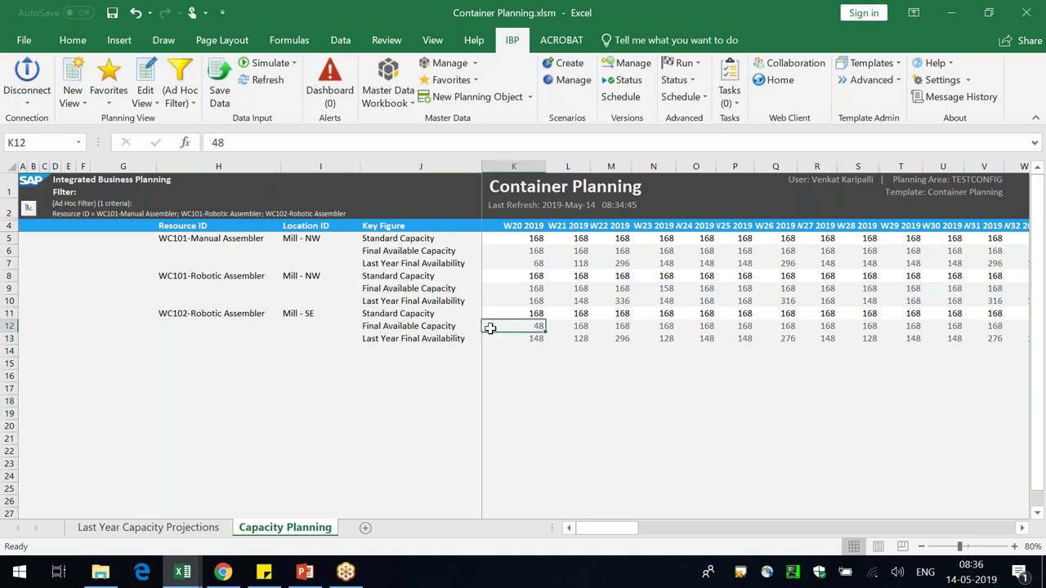
left_click(338, 362)
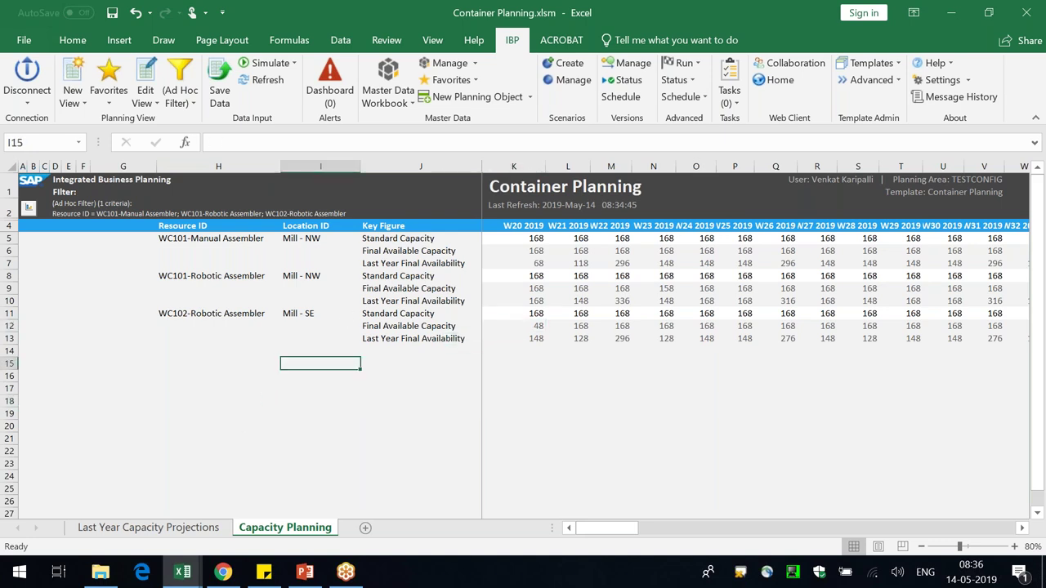
- Start a new master data workbook with Maintenance Job as the first sheet's master data type
left_click(386, 80)
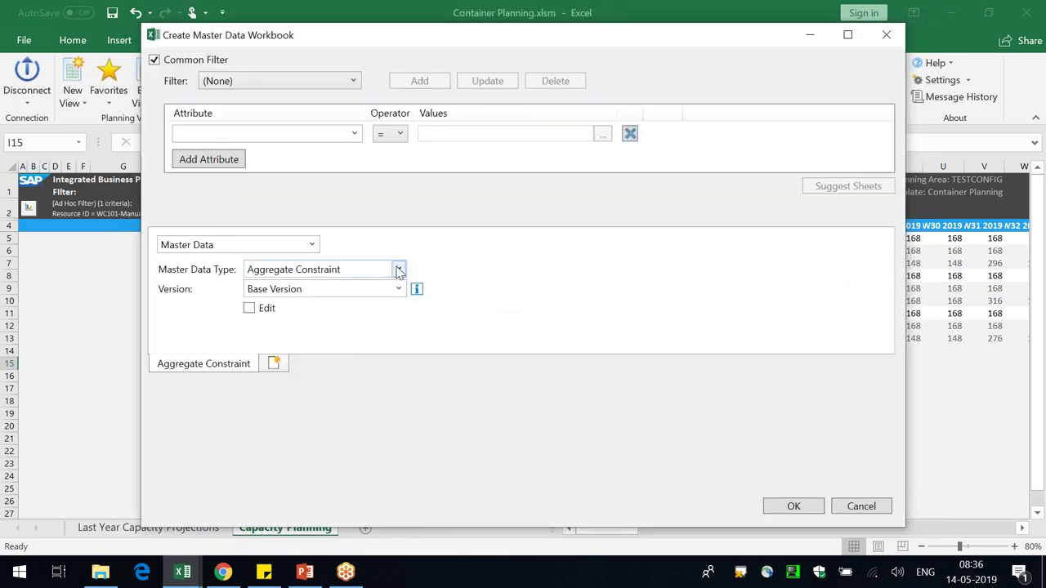
left_click(399, 271)
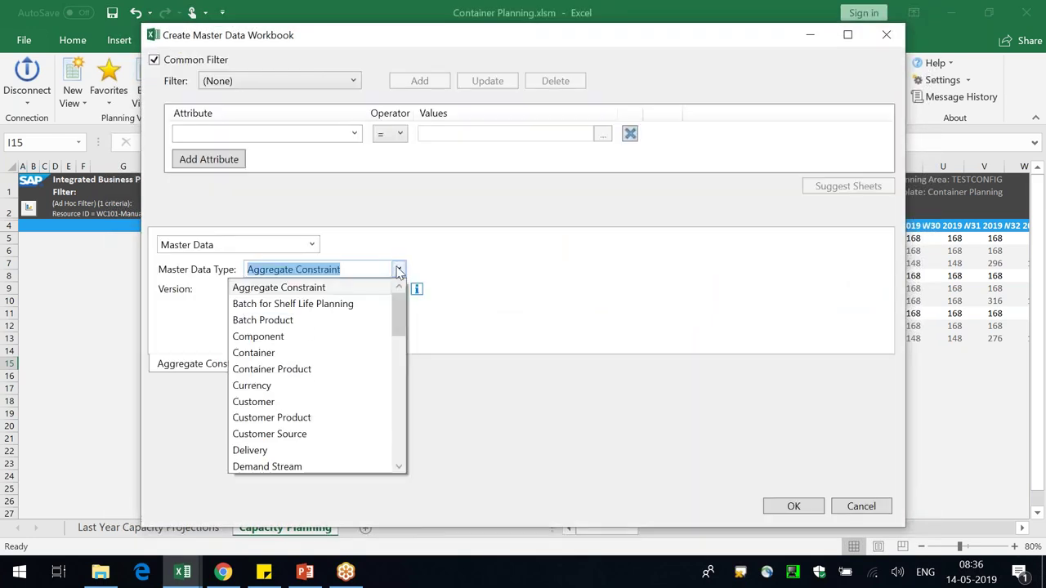
left_click_drag(399, 330, 392, 390)
left_click(325, 291)
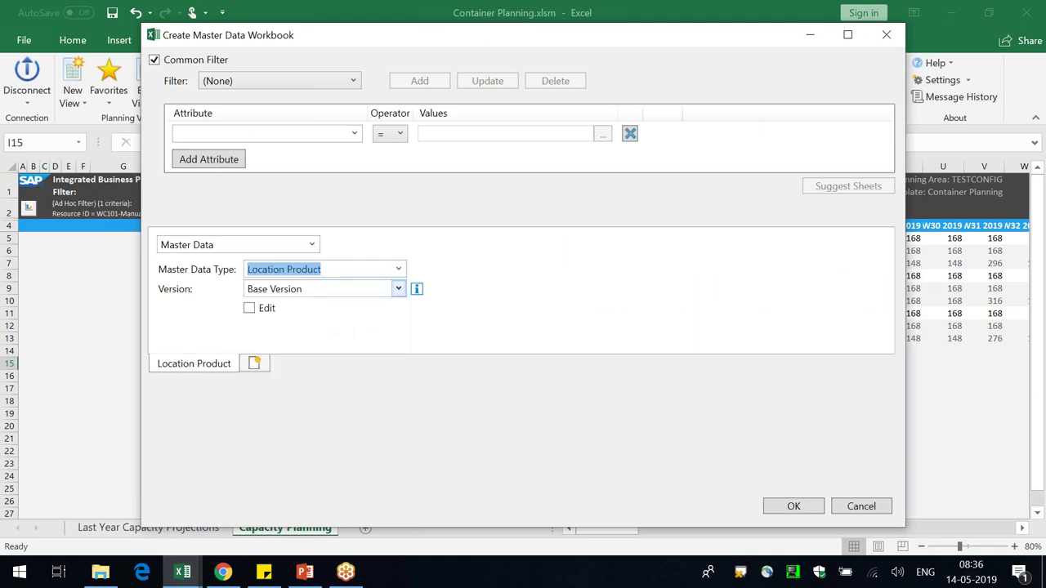
left_click(399, 269)
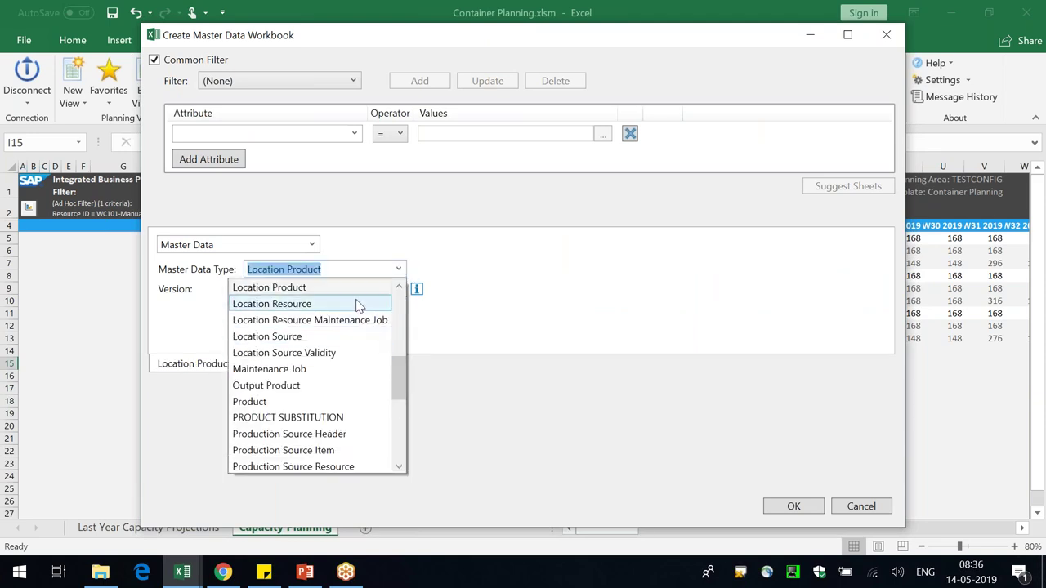
left_click(339, 368)
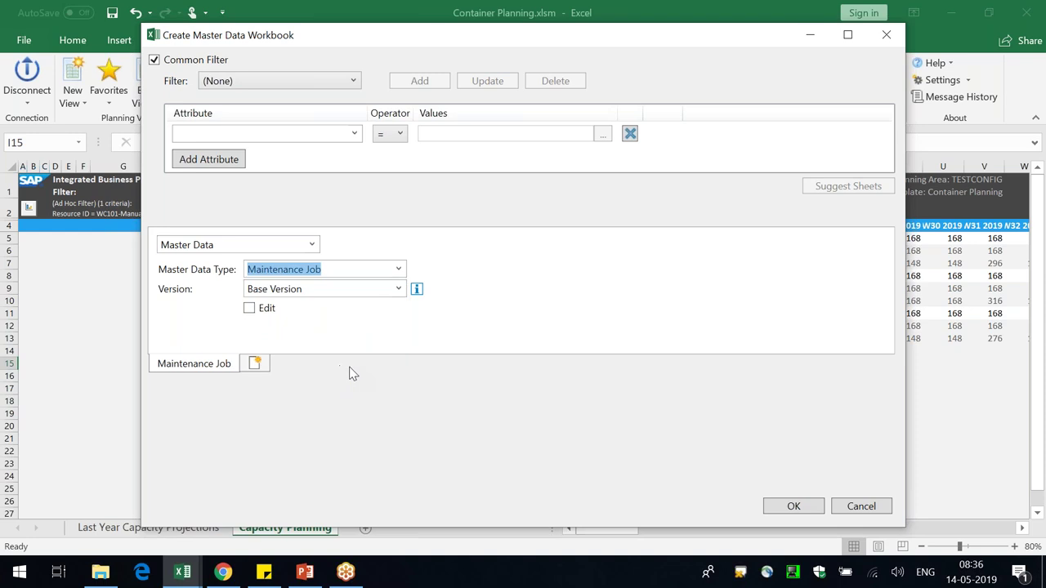
- Add a second, editable Maintenance Job sheet on Upside Version and create the workbook
left_click(255, 363)
left_click(398, 270)
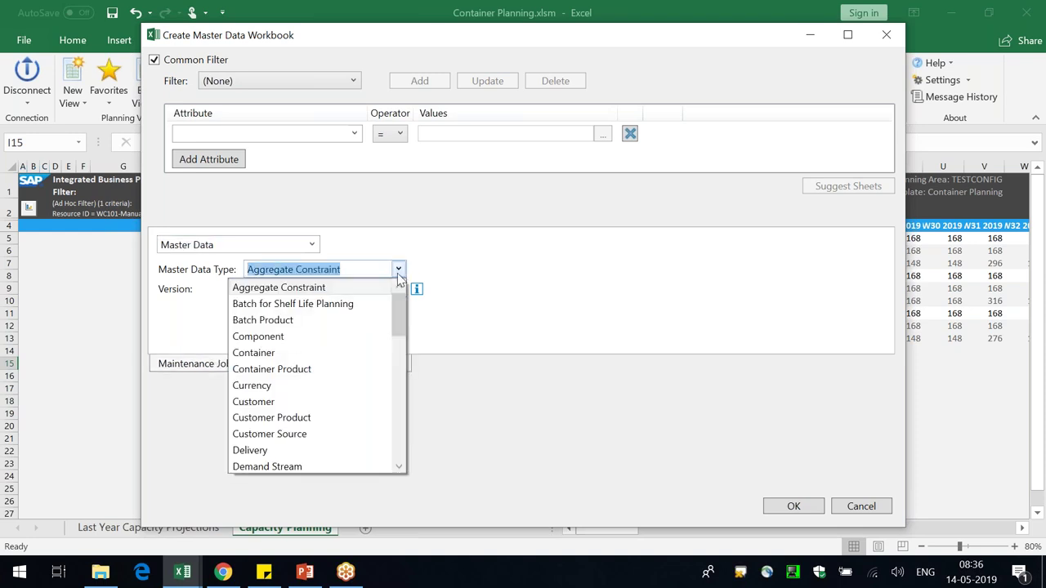
type("Am")
key("BackSpace")
key("BackSpace")
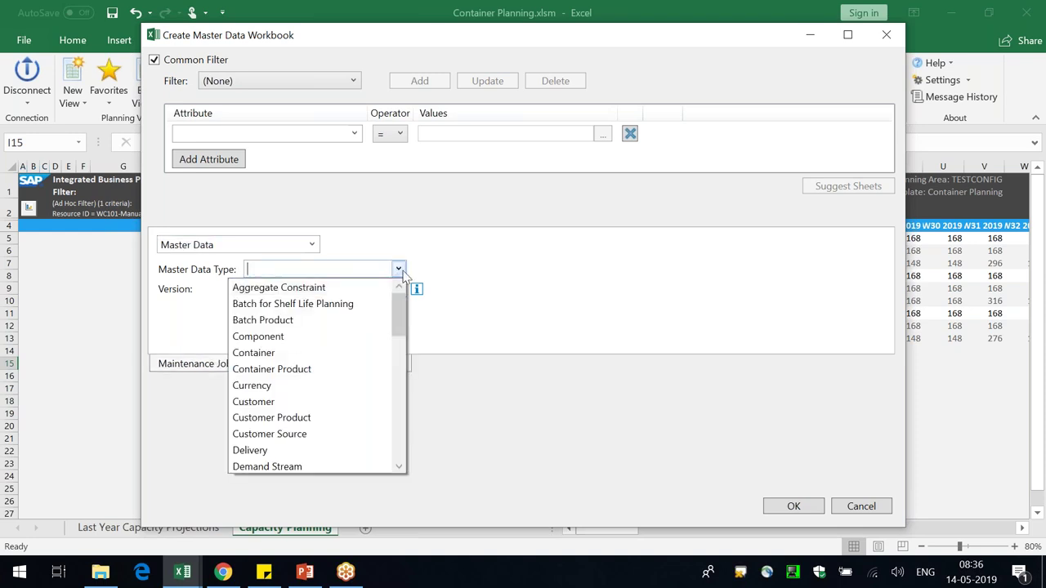
type("Maintenance Job")
key("Return")
left_click(399, 289)
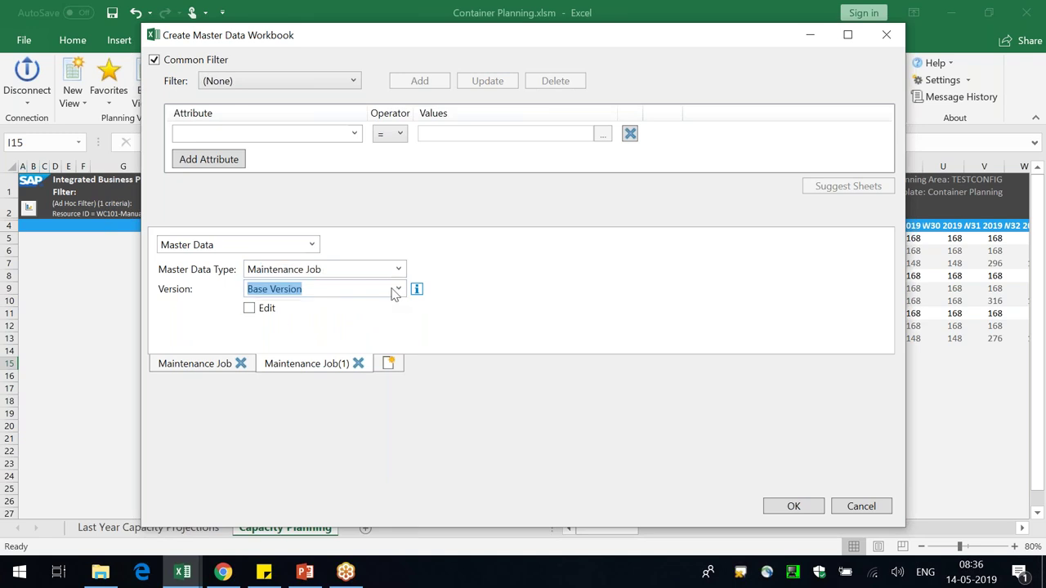
left_click(325, 323)
left_click(250, 308)
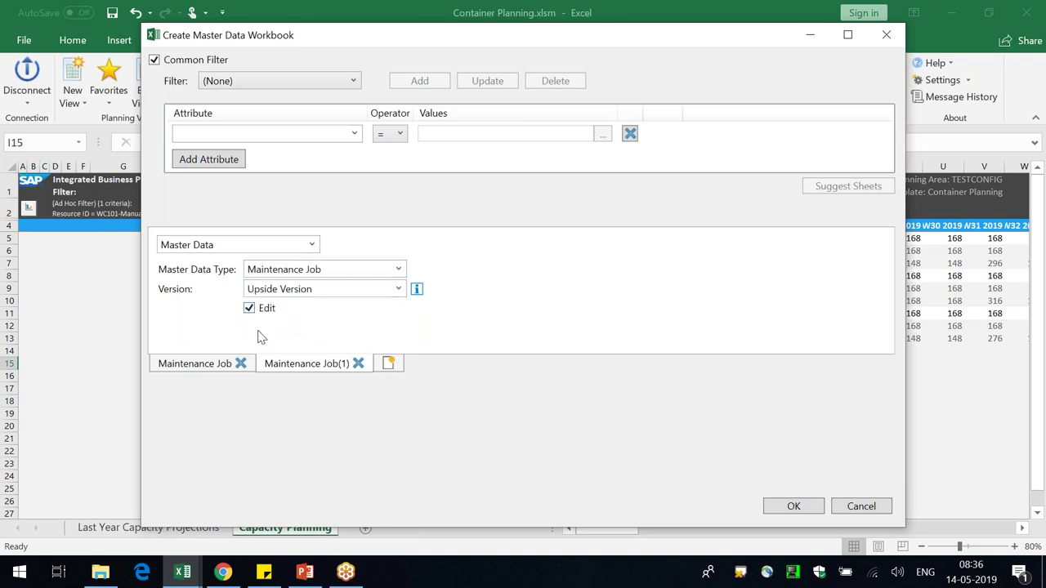
left_click(208, 367)
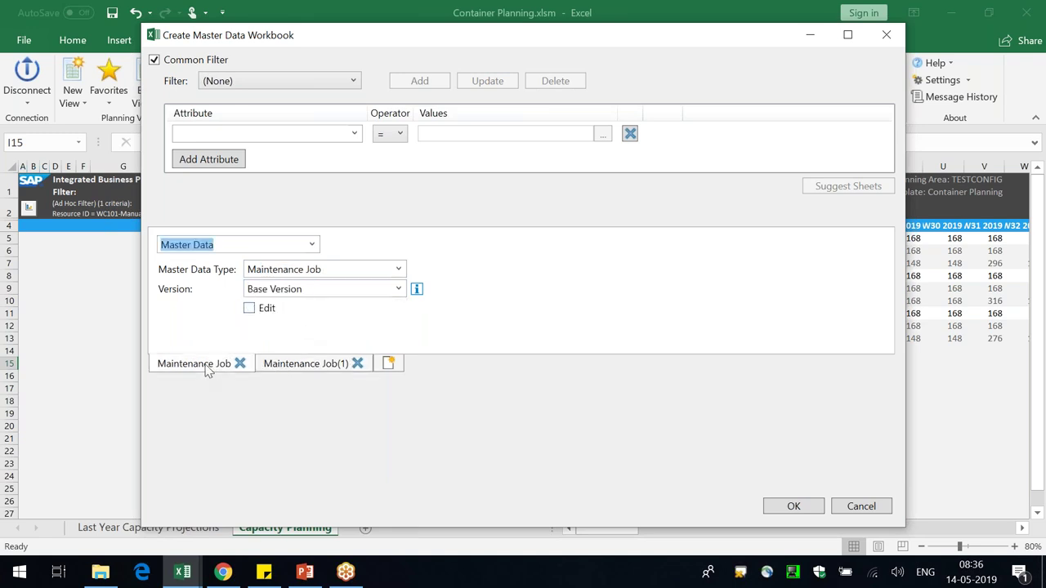
left_click(791, 506)
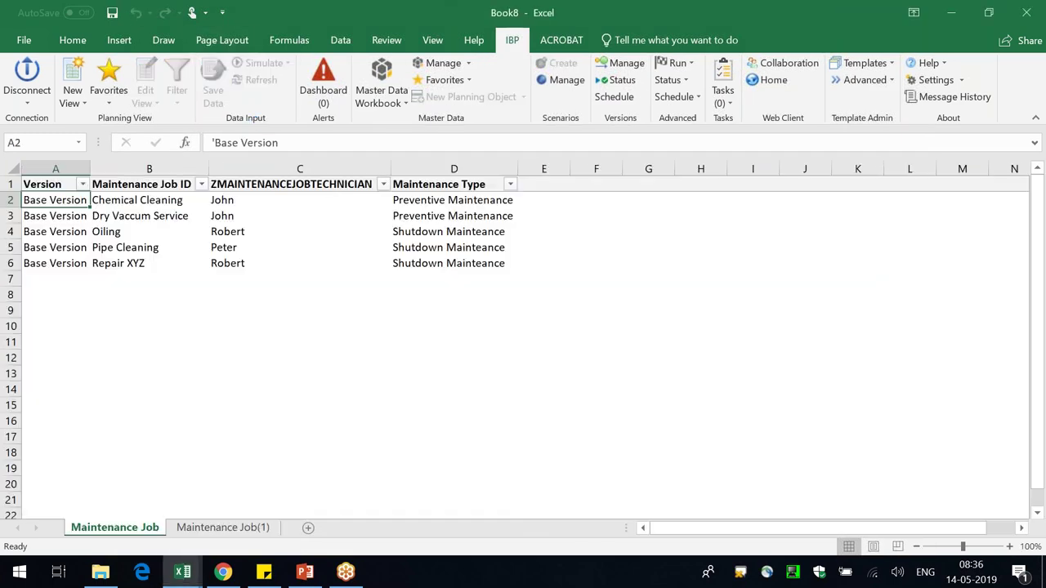
left_click(336, 296)
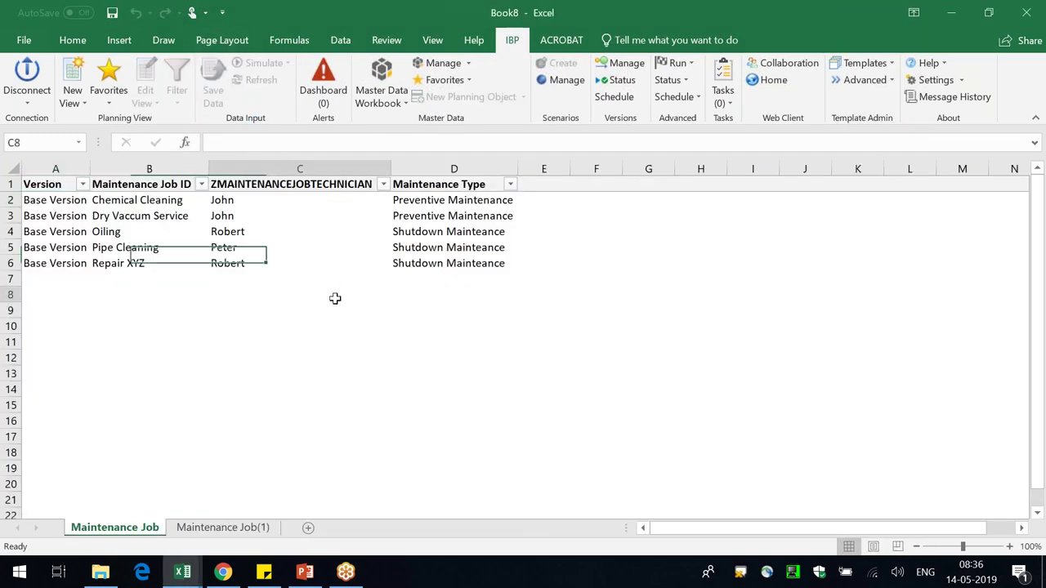
- Review the master data workbook settings for Maintenance Job(1) and close them unchanged
left_click(378, 75)
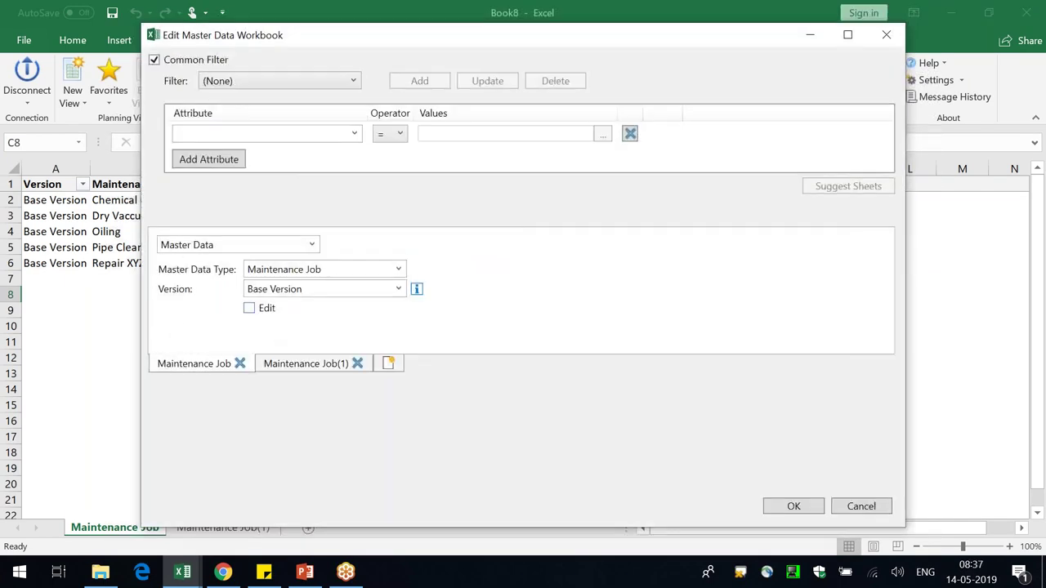
left_click(307, 366)
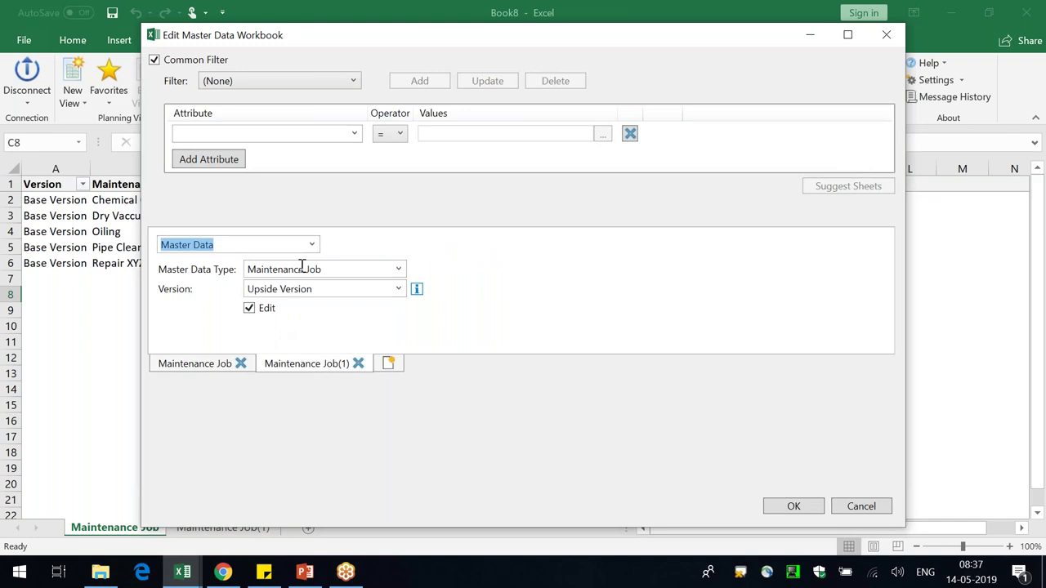
left_click(887, 35)
left_click(143, 276)
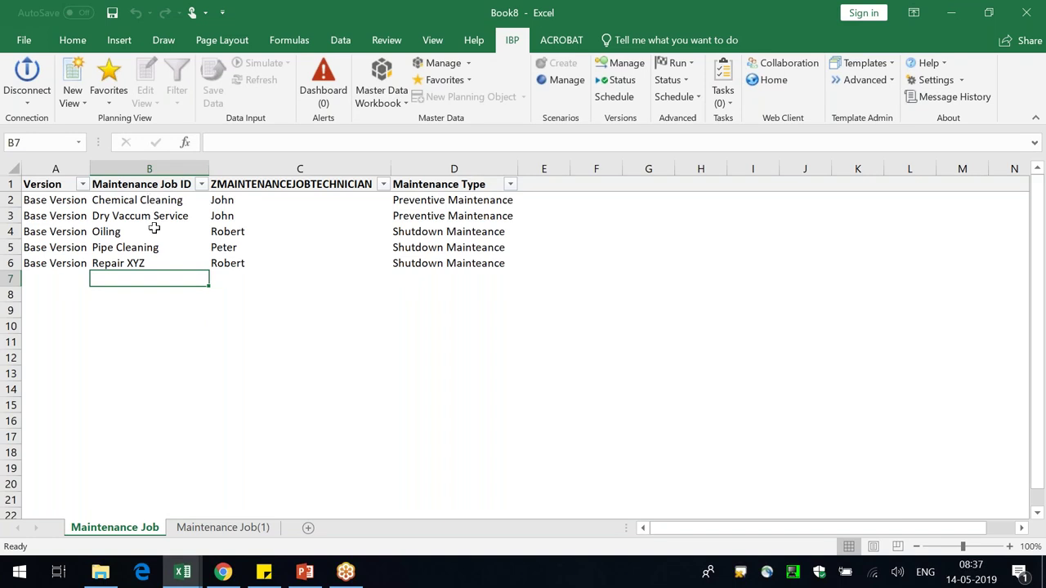
- Inspect the five jobs, their technicians and maintenance types, then open the Maintenance Job(1) sheet
left_click(163, 169)
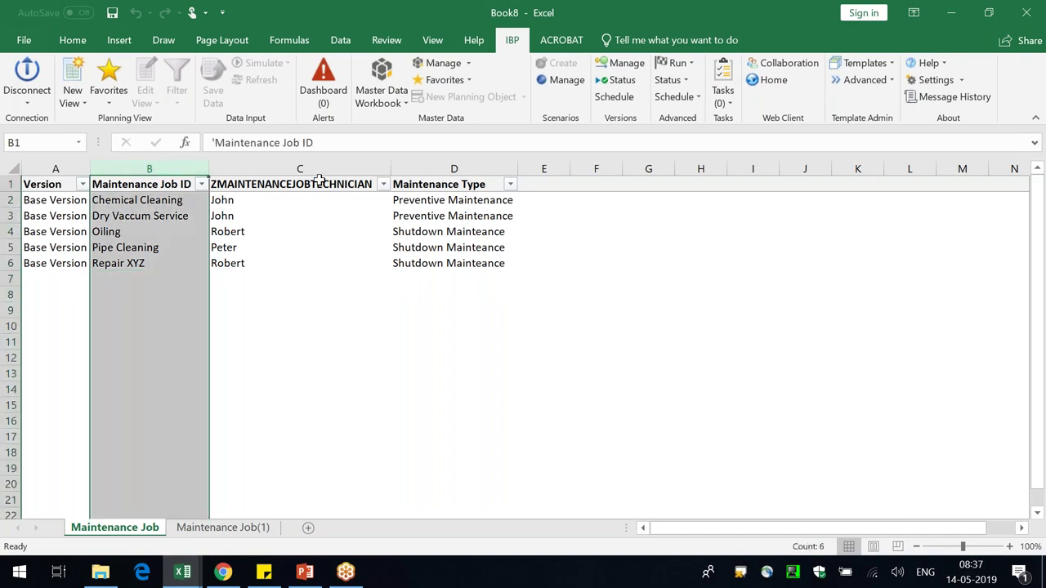
left_click_drag(319, 180, 319, 173)
left_click(300, 168)
left_click(472, 232)
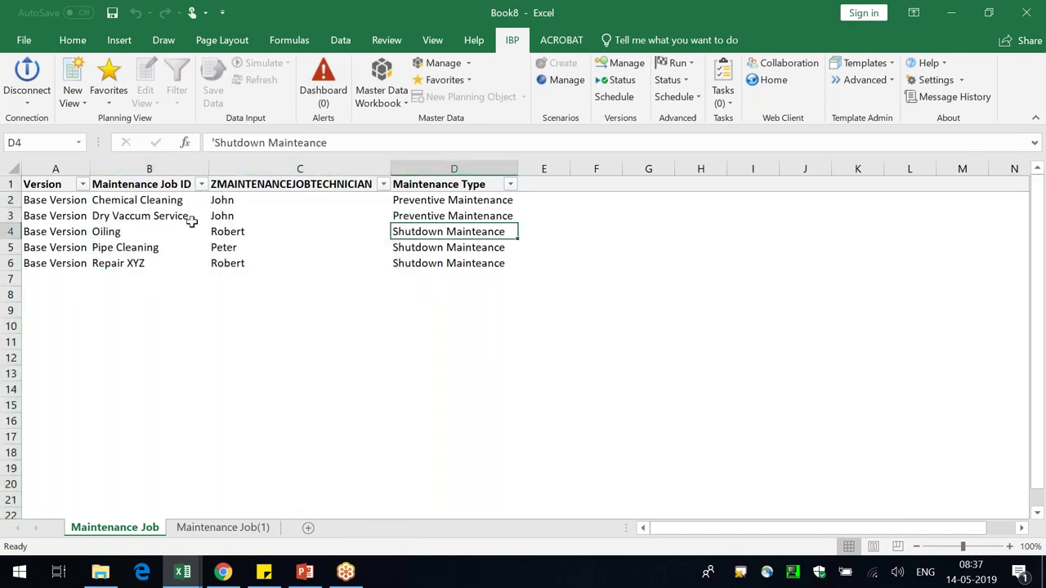
left_click(175, 197)
left_click(168, 216)
left_click(157, 233)
left_click(157, 246)
left_click_drag(253, 204, 253, 262)
left_click_drag(483, 201, 483, 259)
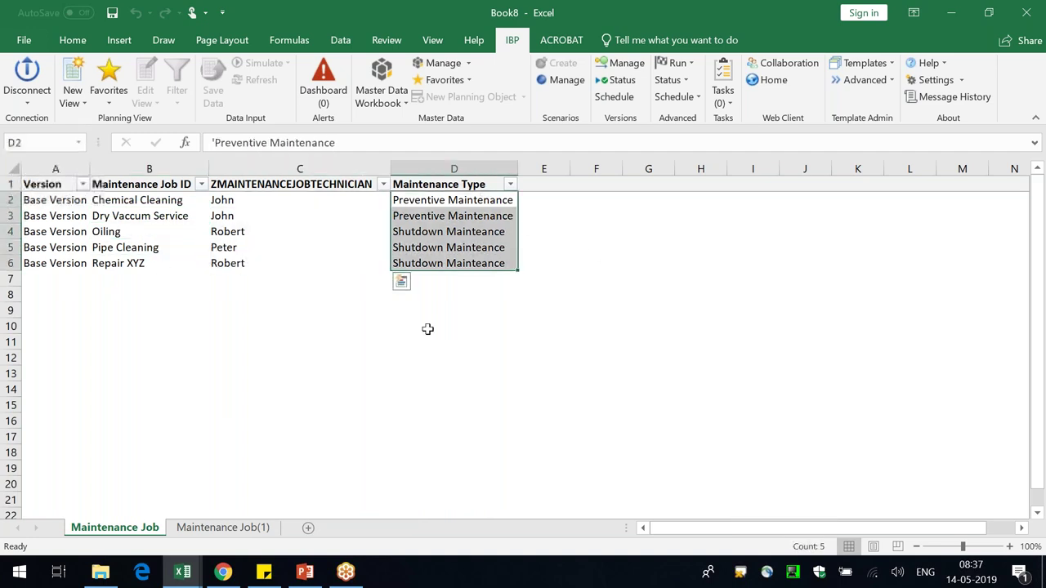
left_click(222, 527)
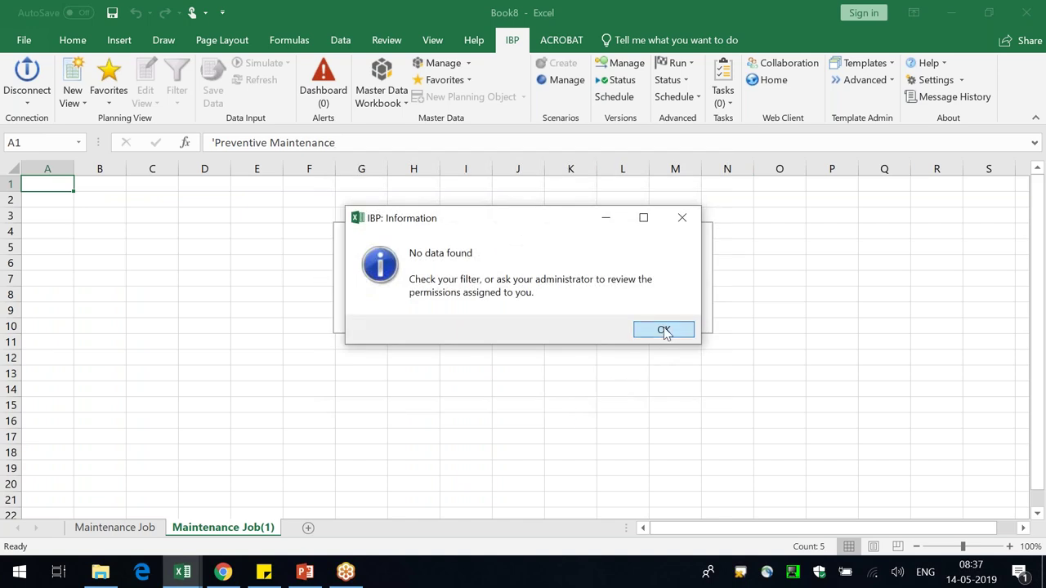
- Dismiss the no-data-found message on the empty Maintenance Job(1) sheet
left_click(664, 331)
left_click(389, 401)
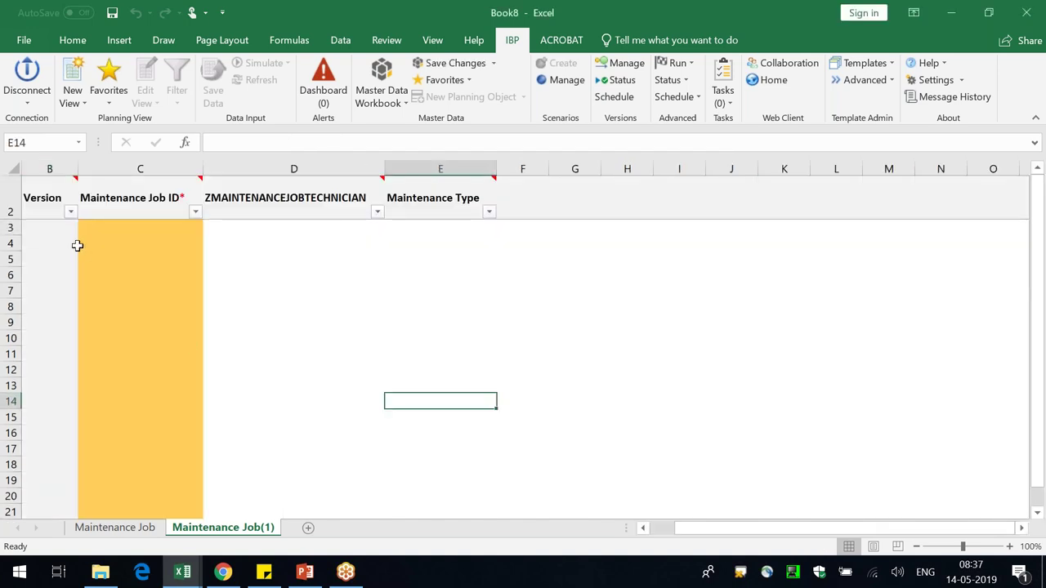
left_click_drag(56, 226, 56, 311)
left_click(518, 399)
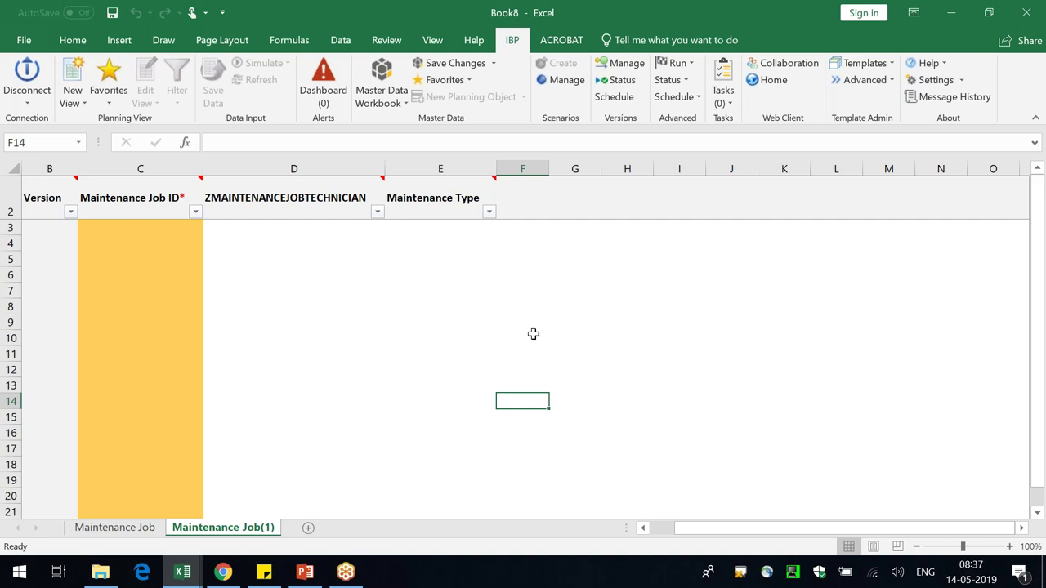
- Compare the Maintenance Job and Maintenance Job(1) sheets, then close Book8 without saving
left_click(115, 527)
left_click_drag(166, 204, 152, 391)
left_click(223, 527)
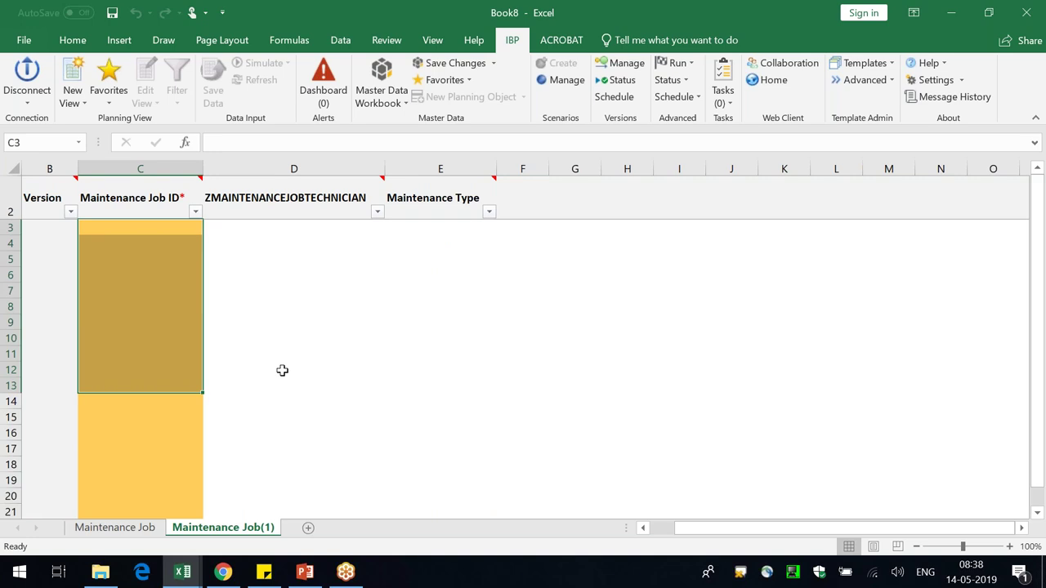
left_click(112, 528)
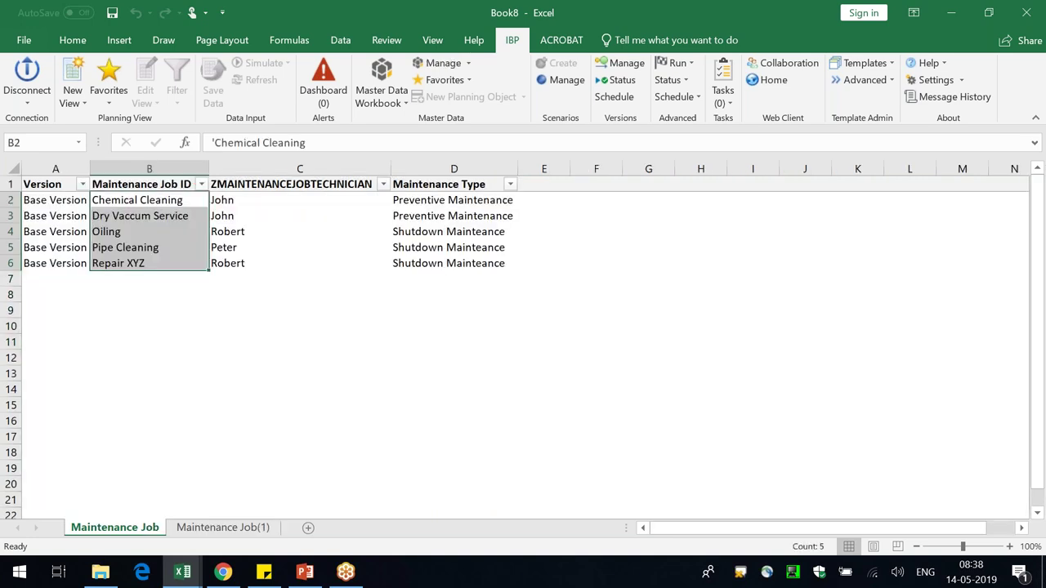
left_click(410, 368)
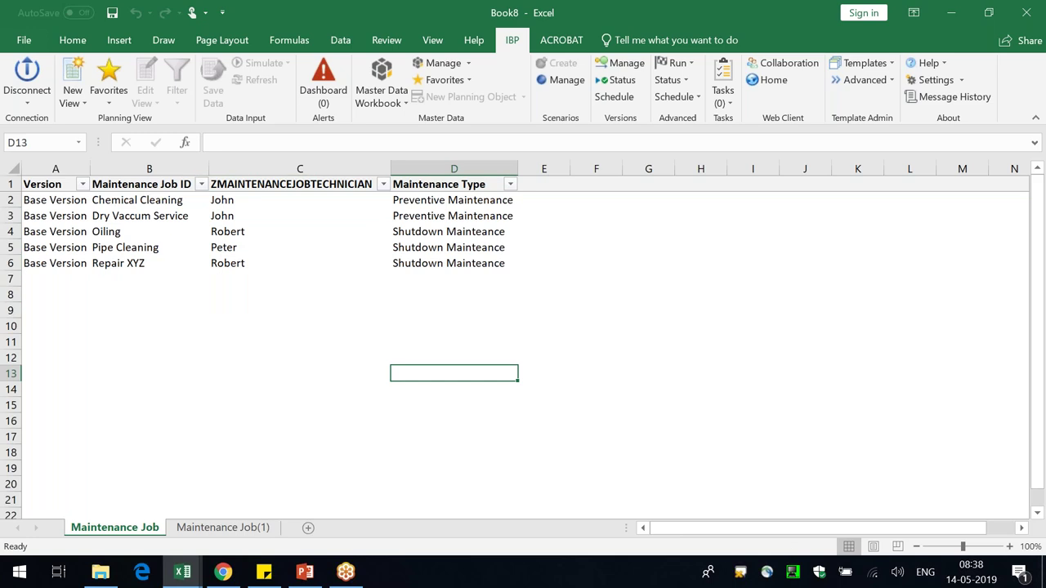
left_click(1026, 15)
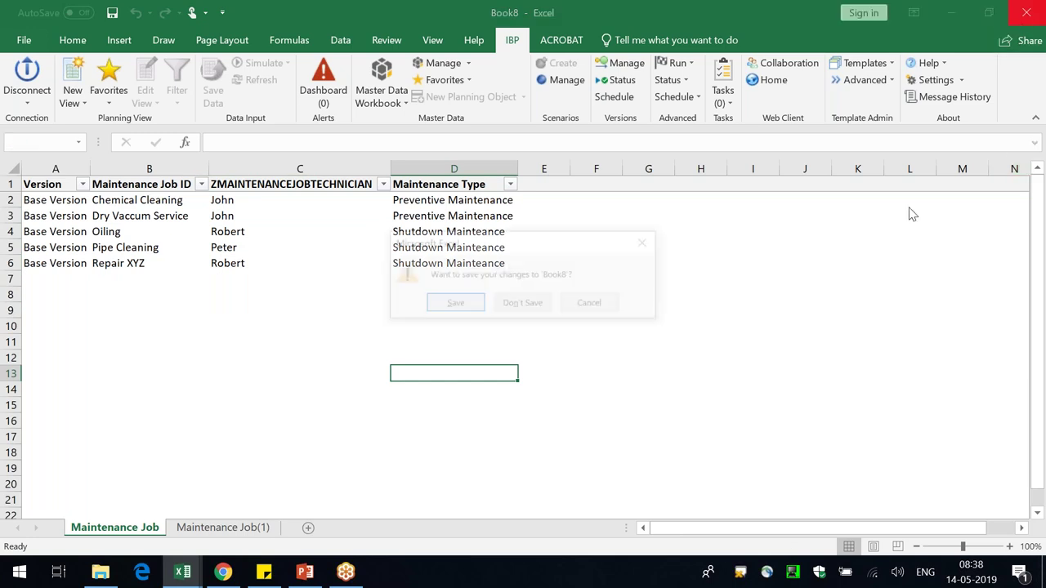
left_click(544, 307)
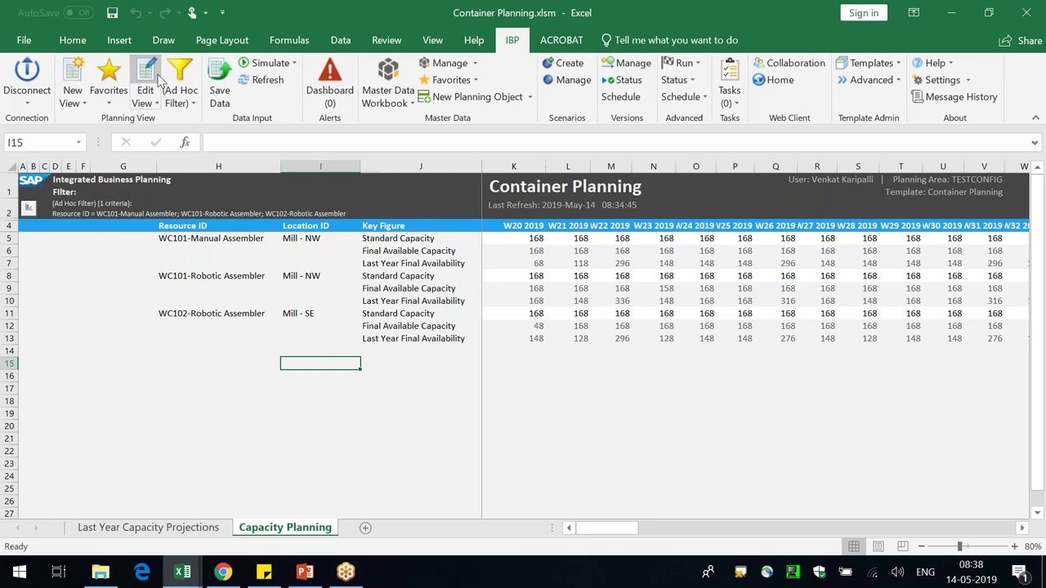
- In the planning view, start Last Year Capacity Projections' time range at W20 2019
left_click(156, 79)
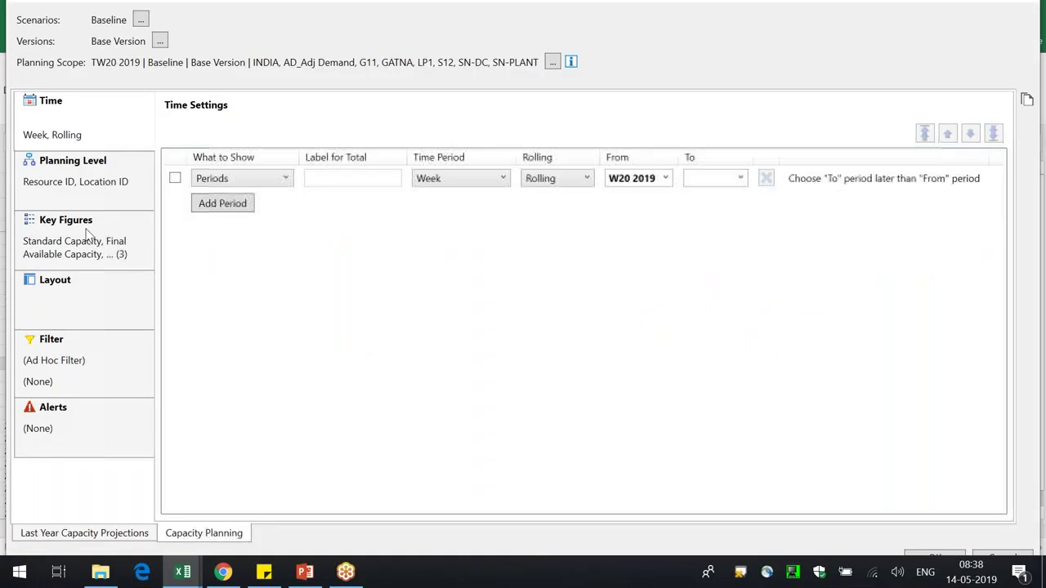
left_click(95, 187)
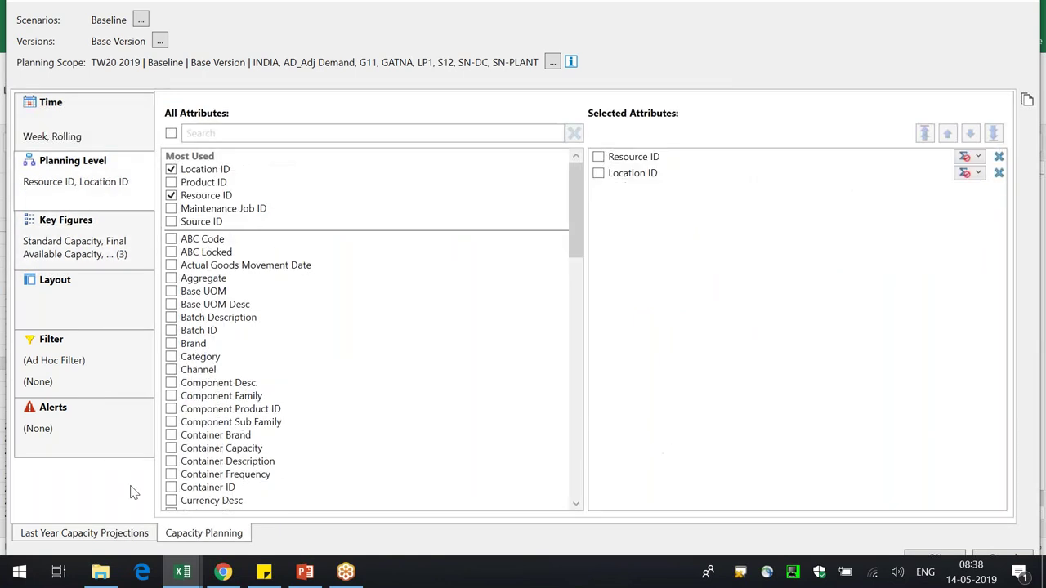
left_click(90, 533)
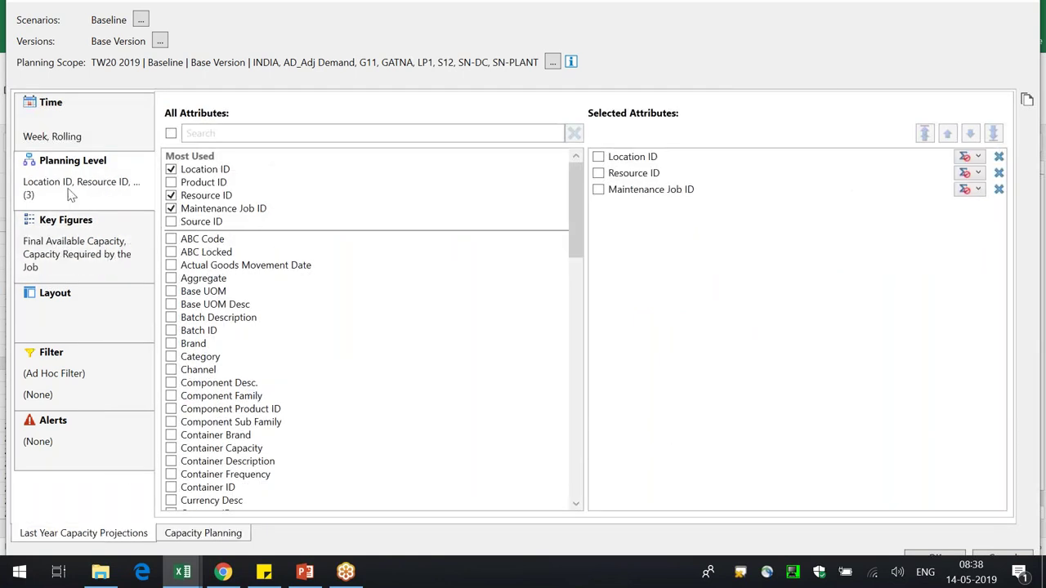
left_click(62, 140)
left_click(663, 178)
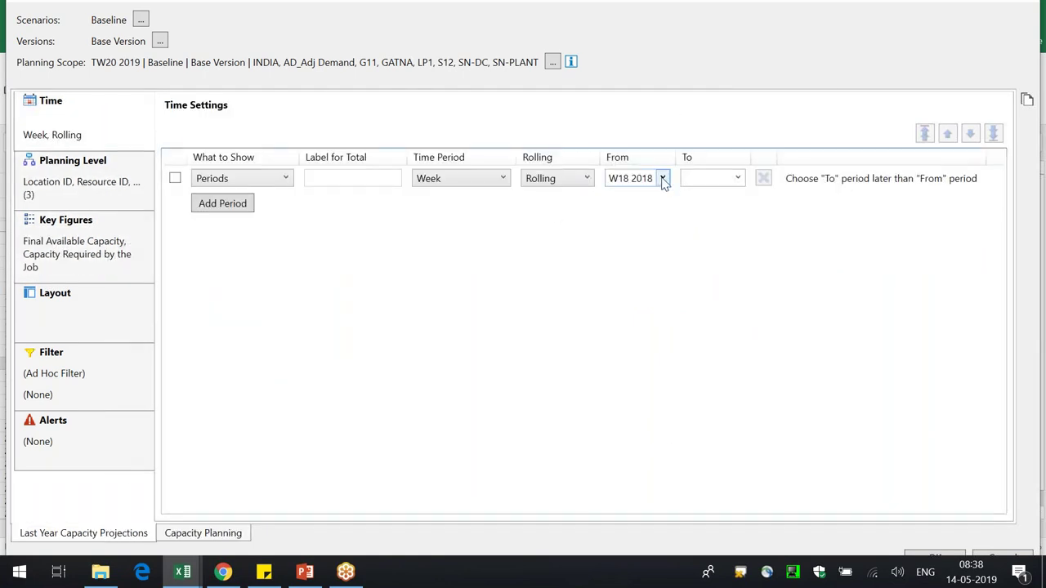
left_click_drag(665, 249, 666, 299)
left_click(628, 278)
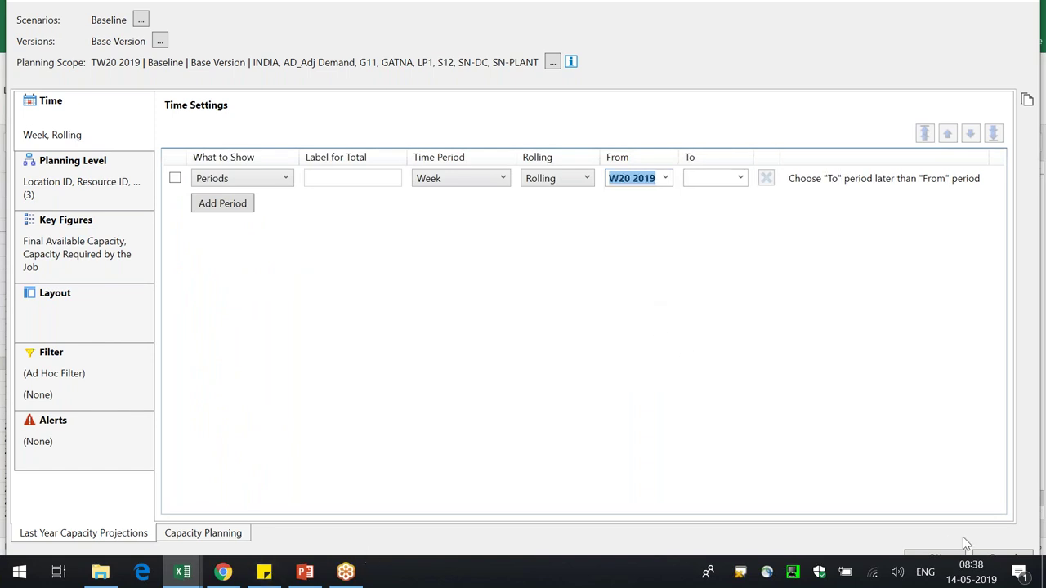
- Remove Last Year Final Availability from Capacity Planning's key figures and apply the changes
left_click(225, 540)
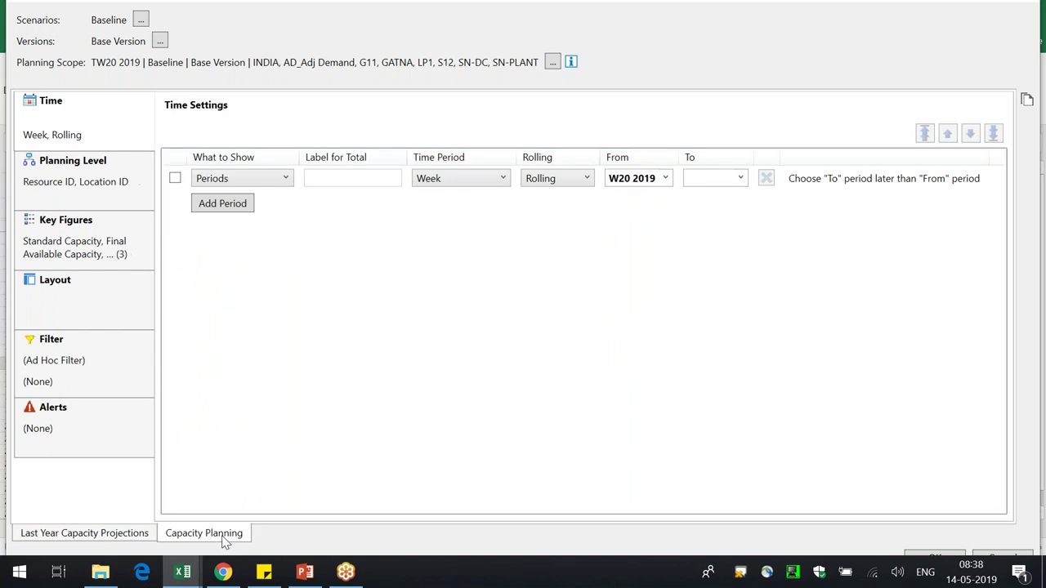
left_click(82, 248)
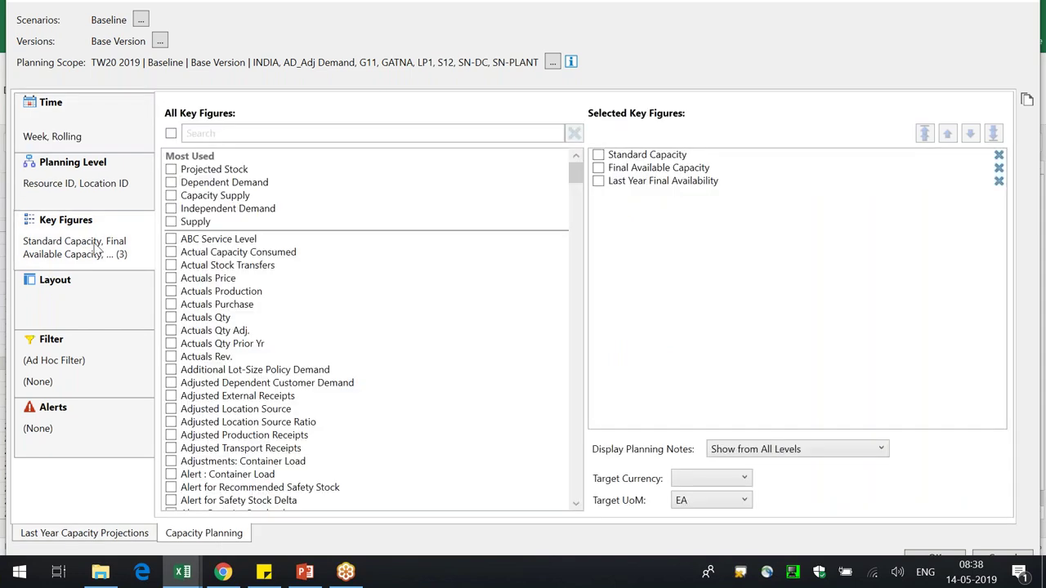
left_click(998, 180)
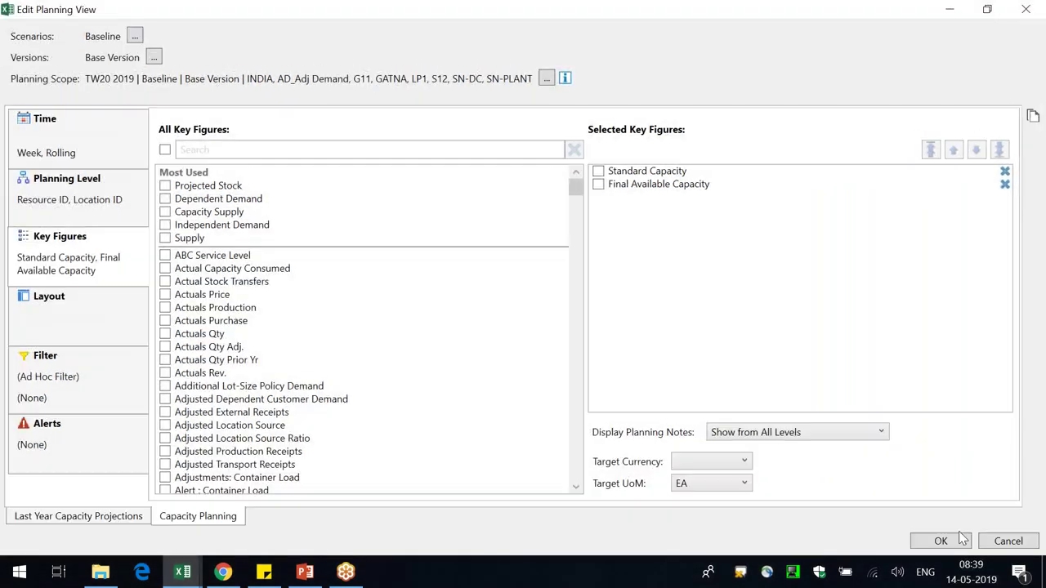
left_click(940, 540)
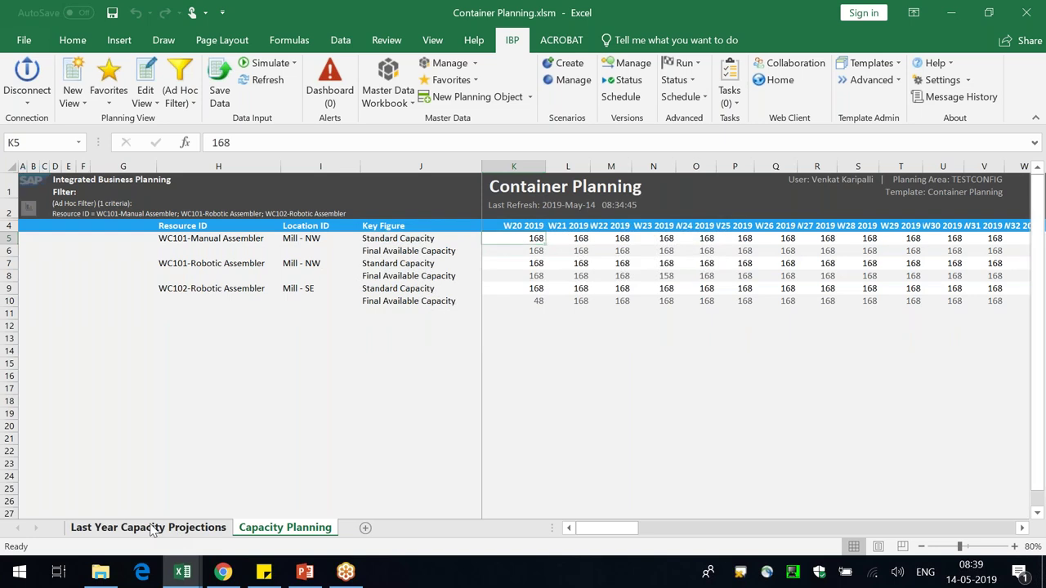
- On Last Year Capacity Projections, autofit column H for resource names and reopen the planning view editor
left_click(152, 528)
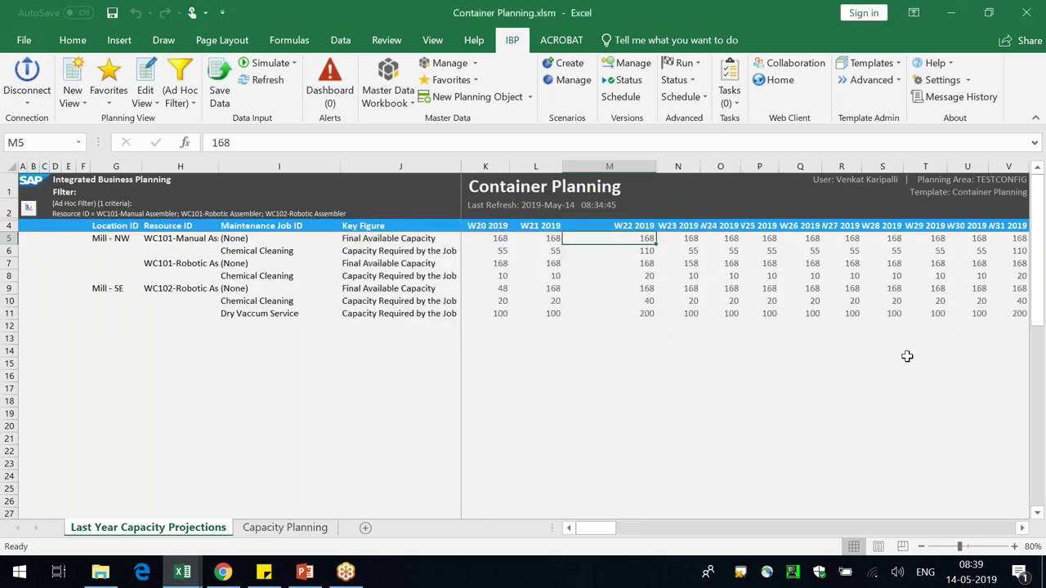
double_click(224, 166)
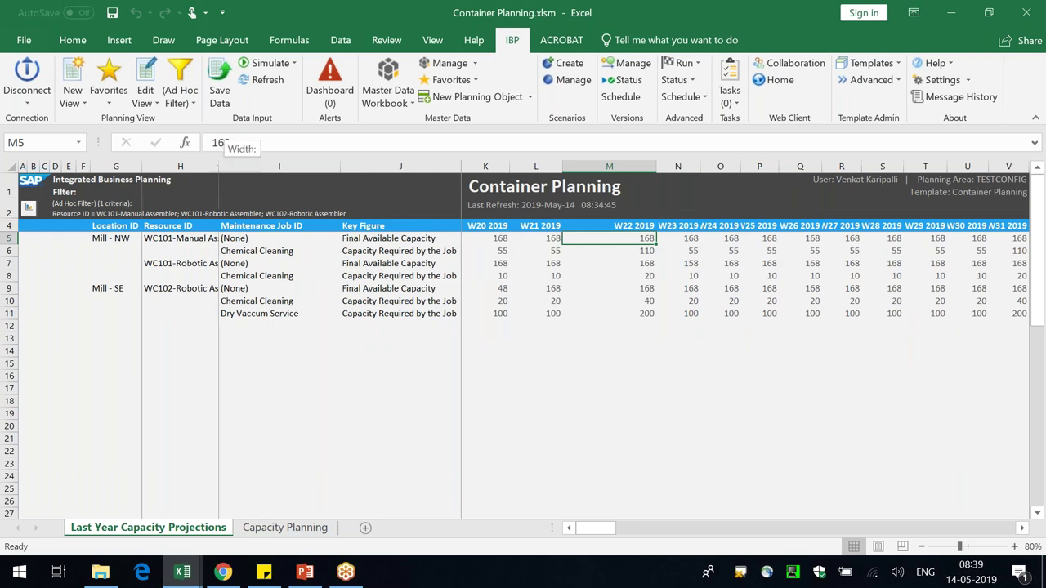
left_click(145, 82)
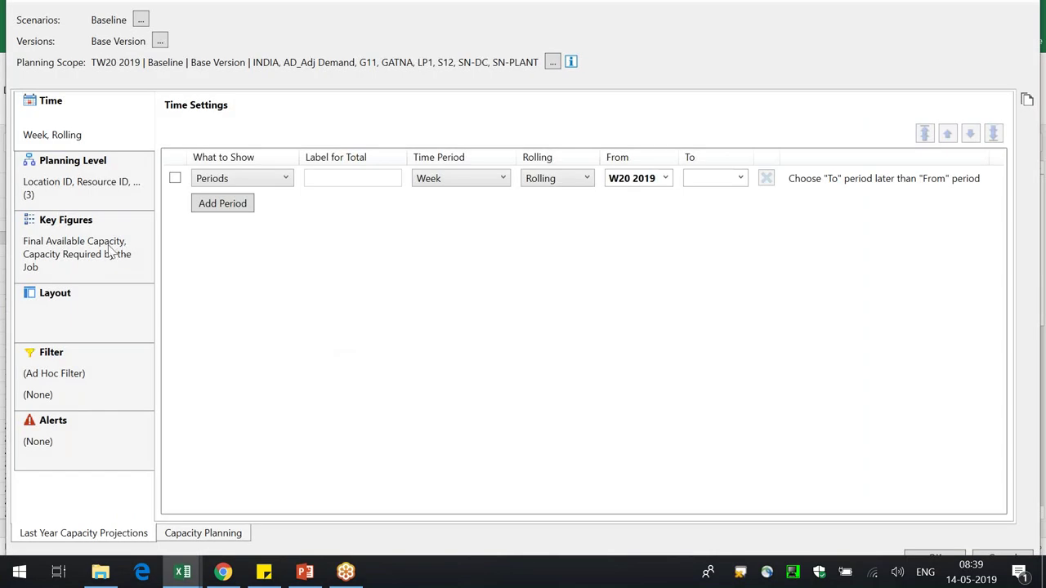
- Add the Maintenance Job Start Period key figure to the planning view and rebuild it
left_click(110, 252)
left_click(242, 133)
type("job statrt")
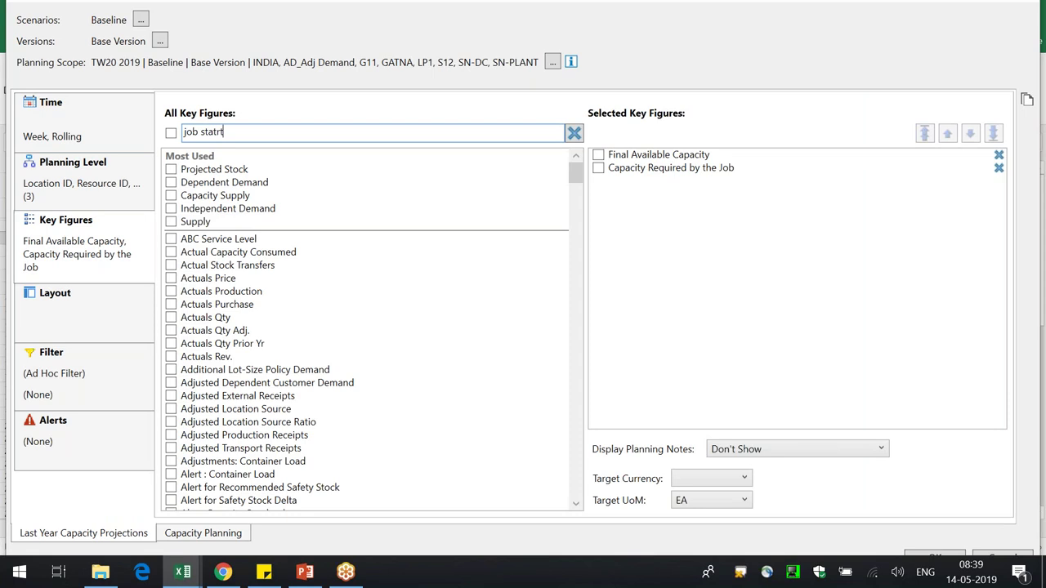
key("BackSpace")
key("BackSpace")
key("BackSpace")
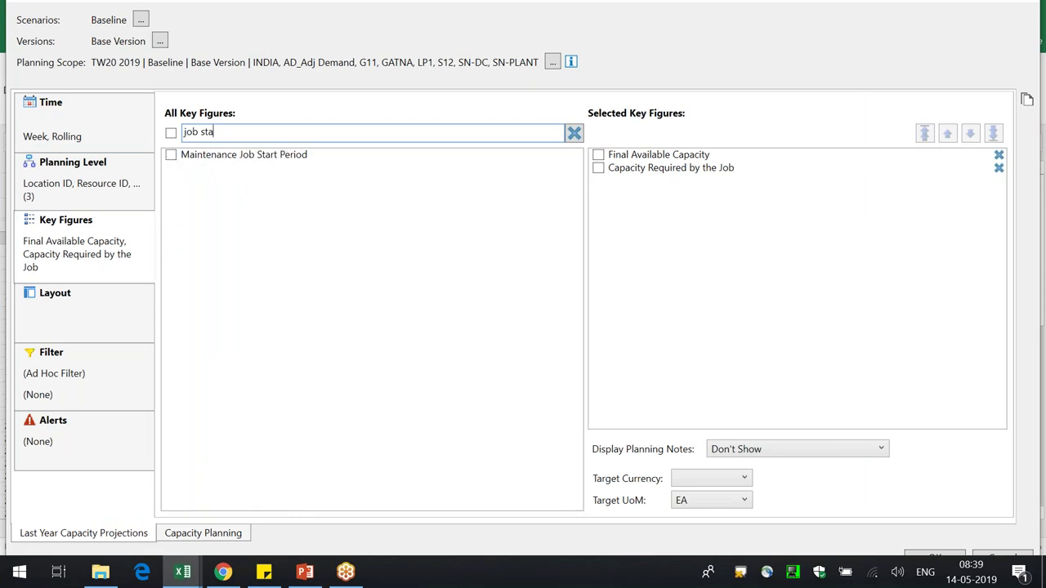
left_click(244, 156)
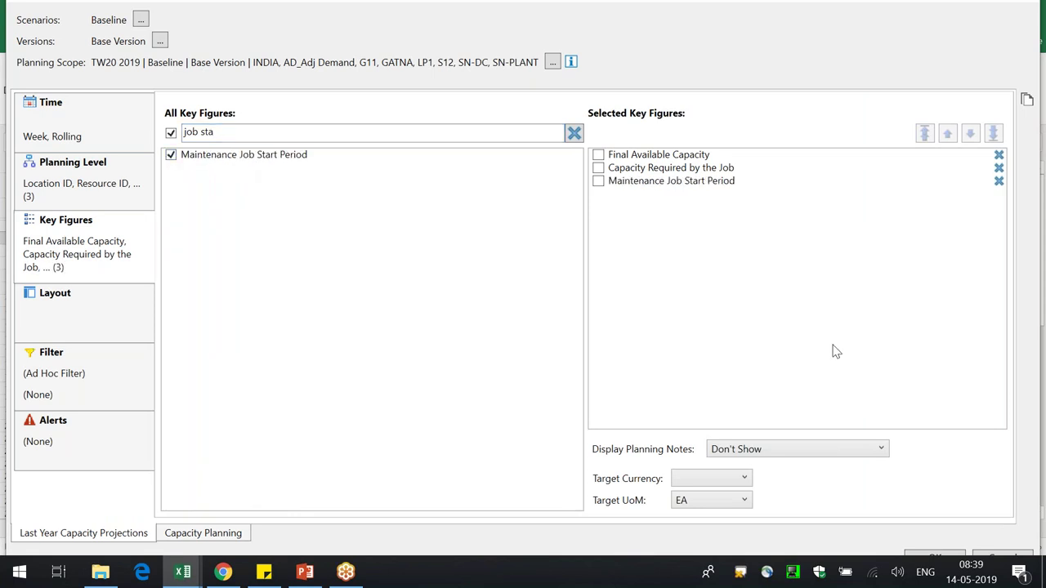
left_click(946, 559)
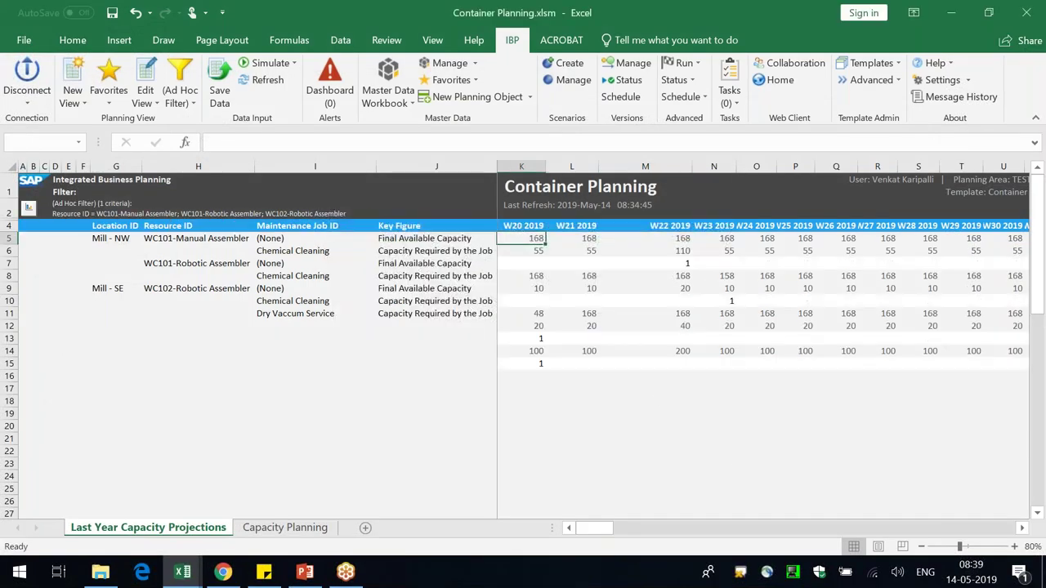
- Resize columns G, J and M of the refreshed sheet to fit their contents
left_click_drag(492, 167, 582, 234)
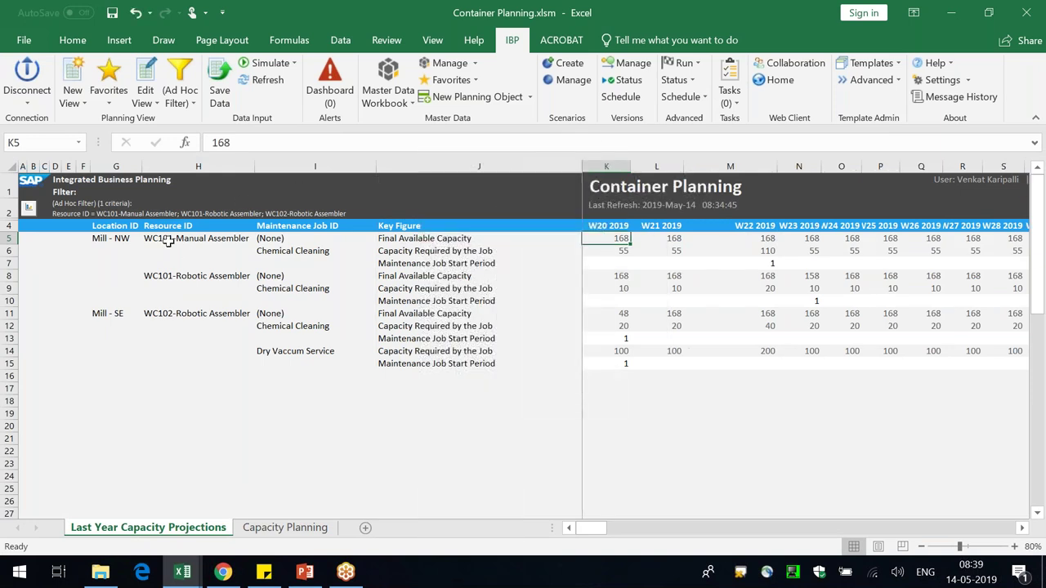
left_click_drag(142, 167, 156, 167)
left_click_drag(594, 166, 534, 169)
left_click_drag(730, 166, 683, 166)
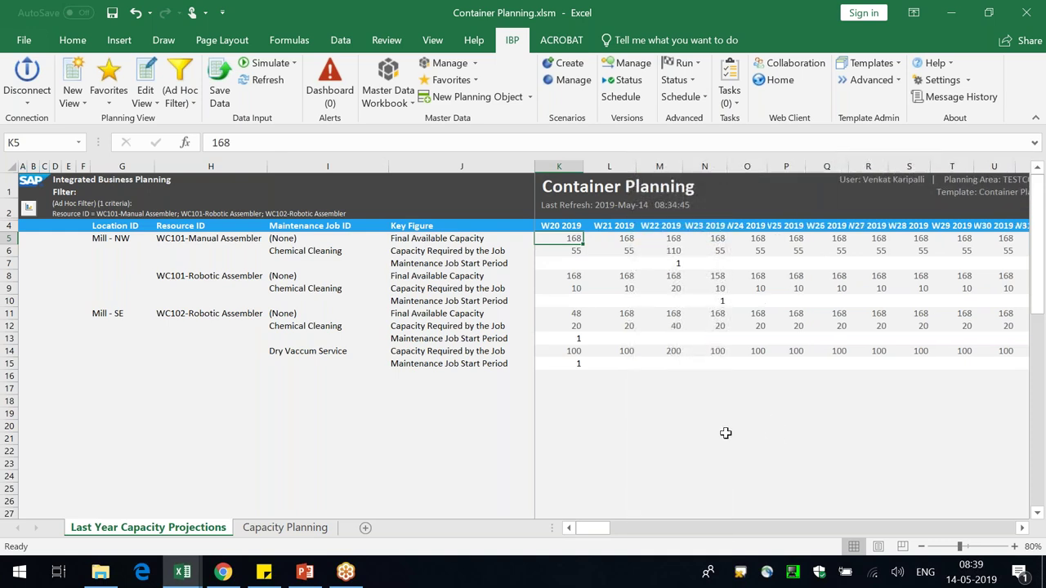
- Remove the Capacity Required by the Job key figure from the view and refresh the sheet
left_click(148, 74)
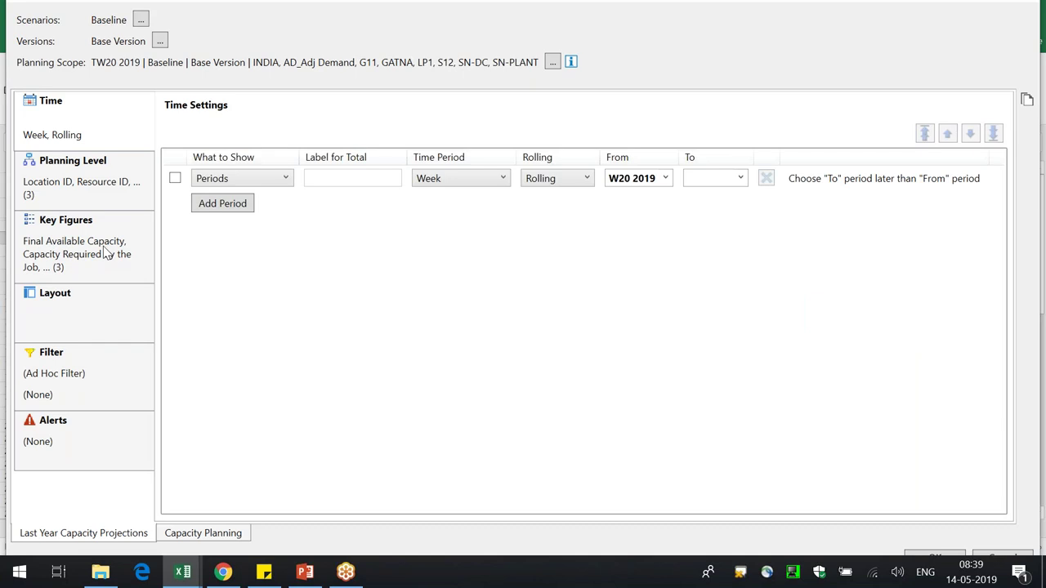
left_click(104, 253)
left_click(999, 167)
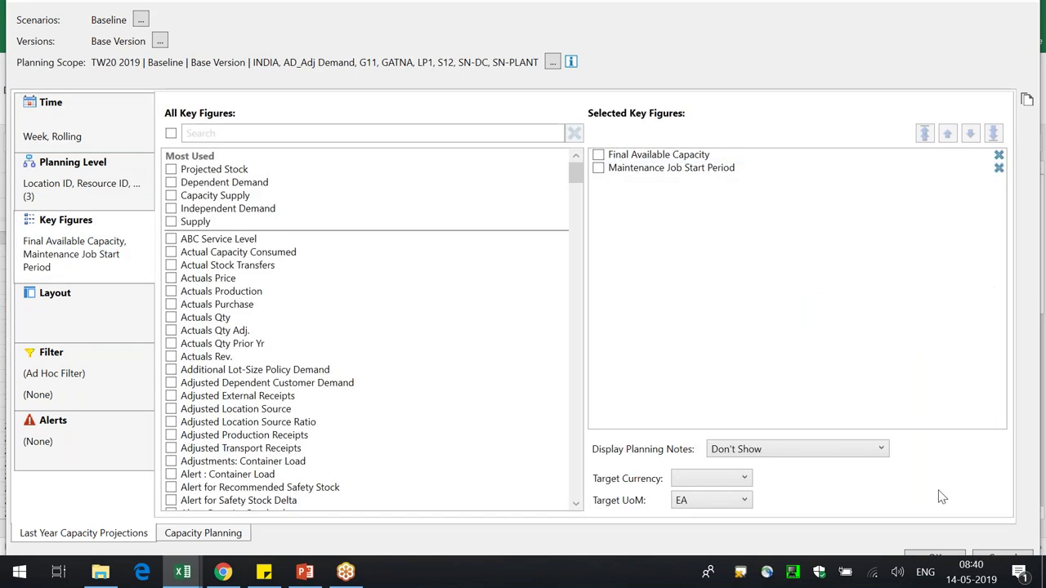
left_click(944, 557)
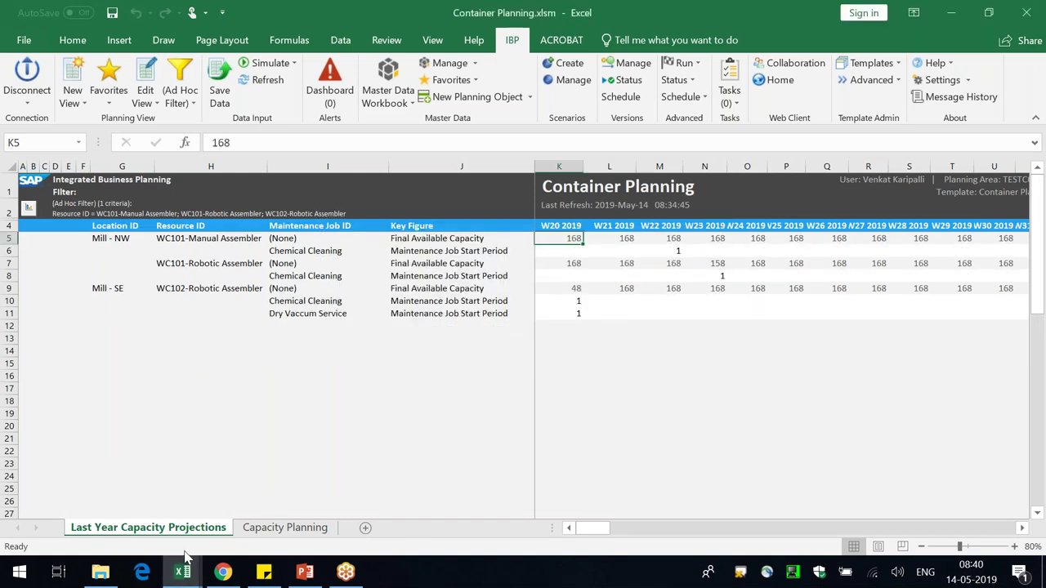
- Rename the Last Year Capacity Projections sheet to 'Maintenace Planning'
double_click(162, 536)
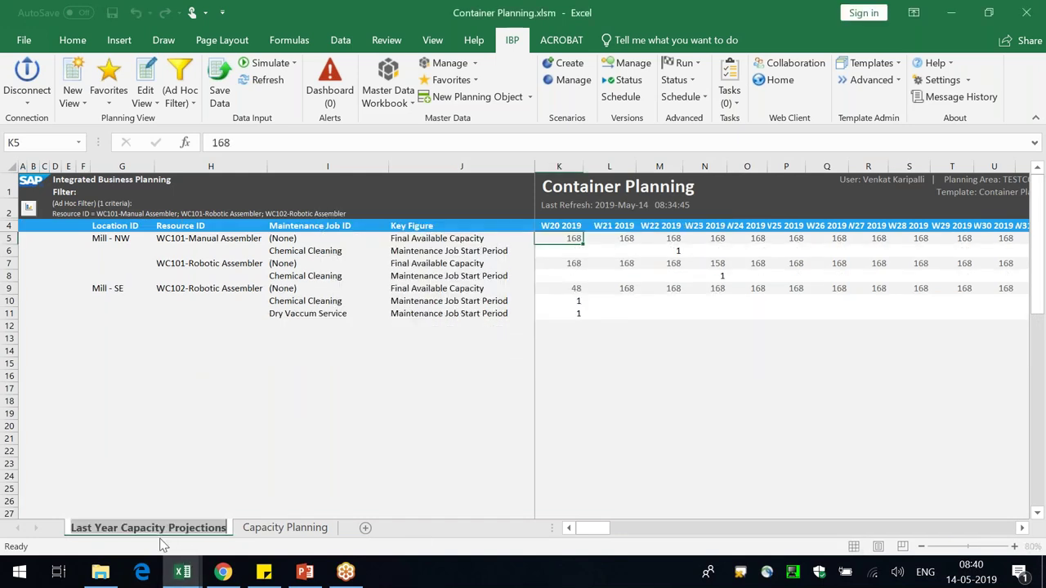
type("Maintenace")
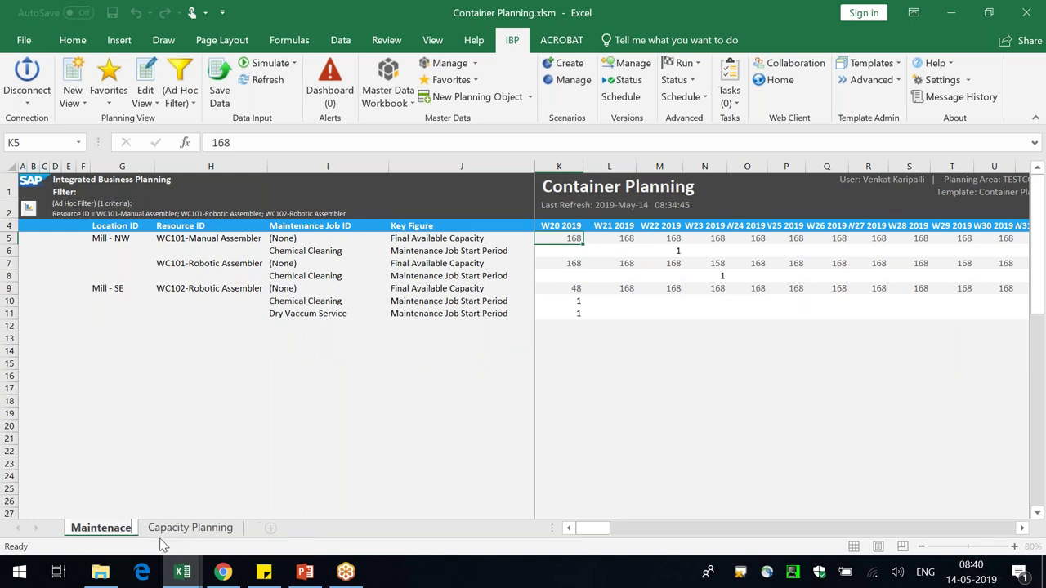
type(" Planning")
key("Return")
left_click(328, 376)
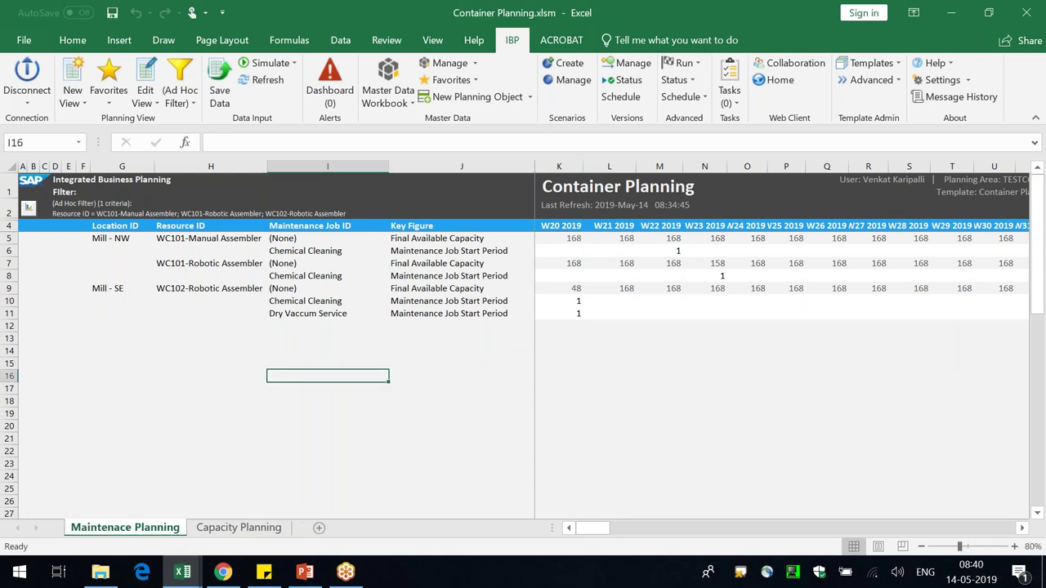
- Check the first resource's W22 job start value, then go to the Capacity Planning sheet
left_click(664, 251)
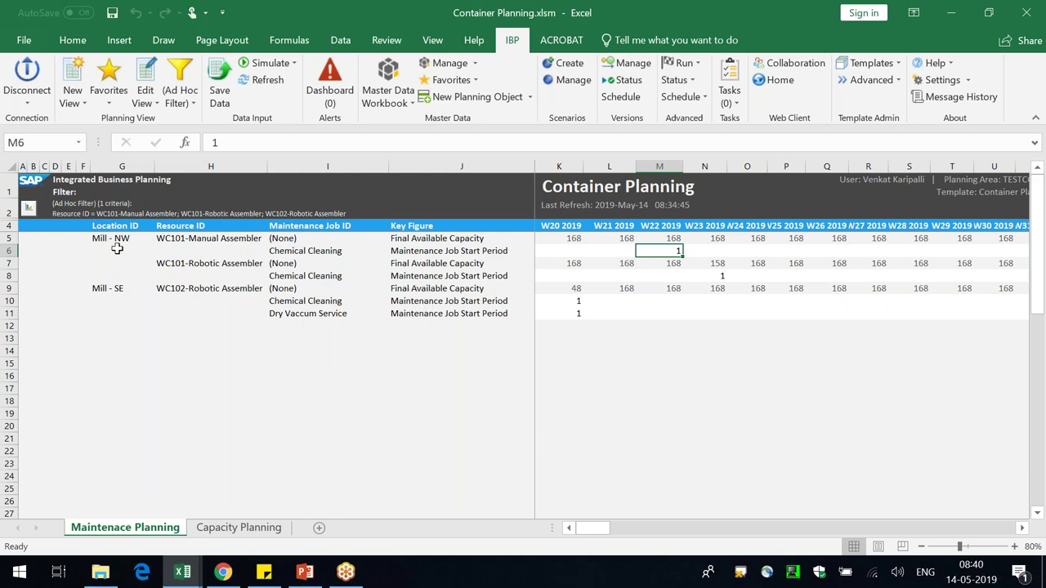
left_click_drag(112, 238, 343, 251)
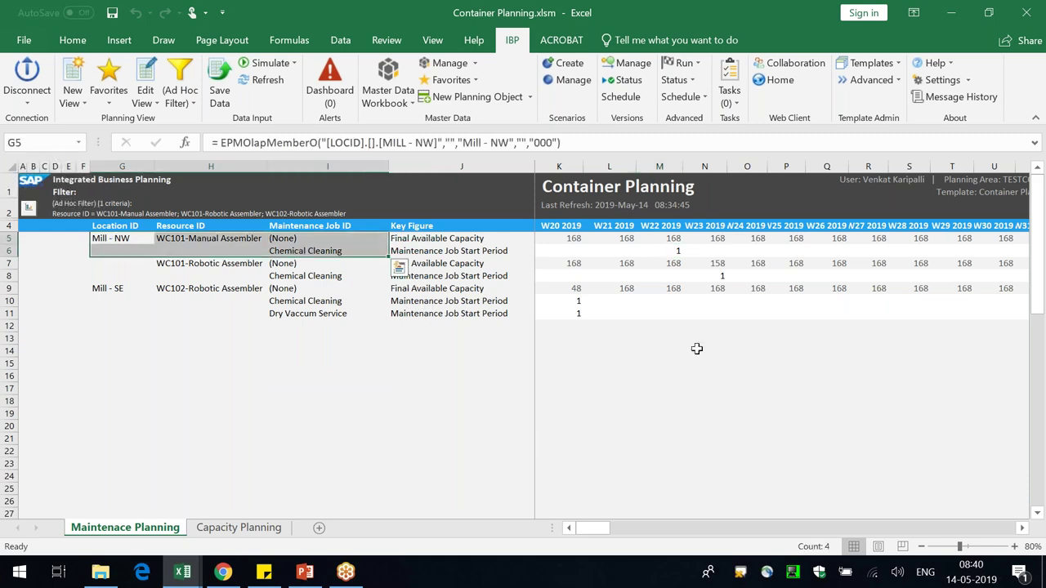
left_click(675, 253)
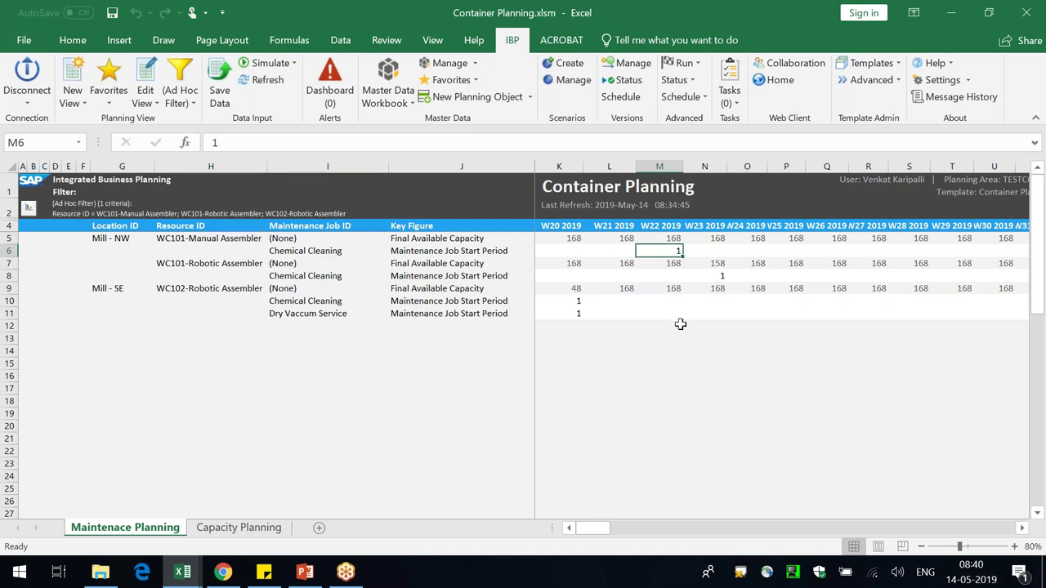
left_click(260, 530)
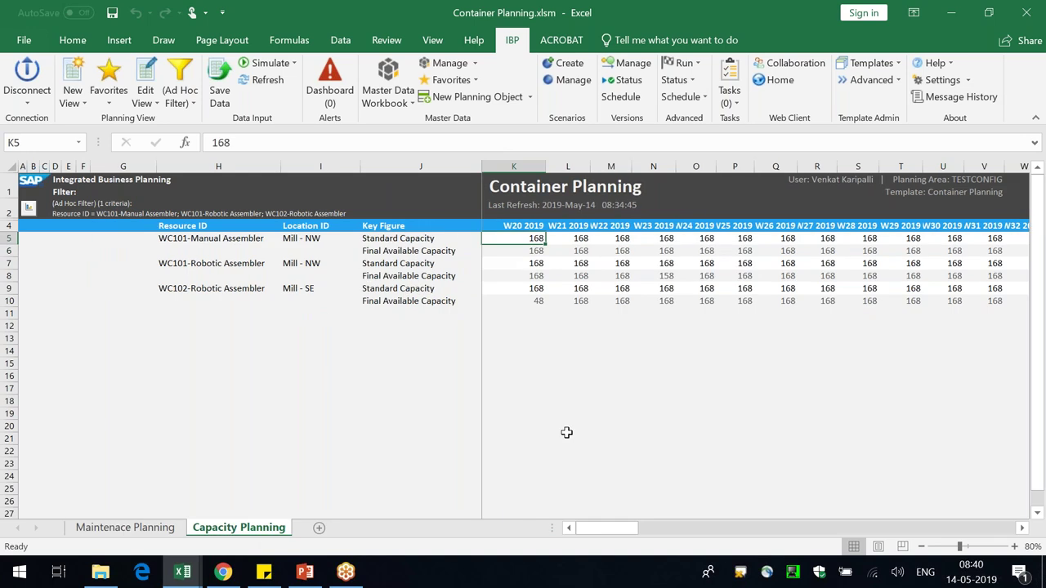
- On Maintenace Planning, enter 1 in the W20–W23 cells of each Maintenance Job Start Period row
left_click(131, 530)
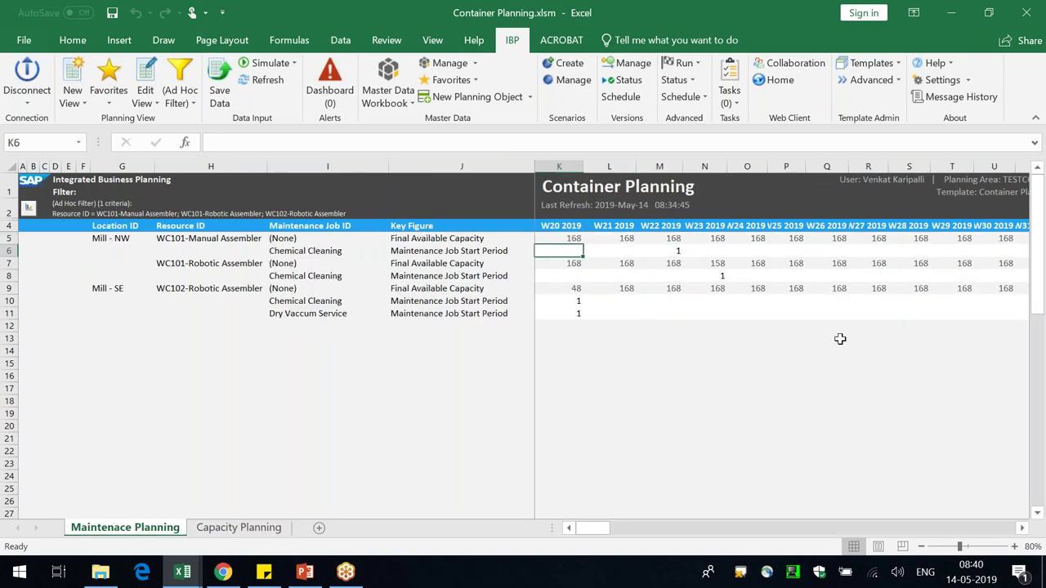
type("1")
key("Return")
key("Right")
key("Up")
type("1")
key("Return")
key("Left")
key("Down")
type("1")
key("Right")
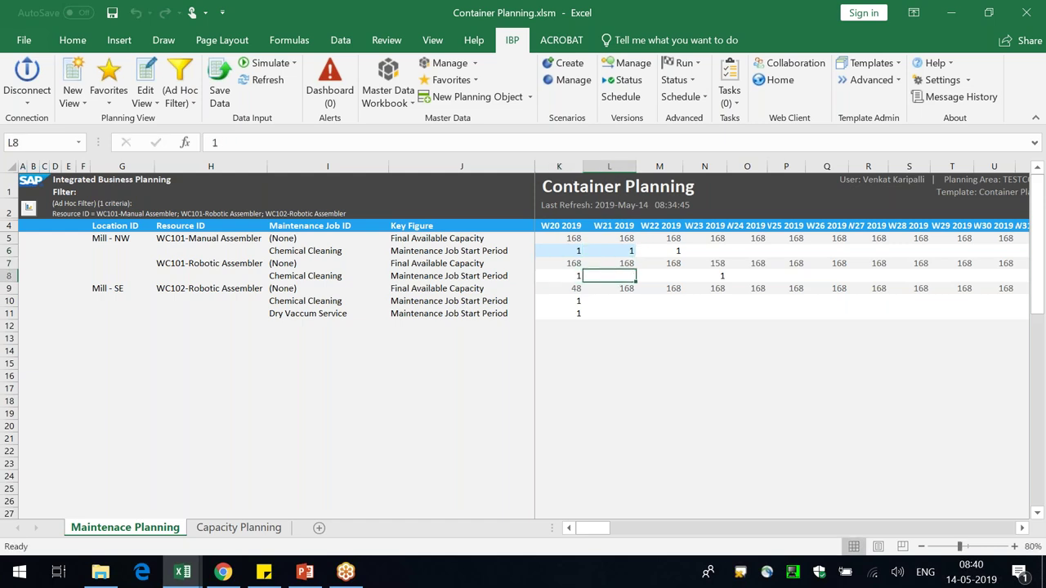
type("1")
key("Return")
key("Down")
key("Down")
type("1")
key("Up")
type("1")
key("Right")
type("1")
key("Return")
type("1")
key("Up")
key("Up")
key("Up")
key("Up")
key("Down")
type("1")
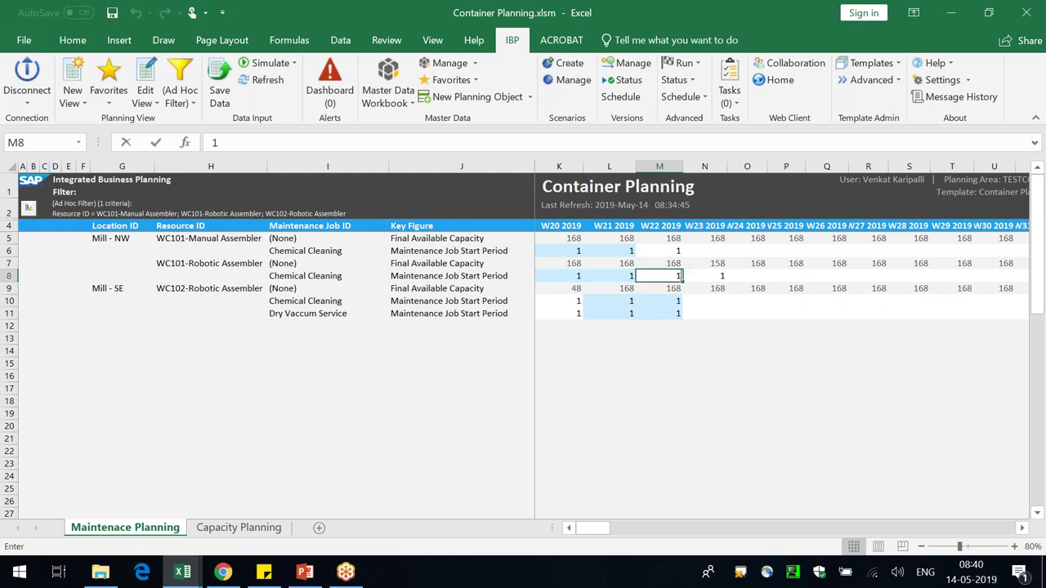
key("Right")
key("Up")
key("Up")
type("1")
key("Down")
key("Down")
key("Down")
key("Down")
key("Down")
key("Up")
type("1")
key("Return")
type("1")
key("Return")
left_click(787, 411)
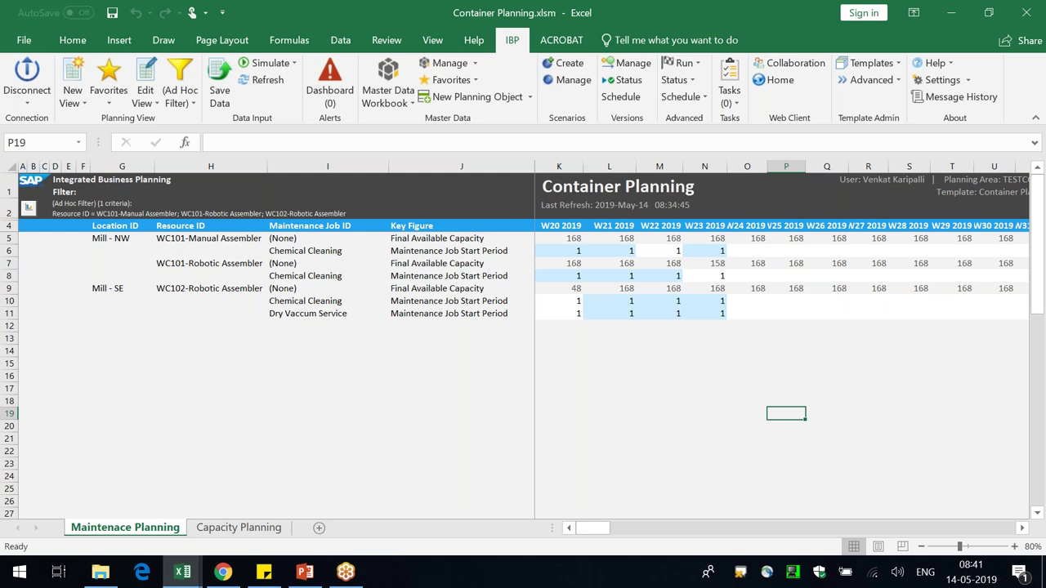
left_click(316, 576)
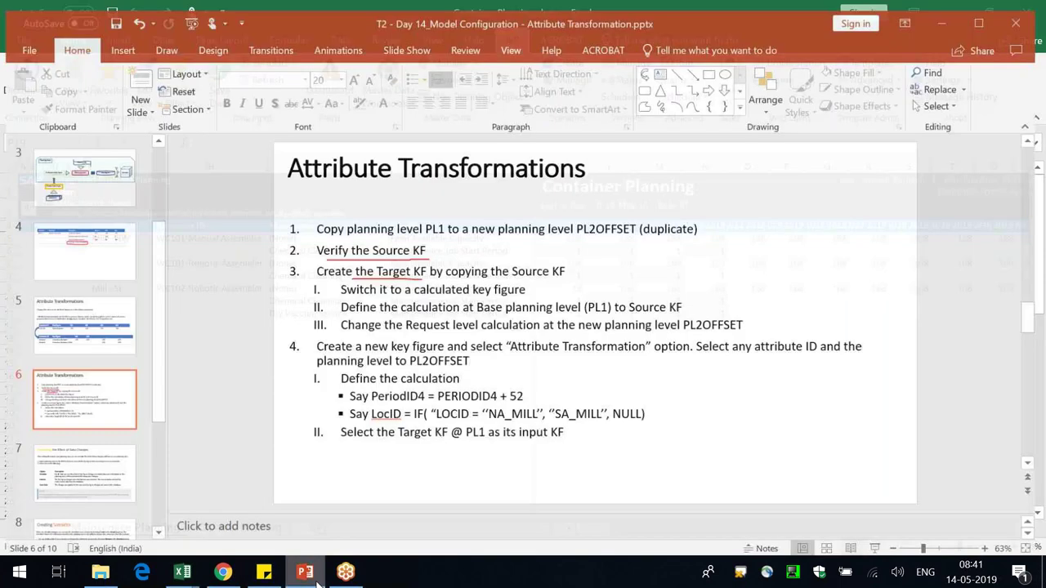
scroll(159, 472, "down", 5)
left_click(123, 484)
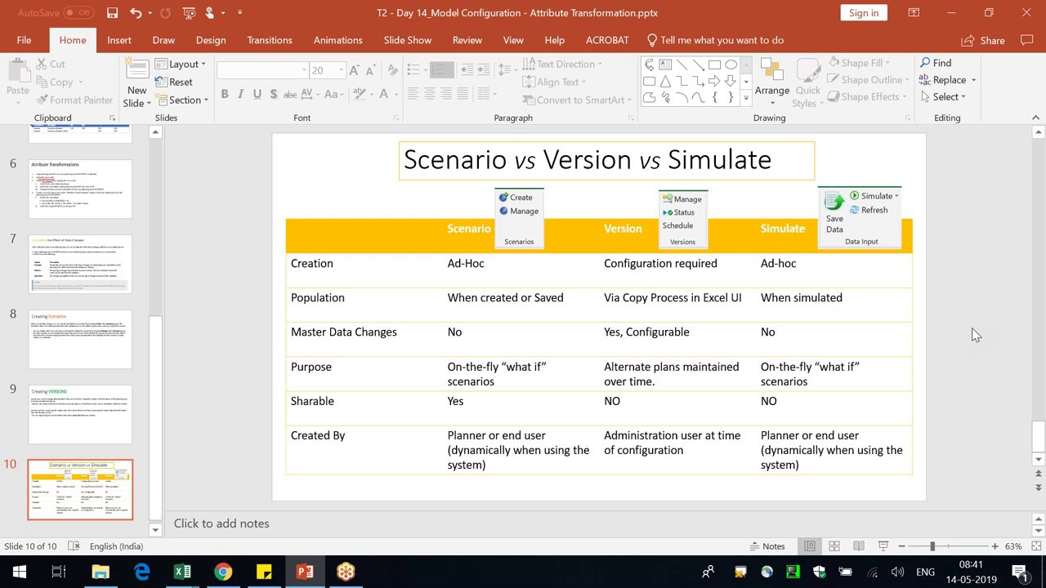
key("alt+Tab")
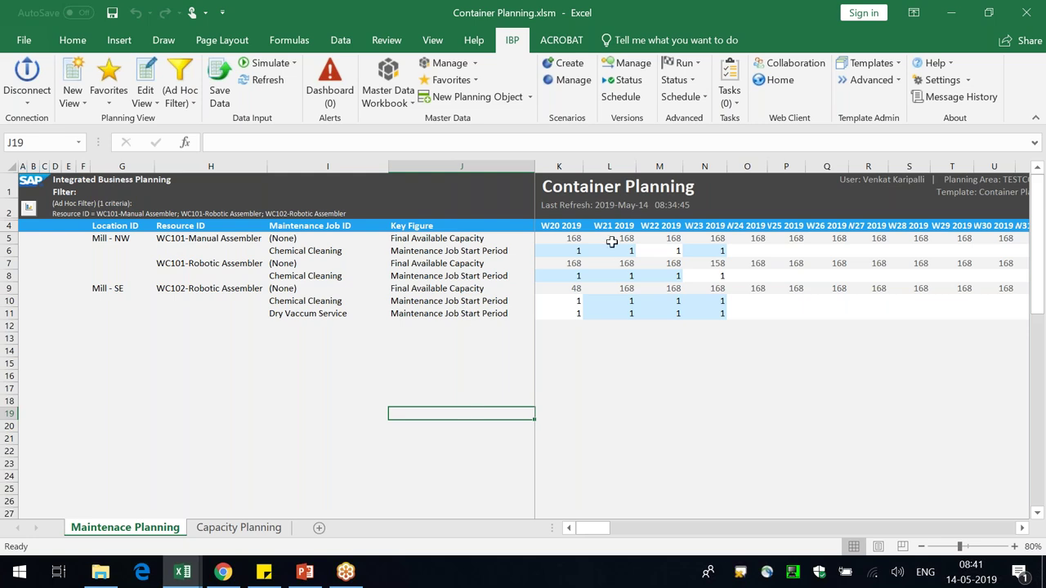
- Start a new scenario from the changes and name it 'Meeting the Targets'
left_click(564, 62)
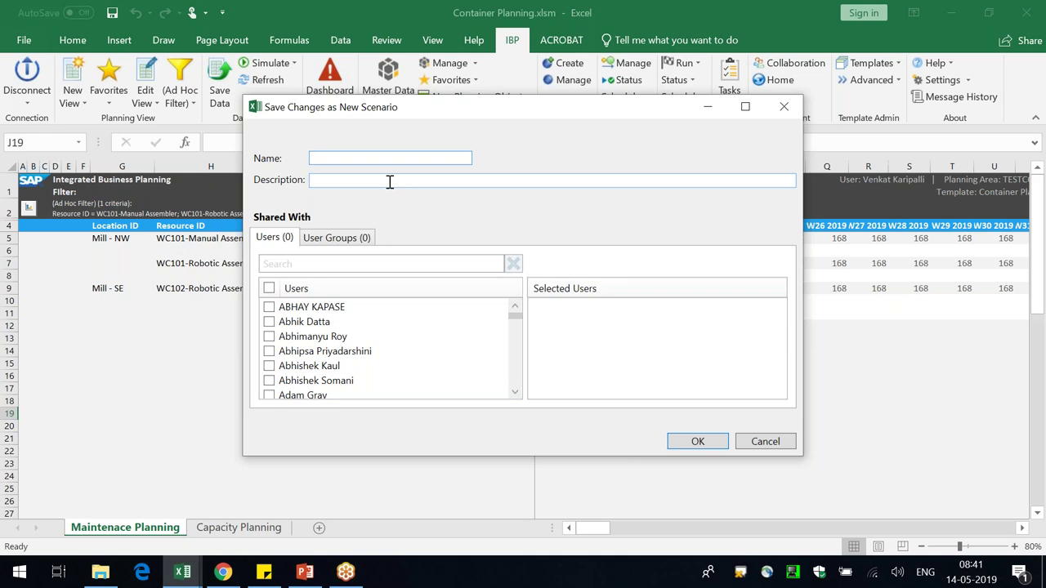
left_click(390, 182)
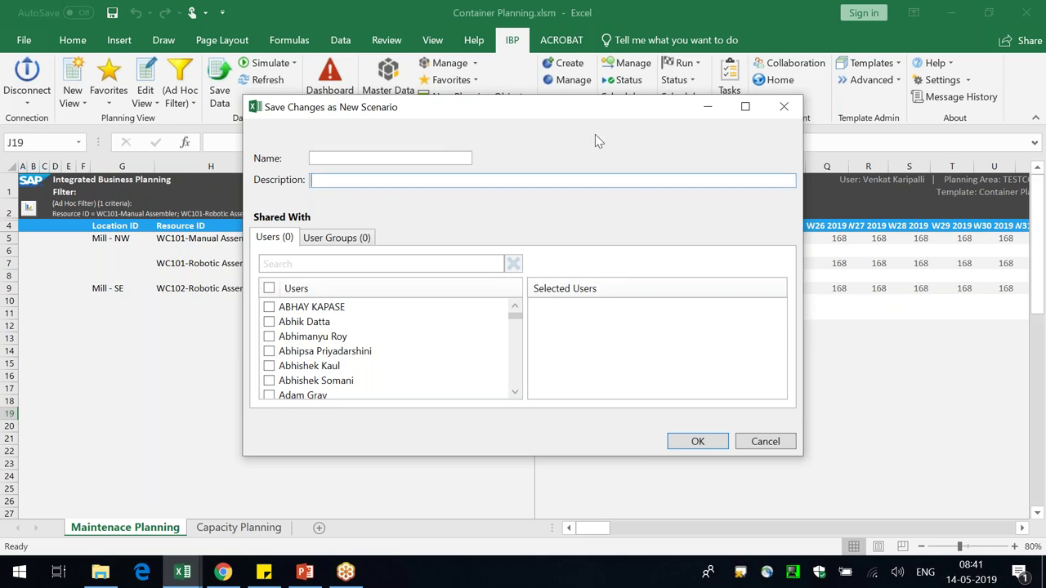
left_click(454, 159)
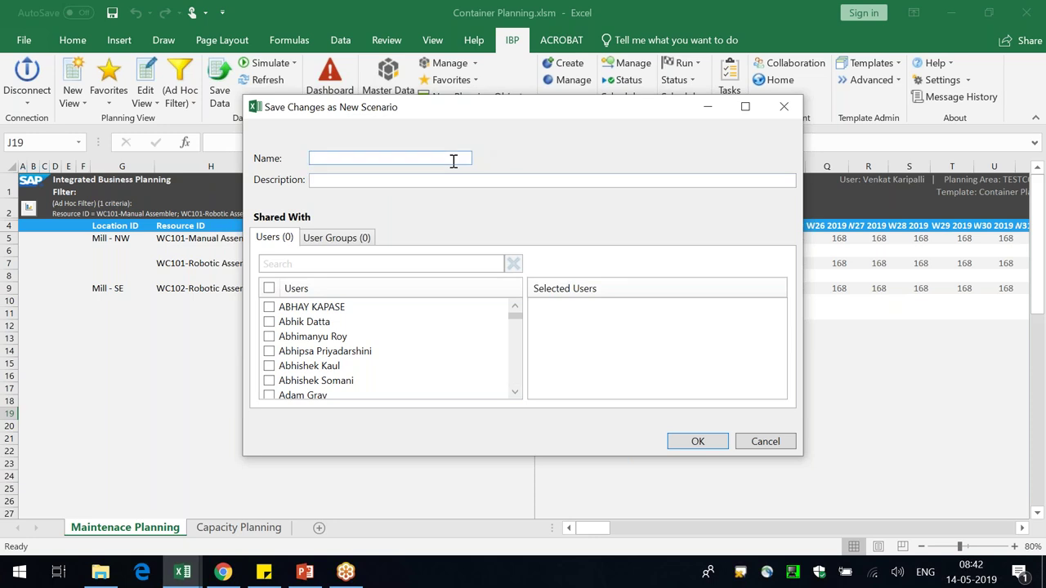
type("Meeting the Targets")
- Copy the name into the description, insert 'Maintanence Plan', and create the scenario
key("ctrl+a")
key("ctrl+c")
key("Tab")
key("ctrl+v")
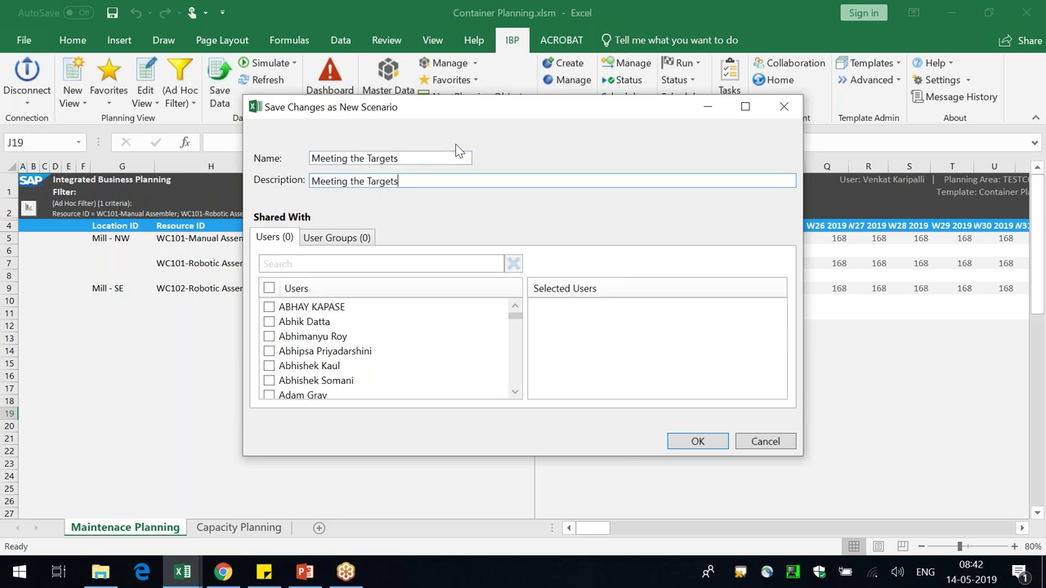
left_click(367, 182)
type("Maintanence Plan")
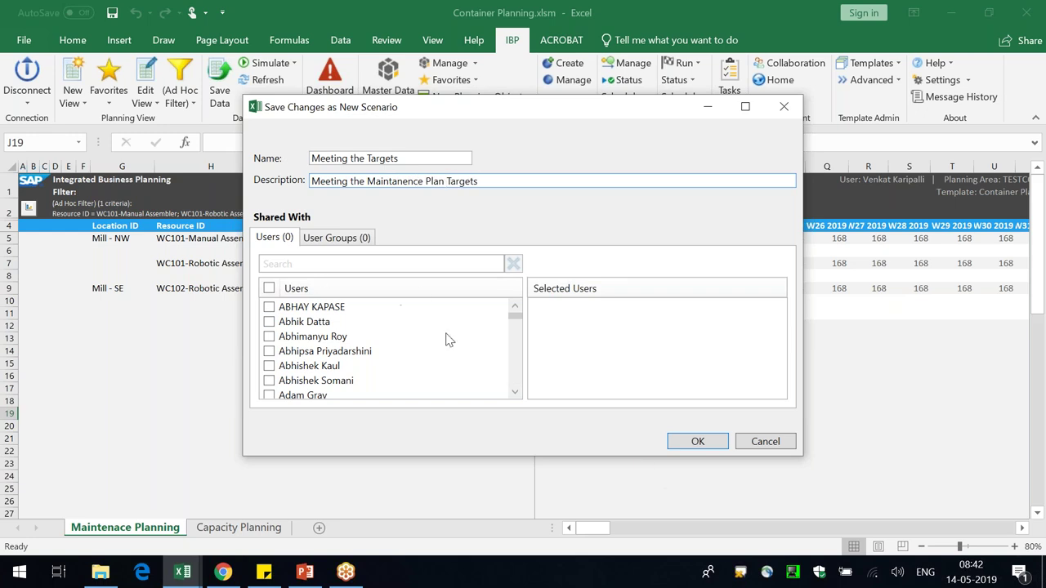
scroll(519, 348, "down", 1)
scroll(519, 352, "down", 15)
scroll(523, 326, "up", 15)
left_click(706, 441)
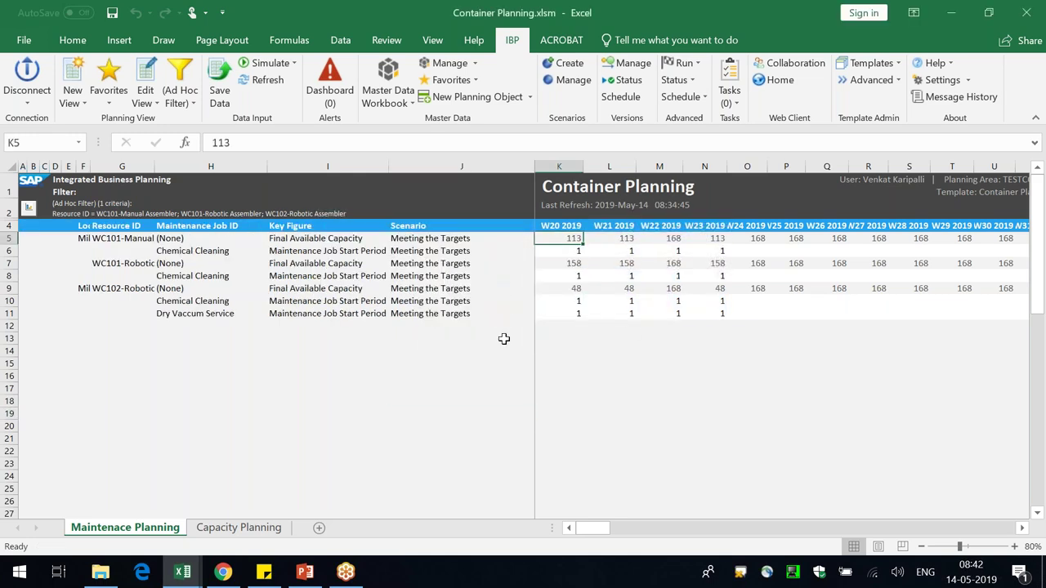
left_click_drag(400, 168, 412, 176)
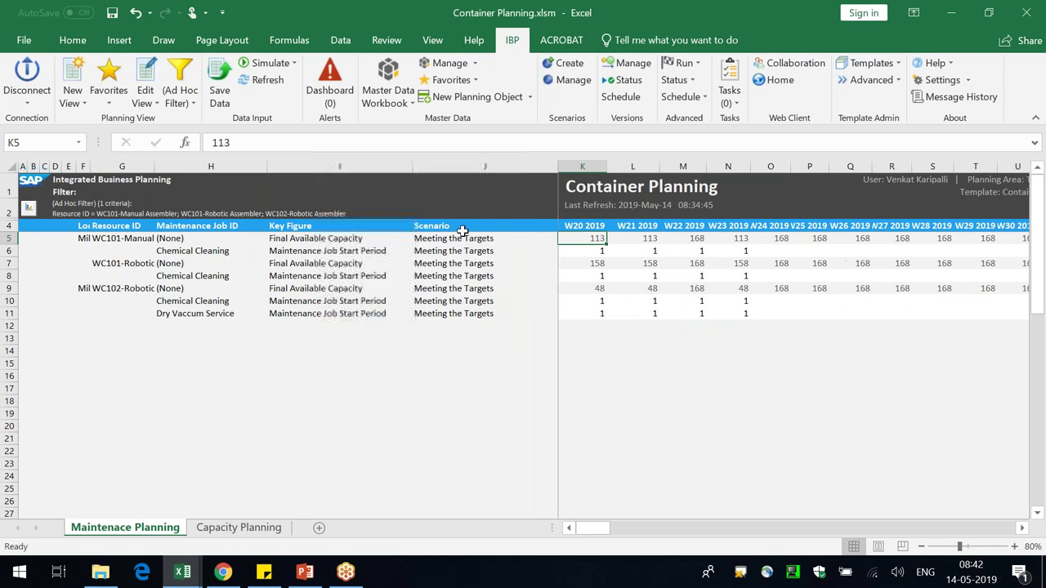
left_click(485, 166)
left_click(467, 477)
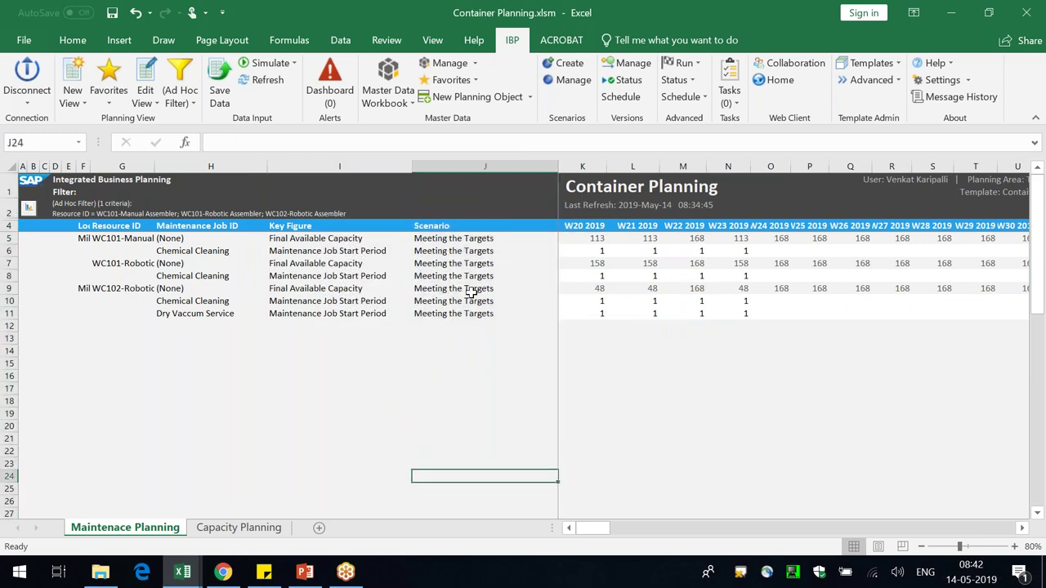
left_click(466, 225)
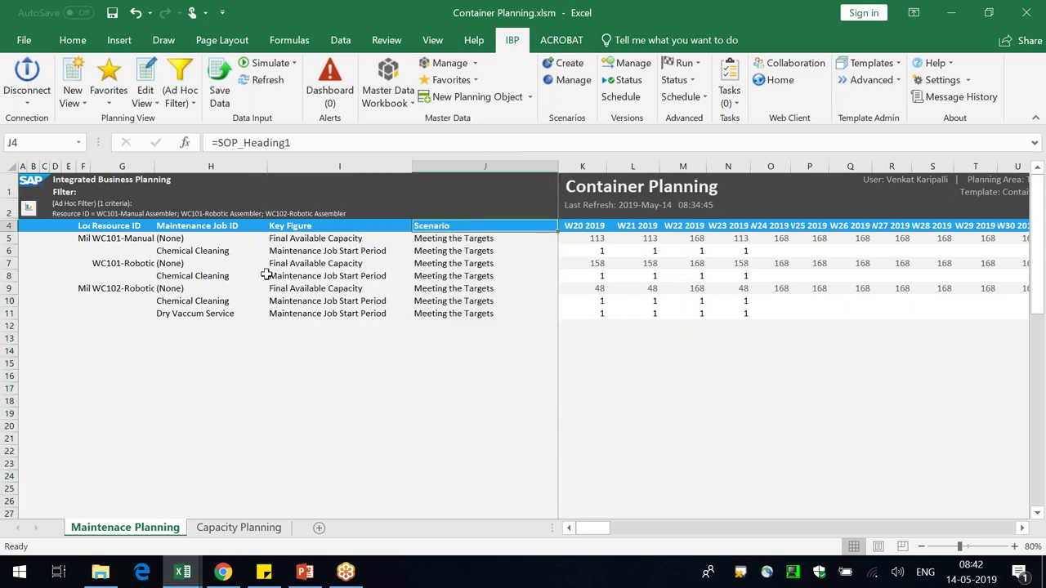
left_click_drag(76, 166, 595, 166)
double_click(88, 166)
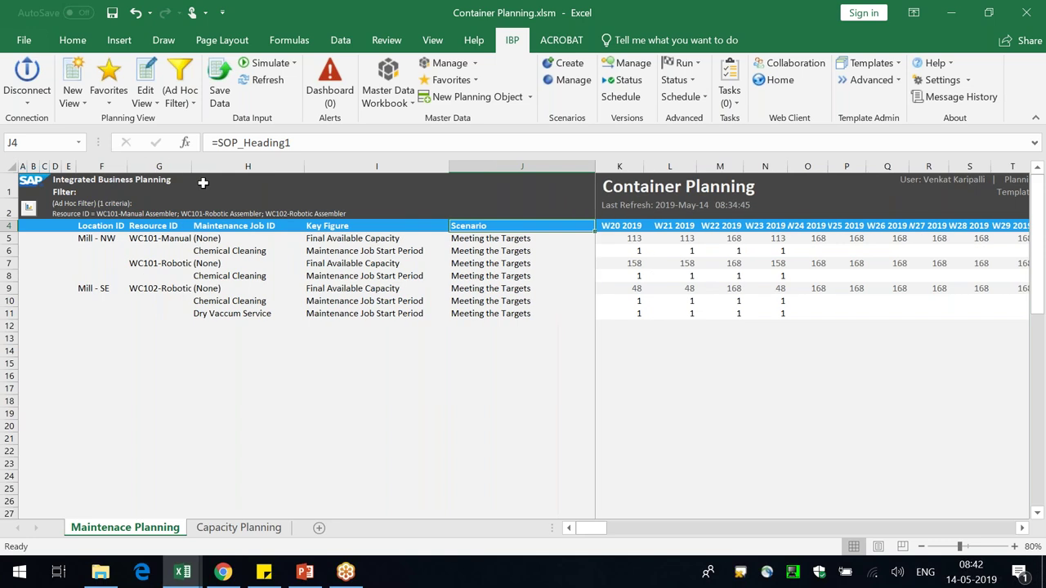
double_click(193, 167)
left_click_drag(361, 174, 343, 166)
left_click(660, 350)
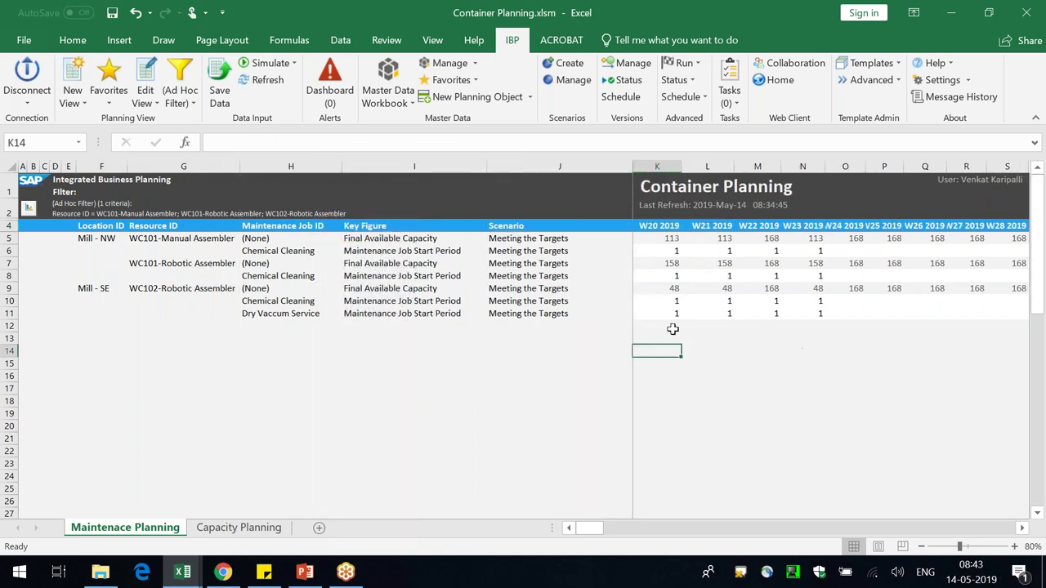
left_click(613, 314)
left_click(720, 388)
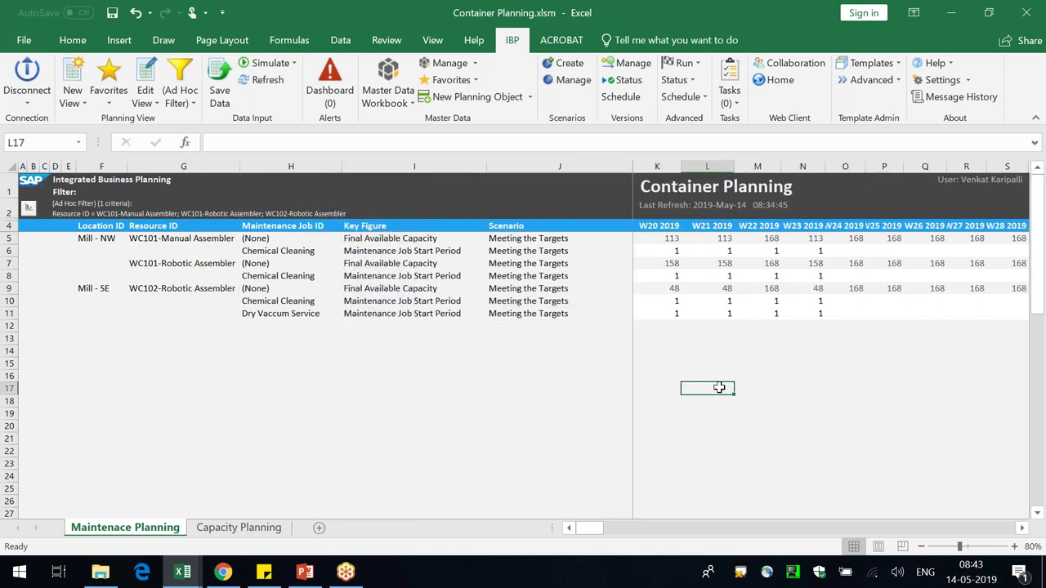
- Create scenario 'Postponing the Targets' with description 'Postponing the Maintenance Targets'
left_click(559, 66)
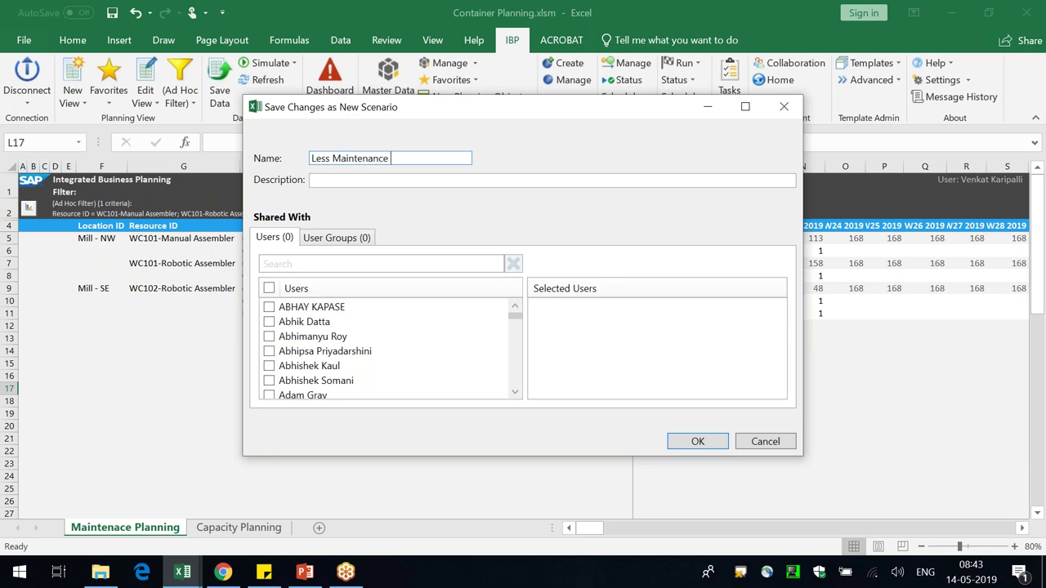
key("ctrl+a")
type("Postponing the Targets")
key("ctrl+a")
key("ctrl+c")
key("Tab")
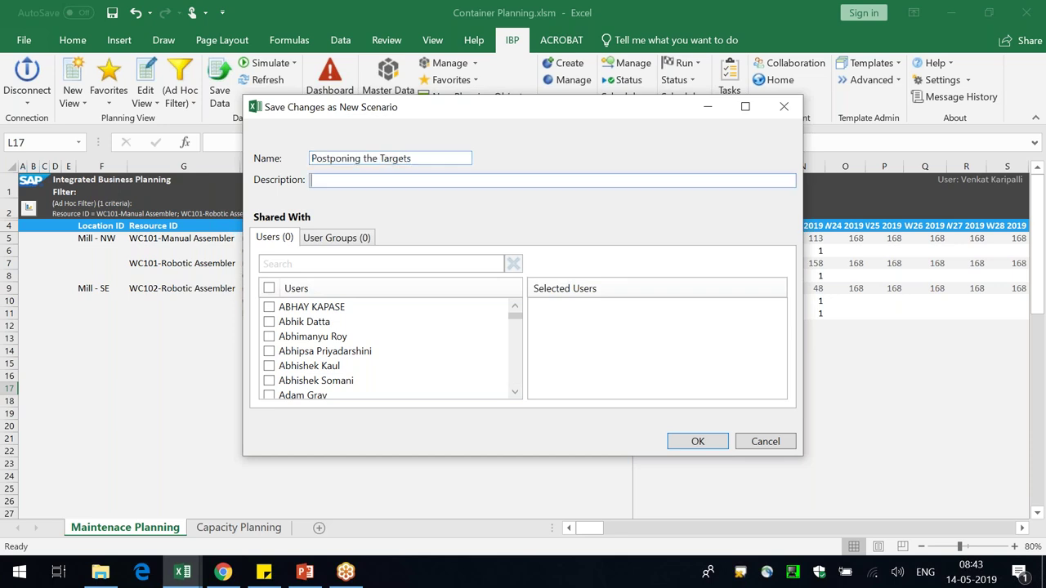
key("ctrl+v")
left_click(379, 183)
type("Maintenance")
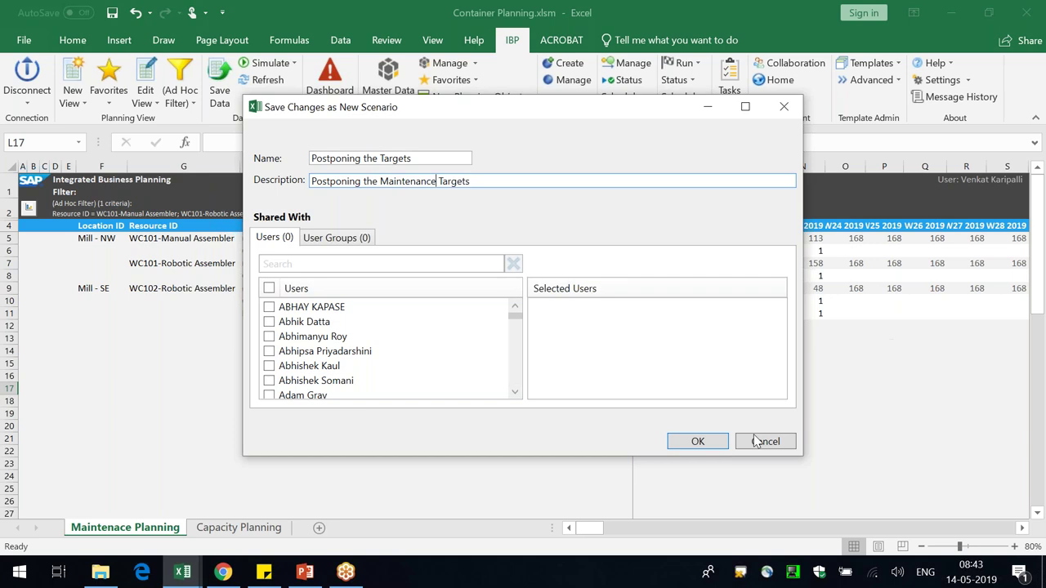
left_click(691, 446)
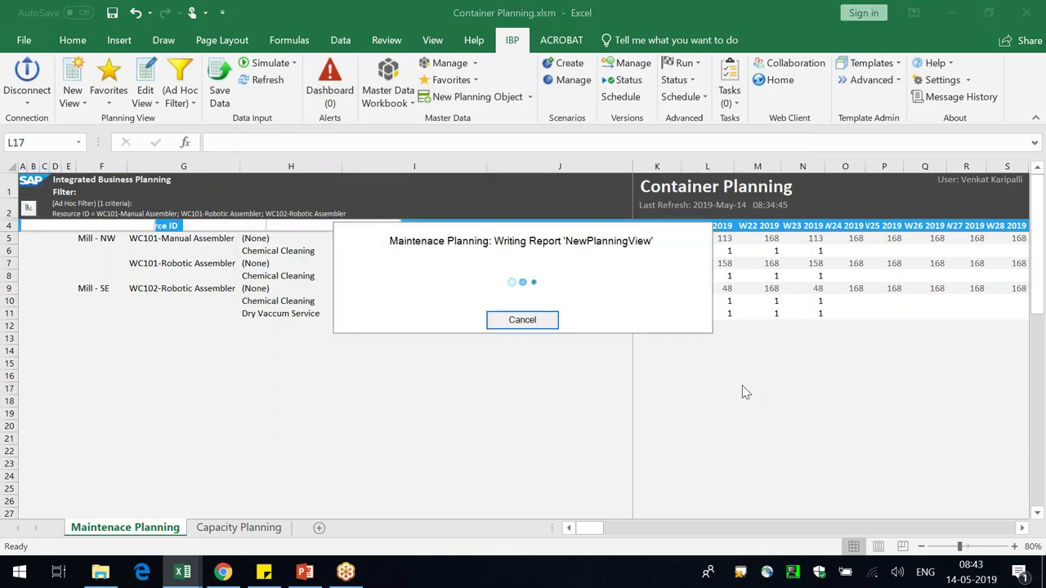
- Clear the W21–W23 Chemical Cleaning job start values in L8:N8
left_click(660, 250)
left_click(708, 250)
left_click(757, 250)
left_click(757, 263)
left_click(758, 275)
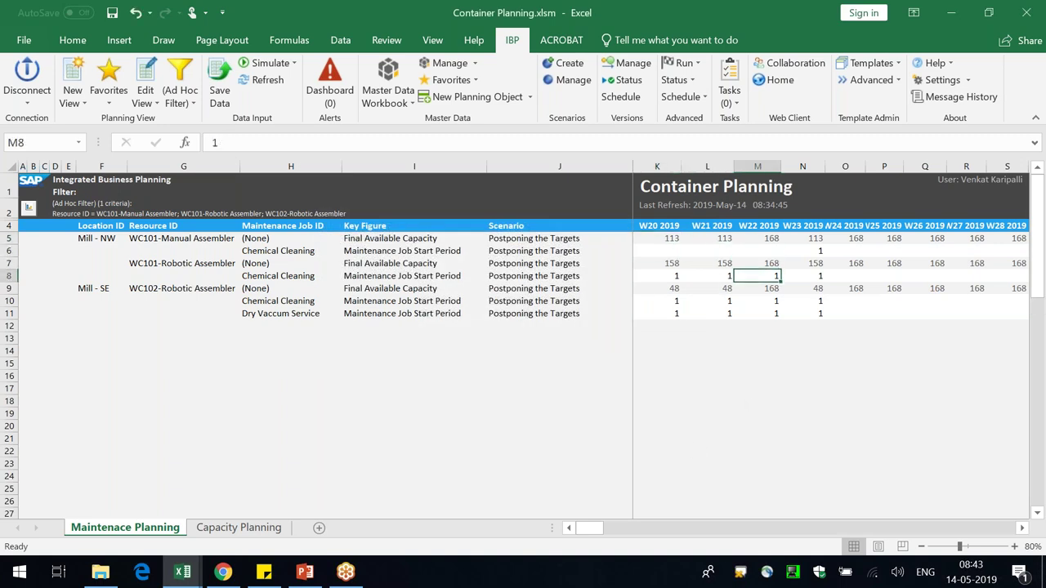
left_click(707, 275)
left_click_drag(707, 275, 803, 275)
key("Delete")
- Clear Mill - SE Chemical Cleaning values K10:N10 and Dry Vaccum Service values L11:N11
left_click(708, 301)
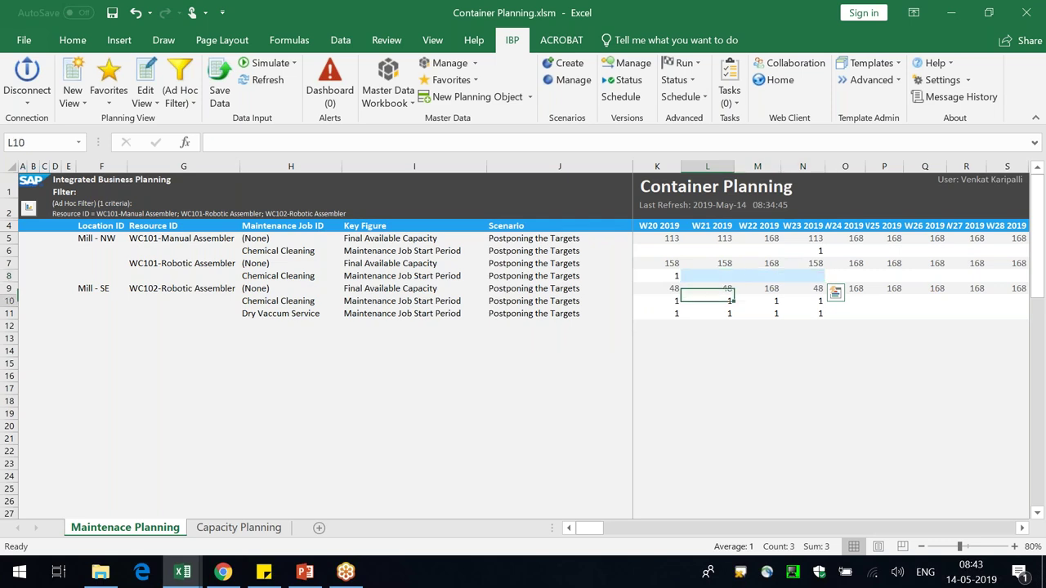
left_click(707, 313)
left_click(660, 301)
left_click_drag(661, 301, 802, 300)
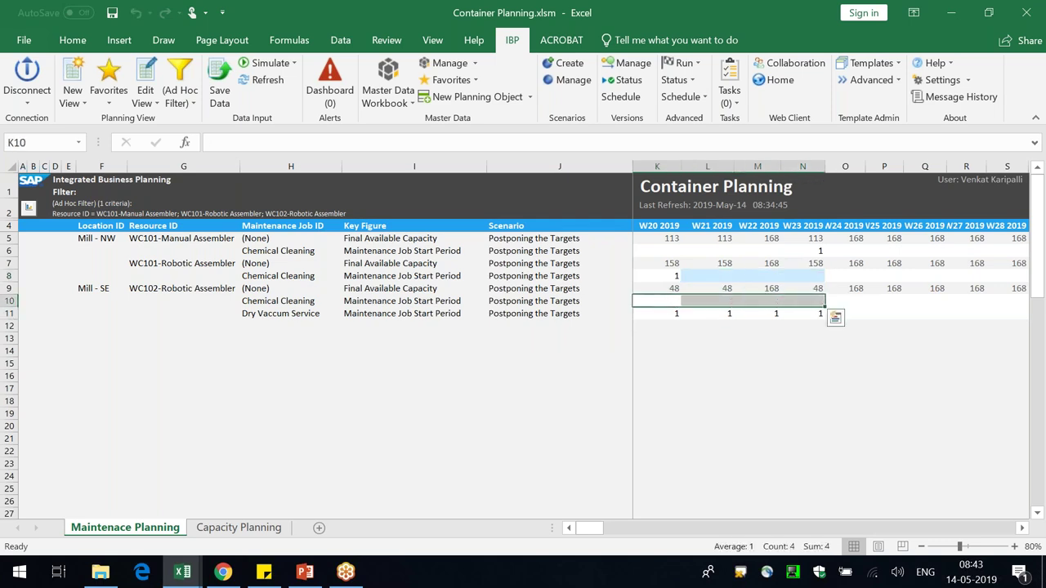
key("Delete")
left_click(661, 313)
left_click(708, 313)
left_click(758, 313)
left_click_drag(707, 313, 802, 313)
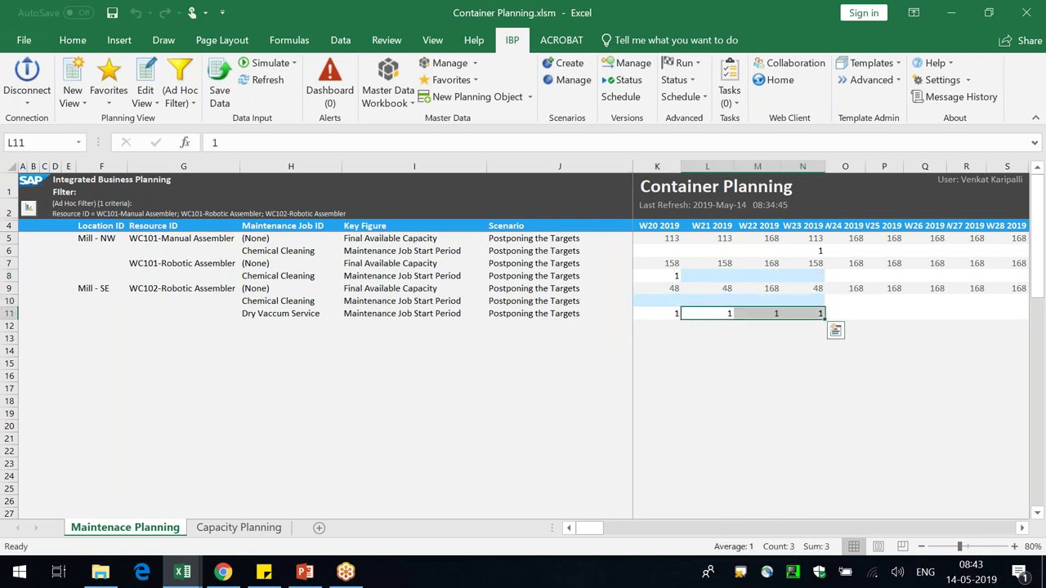
key("Delete")
- Save the key figure changes to the planning system
left_click(223, 81)
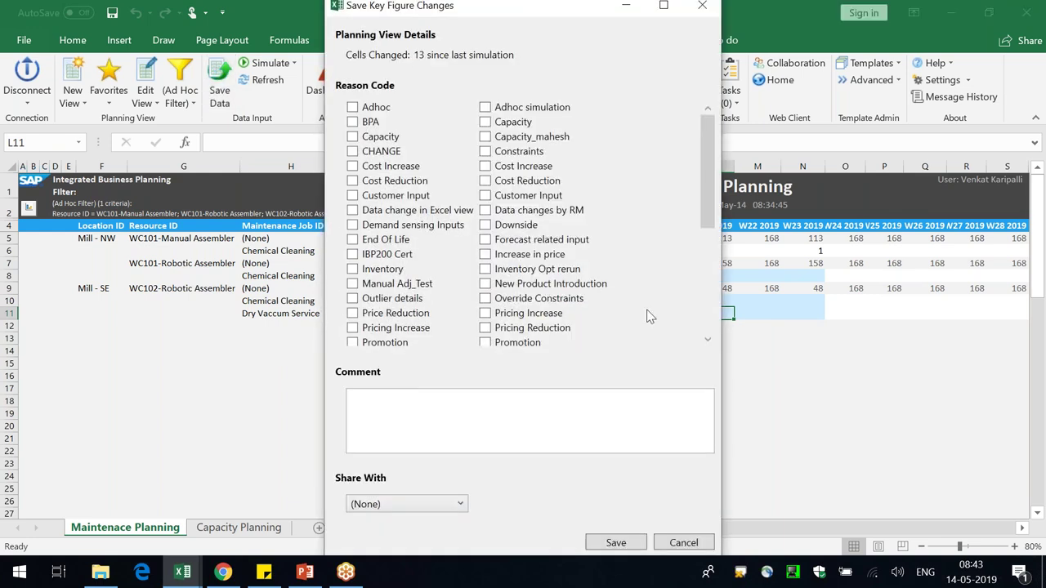
left_click(617, 543)
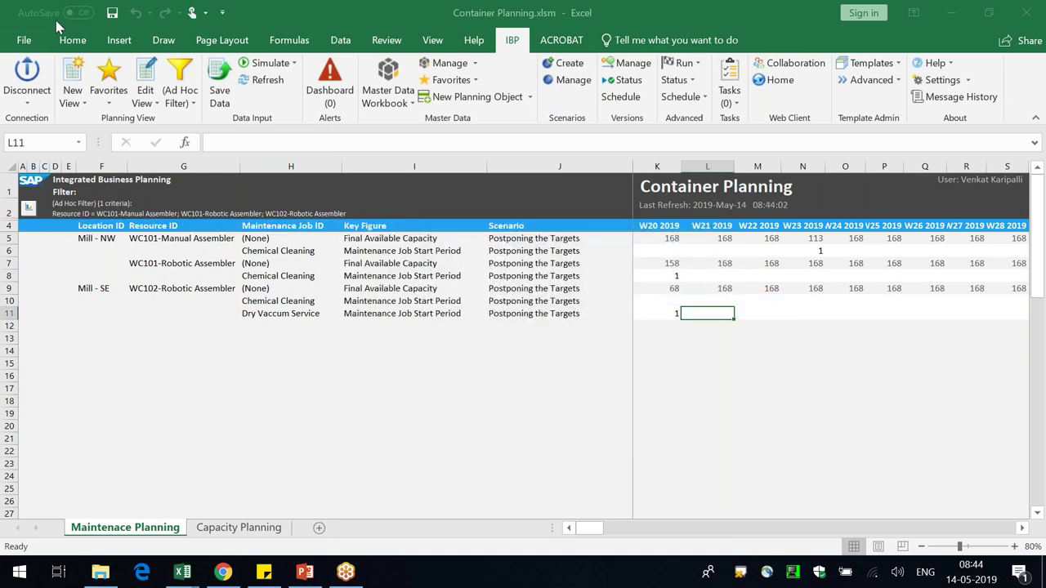
left_click(336, 442)
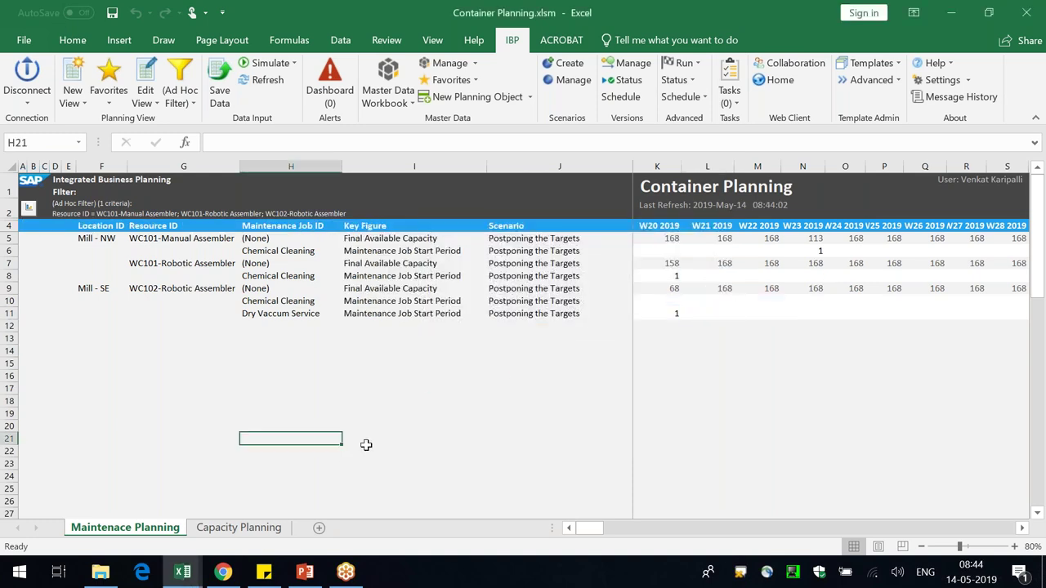
left_click(229, 531)
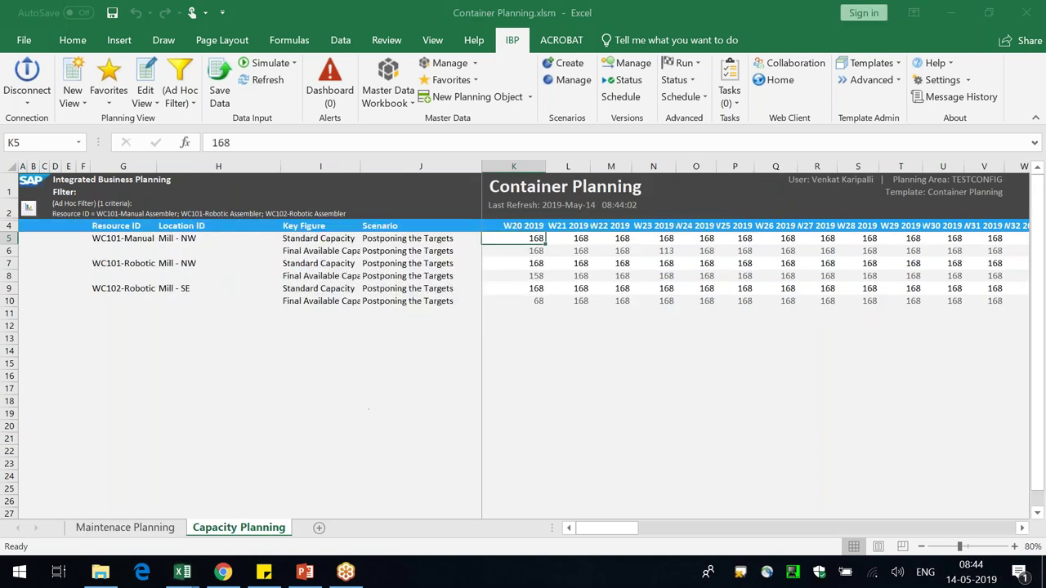
- Widen column I on Capacity Planning and refresh the IBP data
left_click_drag(360, 166, 375, 166)
left_click(639, 361)
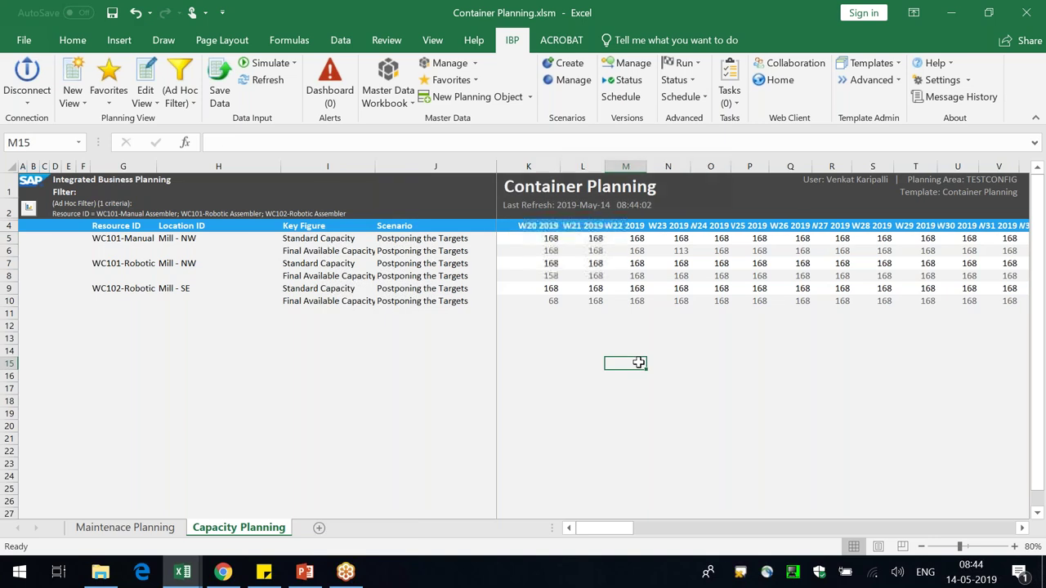
left_click(270, 81)
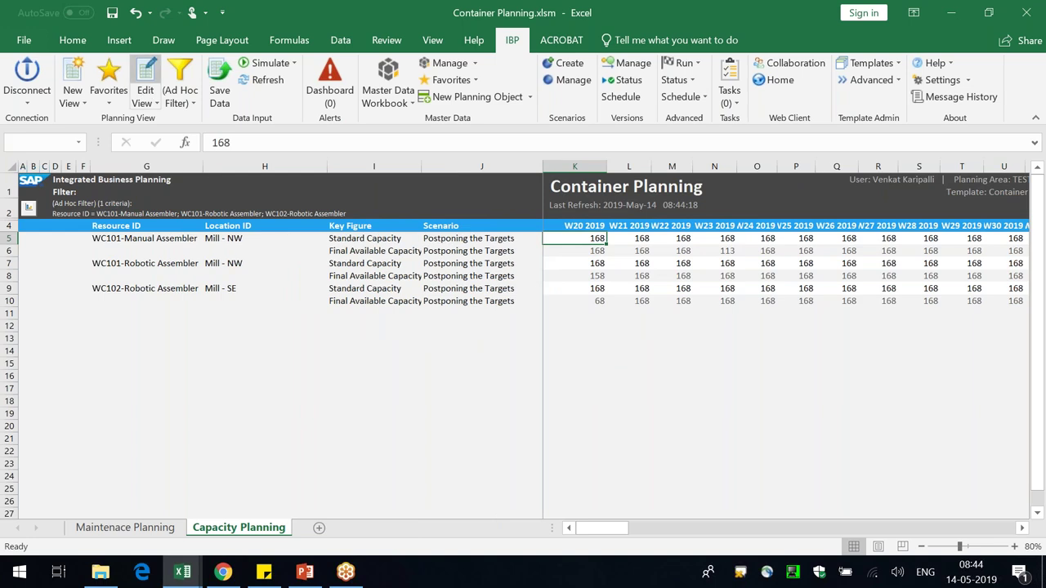
left_click(144, 74)
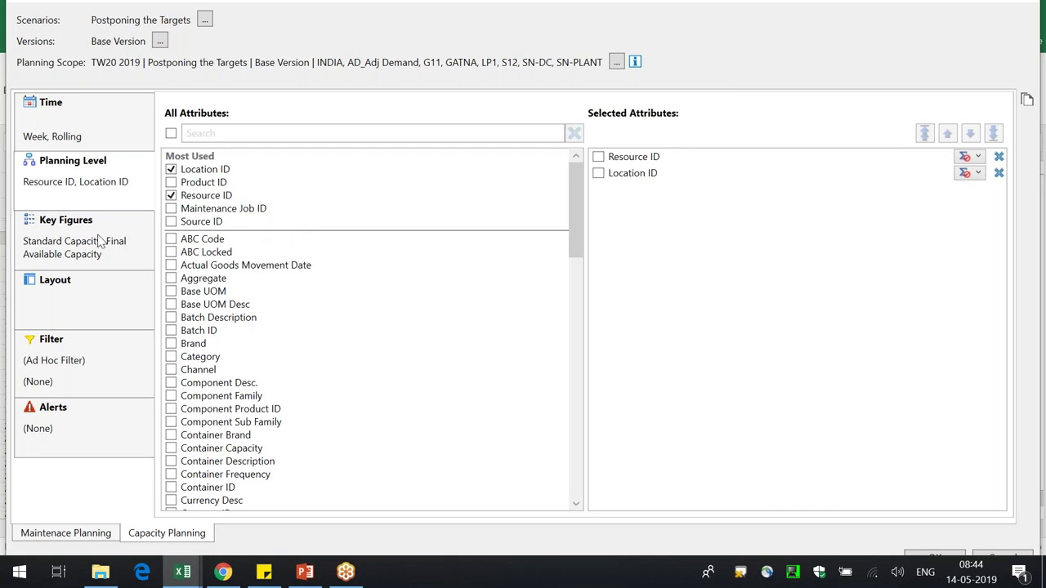
- Remove Standard Capacity from the view's key figures
left_click(98, 238)
left_click(999, 155)
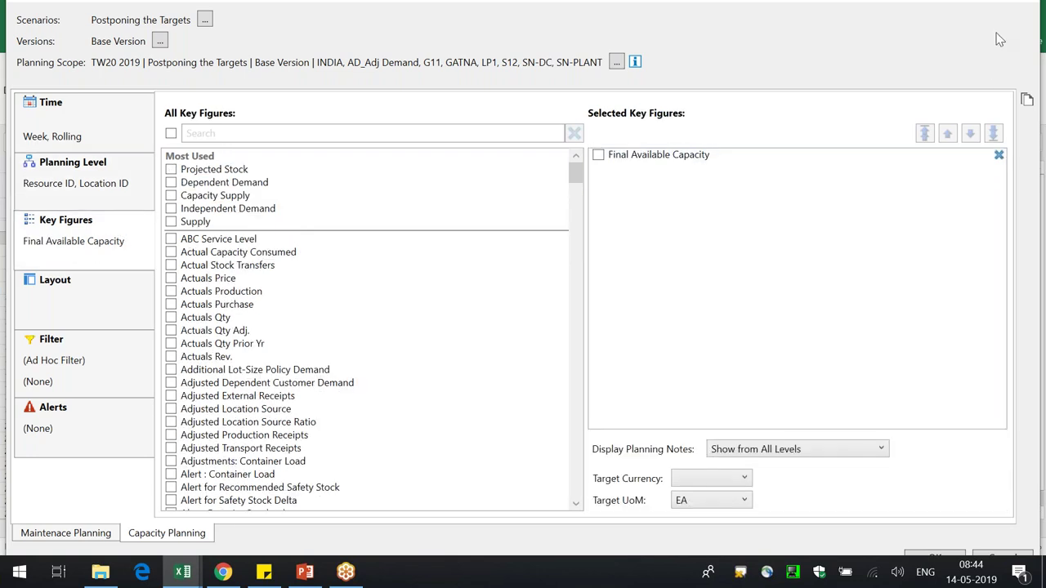
key("super+Up")
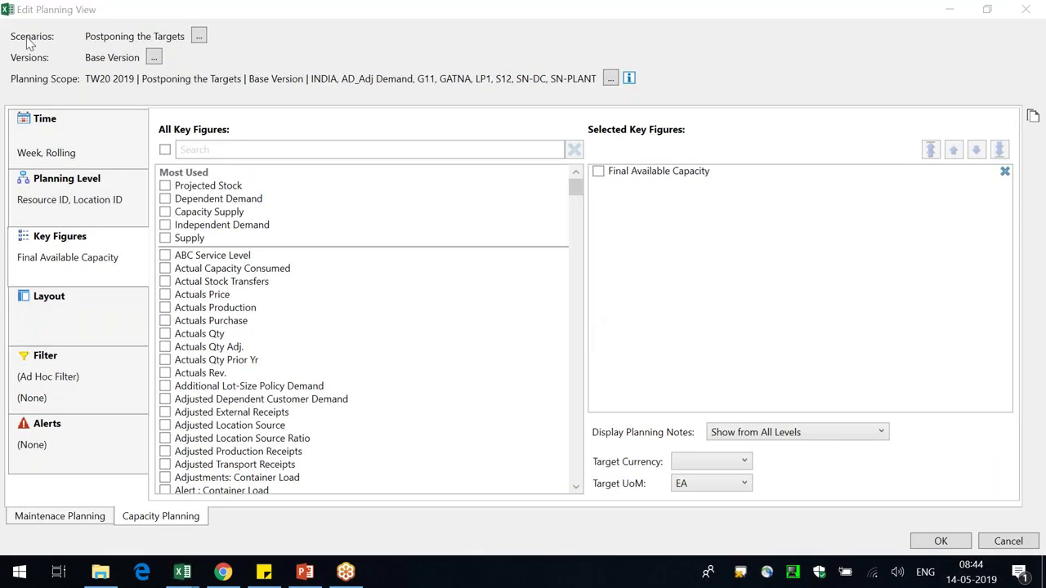
- Add Meeting the Targets and Baseline to the view's scenarios and apply
left_click(200, 37)
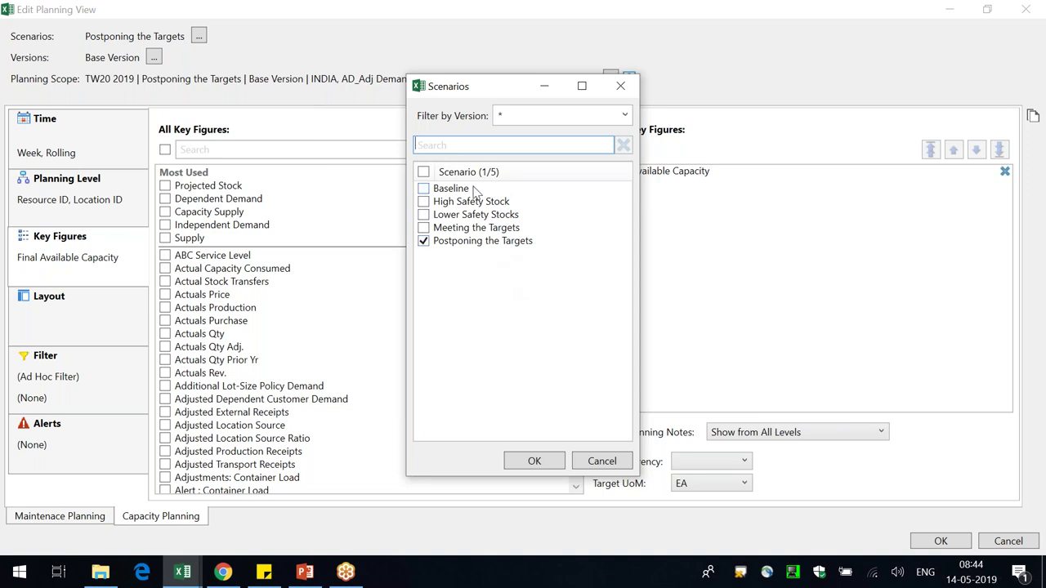
mouse_move(466, 208)
left_click(463, 229)
left_click(454, 190)
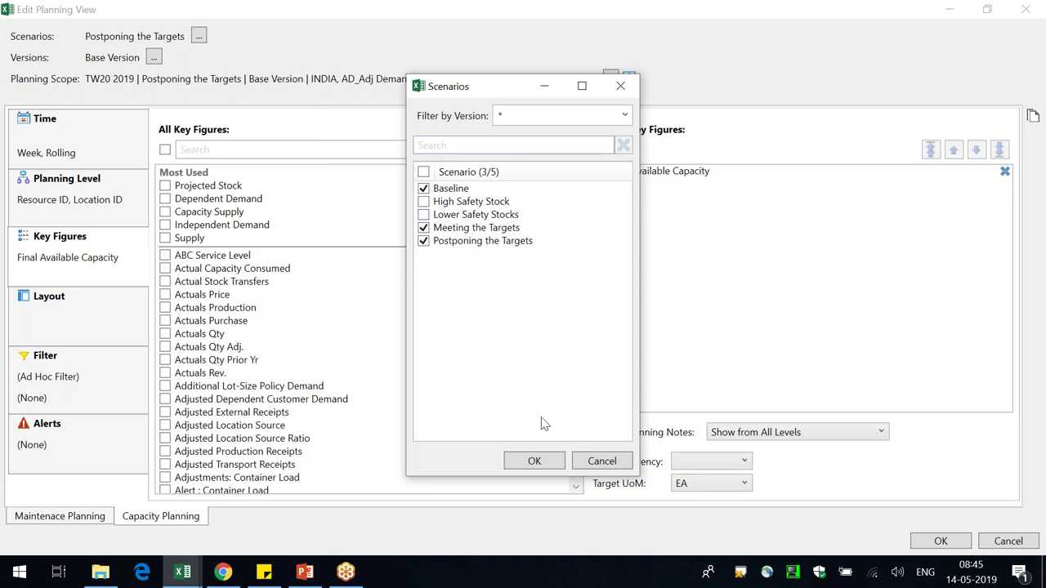
left_click(533, 461)
left_click(940, 542)
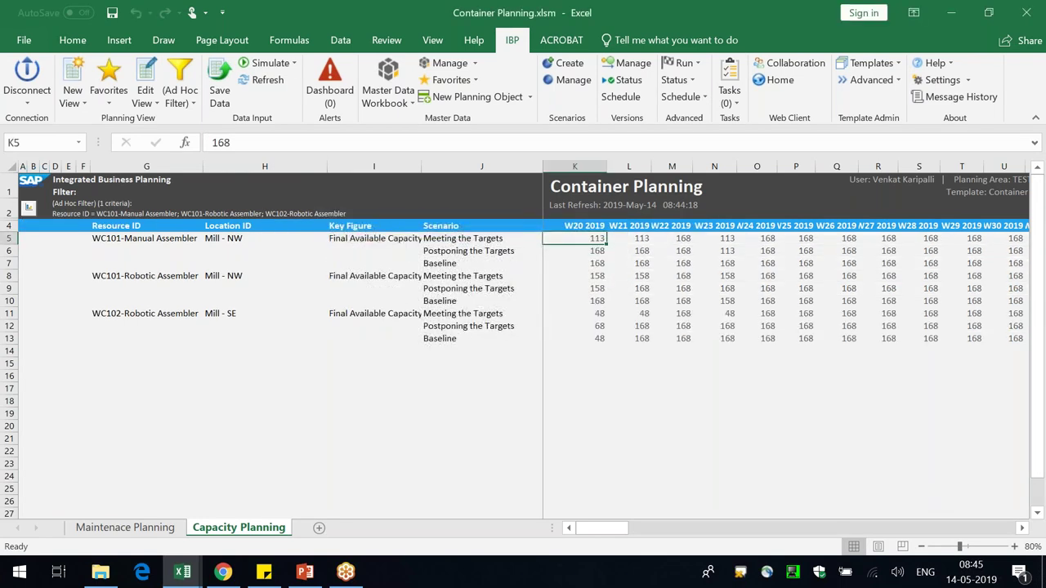
- Widen column I and compare Mill - SE and robotic assembler values across scenarios
left_click_drag(422, 166, 447, 166)
left_click(641, 426)
left_click(520, 238)
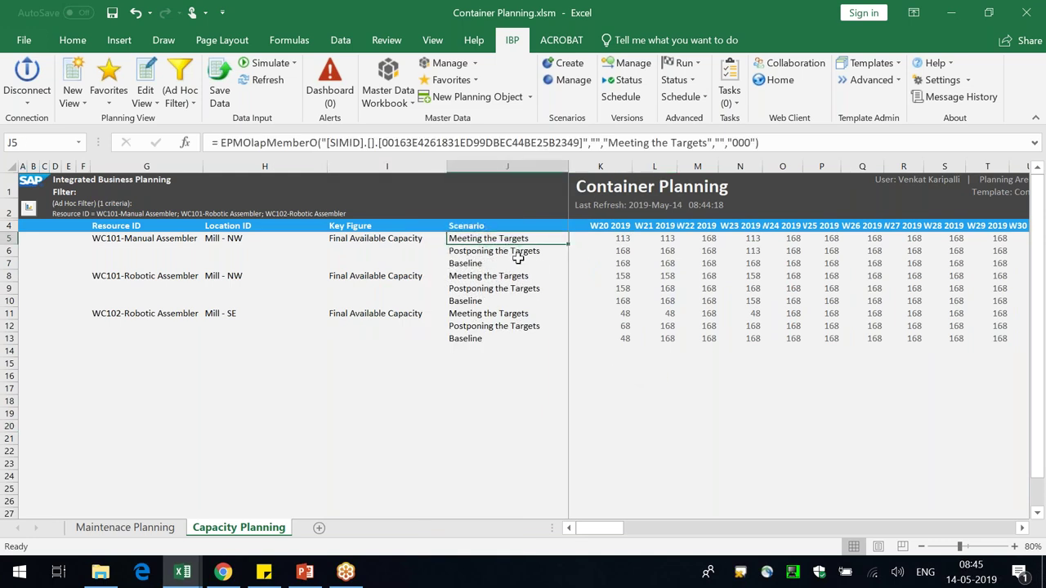
left_click_drag(518, 316, 621, 338)
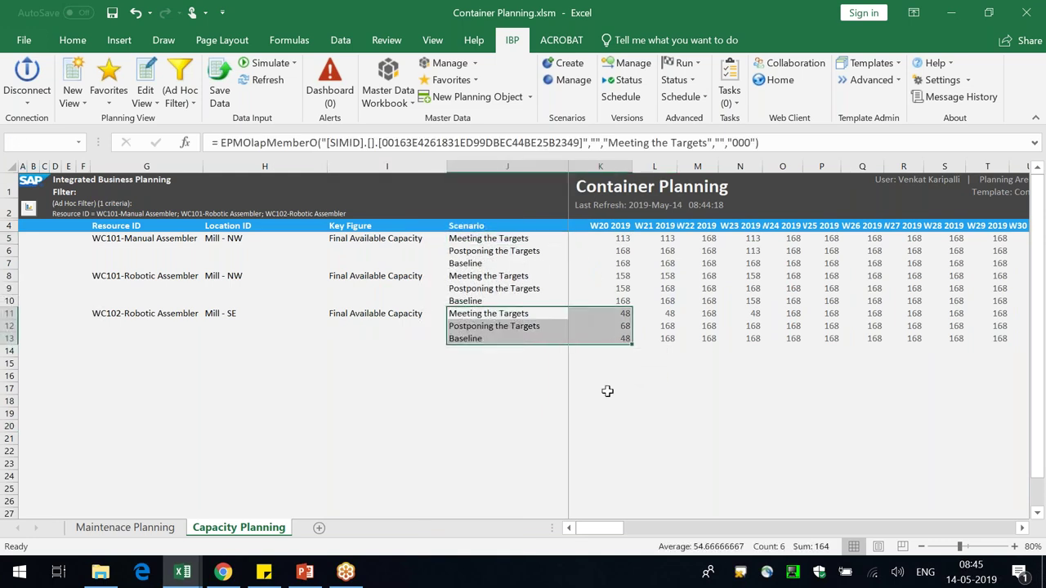
left_click(602, 413)
left_click(496, 340)
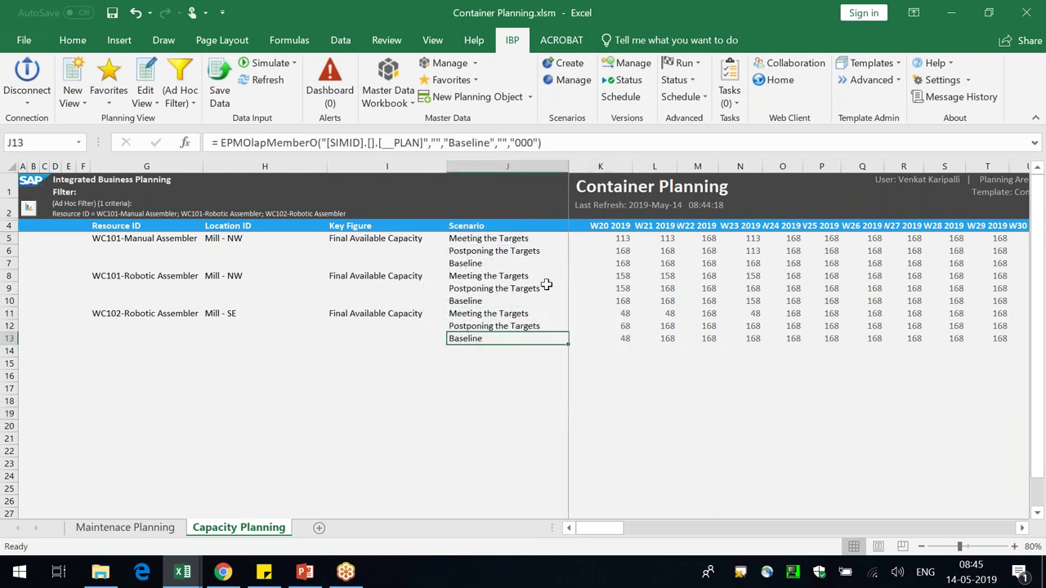
left_click_drag(423, 272, 523, 300)
left_click(563, 360)
- Check W20 Final Available Capacity for Meeting the Targets, Postponing the Targets and Baseline
left_click(406, 237)
left_click(500, 240)
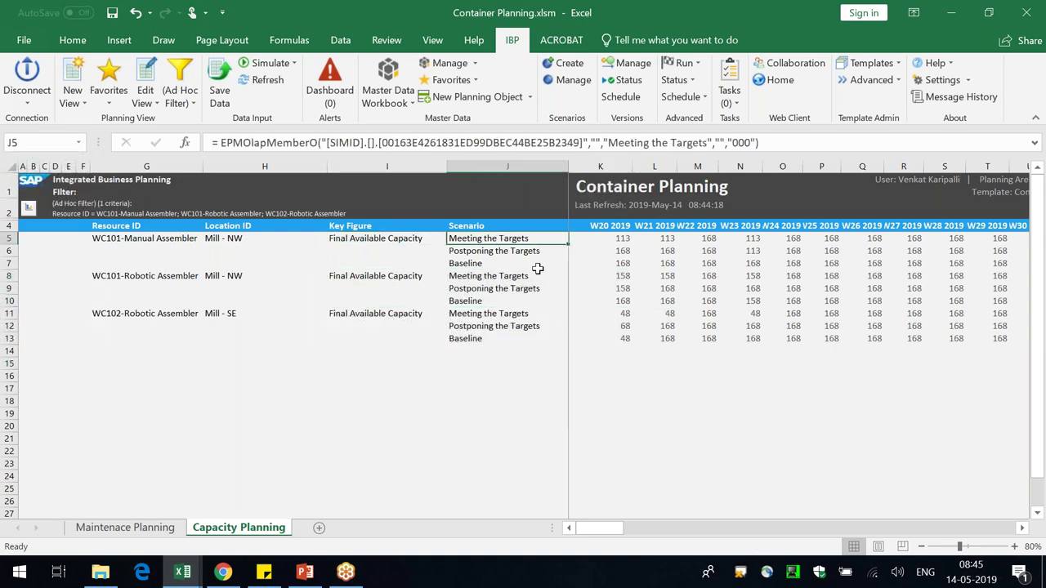
left_click(618, 238)
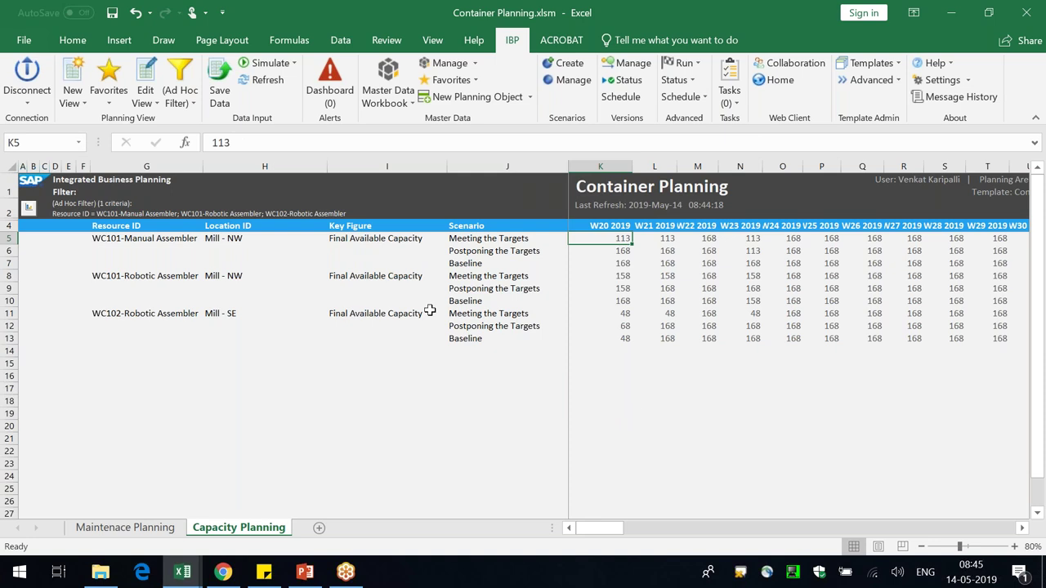
left_click(484, 252)
left_click(623, 251)
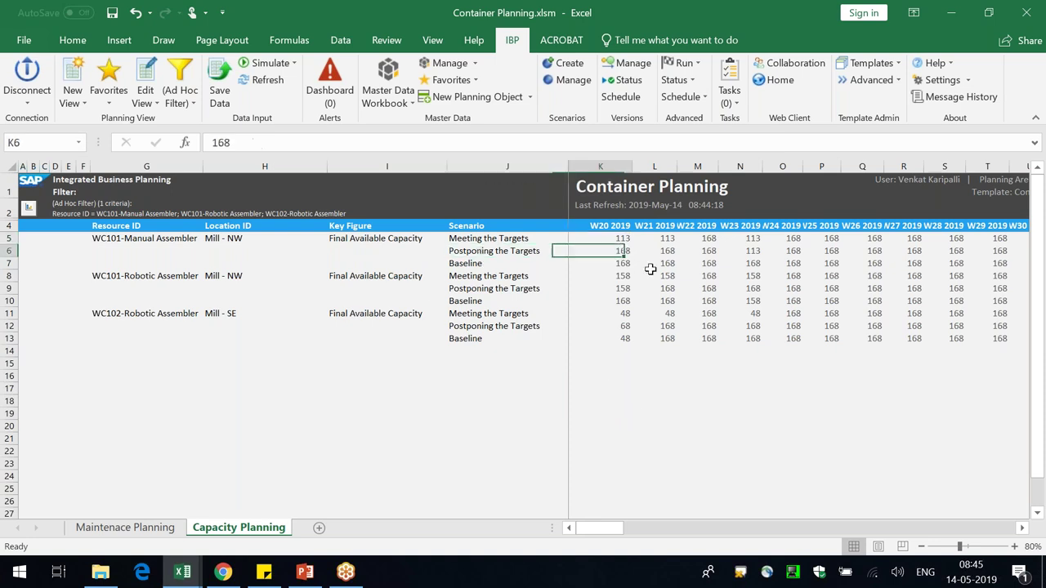
left_click_drag(502, 266, 596, 267)
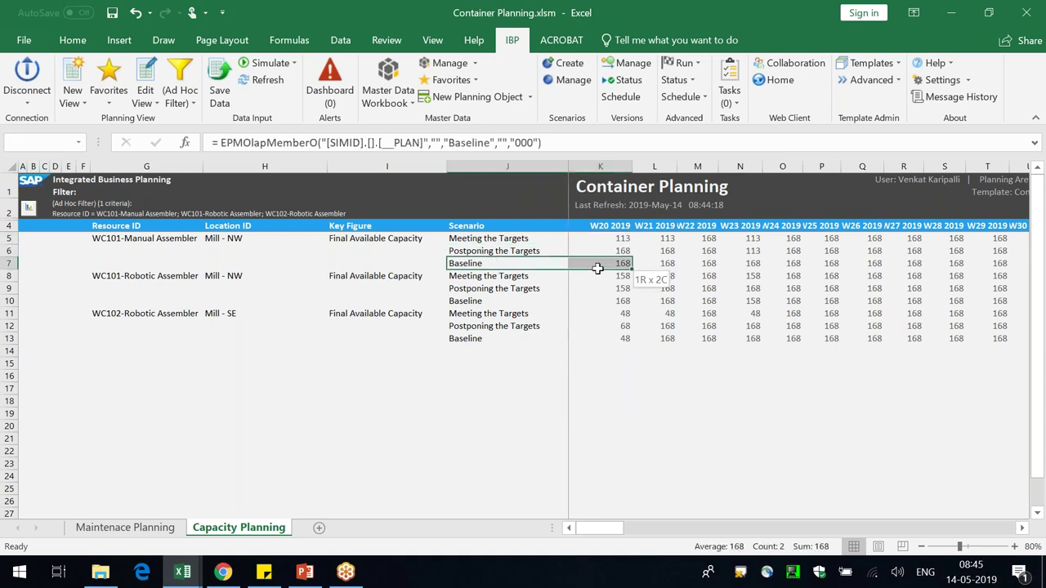
left_click(585, 441)
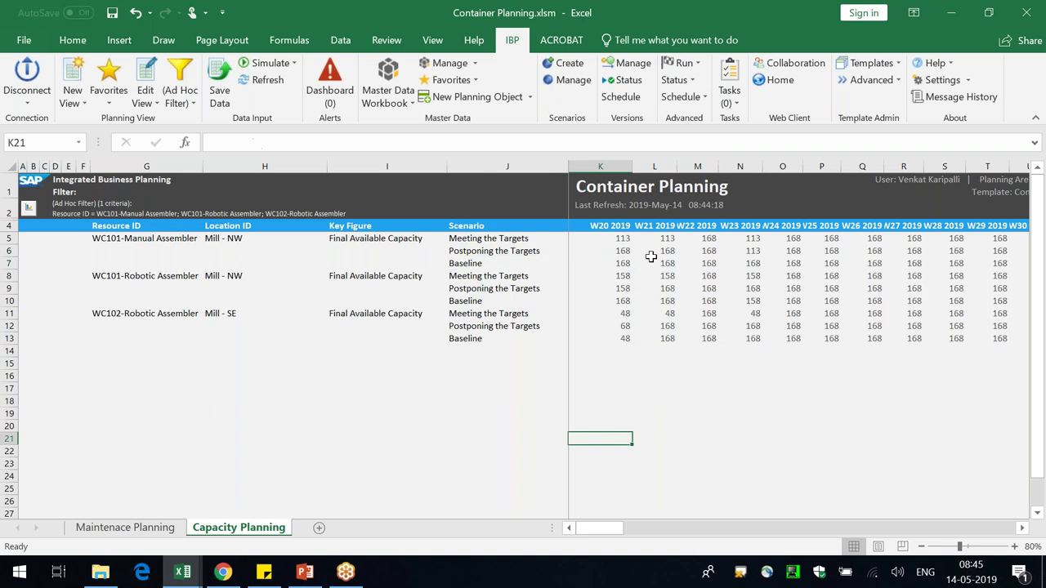
- Adjust column K's width and narrow column H
left_click_drag(633, 167, 701, 166)
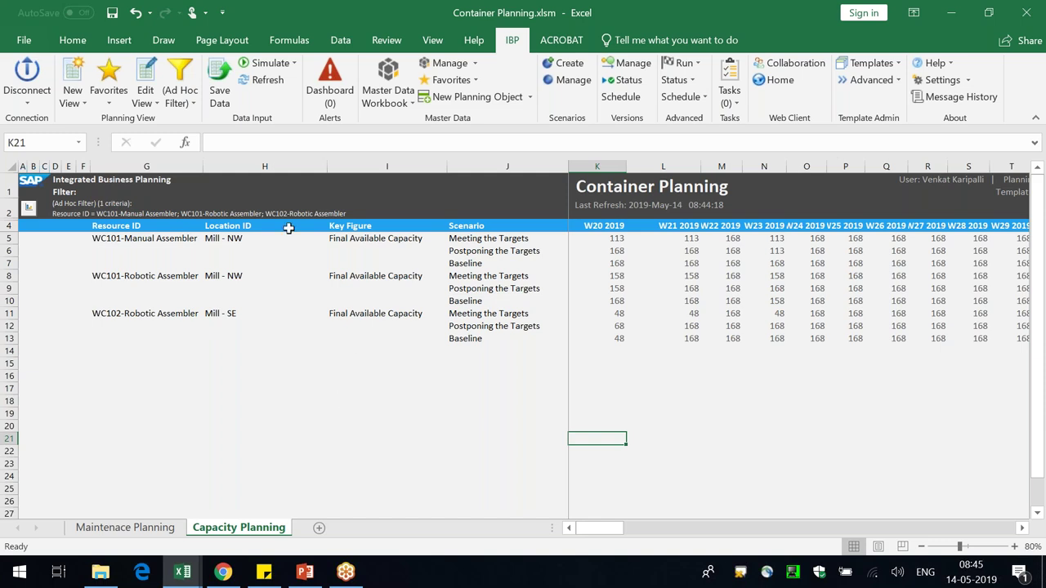
left_click_drag(327, 167, 289, 167)
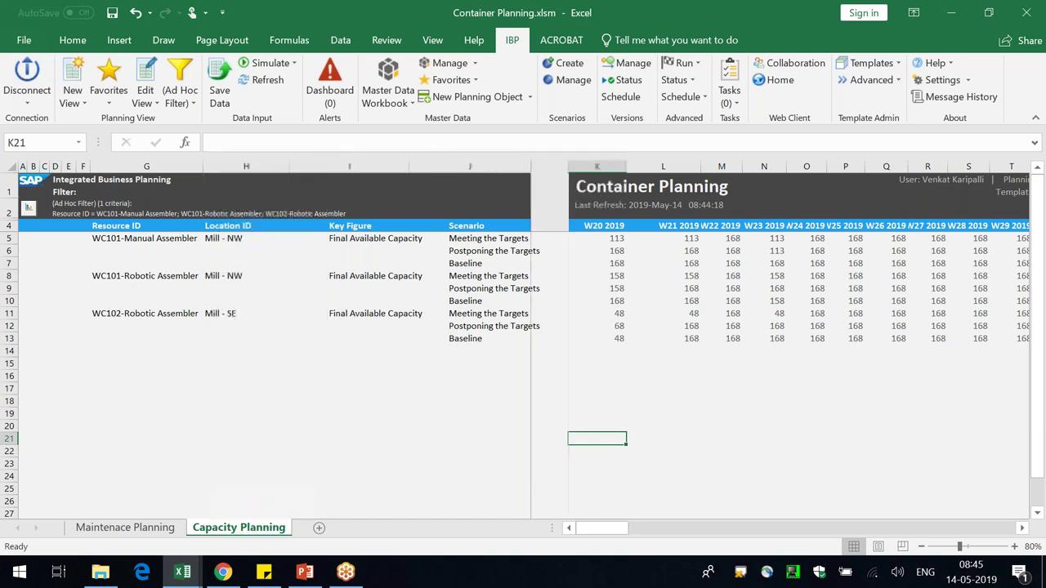
left_click(349, 401)
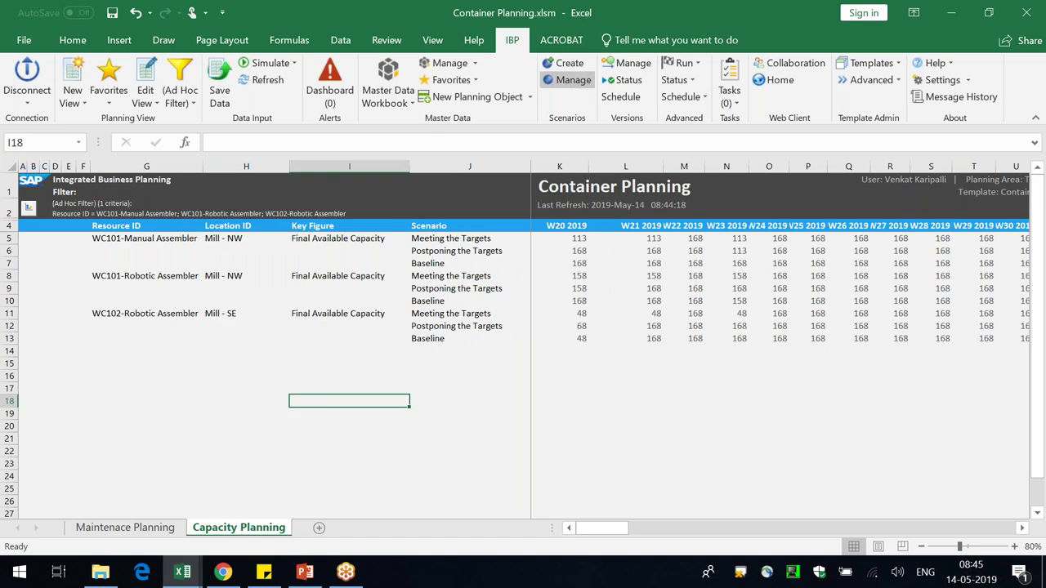
left_click(572, 80)
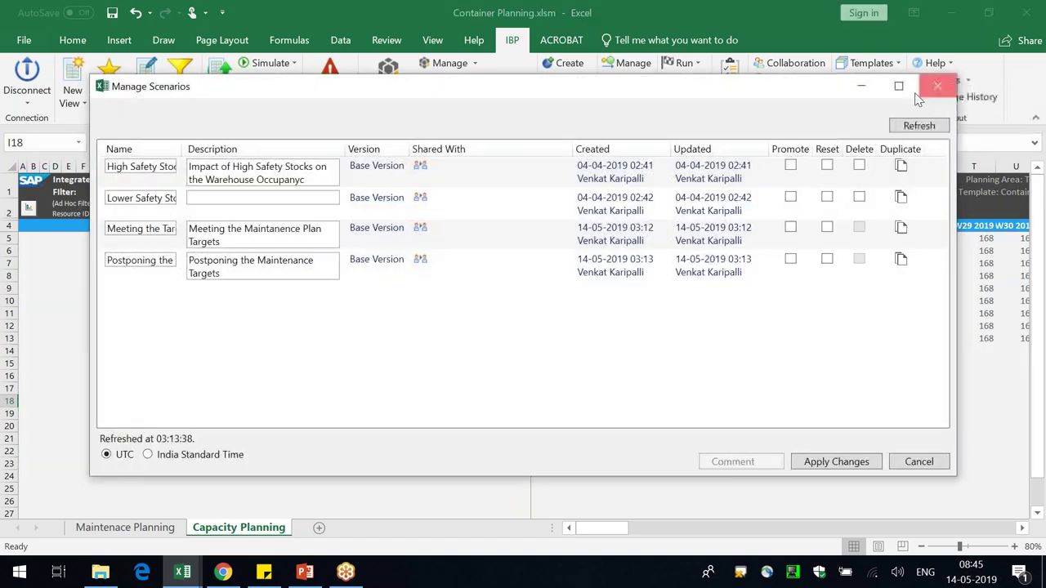
left_click(896, 85)
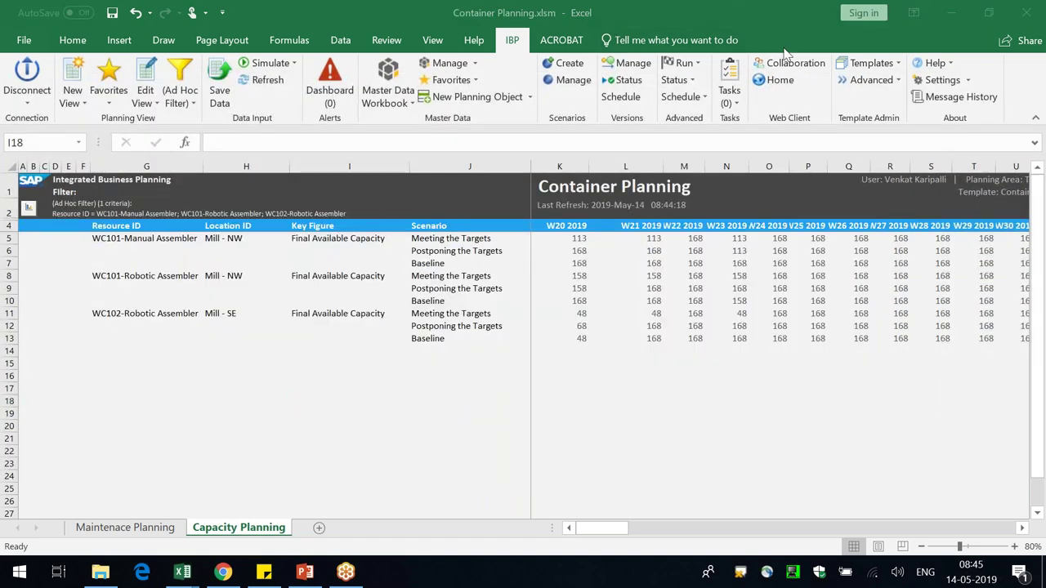
left_click(573, 79)
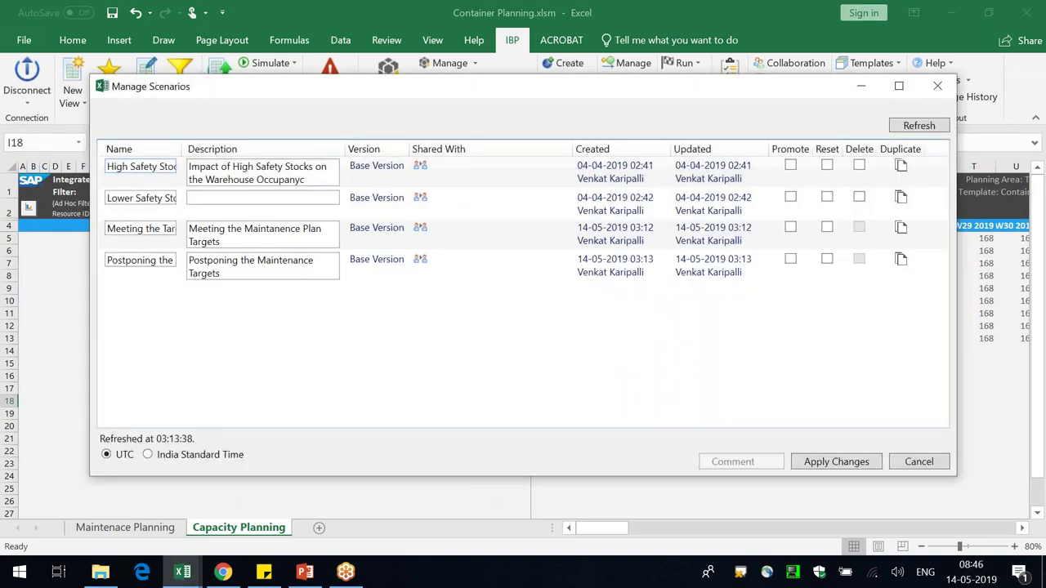
left_click_drag(184, 151, 285, 151)
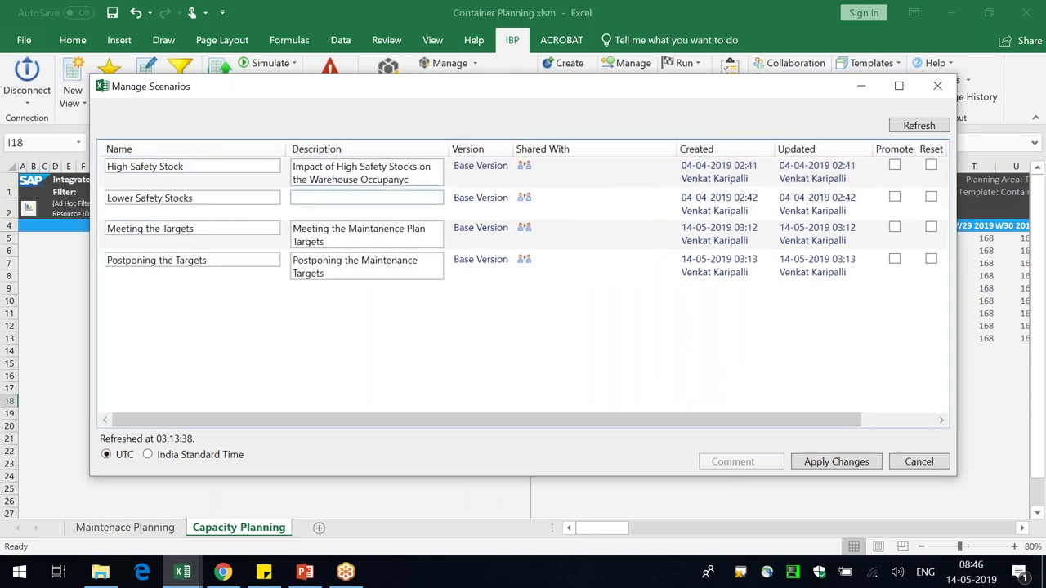
left_click(899, 86)
left_click(72, 149)
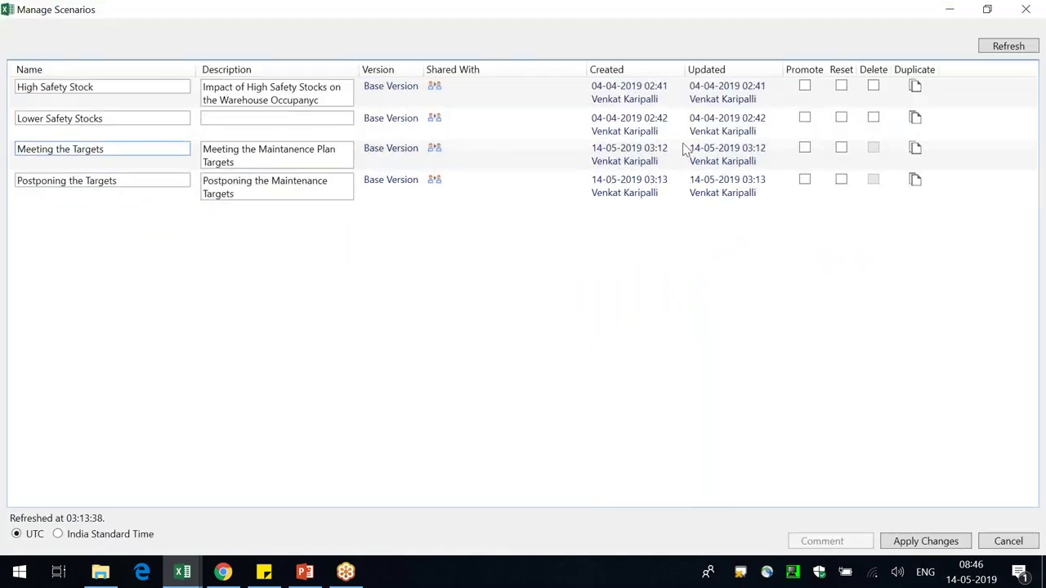
left_click(58, 180)
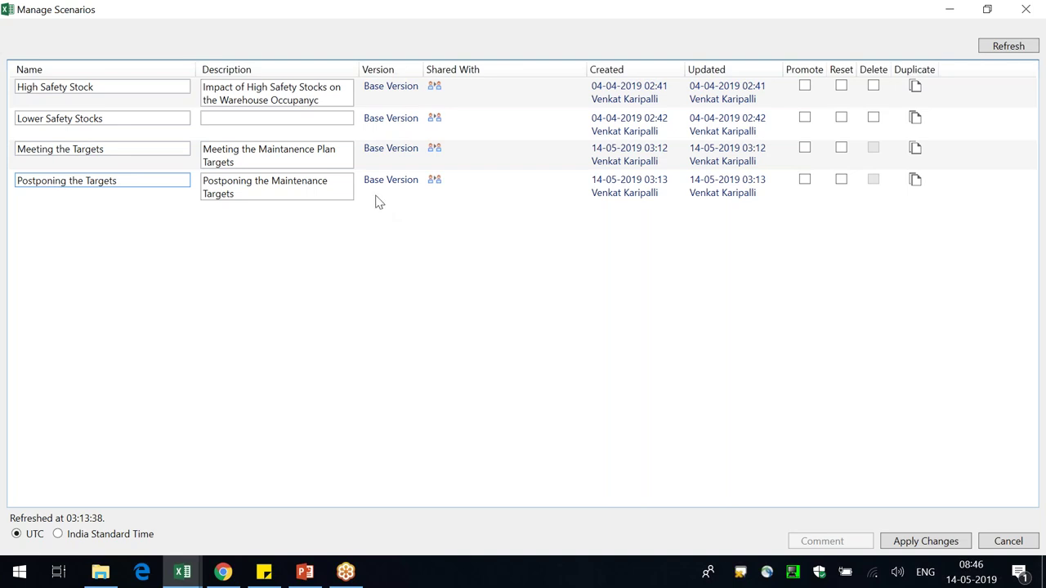
left_click(264, 194)
left_click(435, 150)
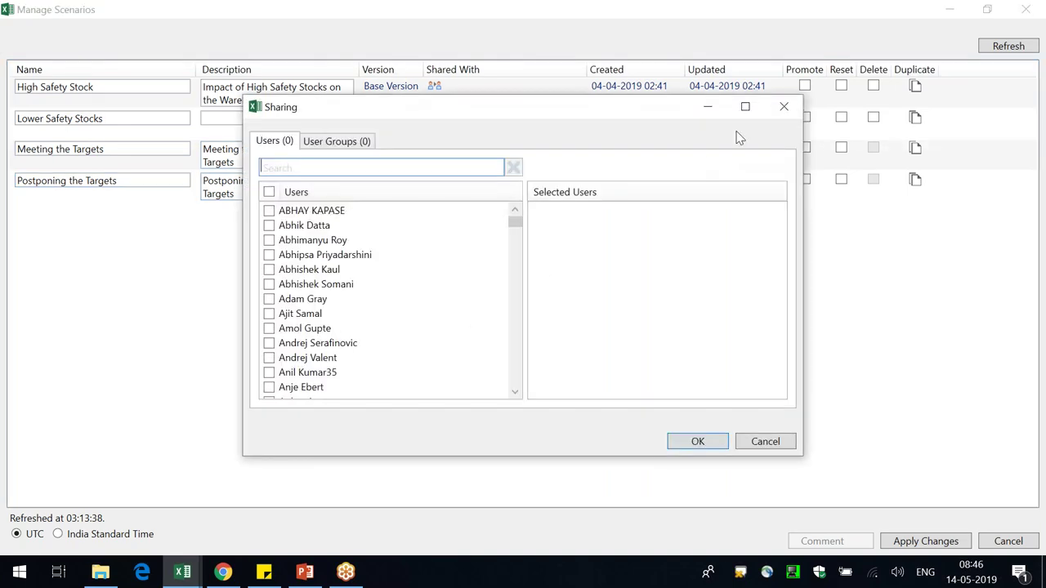
left_click(783, 106)
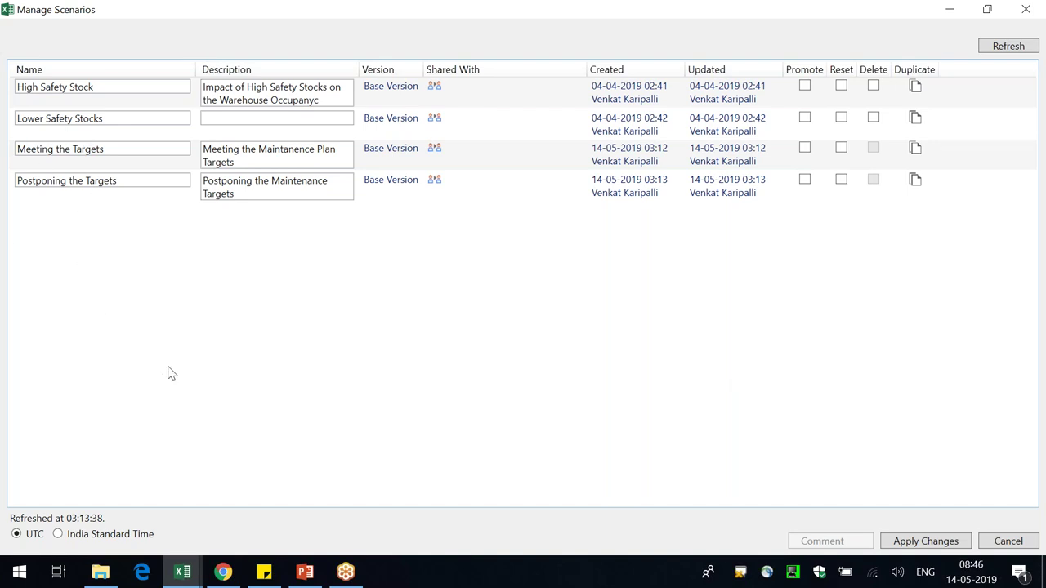
left_click(1026, 9)
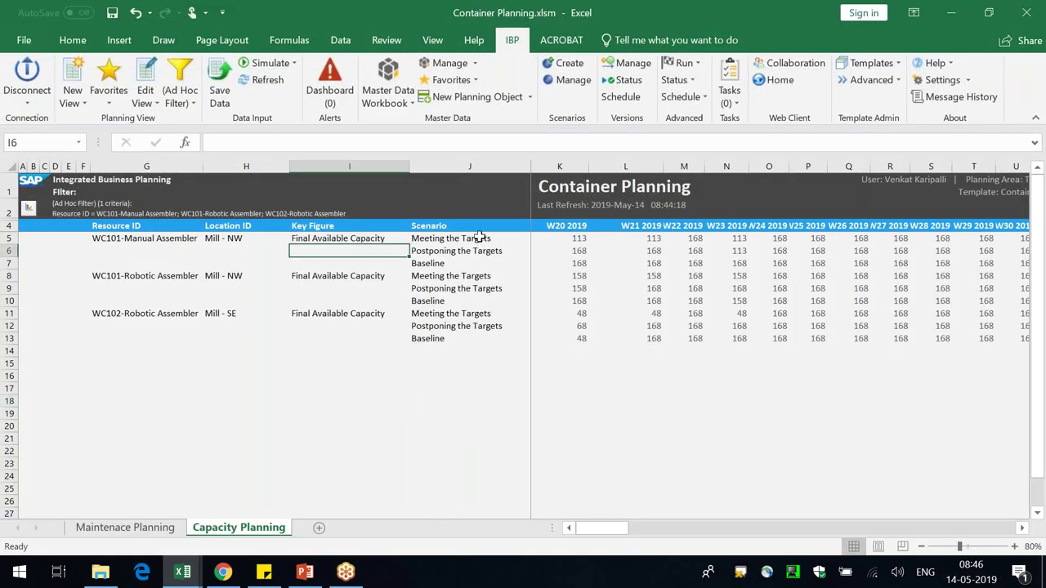
- Widen column G while checking the scenario names in J5:J9
left_click_drag(476, 237, 474, 290)
left_click(479, 390)
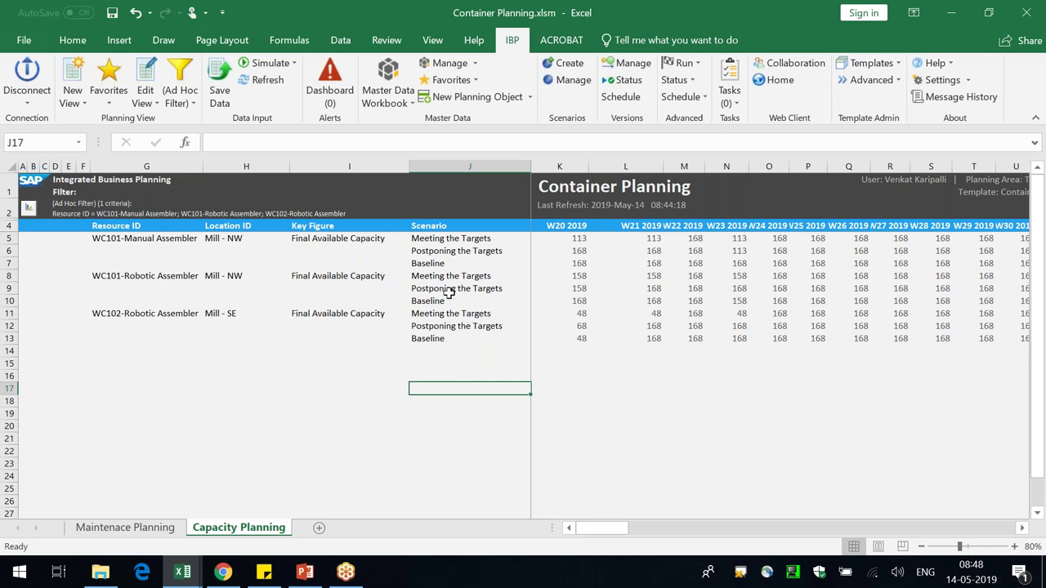
left_click(339, 238)
left_click_drag(204, 170, 214, 169)
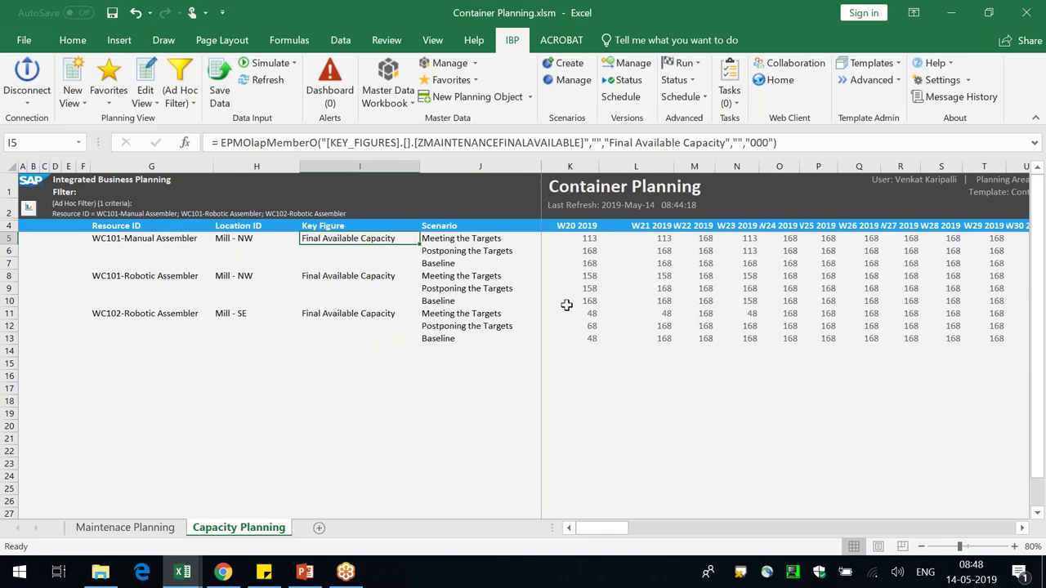
left_click(476, 263)
left_click(361, 244)
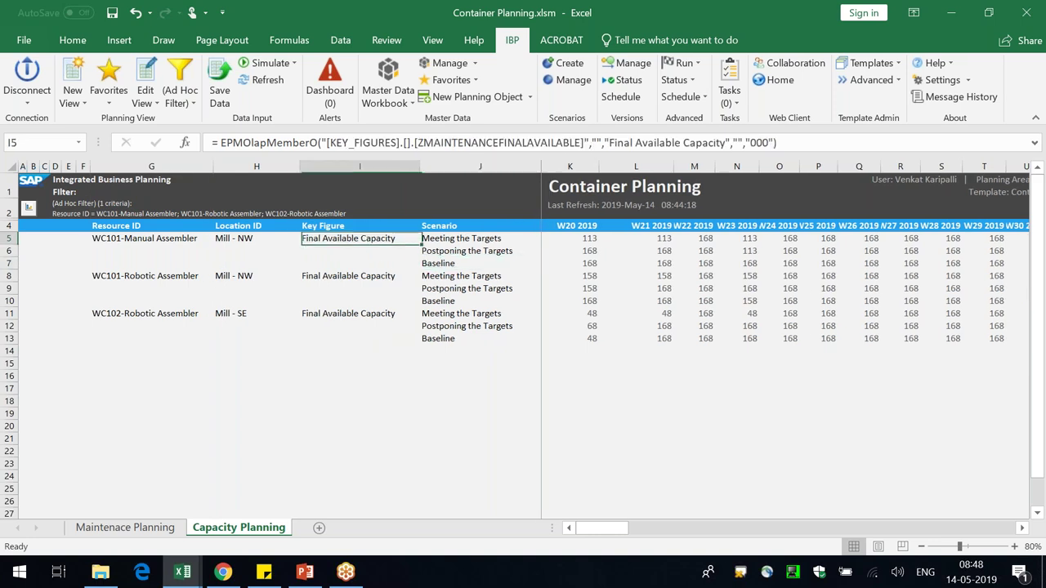
left_click(462, 438)
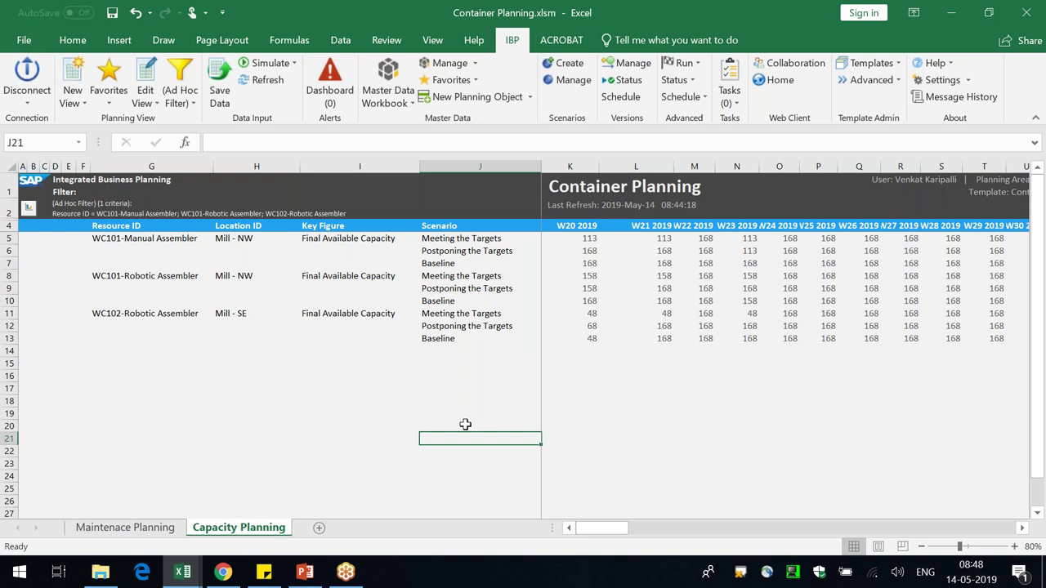
- Tick Promote for Meeting the Targets in Manage Scenarios and apply the change
left_click(562, 81)
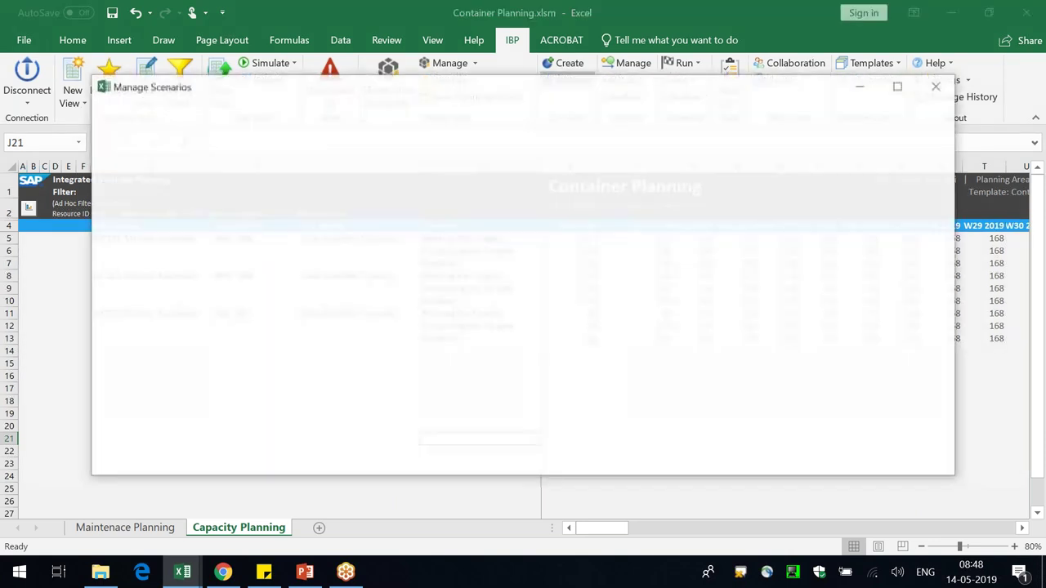
left_click_drag(568, 98, 575, 367)
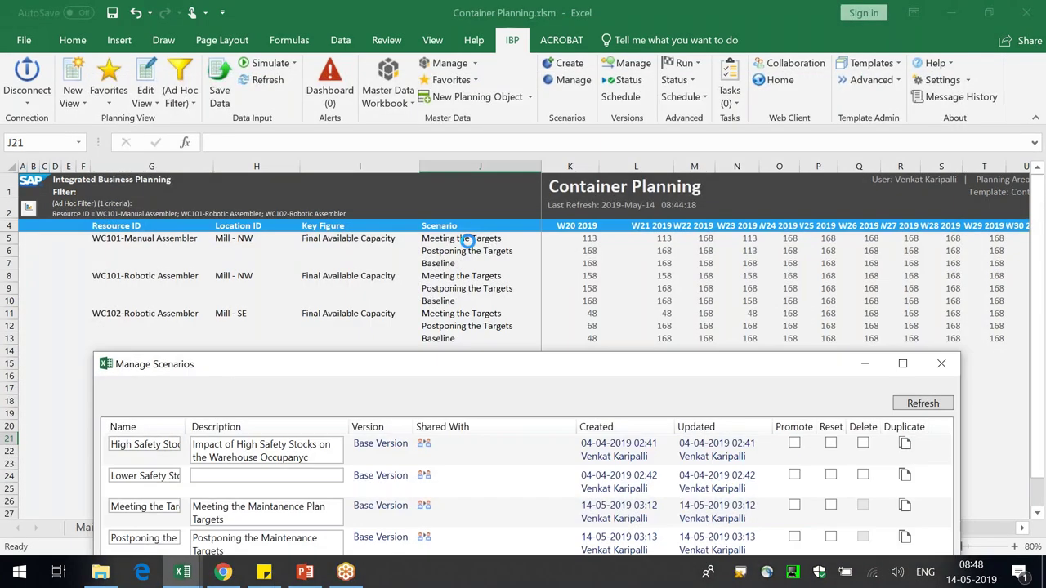
left_click_drag(515, 360, 552, 110)
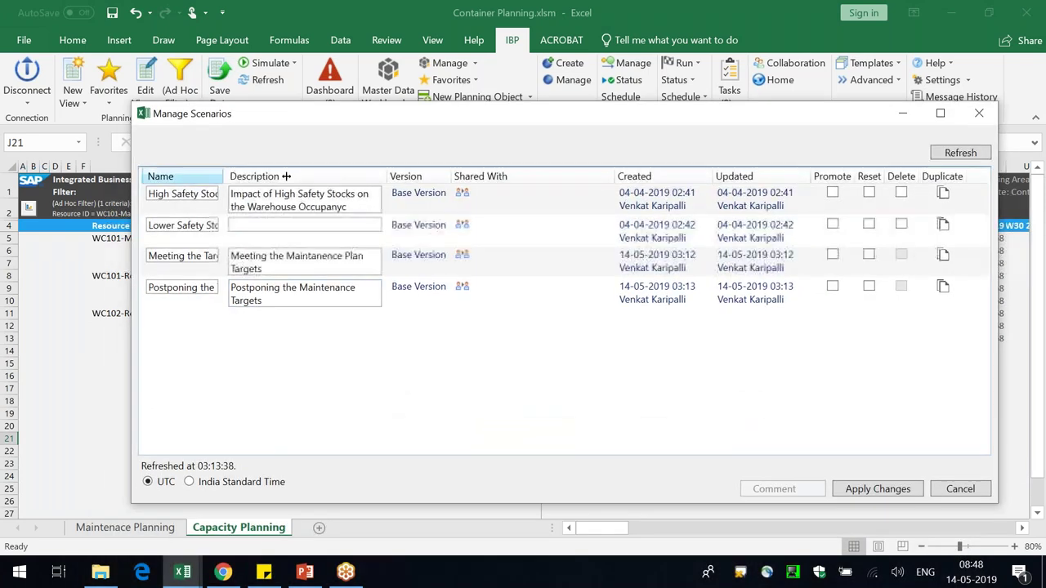
left_click_drag(223, 172, 326, 173)
left_click_drag(831, 452, 907, 452)
left_click(854, 258)
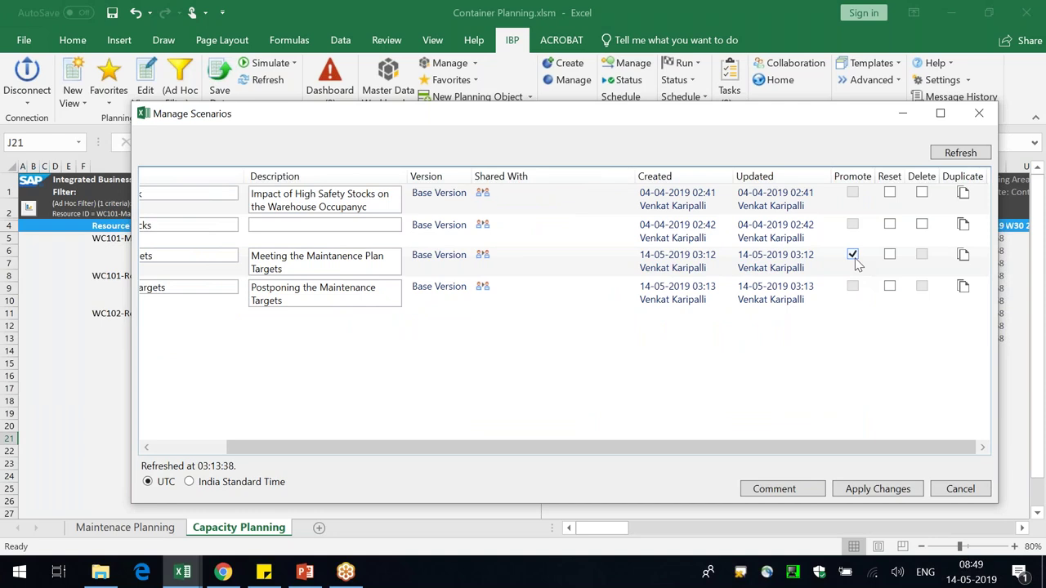
left_click_drag(497, 450, 412, 452)
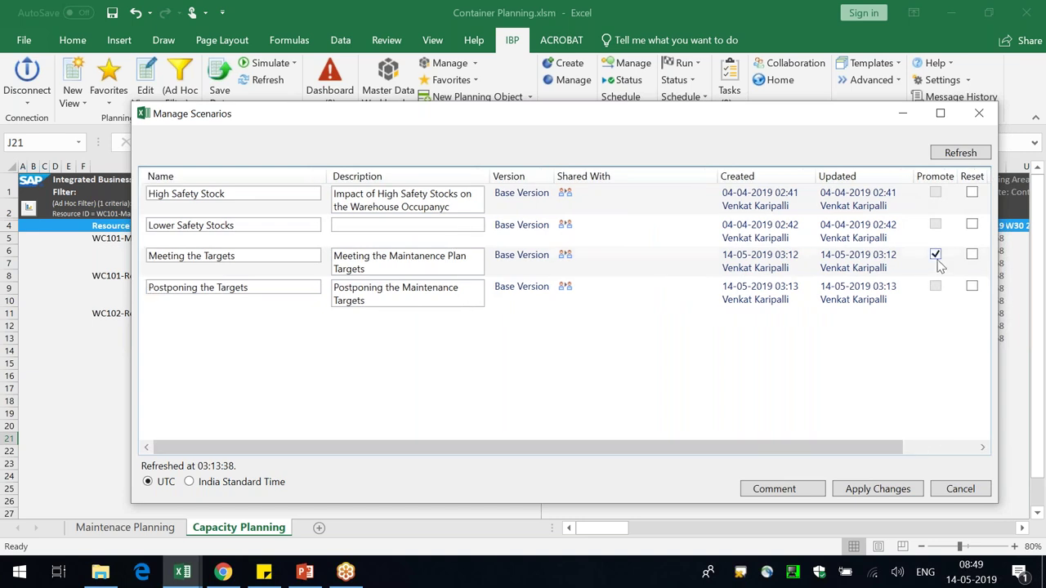
left_click(874, 489)
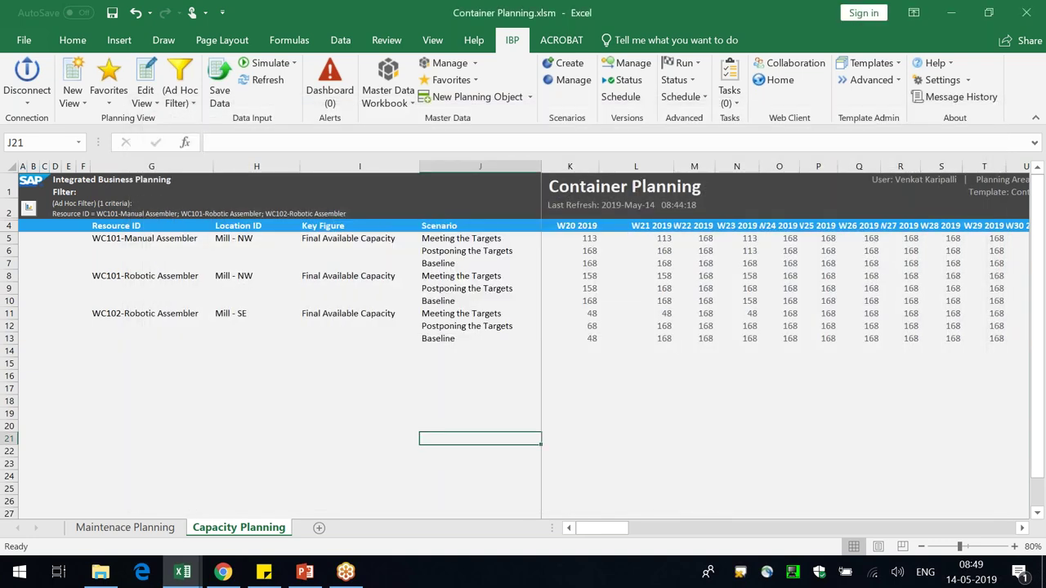
- Refresh the view and compare Baseline W20 values against Meeting the Targets
left_click(263, 79)
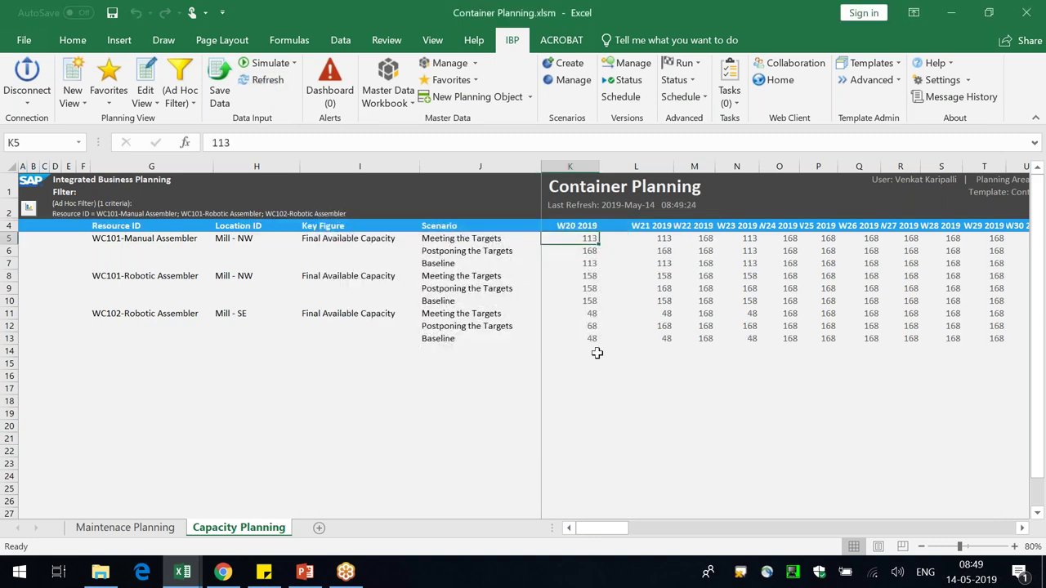
left_click(504, 266)
left_click_drag(600, 264, 579, 264)
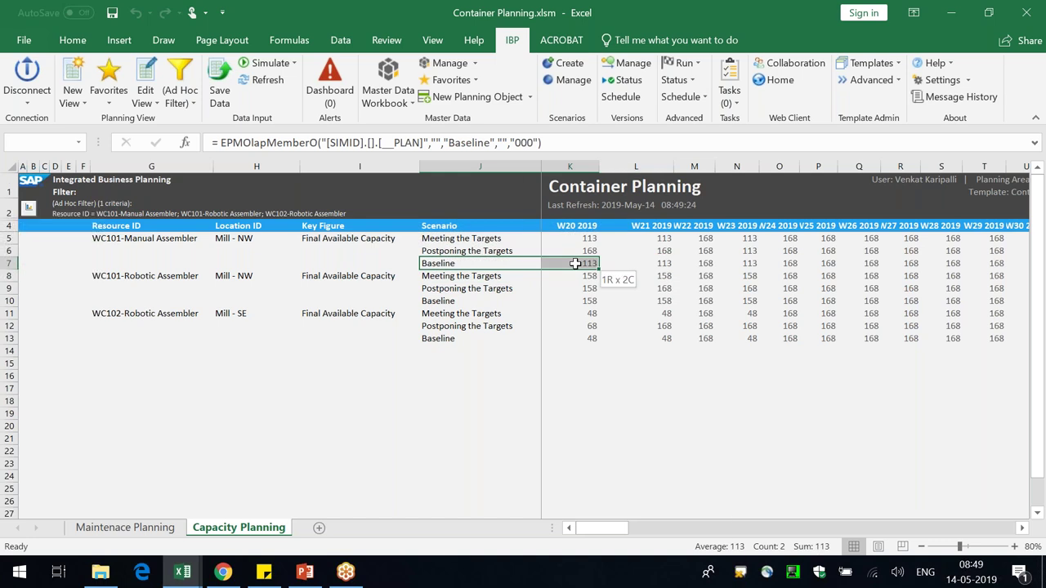
left_click_drag(450, 237, 581, 244)
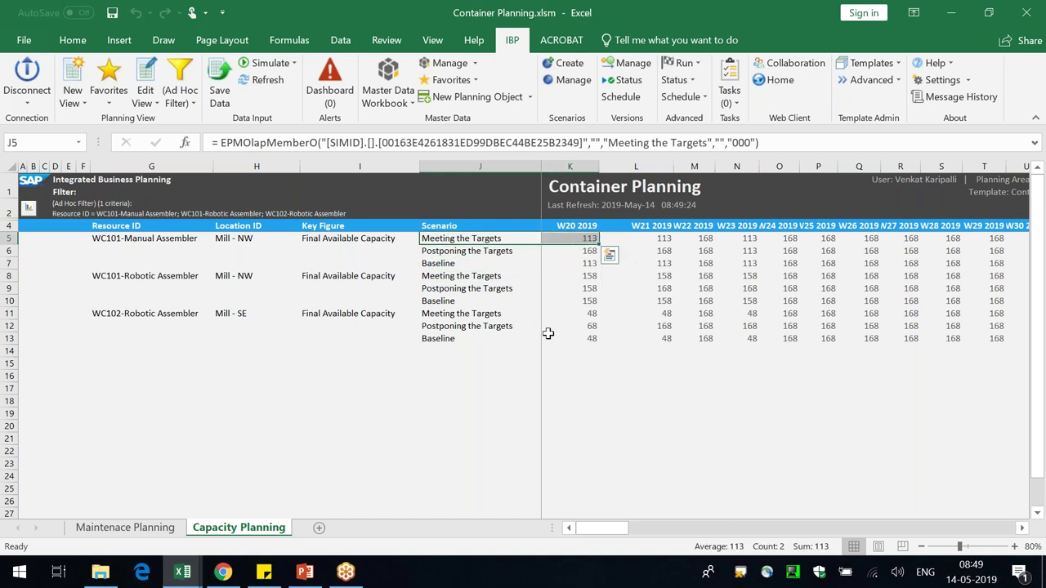
left_click_drag(493, 278, 567, 278)
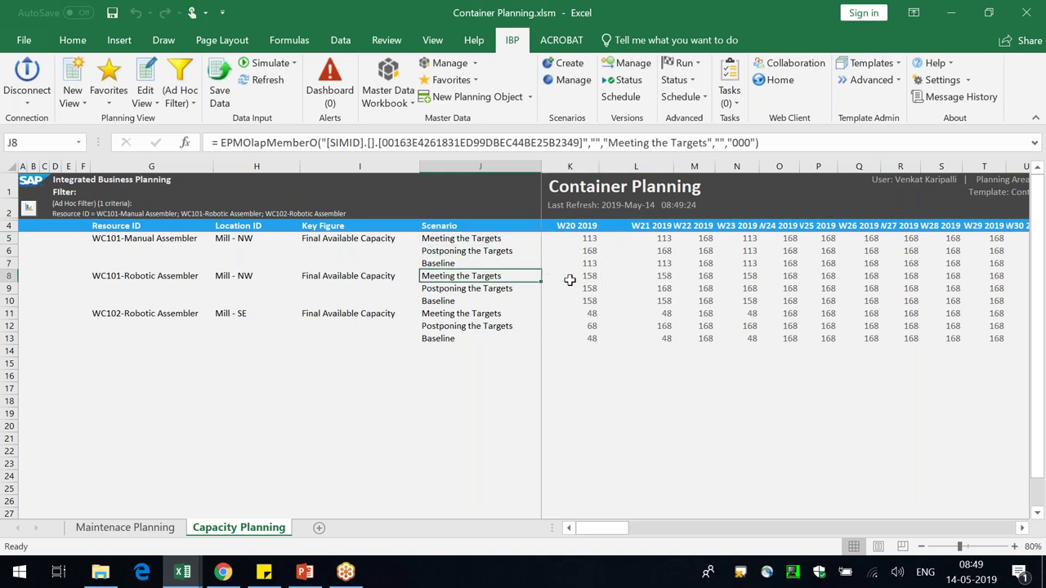
left_click(569, 276)
left_click_drag(467, 301, 584, 301)
left_click(584, 301)
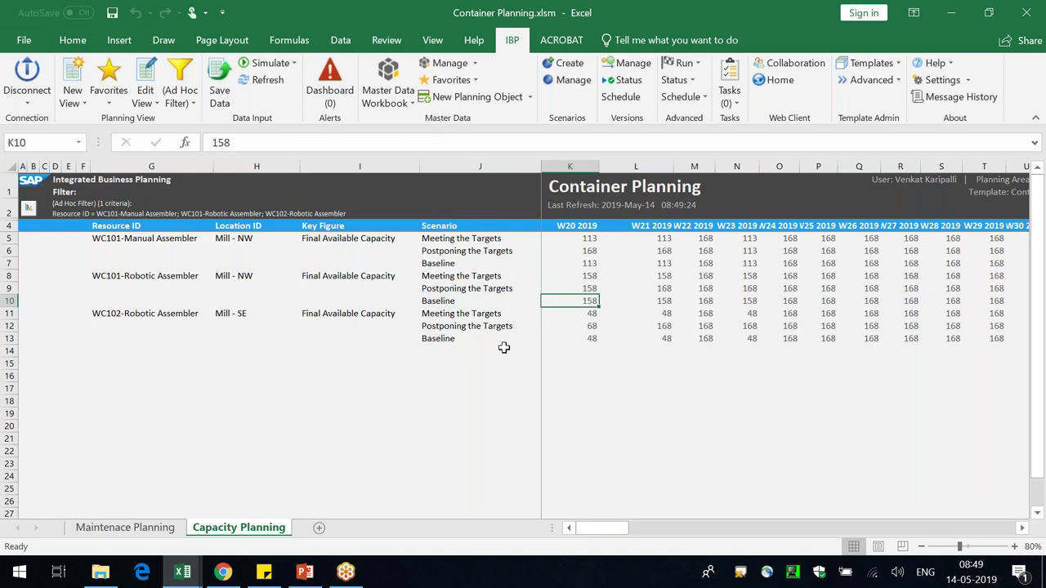
left_click(534, 404)
- Compare Postponing the Targets and Baseline rows 12–13 in W20 and W21
left_click(458, 302)
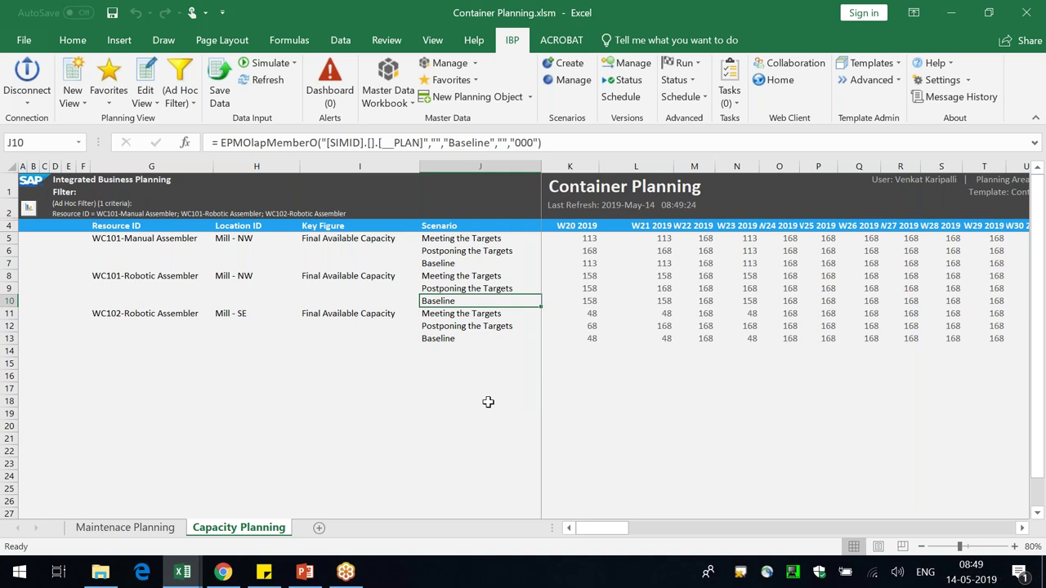
left_click(375, 275)
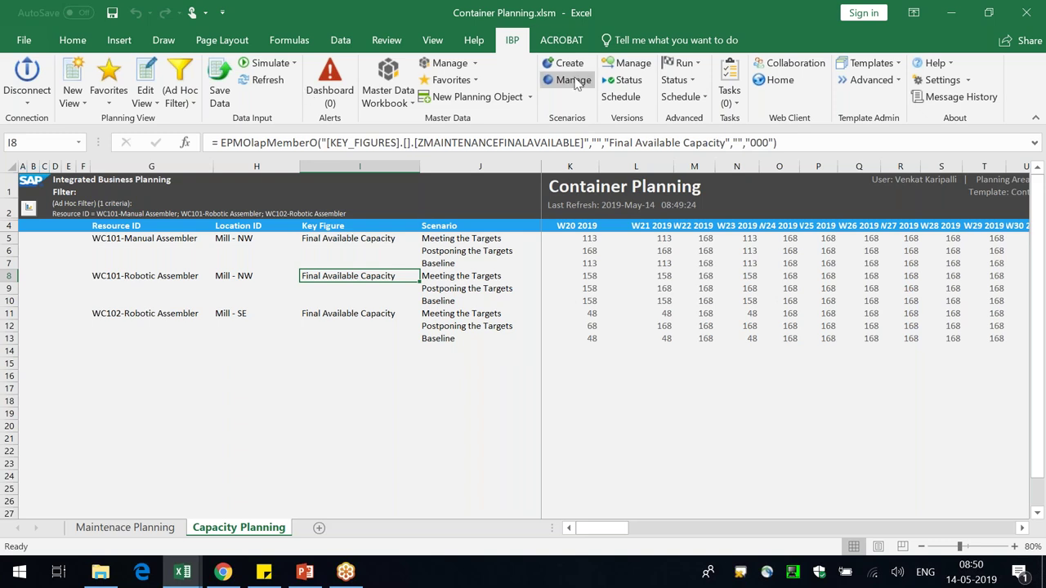
left_click(591, 342)
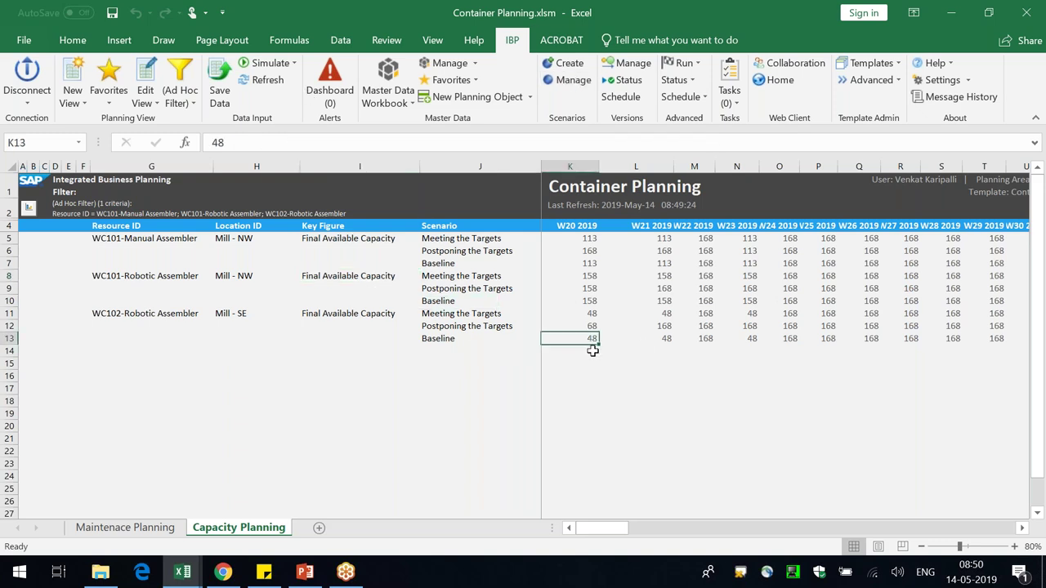
mouse_move(466, 327)
left_mouse_down()
mouse_move(580, 323)
mouse_move(592, 340)
left_mouse_up()
left_click(508, 313)
left_click(468, 326)
left_click_drag(359, 327, 675, 335)
left_click(547, 374)
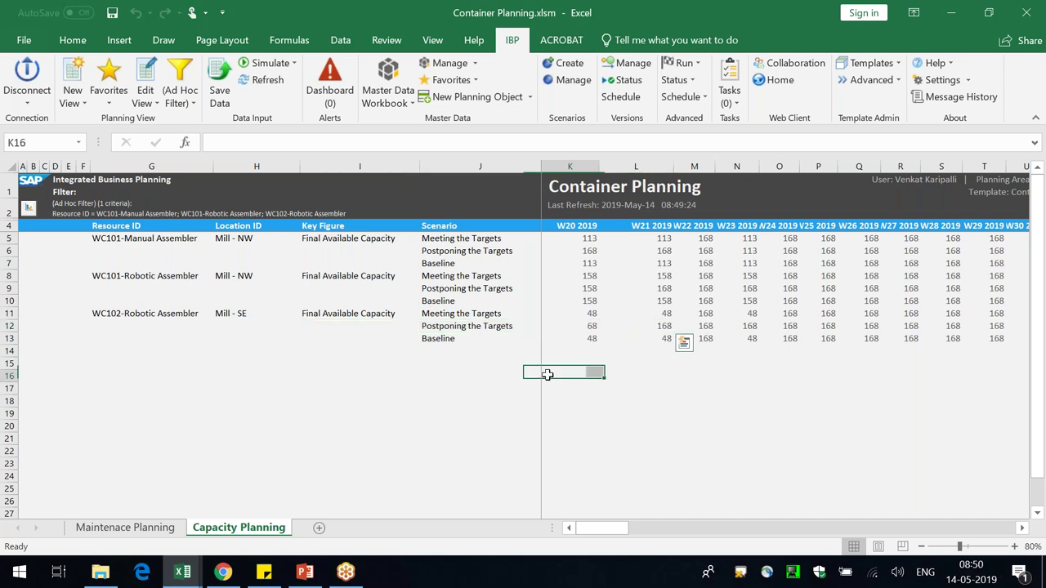
left_click_drag(359, 325, 669, 343)
left_click(443, 342)
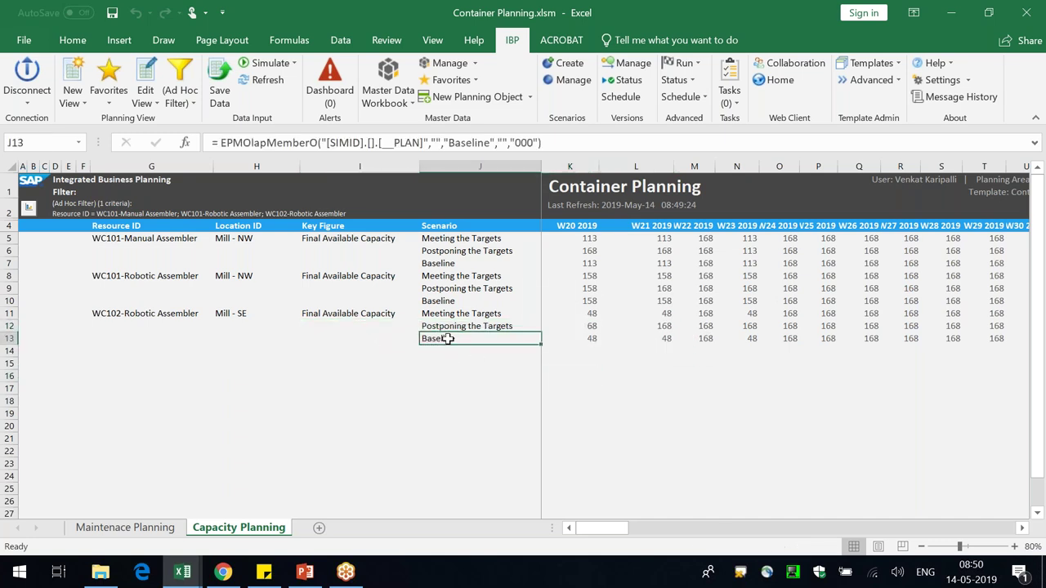
left_click(585, 338)
left_click(667, 341)
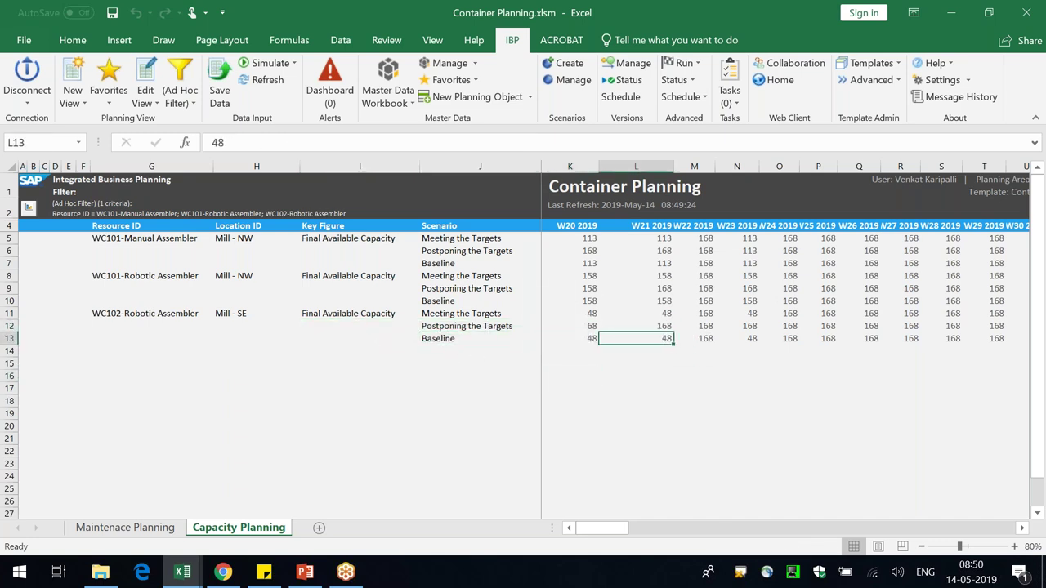
left_click(572, 80)
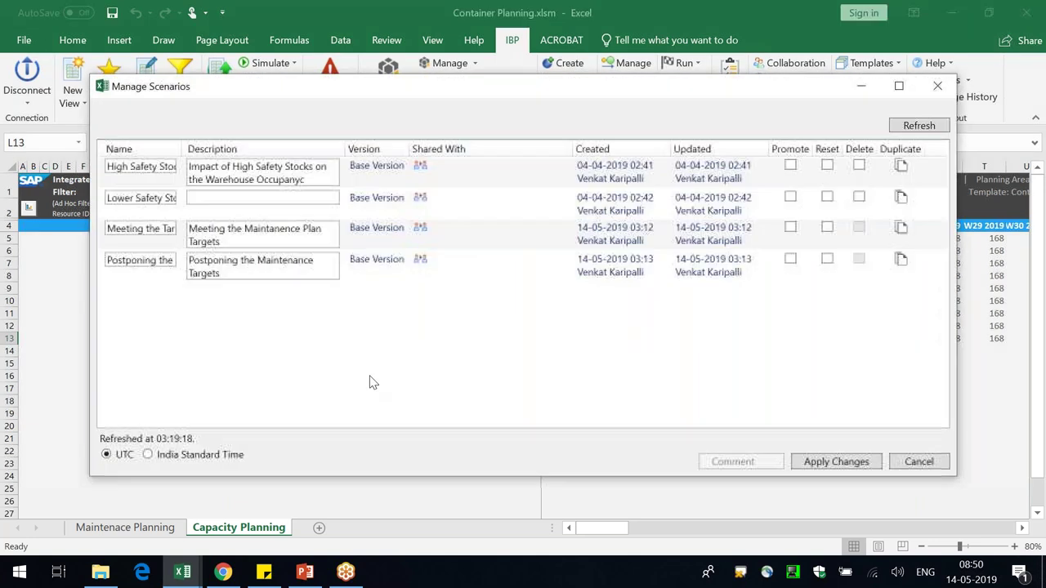
- Promote Postponing the Targets, apply the change, and refresh the planning view
left_click(791, 260)
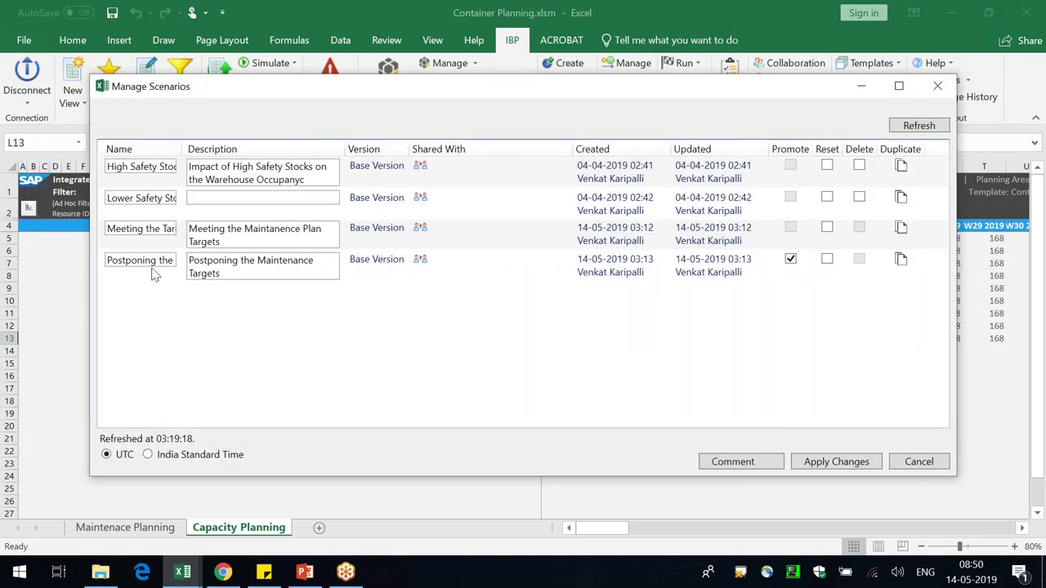
triple_click(215, 264)
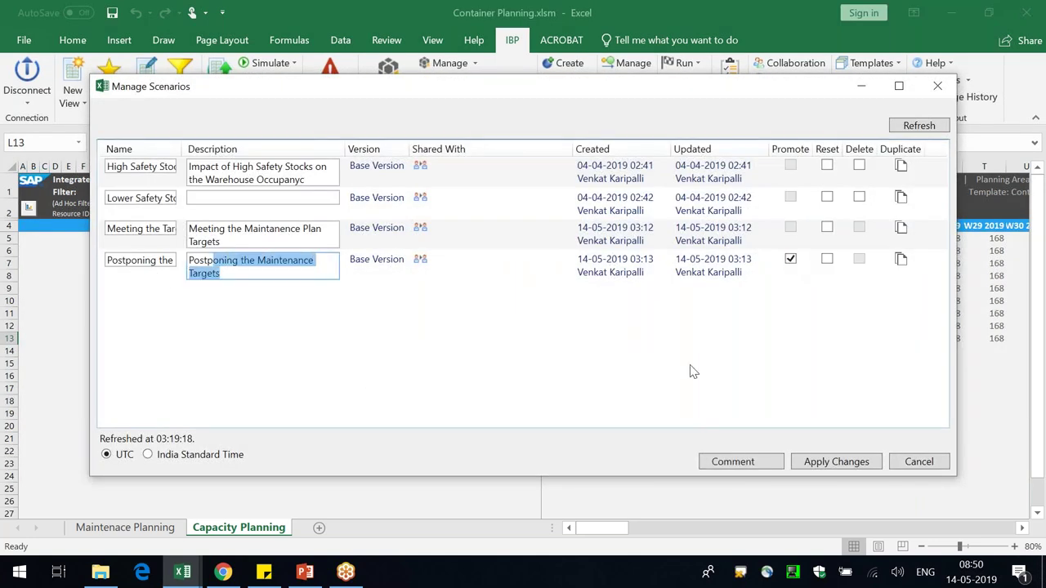
left_click(822, 462)
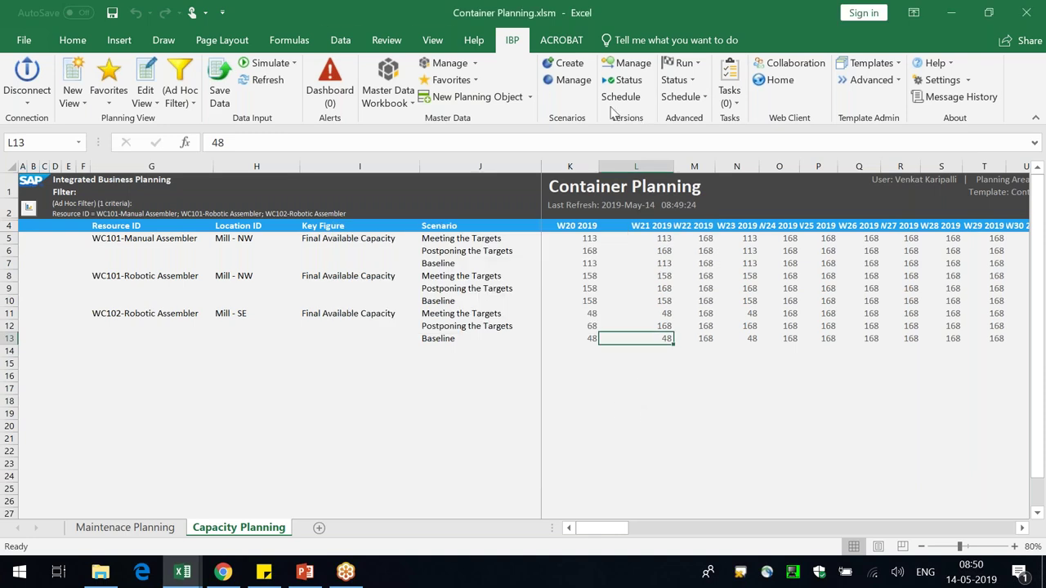
left_click(263, 82)
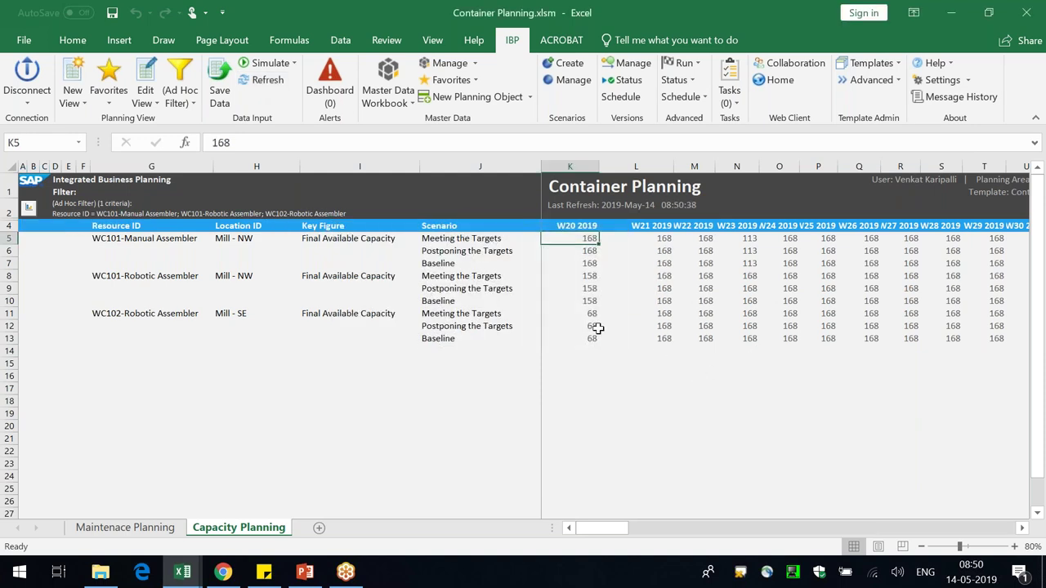
left_click_drag(598, 328, 600, 341)
left_click_drag(705, 328, 705, 340)
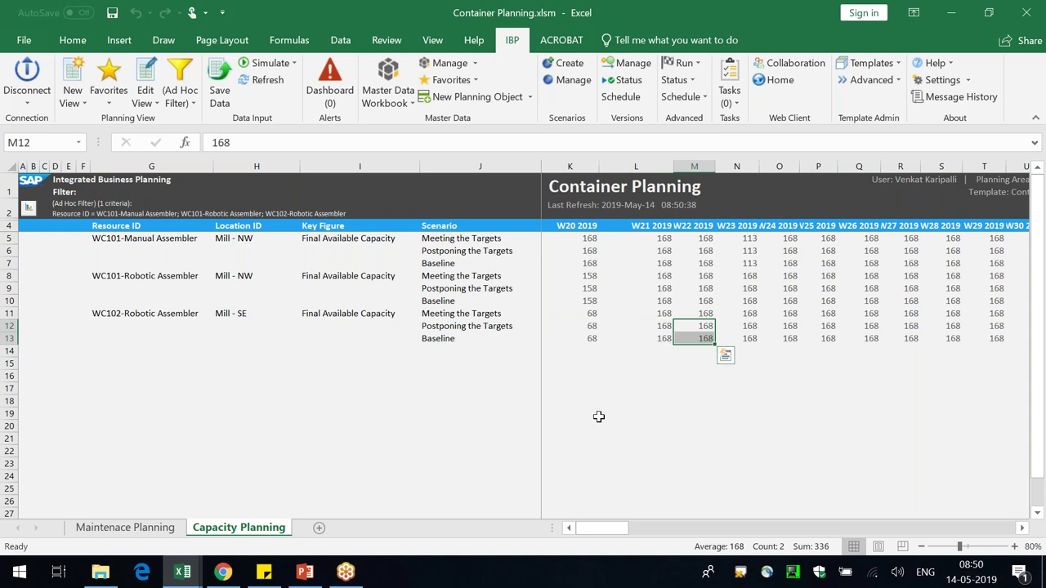
left_click_drag(673, 166, 651, 167)
- Delete the two safety-stock scenarios and apply the change
left_click(570, 80)
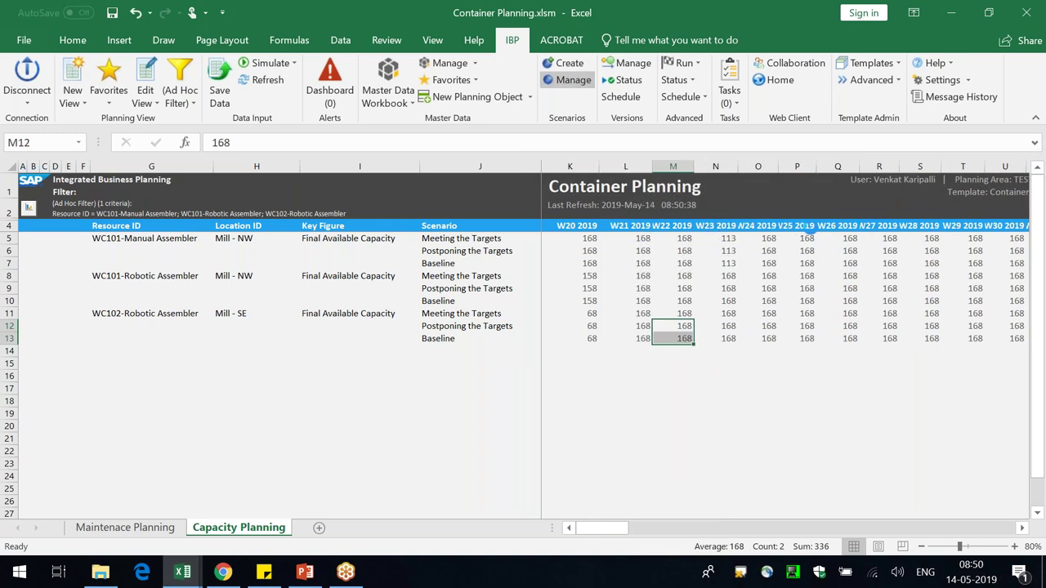
left_click(858, 165)
left_click(858, 197)
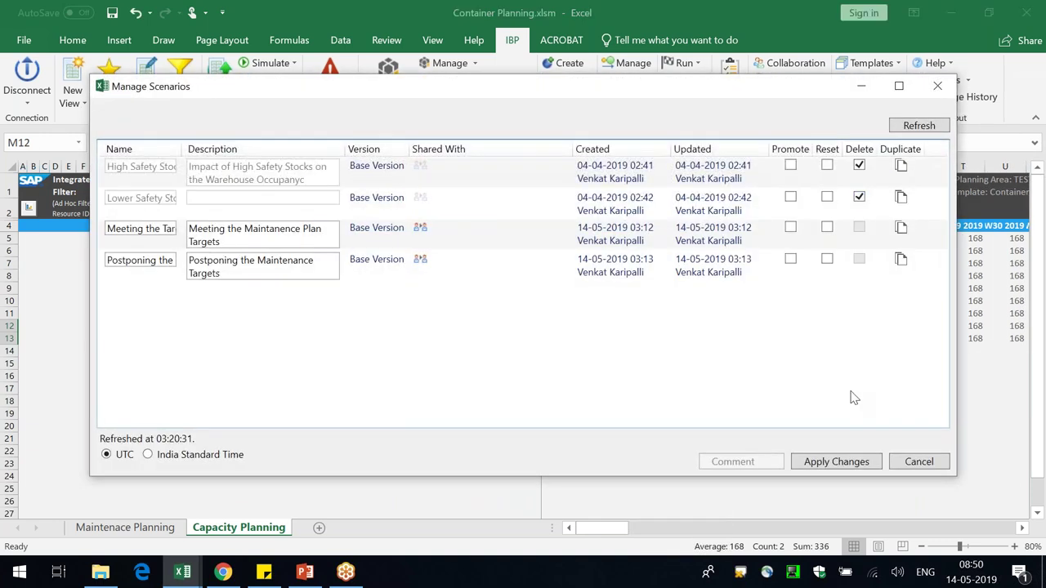
left_click(835, 464)
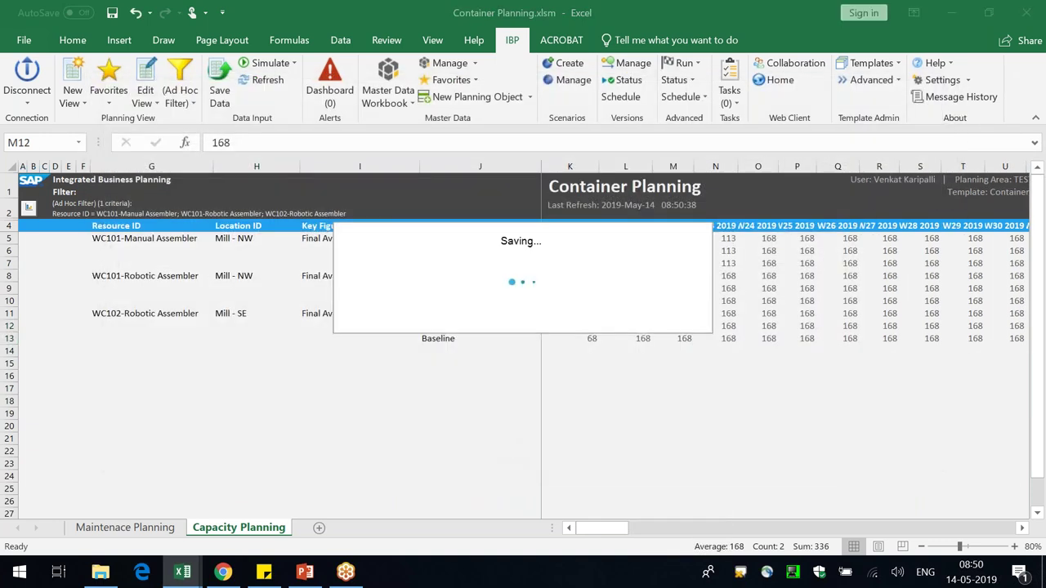
left_click(727, 441)
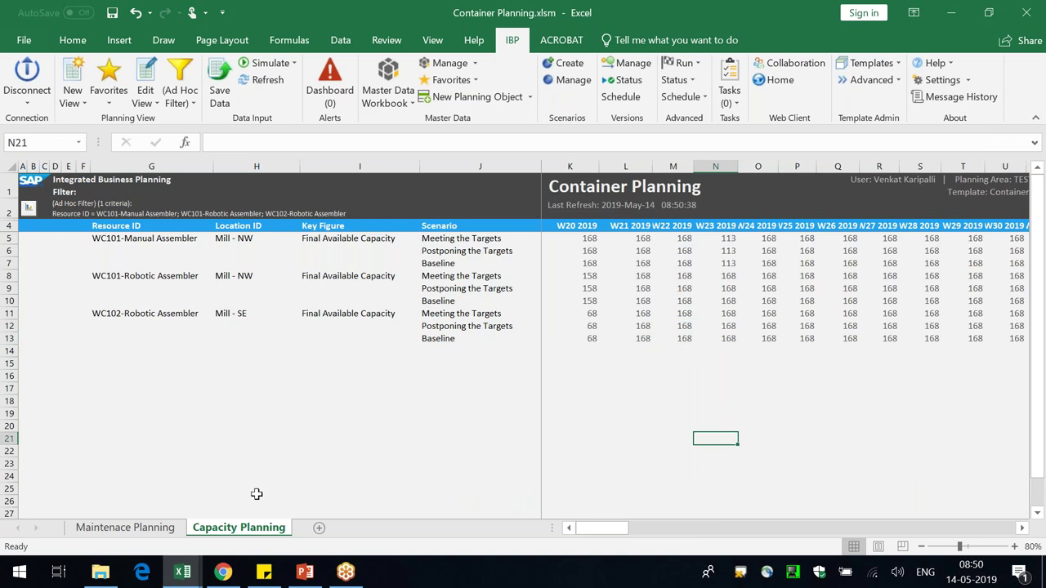
left_click(222, 572)
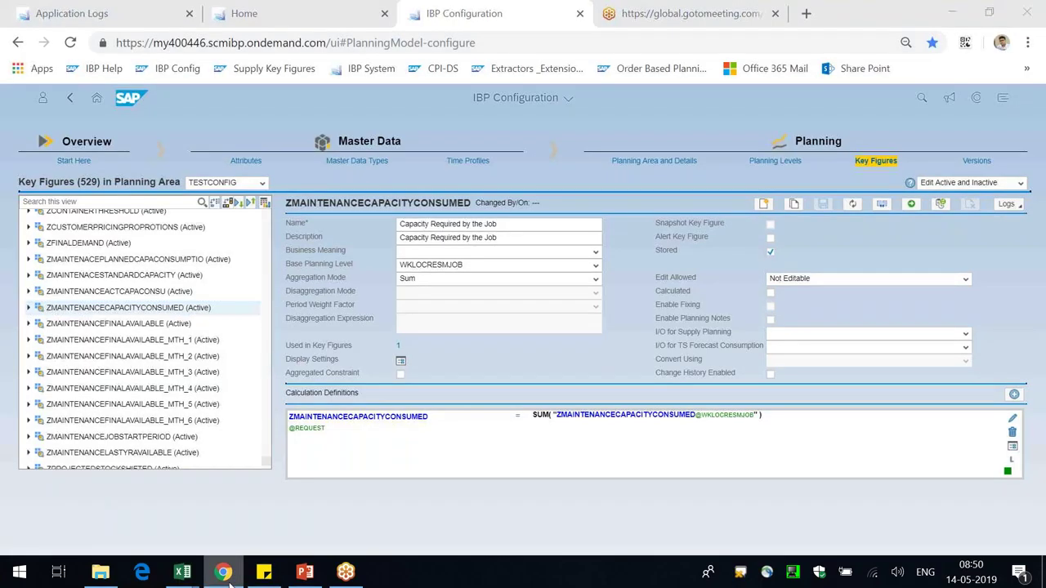
- Review the Maintenace Planning sheet in the Container Planning workbook, then return to the IBP home page
left_click(182, 572)
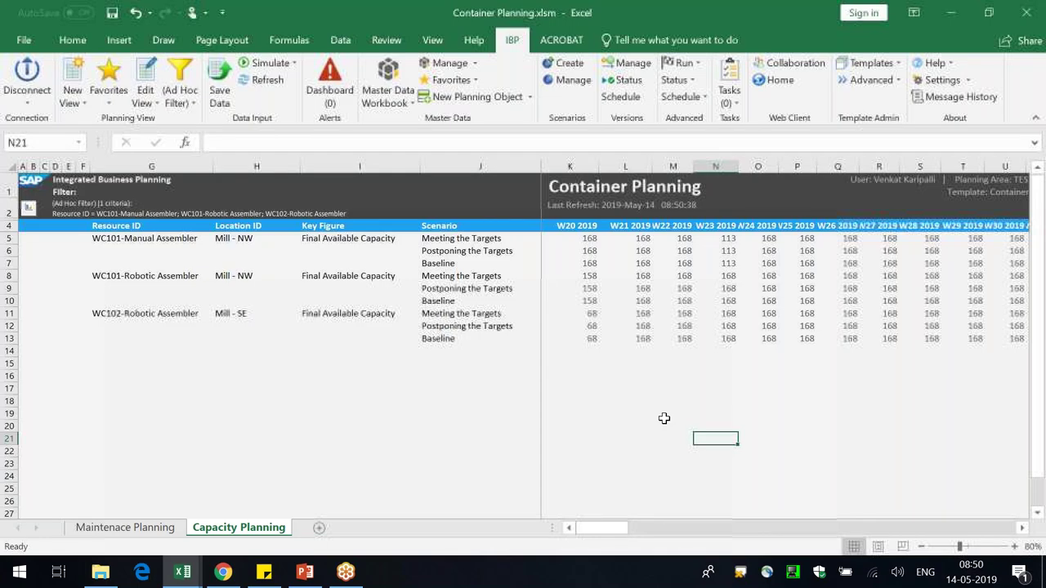
left_click(156, 533)
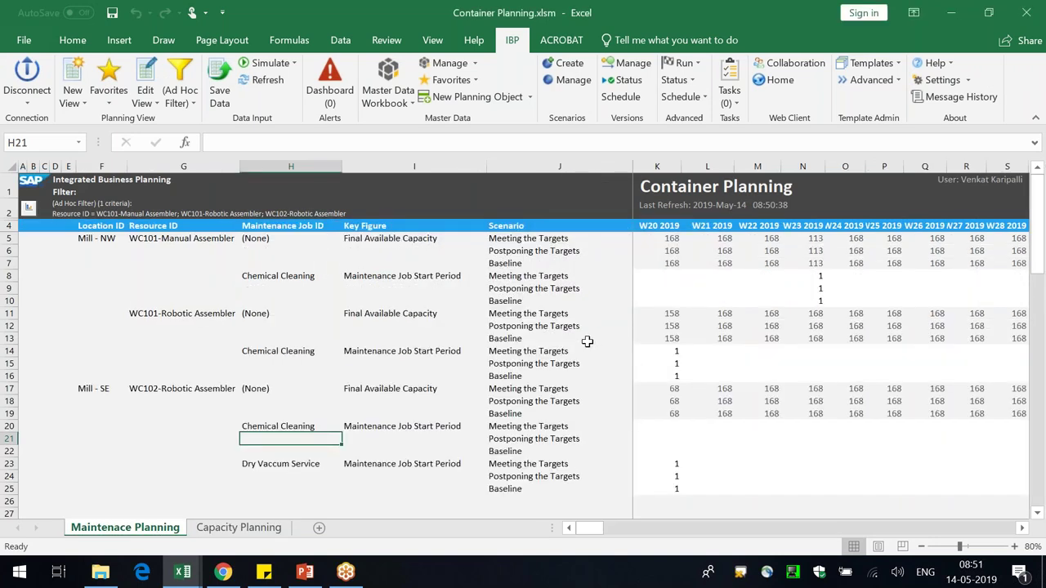
left_click(223, 572)
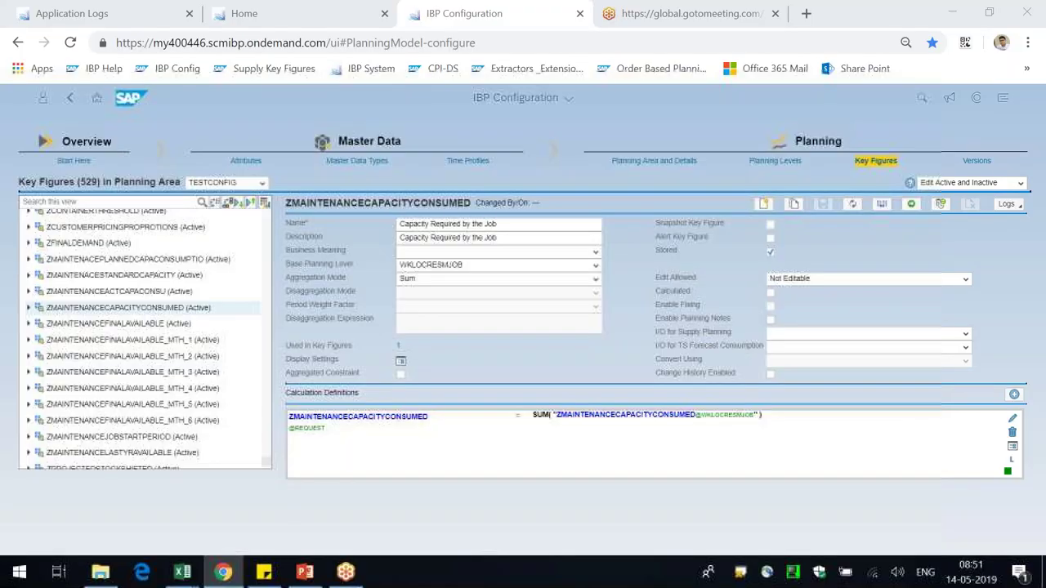
left_click(243, 13)
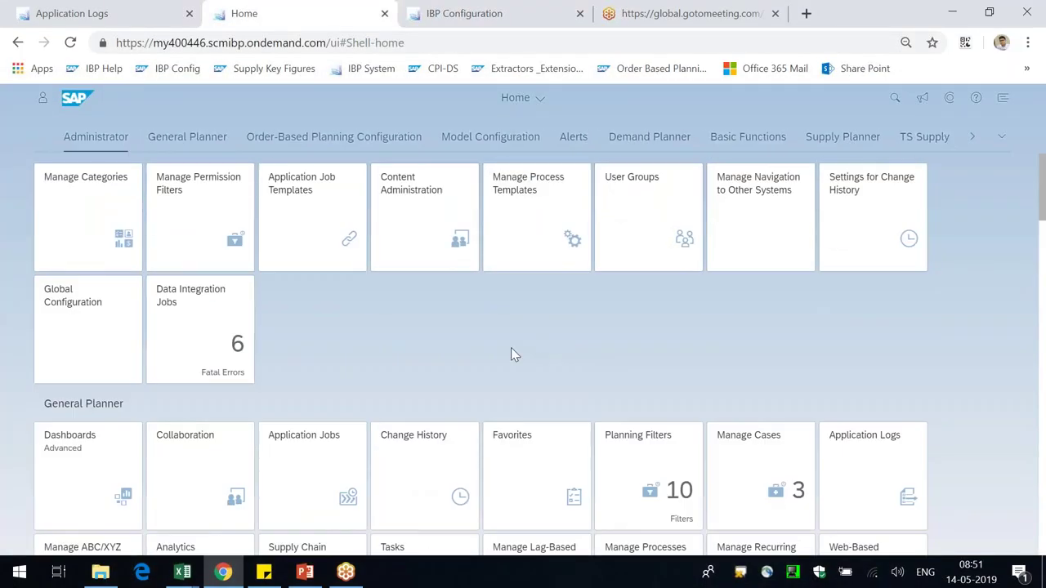
scroll(510, 352, "down", 3)
- Create a new analytics chart from the Analytics app
left_click(188, 344)
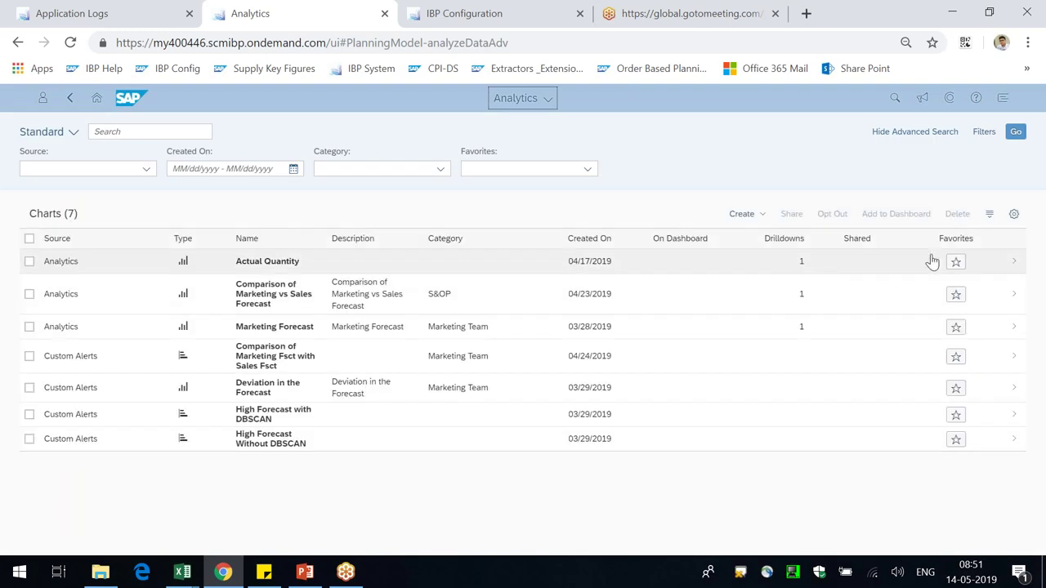
left_click(750, 215)
left_click(762, 235)
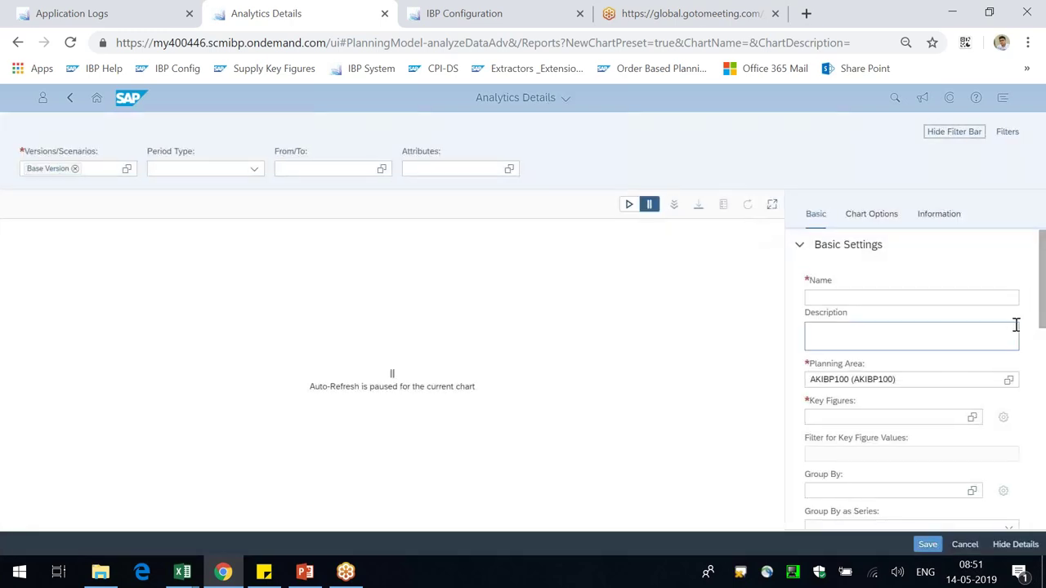
left_click_drag(38, 151, 133, 180)
left_click(128, 170)
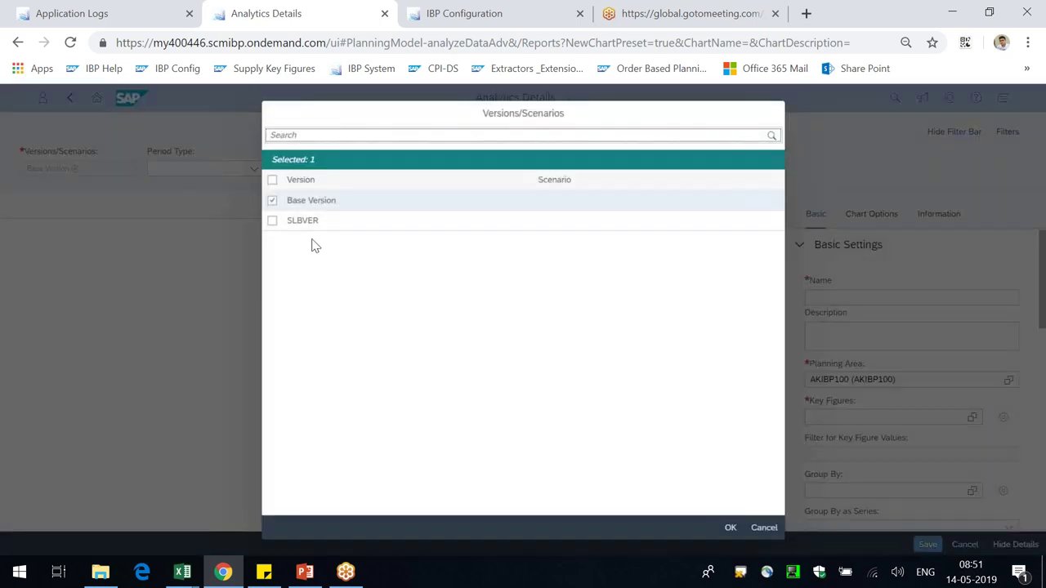
left_click(764, 528)
- Change the chart's planning area to TESTCONFIG (Test Configuration), accepting the change warning
left_click_drag(905, 379, 807, 384)
key("BackSpace")
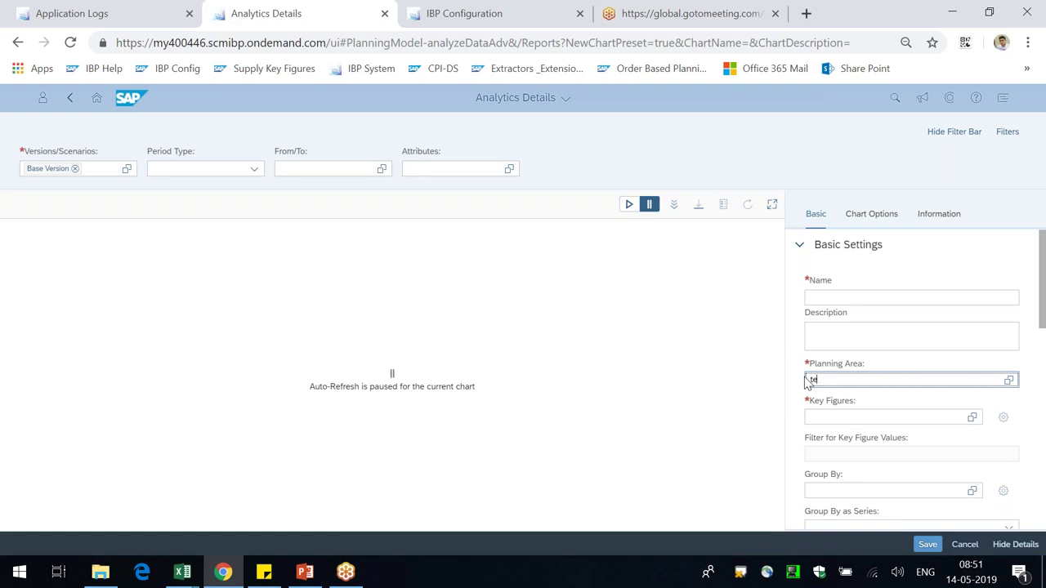
type("testcon")
left_click(888, 335)
left_click(632, 348)
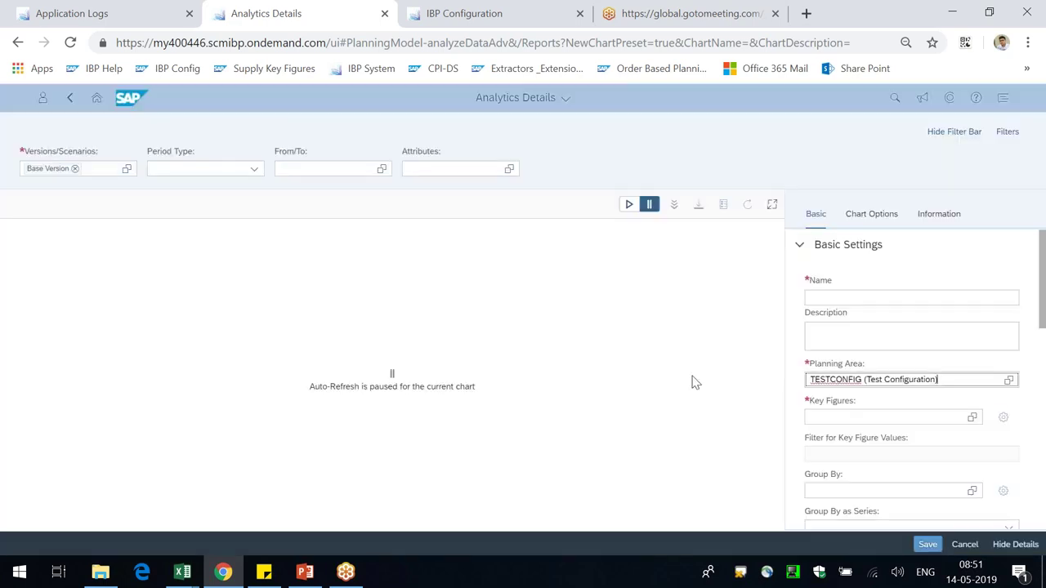
left_click(127, 169)
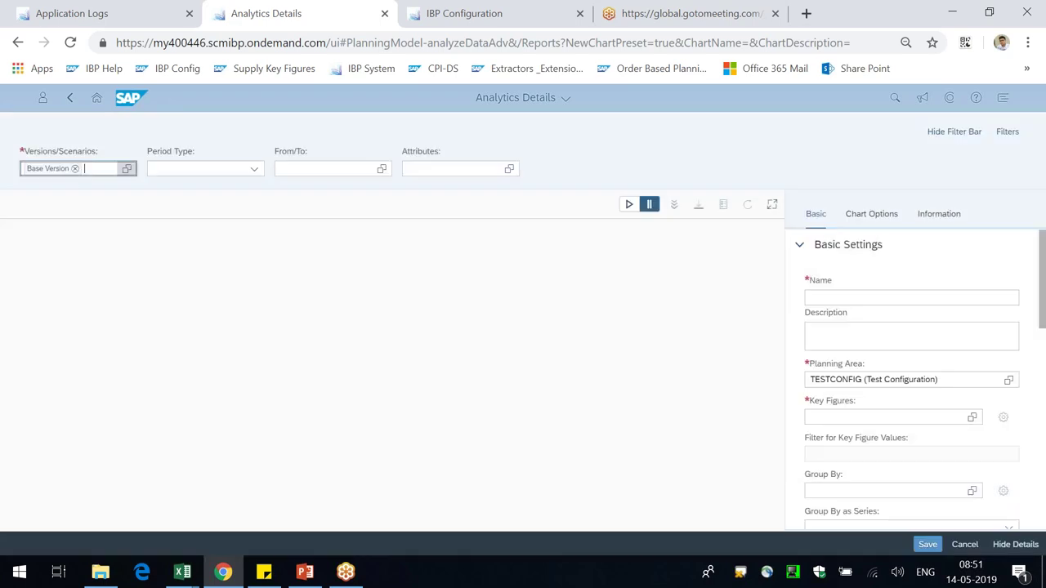
- Add the Meeting the Targets and Postponing the Targets scenarios to the chart's Base Version
left_click(127, 168)
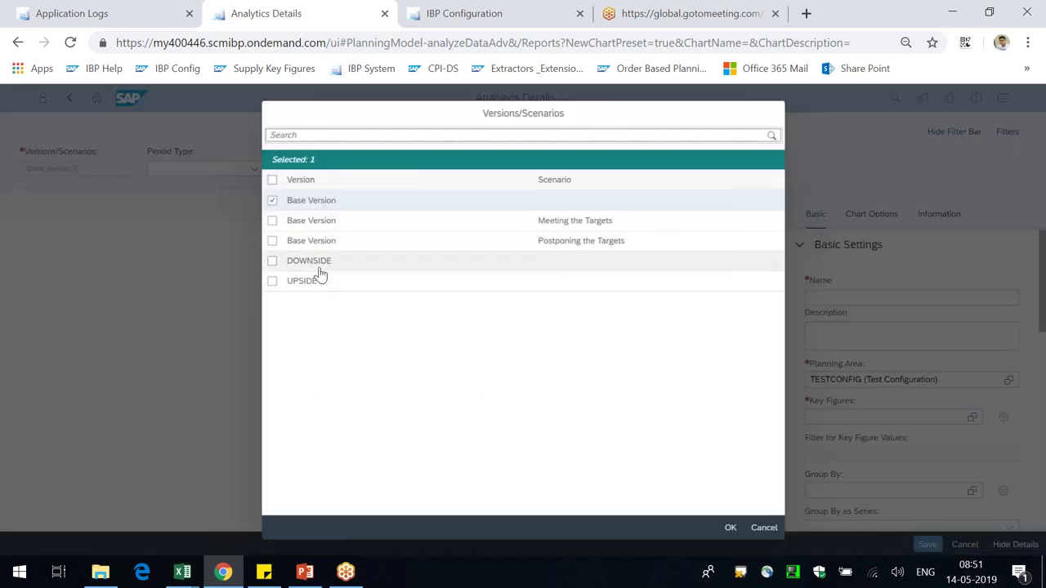
left_click(273, 221)
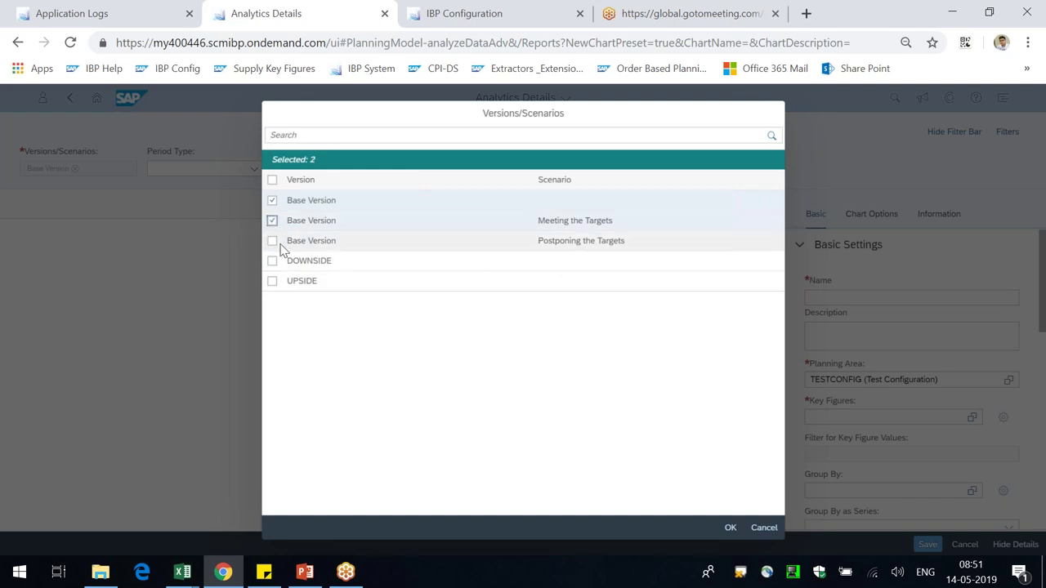
left_click(273, 242)
left_click(729, 532)
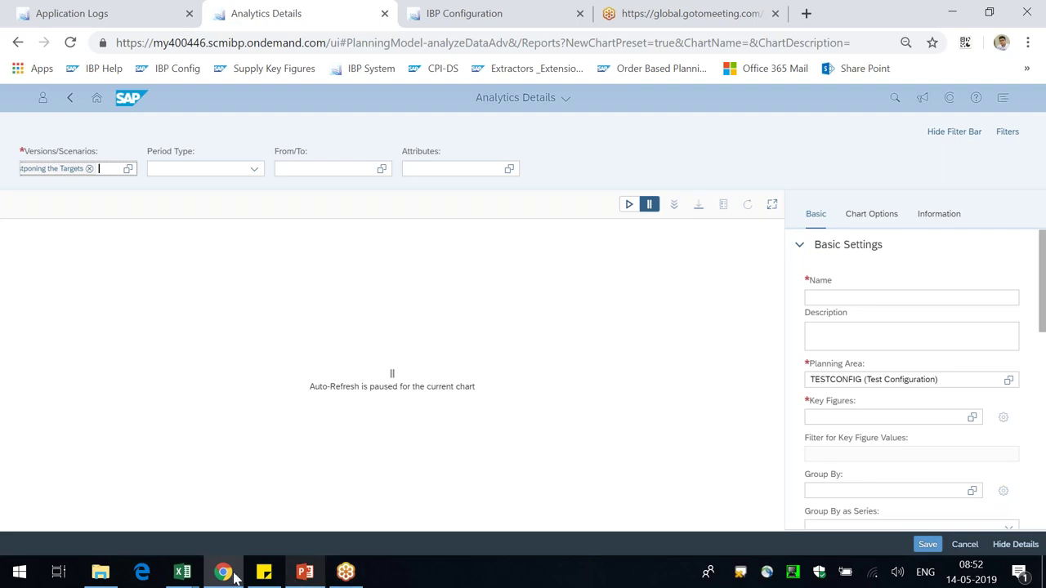
- Show slide 8, 'Creating Scenarios', in the PowerPoint deck
left_click(182, 572)
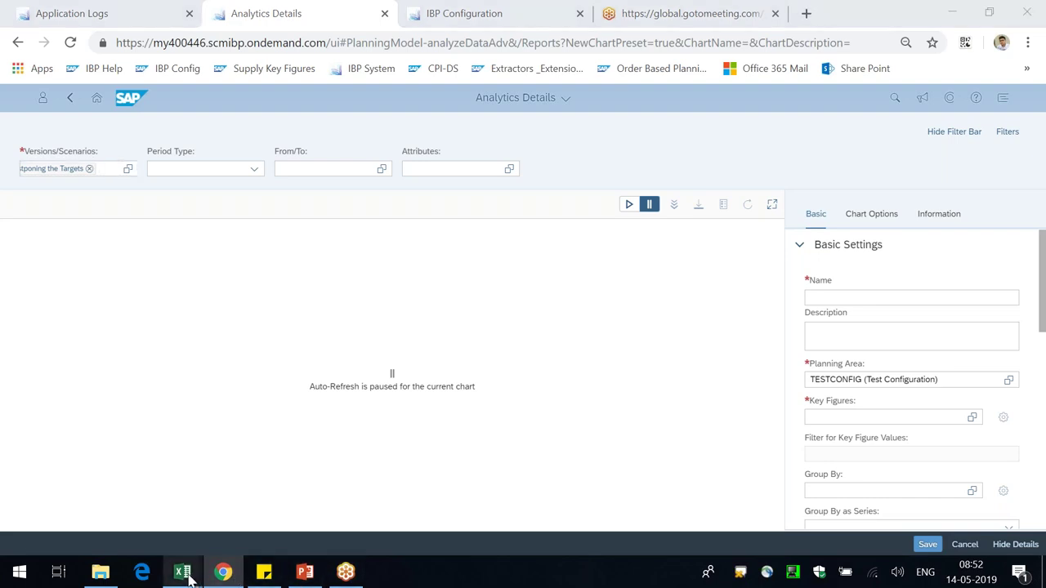
left_click(304, 572)
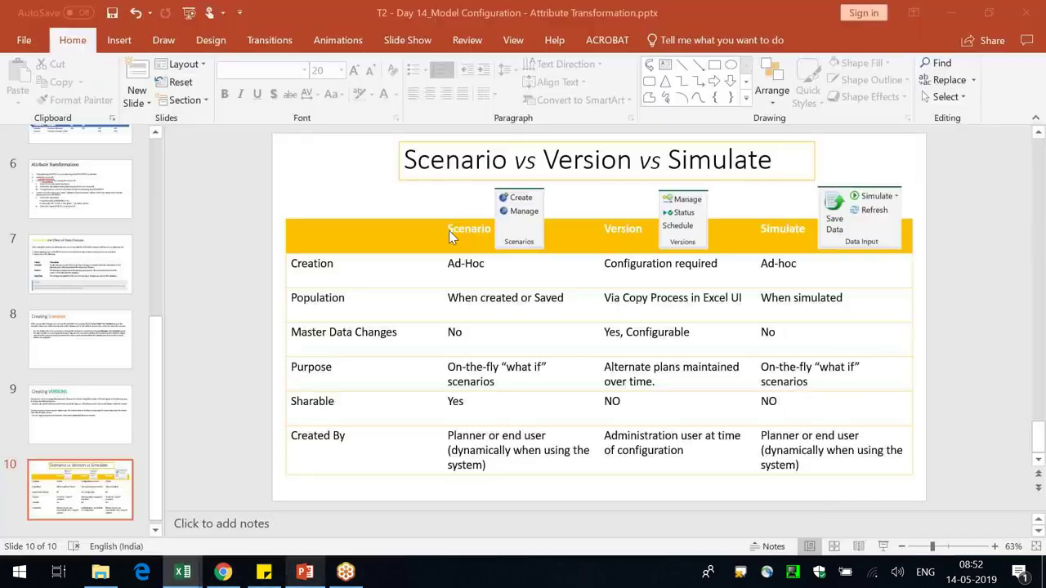
left_click(80, 263)
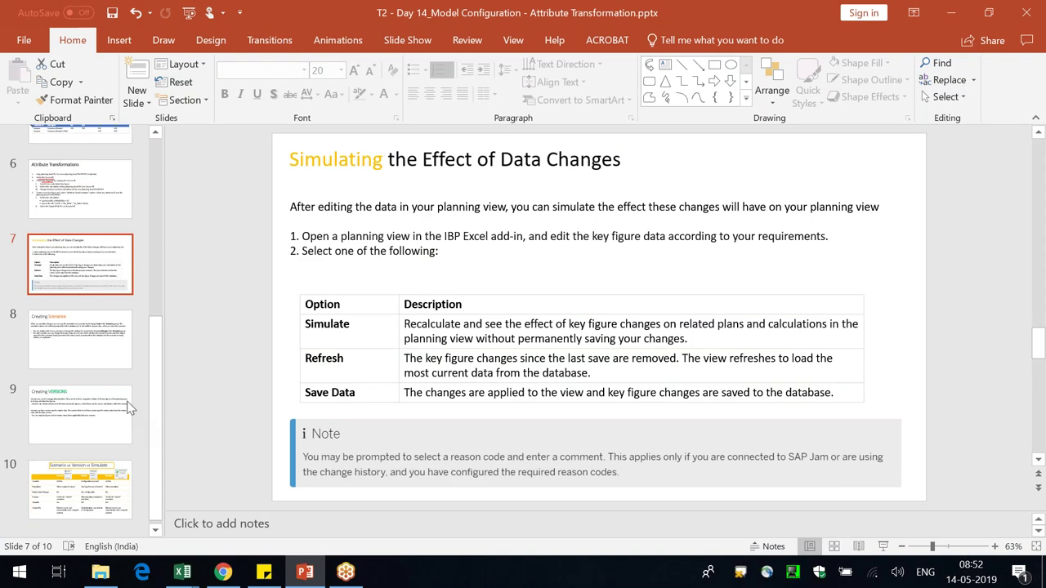
left_click(85, 362)
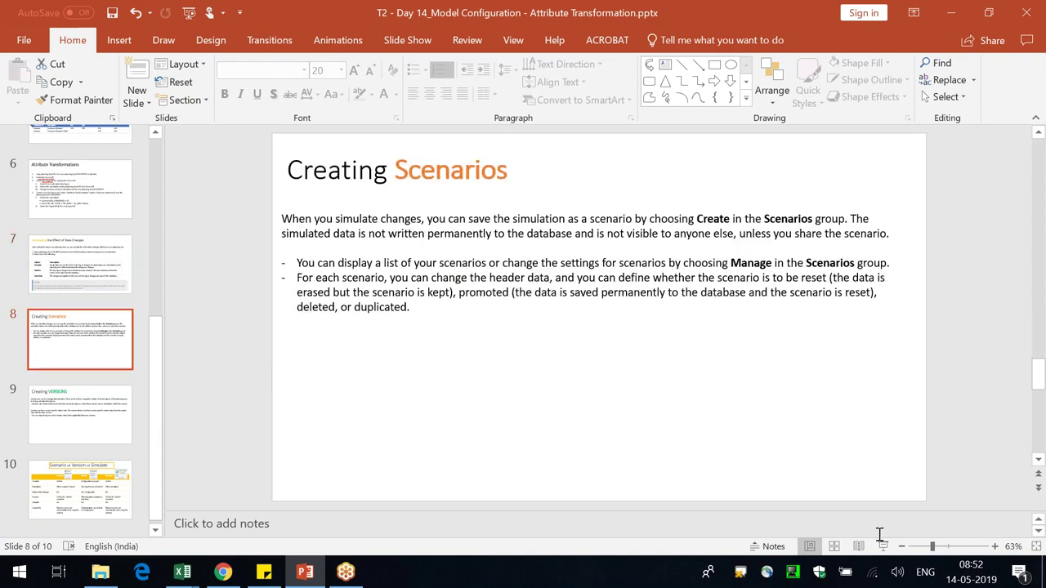